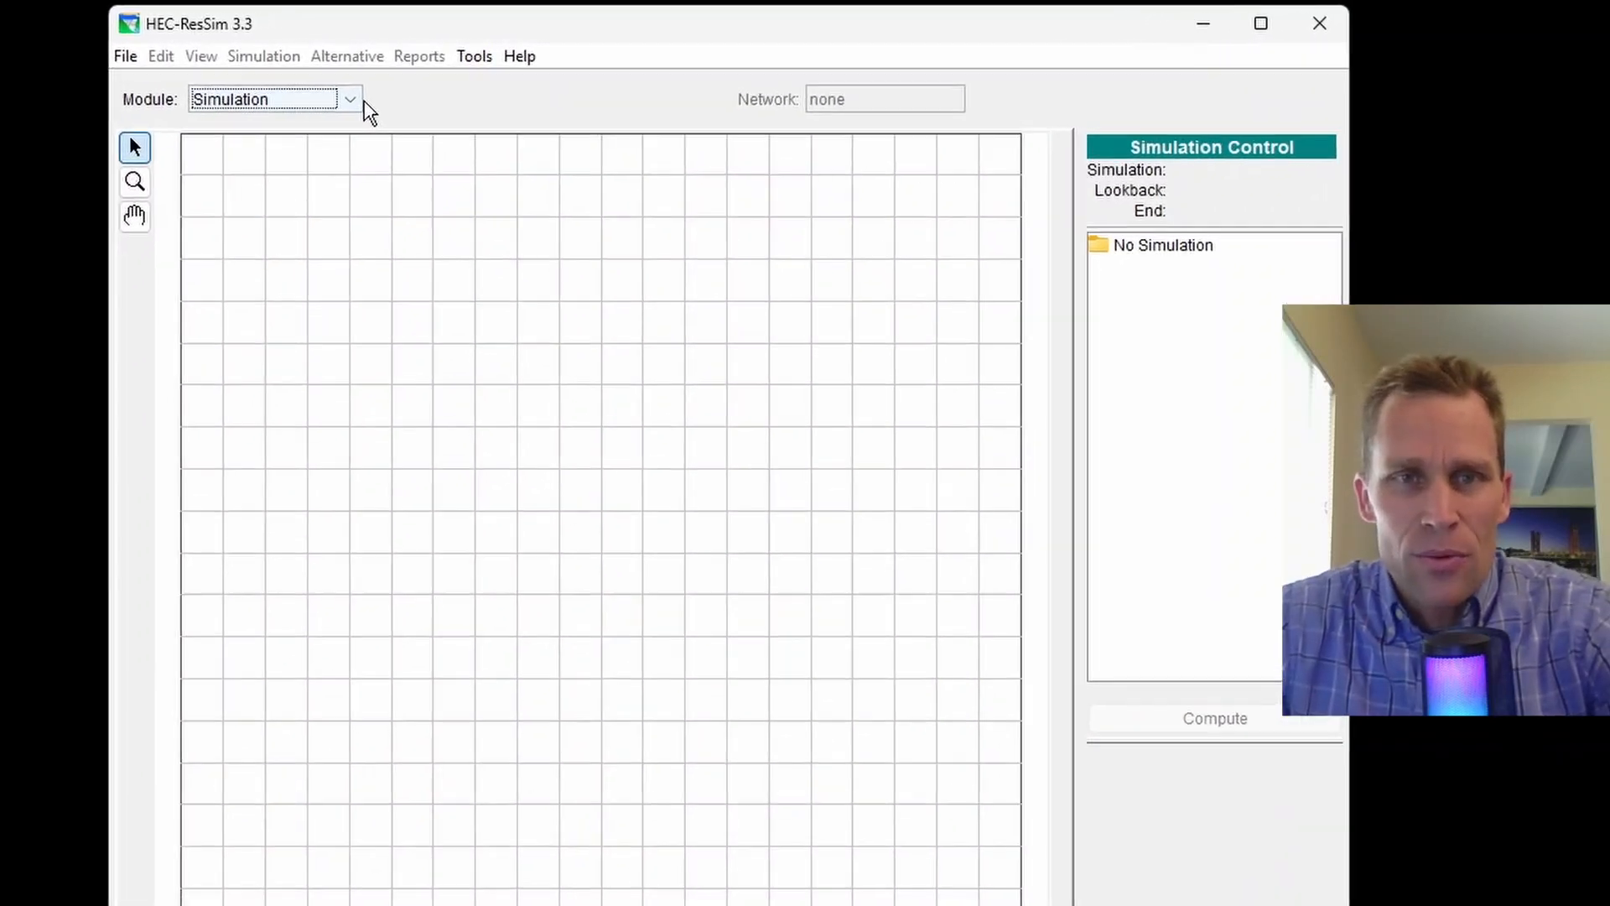
Step: Switch to the Watershed Setup module and start a new watershed named video_12, located in the ResSim Exercises folder
click(351, 101)
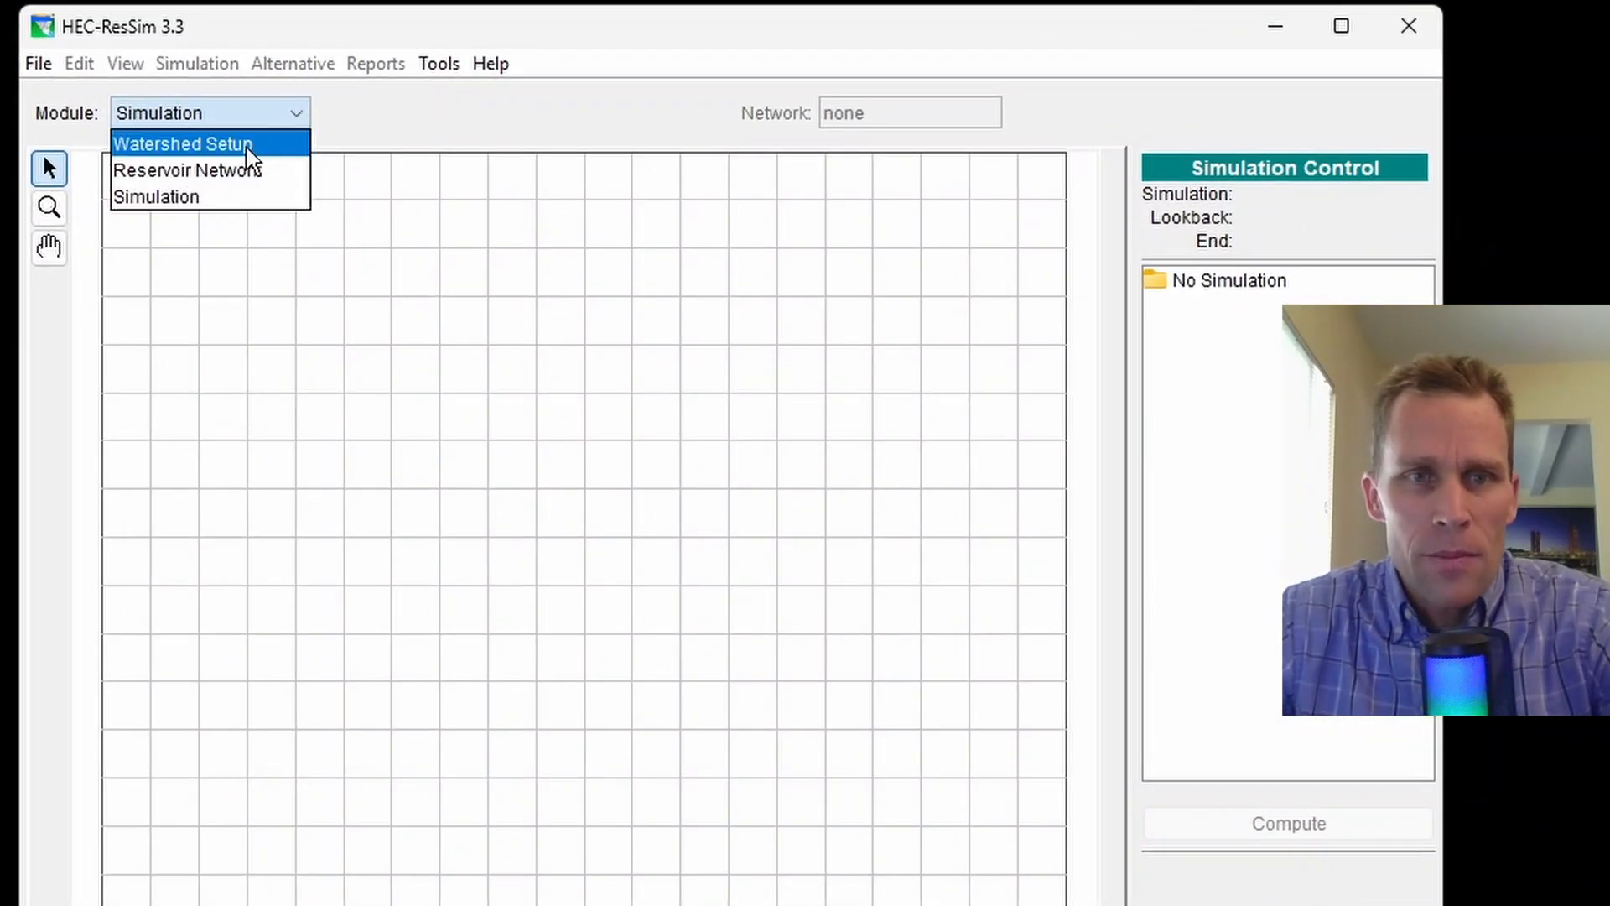
click(239, 147)
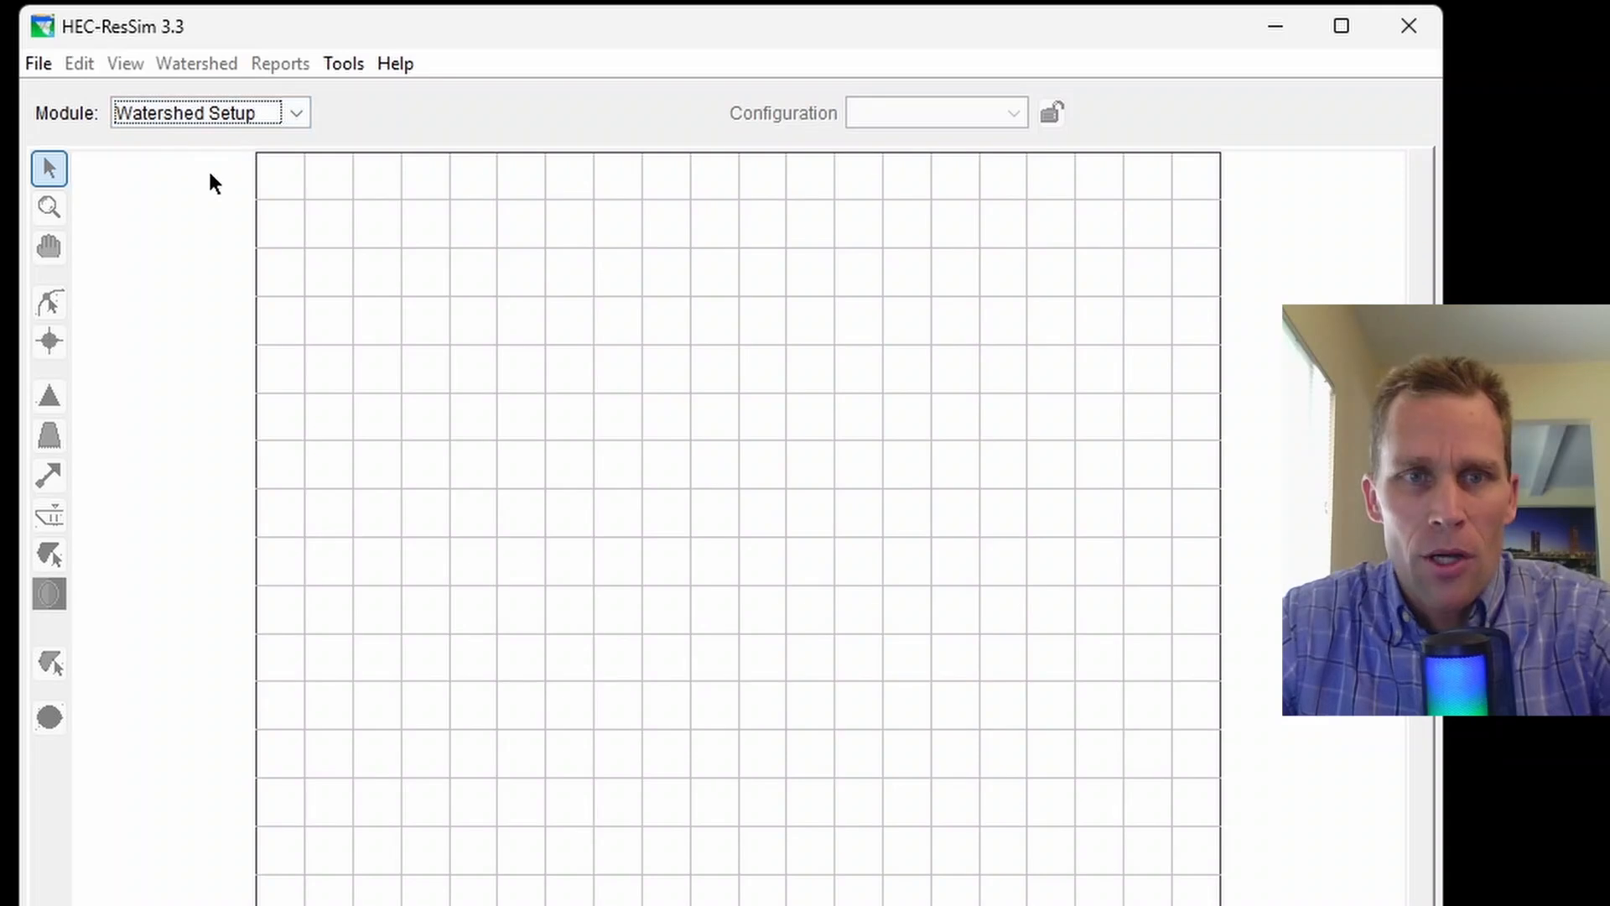
click(38, 66)
click(64, 93)
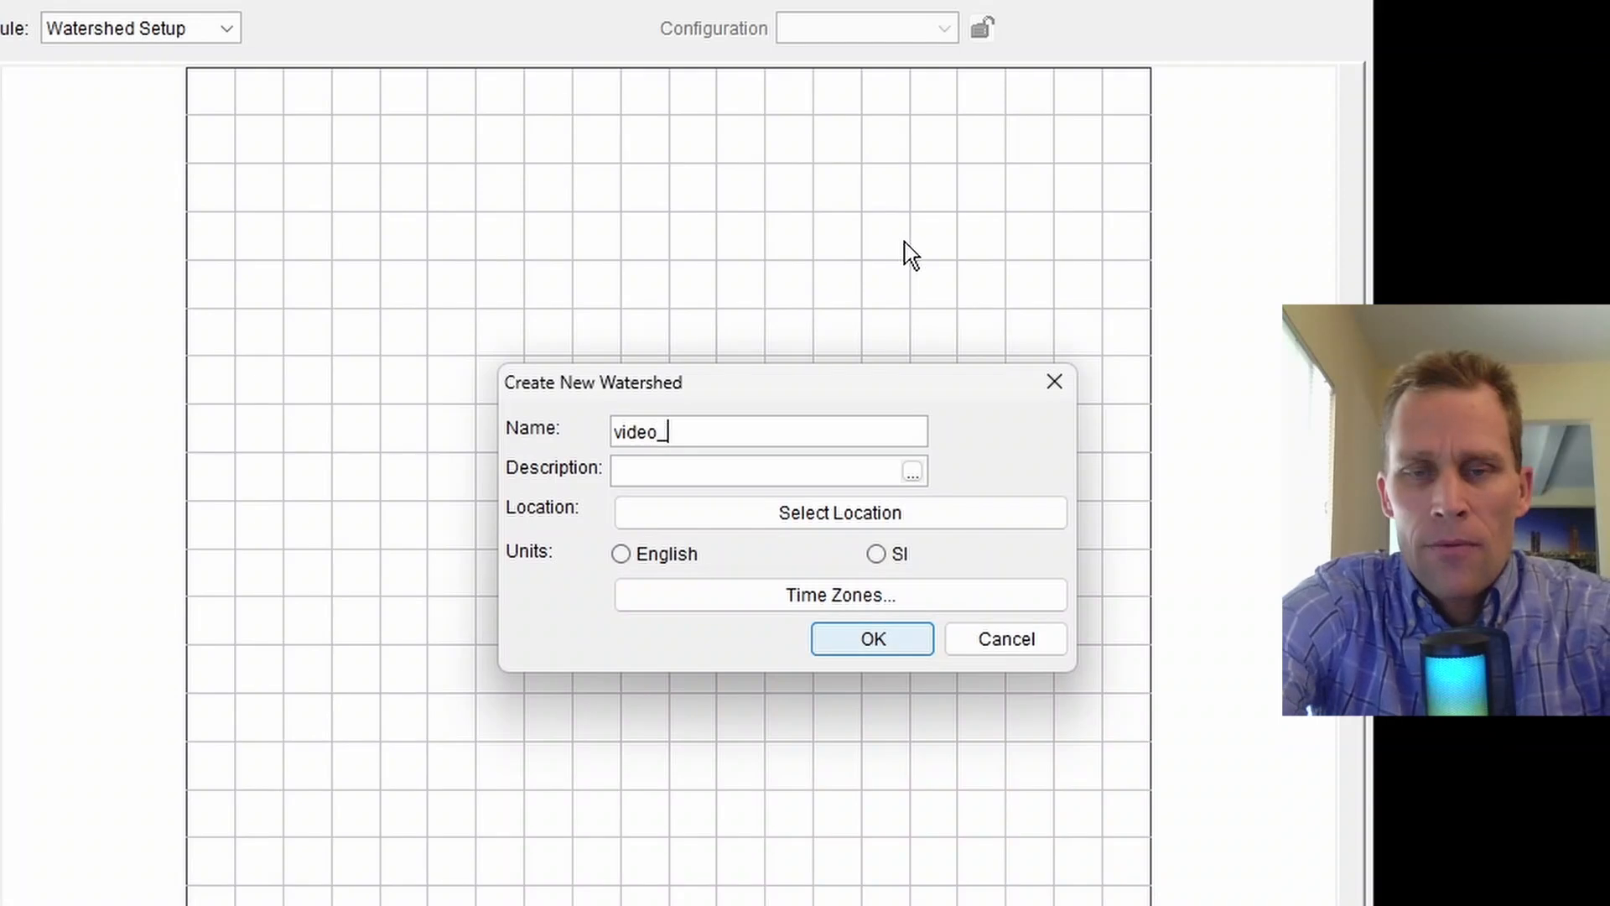
click(639, 516)
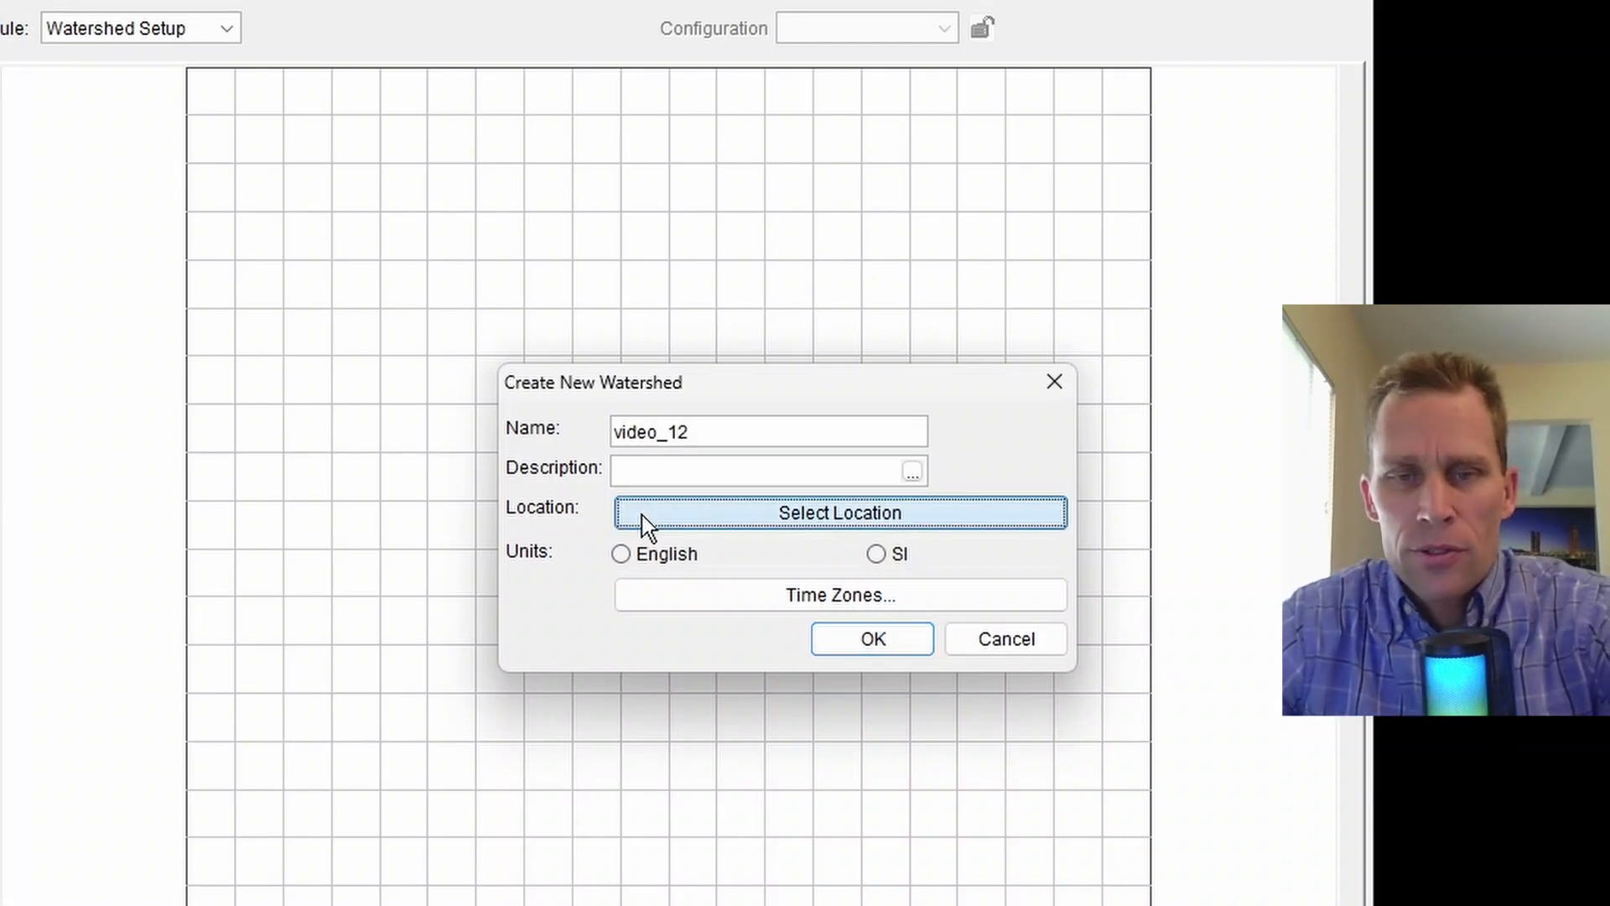
click(999, 374)
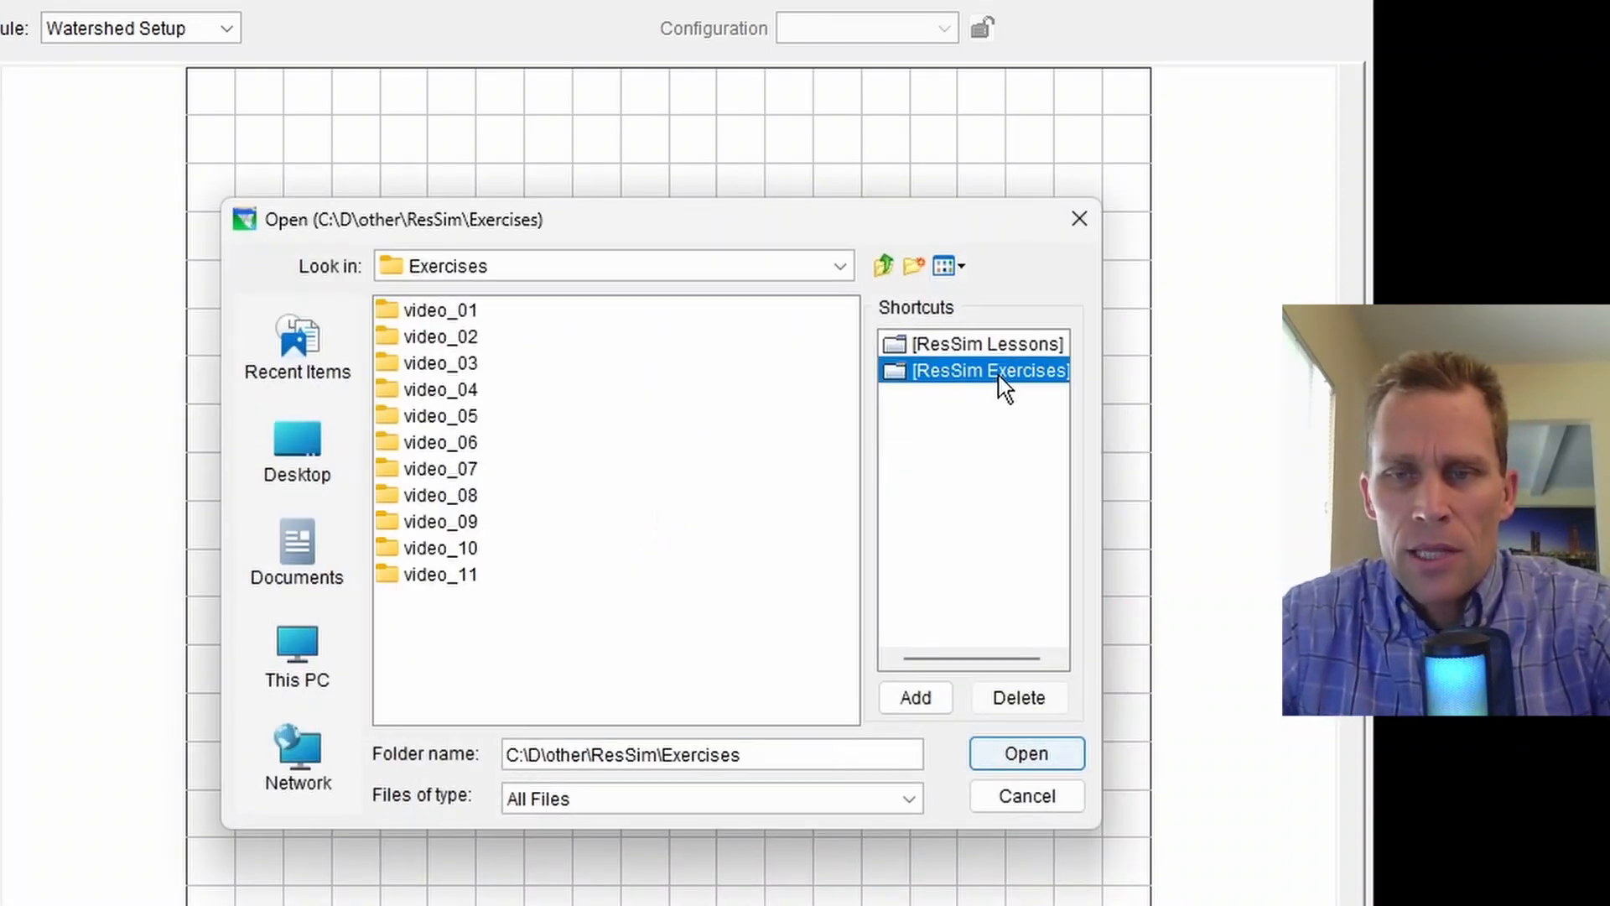
click(1025, 753)
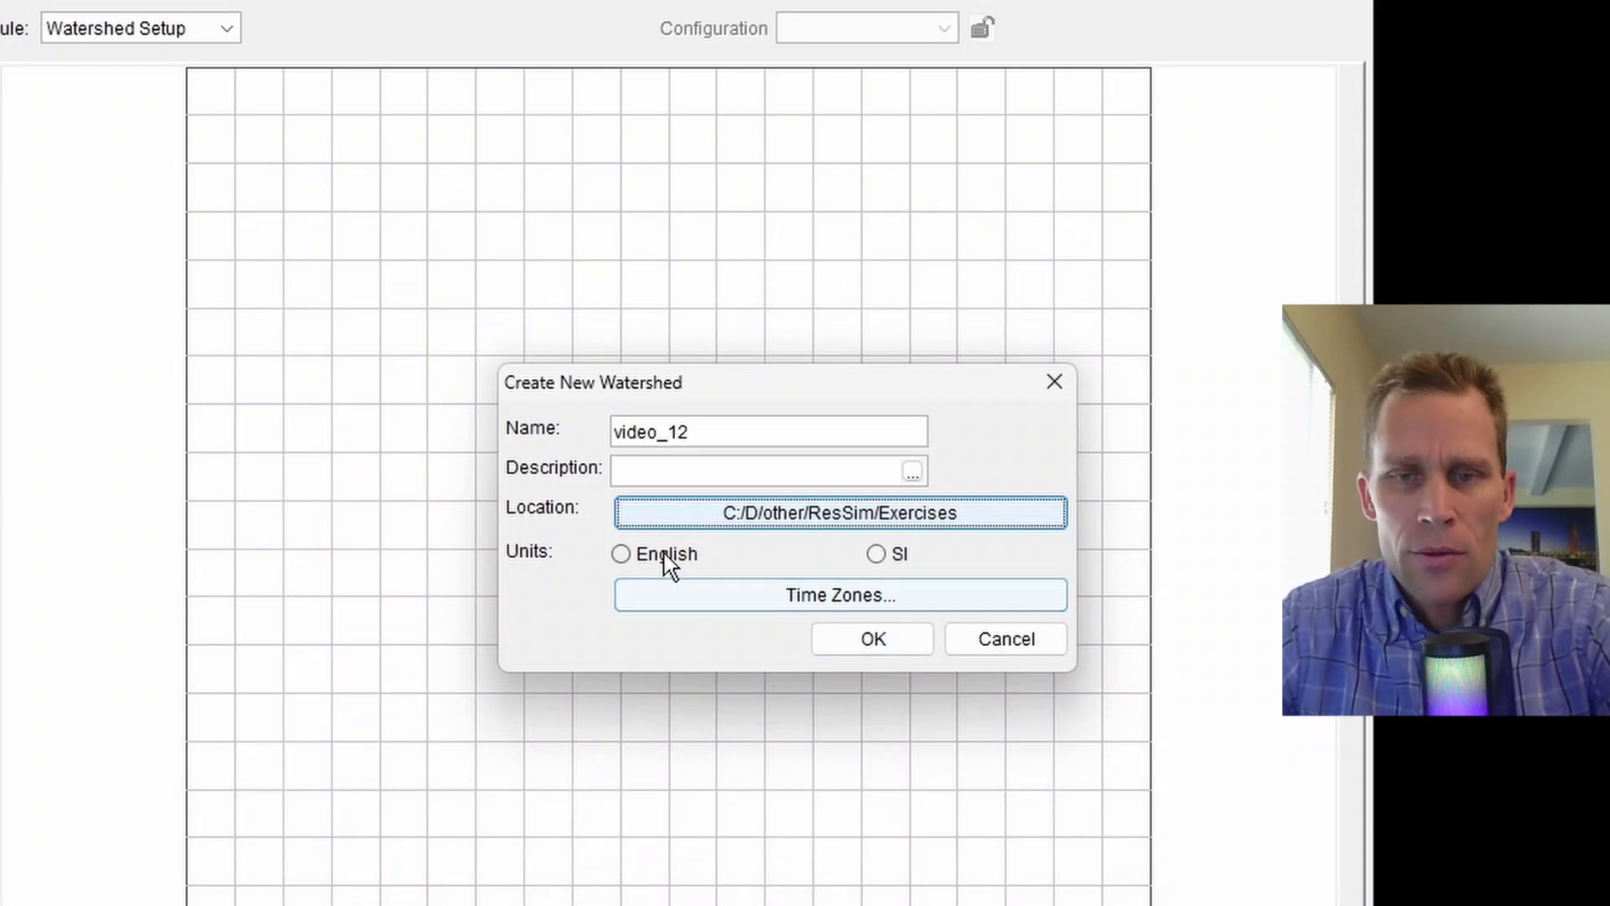
Step: Set the new watershed to English units and the (GMT -08:00) Pacific Time zone, and create it
click(624, 554)
click(693, 597)
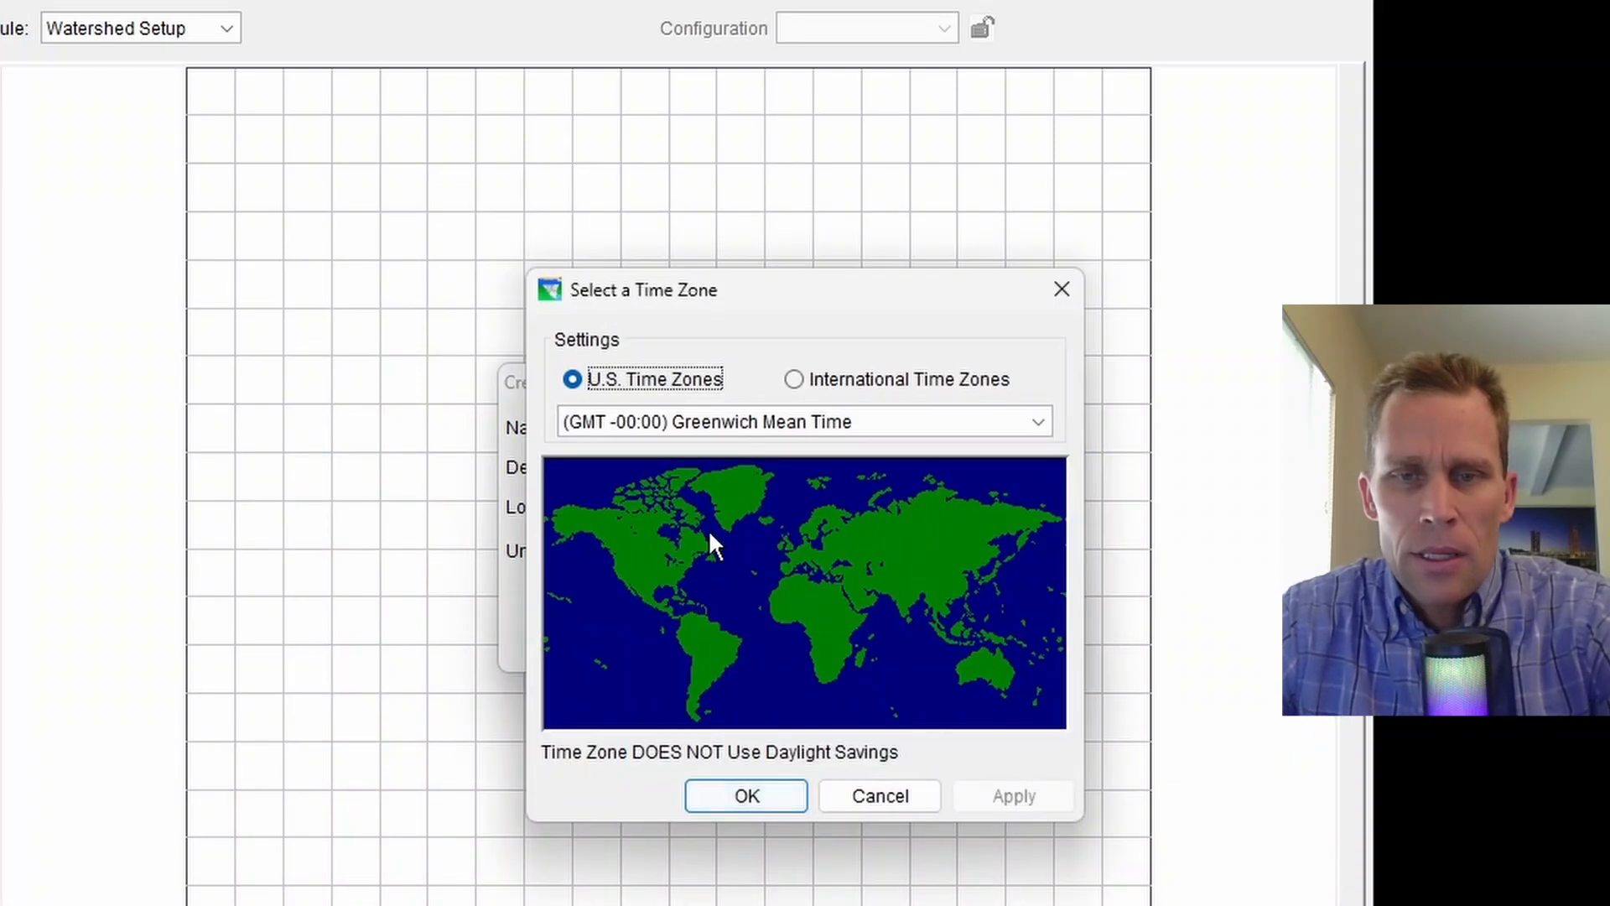
click(763, 430)
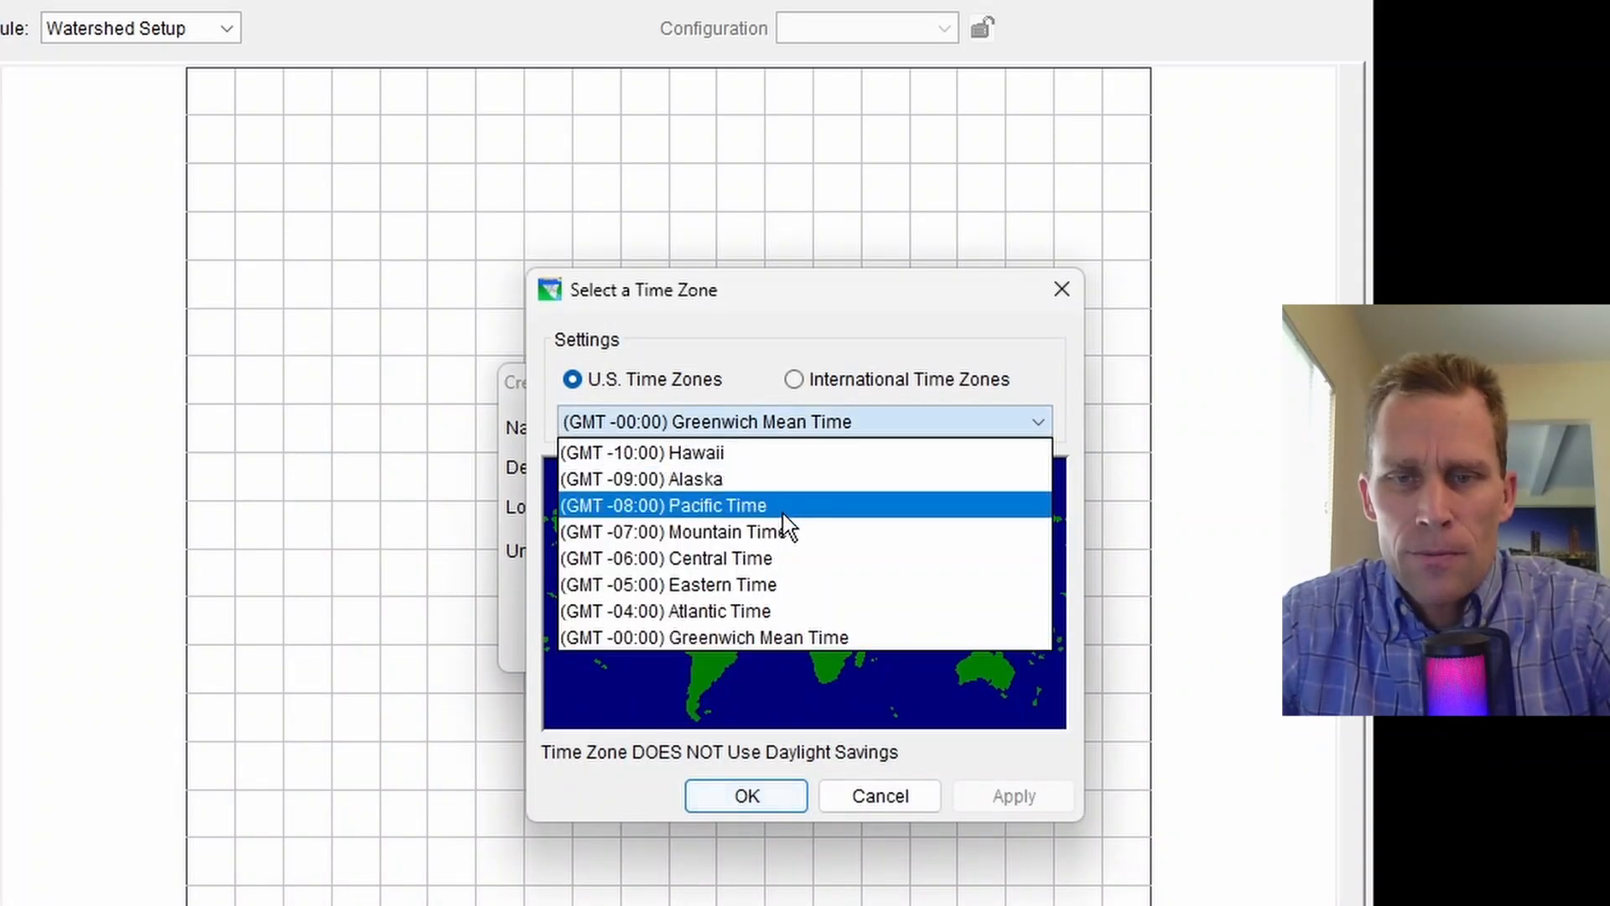
click(755, 506)
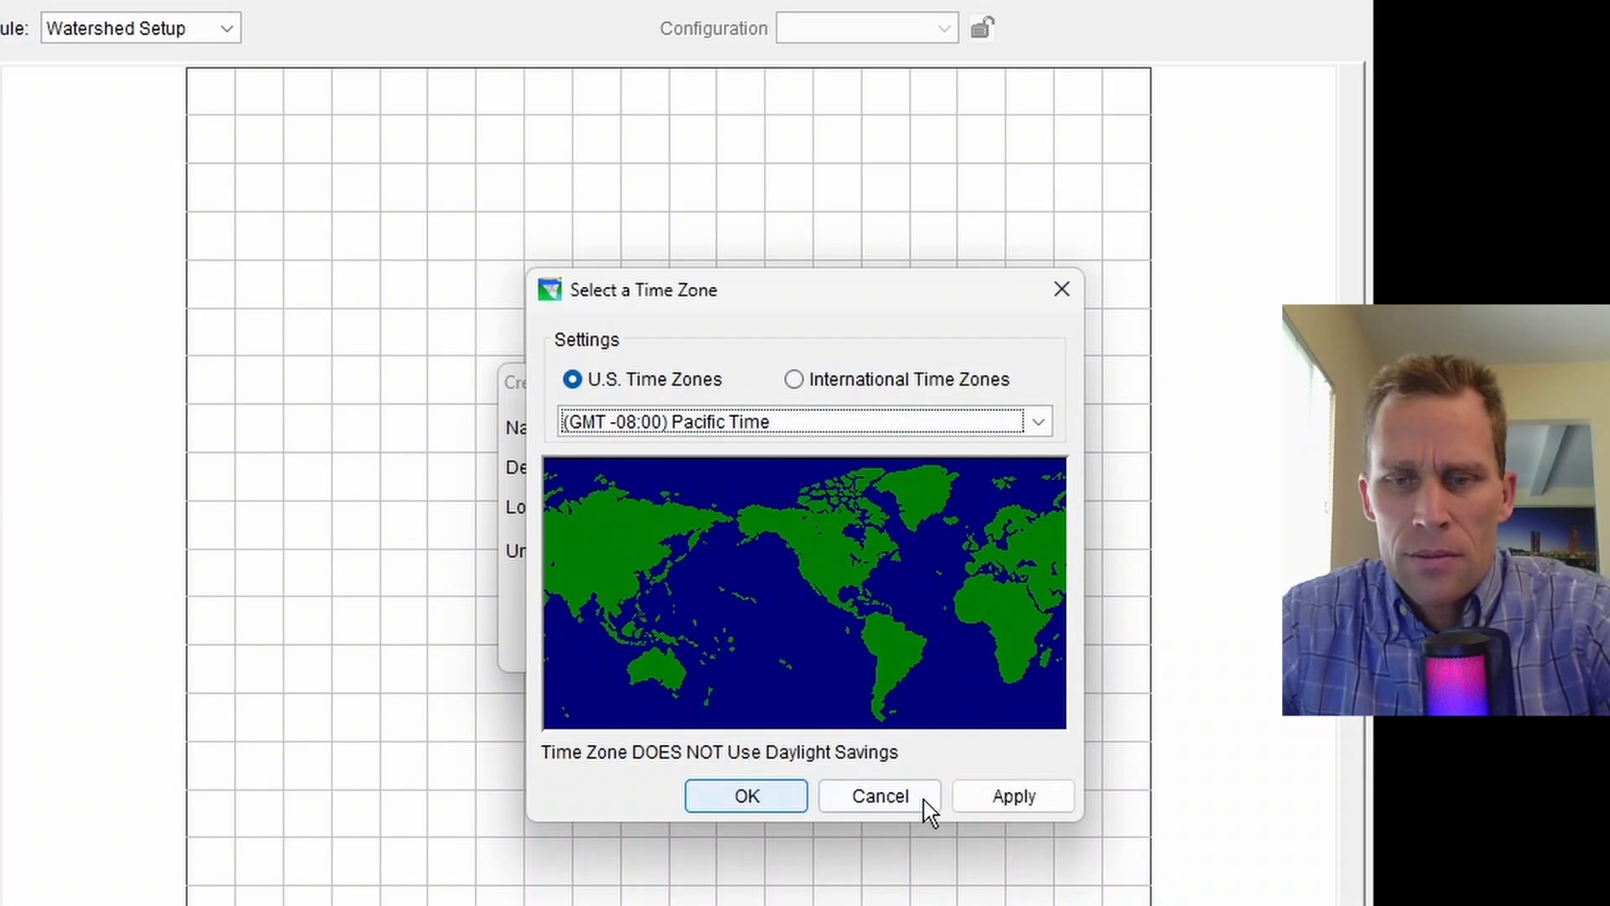
click(793, 806)
click(861, 641)
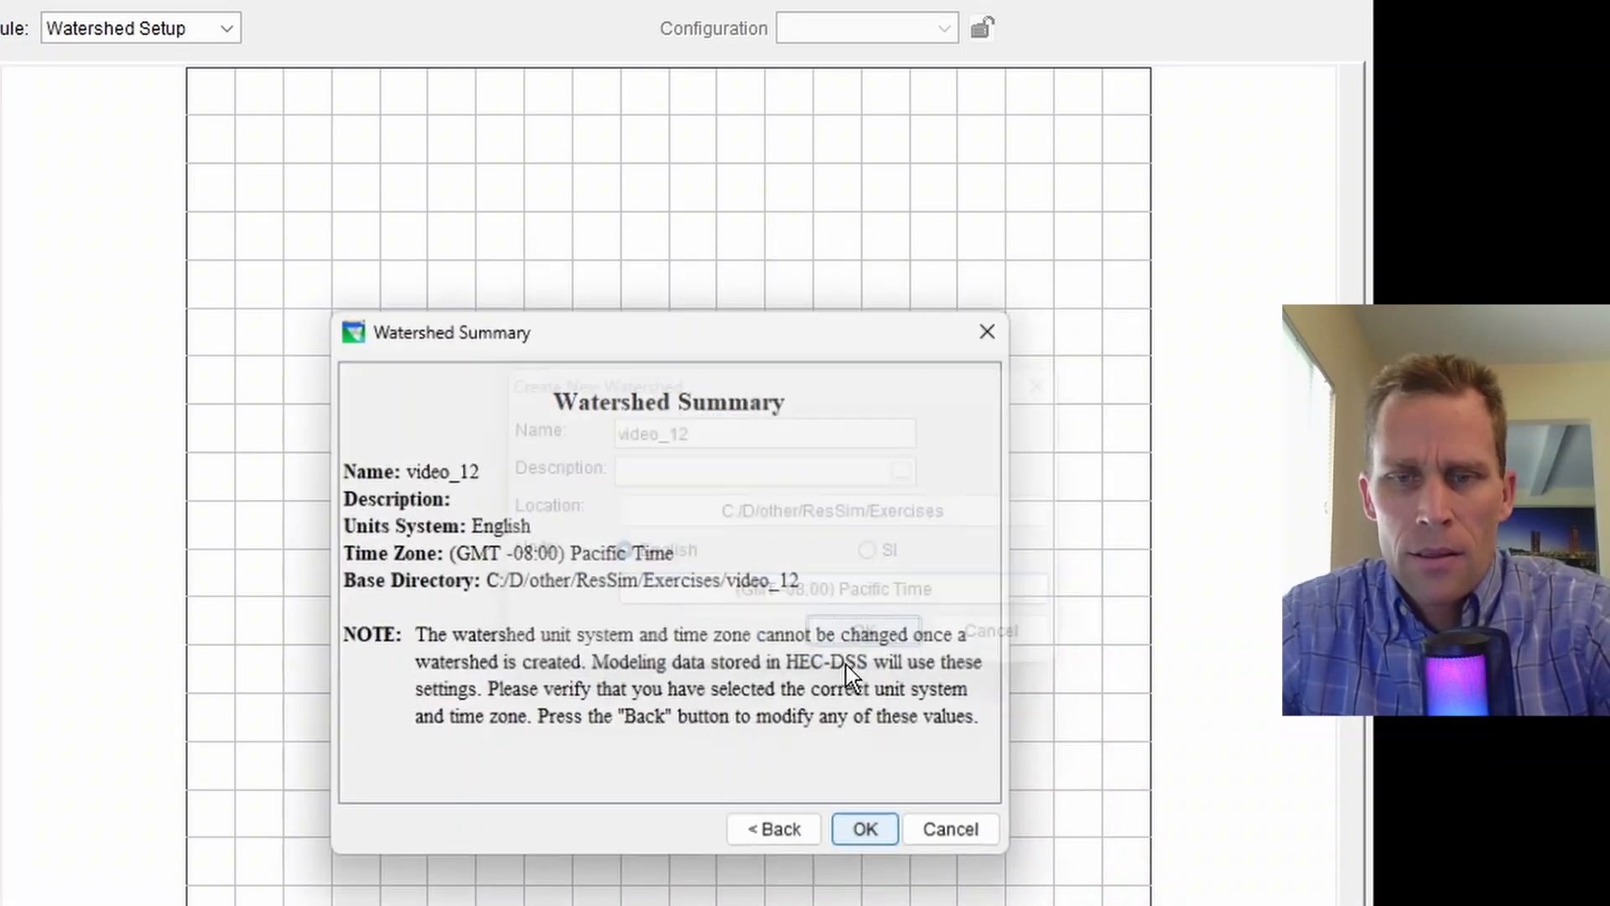
click(864, 836)
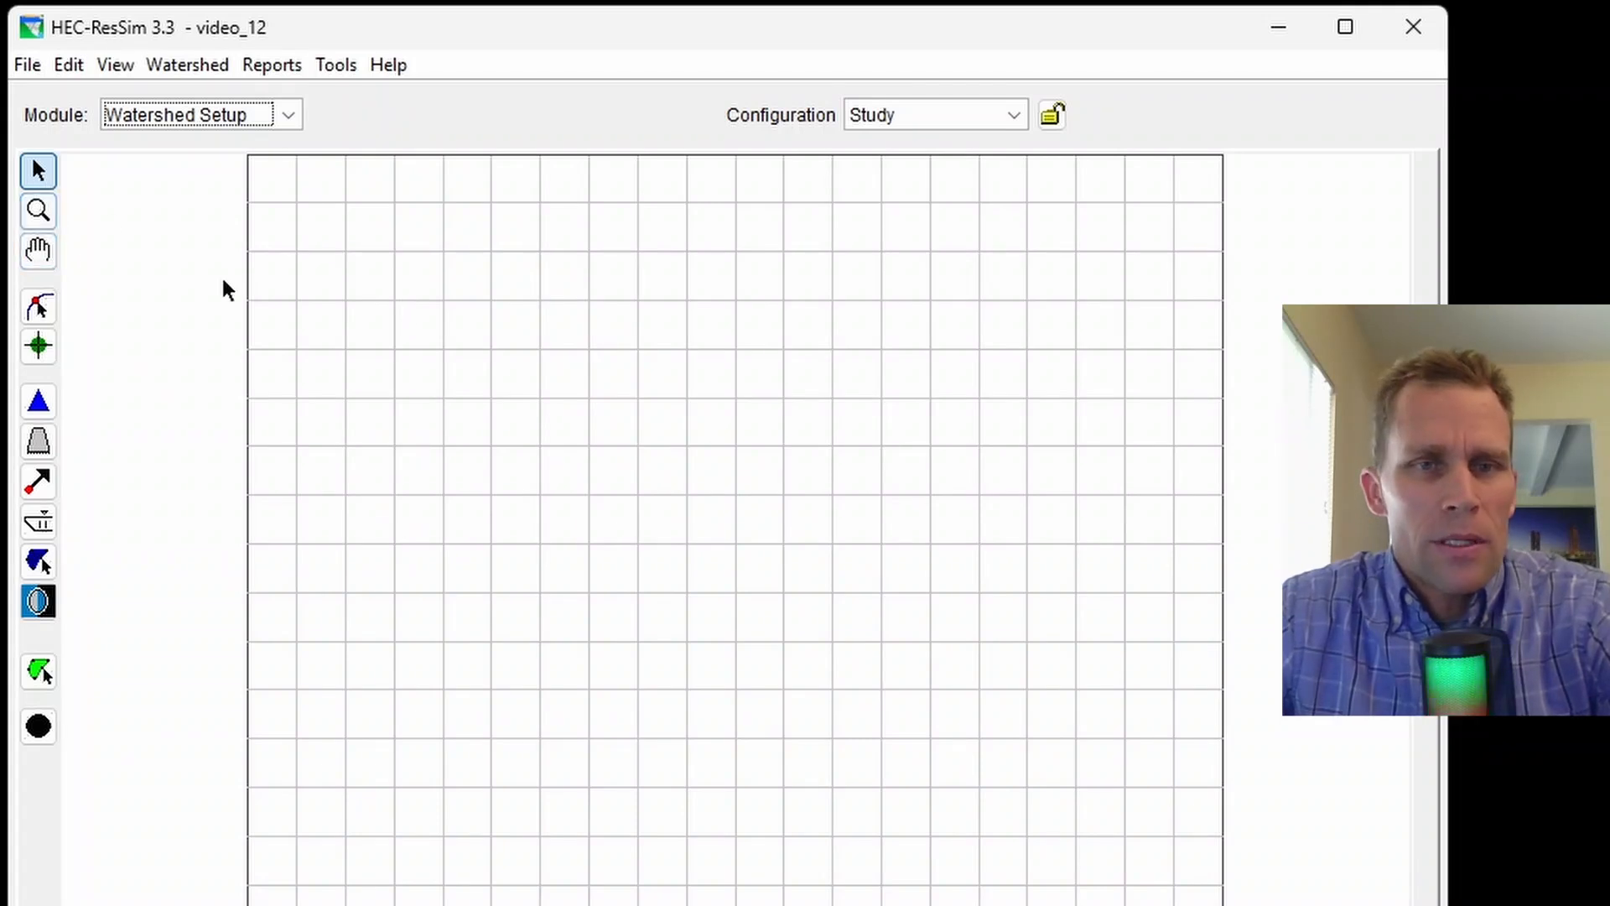
Step: Draw a six-point stream running down the upper-left part of the map grid and name it stream_1
scroll(426, 226, up, 3)
click(37, 250)
drag(378, 369, 331, 364)
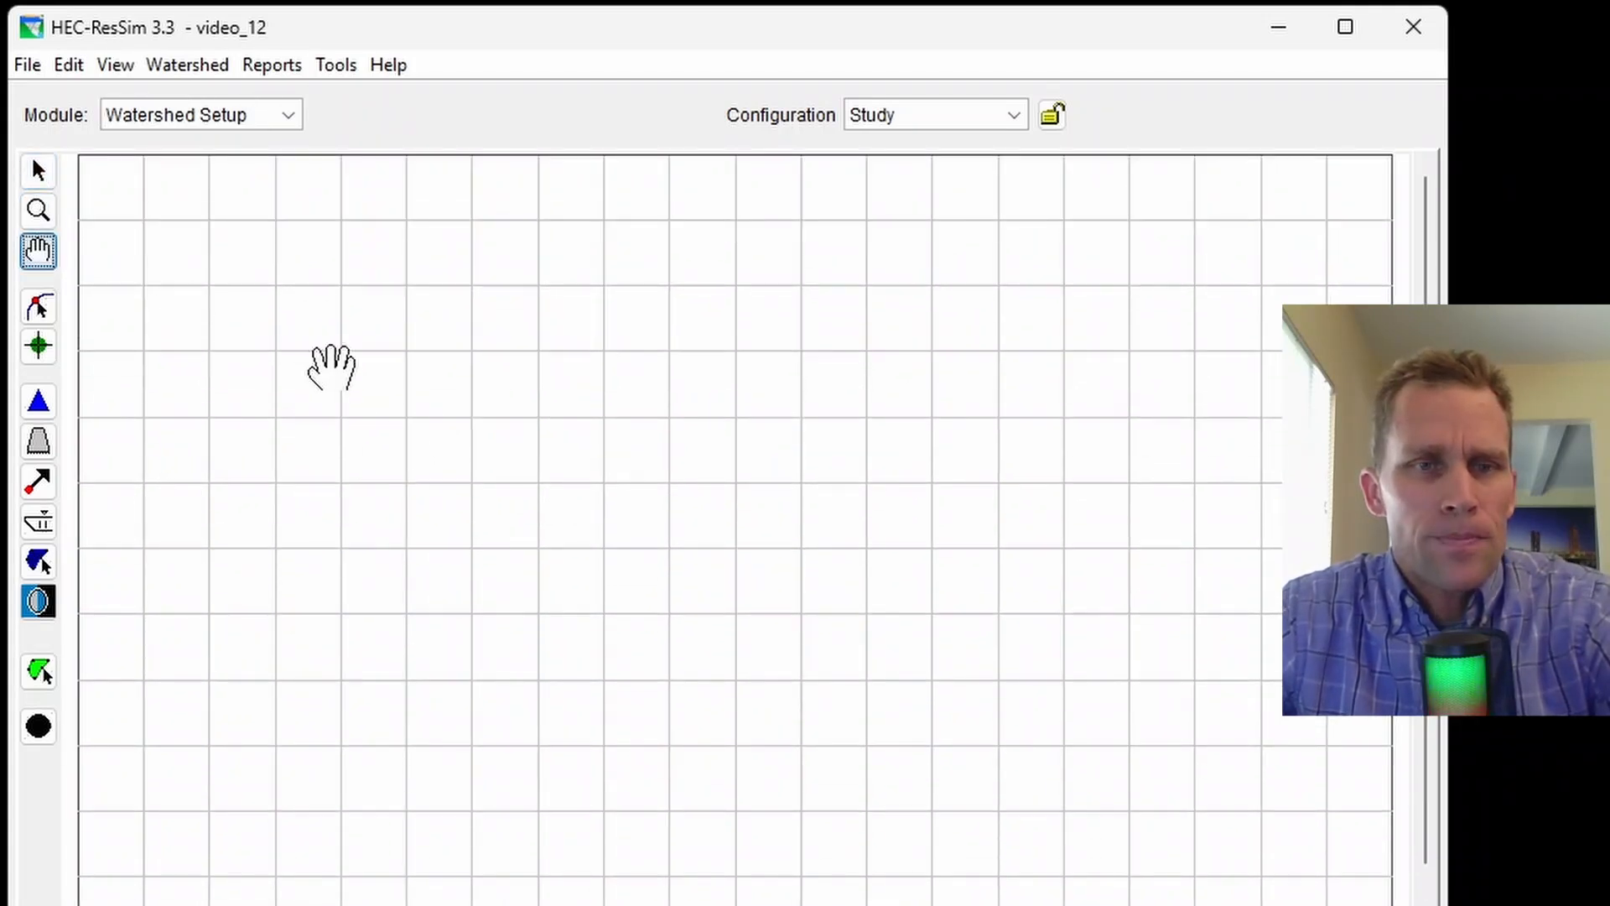
click(39, 309)
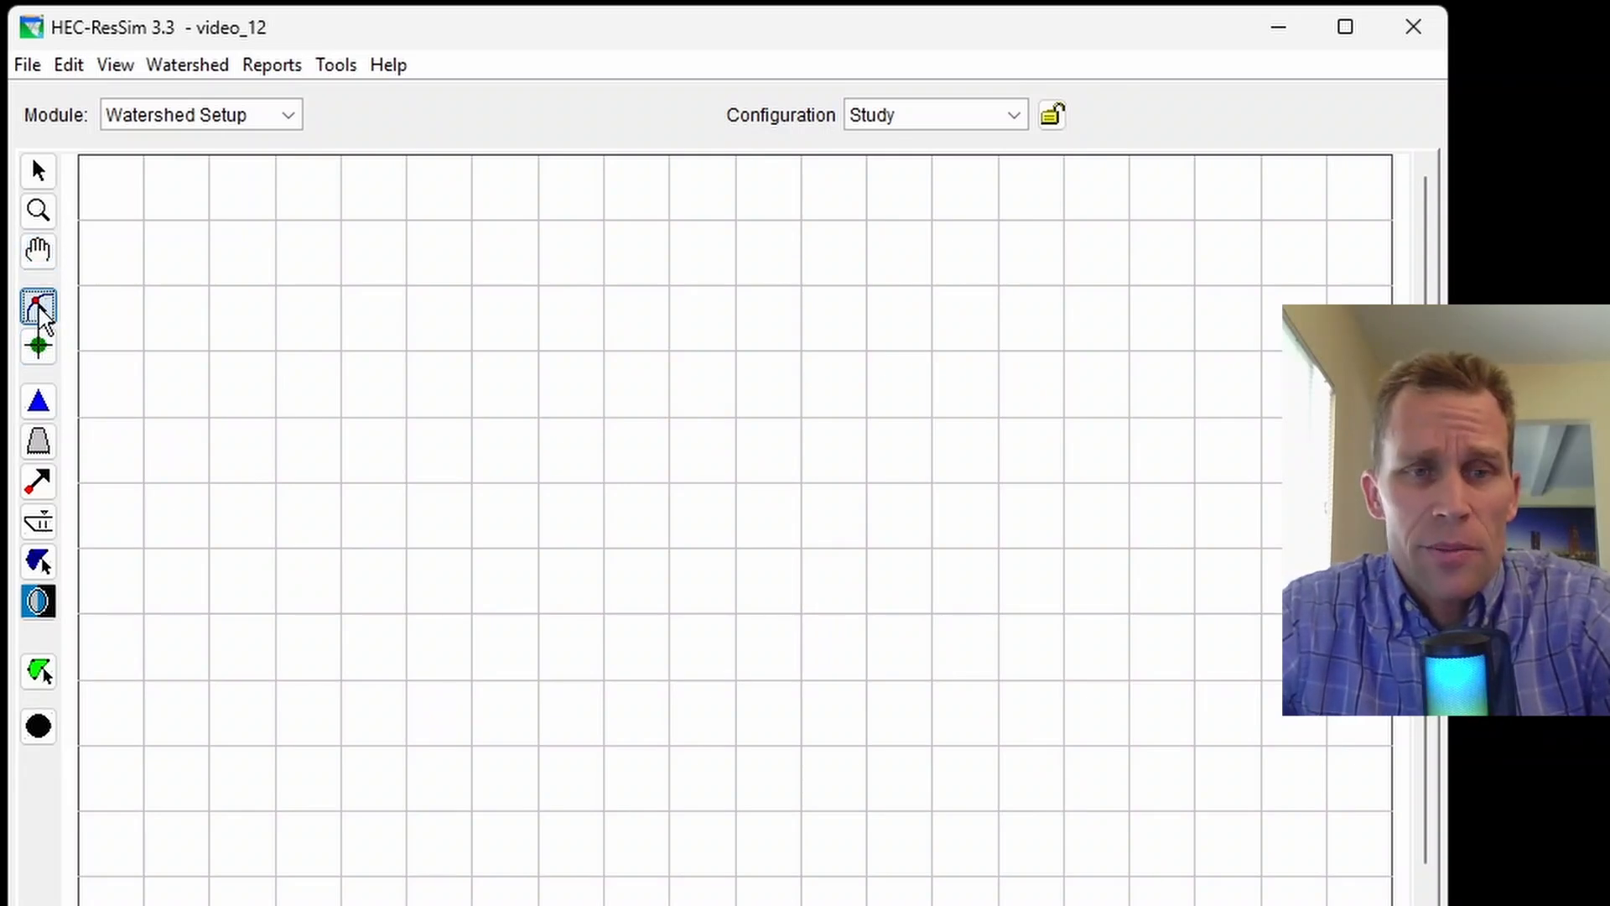
click(230, 238)
click(276, 248)
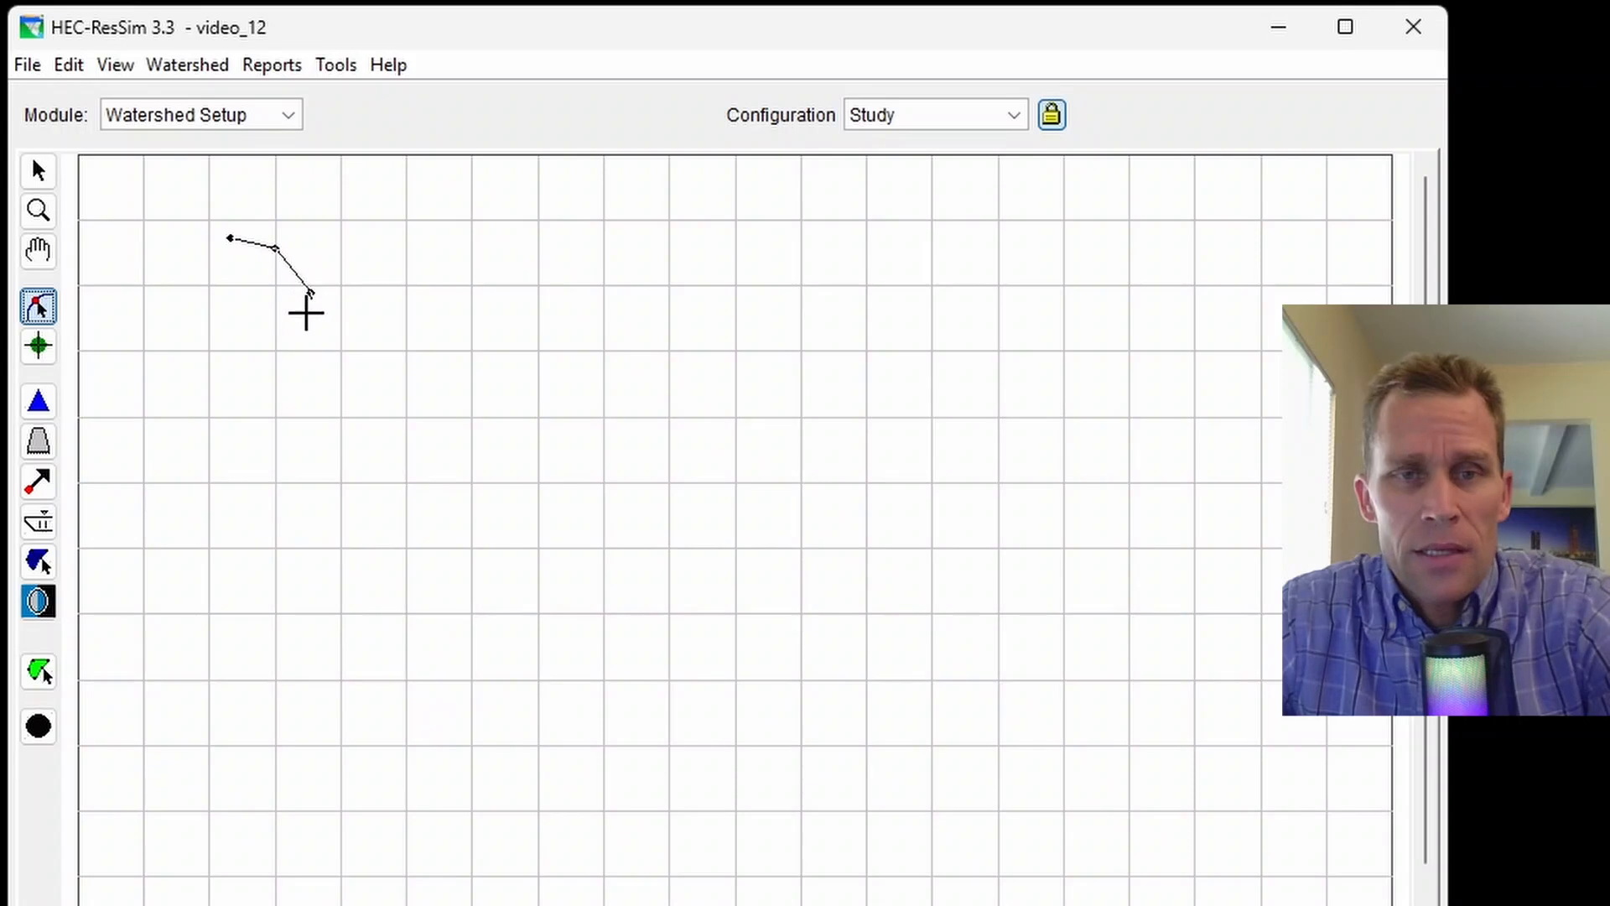
click(322, 629)
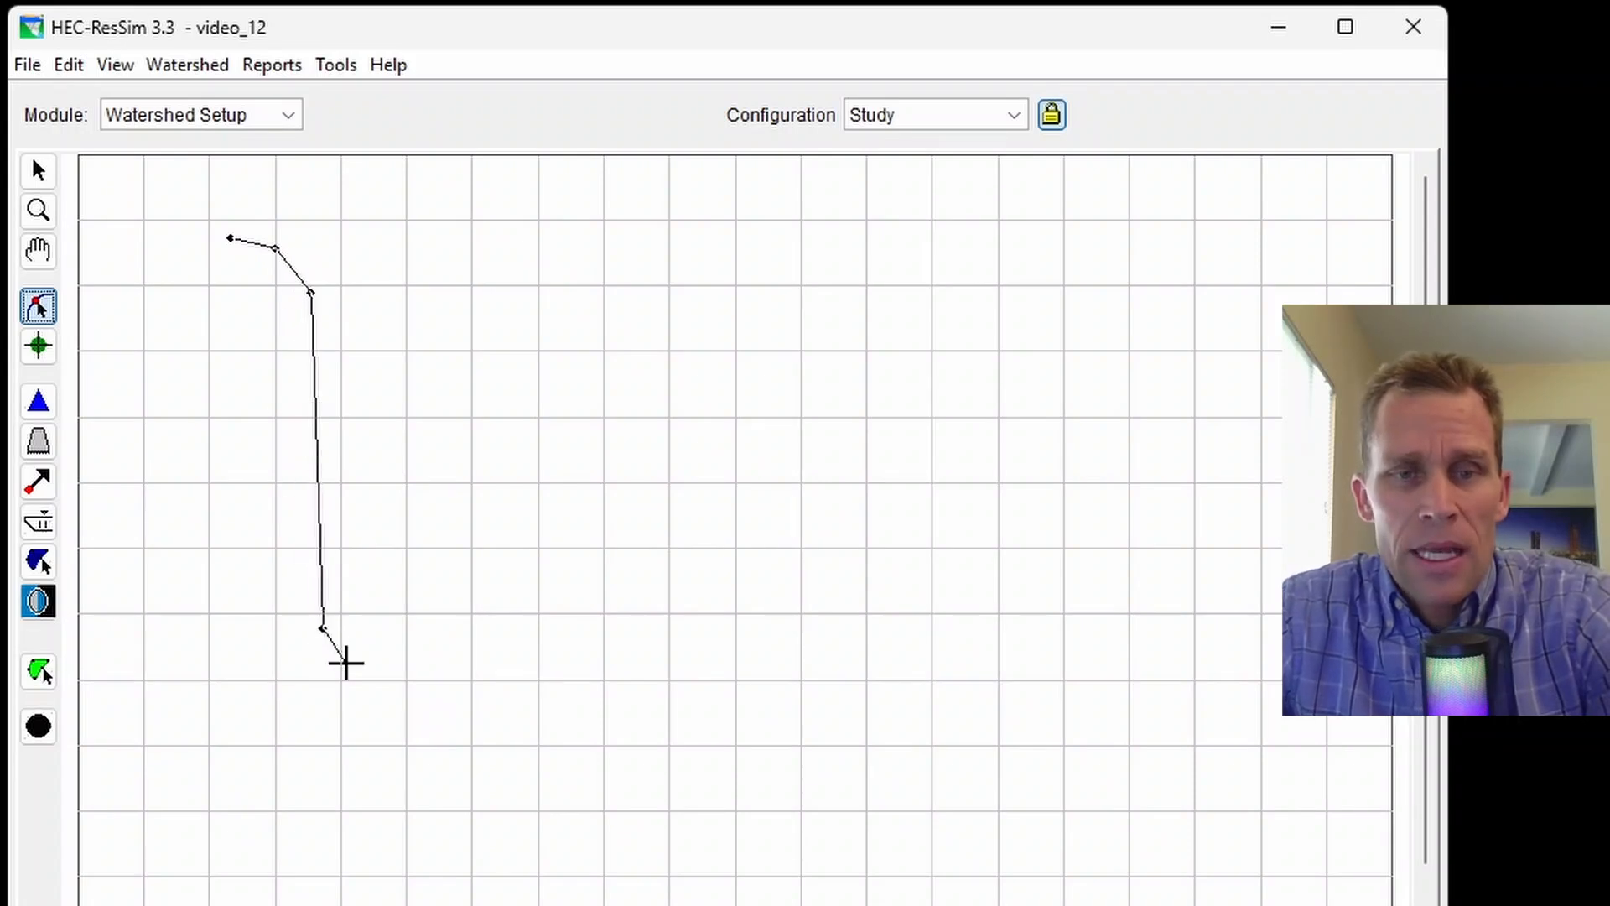
click(353, 672)
double_click(403, 695)
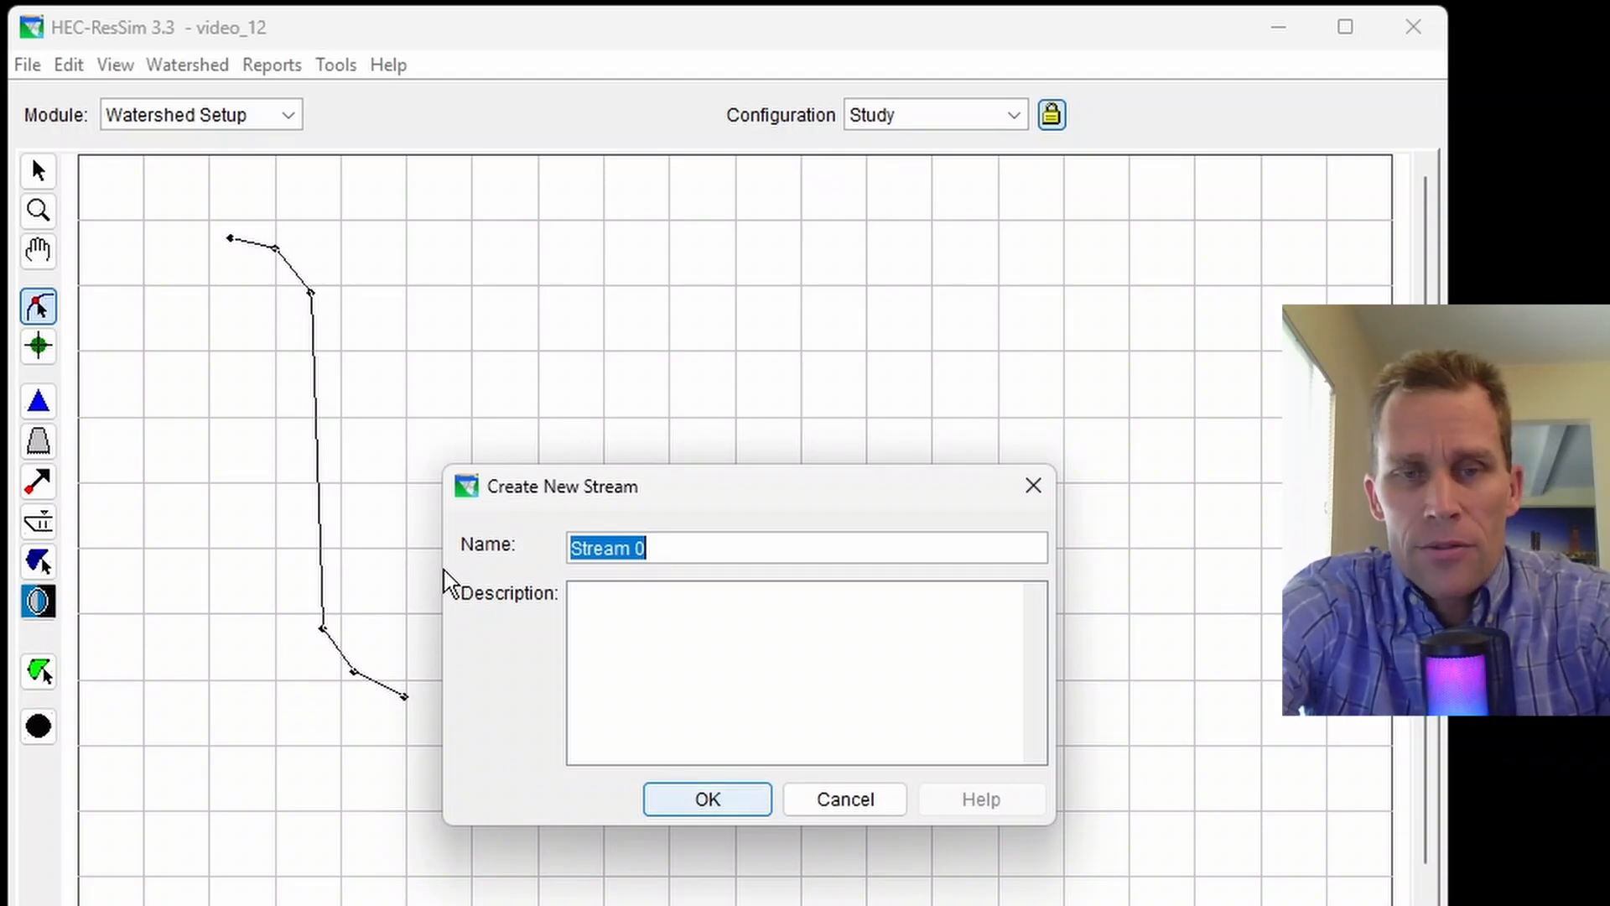
text(st)
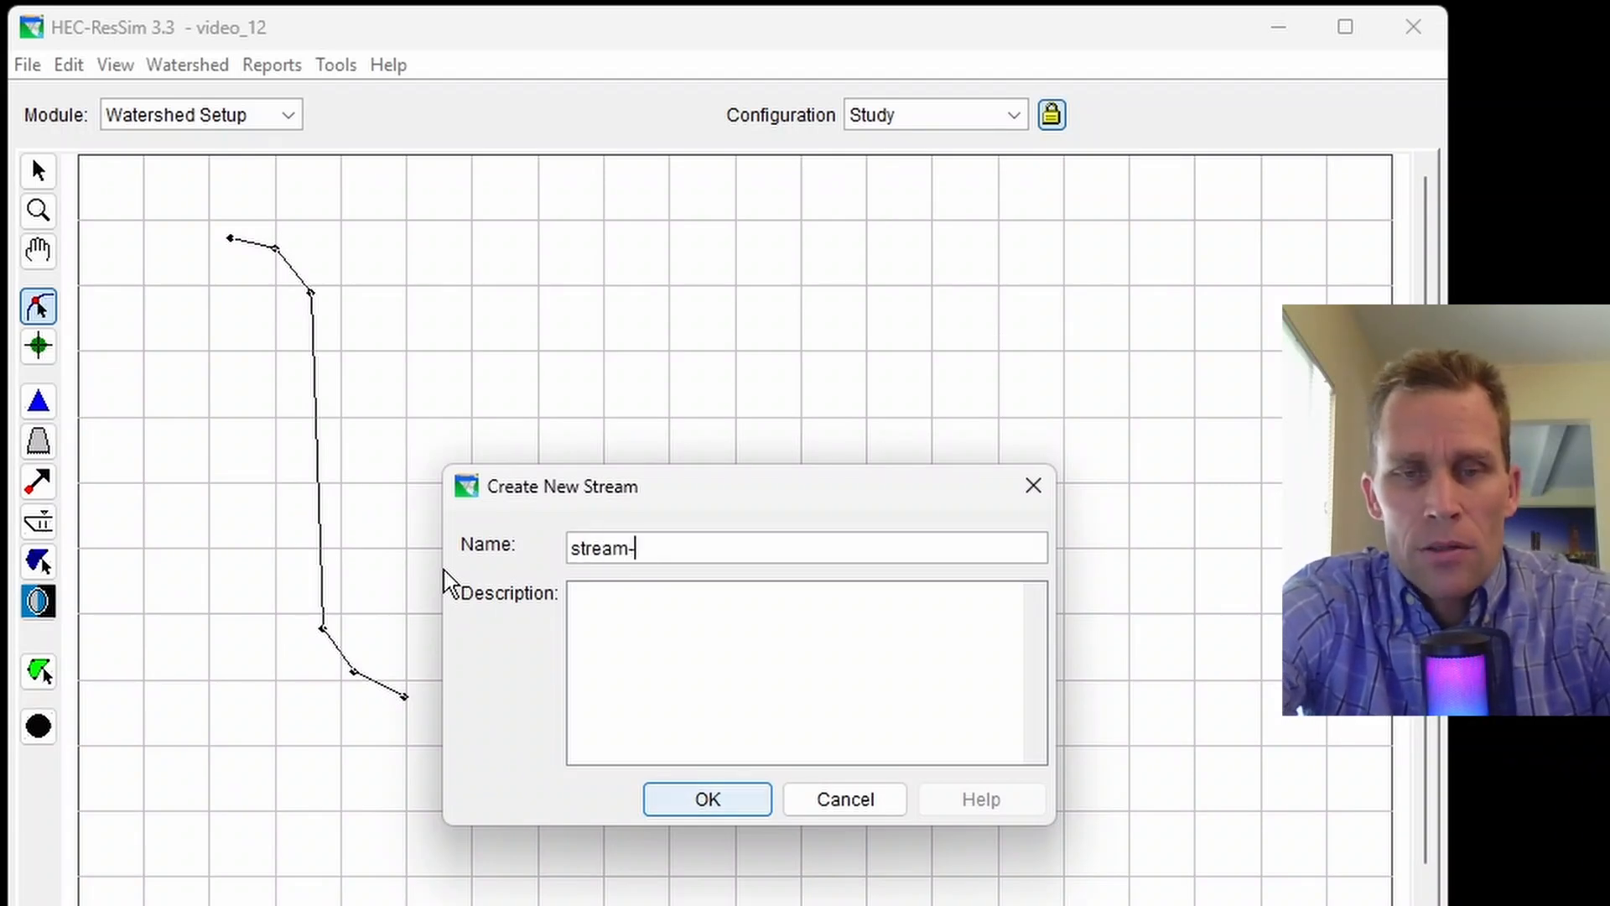
text(ream_1)
key(Return)
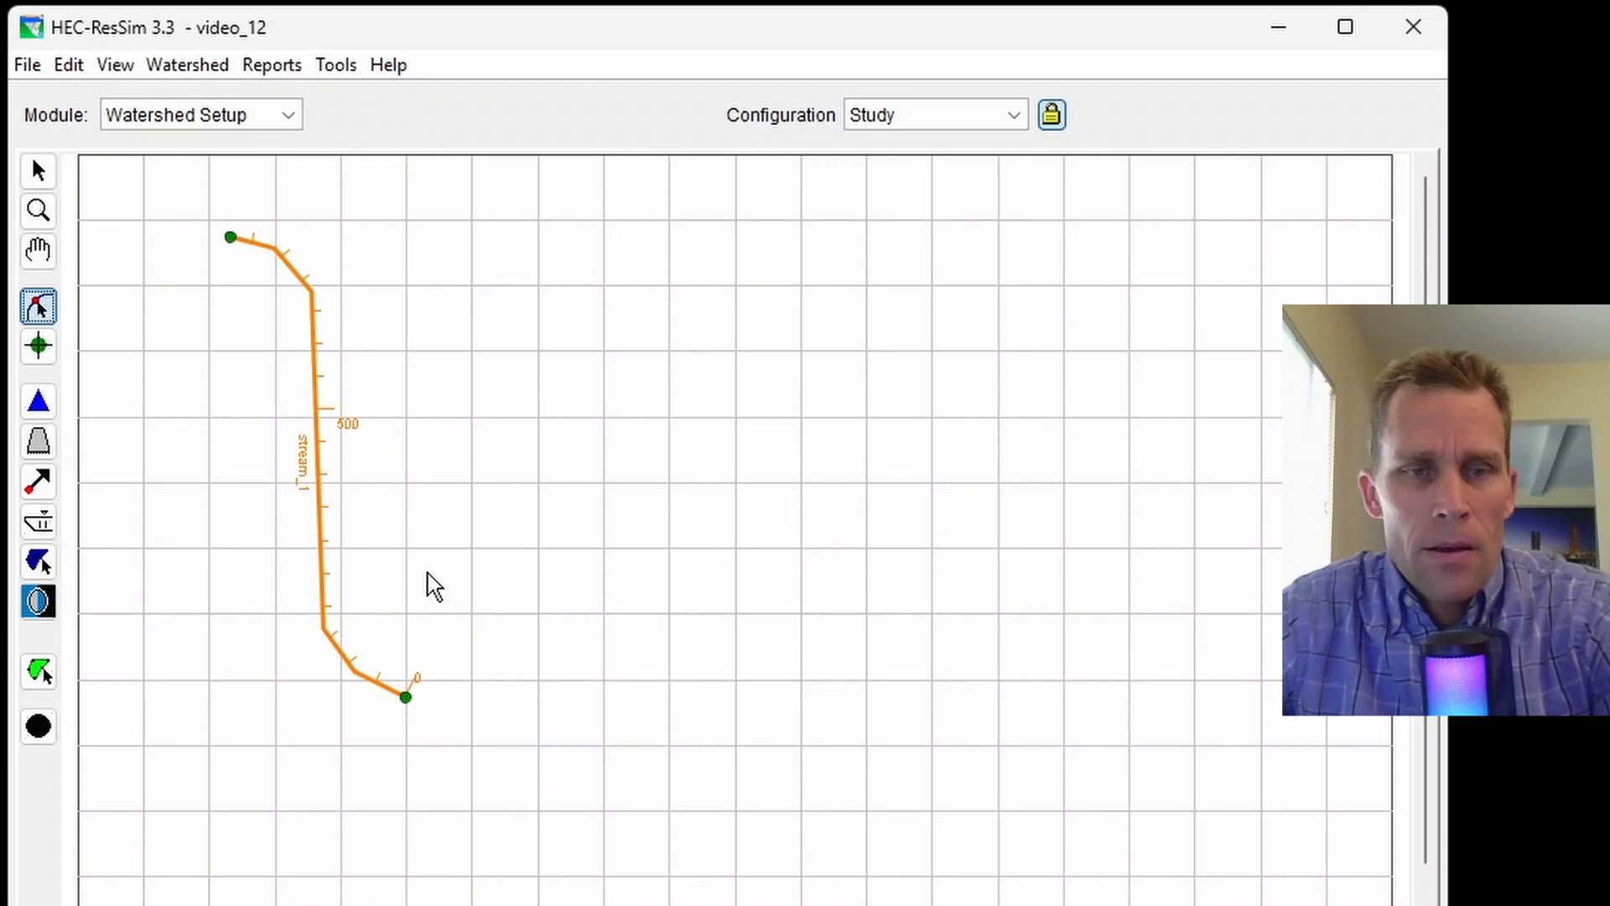
Step: Add a computation point named CP1 on stream_1 just below its upstream end
click(39, 732)
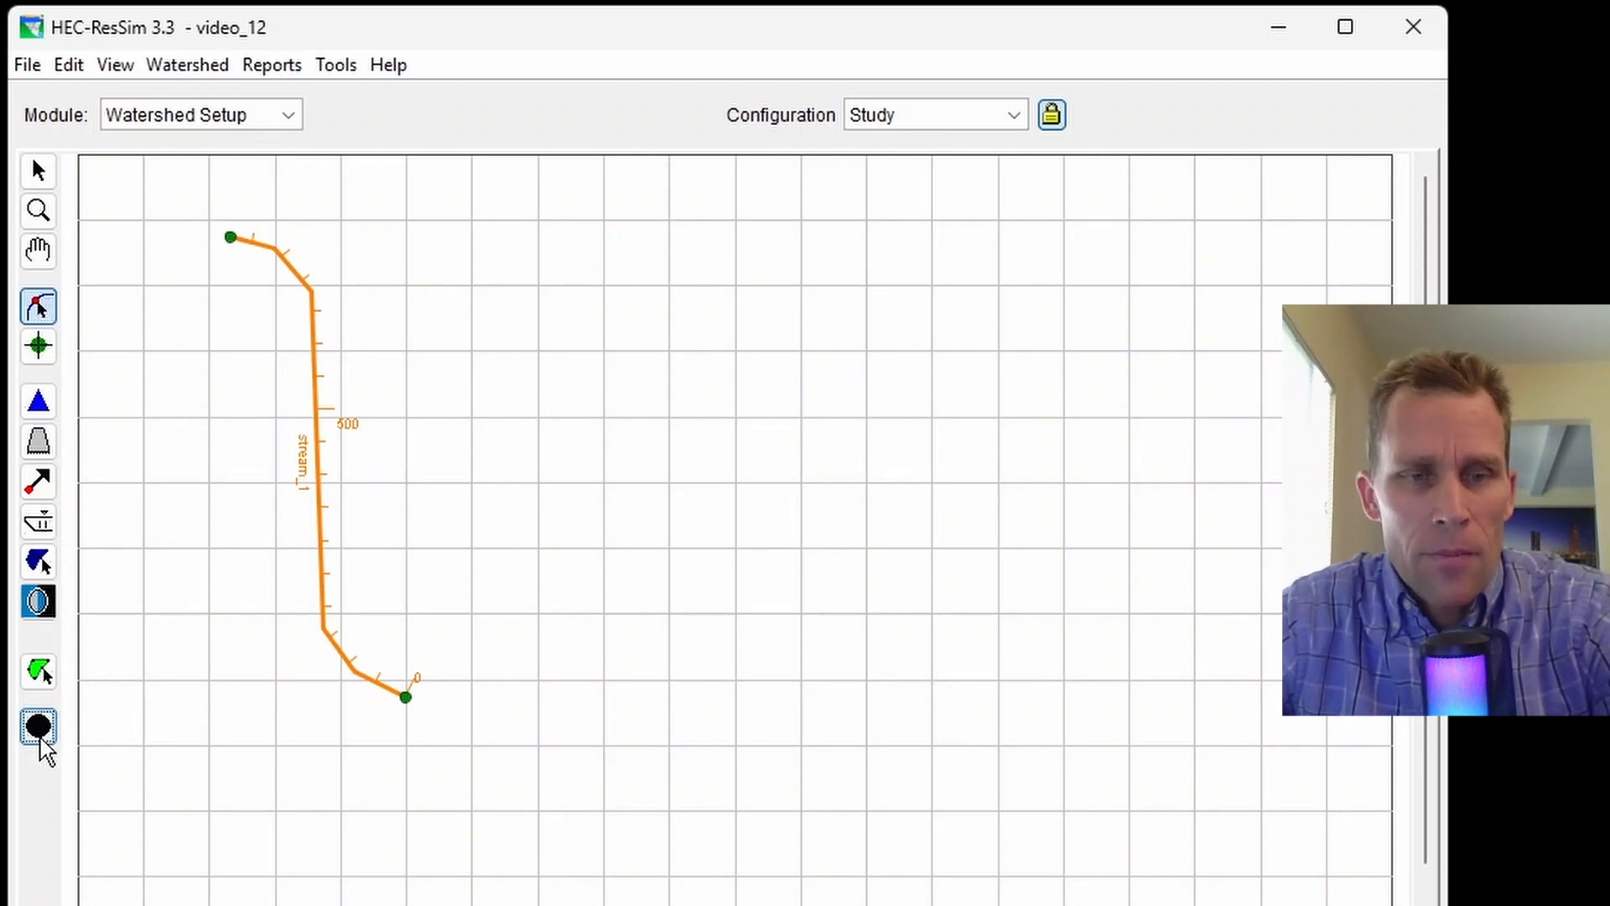
click(272, 245)
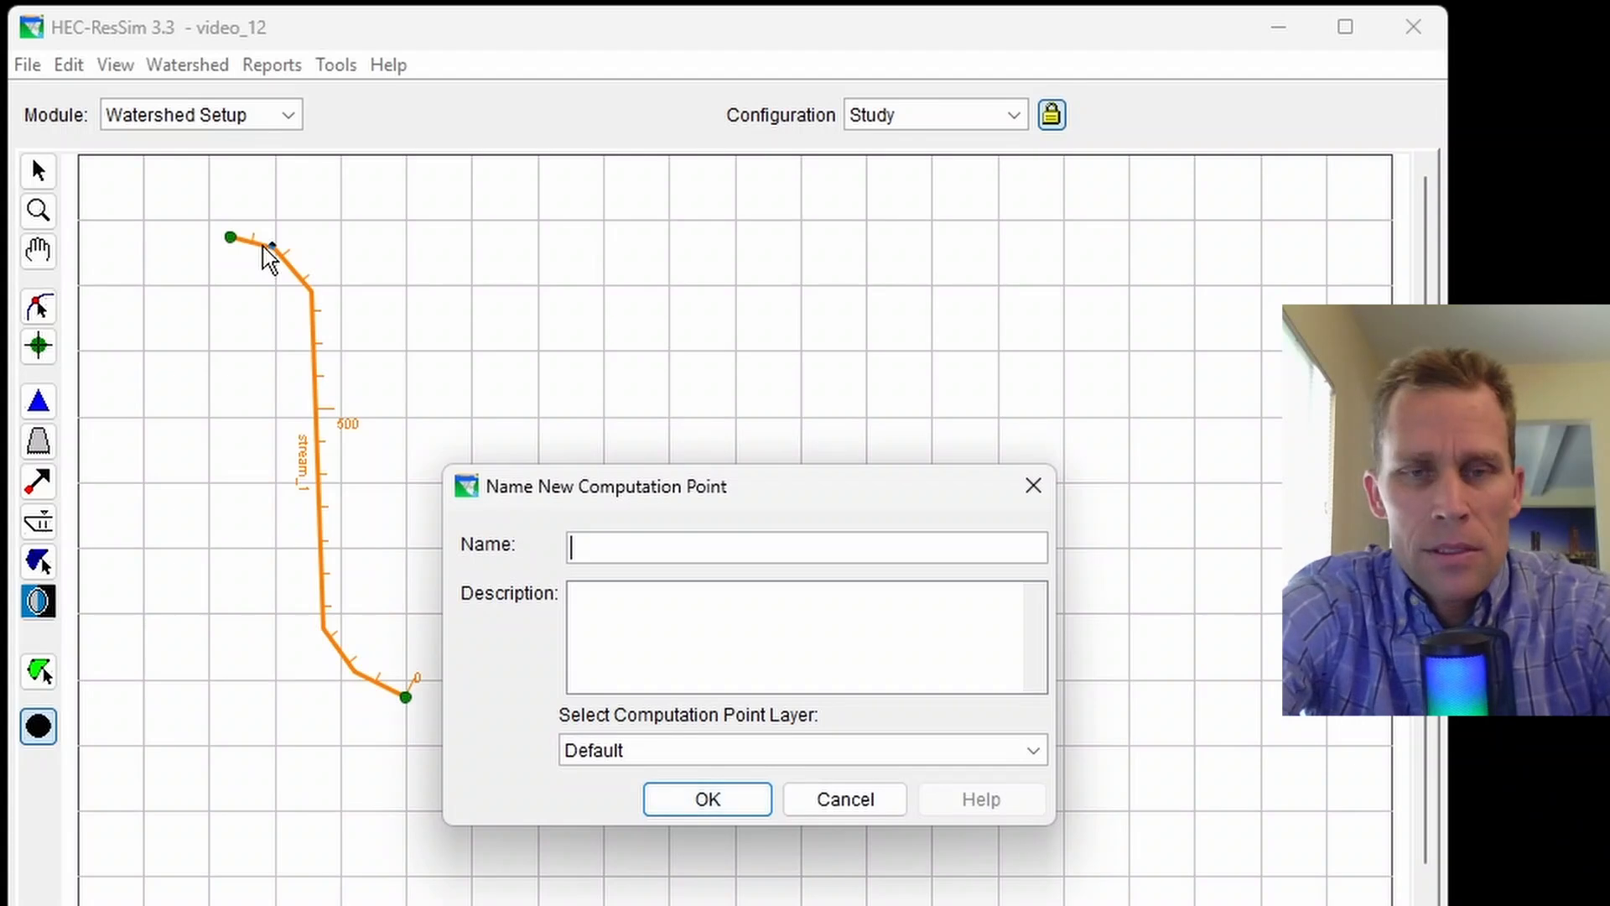
text(CP1)
key(Return)
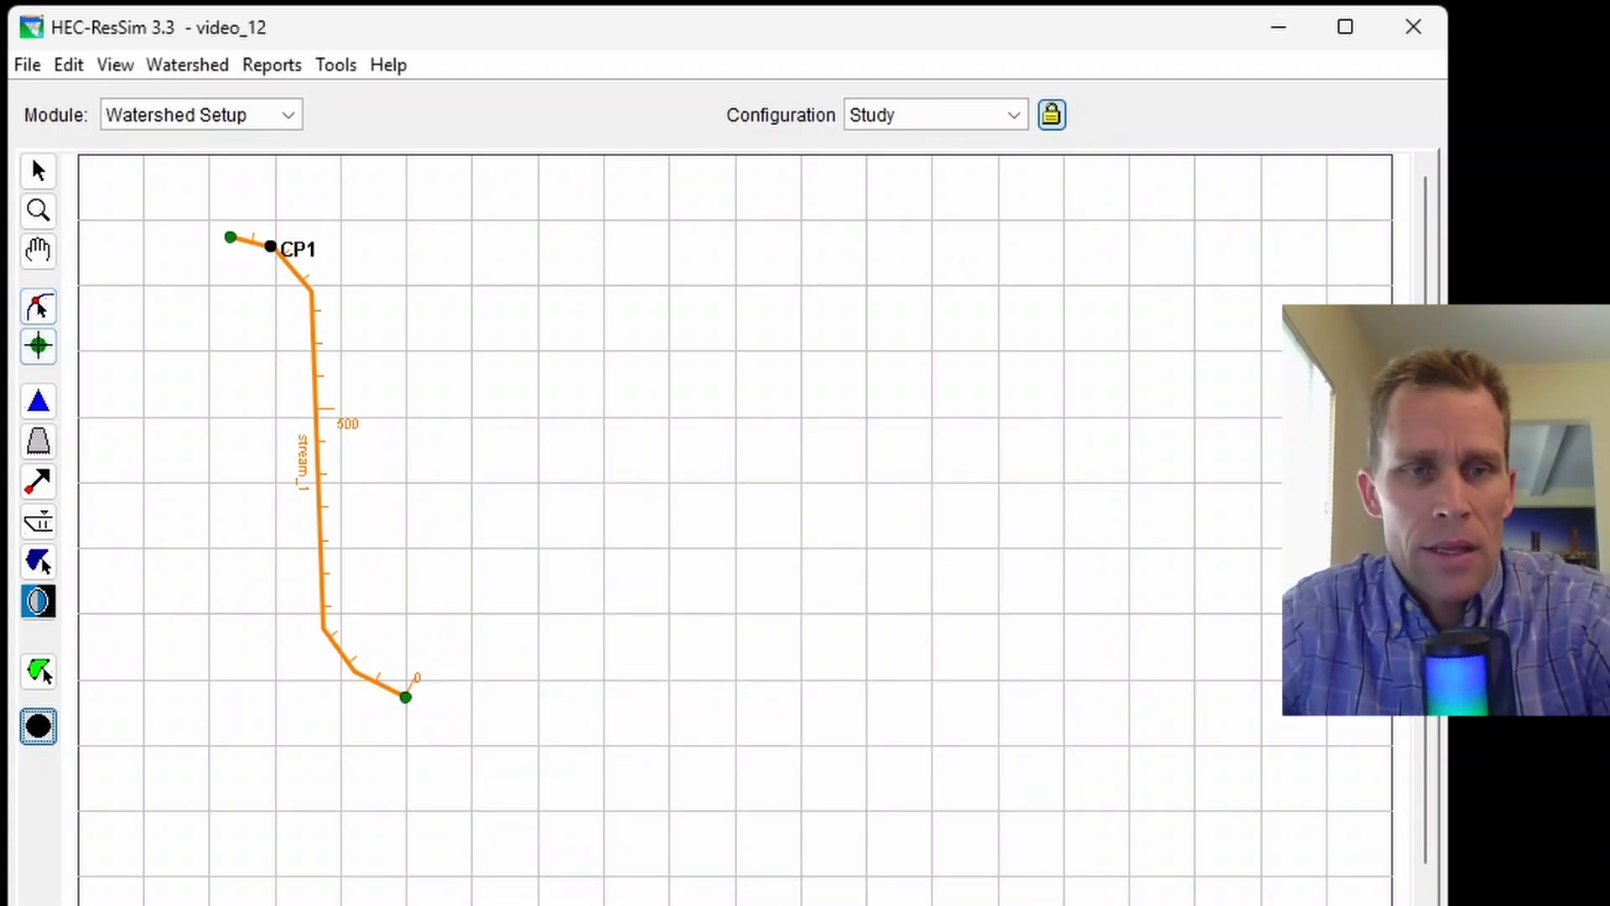
Step: Place a reservoir named reservoir_1 along the middle of stream_1's long straight reach
click(38, 401)
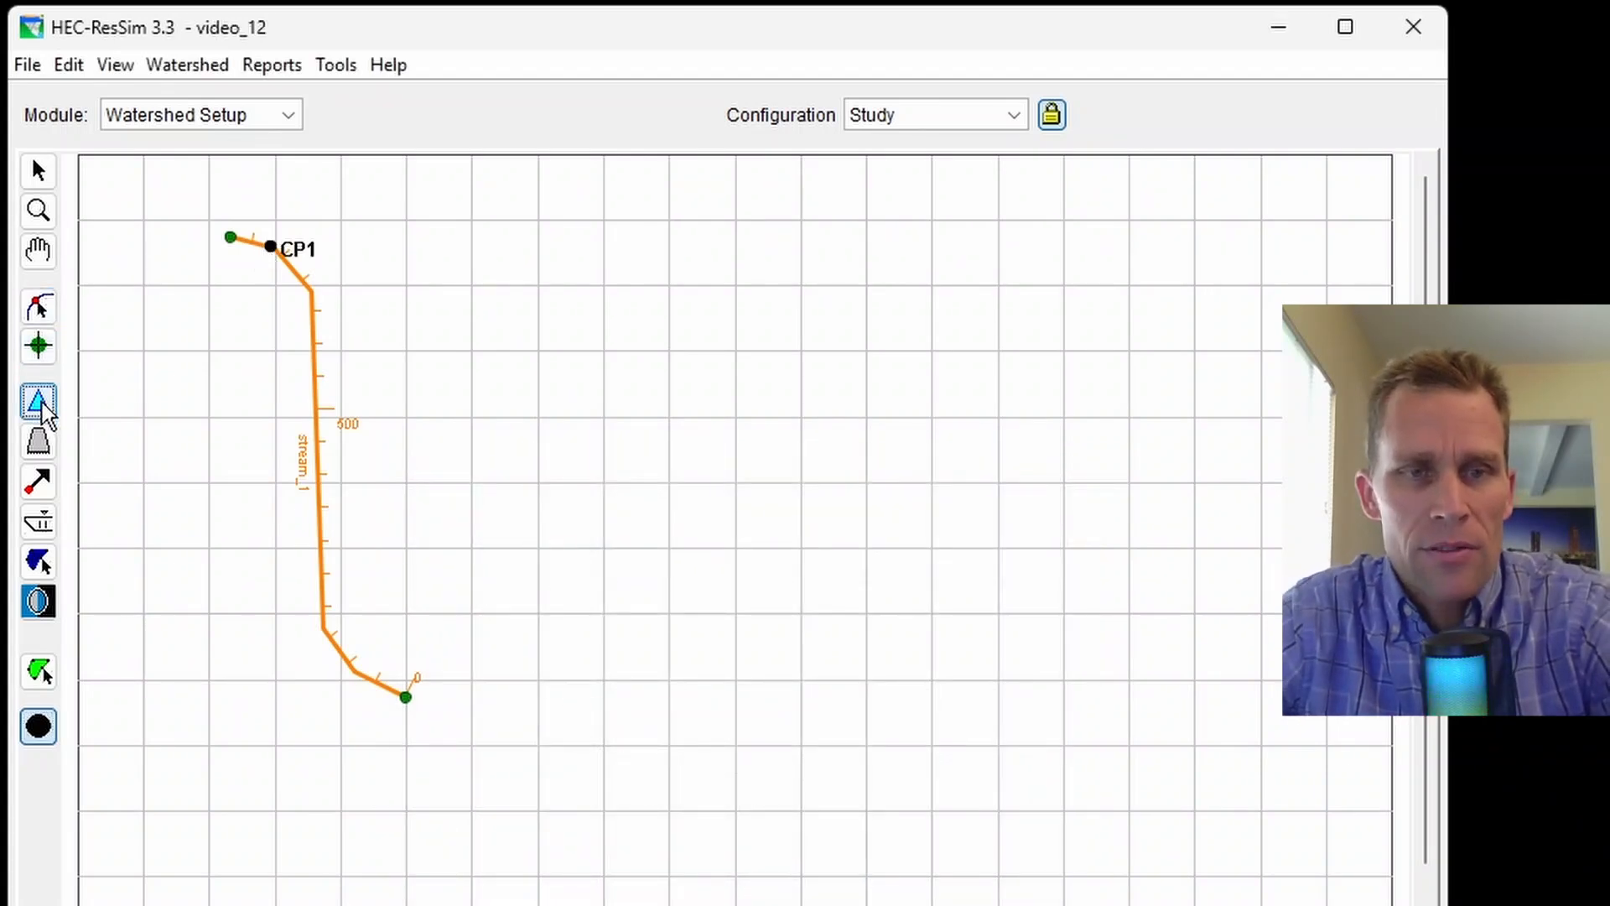
click(314, 388)
click(316, 494)
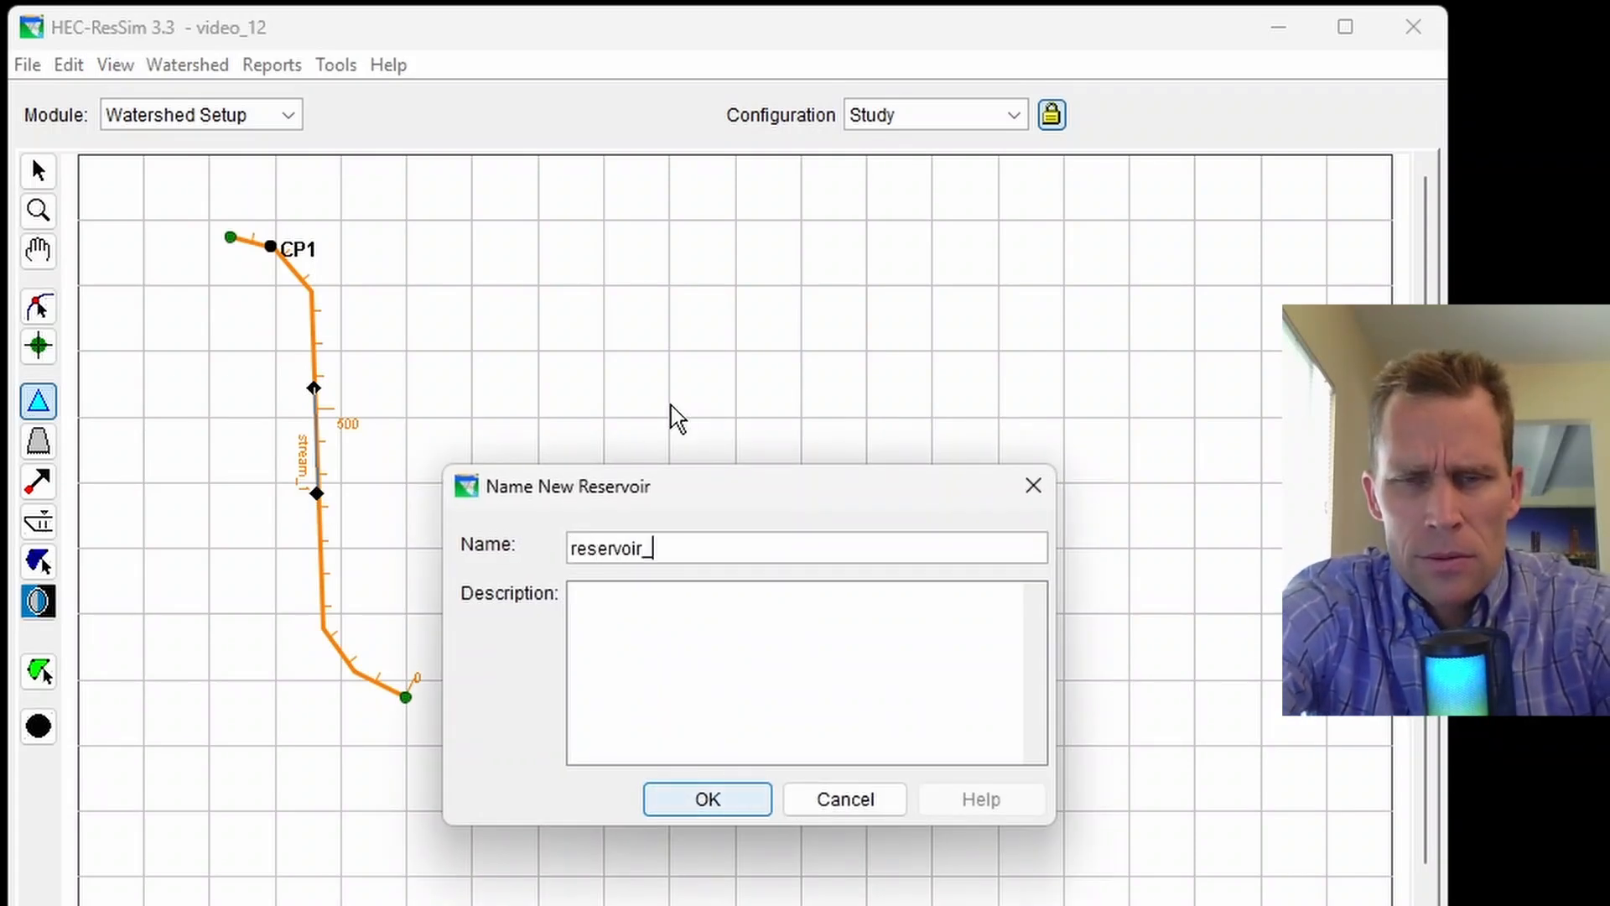
click(675, 807)
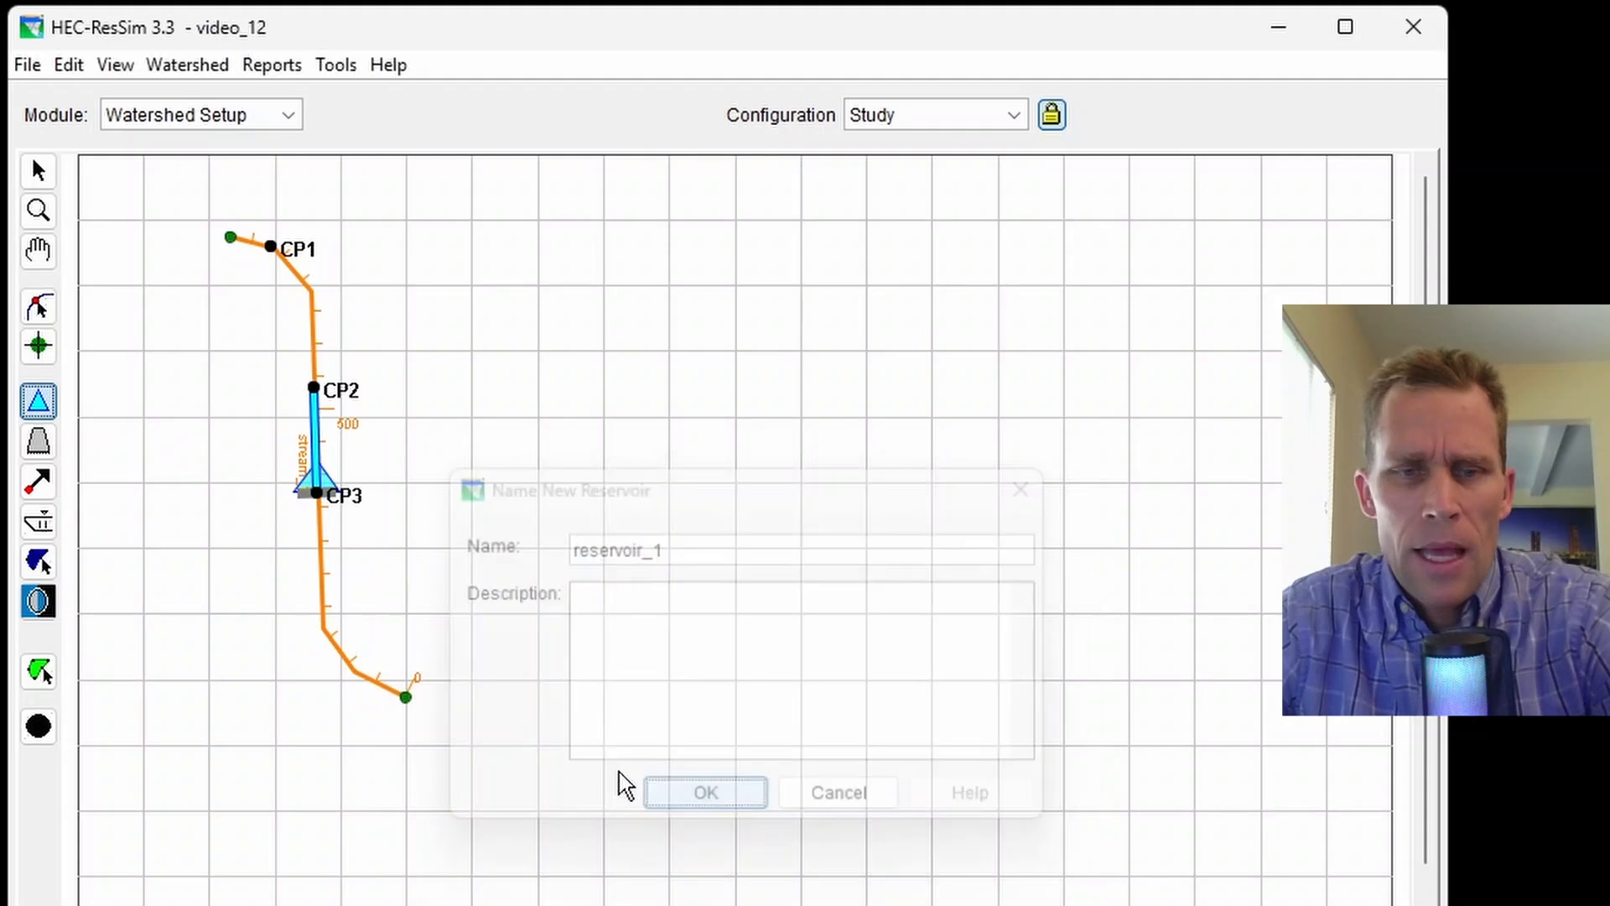
Step: Add a computation point named CP4 at the last bend of stream_1, near its downstream end
click(38, 726)
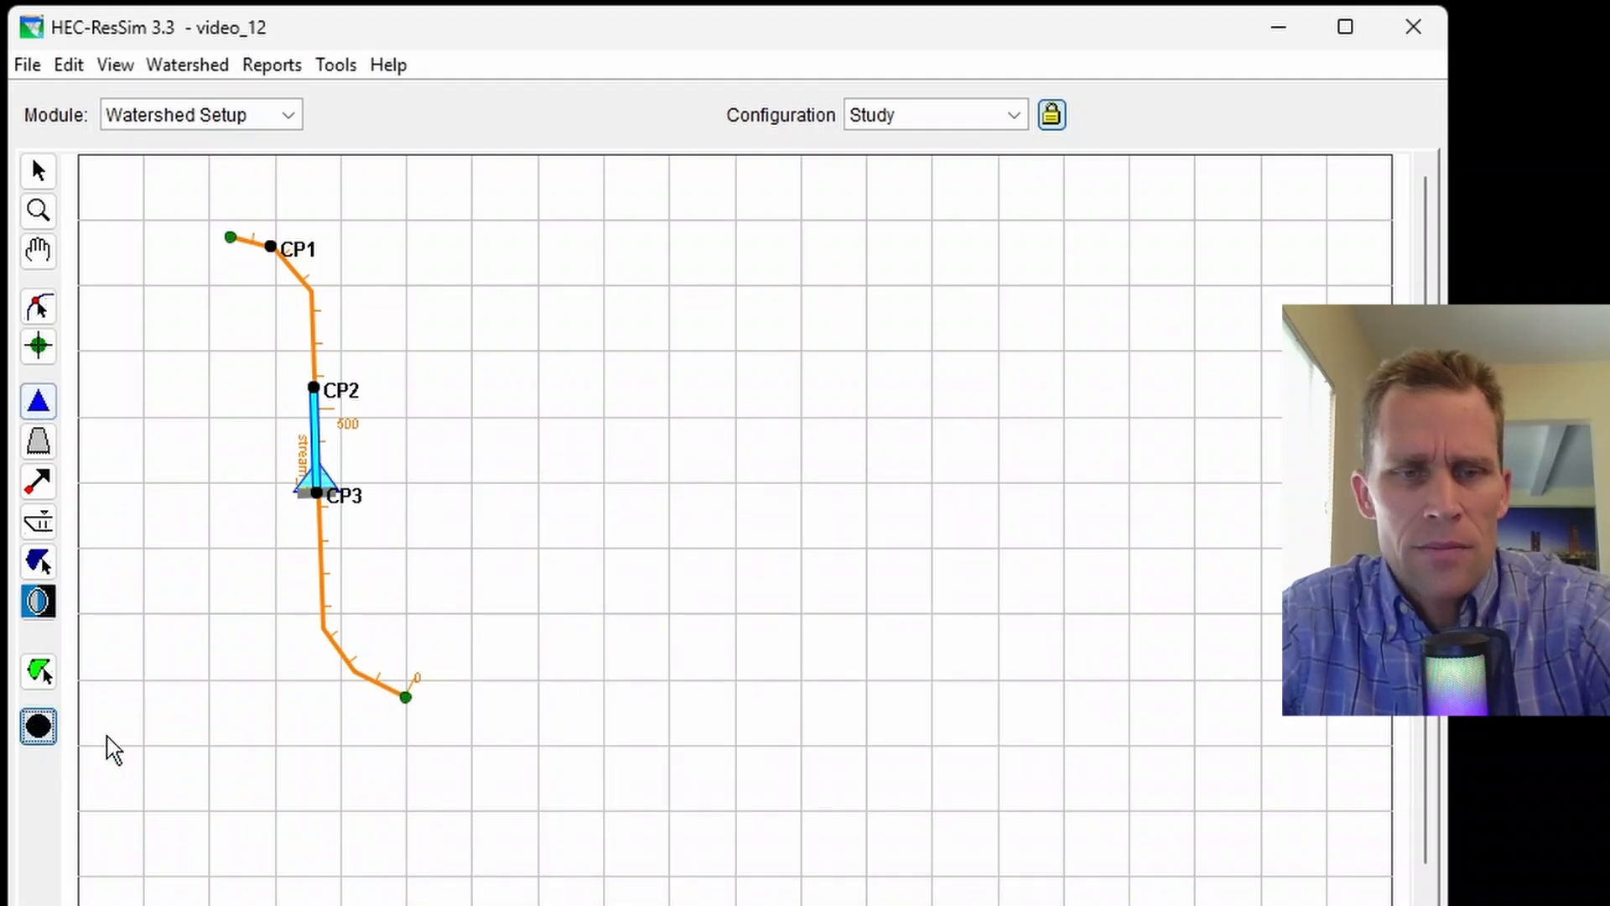
click(356, 672)
text(CP)
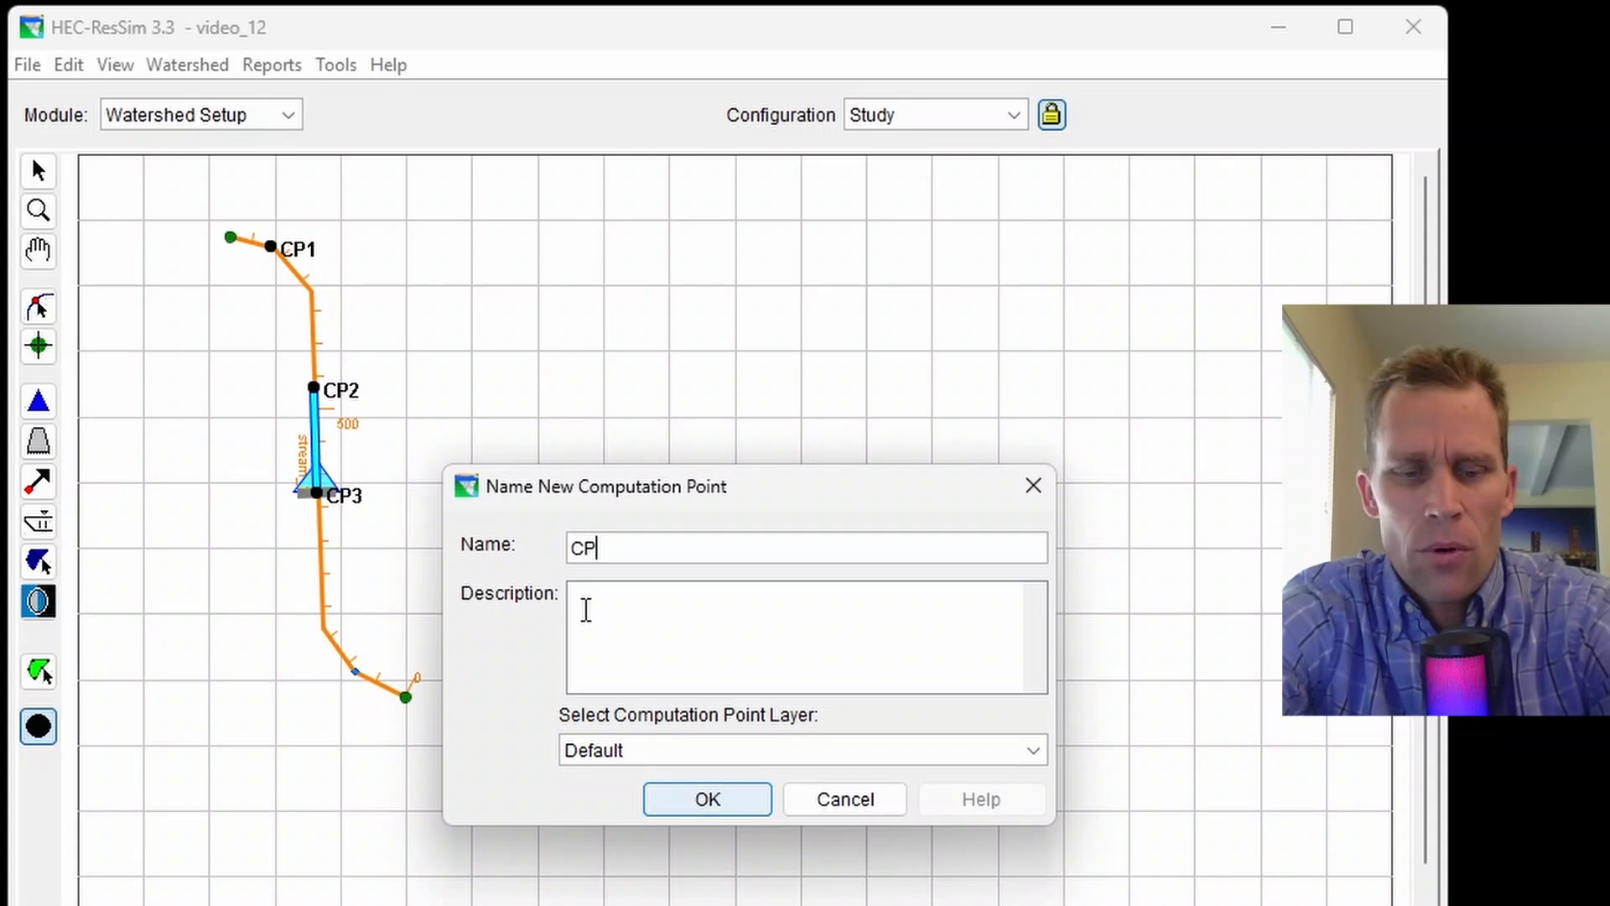
text(4)
key(Return)
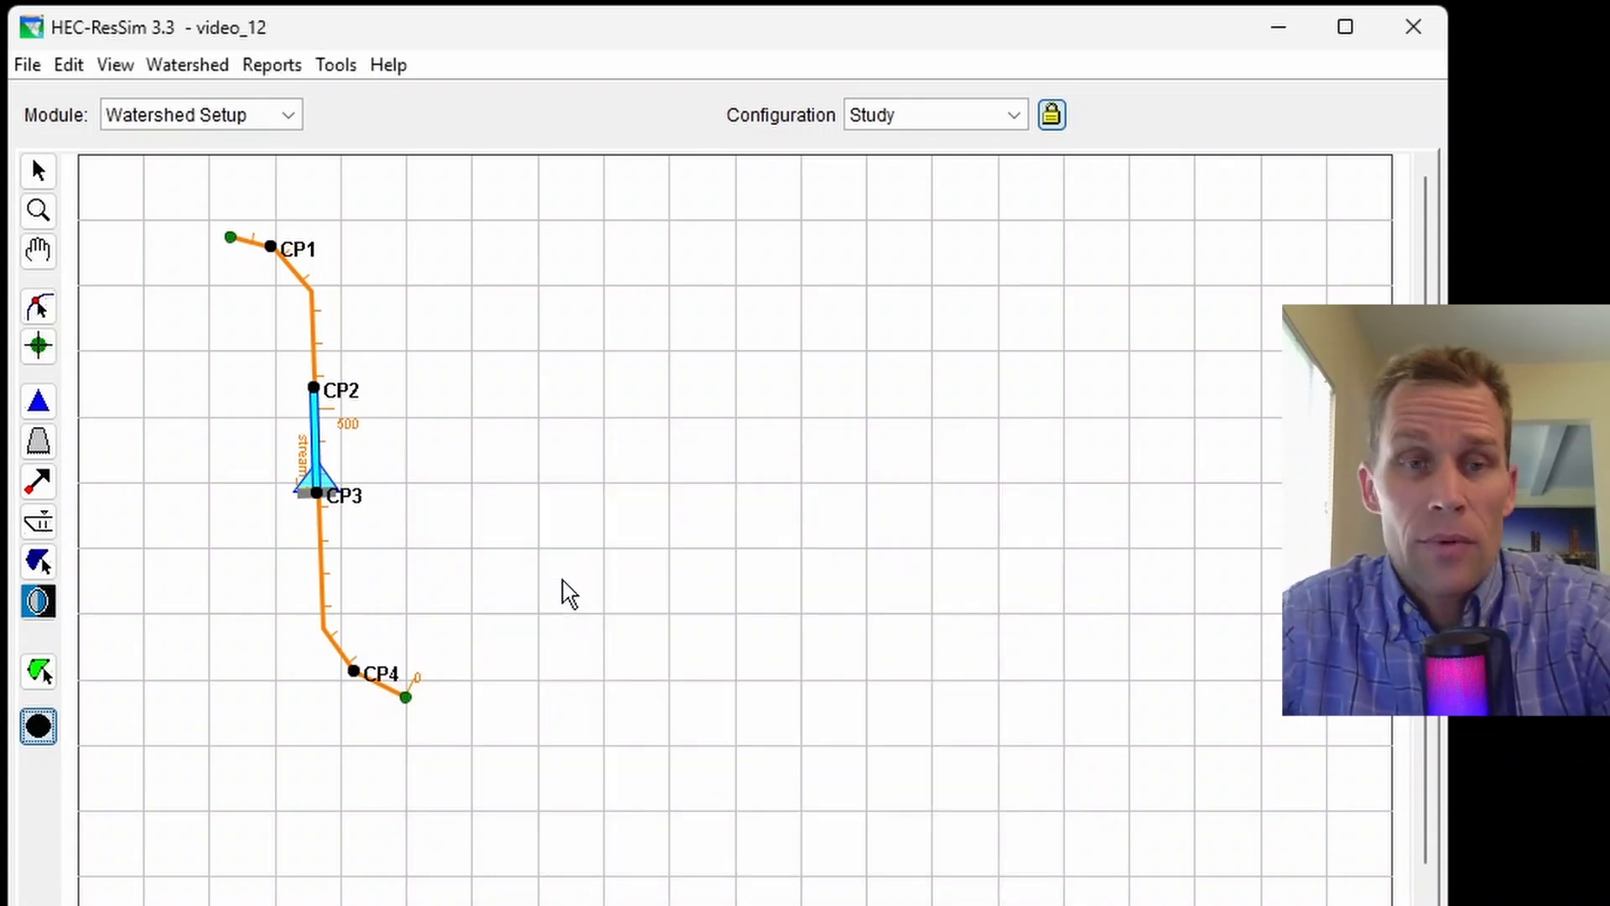
Step: Create a watershed configuration named config_1 with a 1 Hour time step and accept it in the Configuration Editor
click(40, 405)
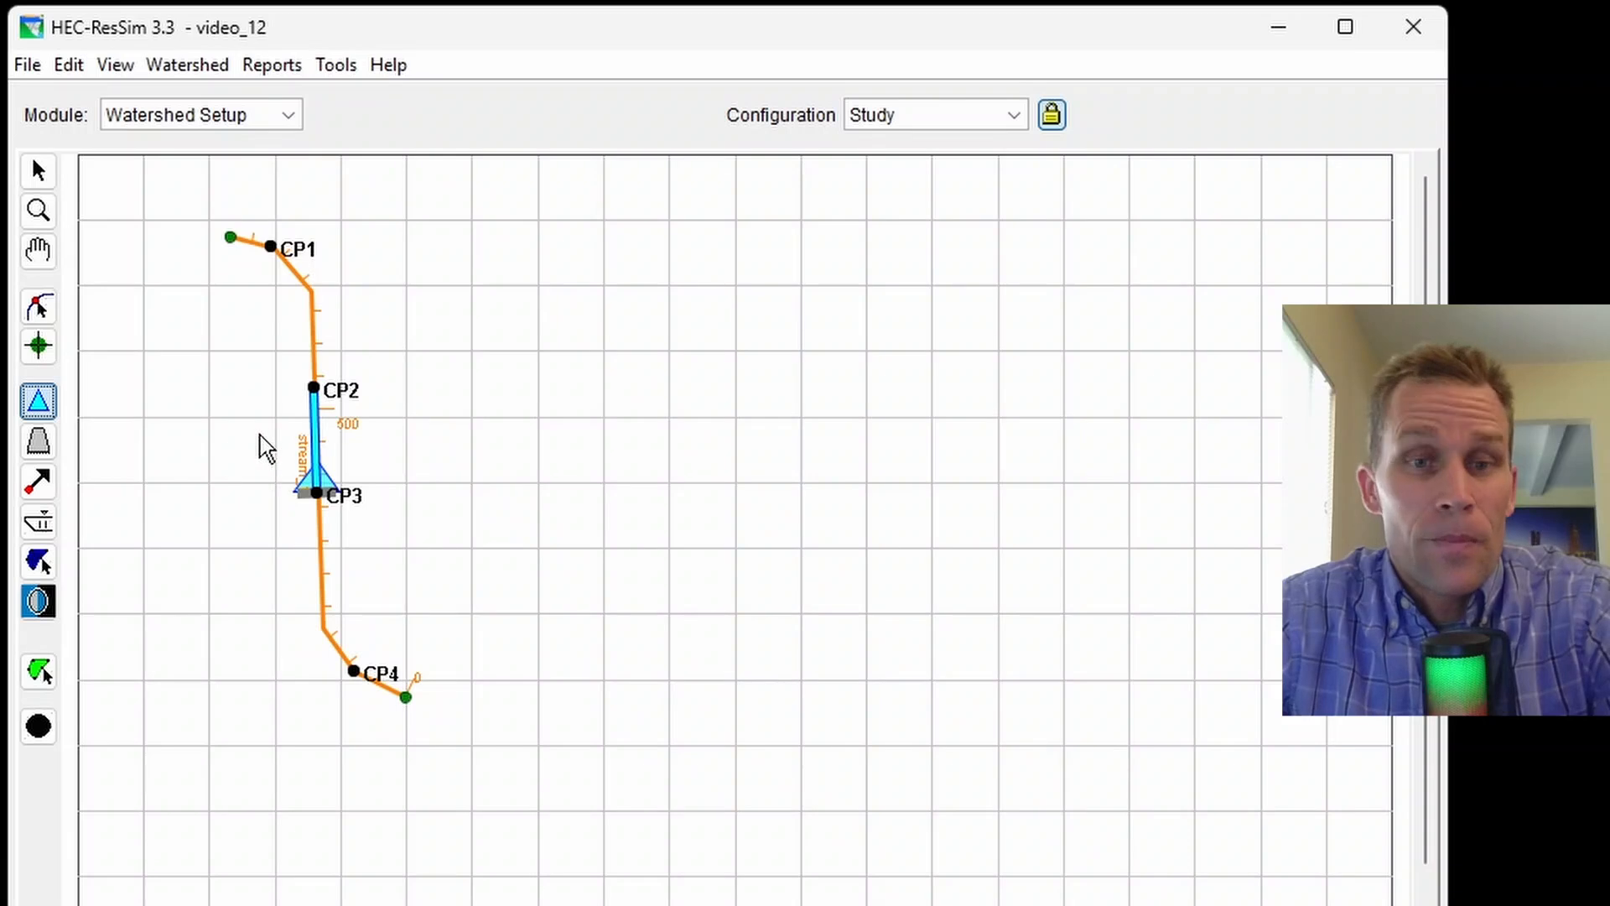
click(187, 65)
click(226, 101)
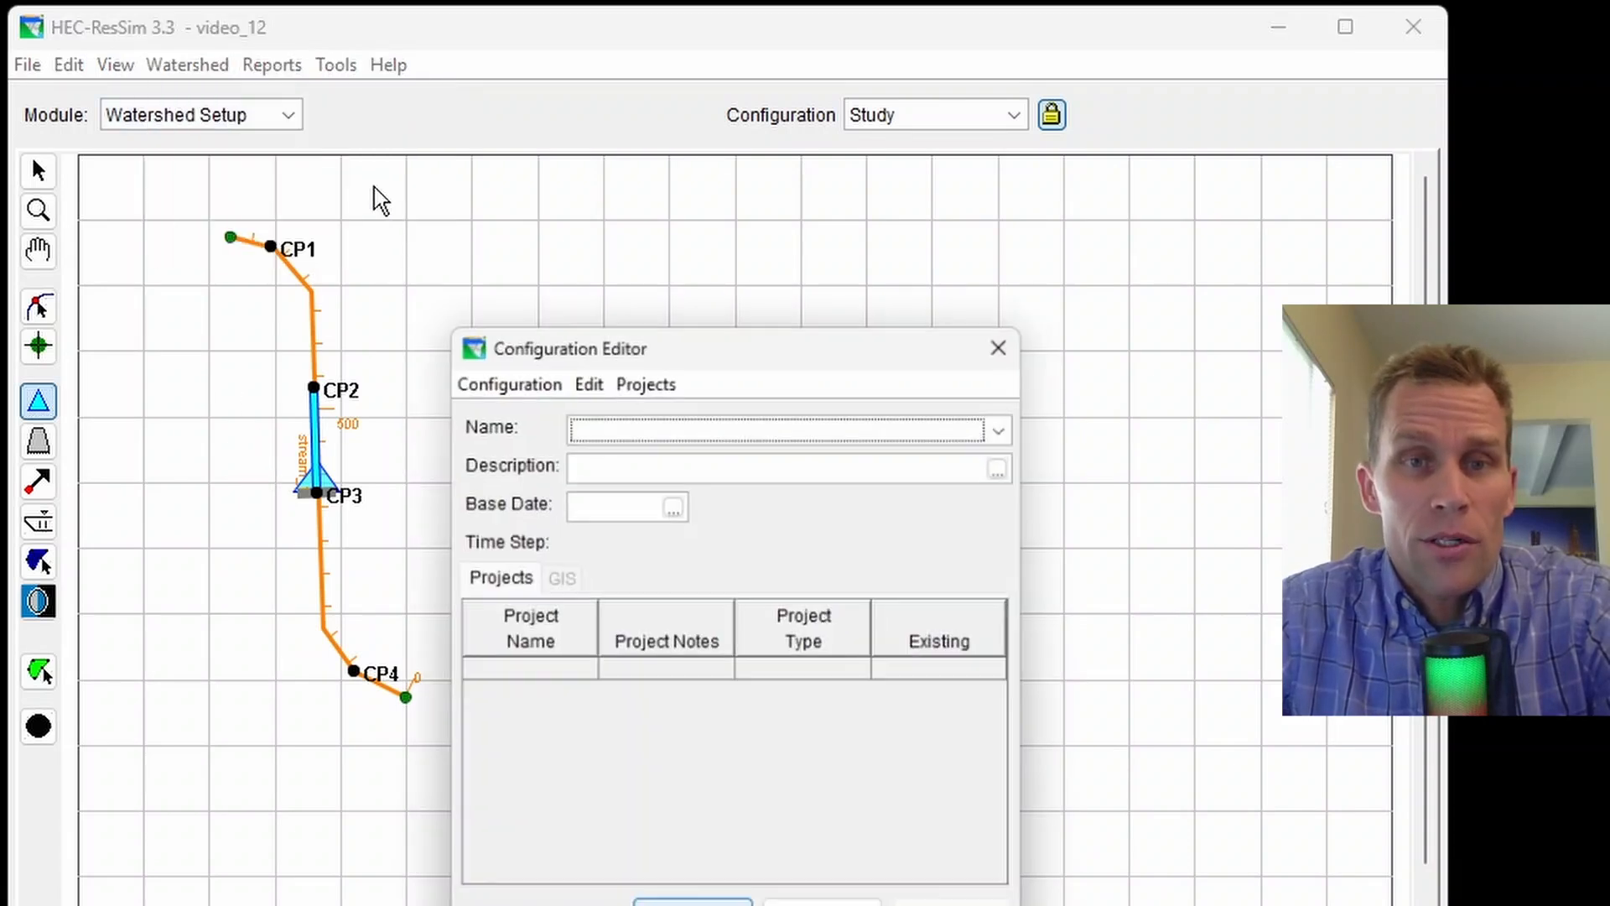
drag(570, 318, 683, 151)
click(651, 210)
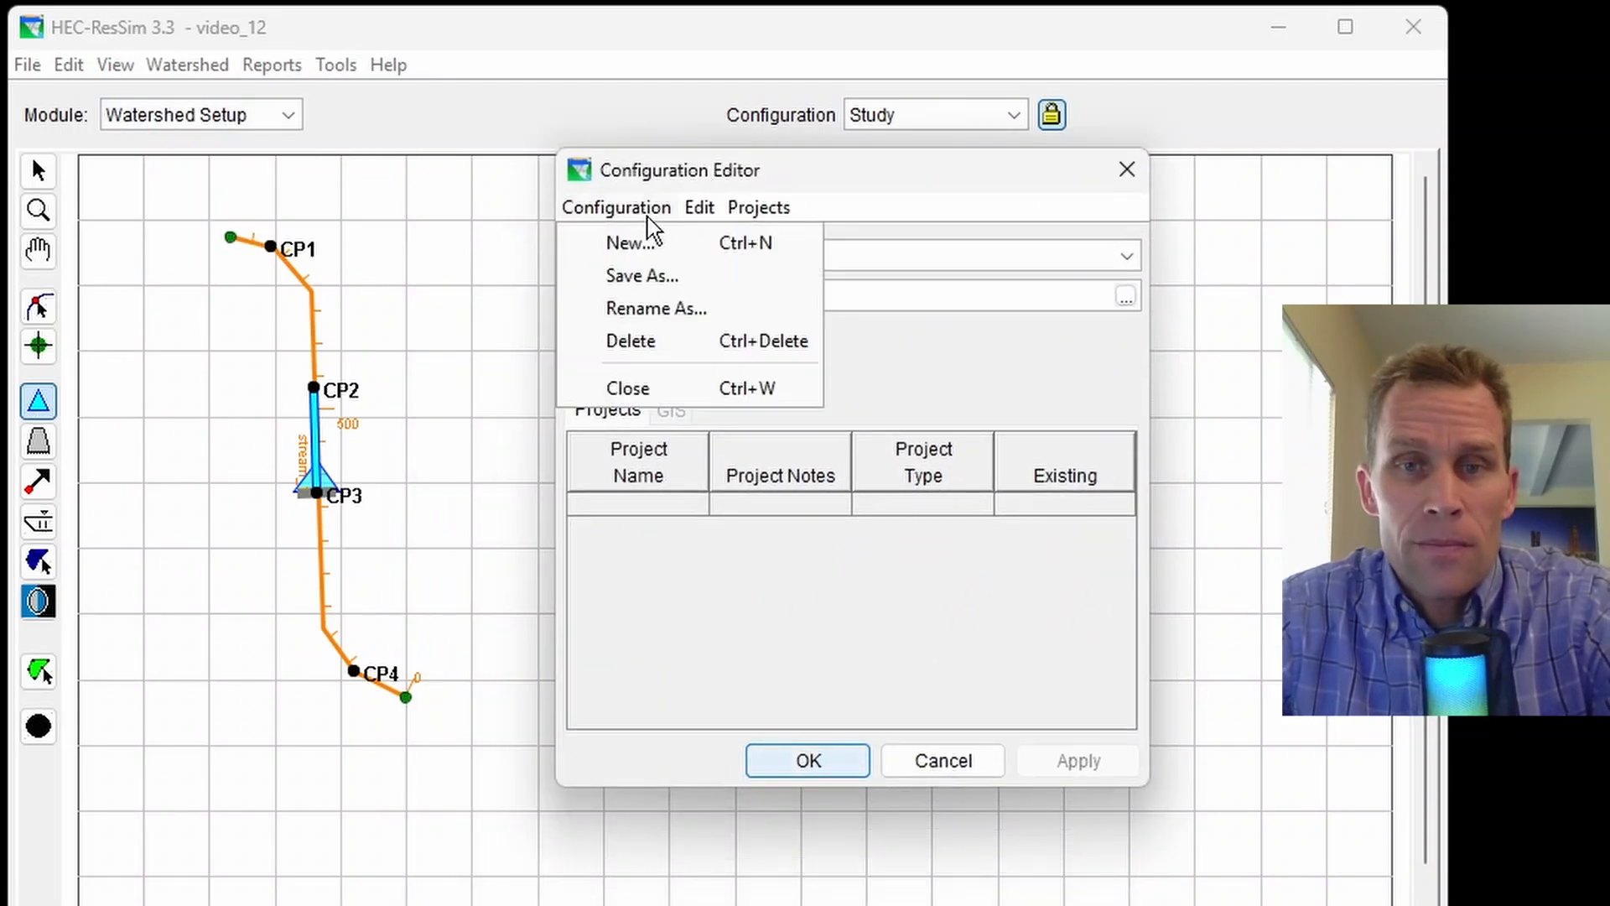
click(646, 244)
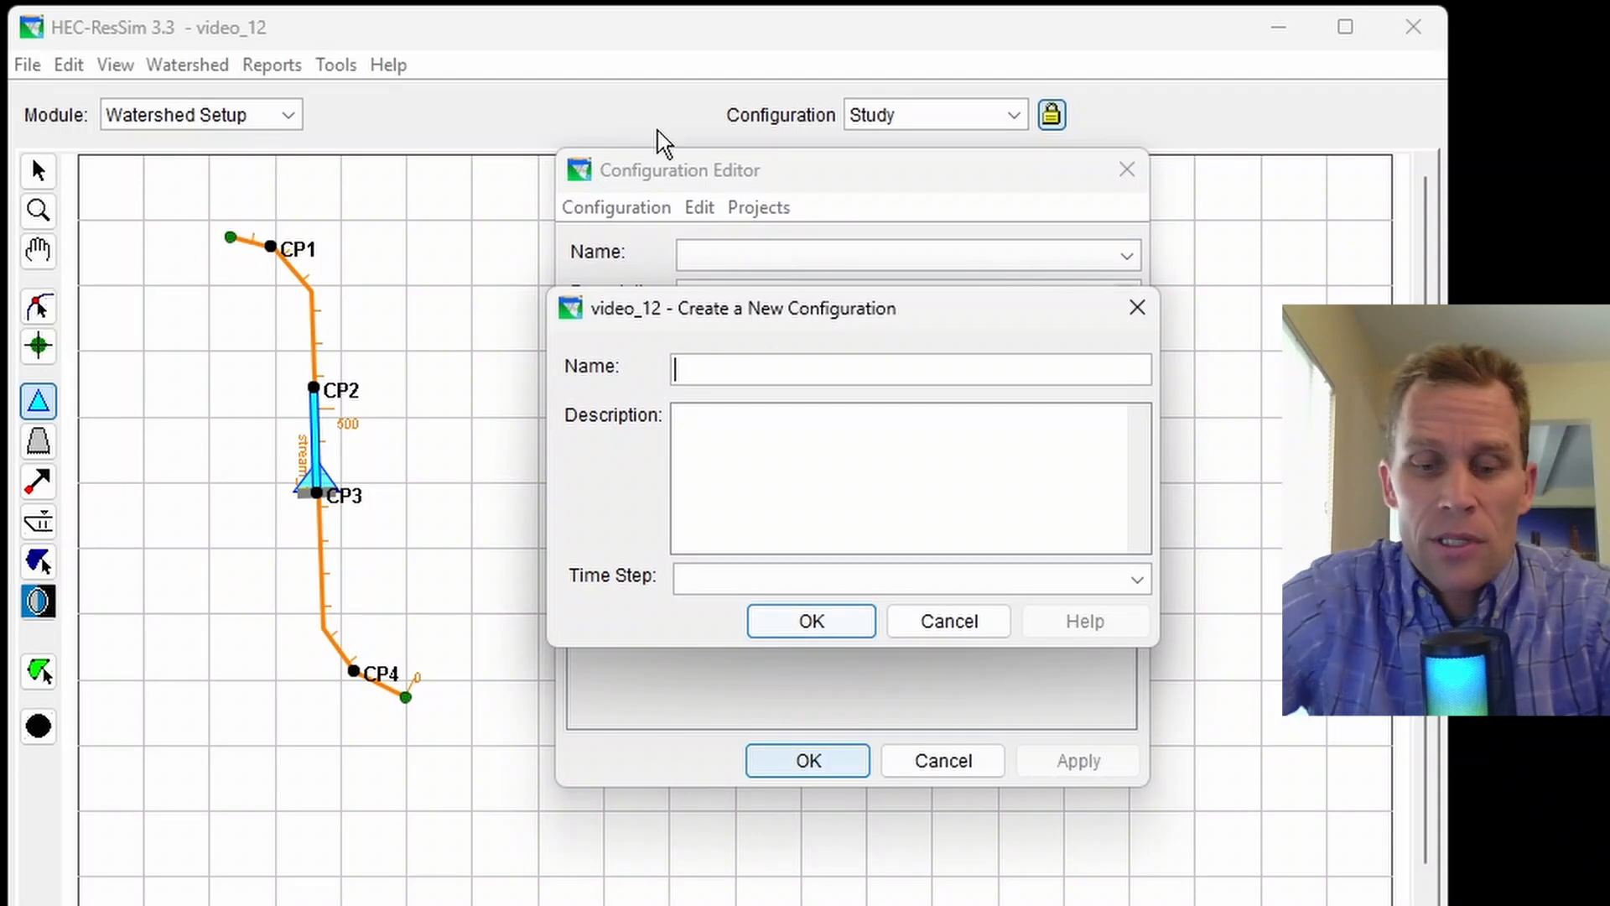
text(condi)
key(BackSpace)
key(BackSpace)
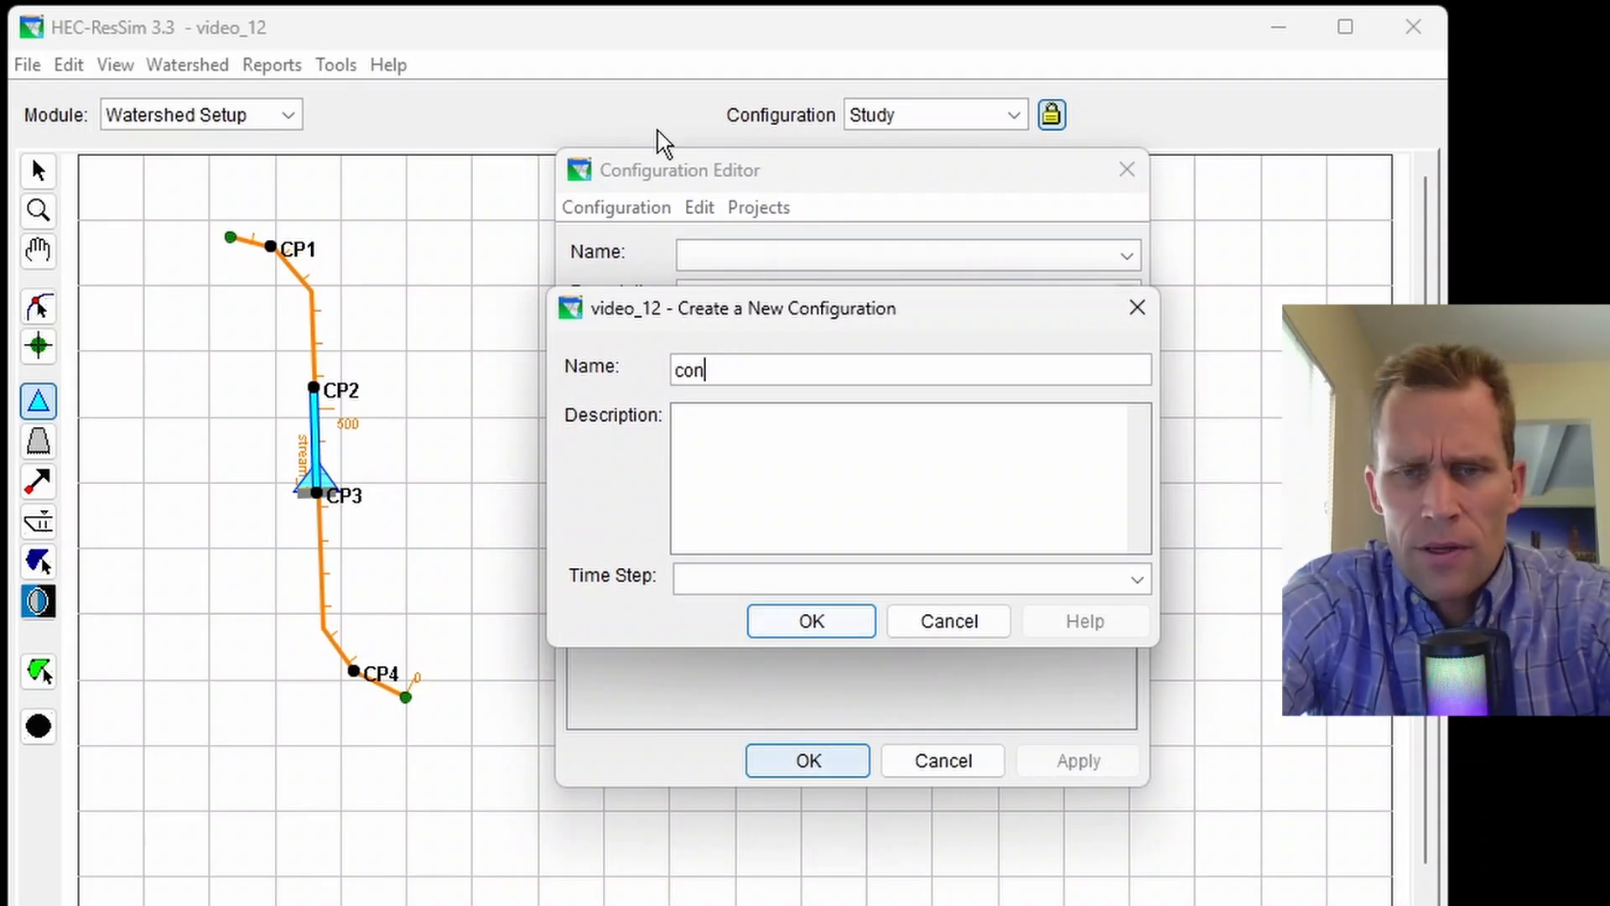
text(fig_1)
click(801, 621)
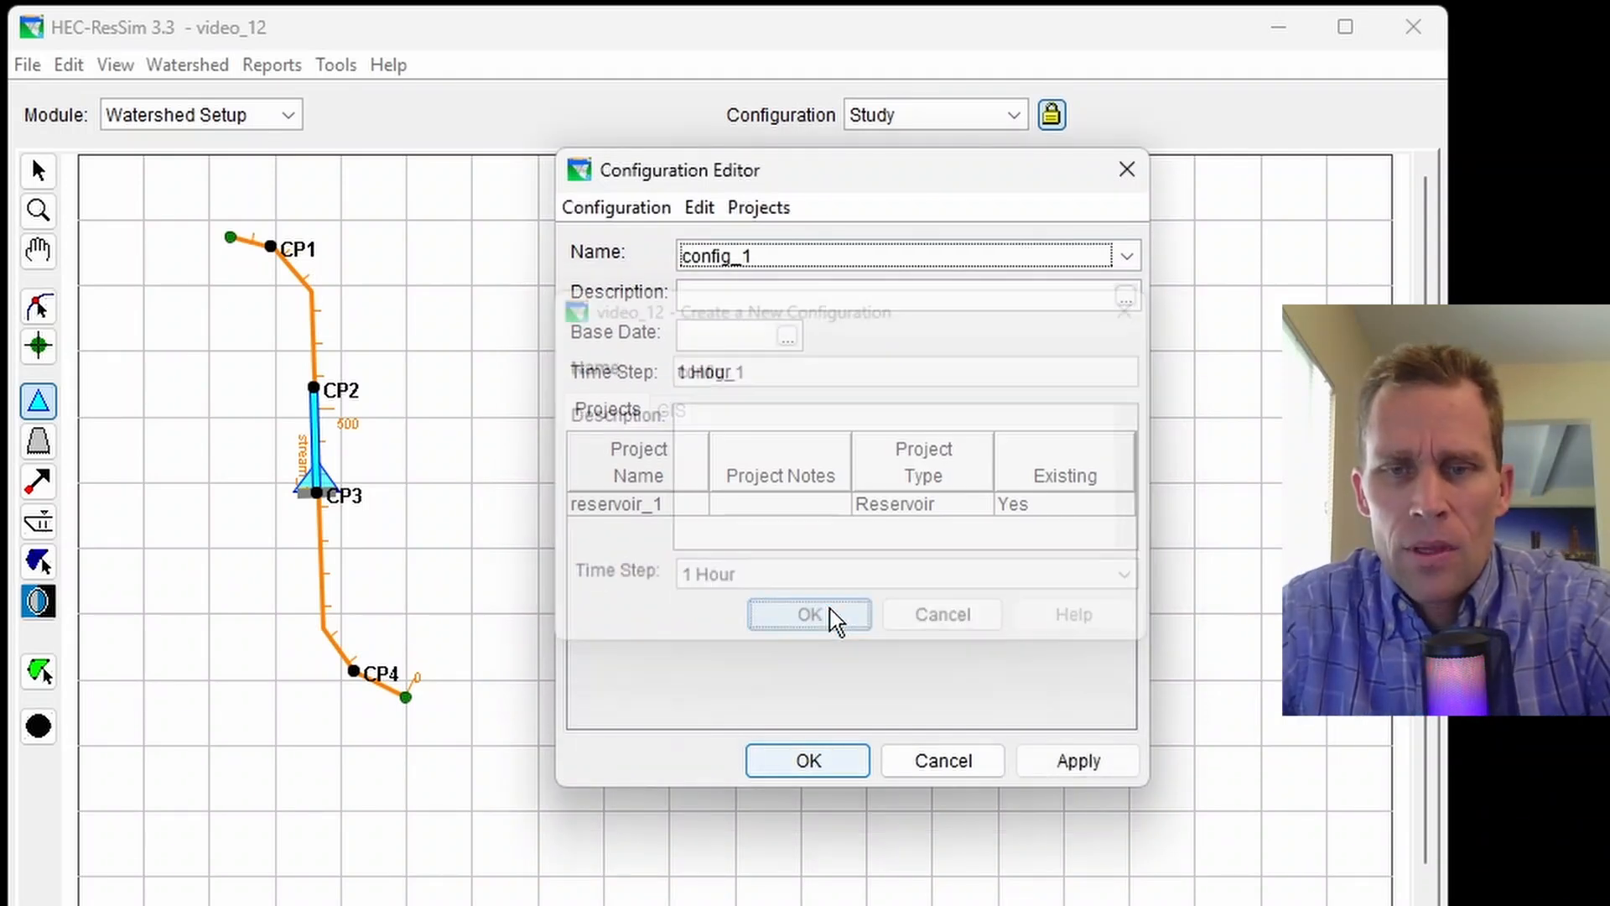
click(843, 770)
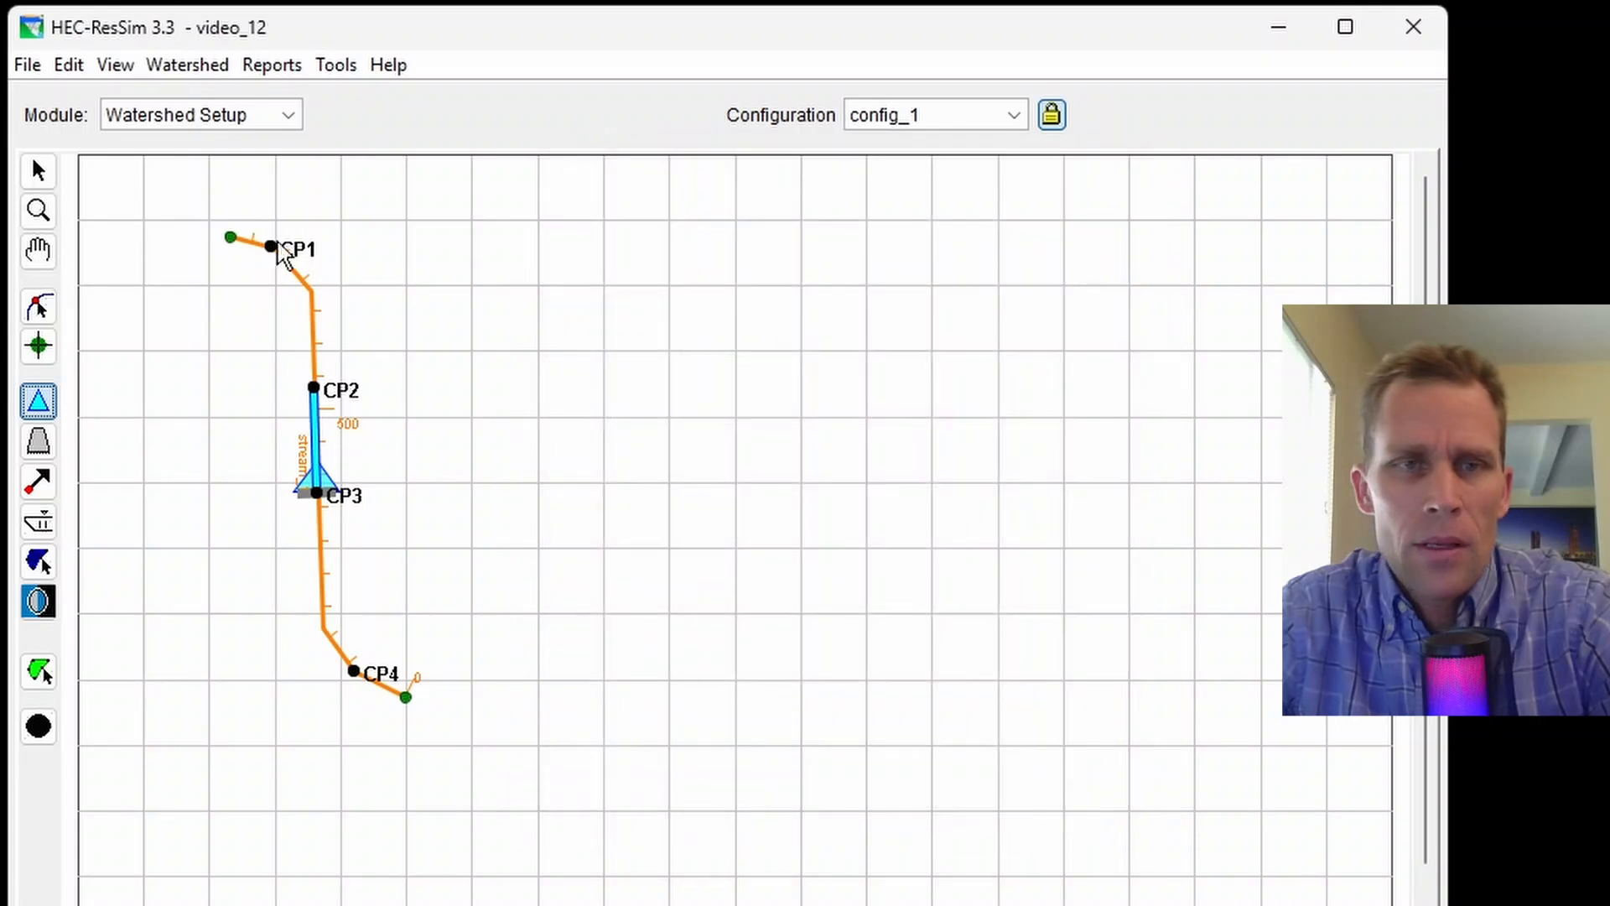
Step: Save the watershed and switch to the Reservoir Network module
click(26, 67)
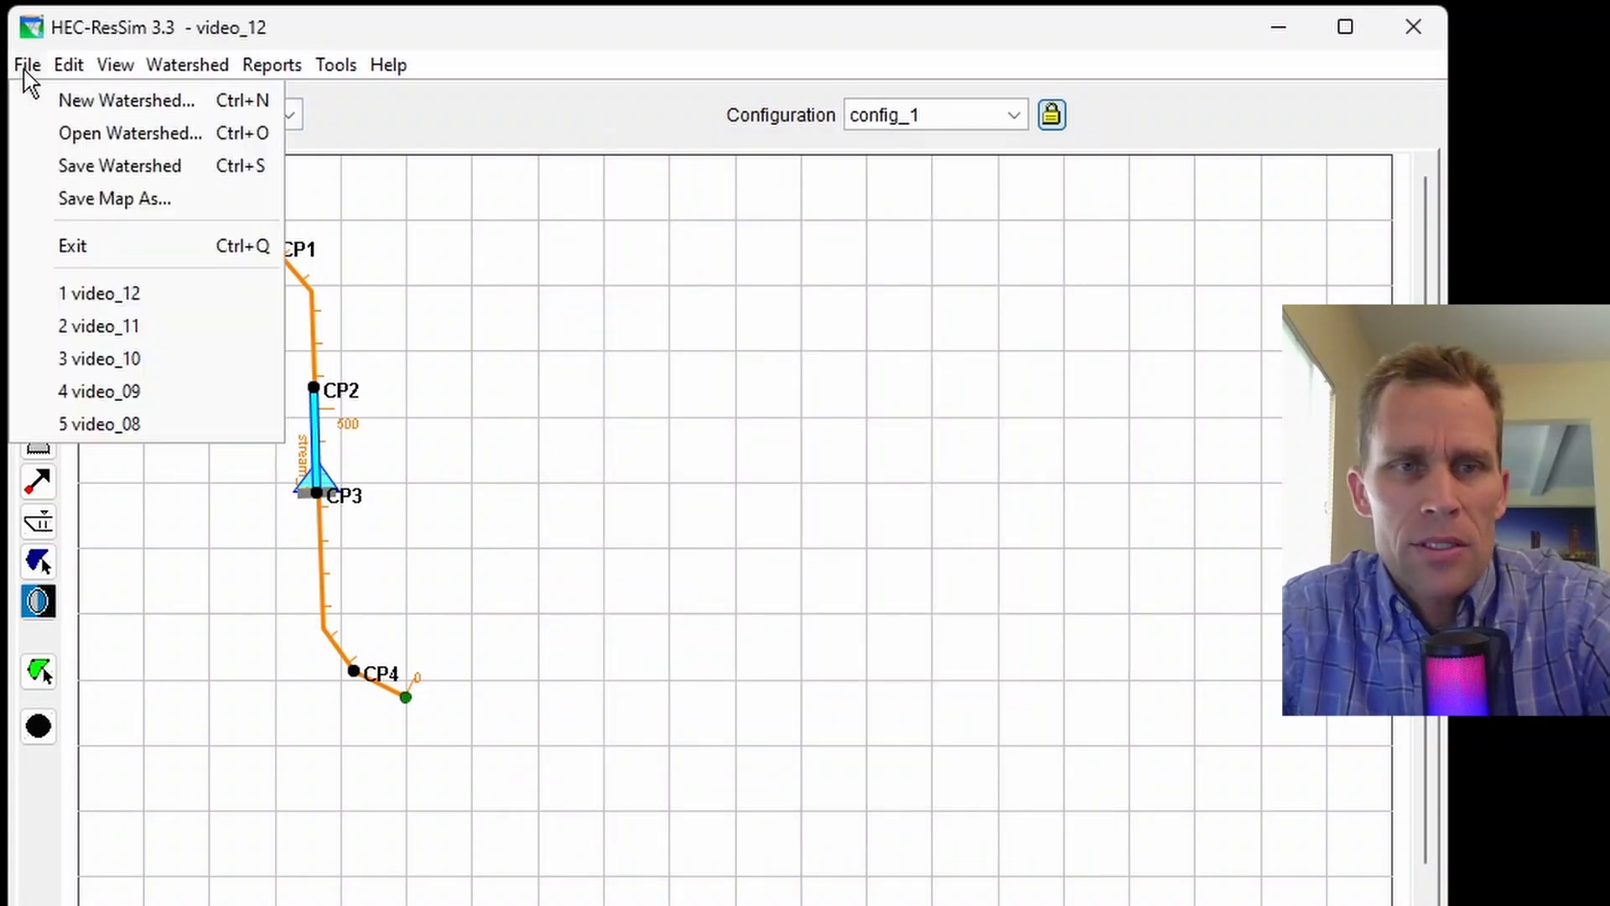
click(78, 166)
click(218, 117)
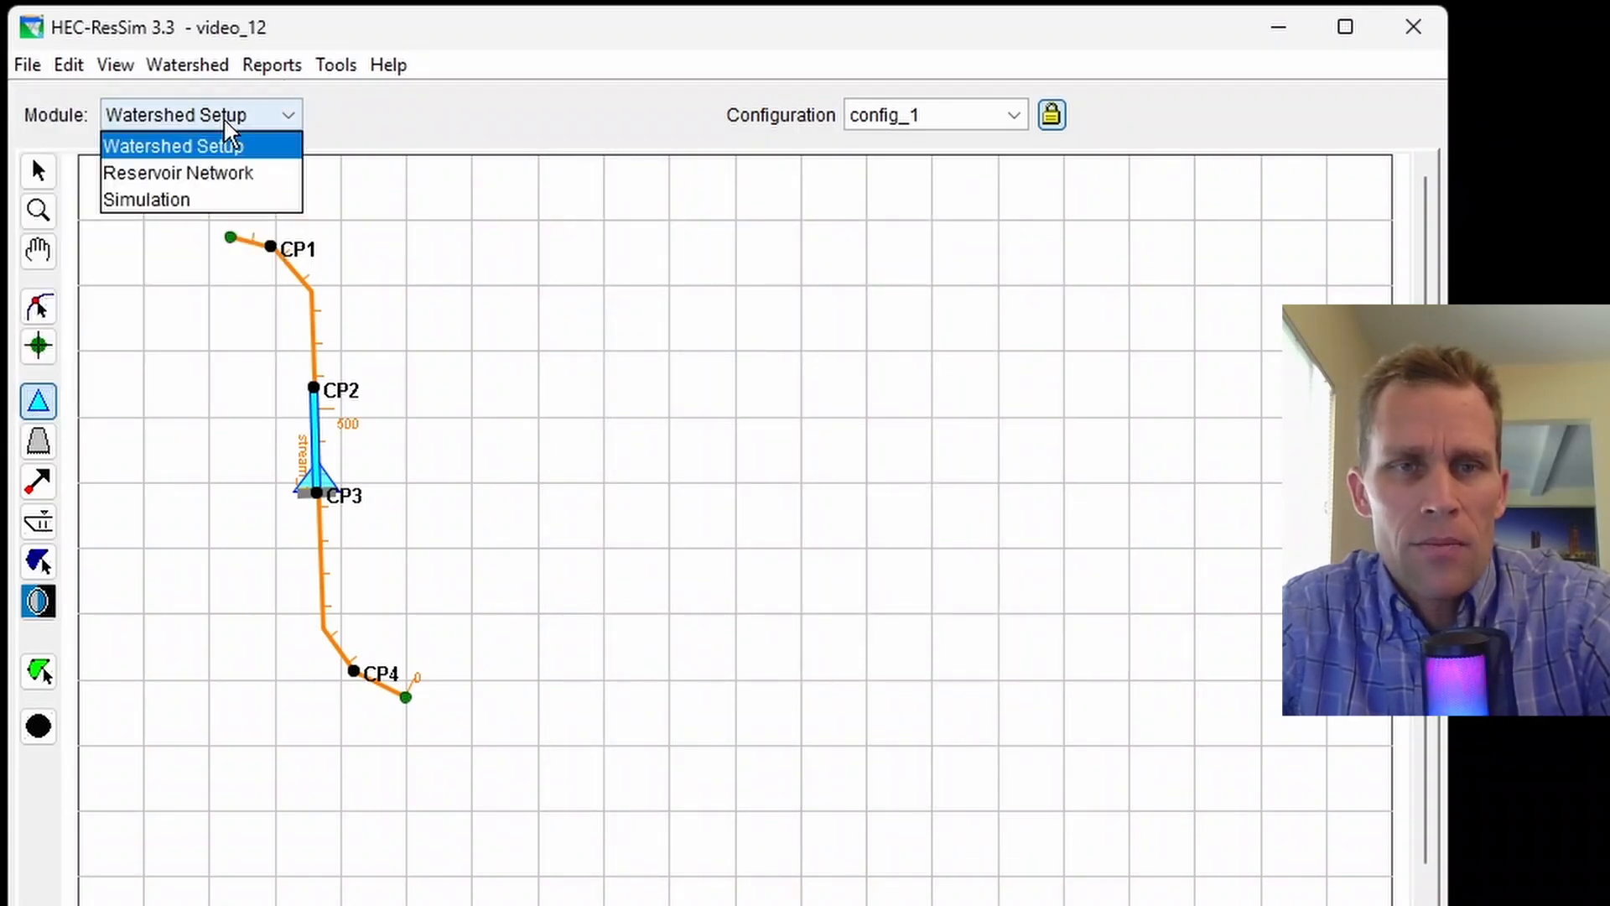
click(206, 172)
Step: Create a new reservoir network named network_1 based on the configuration config_1
click(167, 71)
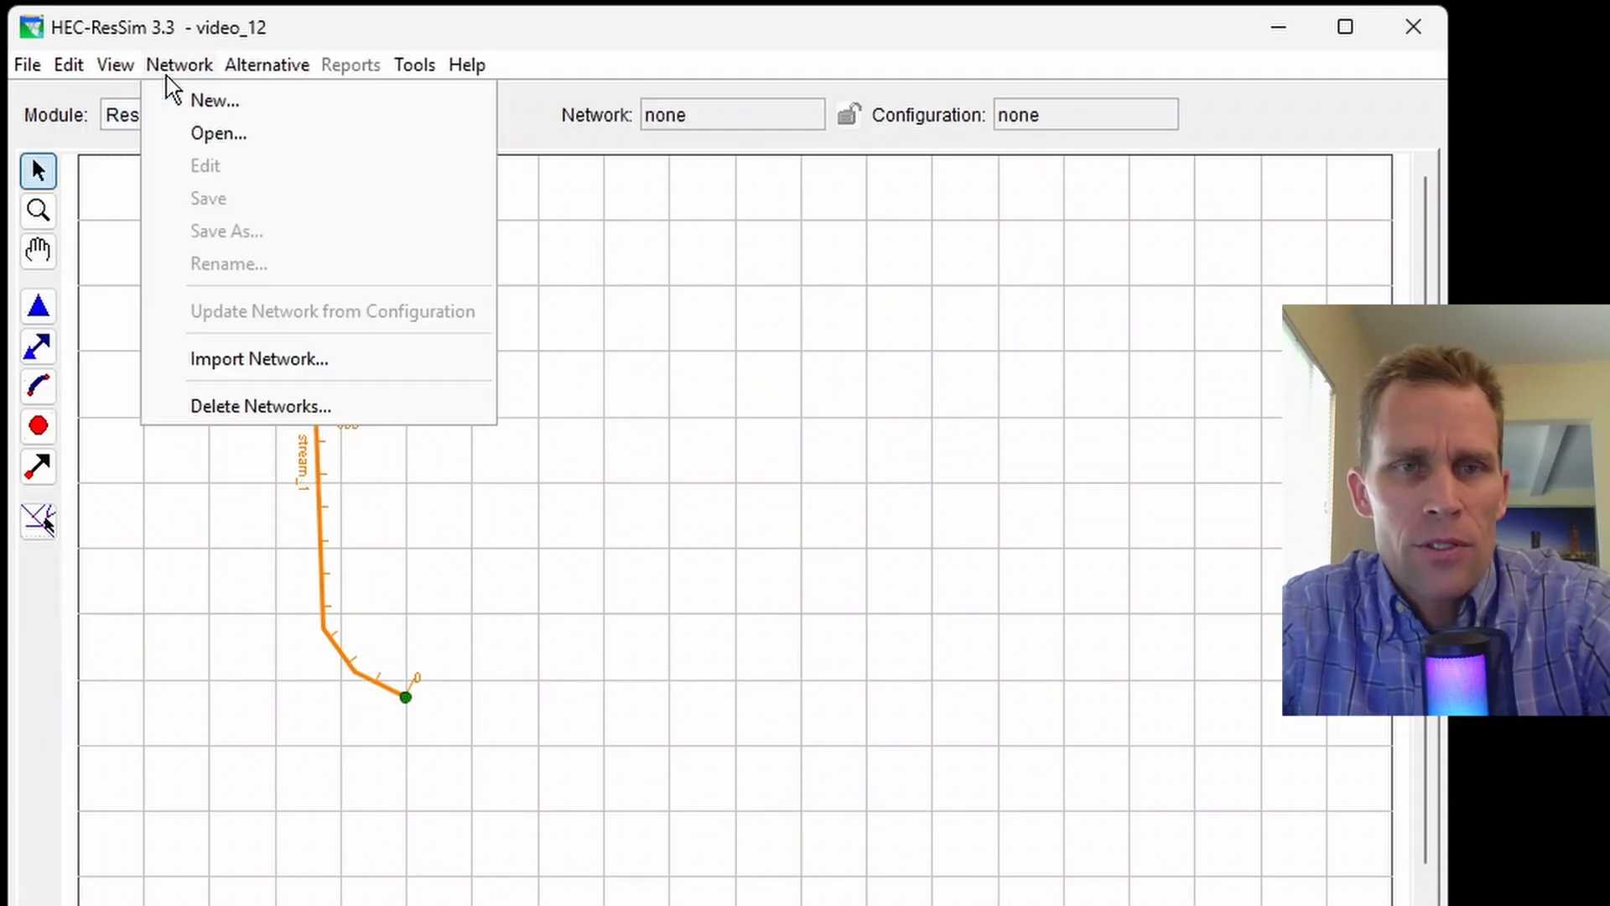
click(205, 102)
drag(603, 406, 604, 227)
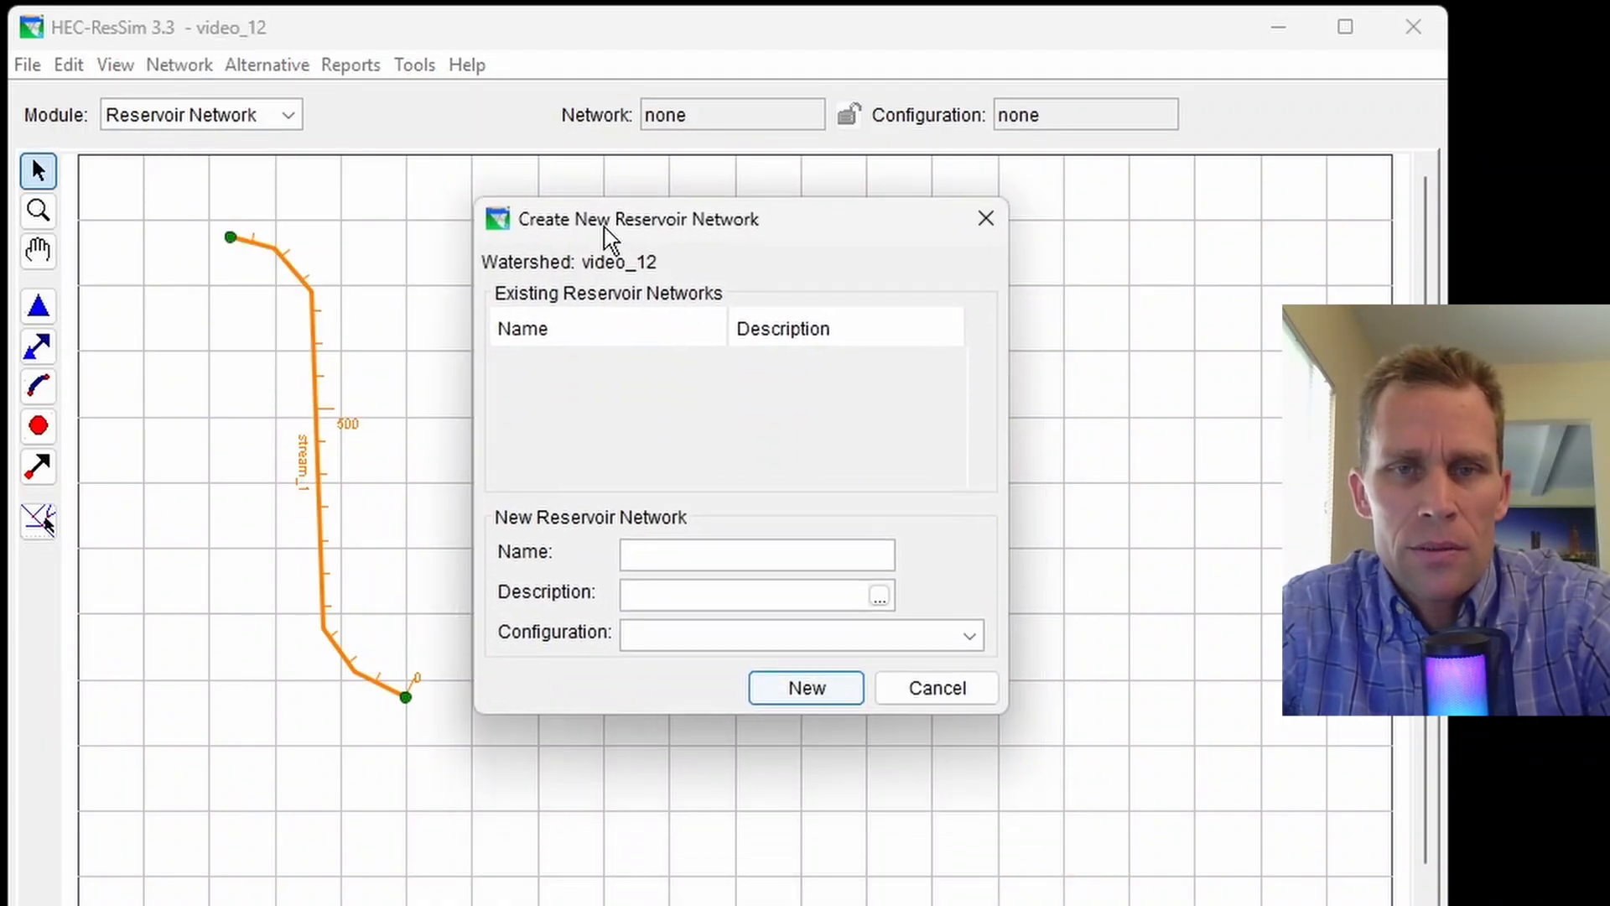
click(648, 551)
text(net)
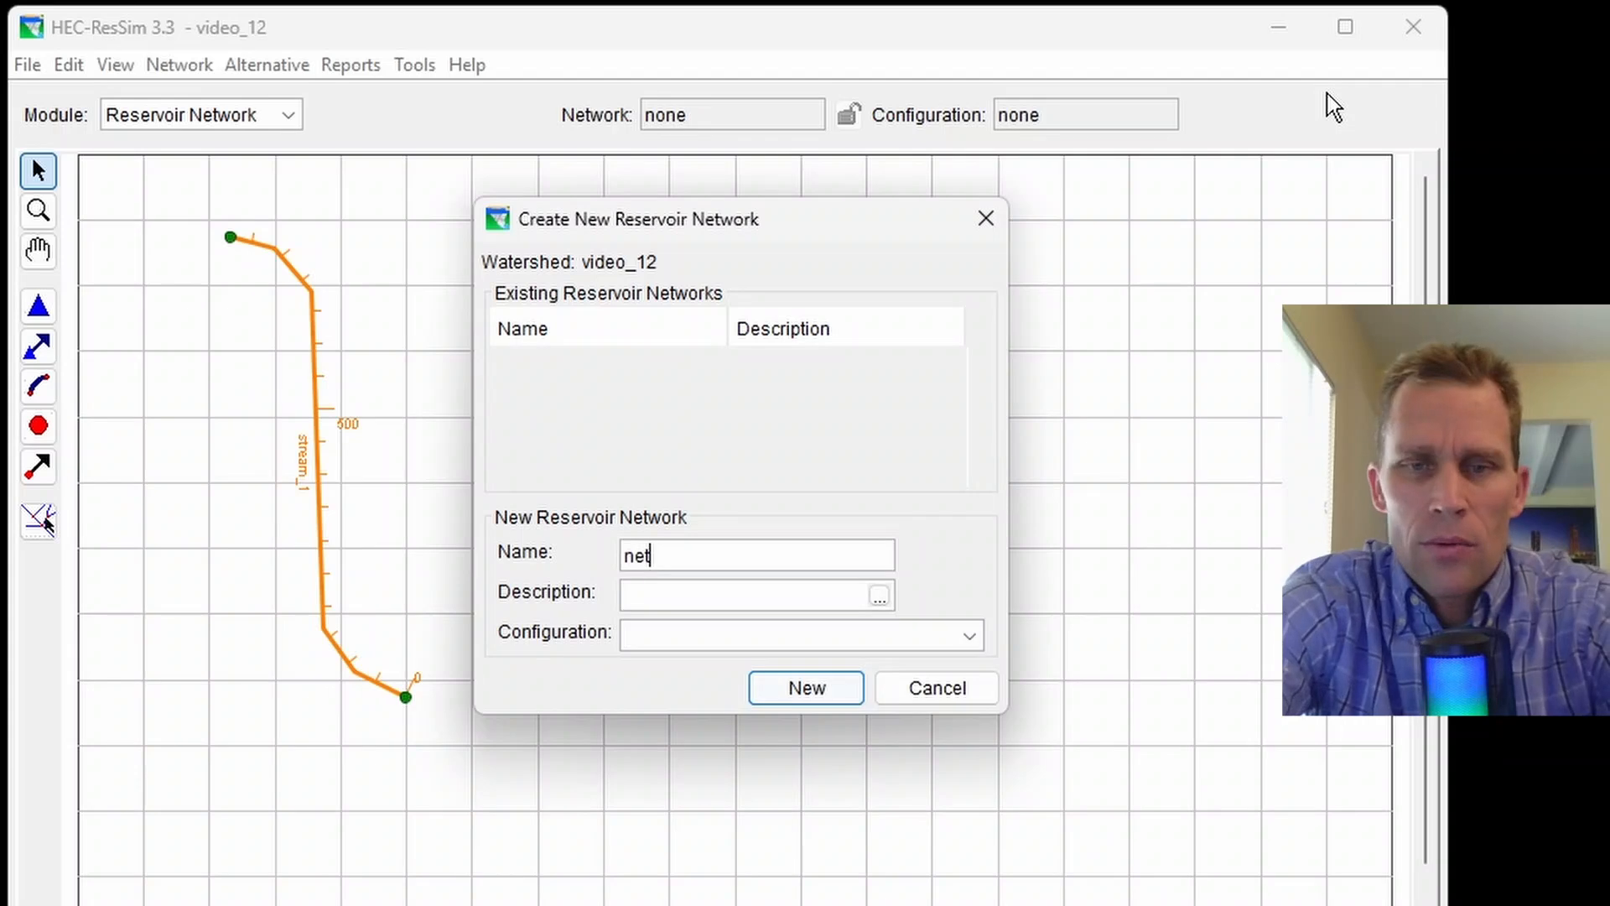
text(work_1)
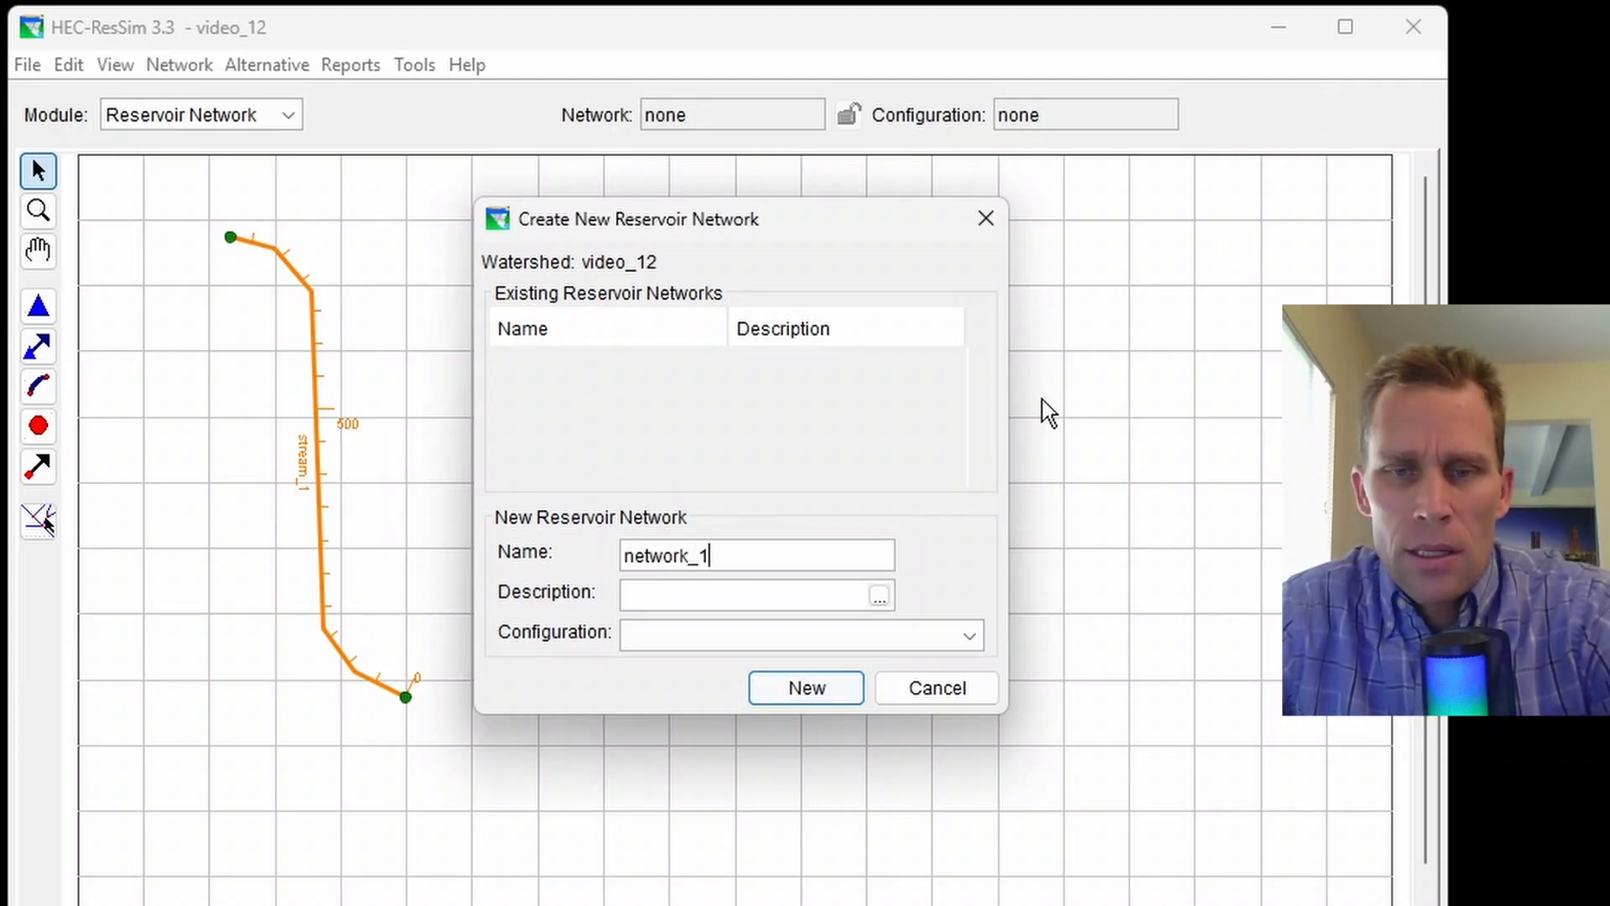
click(702, 643)
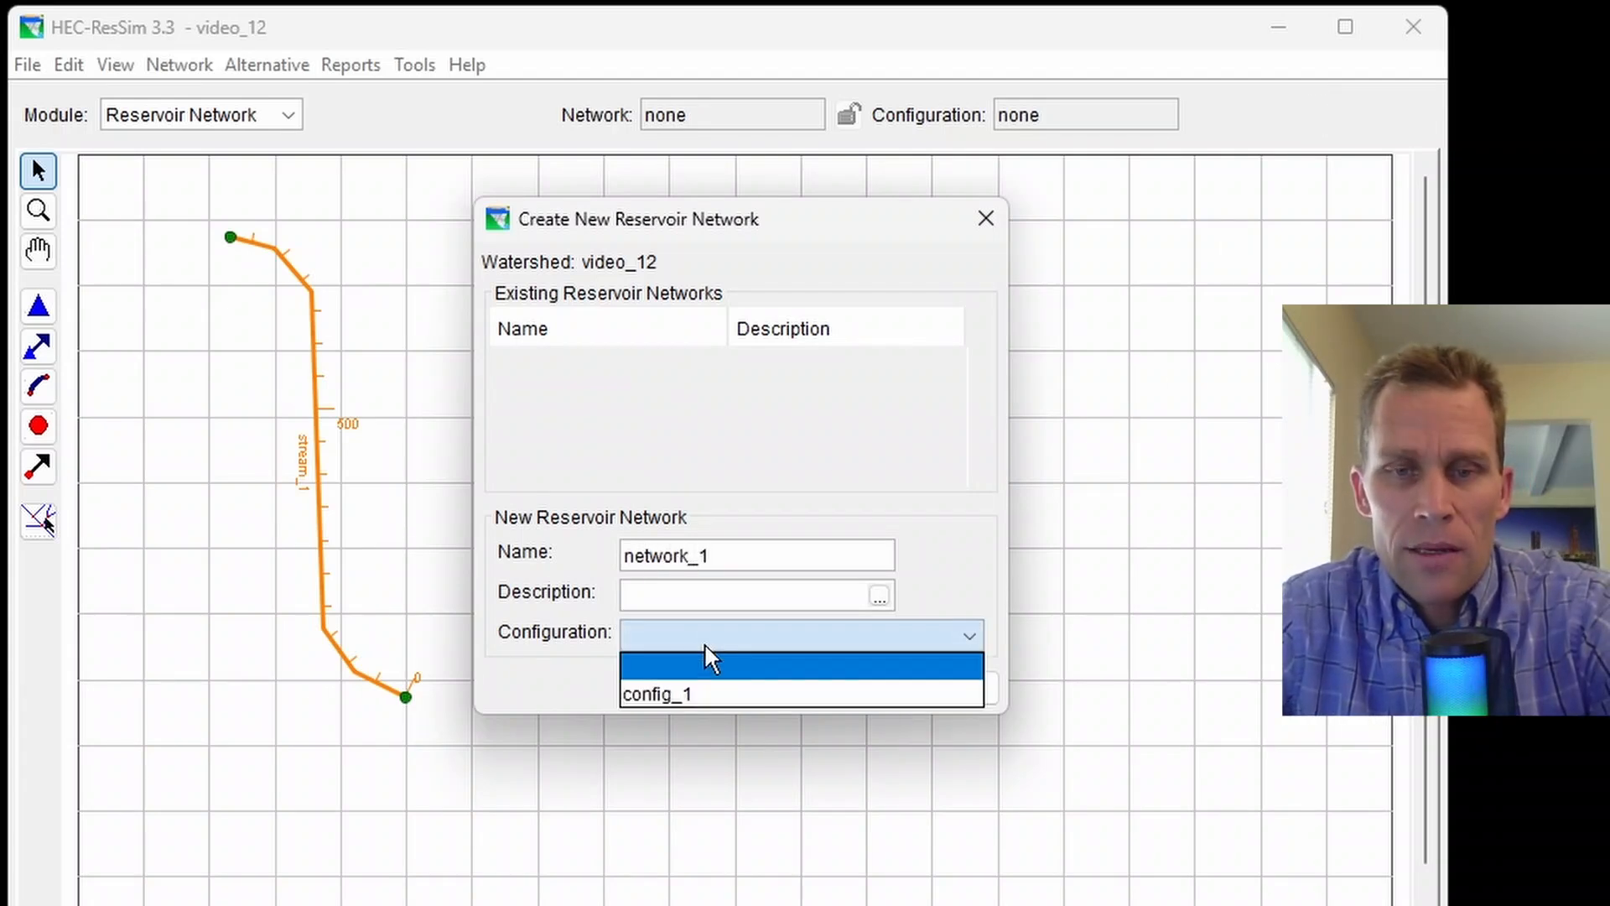
click(695, 693)
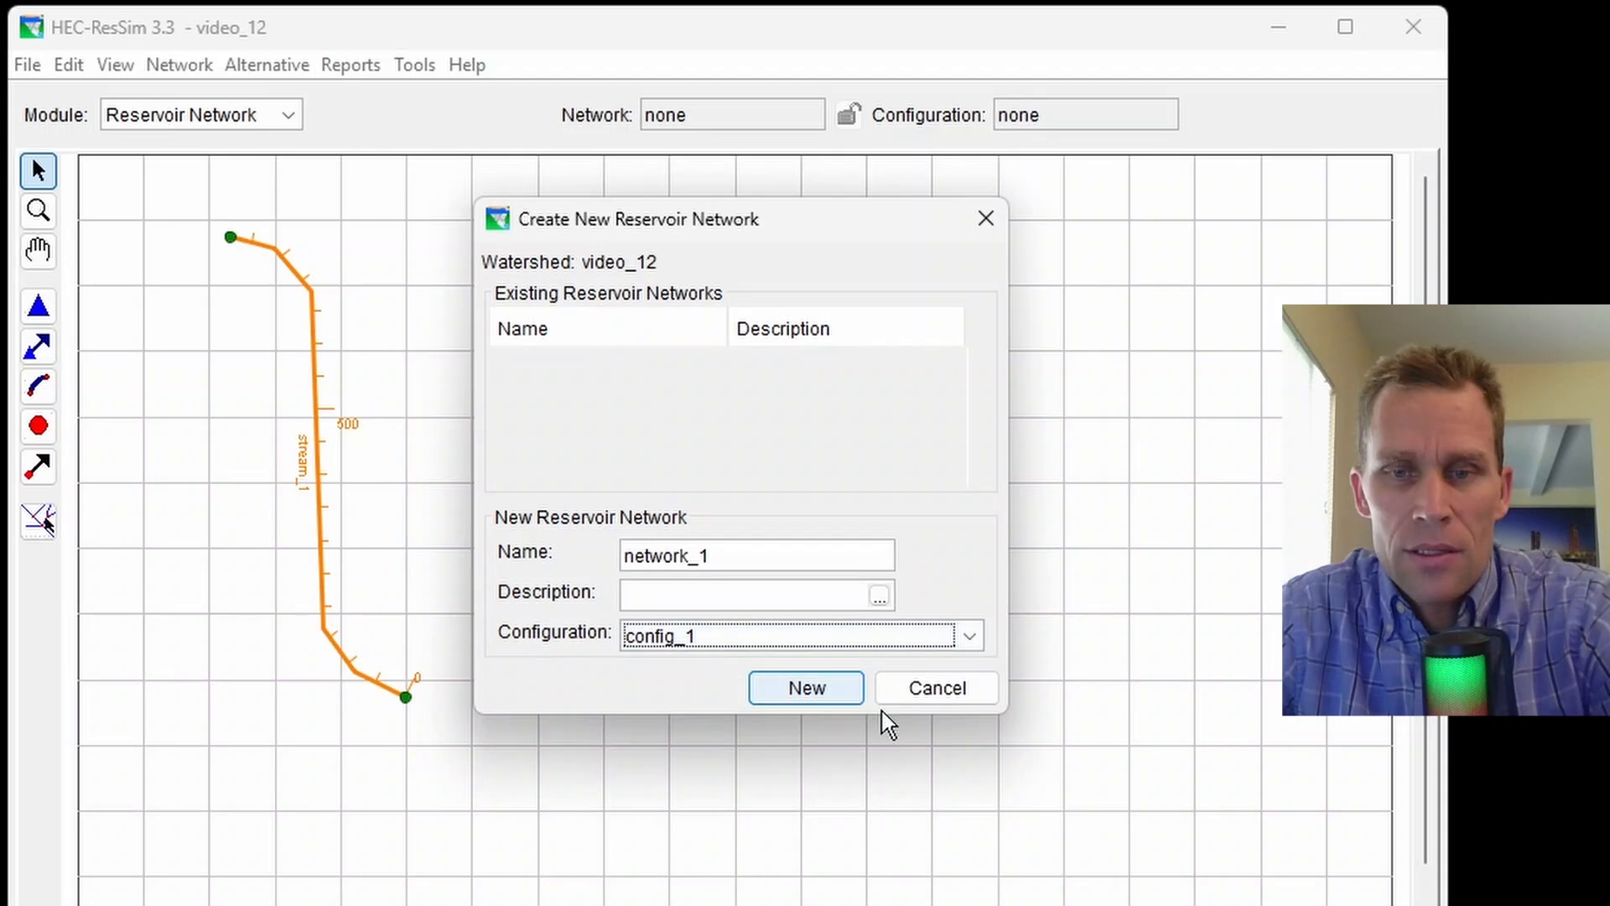
click(822, 690)
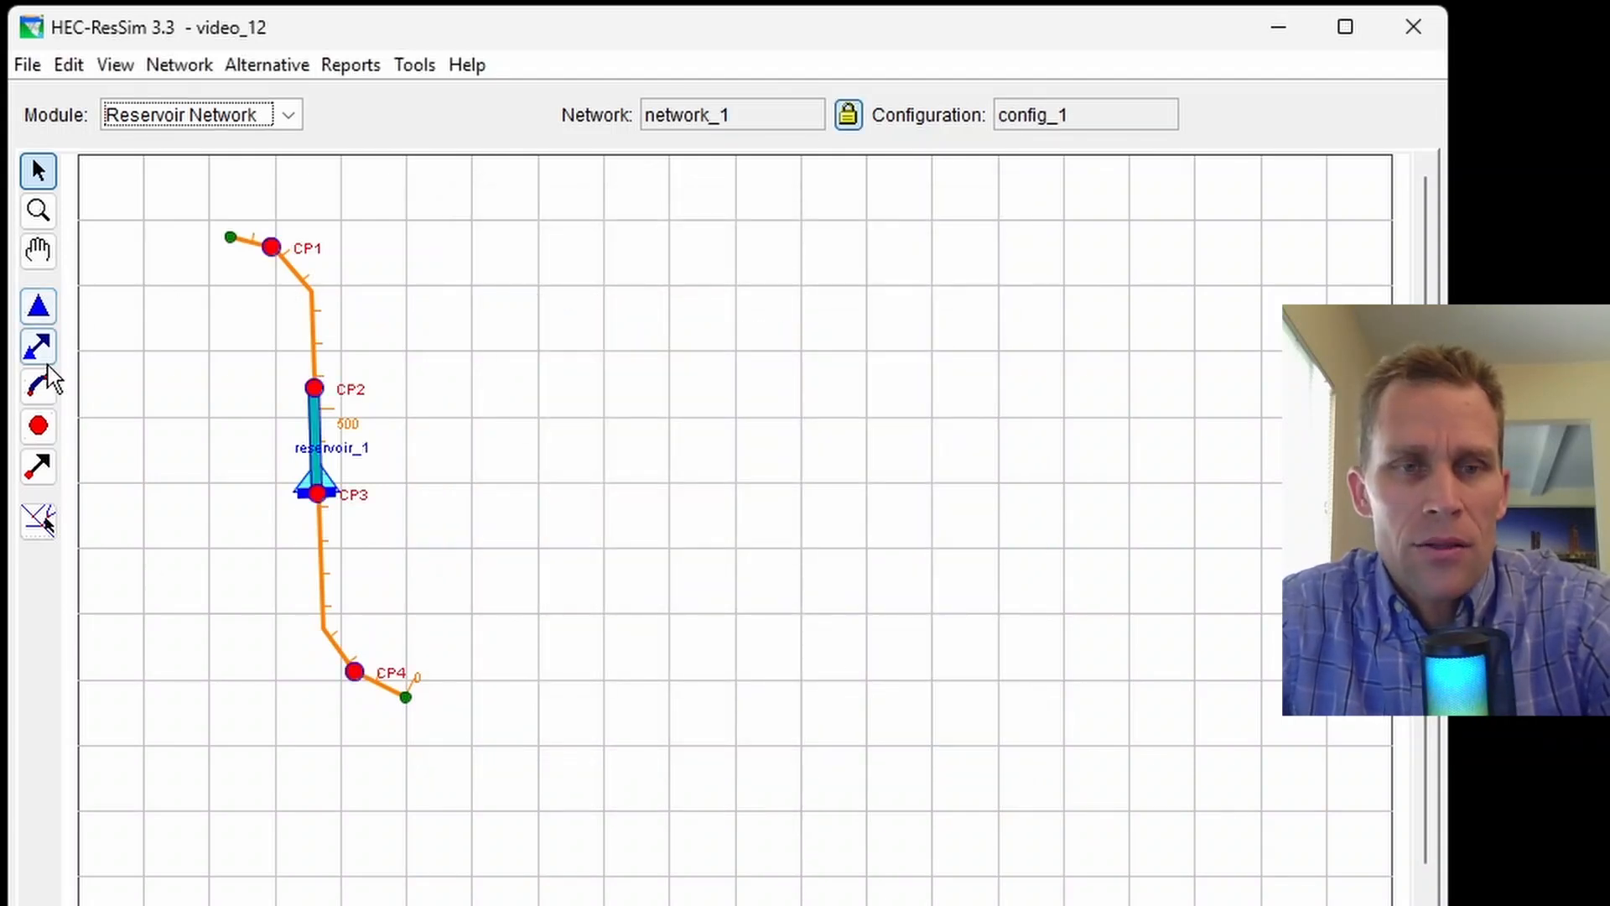
Step: Add a routing reach along stream_1 from CP1 to CP2, accepting the suggested name
click(40, 385)
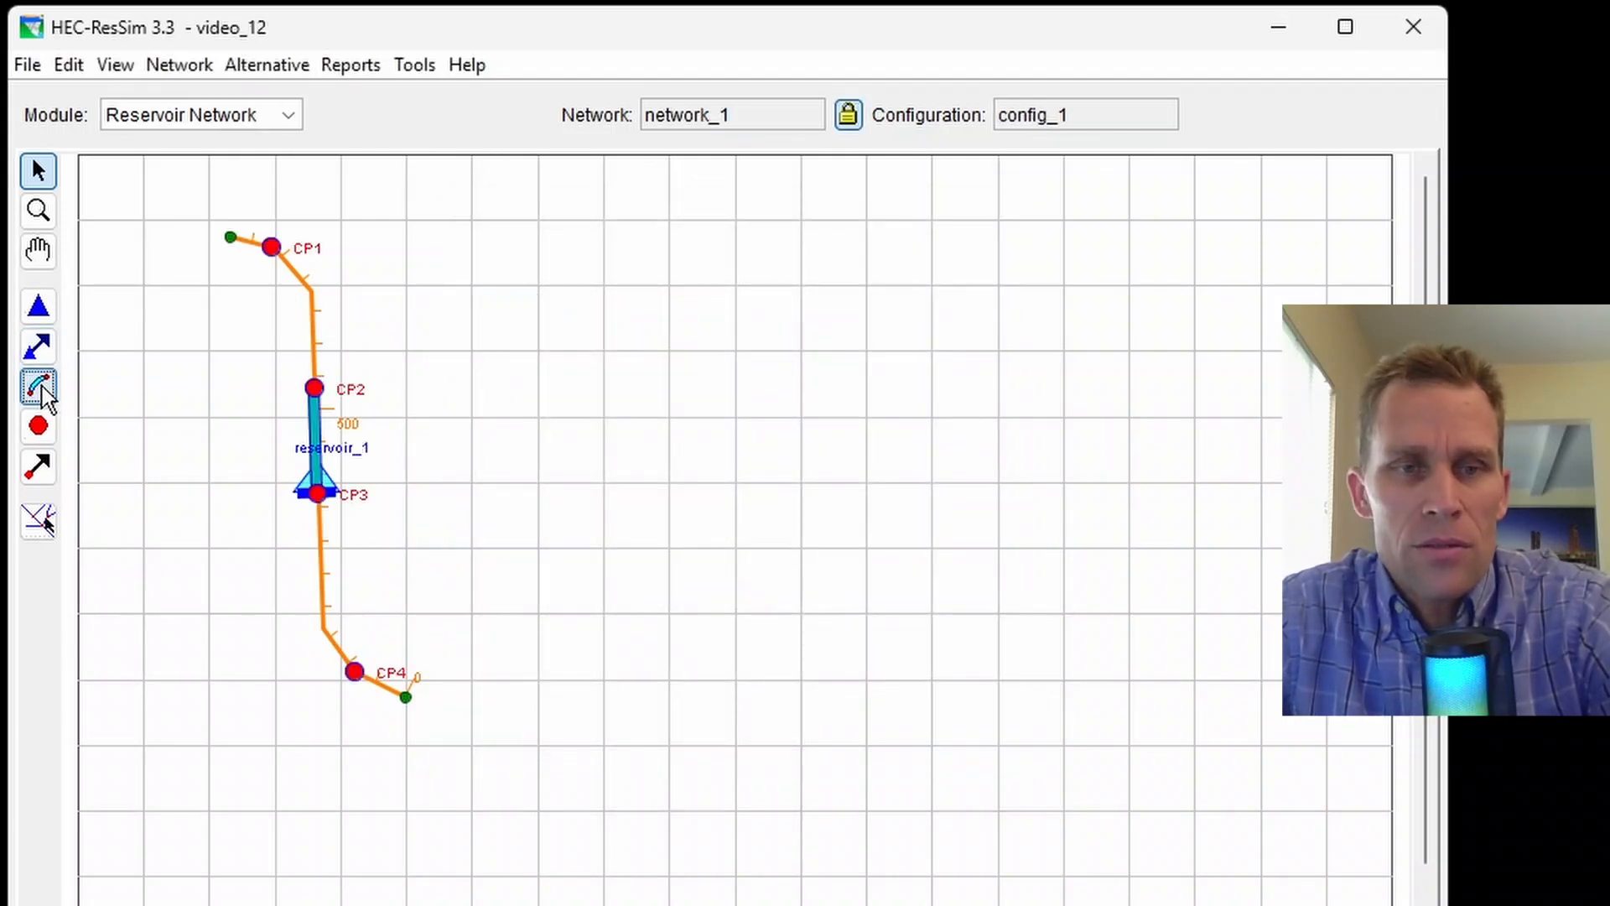
click(272, 248)
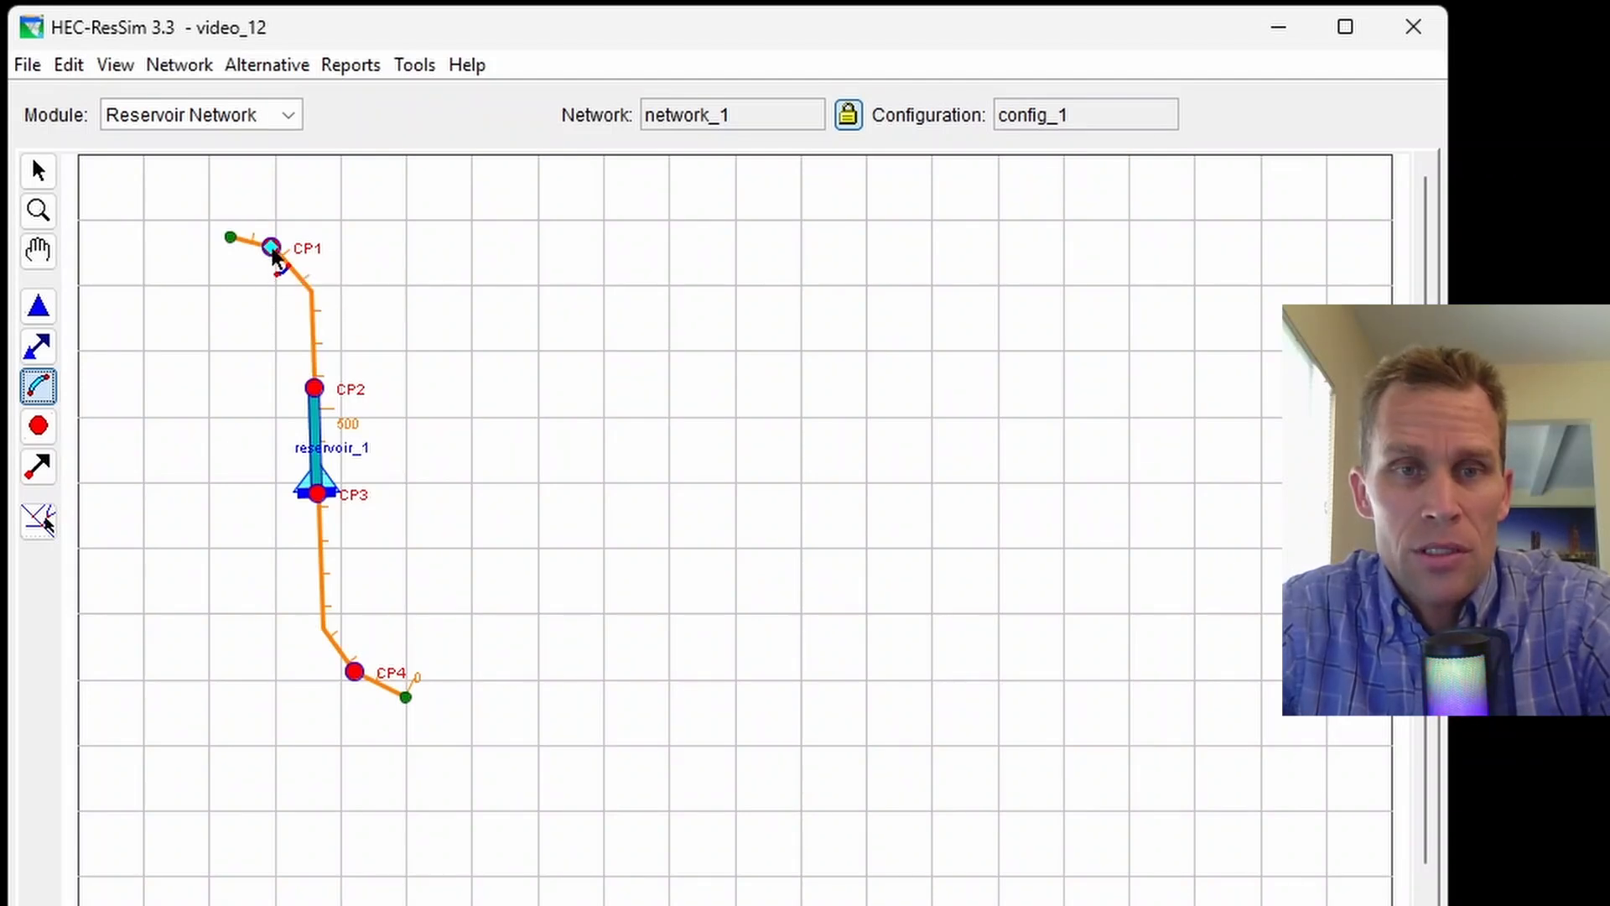
click(316, 389)
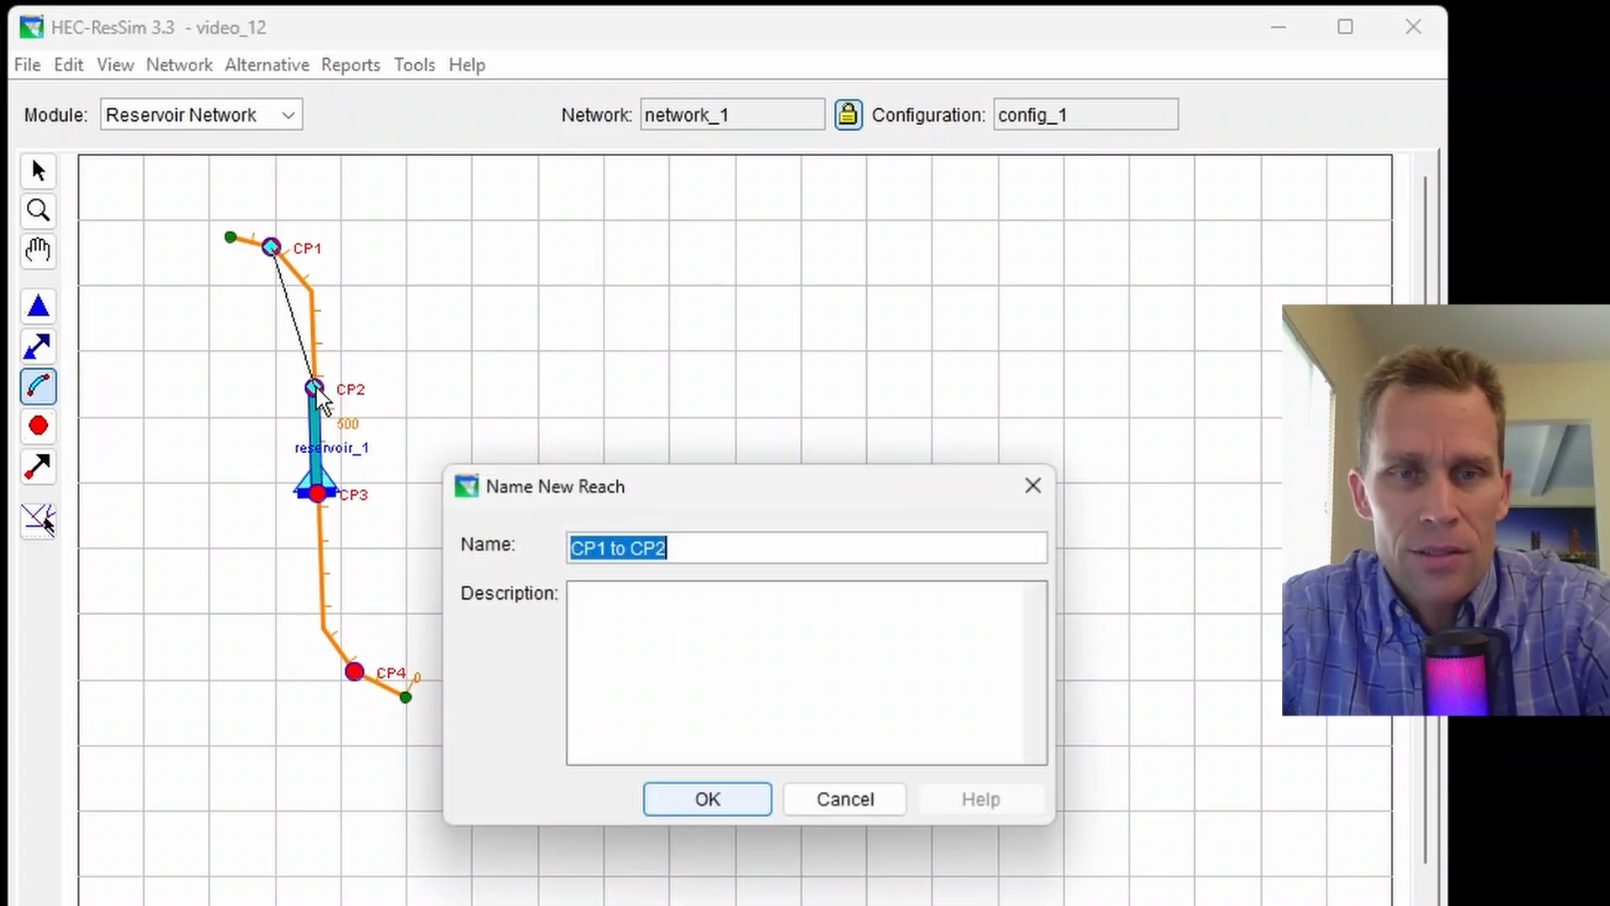
click(707, 799)
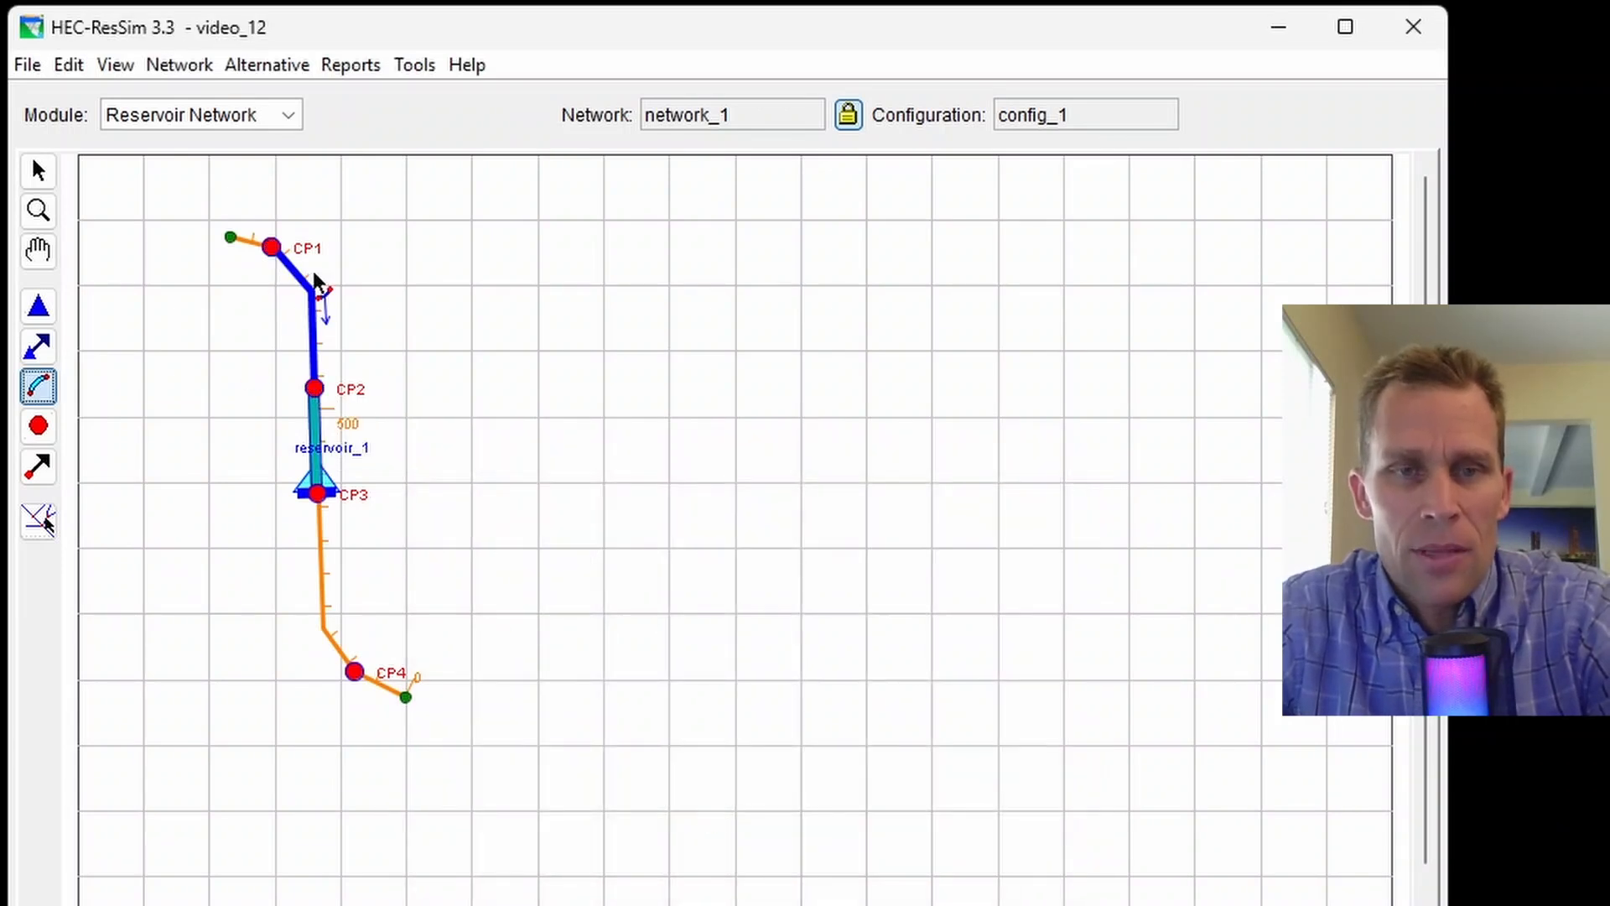
Step: Add a routing reach from CP3 to CP4 with the suggested name and save the network
click(38, 425)
click(40, 386)
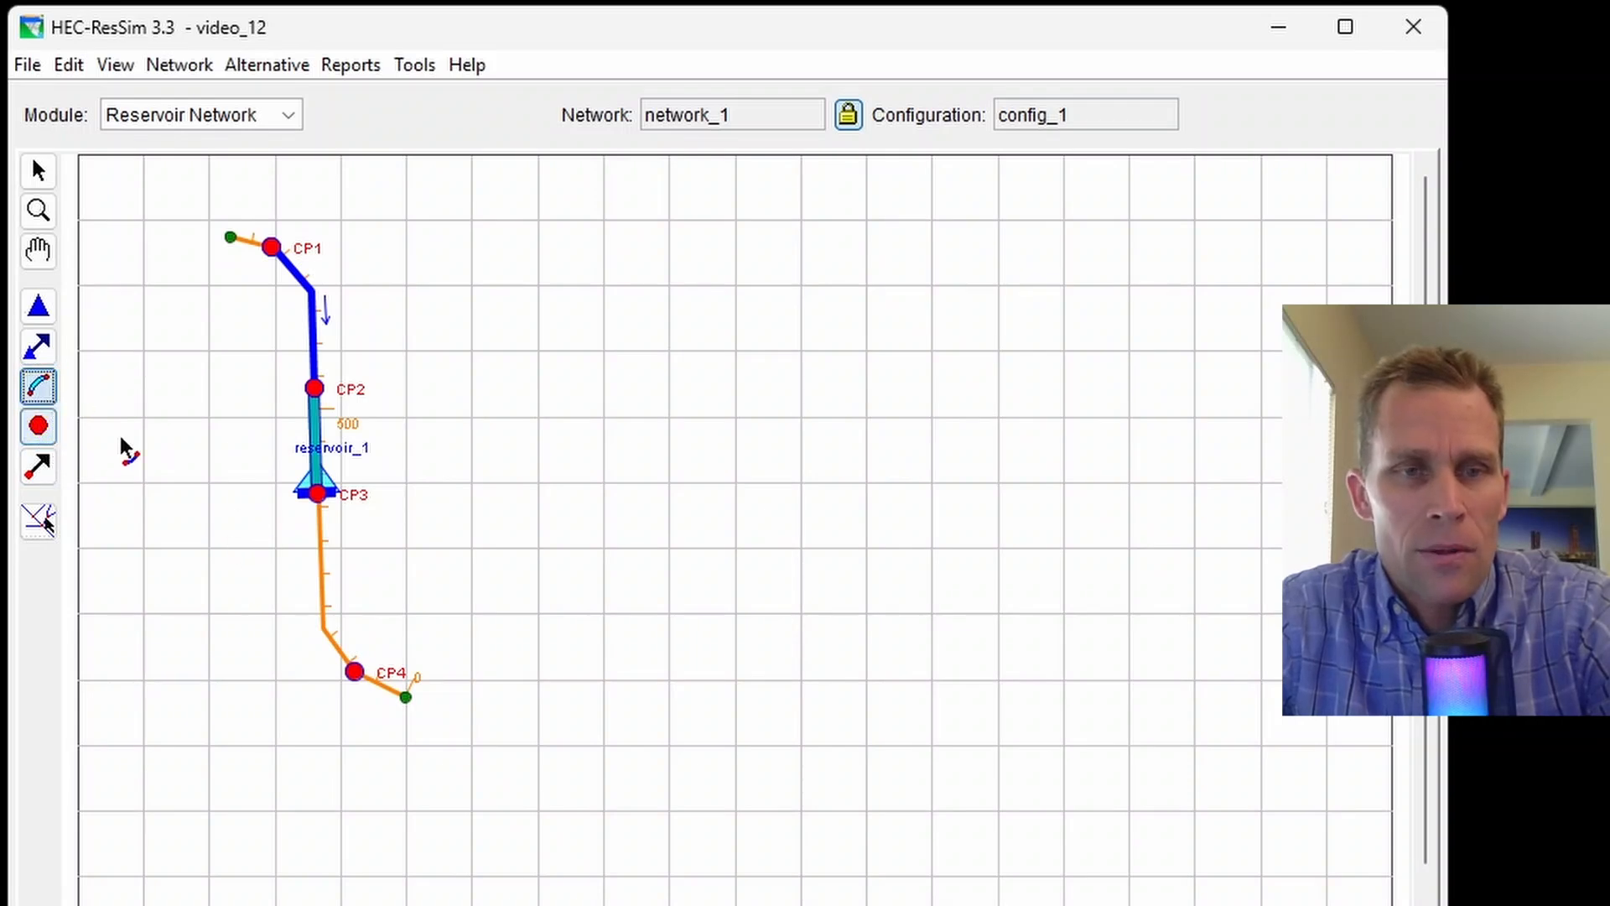
click(319, 495)
double_click(355, 671)
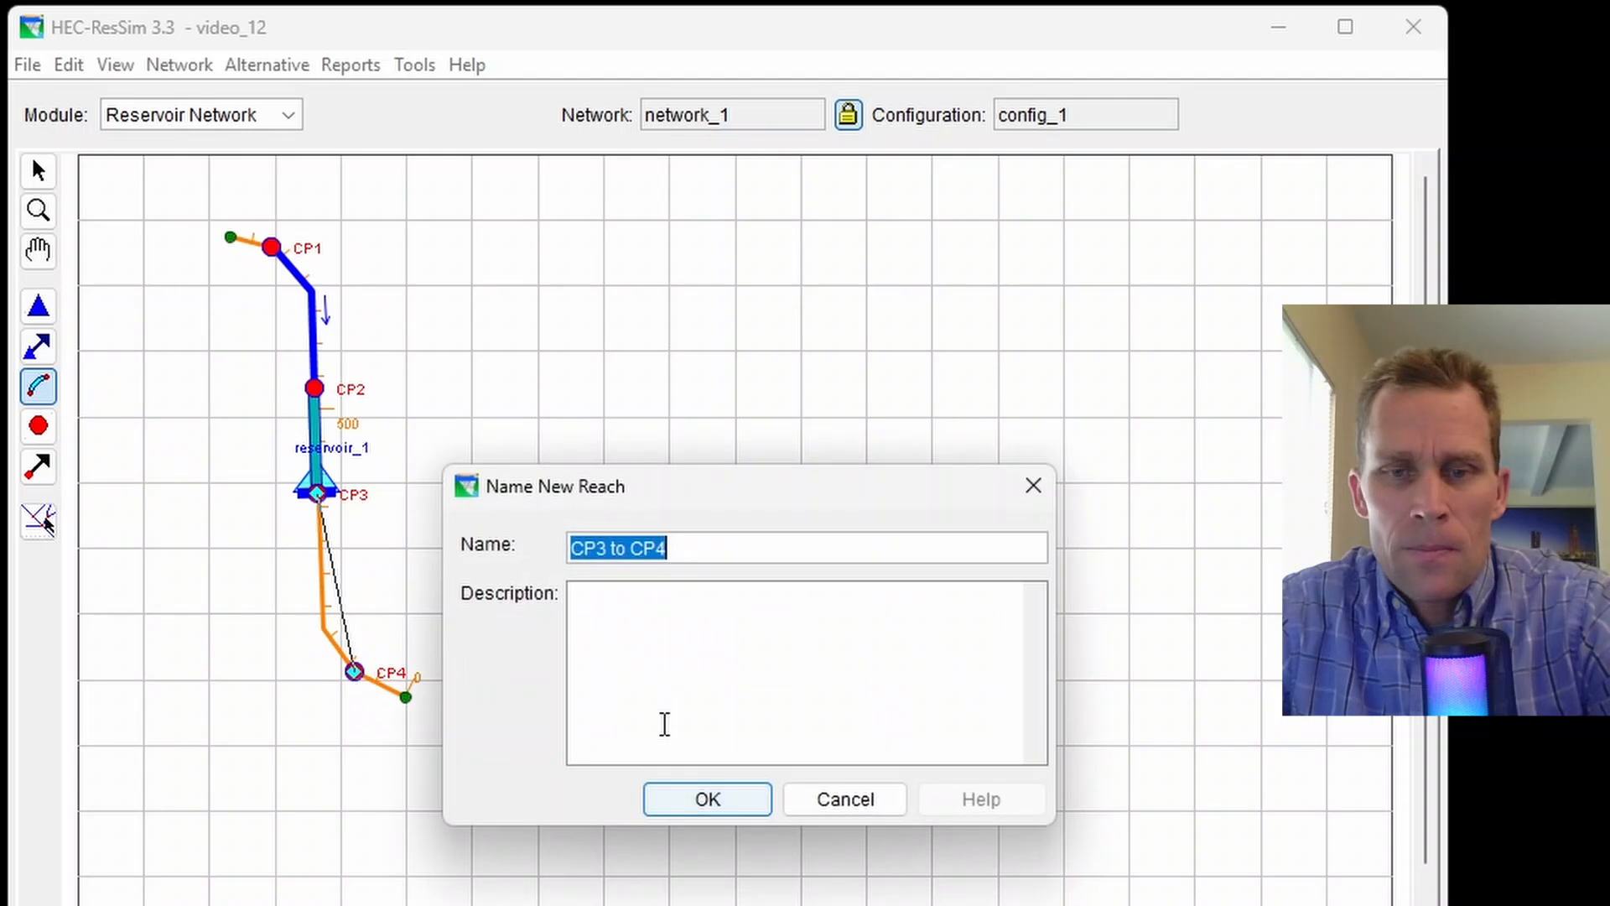
click(693, 816)
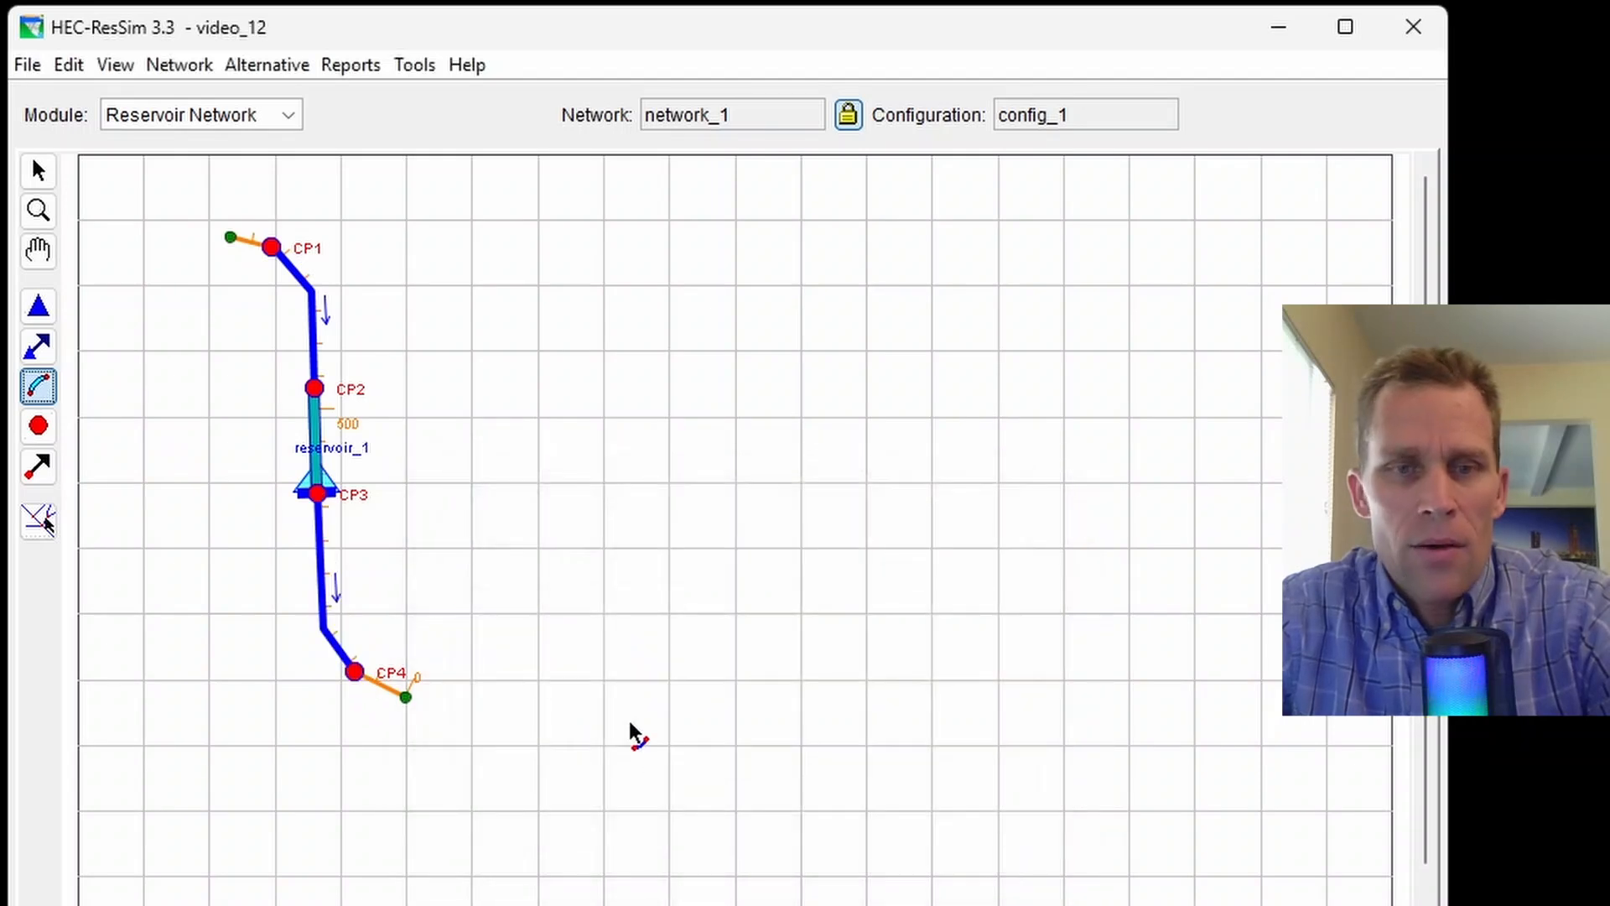
click(178, 66)
click(213, 199)
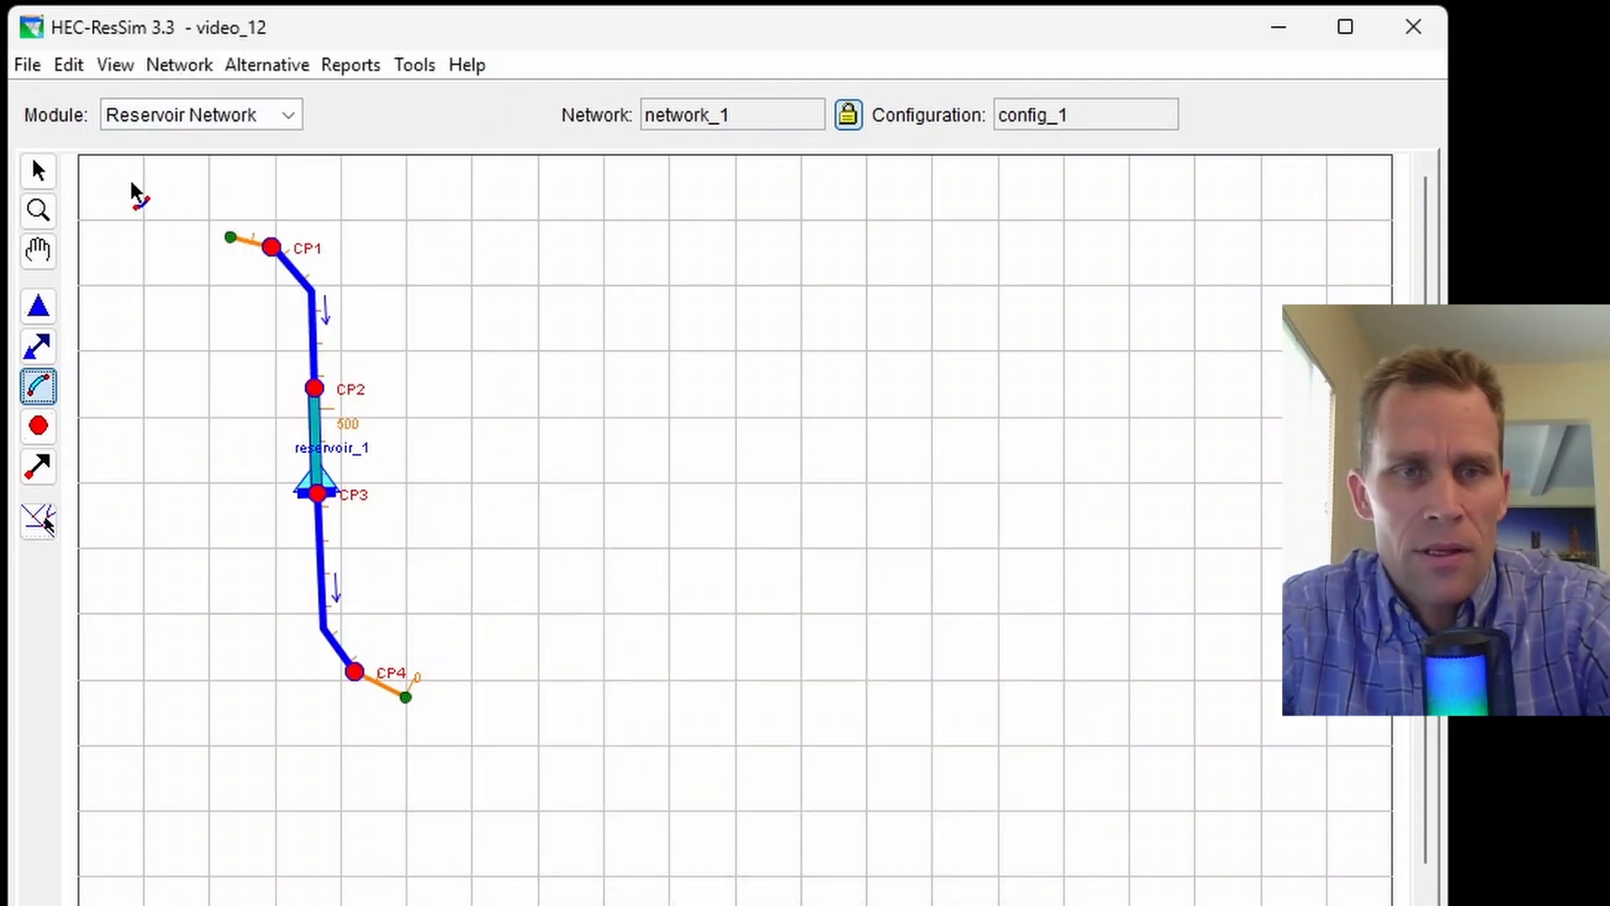
Step: Edit junction CP1 to add a local flow named "inflow at CP1" with a factor of 1, and accept the change
click(38, 250)
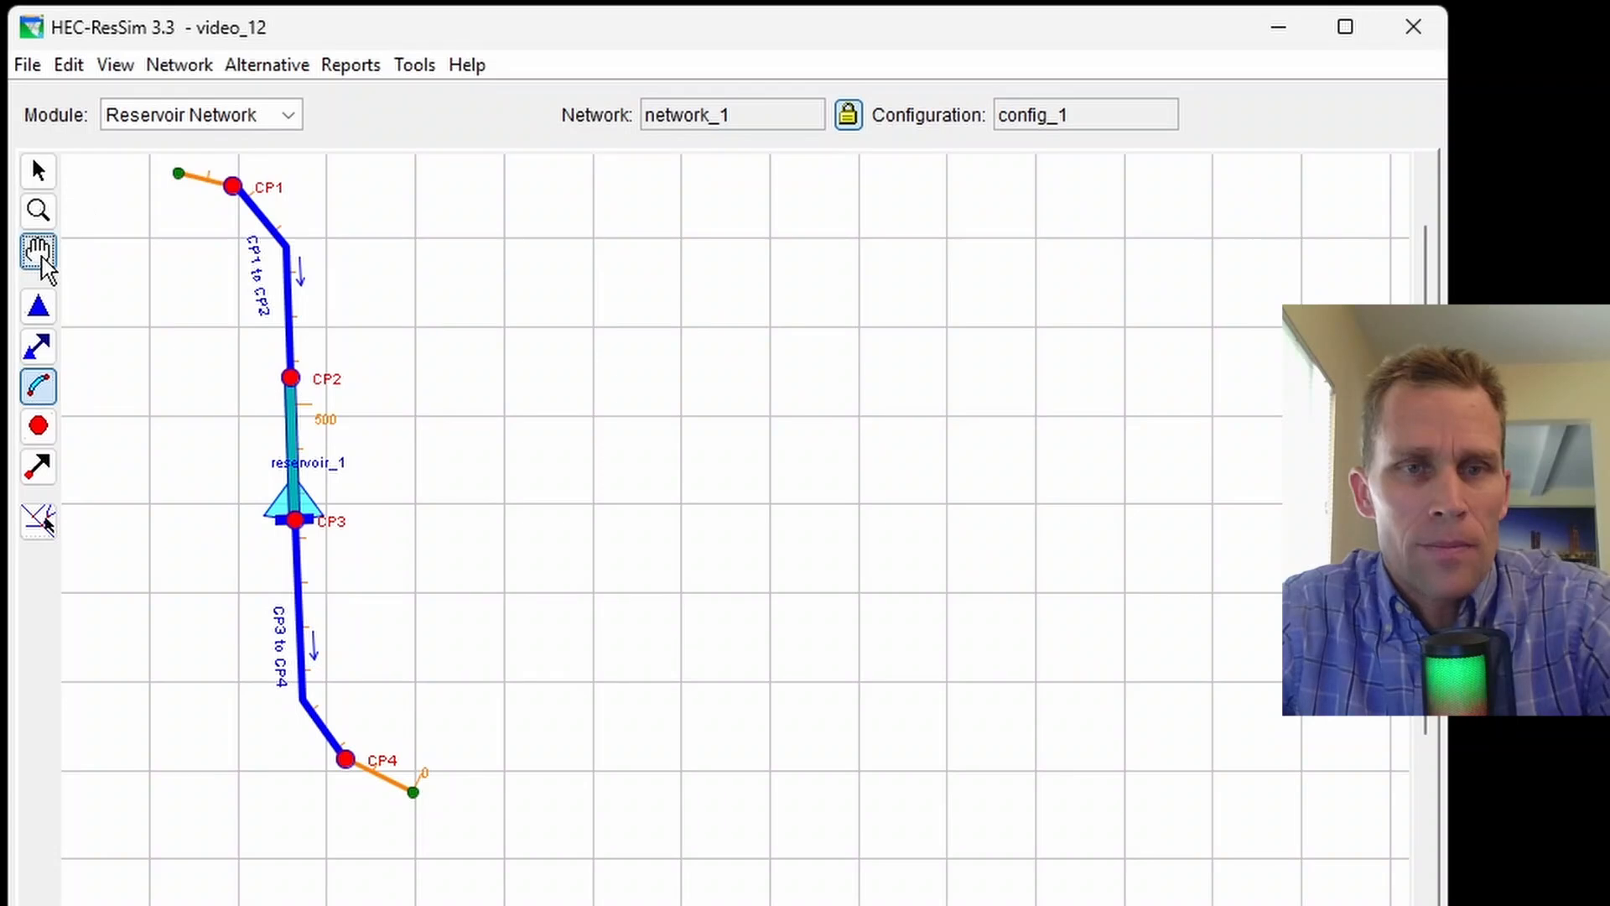
drag(125, 330, 171, 407)
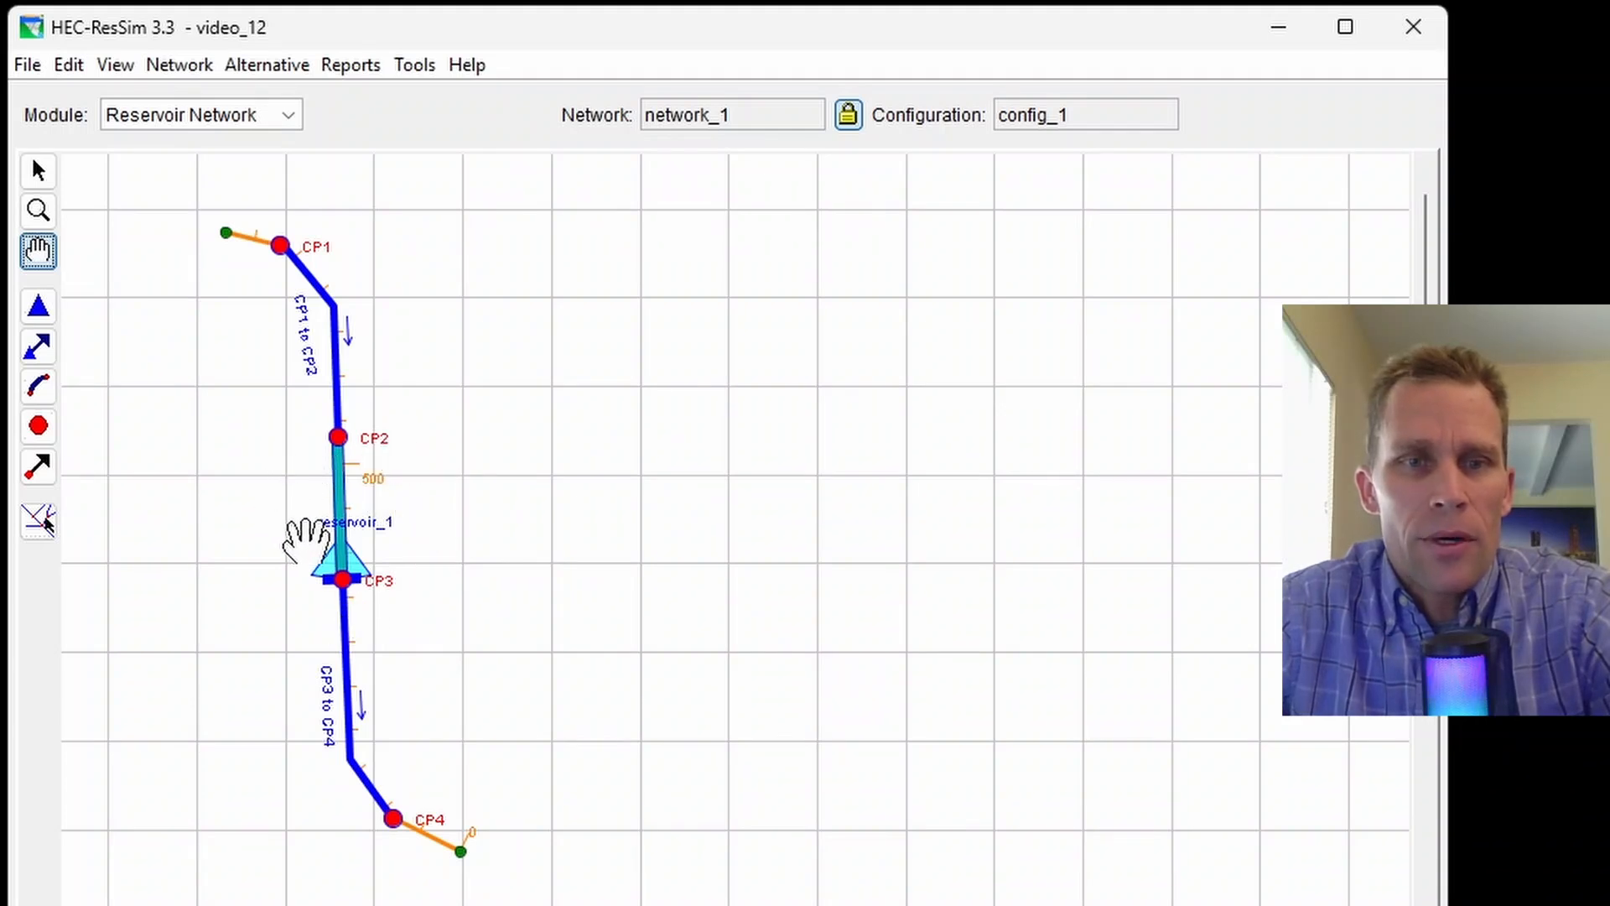
click(38, 425)
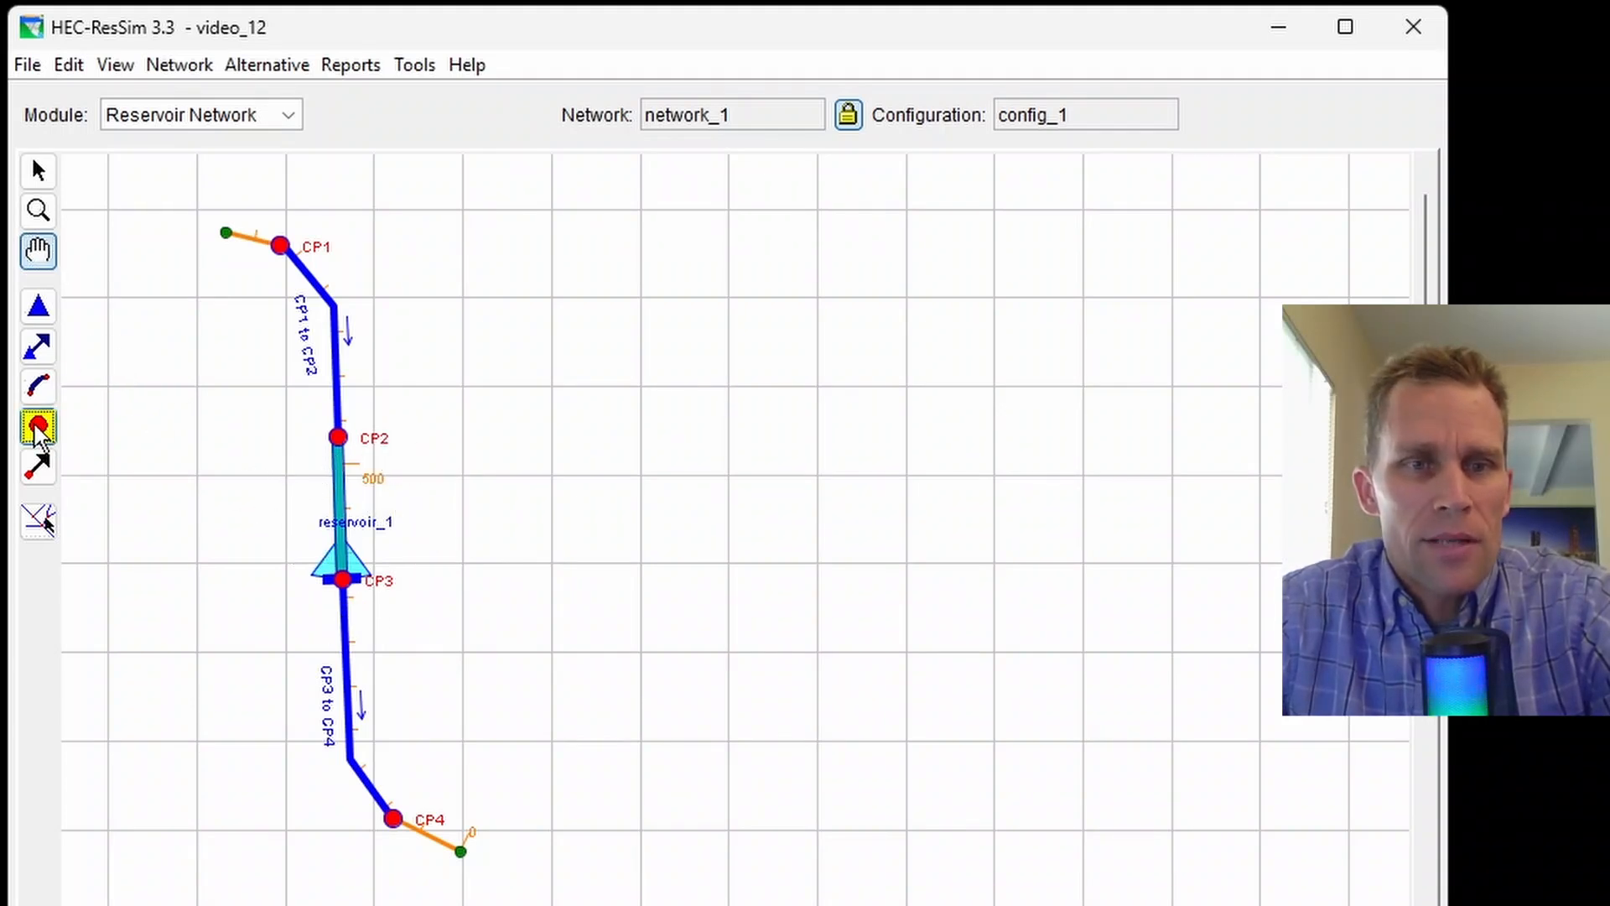
right_click(284, 247)
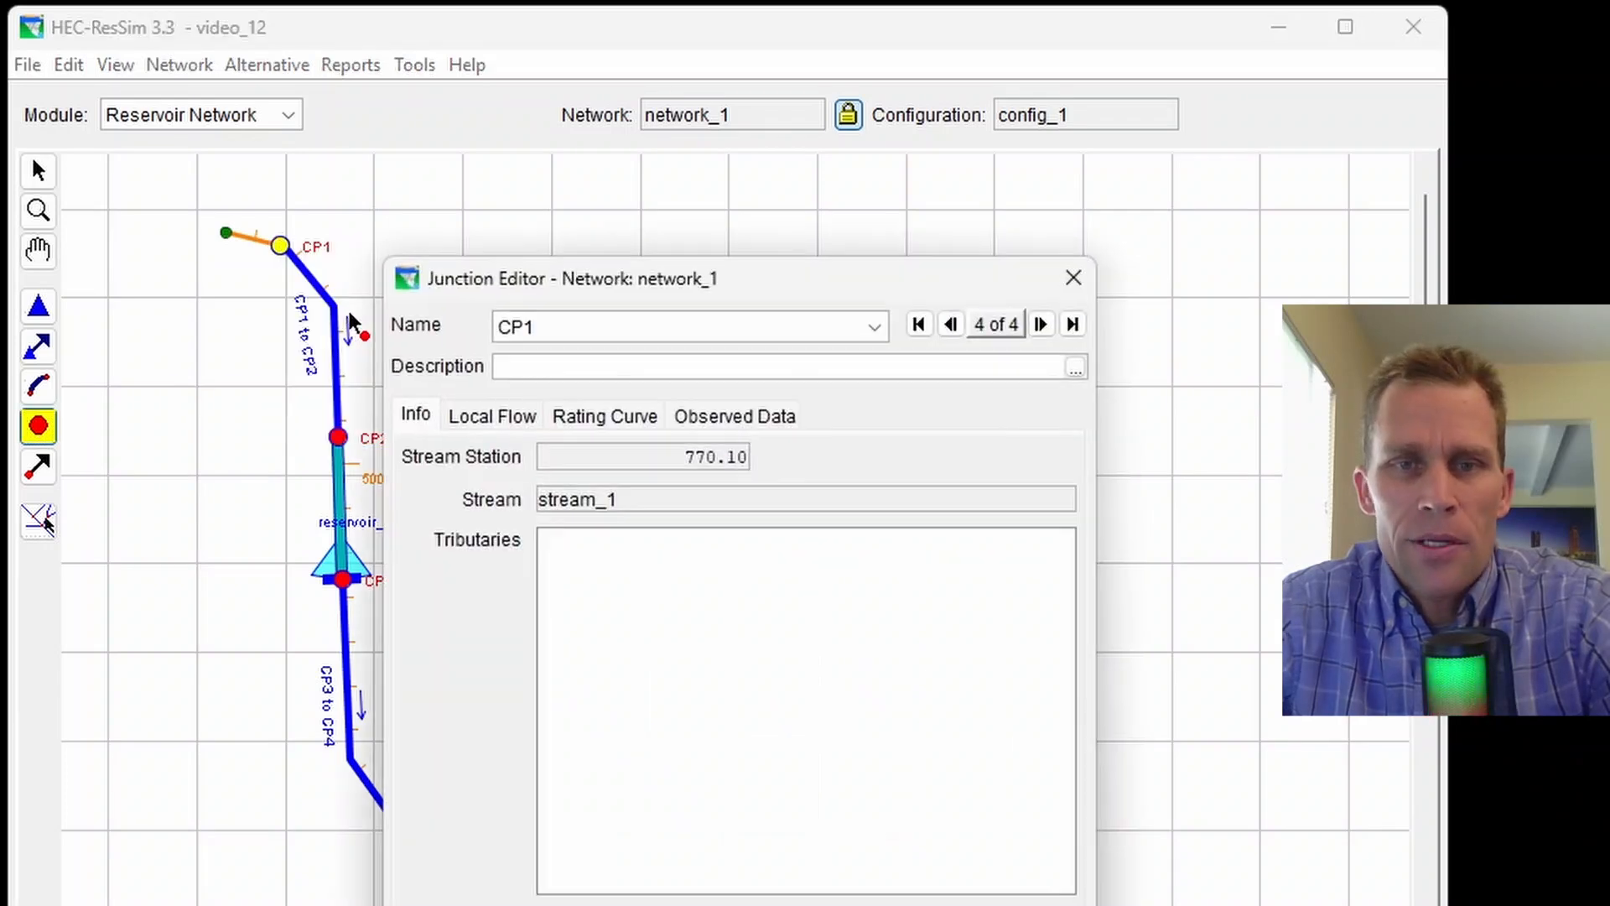
click(530, 424)
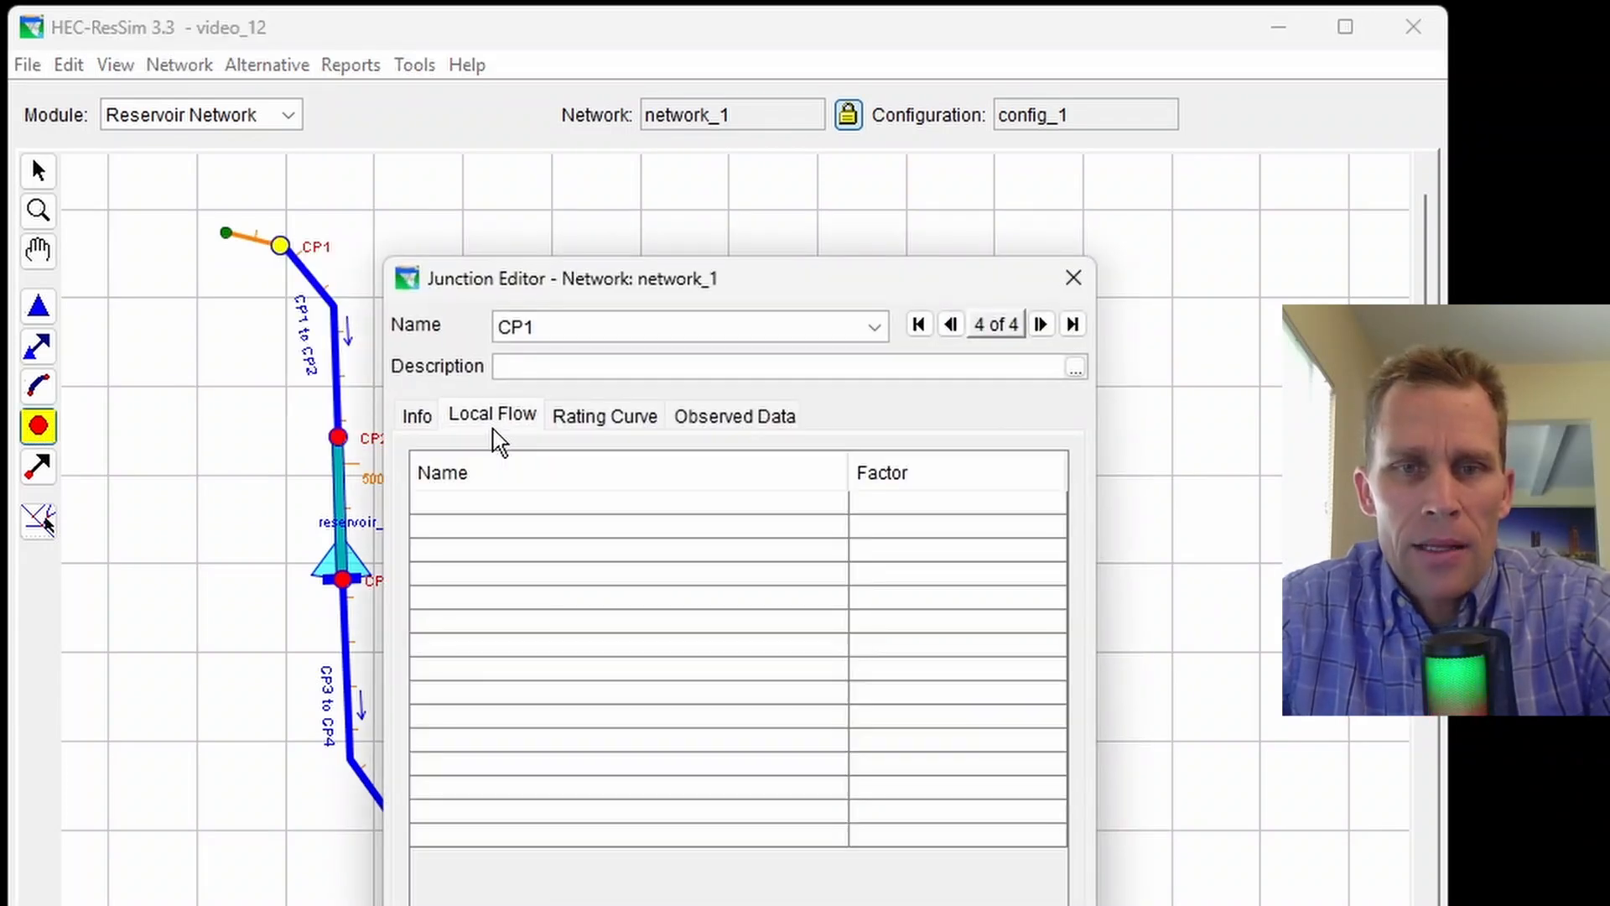
drag(541, 285, 655, 198)
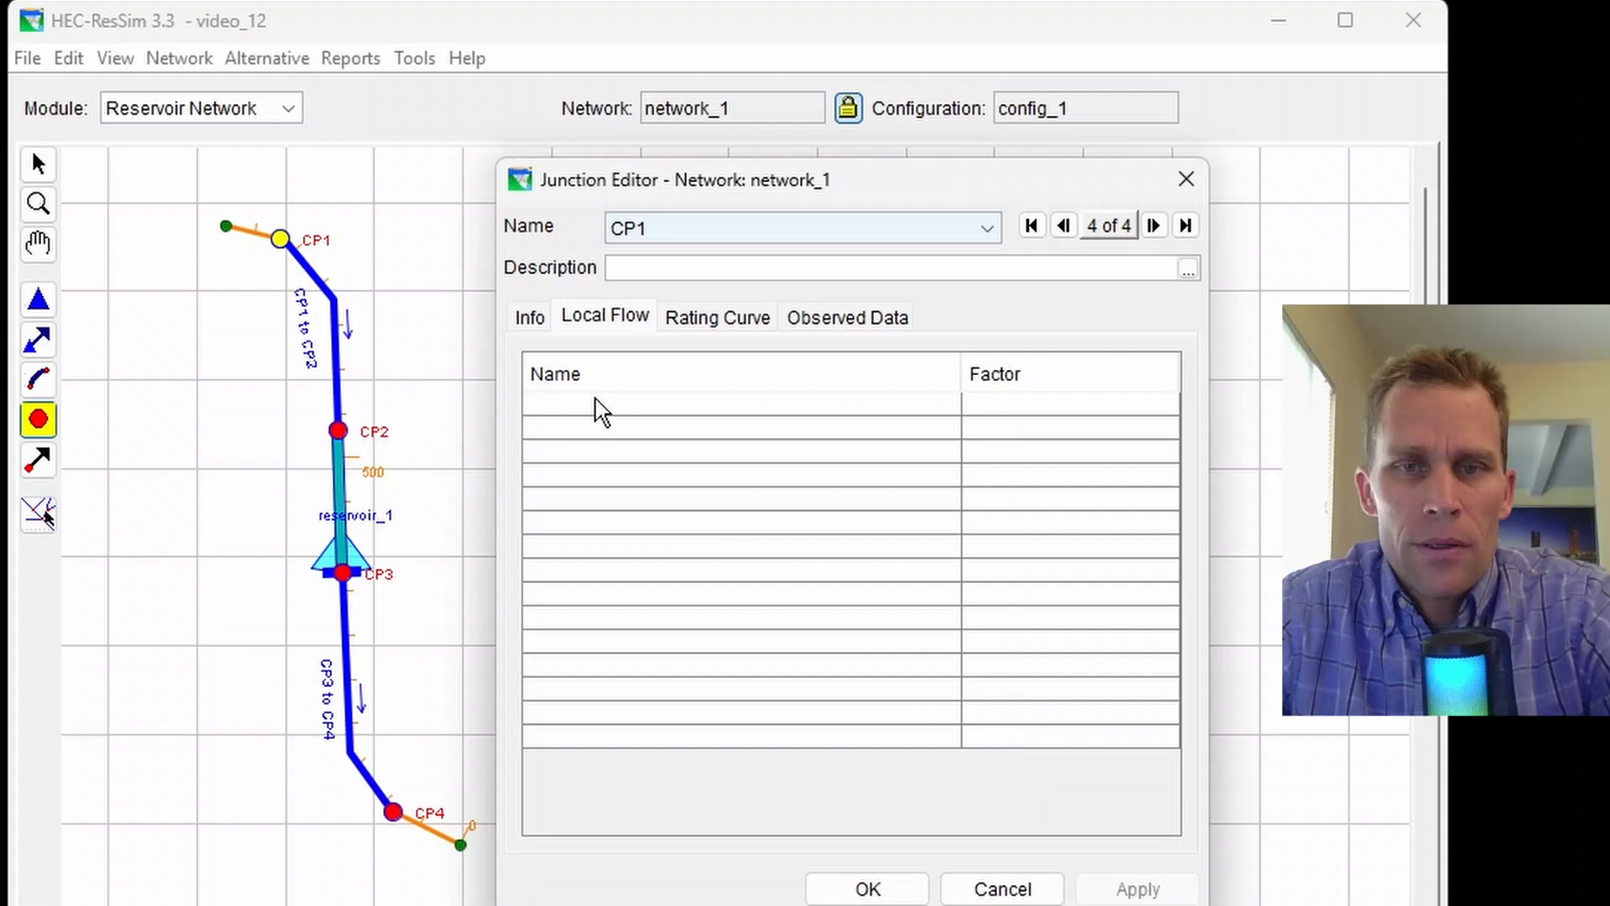
click(602, 411)
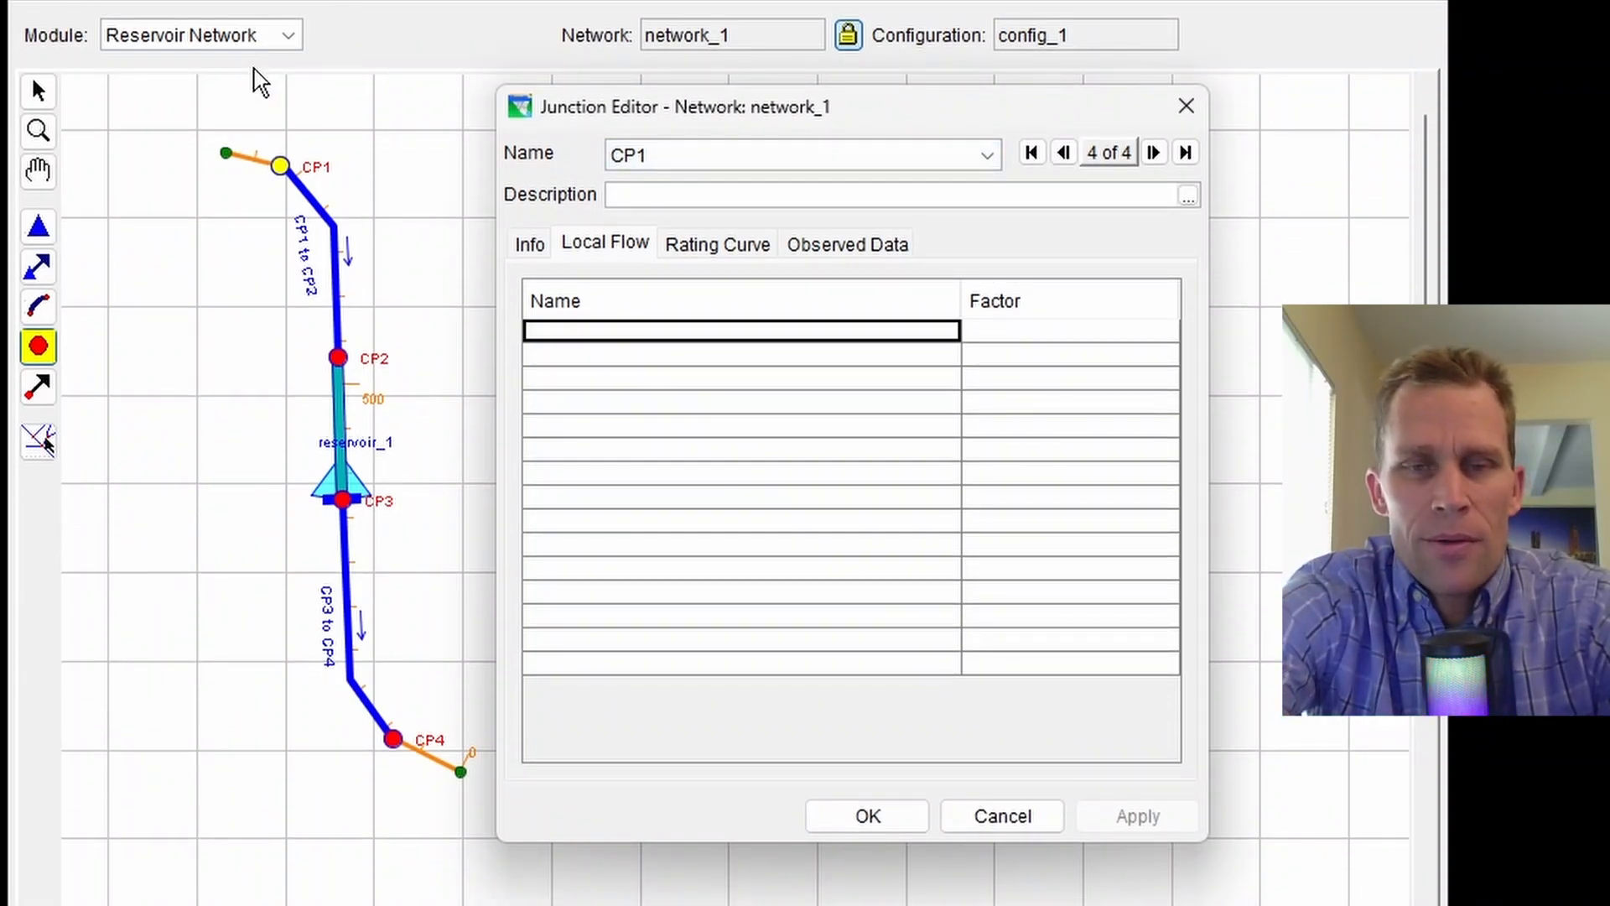
text(inflow at C)
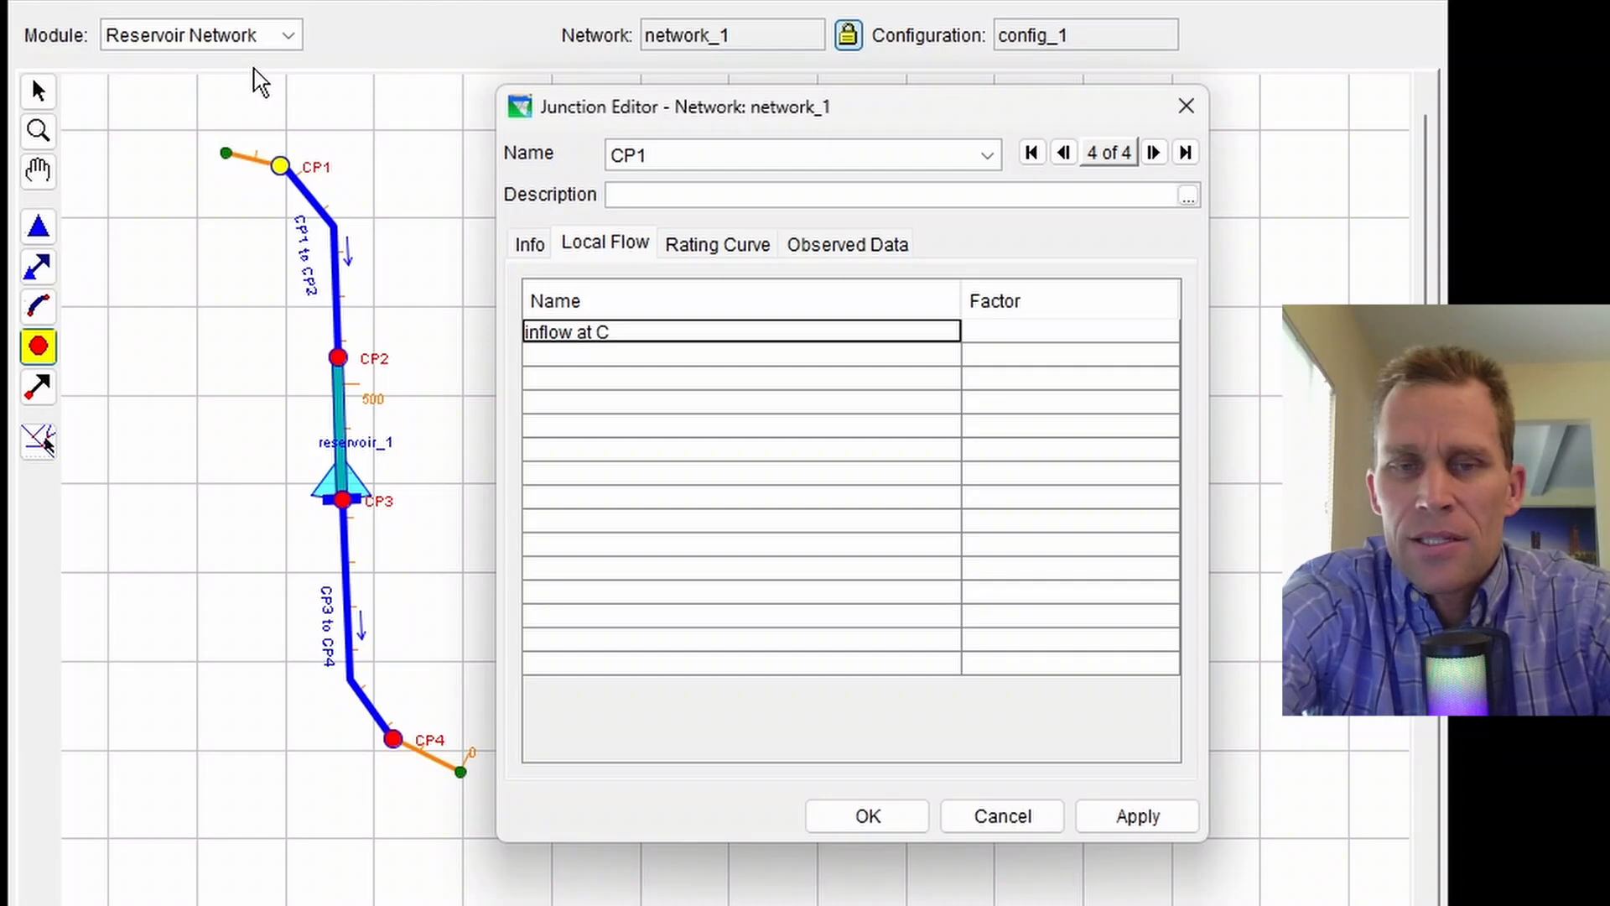
text(P1)
key(Tab)
text(1)
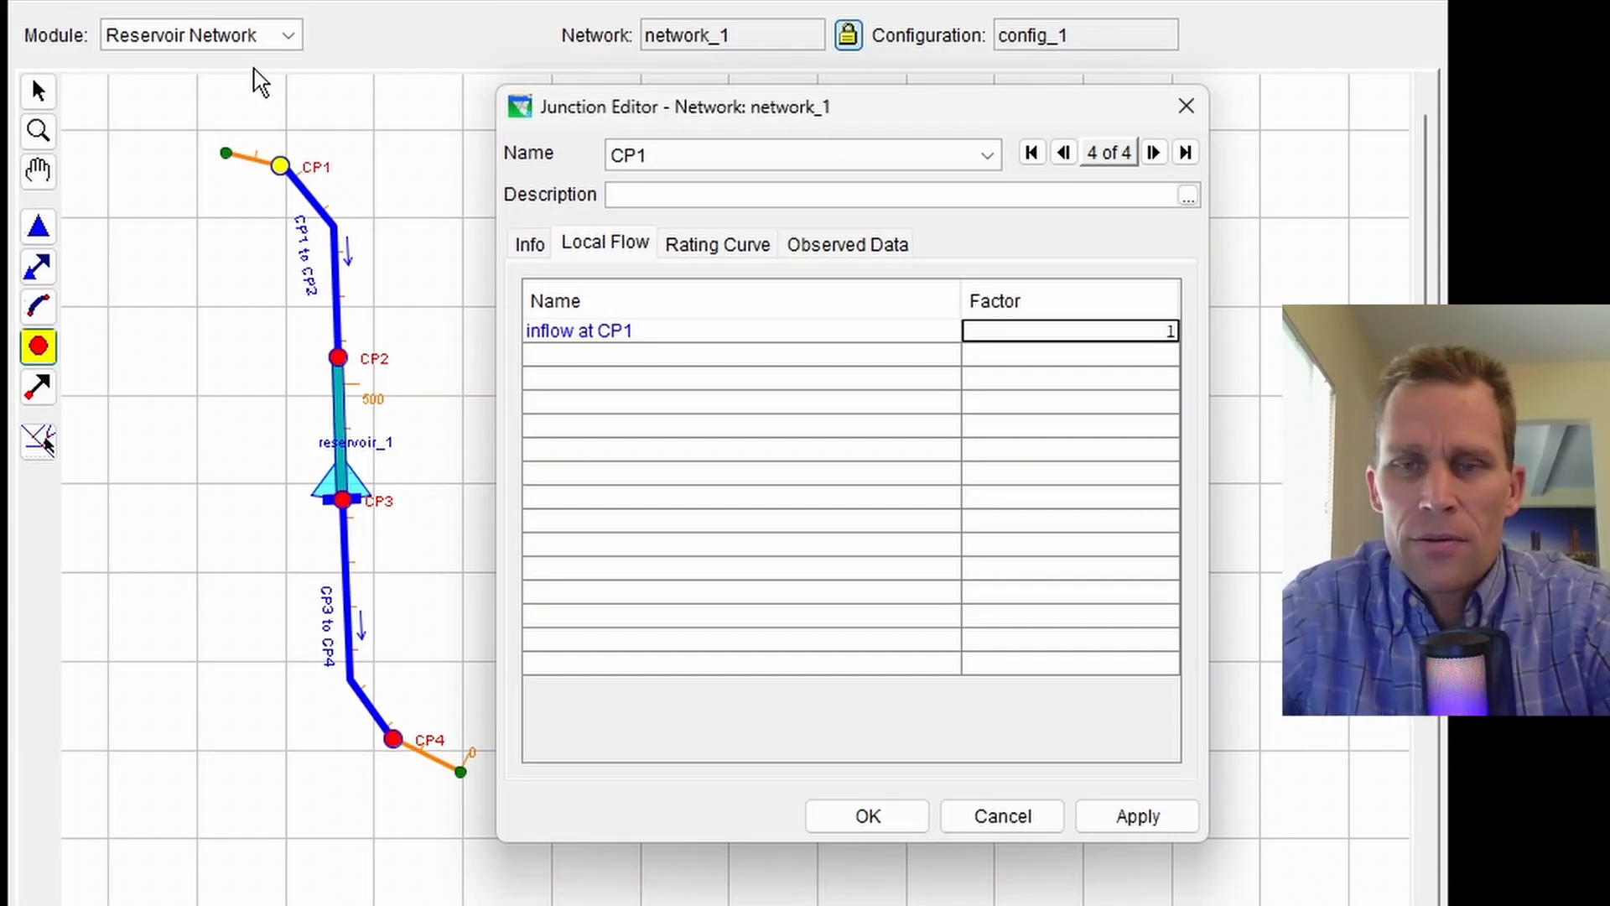
key(Tab)
click(1135, 816)
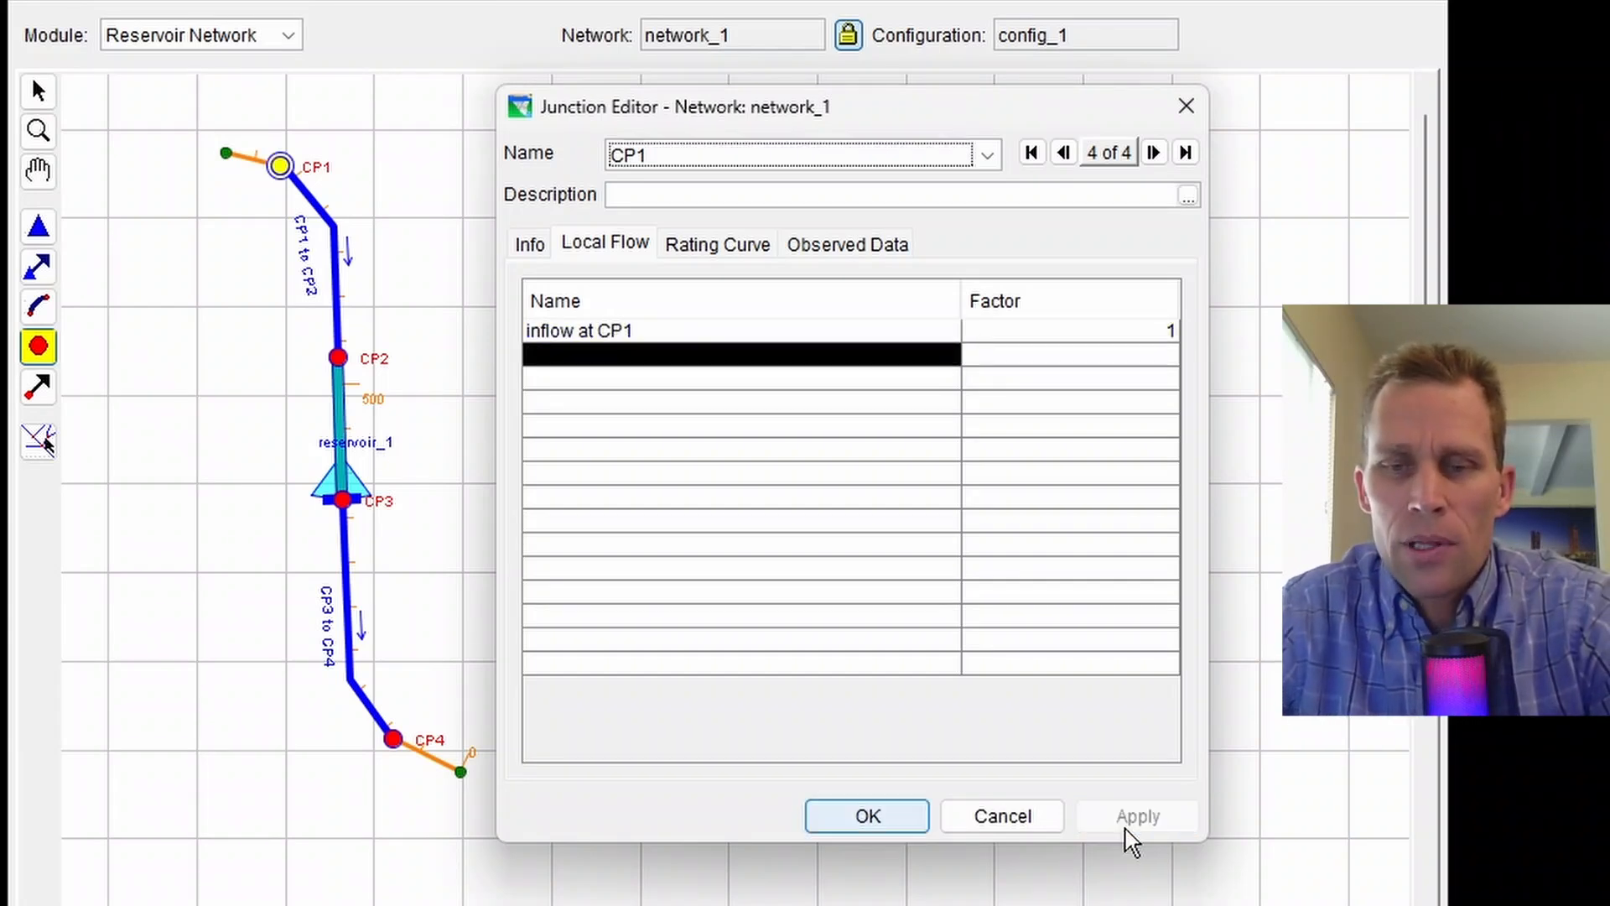
click(905, 810)
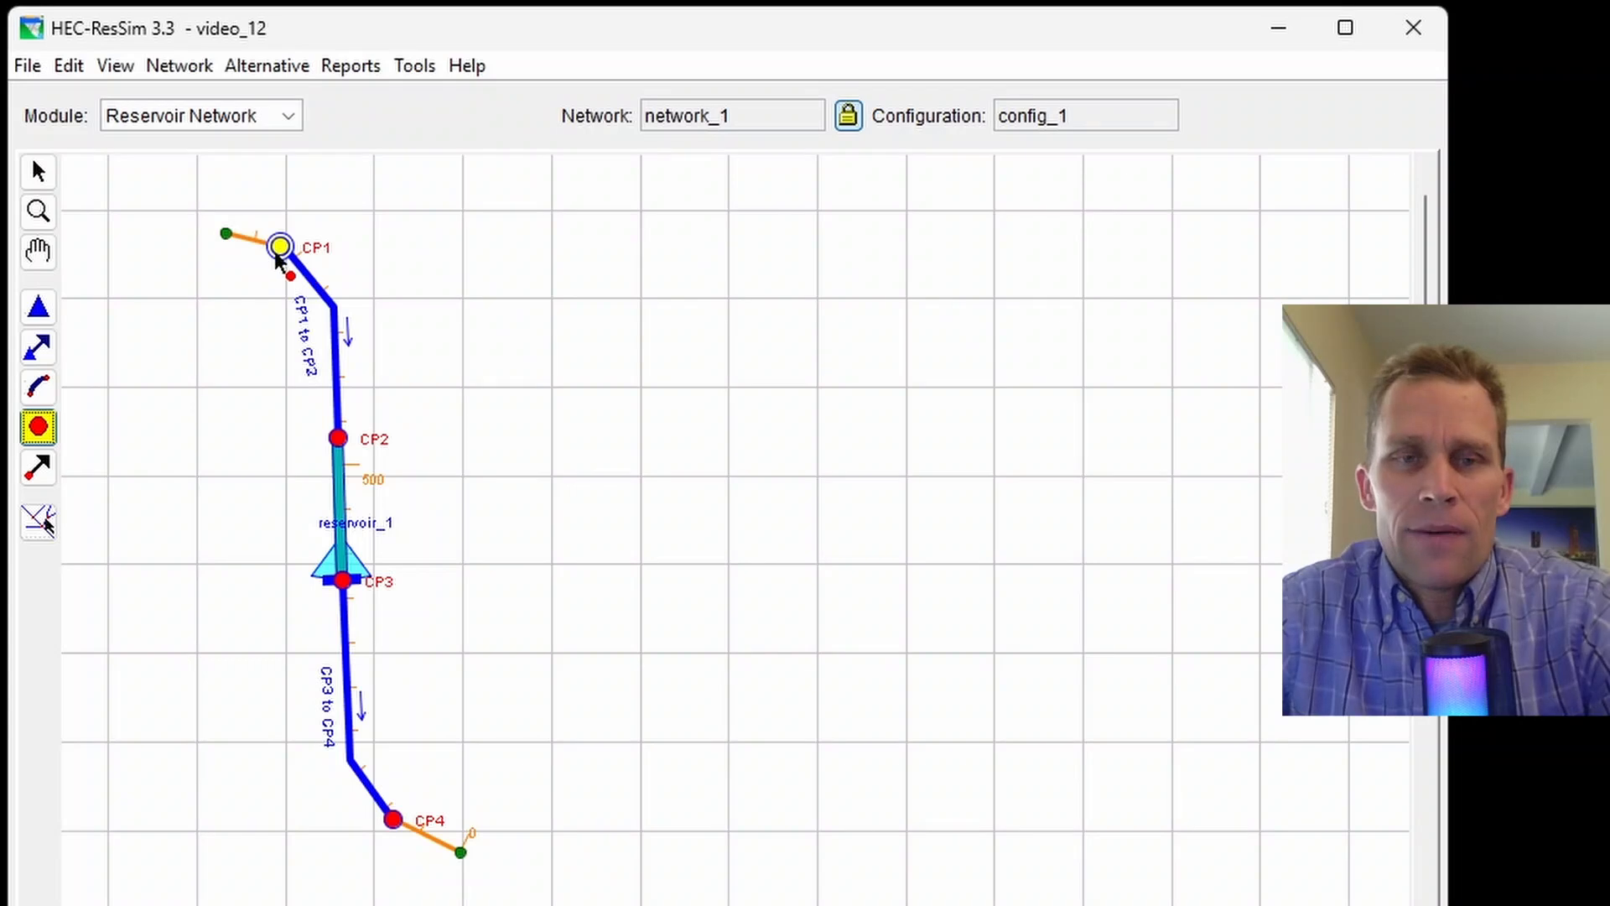
Step: Open HEC-DSSVue and create a new DSS file named timeseries_data in the video_12 folder
mouse_move(285, 262)
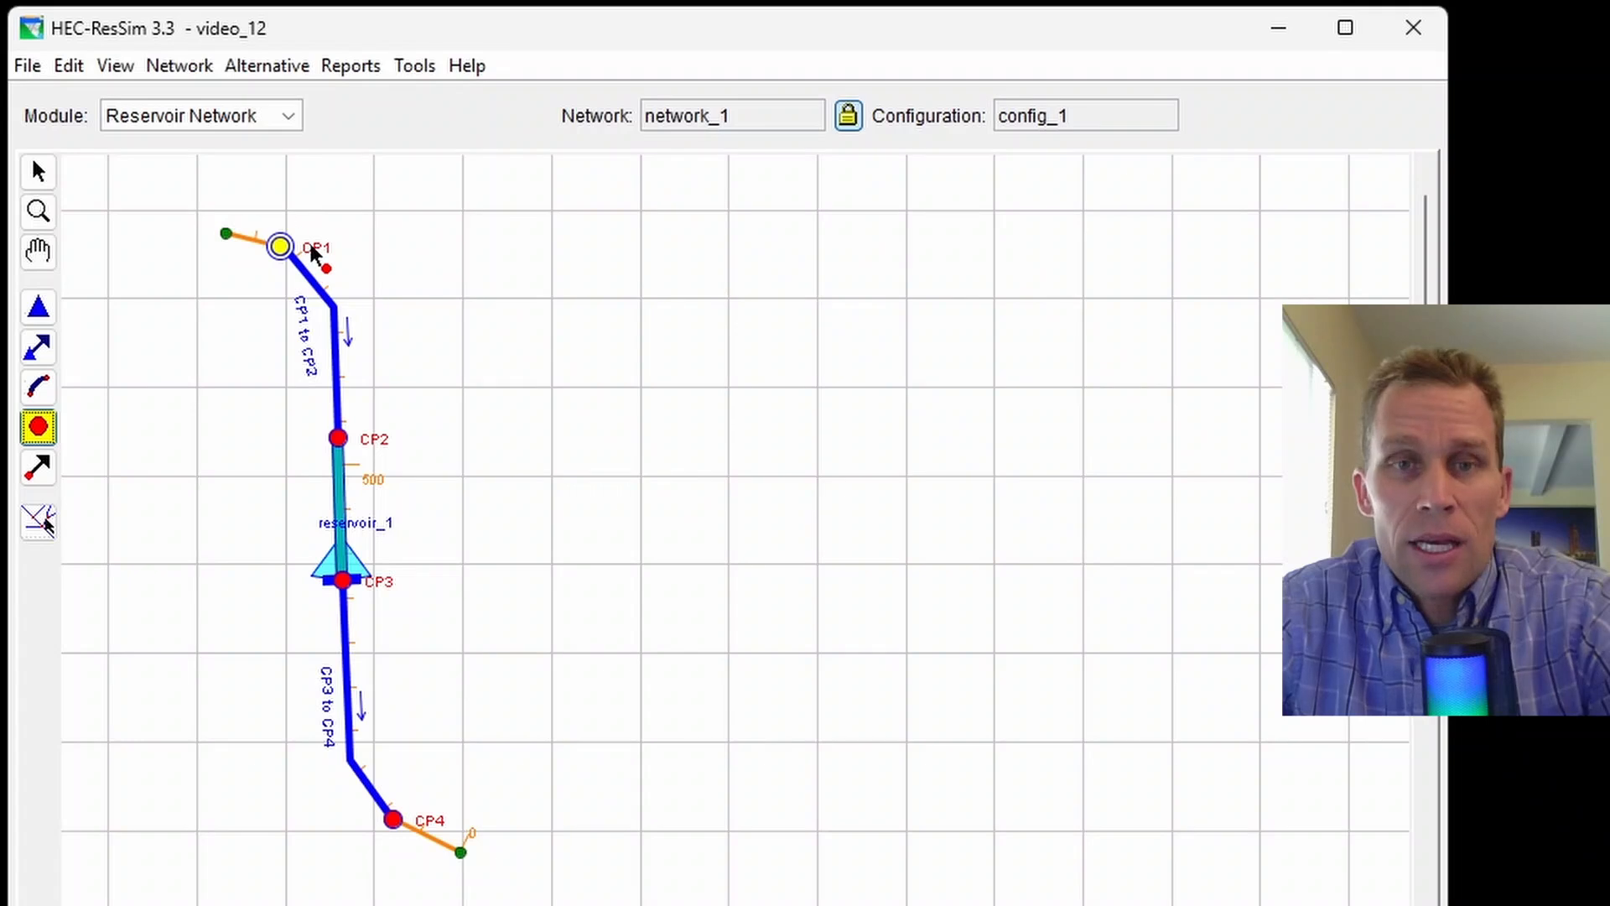
click(415, 70)
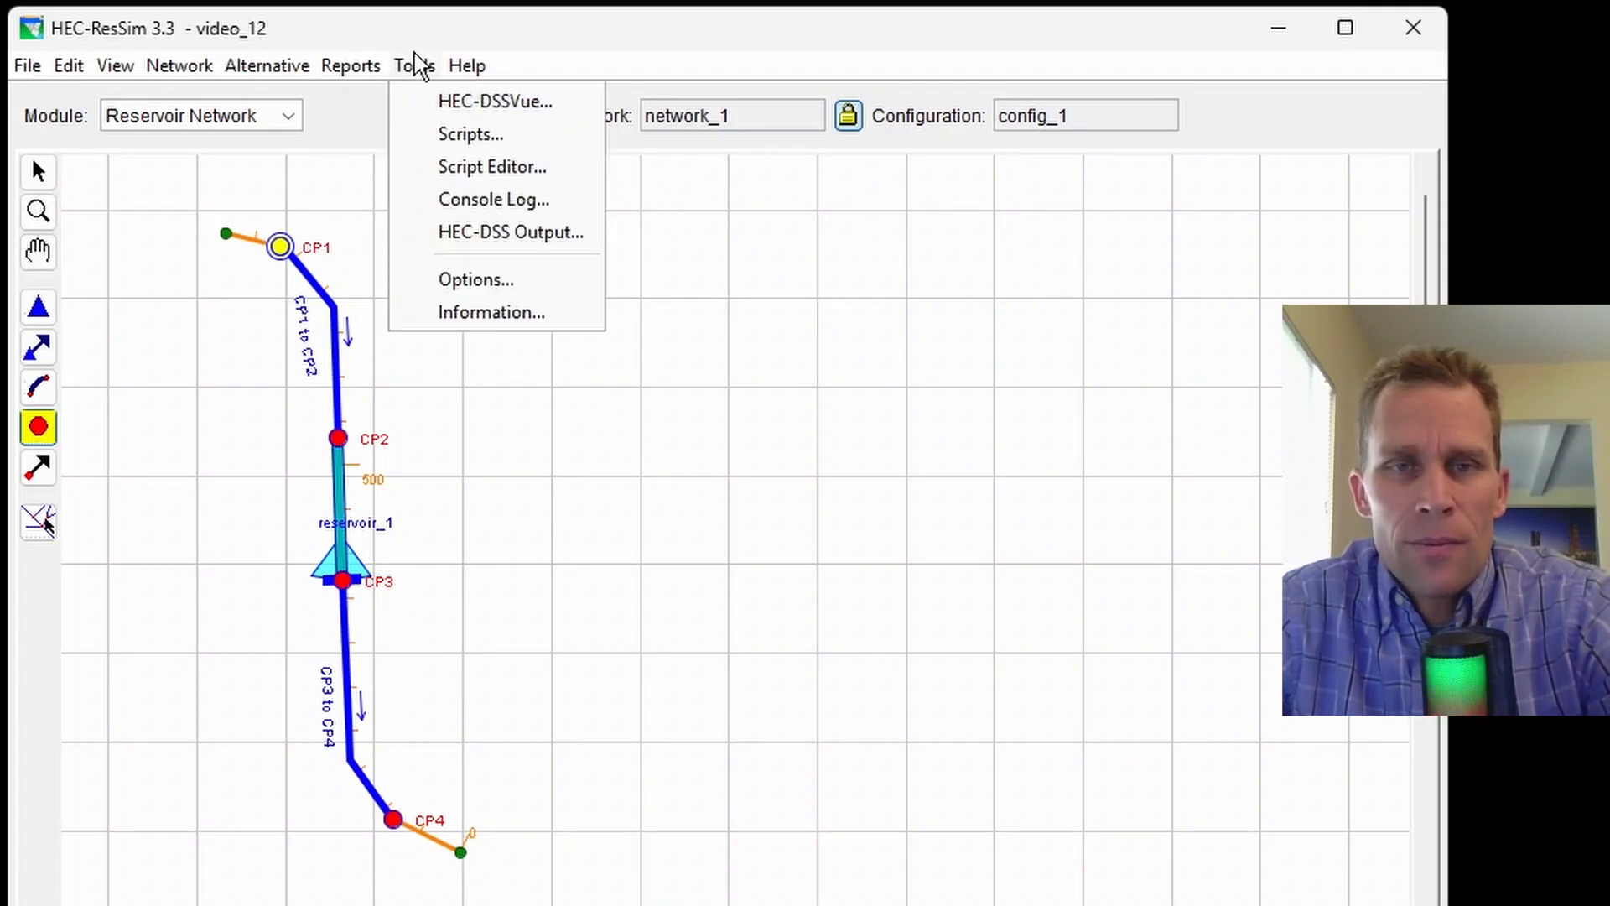
click(449, 104)
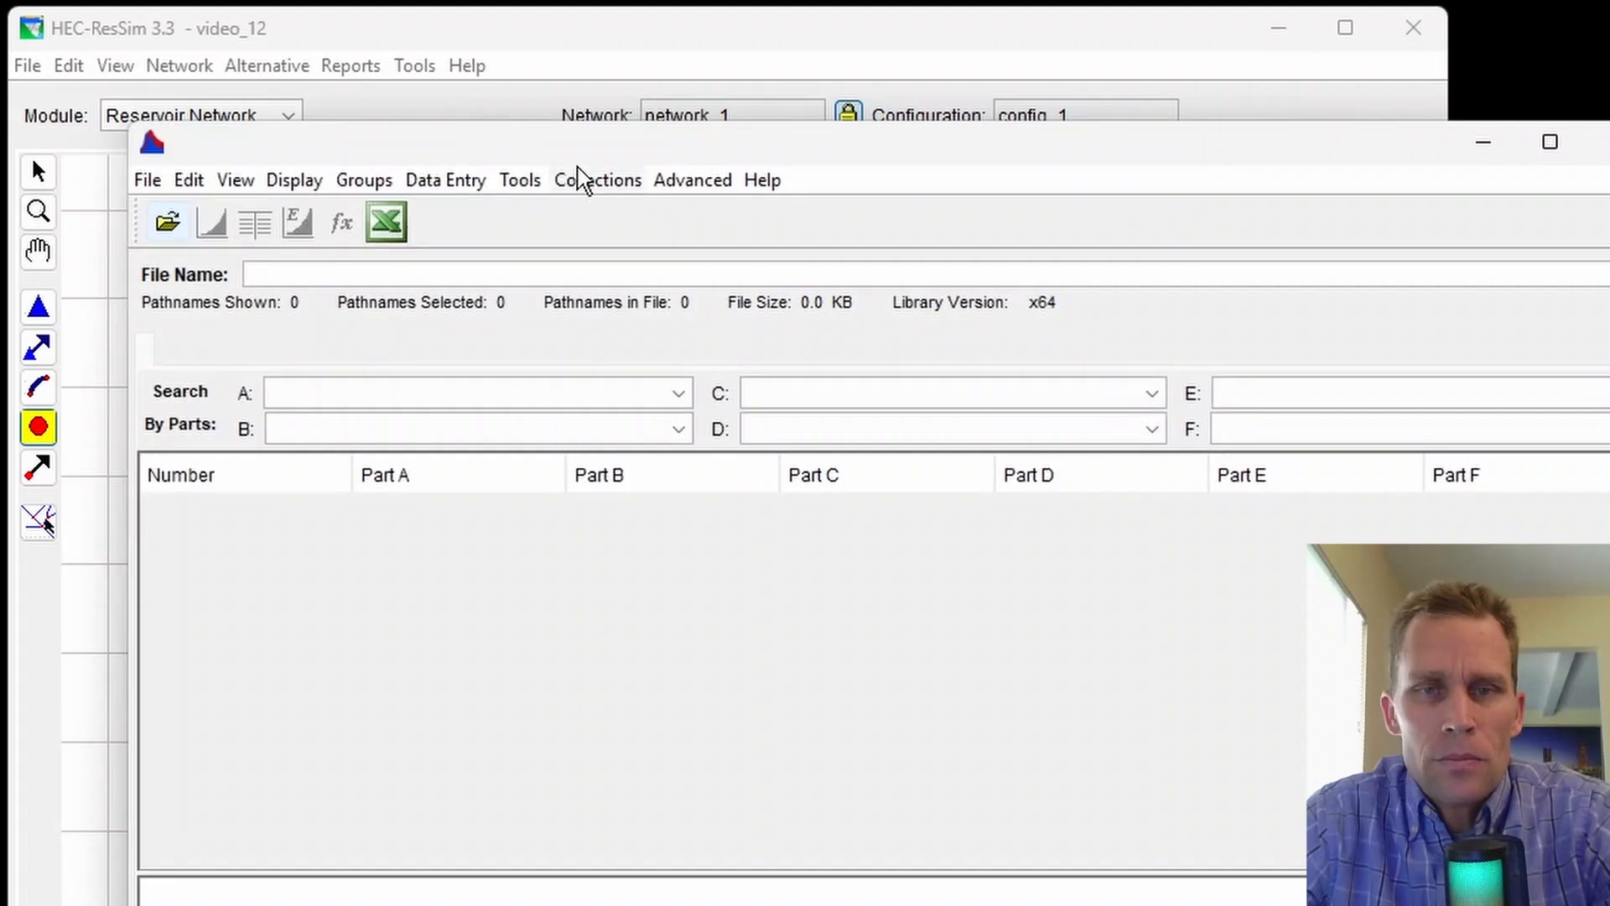
drag(572, 161, 461, 160)
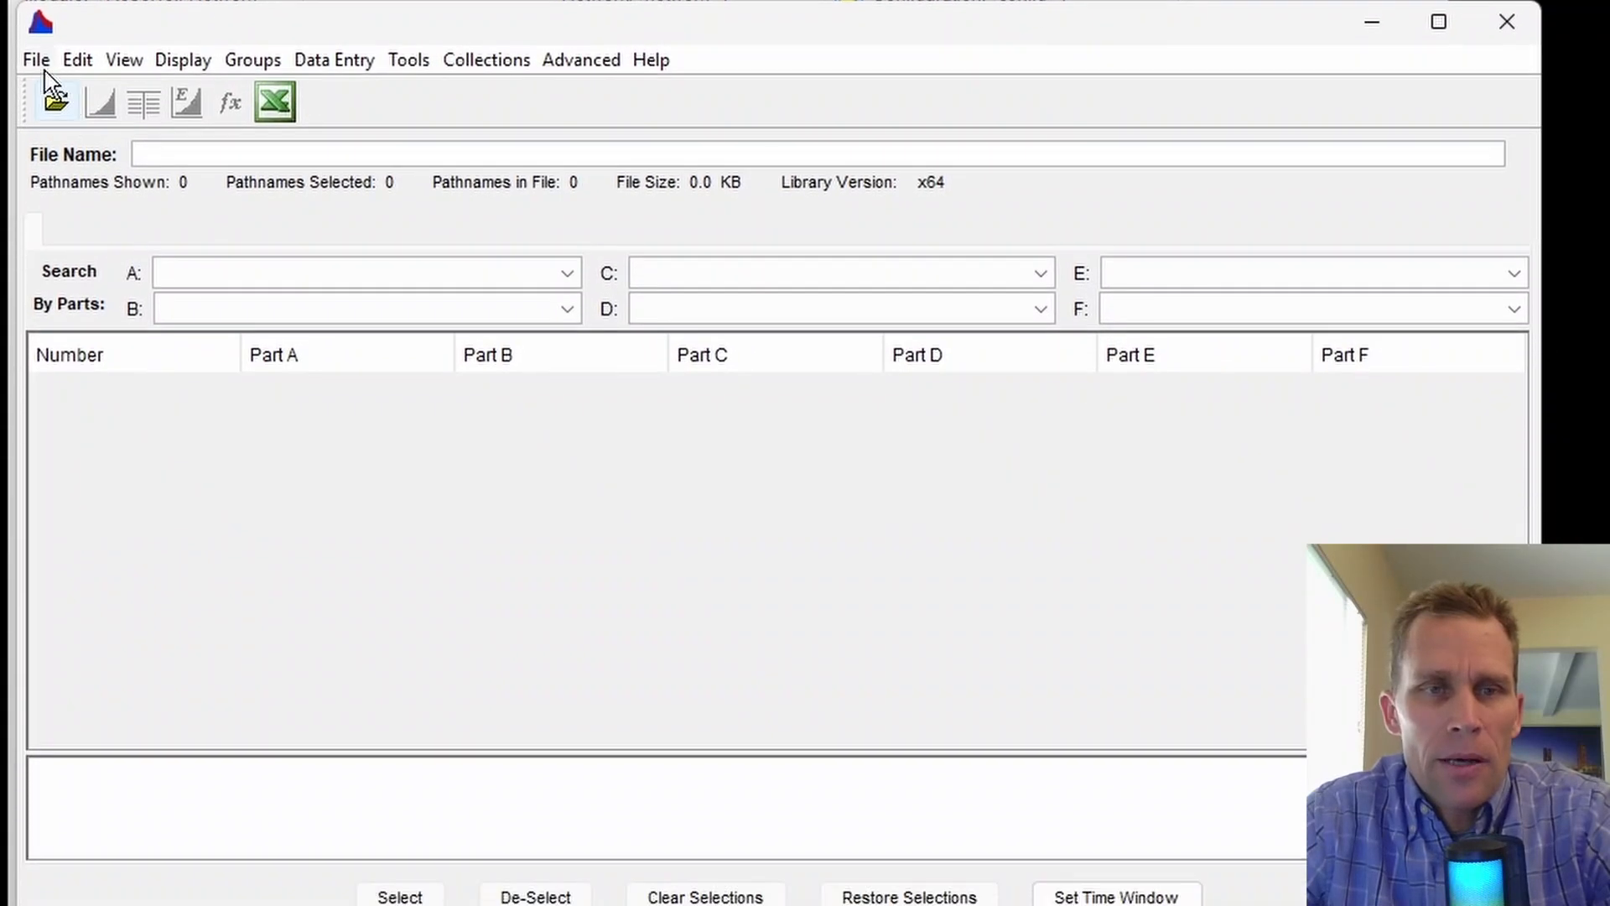
click(43, 80)
click(72, 116)
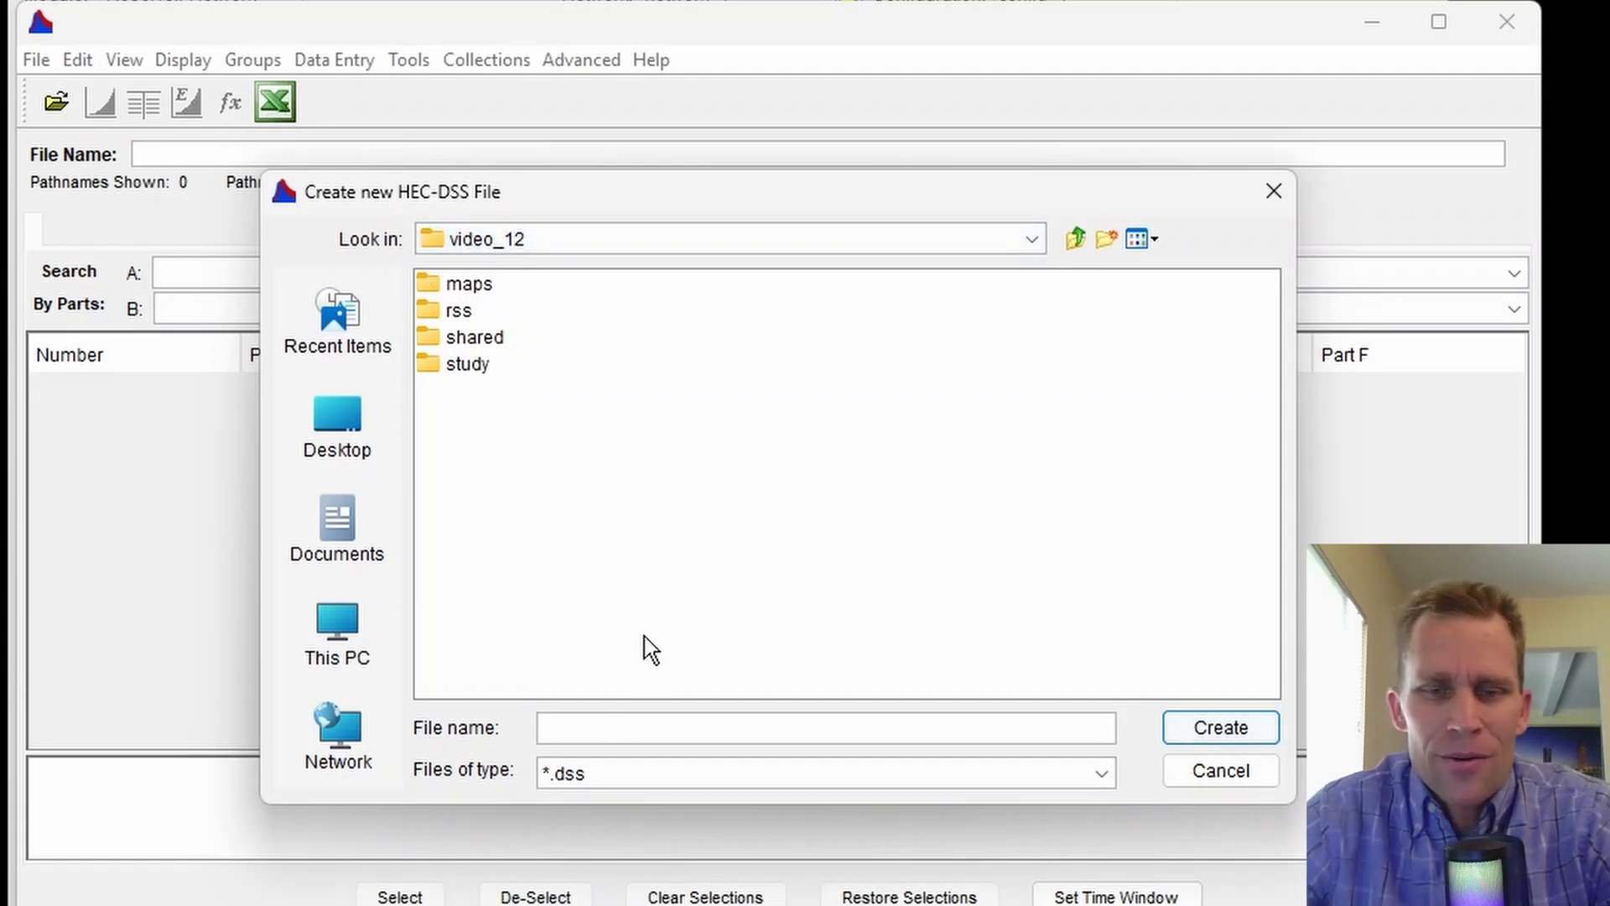
text(timeseries_data)
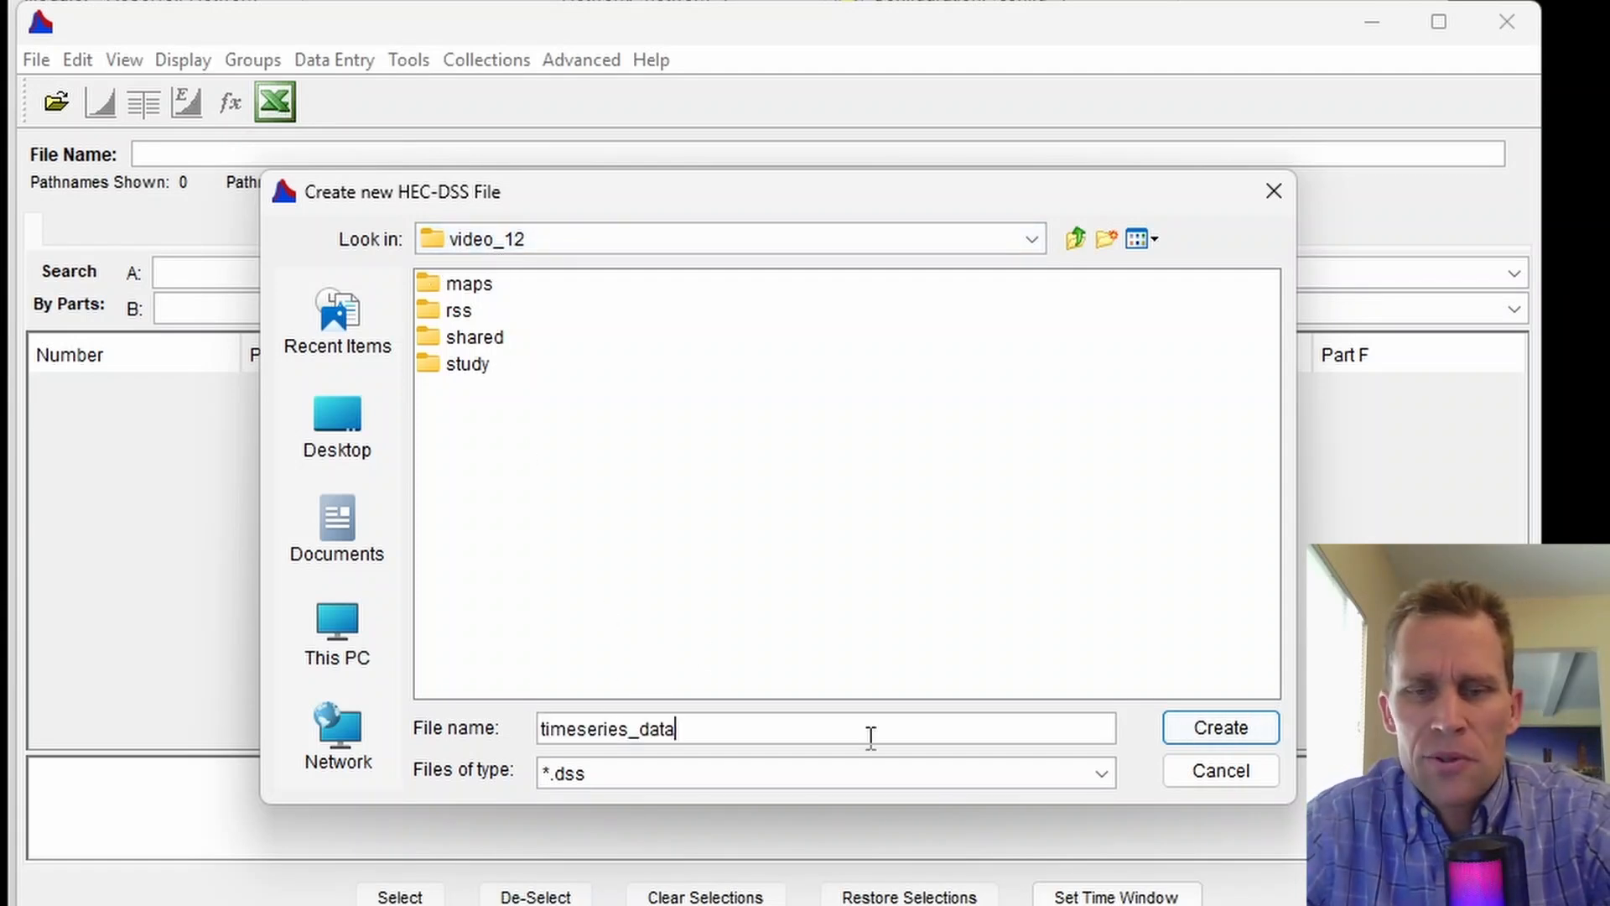
click(1190, 728)
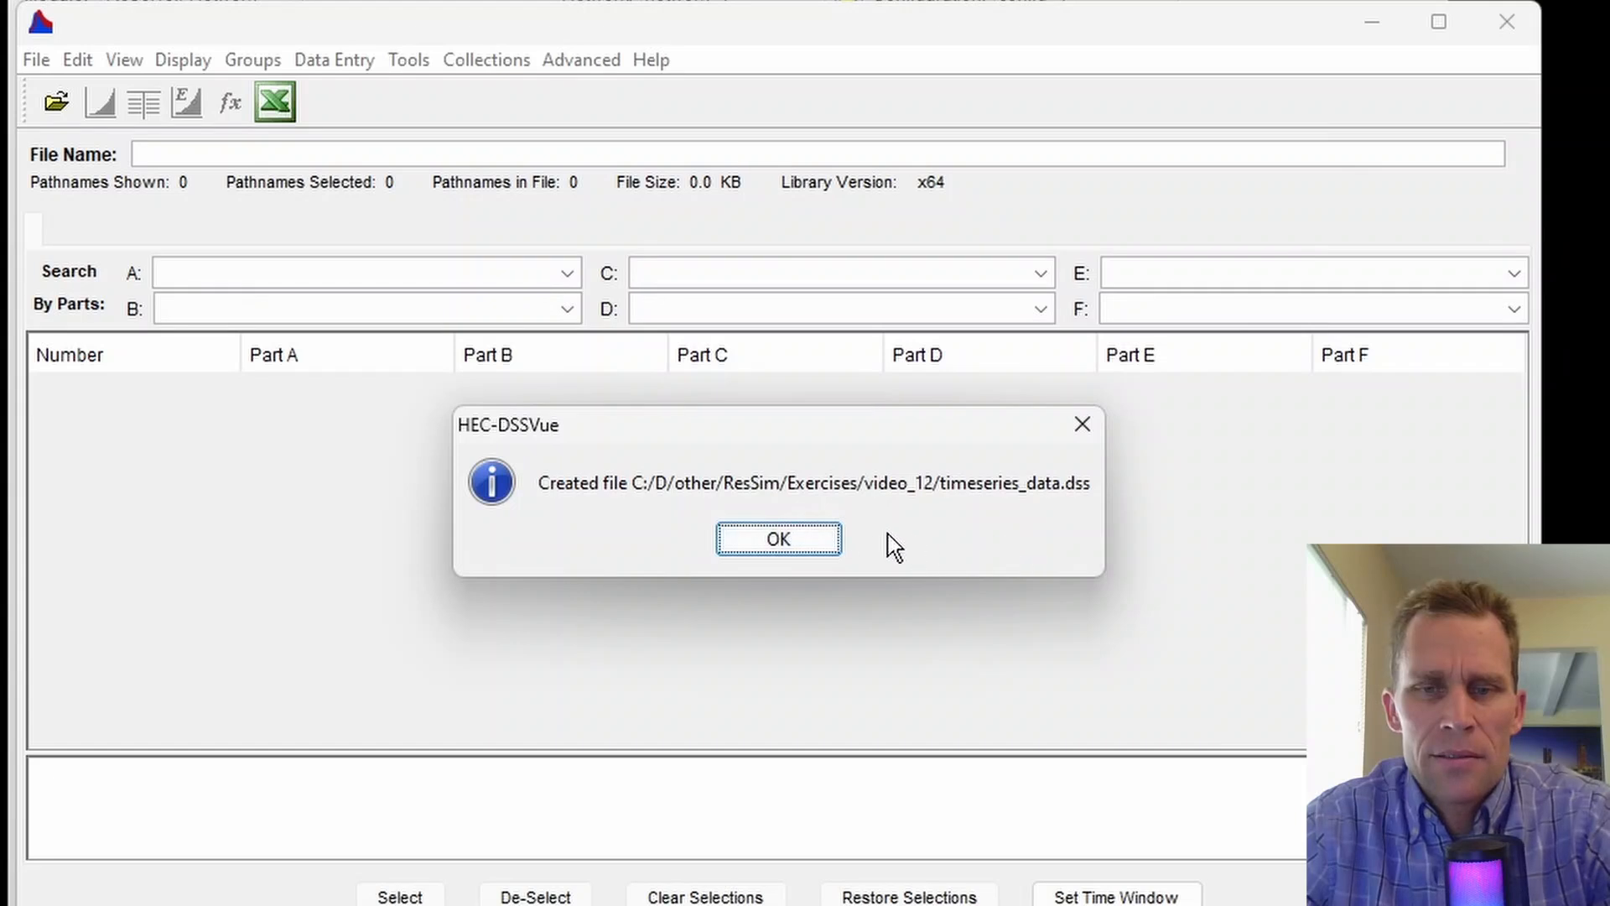
Step: Start a manual time series record with pathname parts A PROJECT, B LOCATION, C FLOW, E 1HOUR and F 1000
click(777, 539)
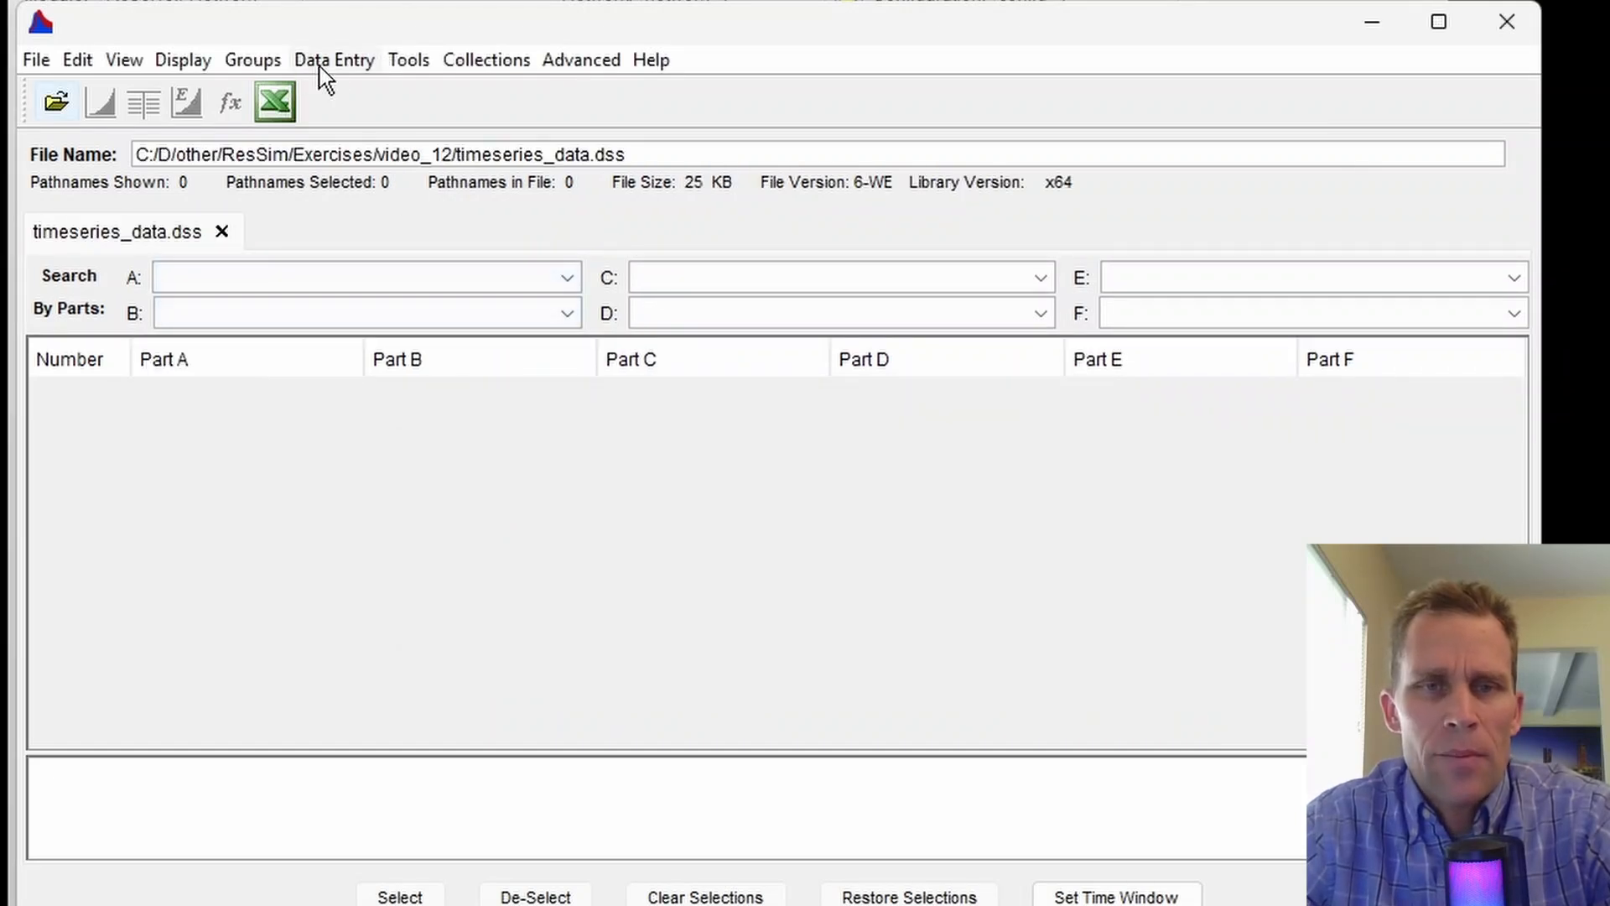
click(330, 66)
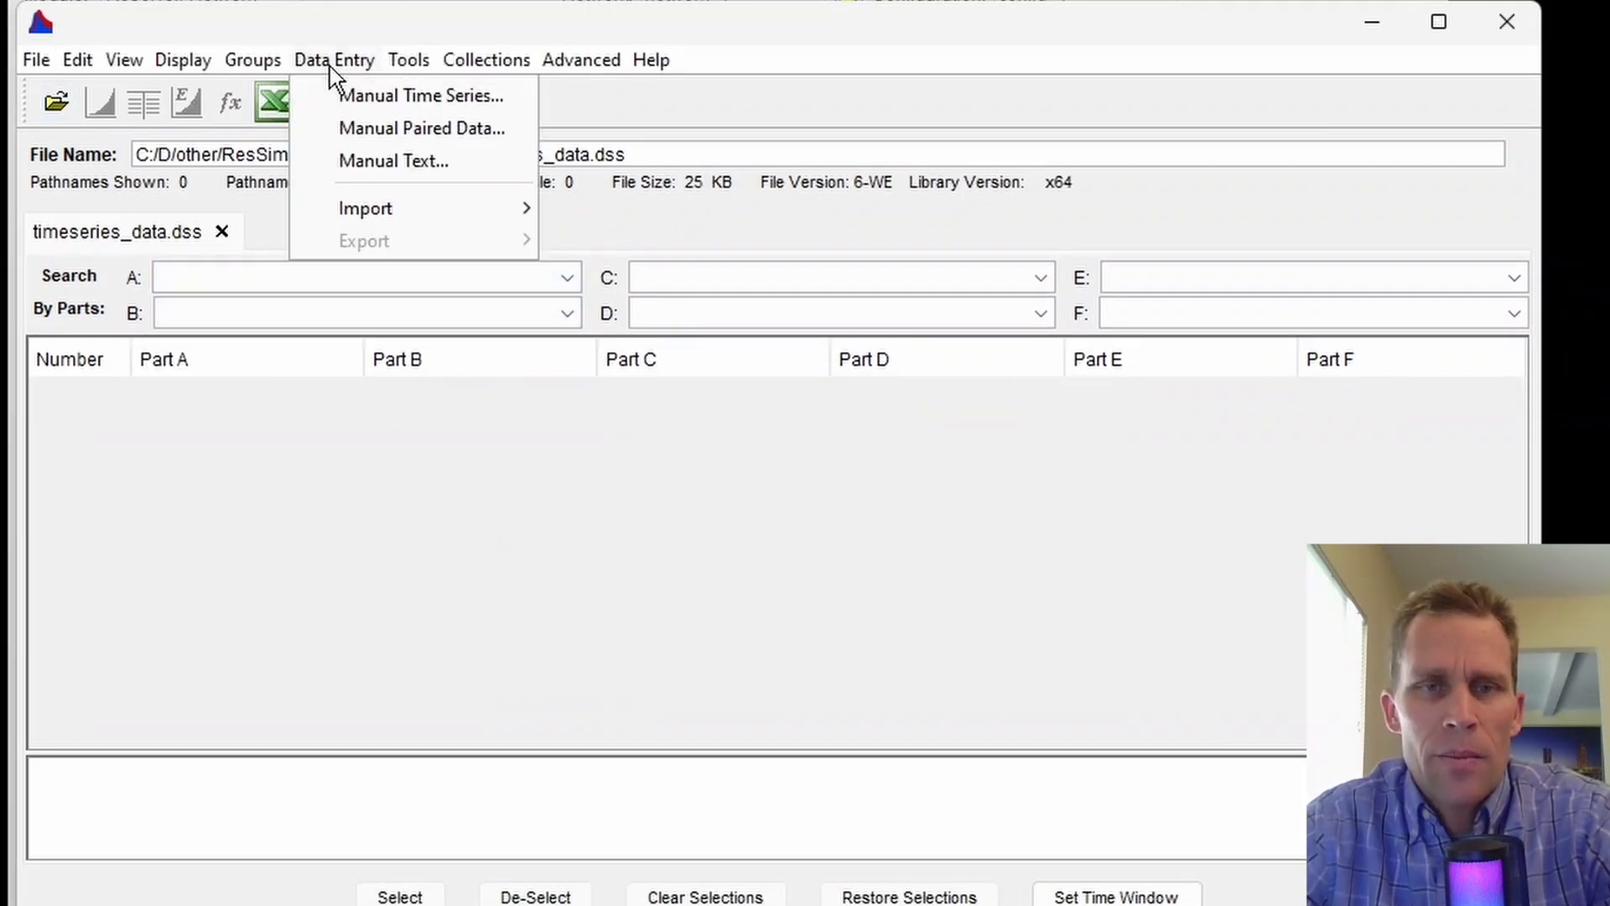
click(367, 97)
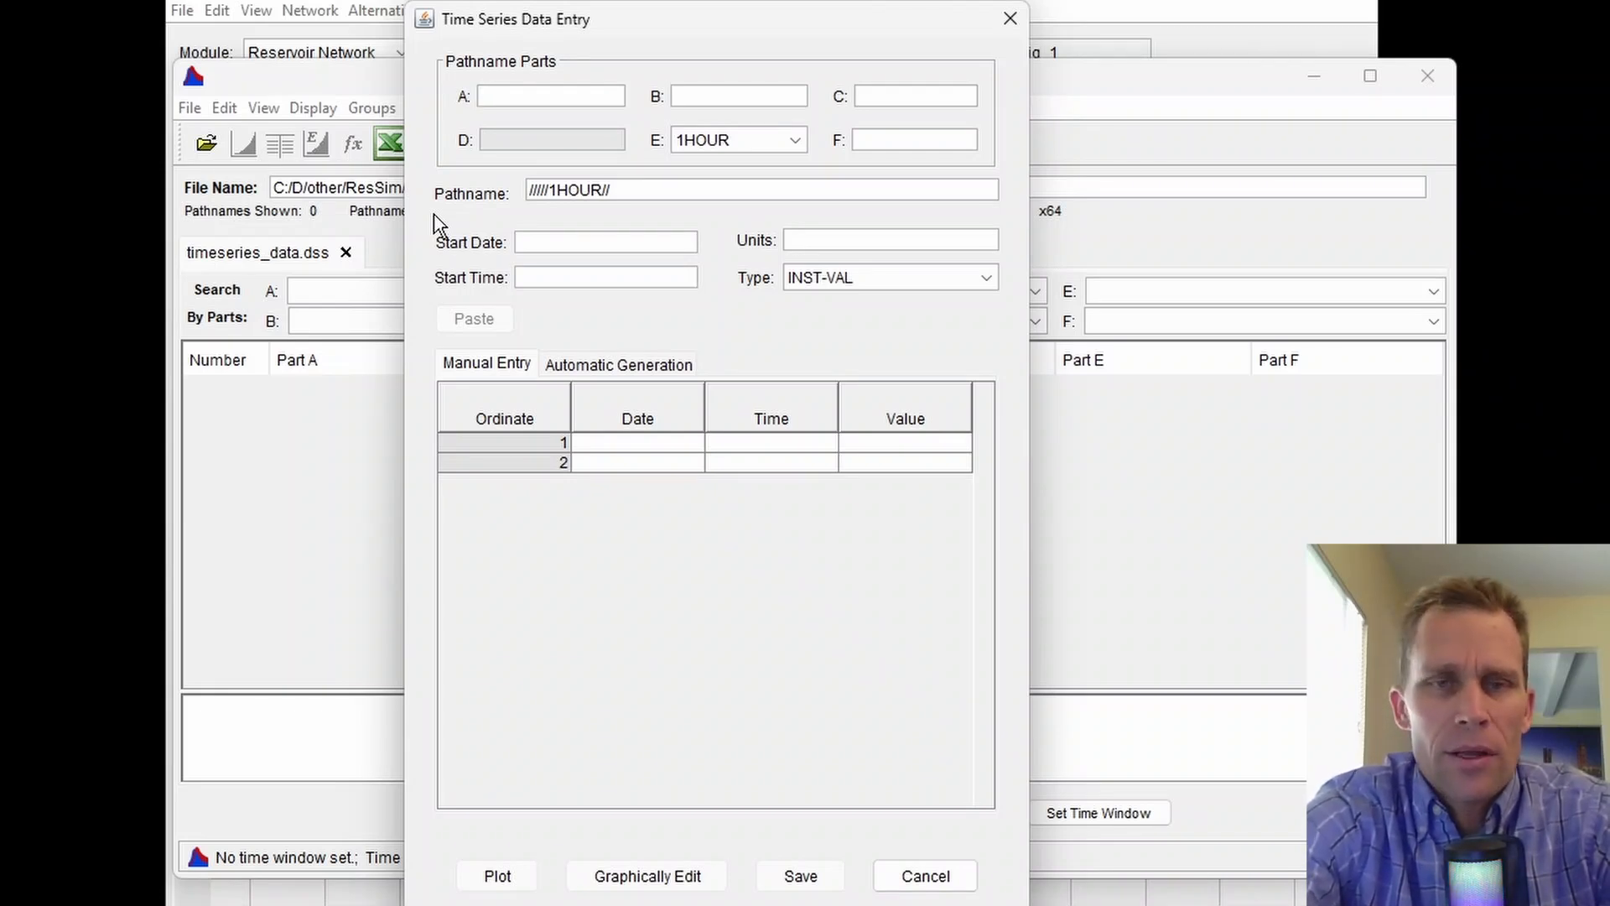
text(PROJECT)
key(Tab)
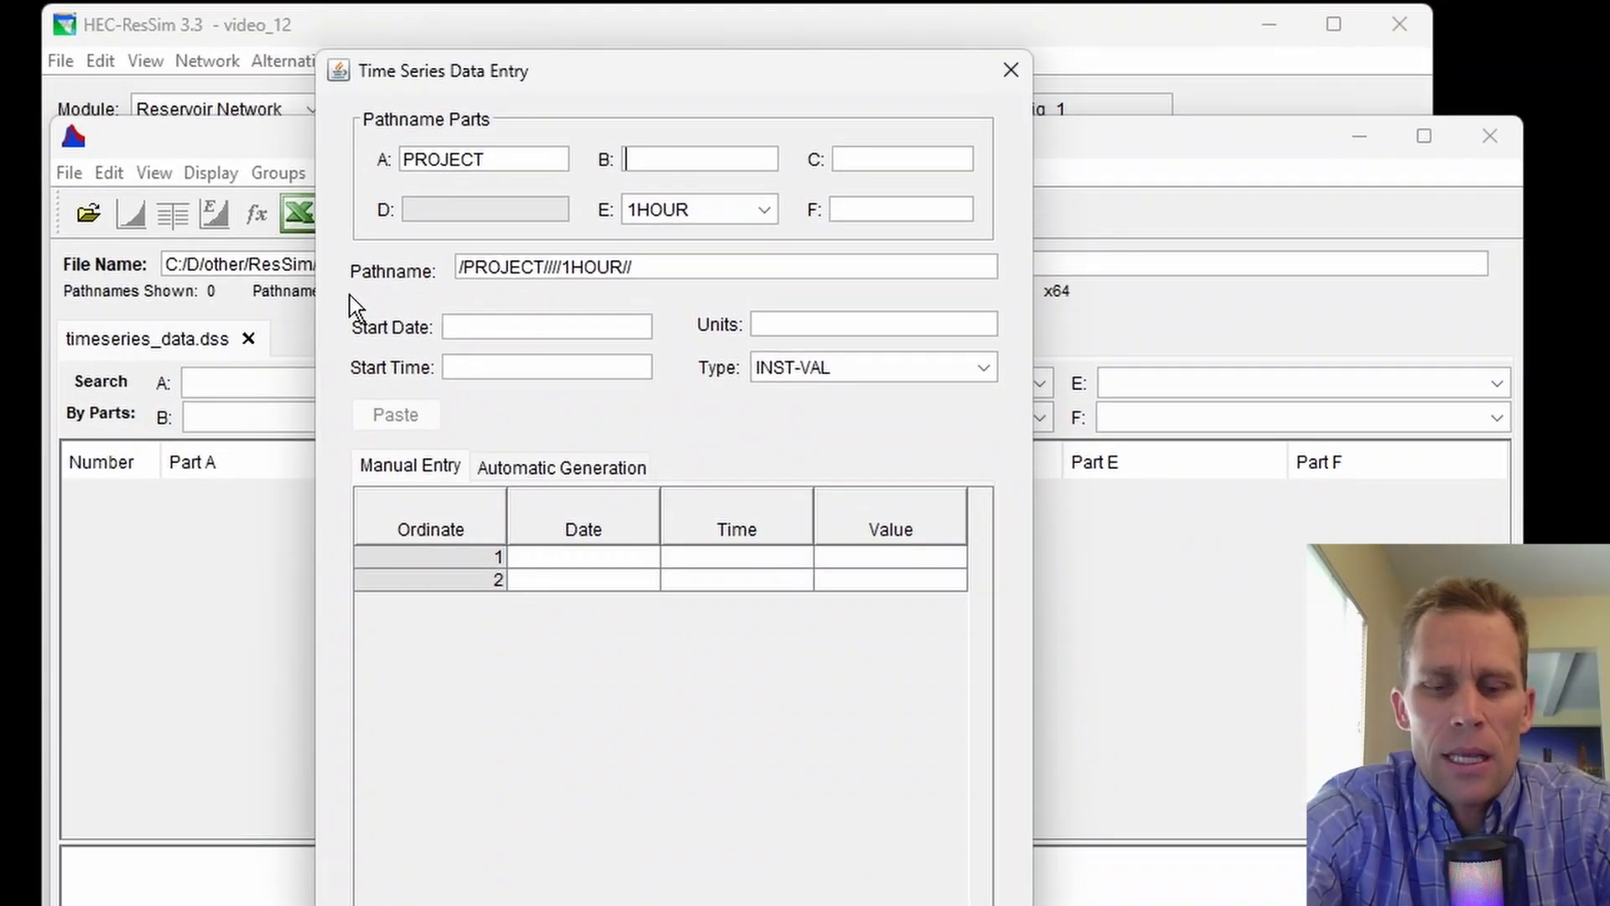
text(LOCATION)
key(Tab)
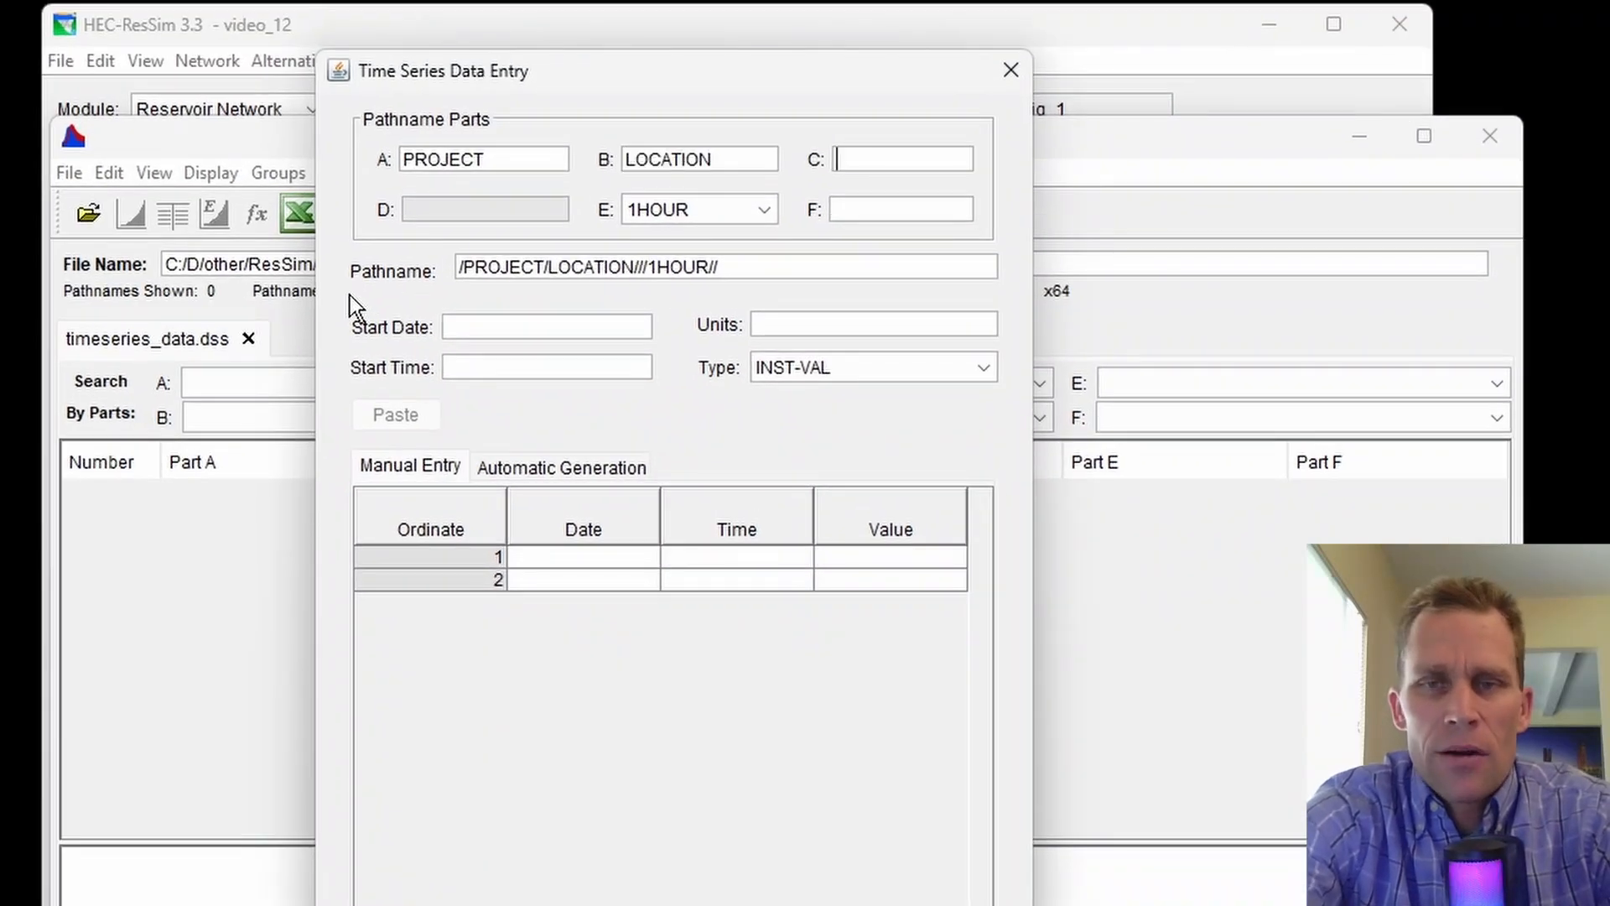
text(FLOW)
key(Tab)
key(Tab)
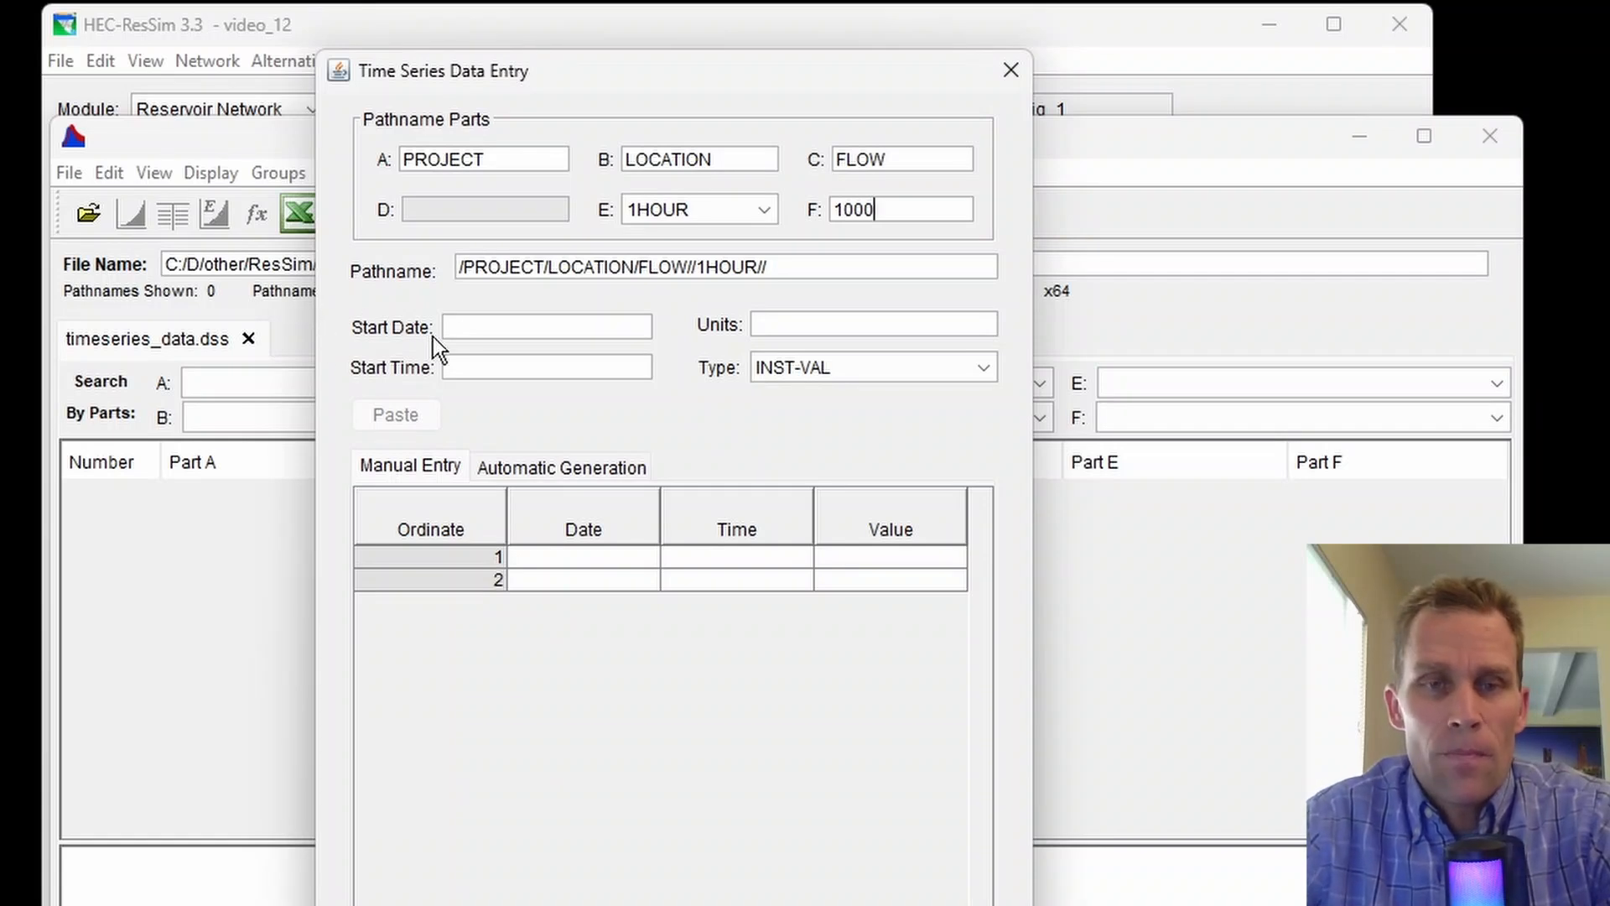
Step: Set the record's start to 01MAR2024 at 0100, with units CFS and type INST-VAL
click(489, 317)
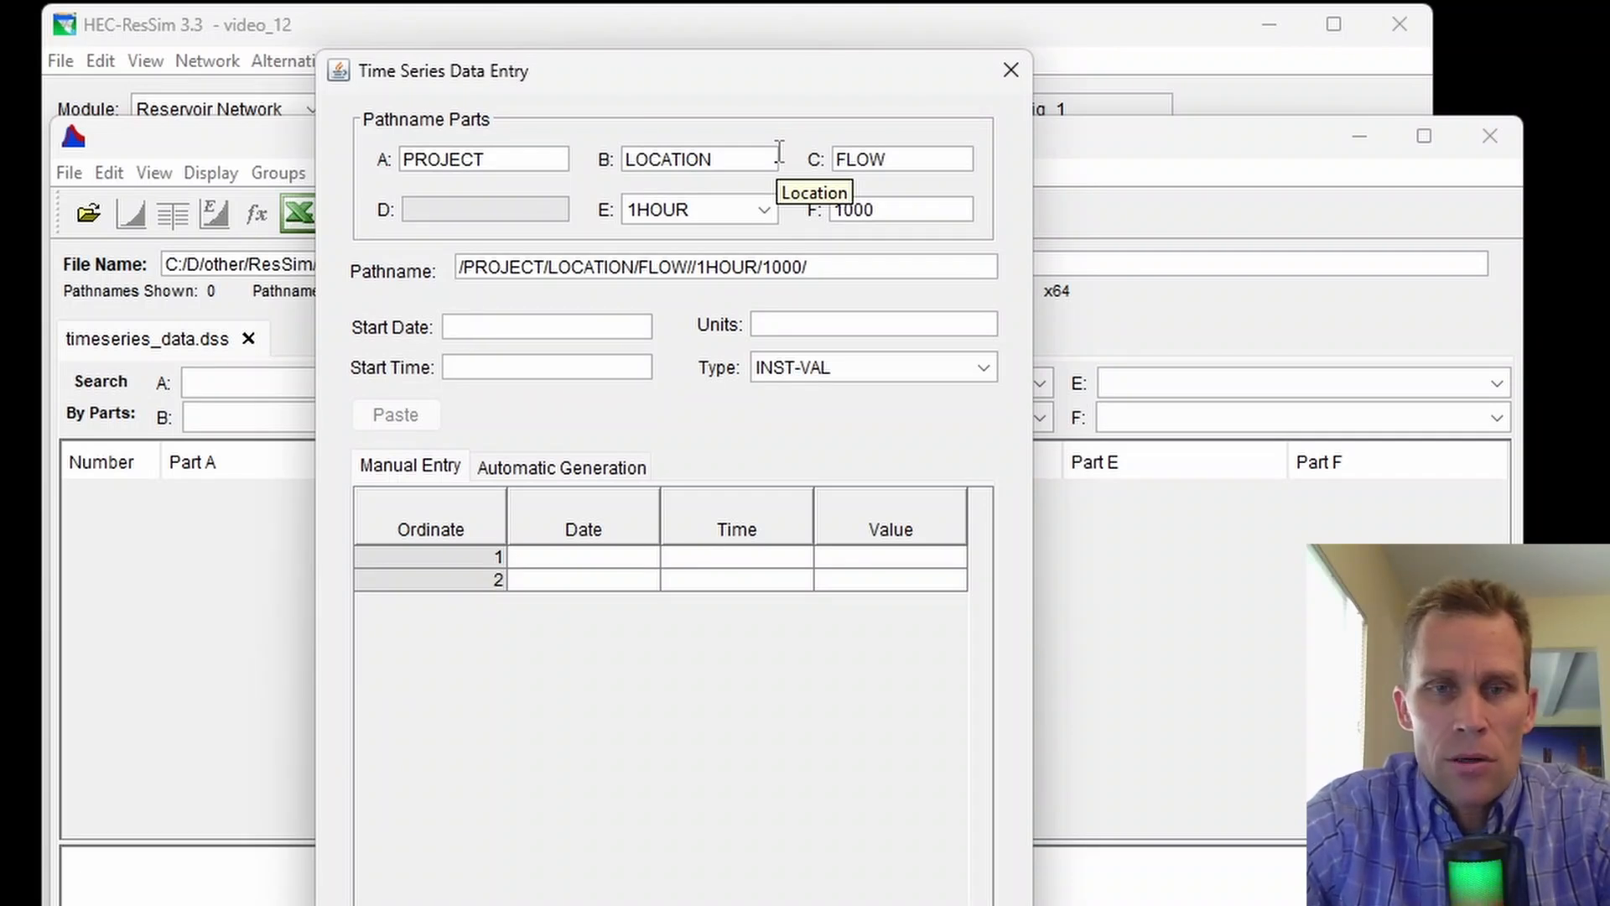
text(MAR2024)
key(Tab)
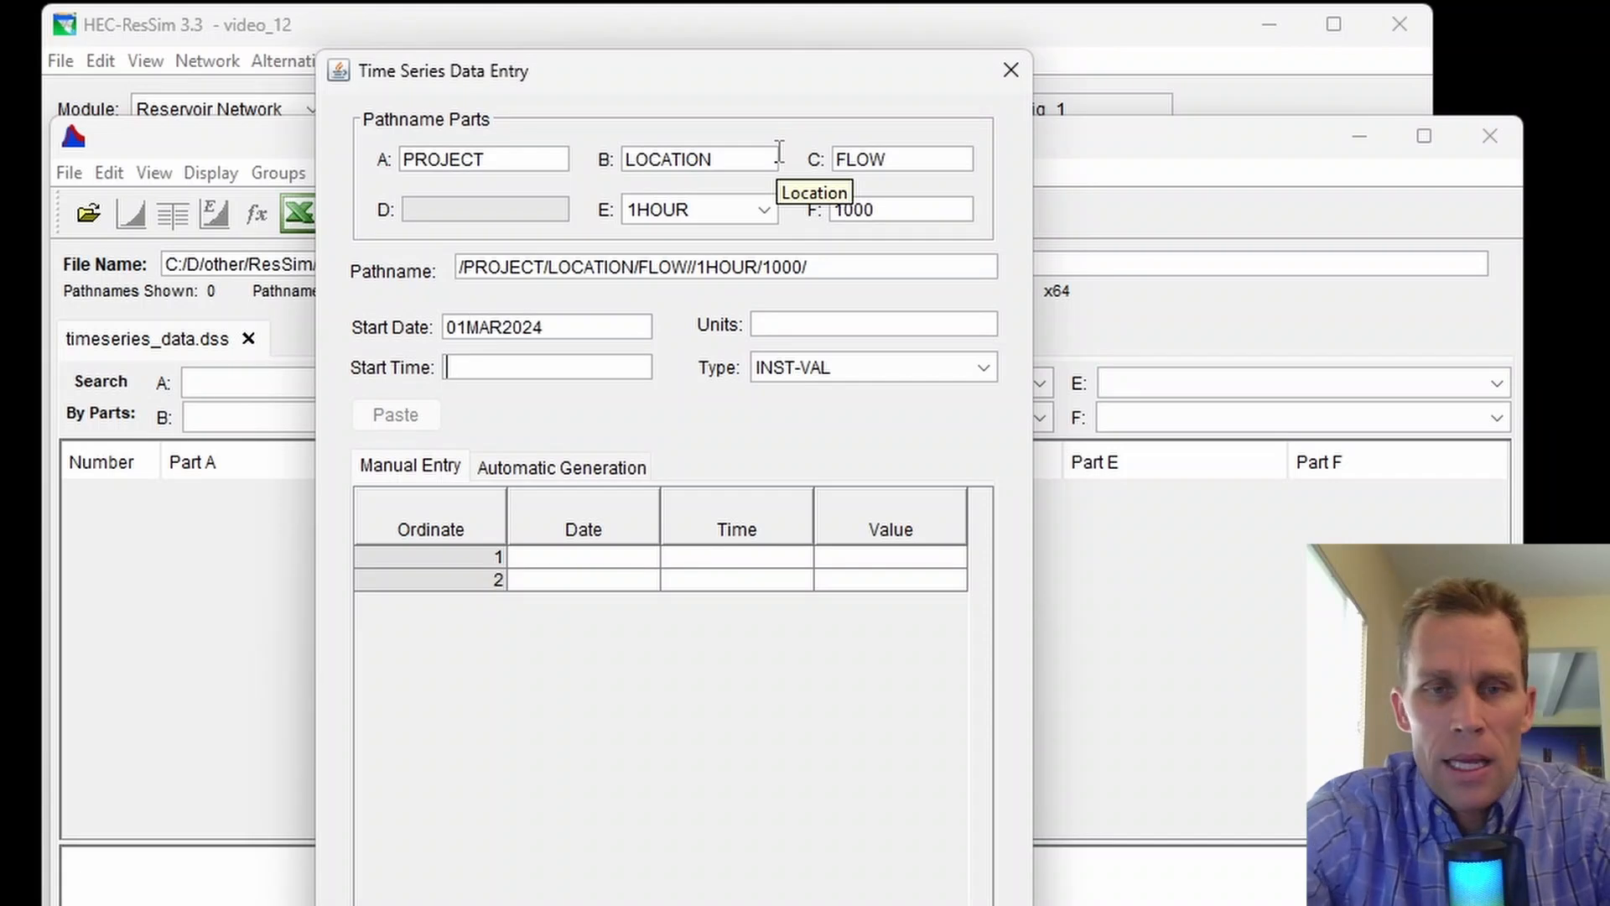
key(Tab)
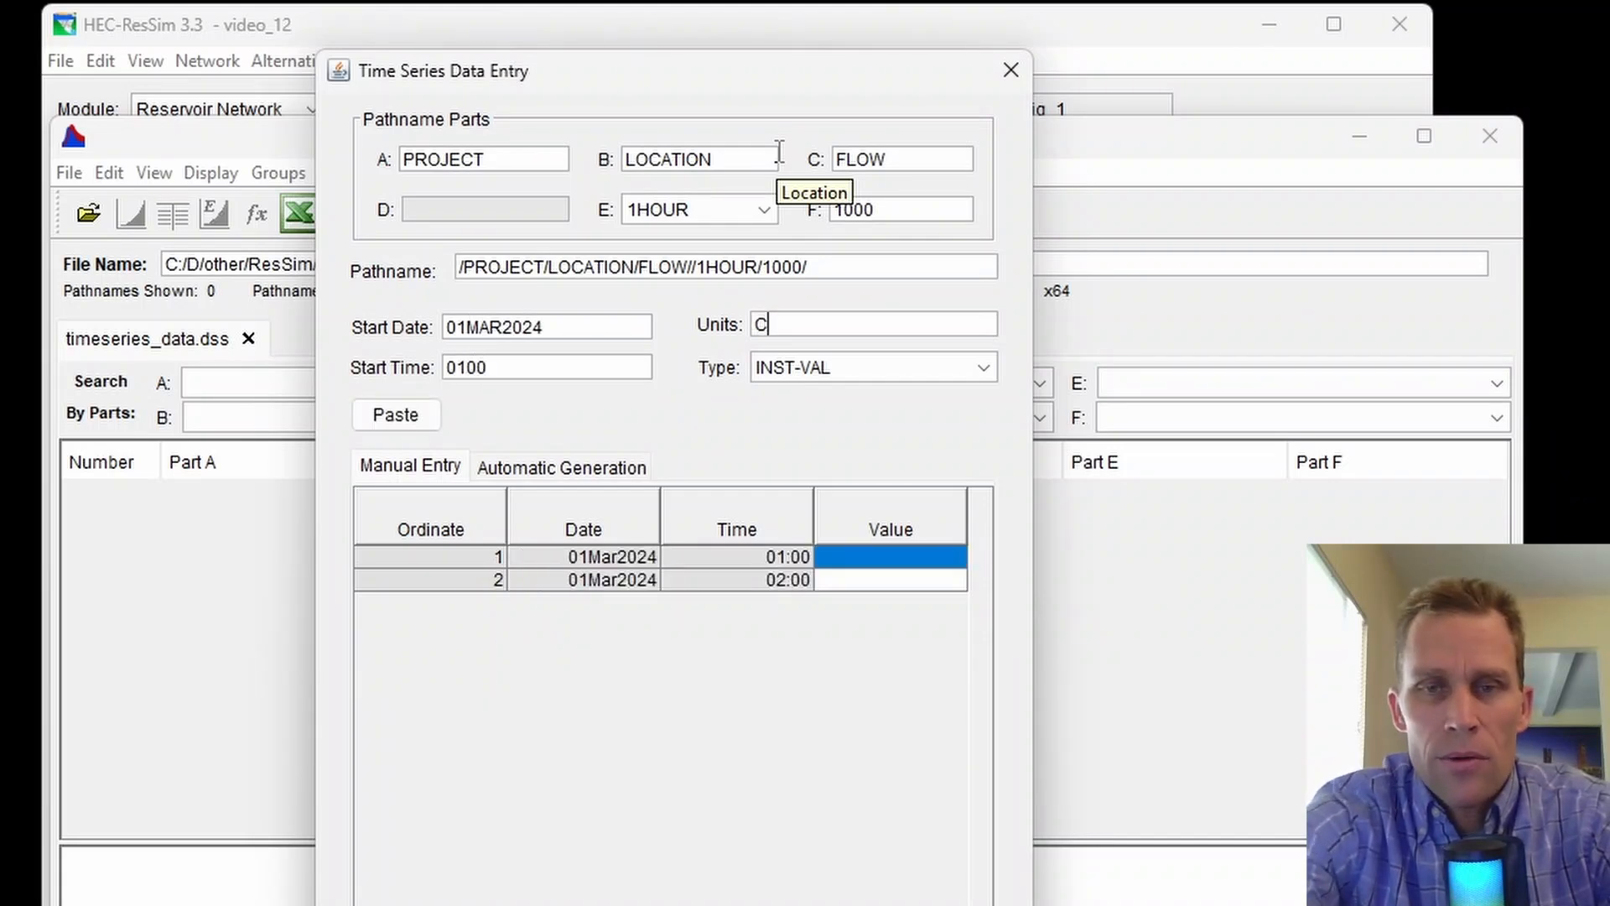
key(Tab)
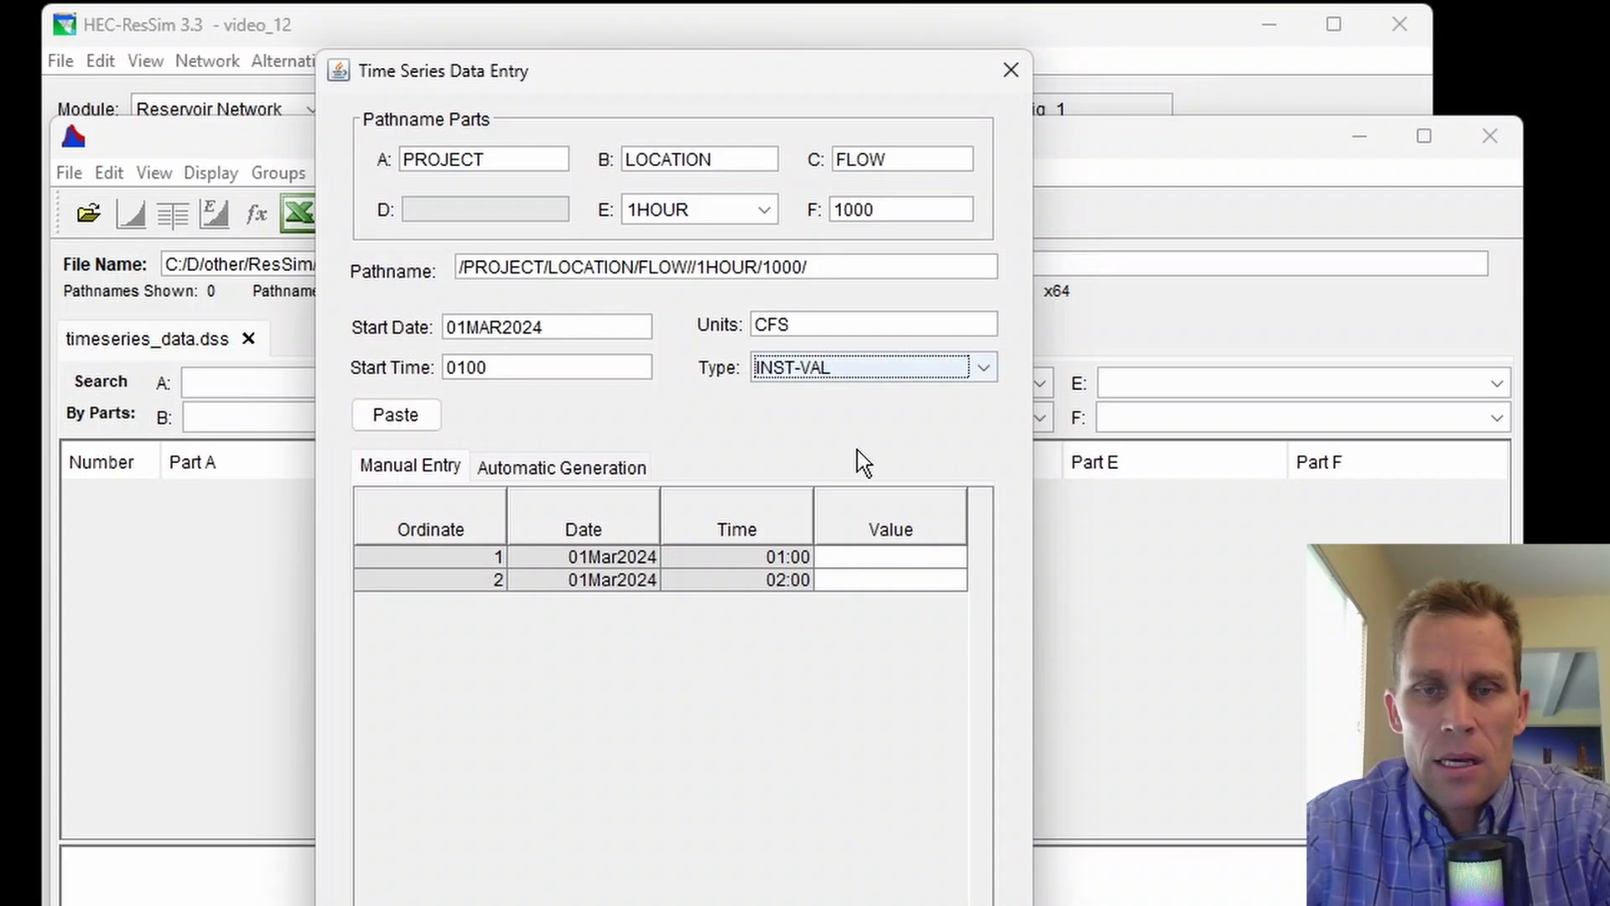
Step: Automatically generate the hourly flow values through 31MAR2024 at 2400, using a fill value of 1000
click(546, 473)
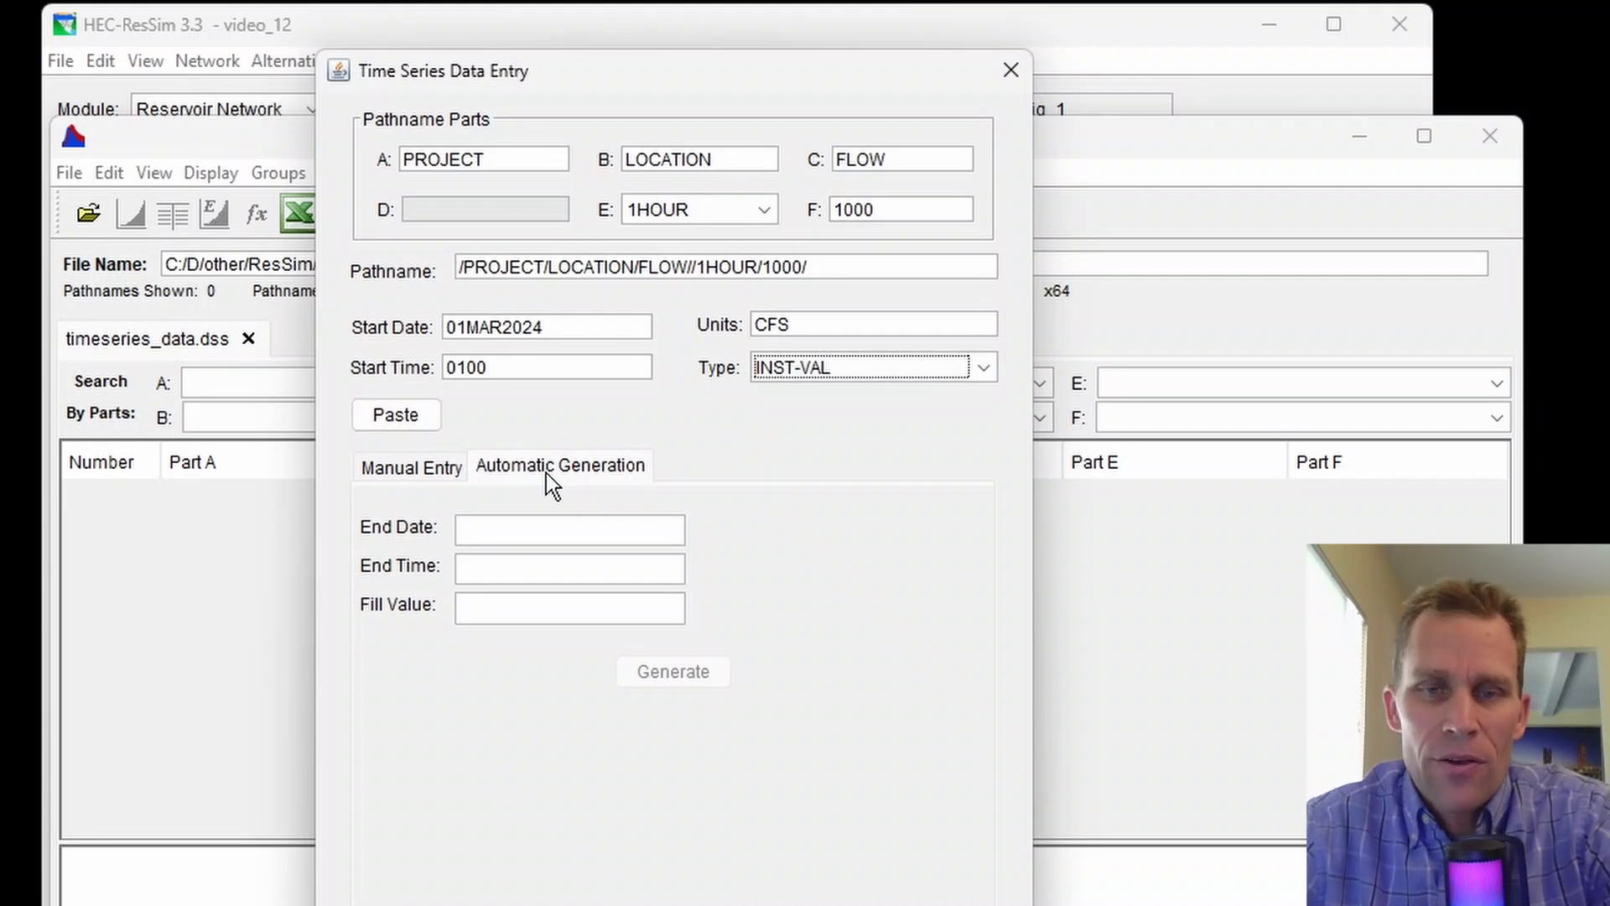
click(533, 597)
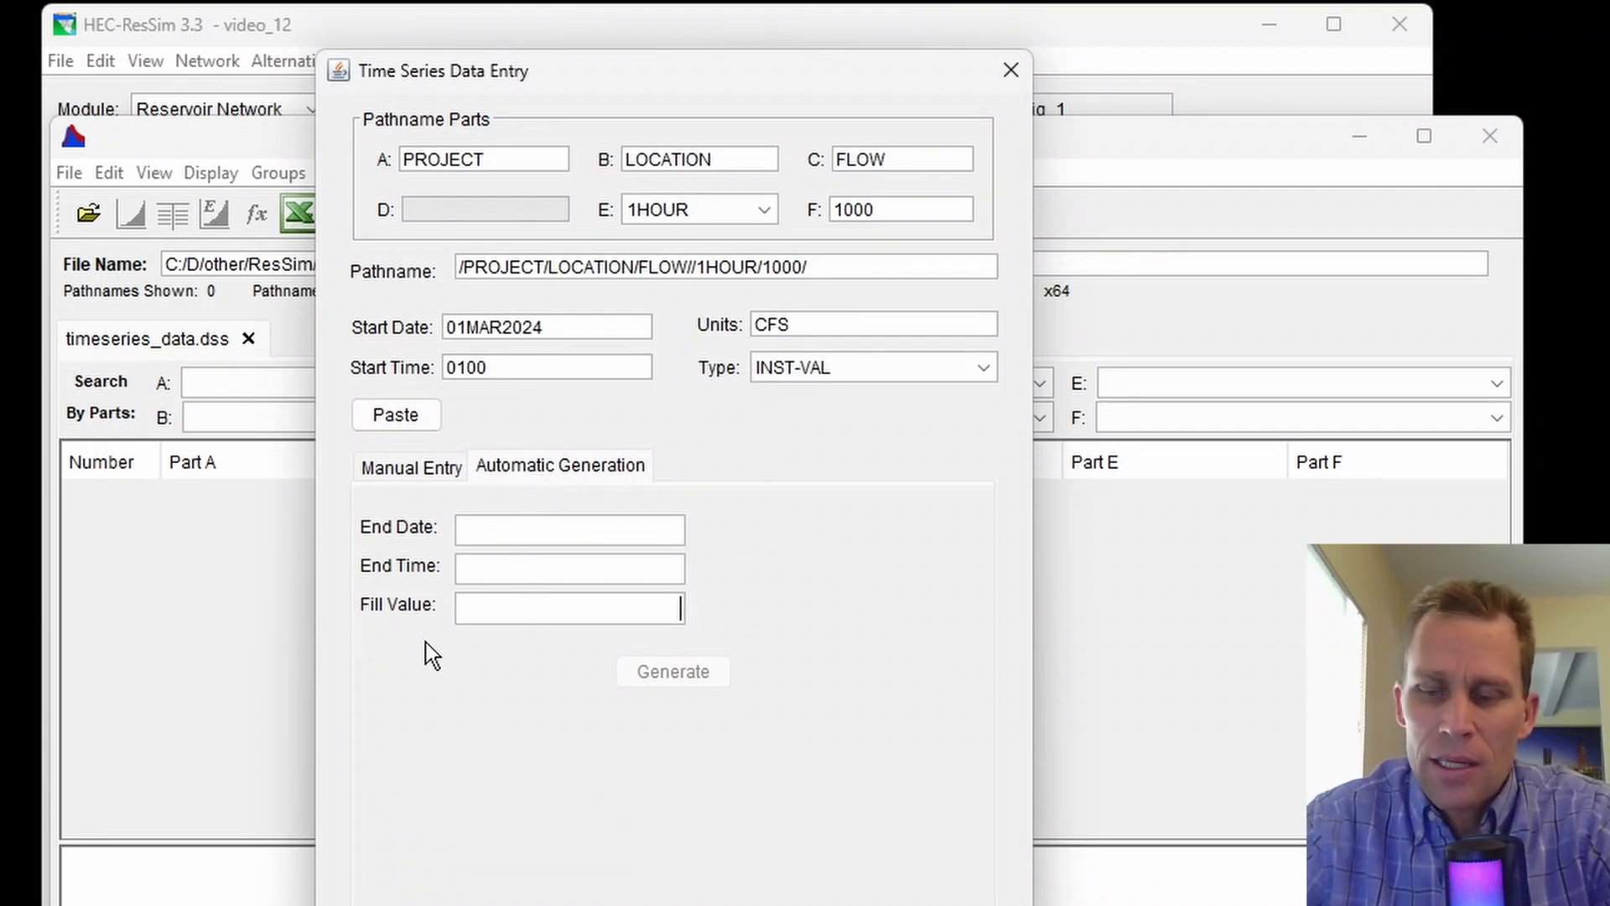
text(1000)
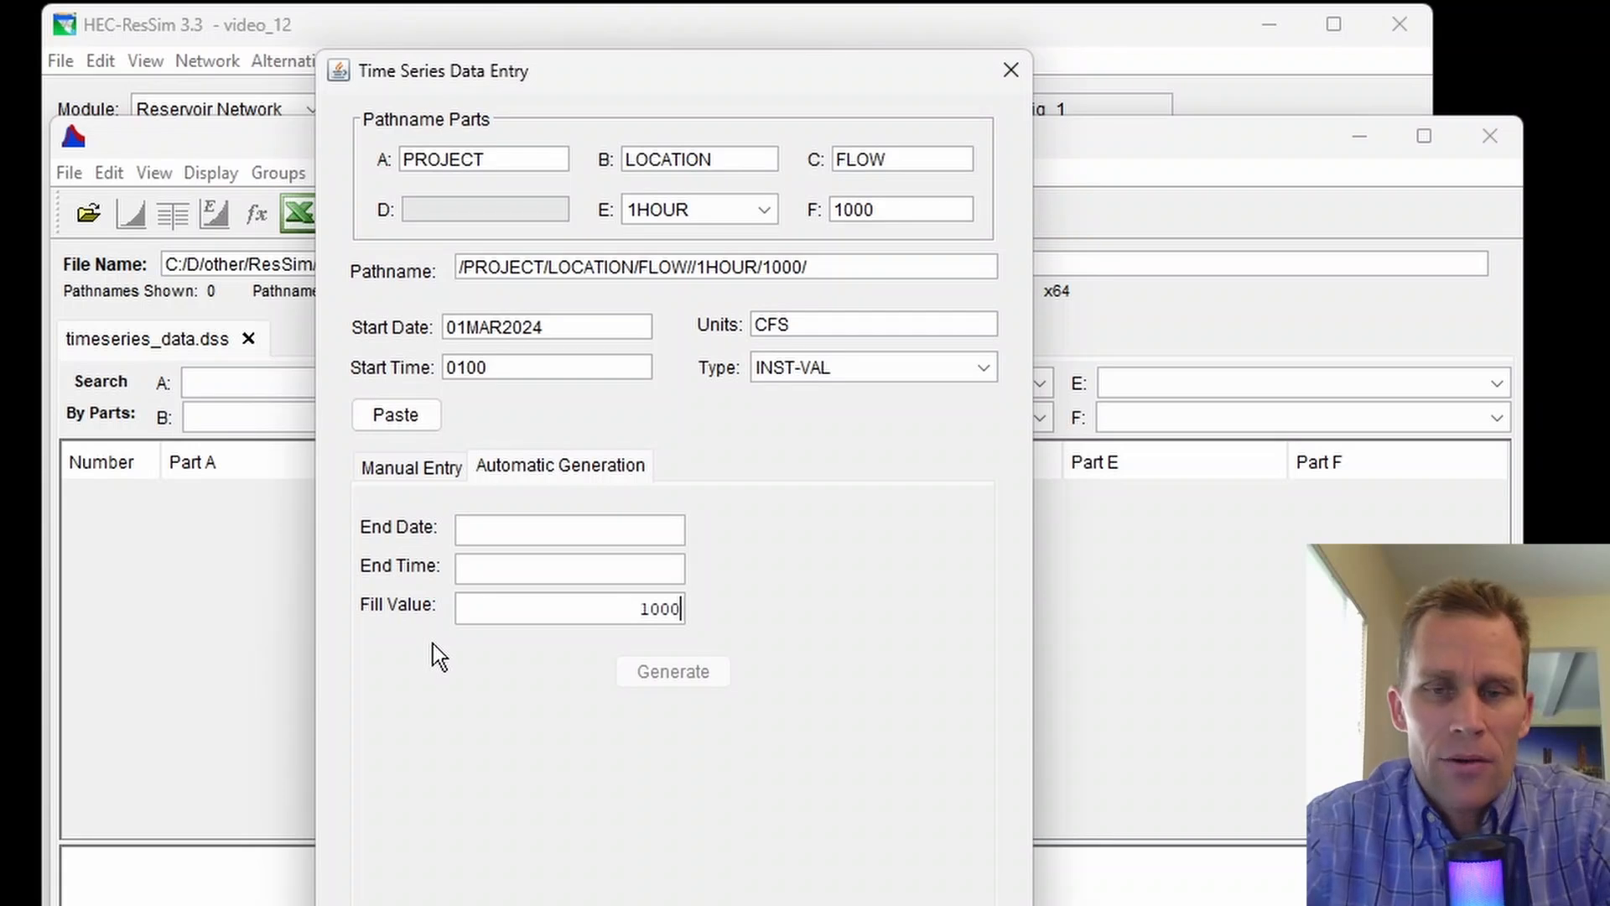
click(506, 537)
text(31MAR)
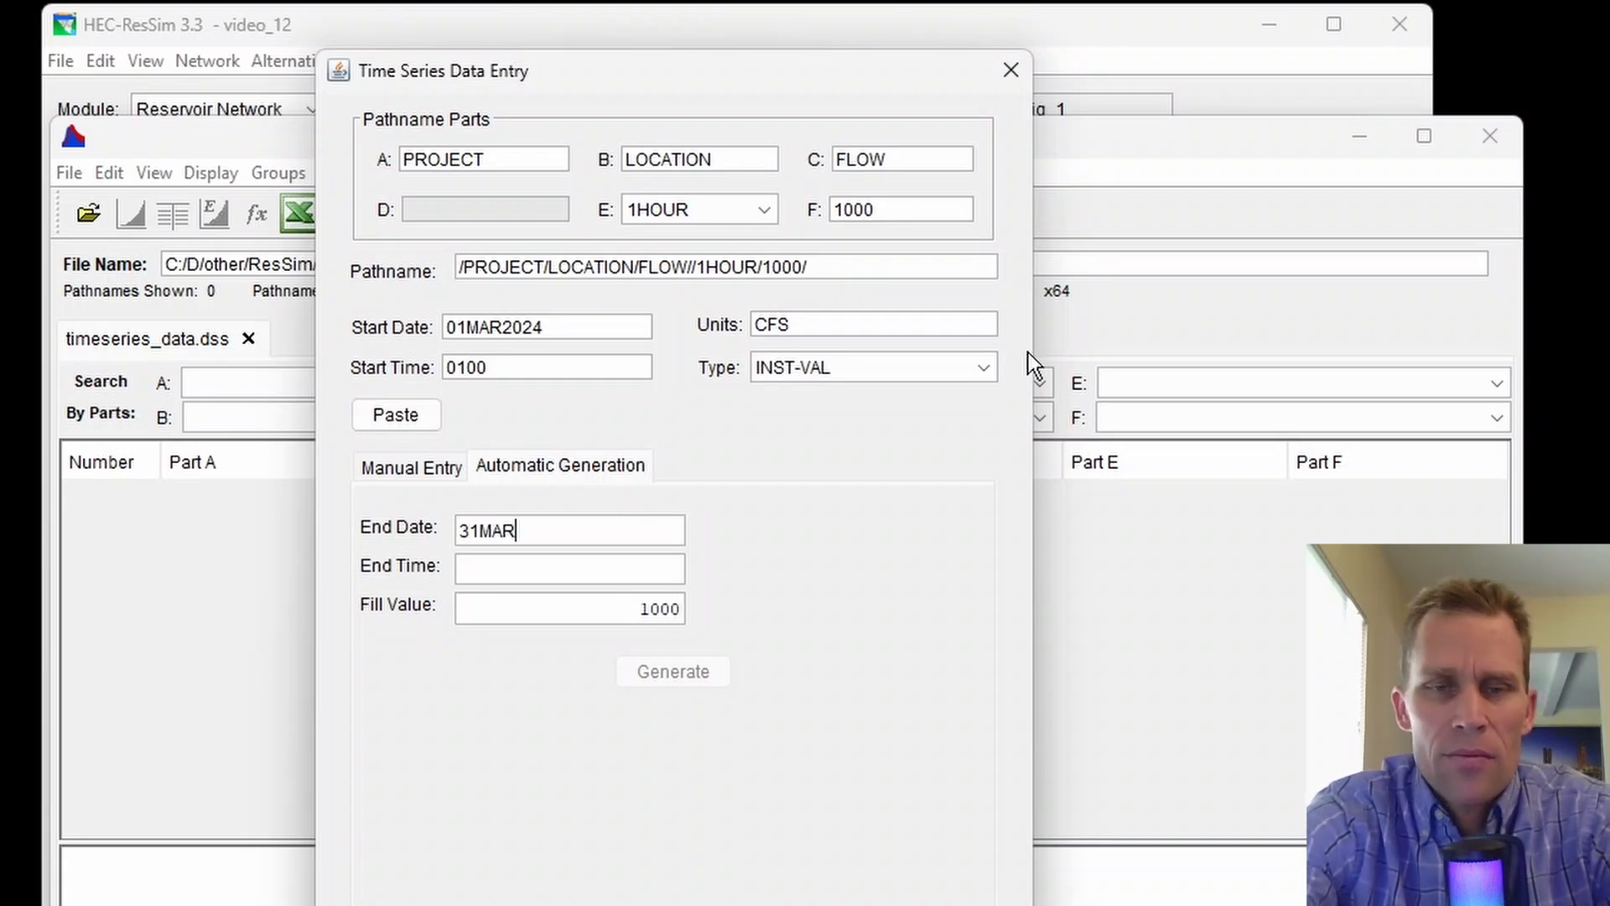
text(2024)
key(Tab)
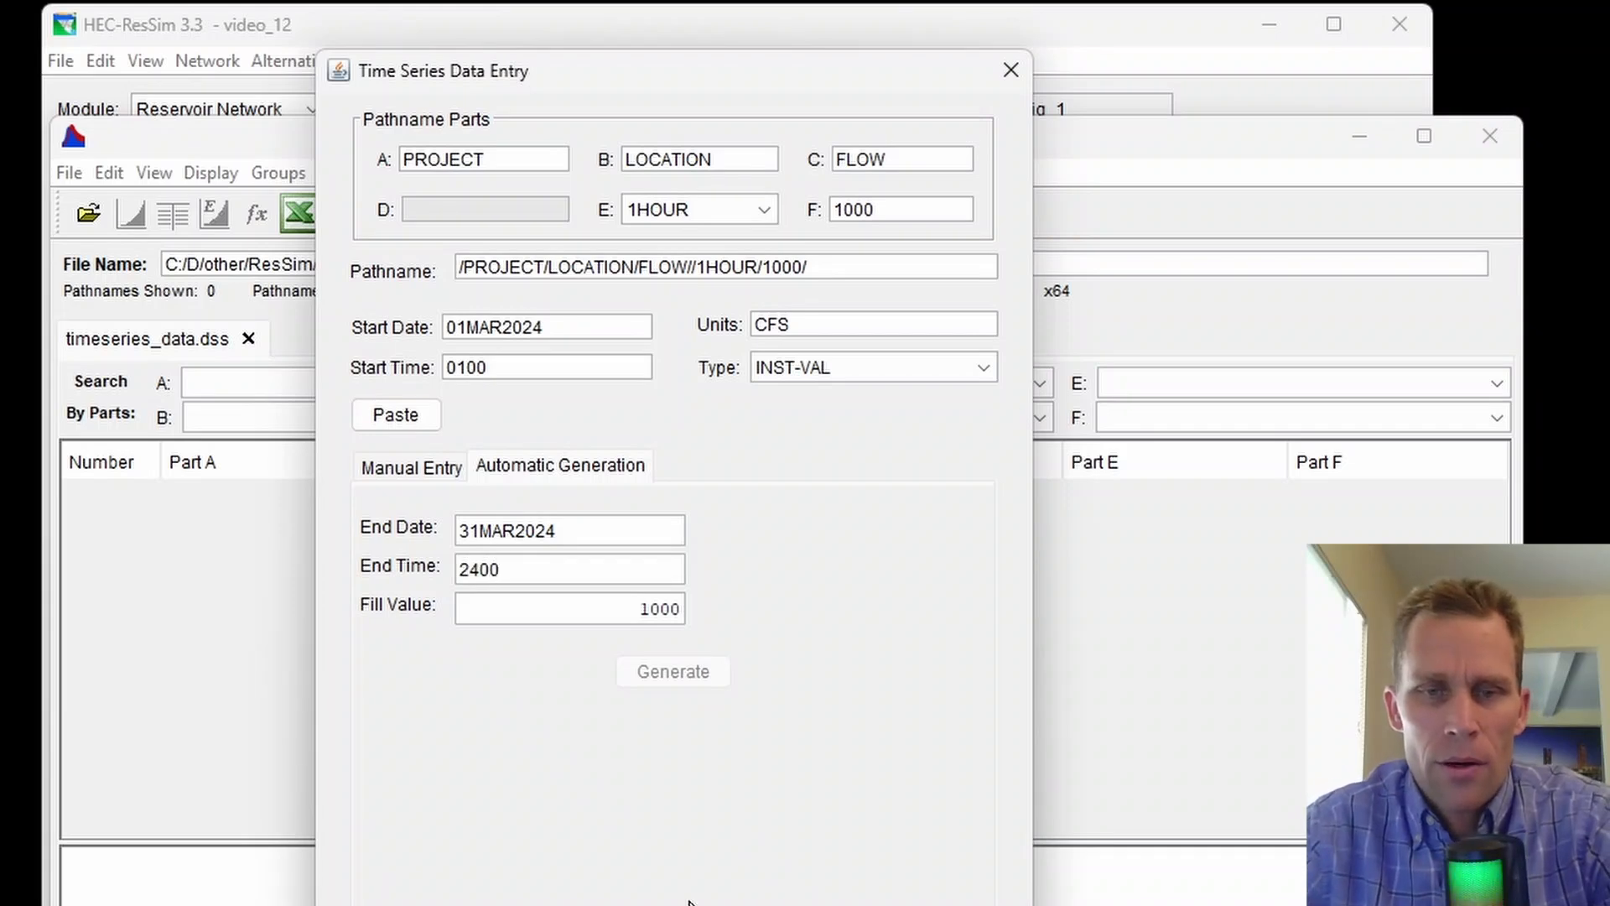
key(Tab)
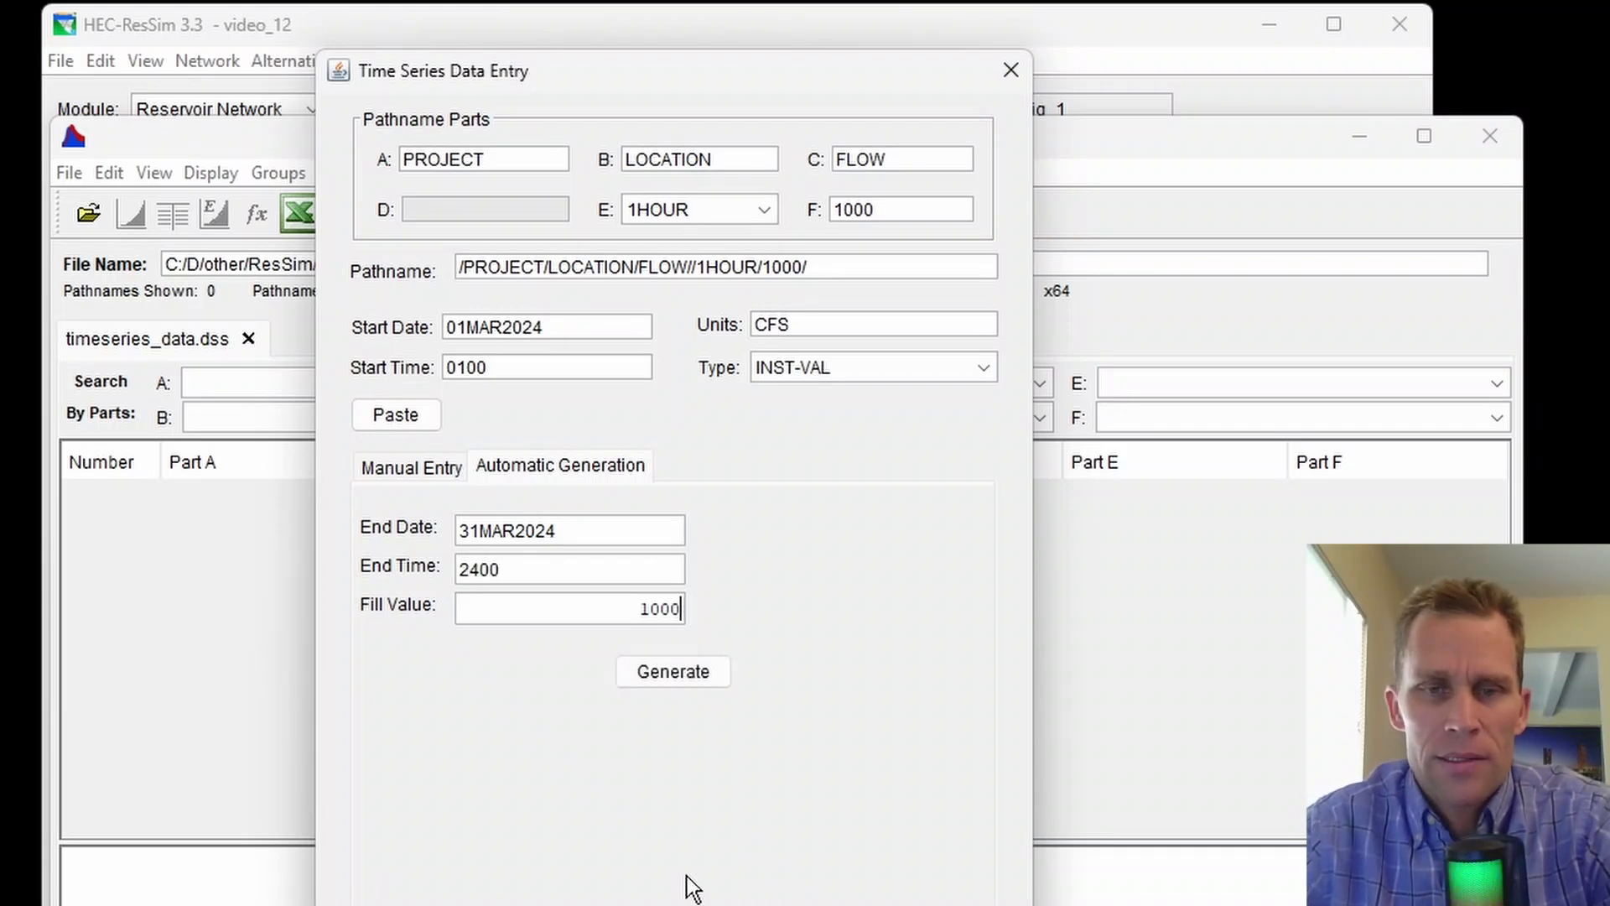
click(647, 673)
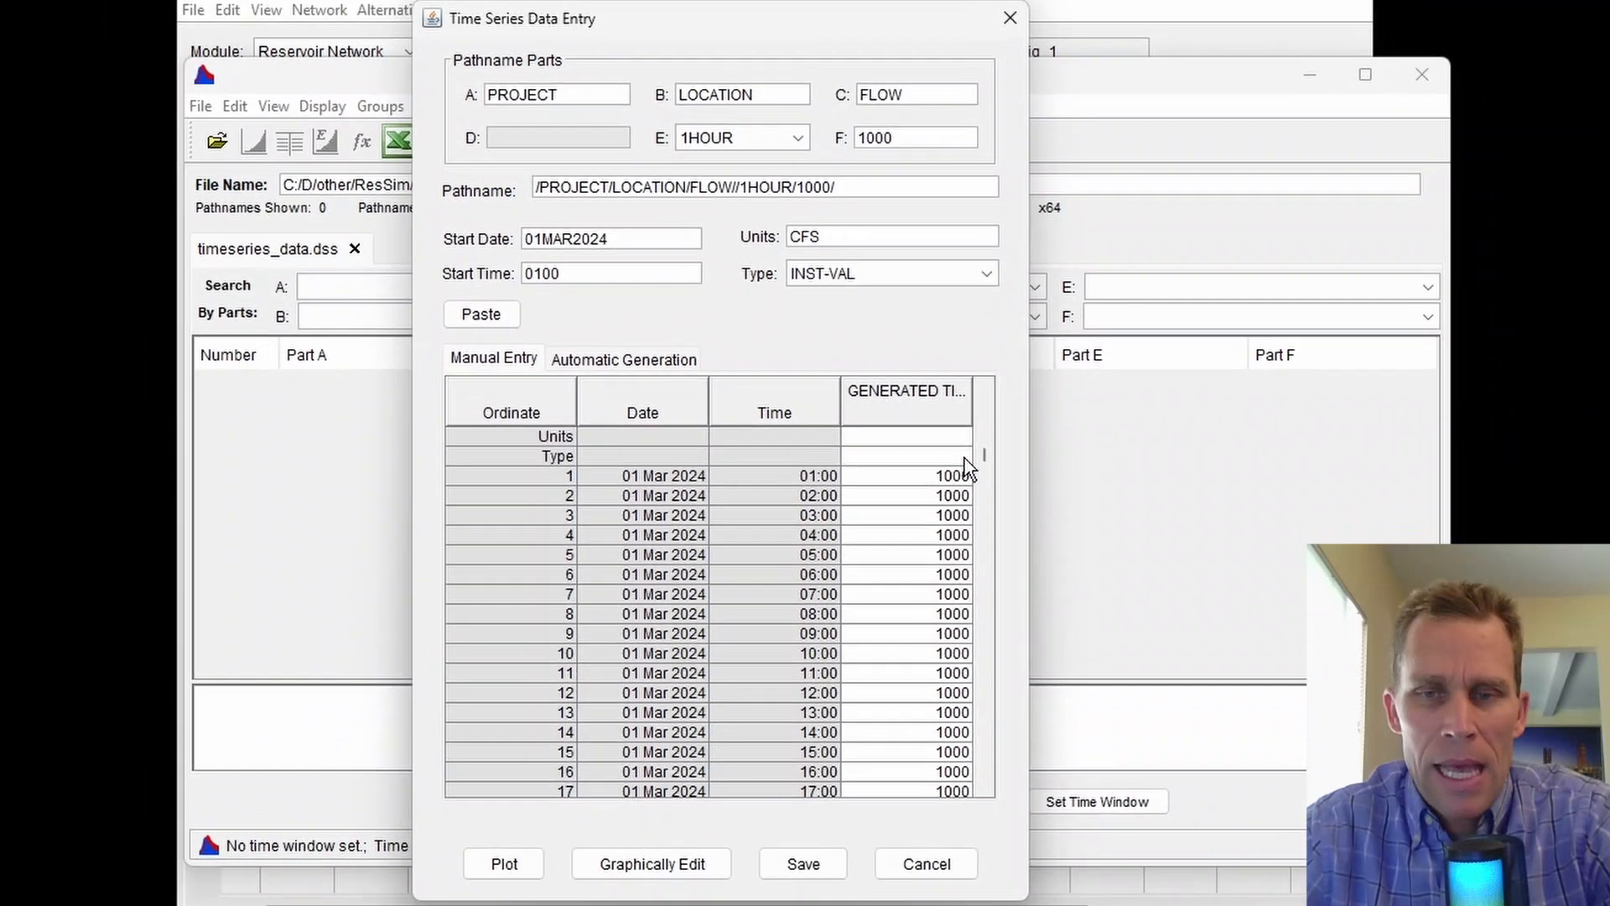
Step: Check the generated ordinates and save the time series to the DSS file
drag(986, 457, 990, 676)
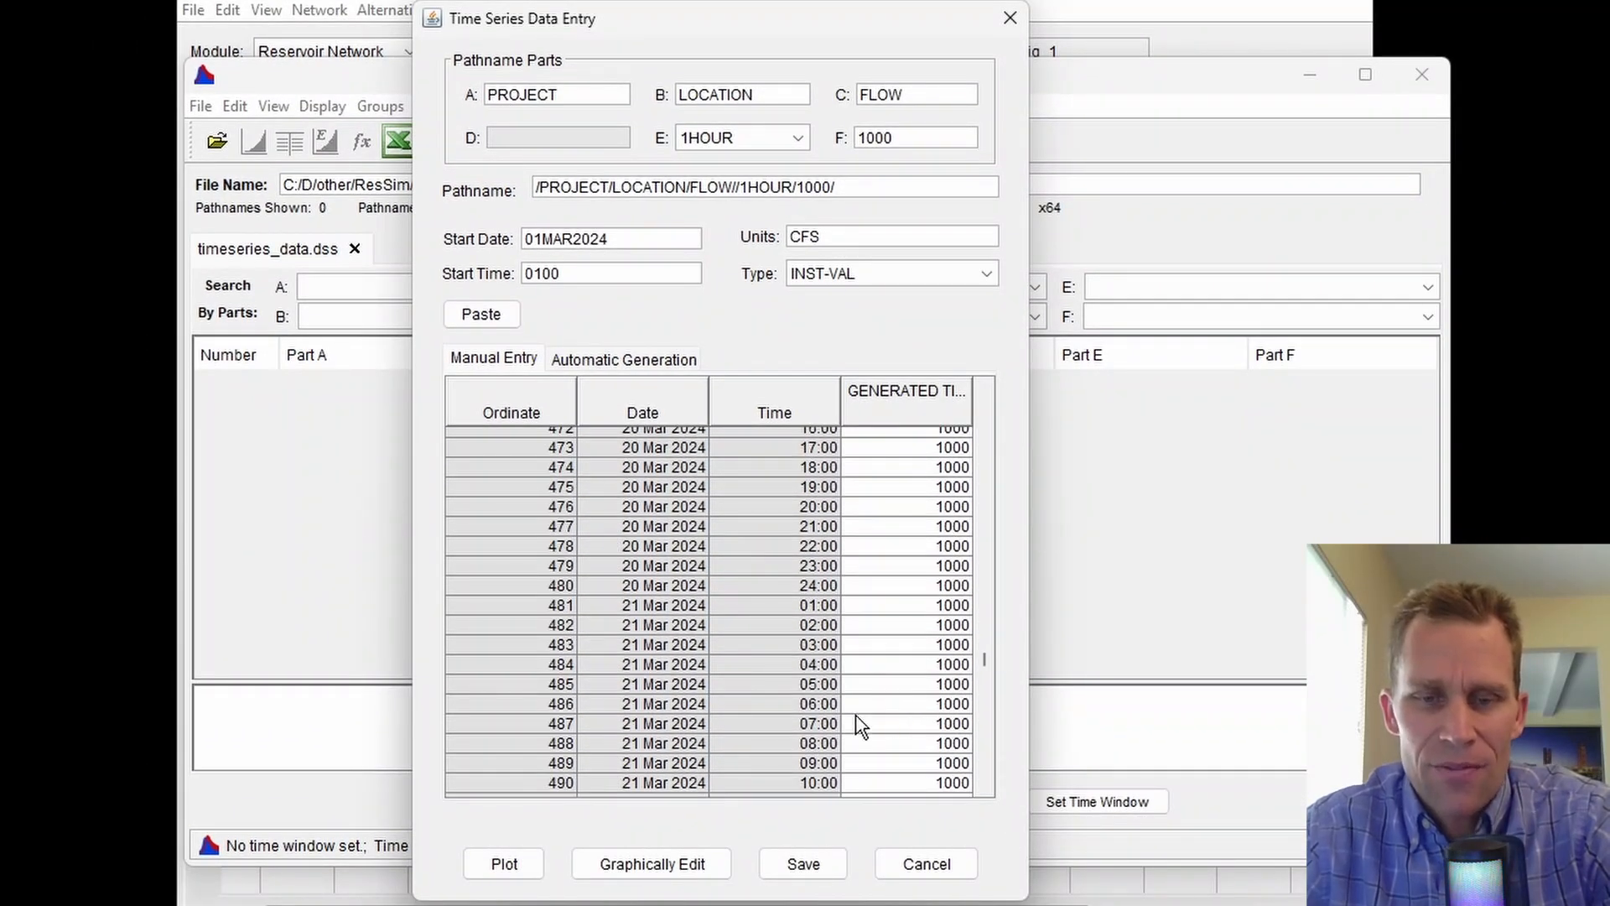
click(808, 868)
click(772, 457)
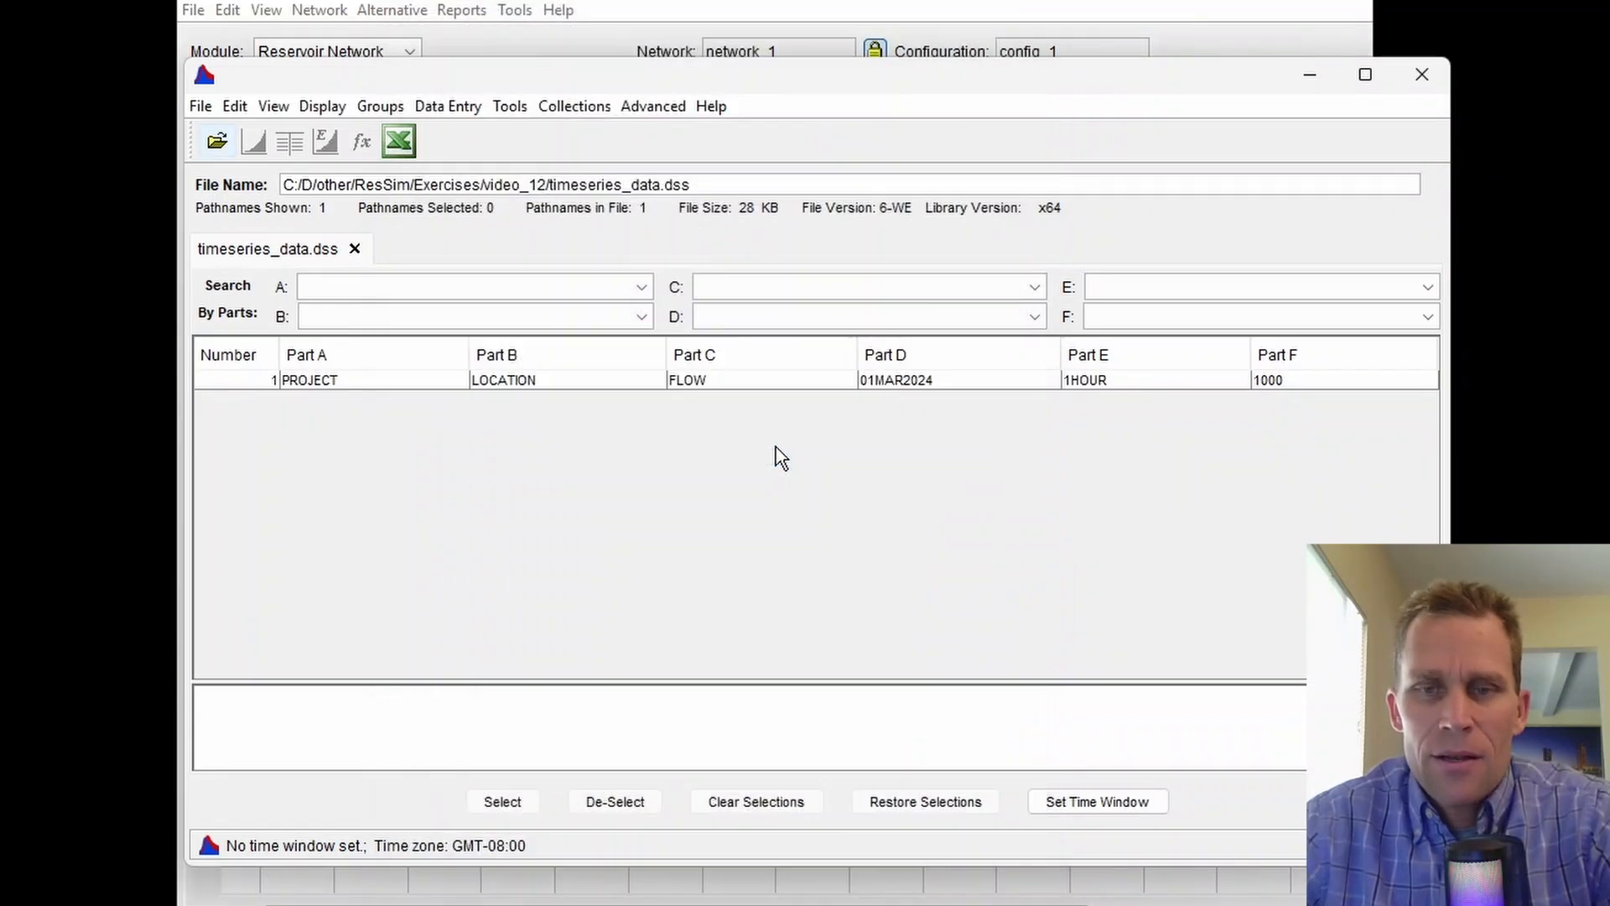
Step: Plot the saved FLOW record to check it, and close the plot and HEC-DSSVue
click(702, 382)
click(253, 141)
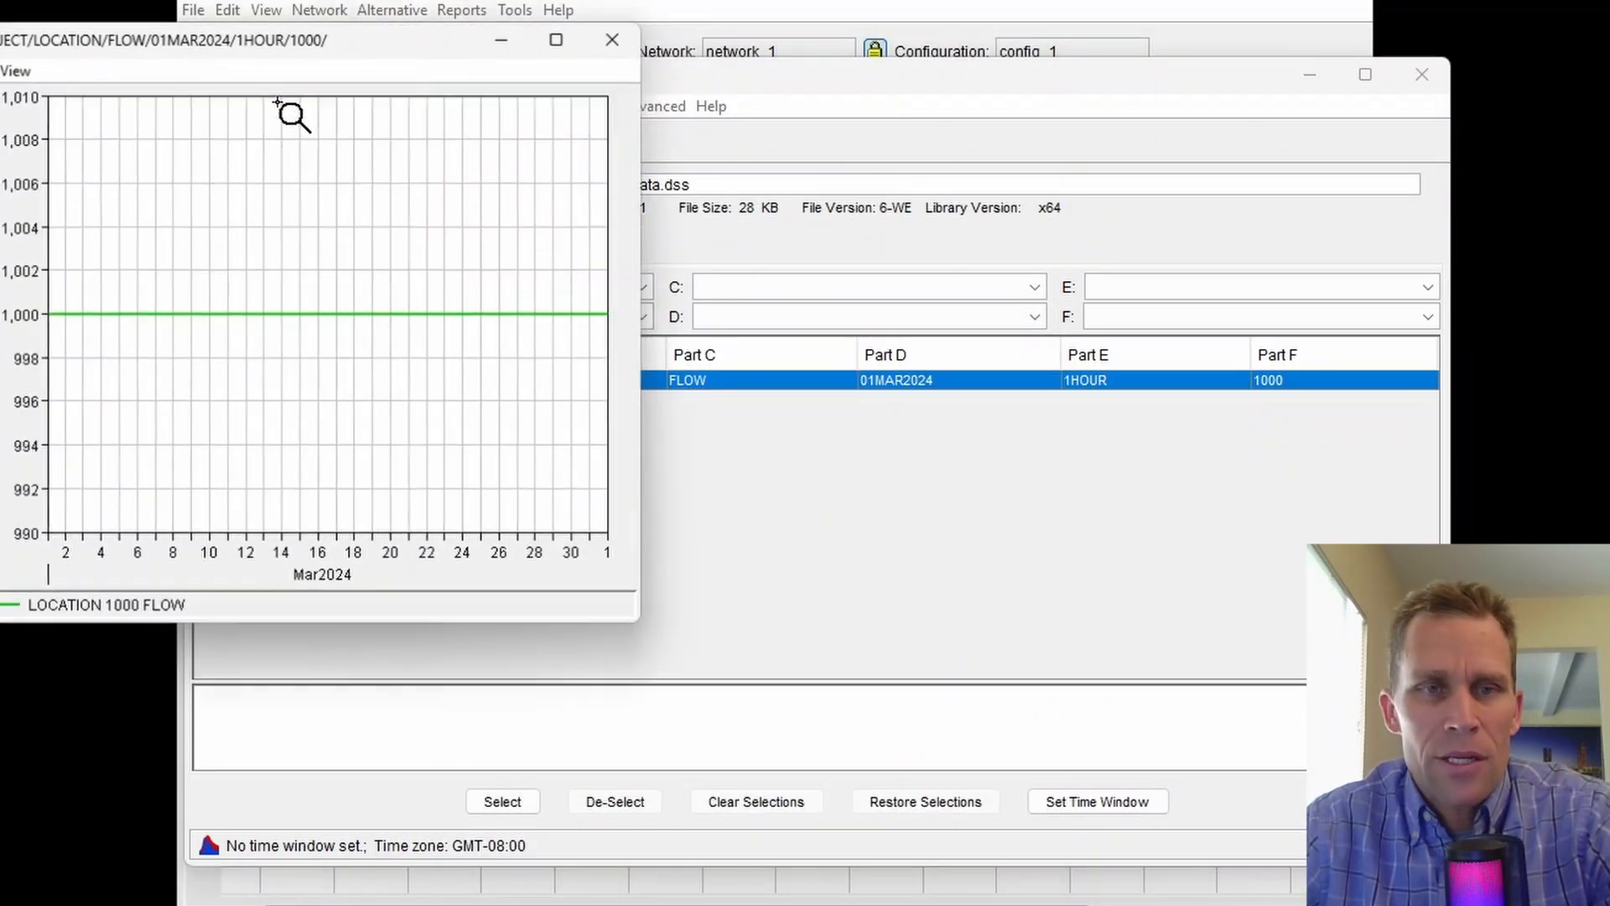
drag(314, 48, 665, 110)
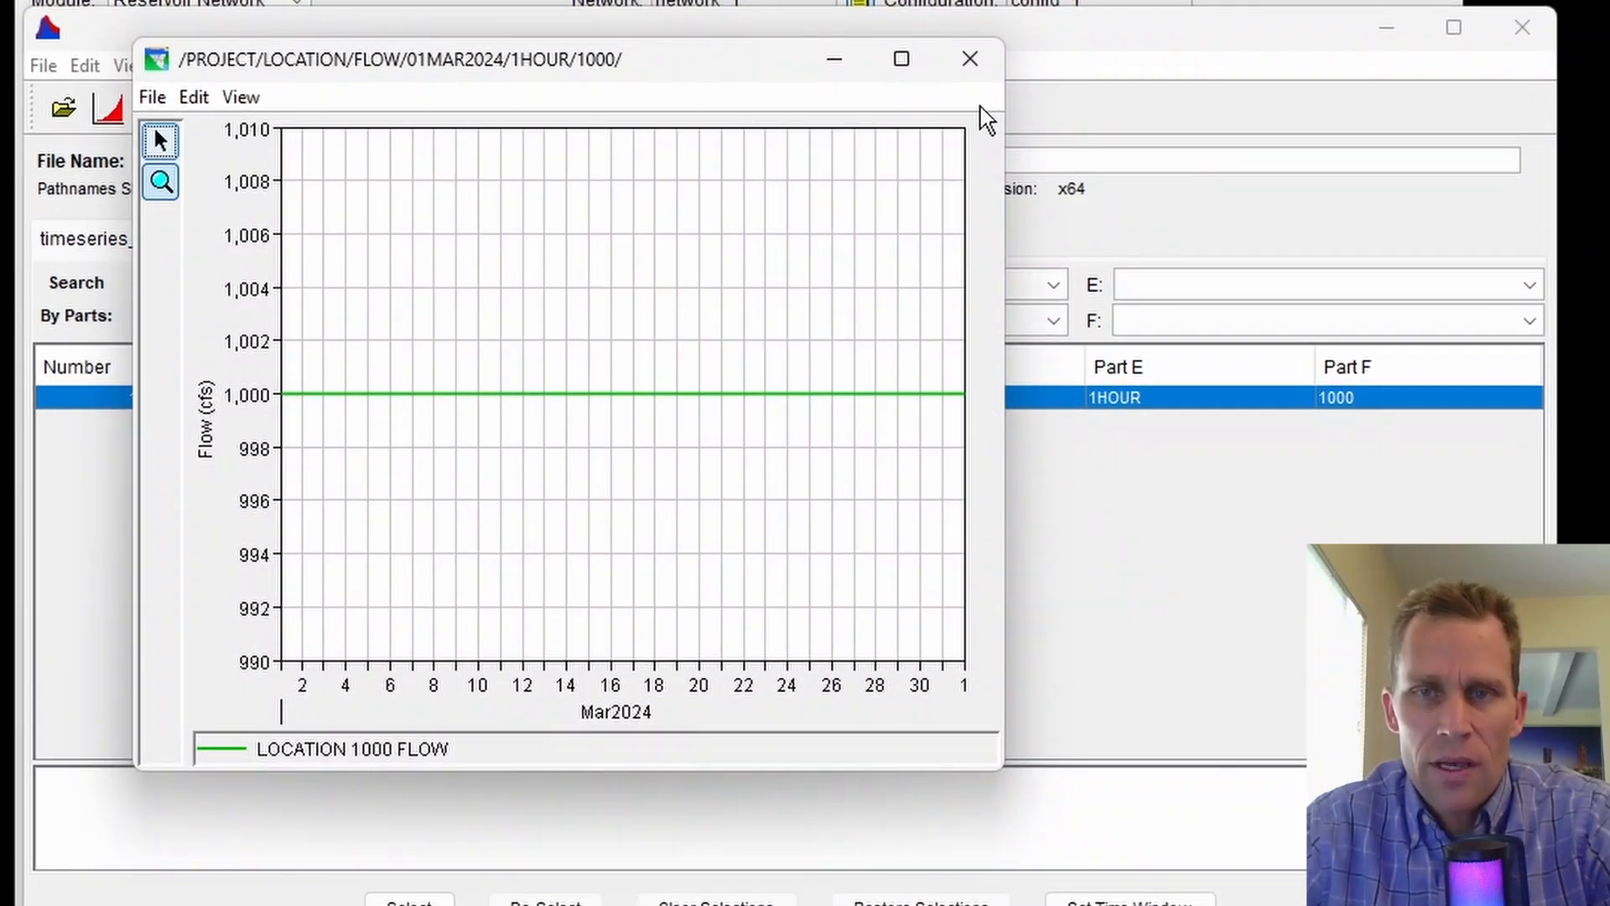
click(973, 61)
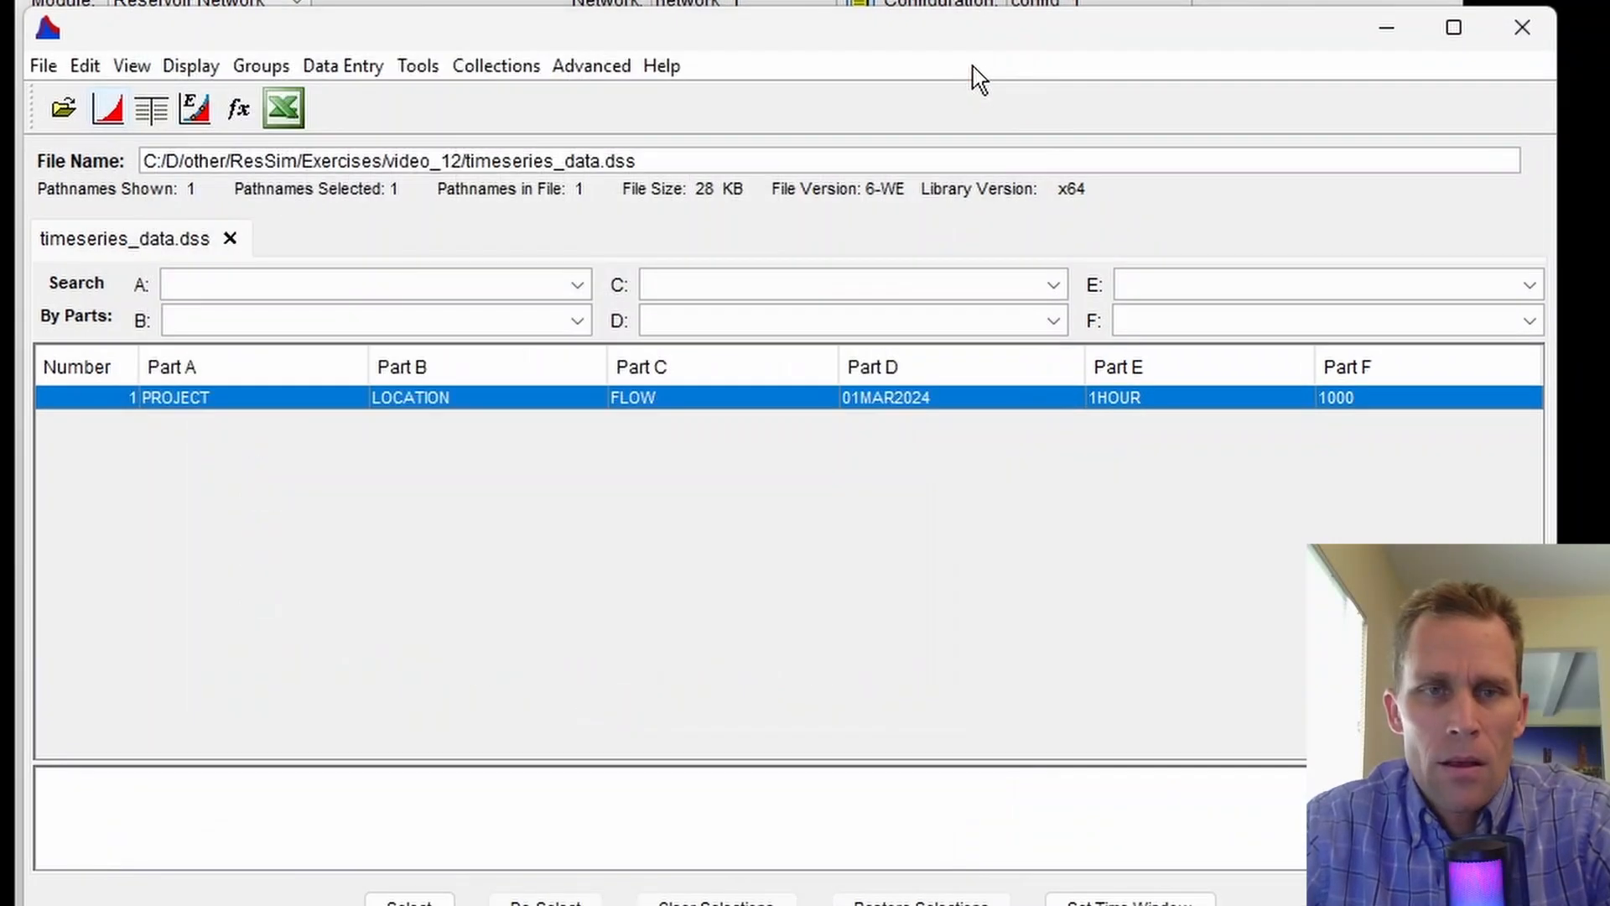
click(1525, 26)
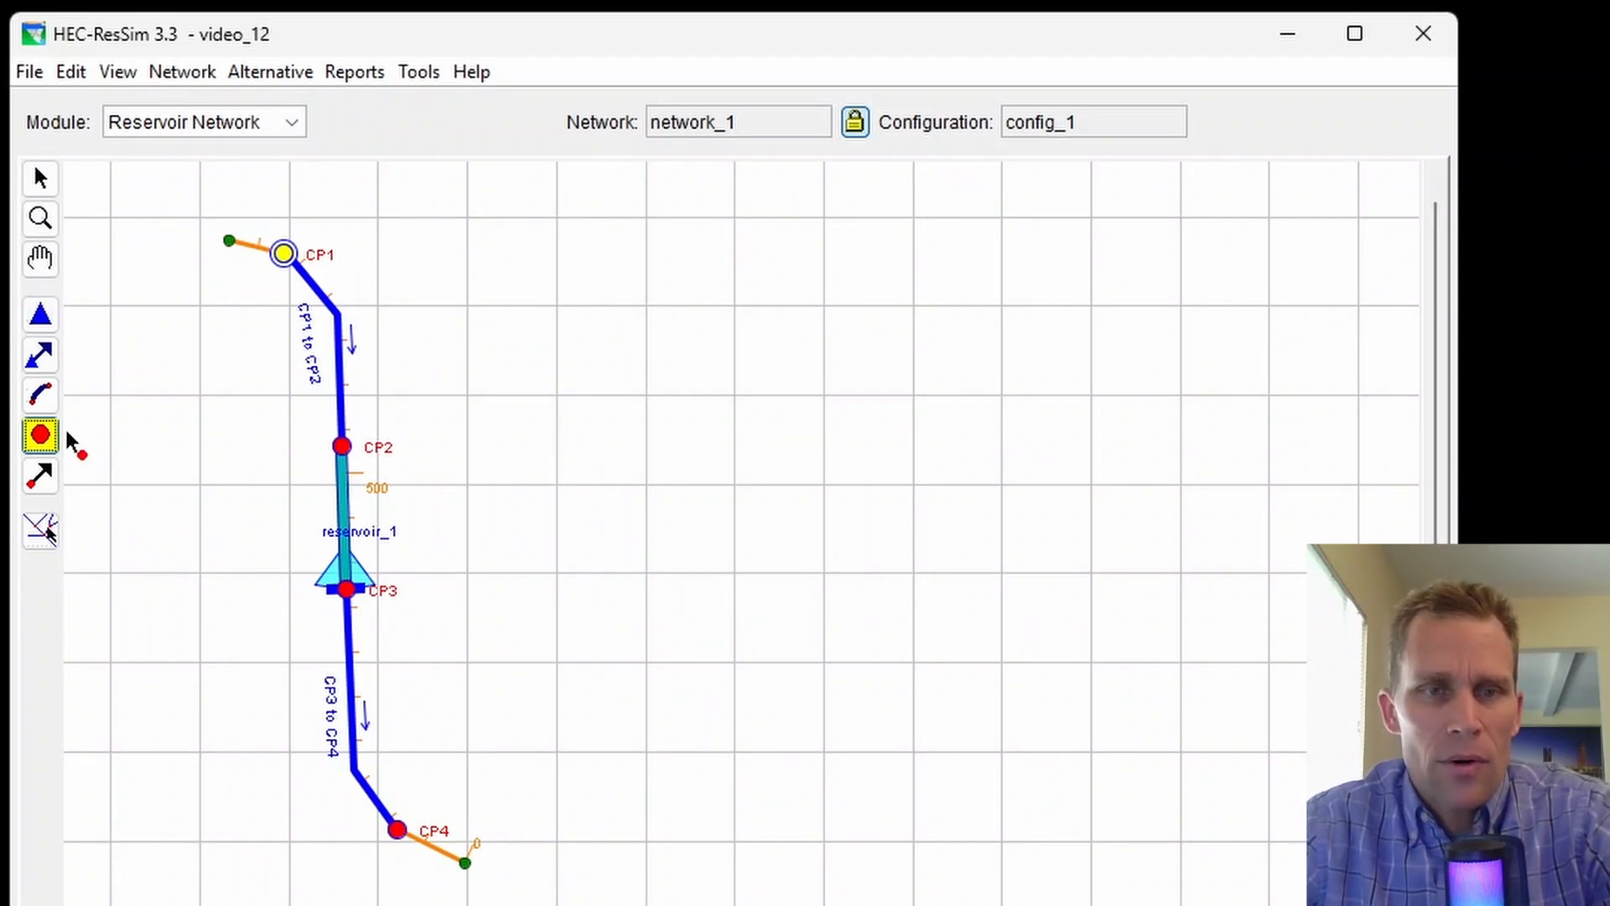
Step: Open the properties of reservoir_1 and rename its dam component as dAM
click(40, 316)
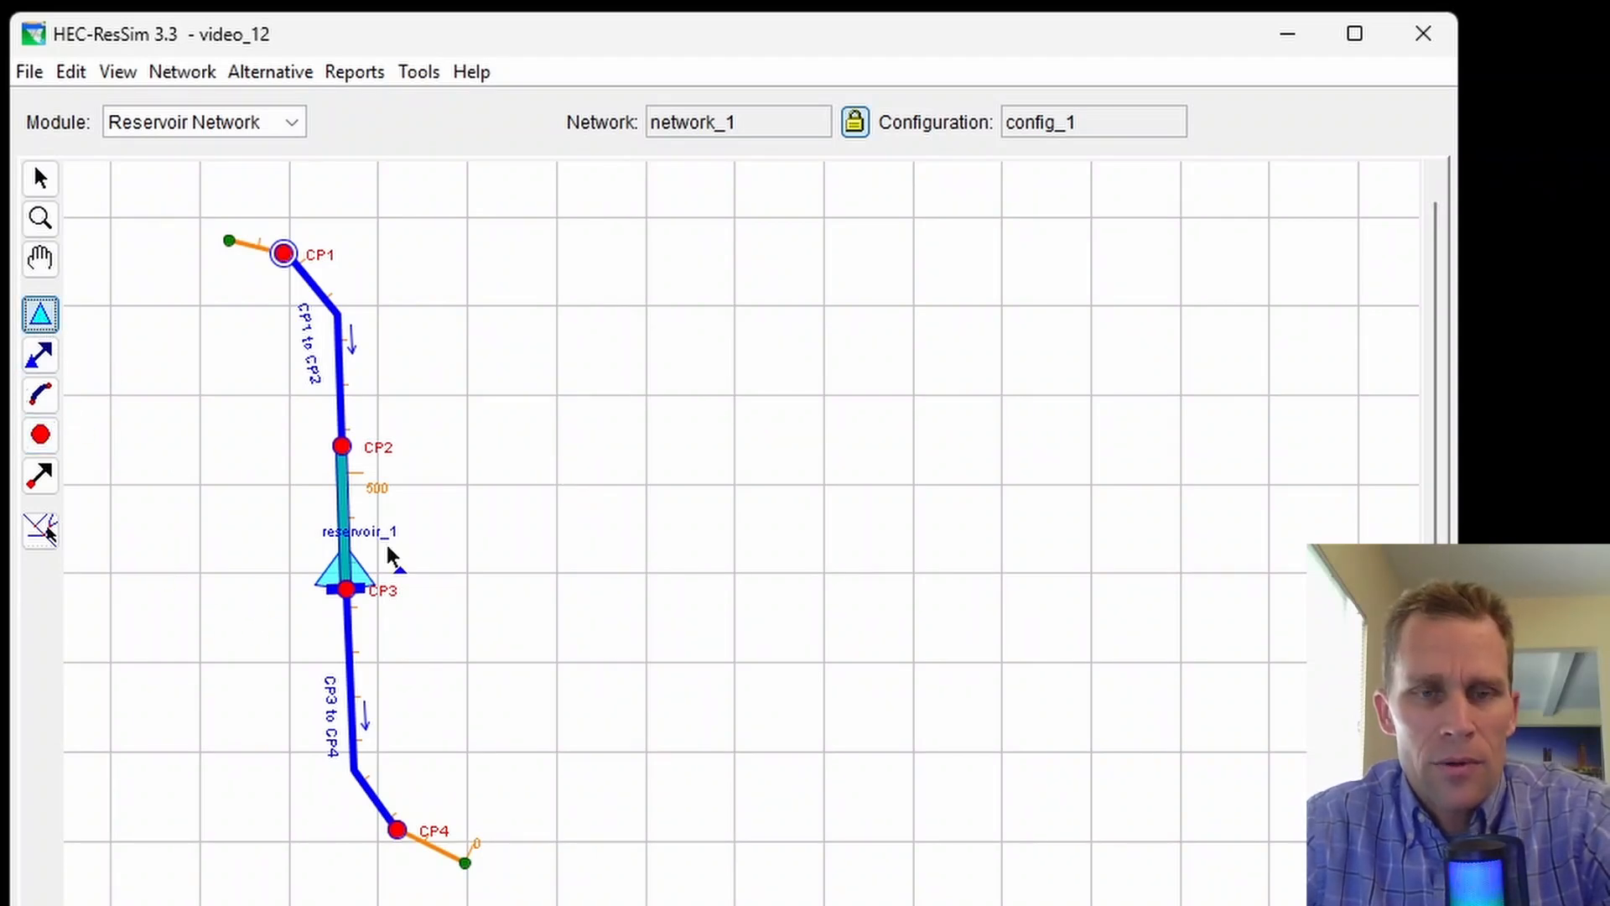
right_click(351, 564)
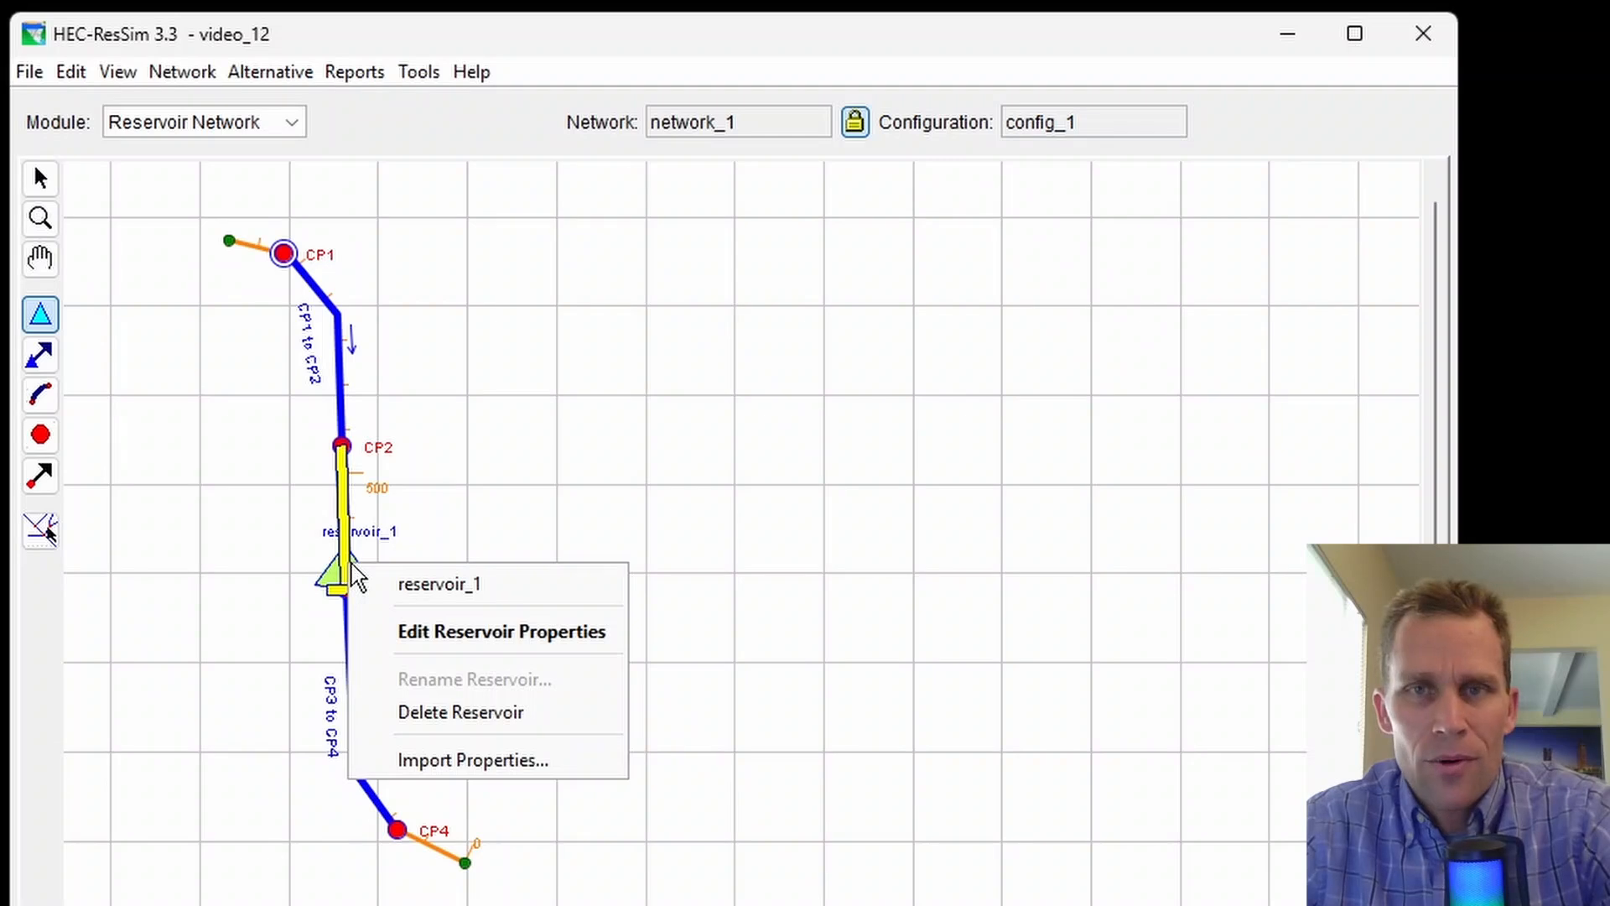
click(454, 637)
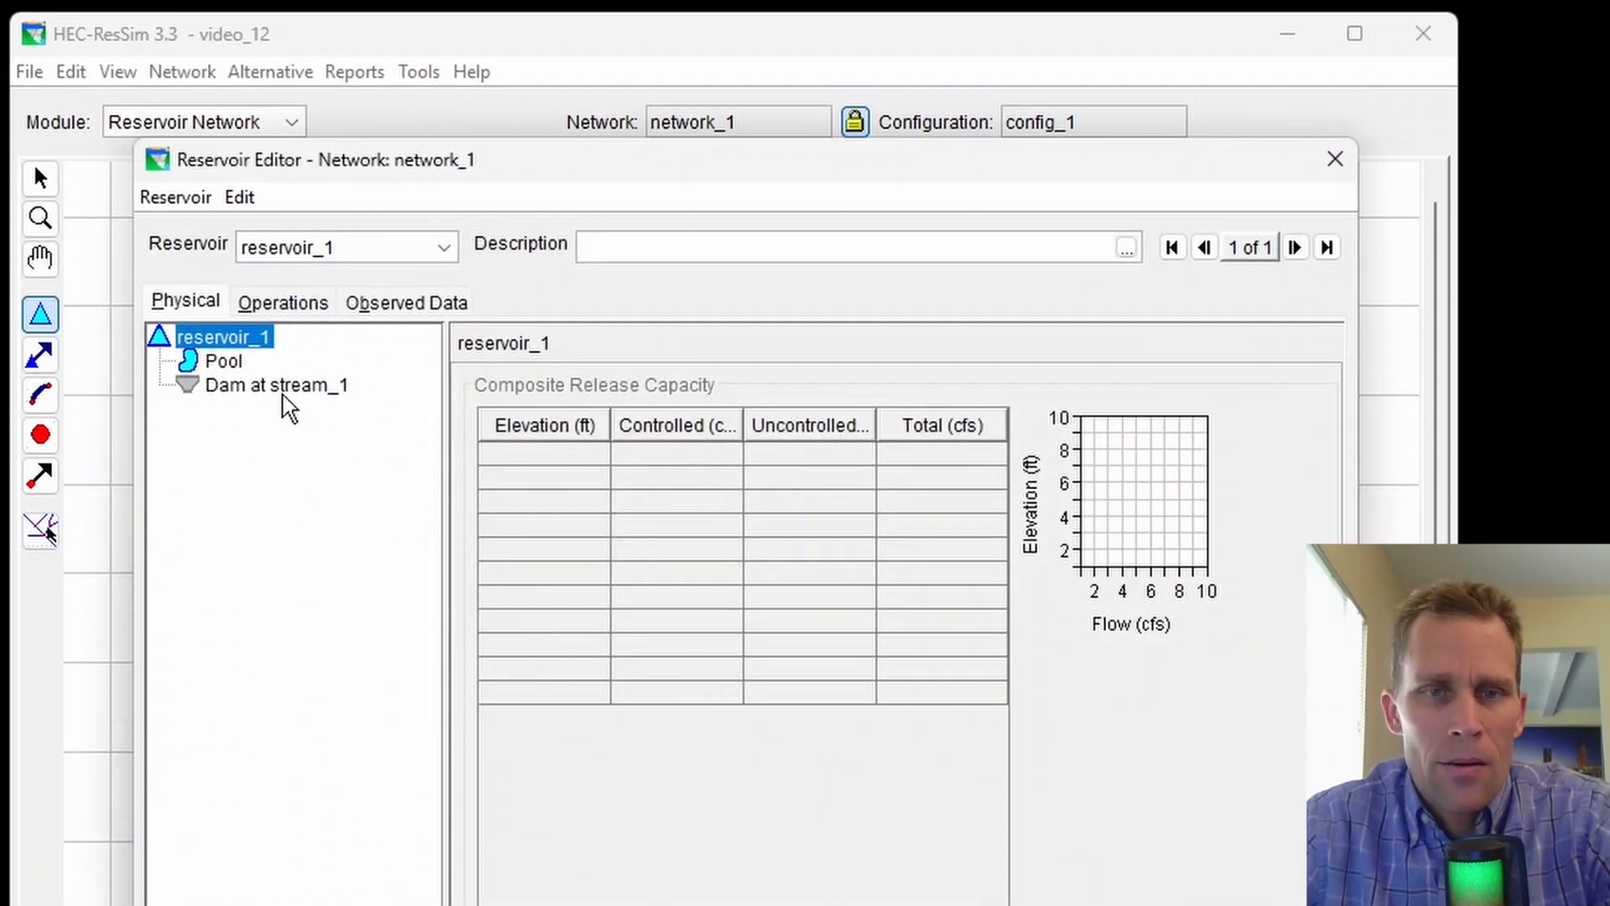
right_click(283, 396)
click(361, 716)
text(d)
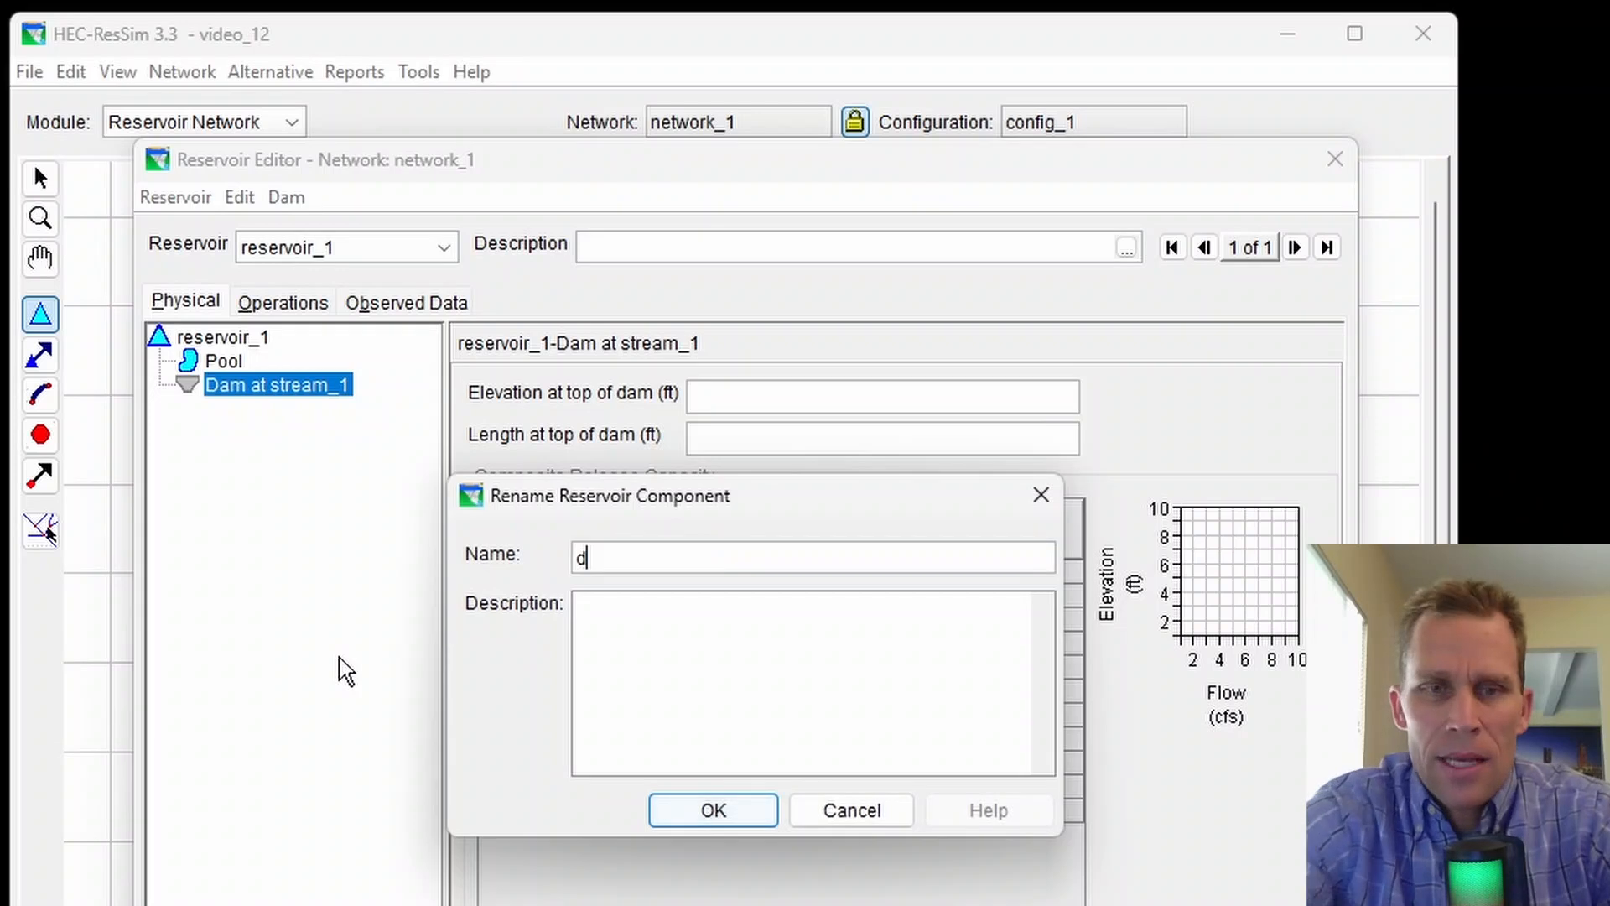
text(AM)
key(Return)
Step: Fill the pool's elevation-storage-area table in 10 ft increments from 1350 ft (0 ac-ft, 0 acre) to 1500 ft (50000 ac-ft, 1230 acre)
click(223, 362)
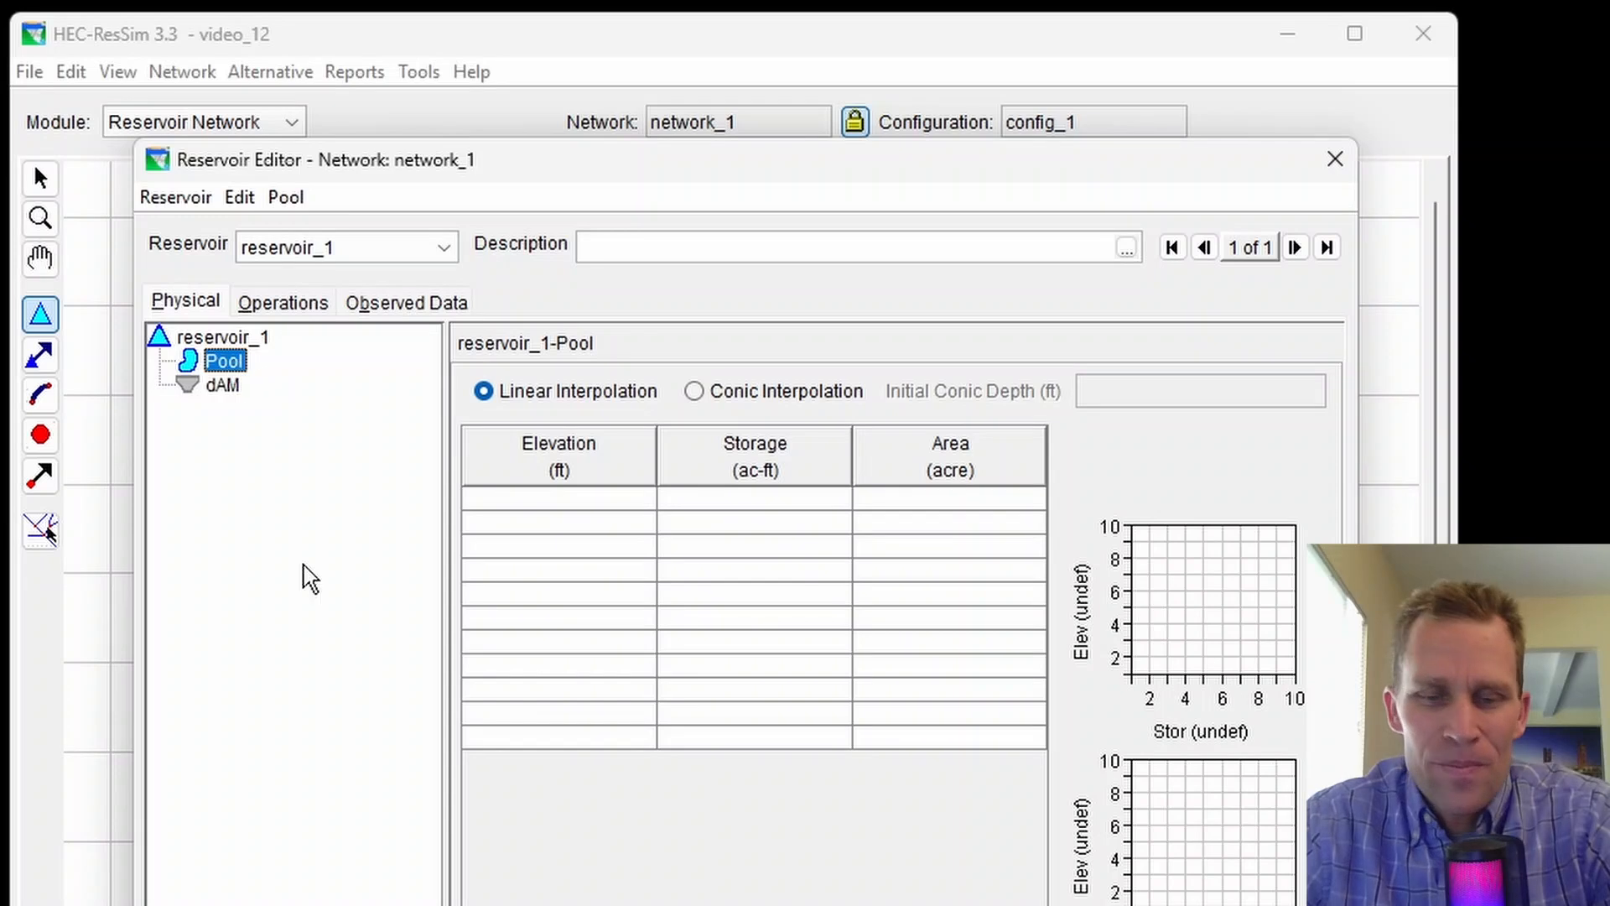
click(562, 498)
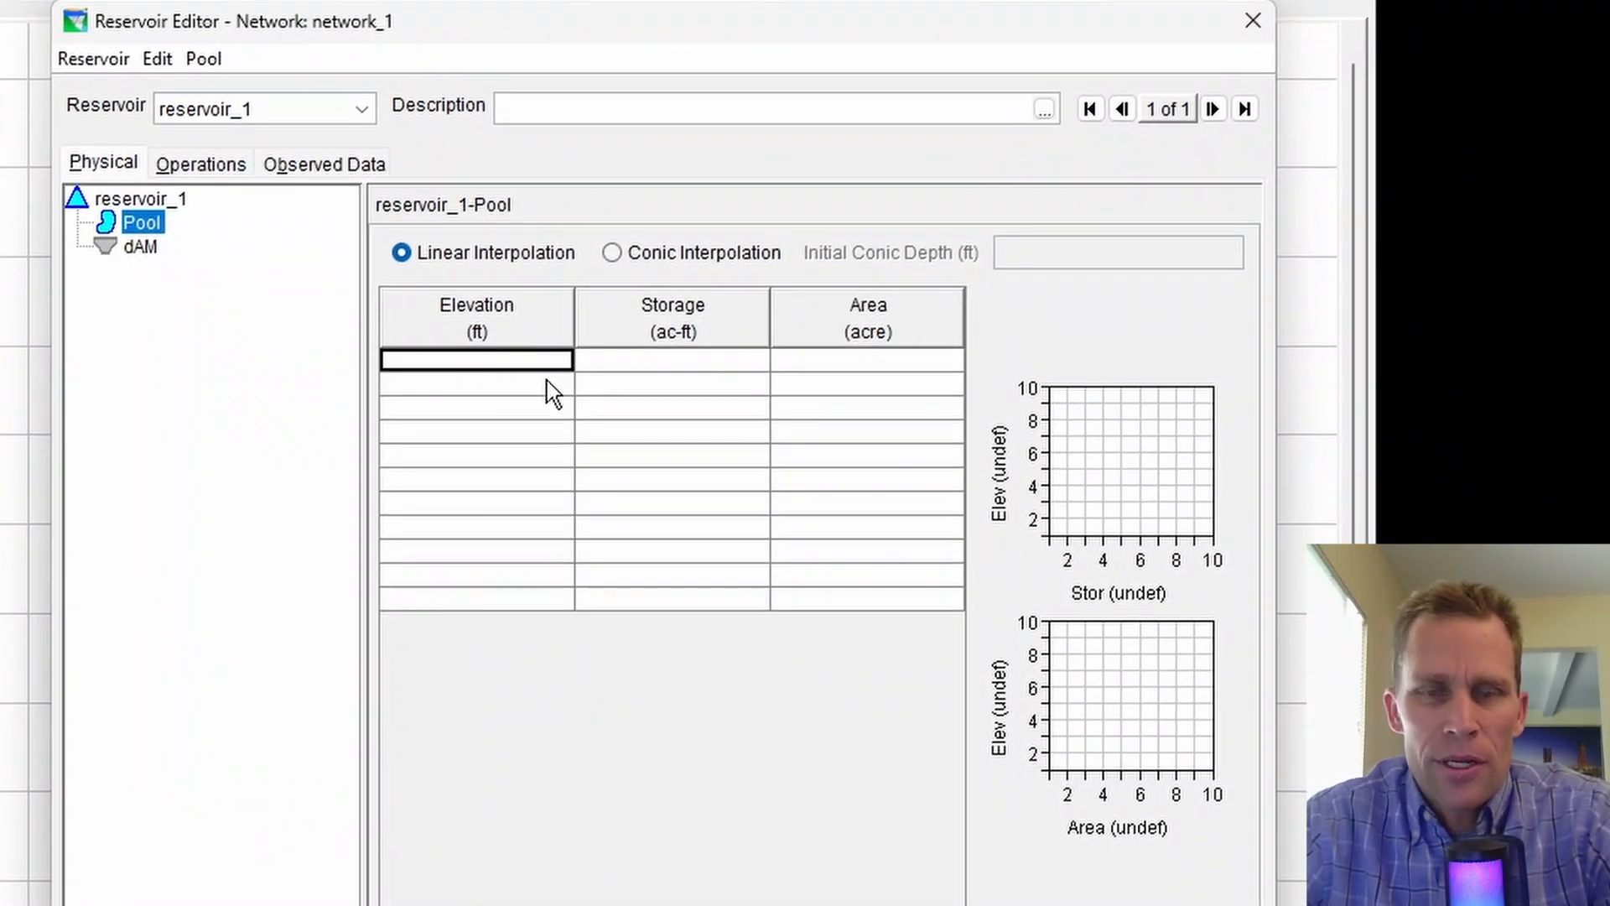
text(1350	0	0 1360.0	50.0	10.0 1370.0	200.0	20.0 1380.0	475.0	35.0 1390.0	950.0	60.0 1400.0	1700.0	90.0 1410.0	2750.0	120.0 1420.0	4100.0	150.0 1430.0	5850.0	200.0 1440.0	8350.0	300.0 1450.0	11850.0	400.0 1460.0	16350.0	500.0 1470.0	21850.0	600.0 1480.0	28850.0	800.0 1490.0	38350.0	1100.0 1500.0	50000.0	1230.0)
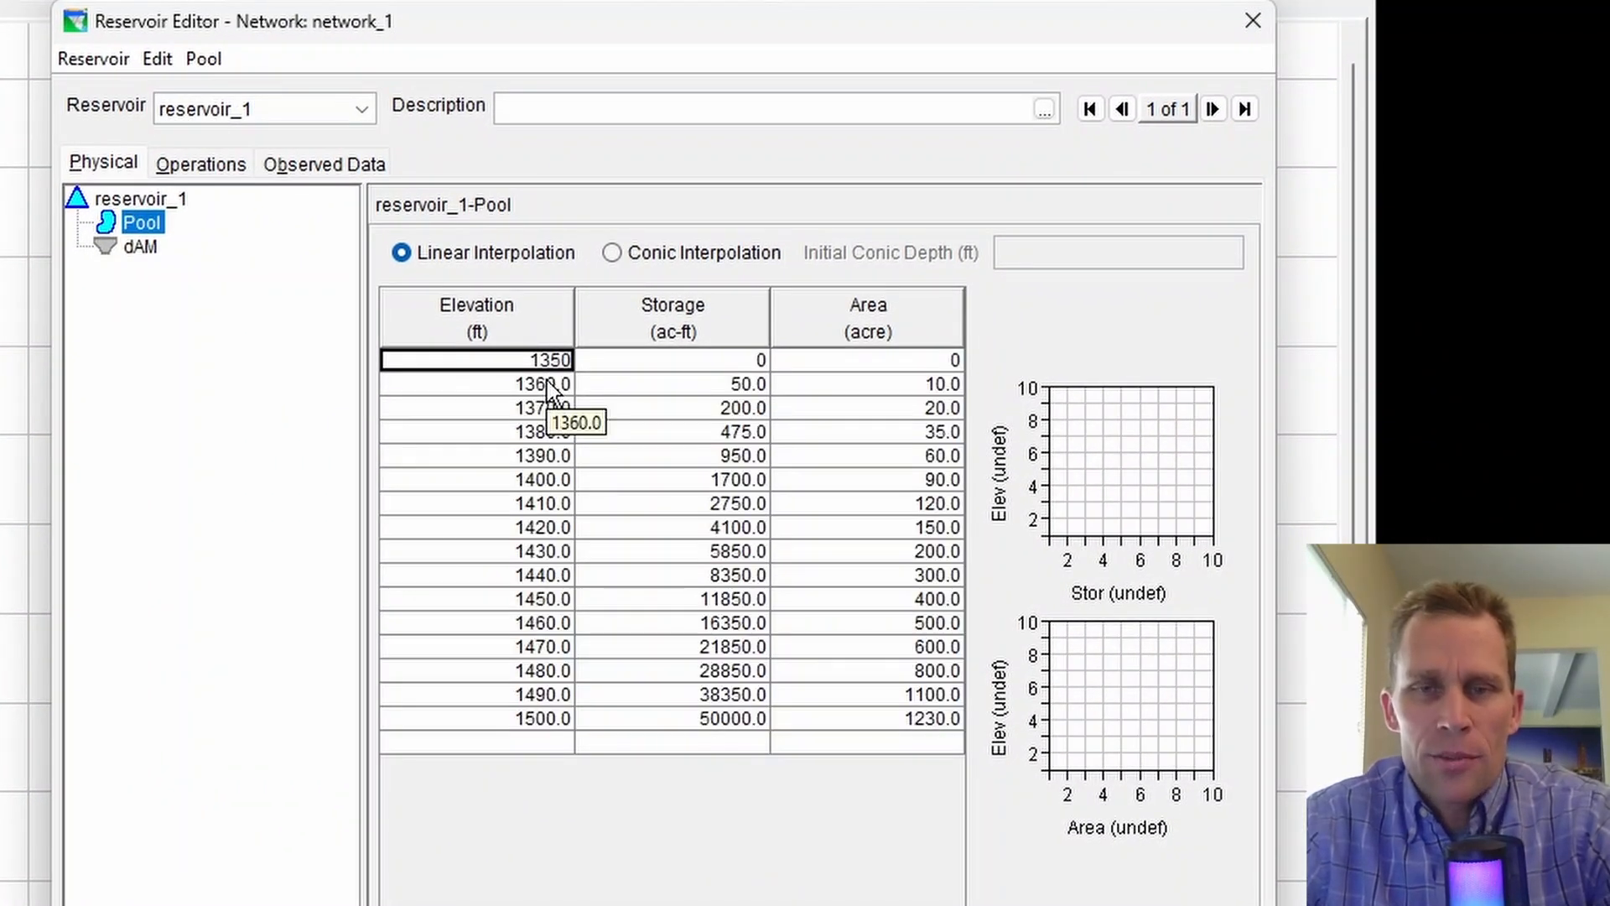
click(503, 409)
click(501, 362)
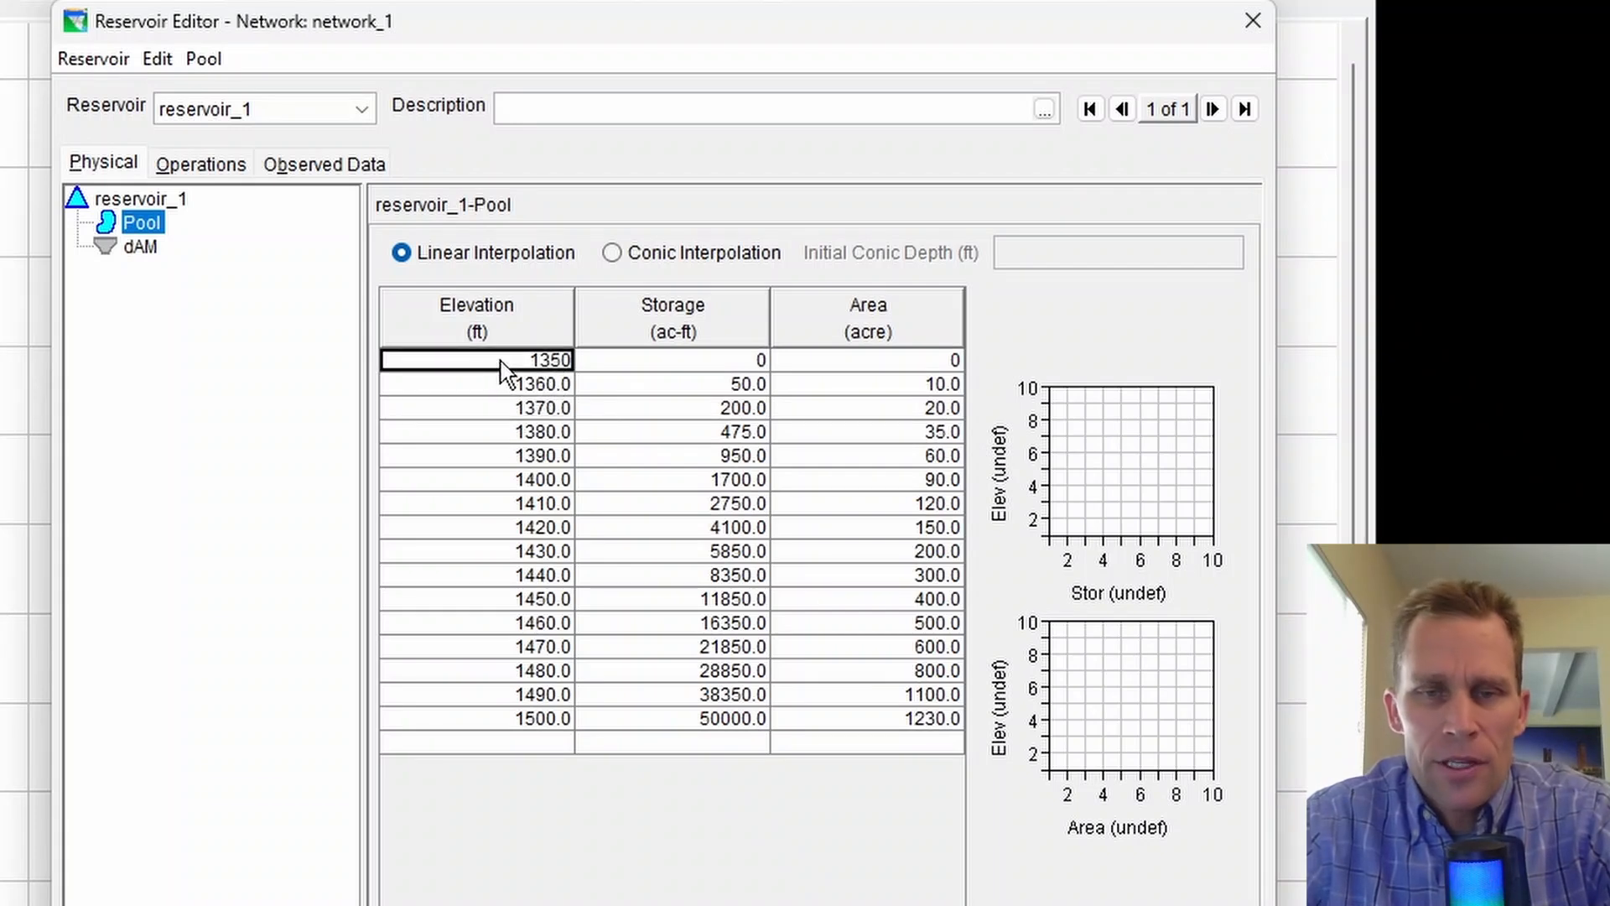
click(484, 718)
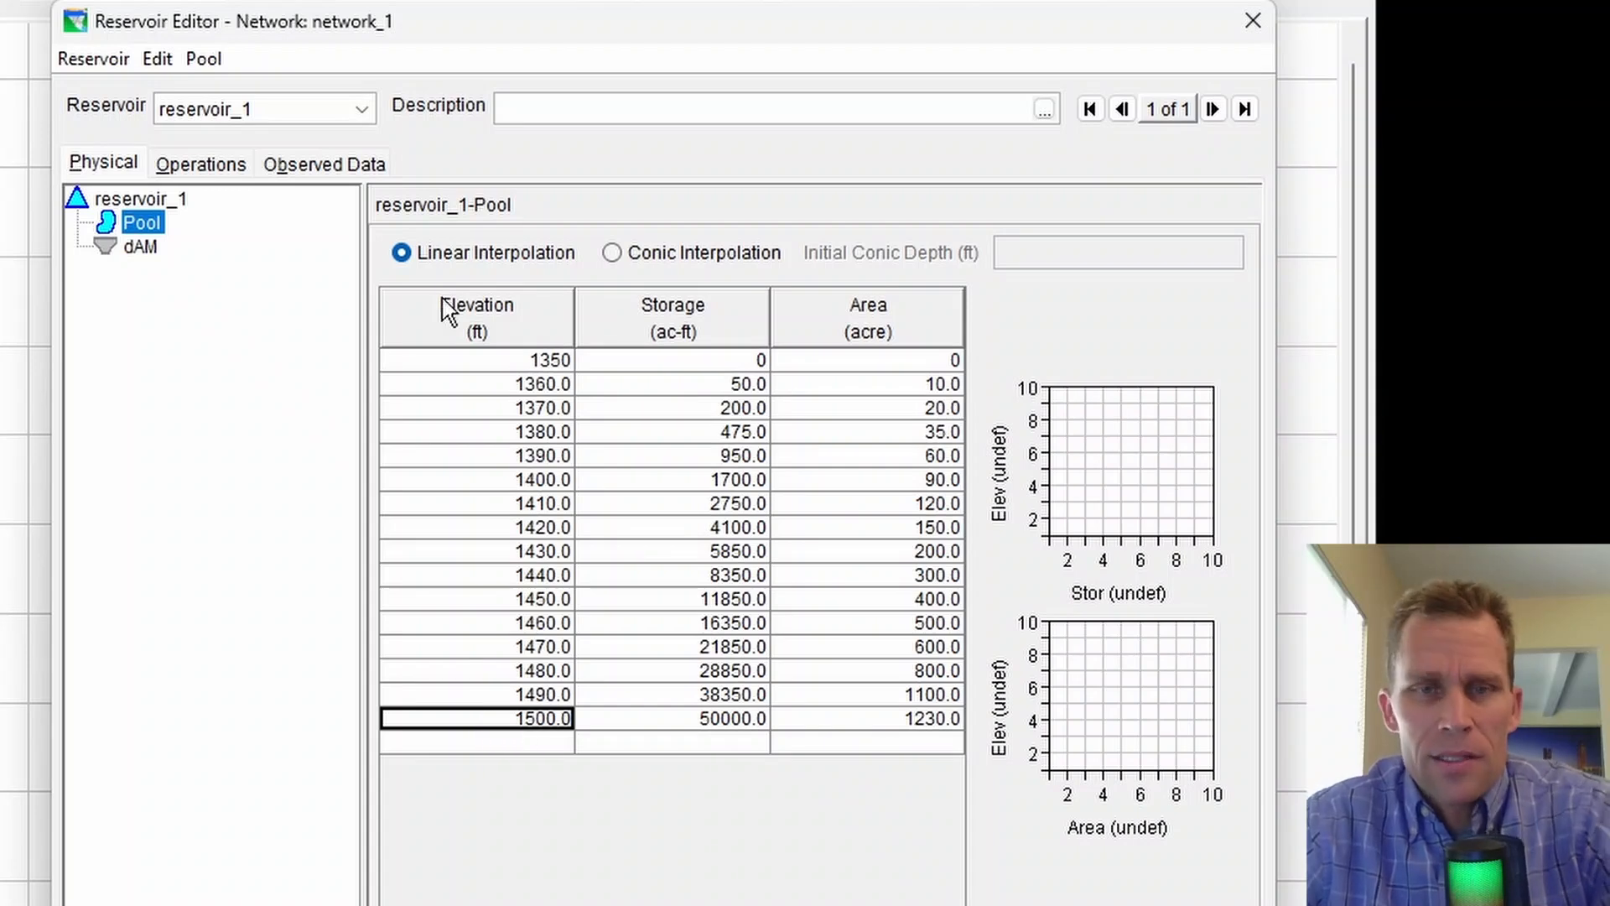
Step: Set the dam's top elevation to 1500 ft and its length at the top to 800 ft
click(141, 249)
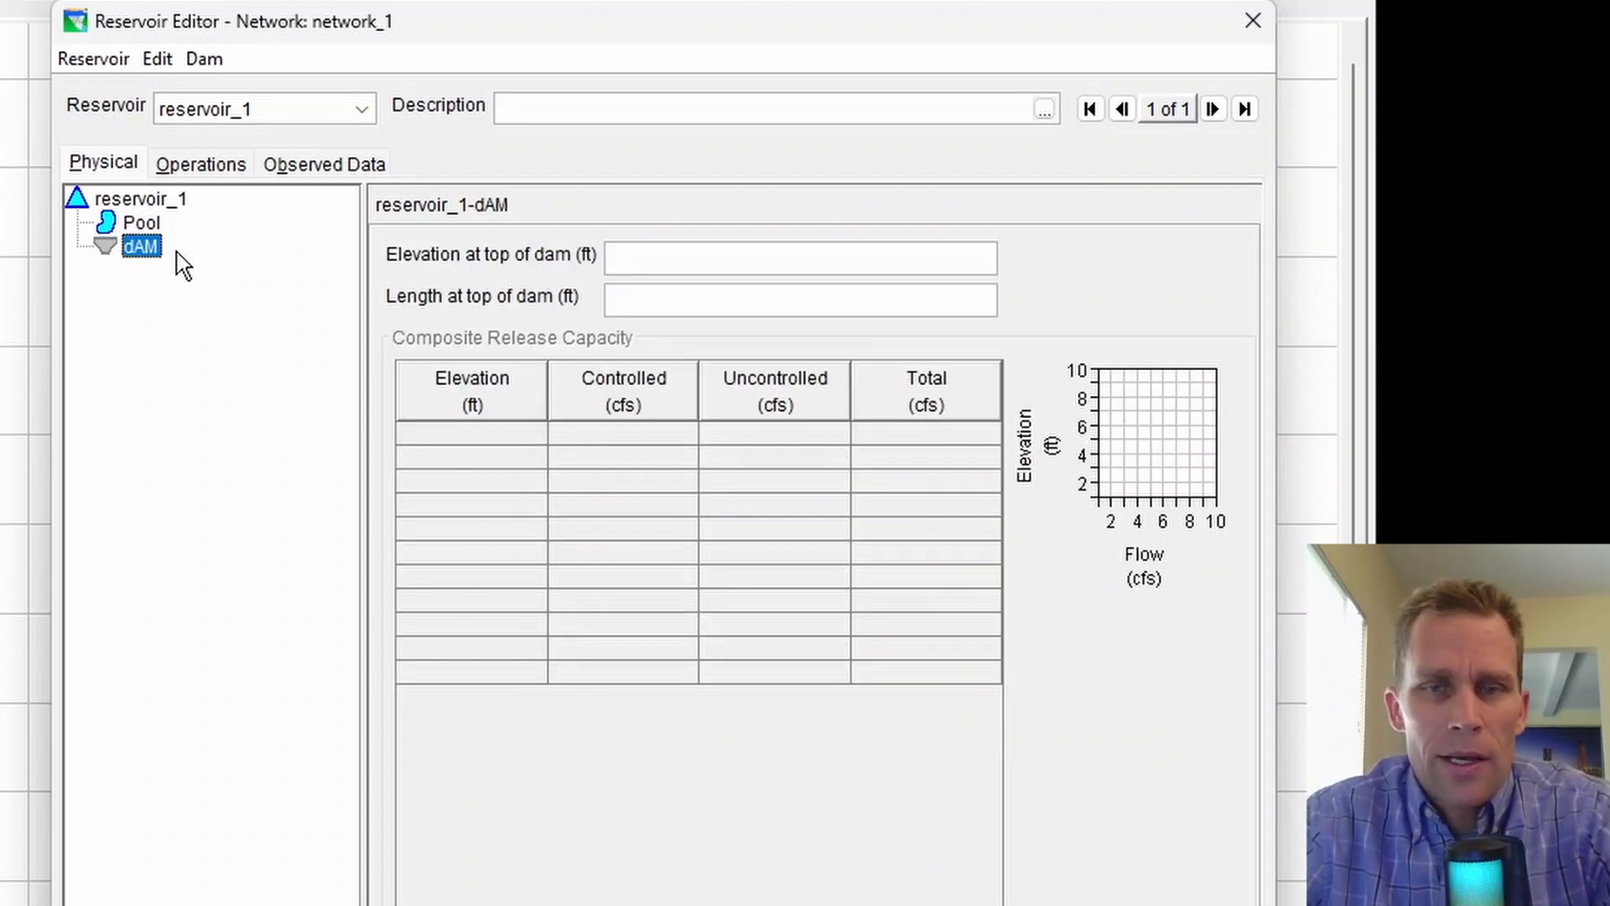
click(647, 262)
text(1500)
key(Tab)
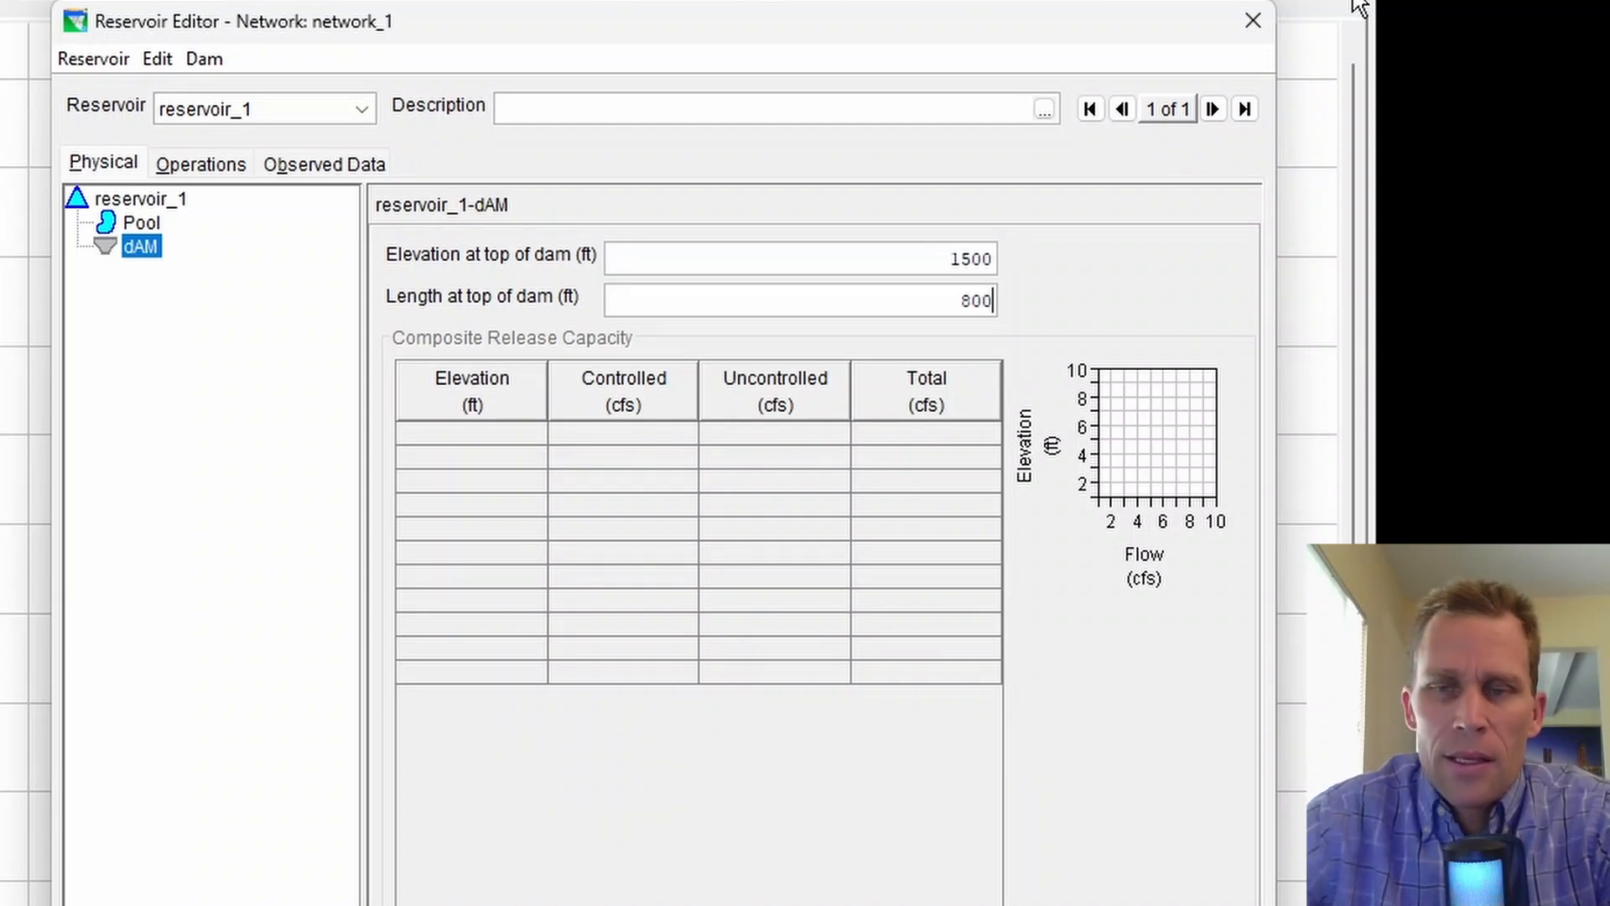
Step: Add a controlled outlet to the dam and fill its capacity table in 10 ft increments from 1400 ft (0 cfs) to 1500 ft (3850 cfs)
right_click(152, 263)
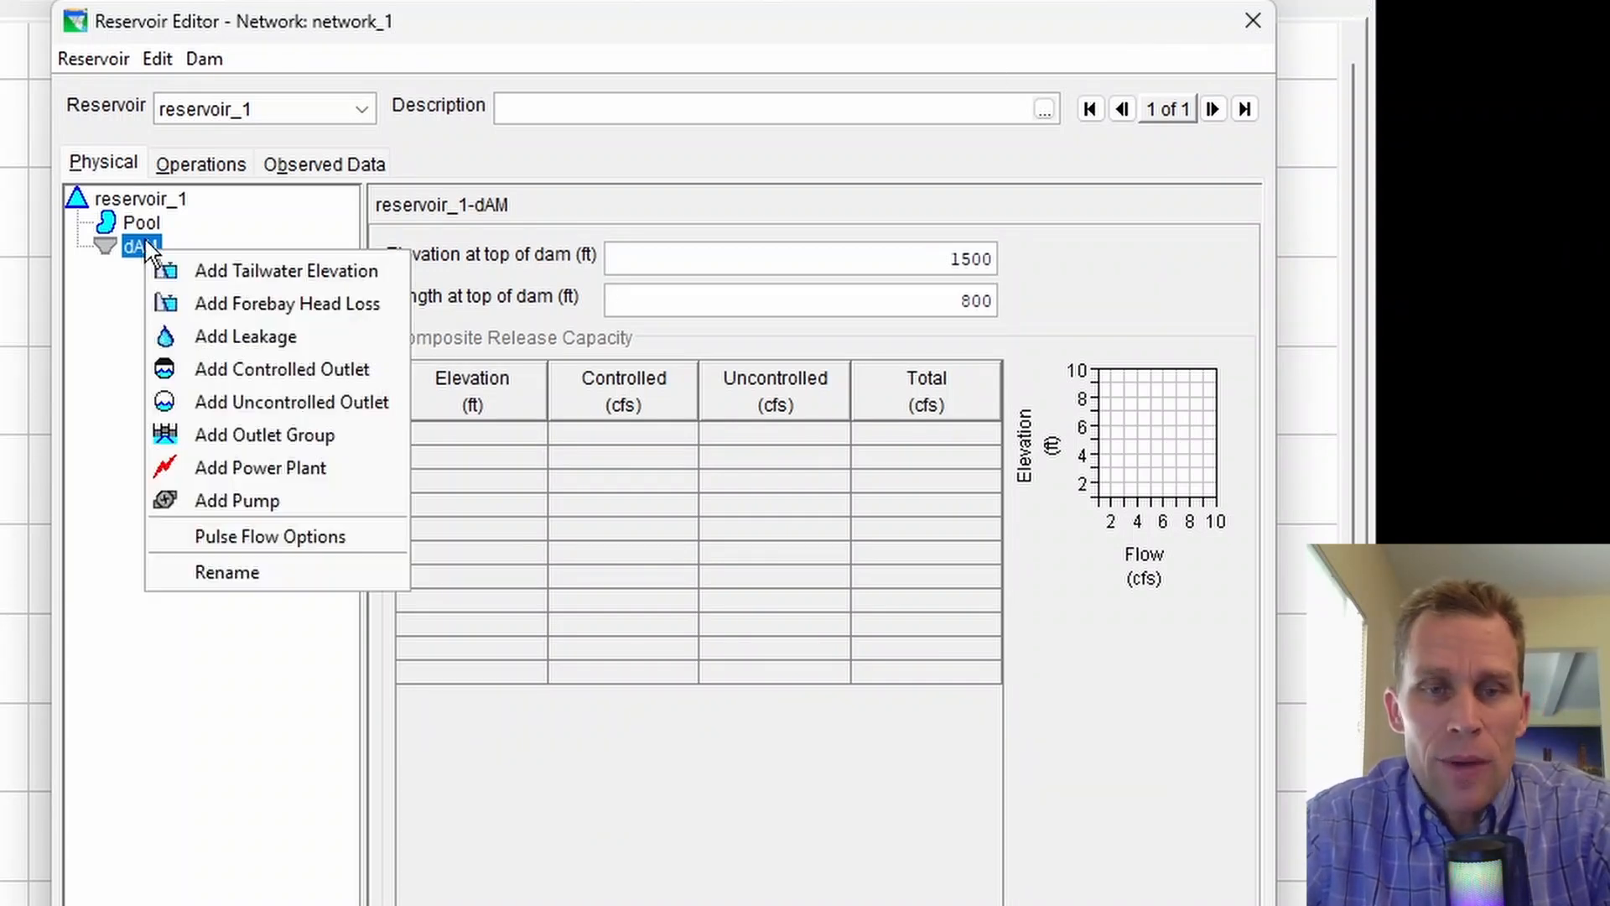
click(245, 370)
click(429, 345)
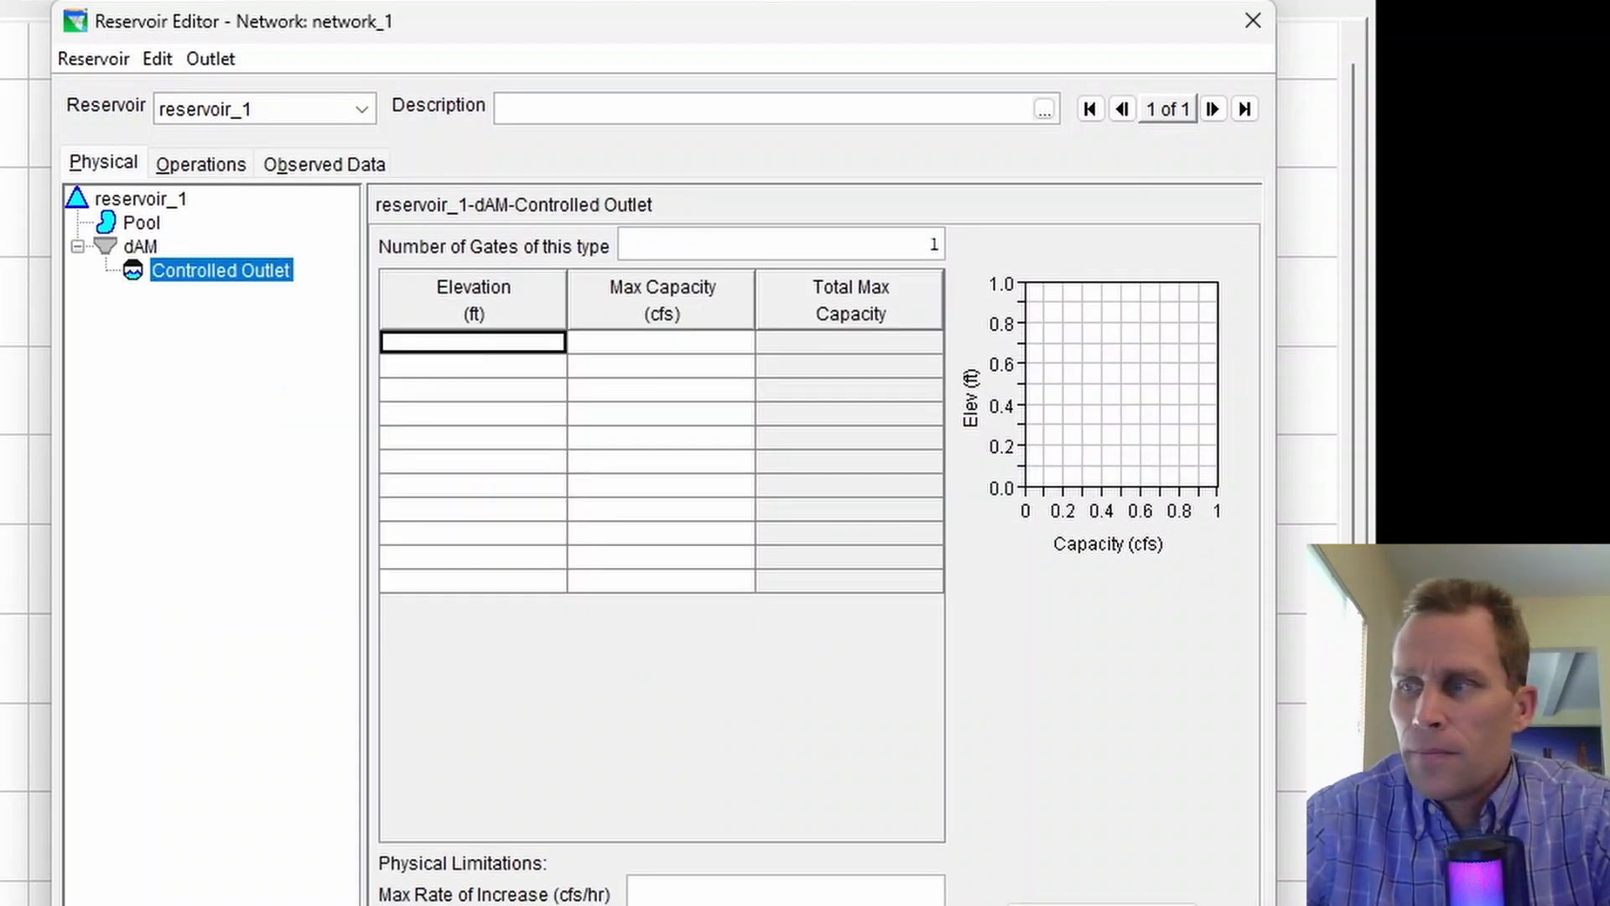
text(1400	0 1410.0	700.0 1420.0	1400.0 1430.0	1890.0 1440.0	2380.0 1450.0	2800.0 1460.0	3150.0 1470.0	3430.0 1480.0	3640.0 1490.0	3780.0 1500.0	3850.0)
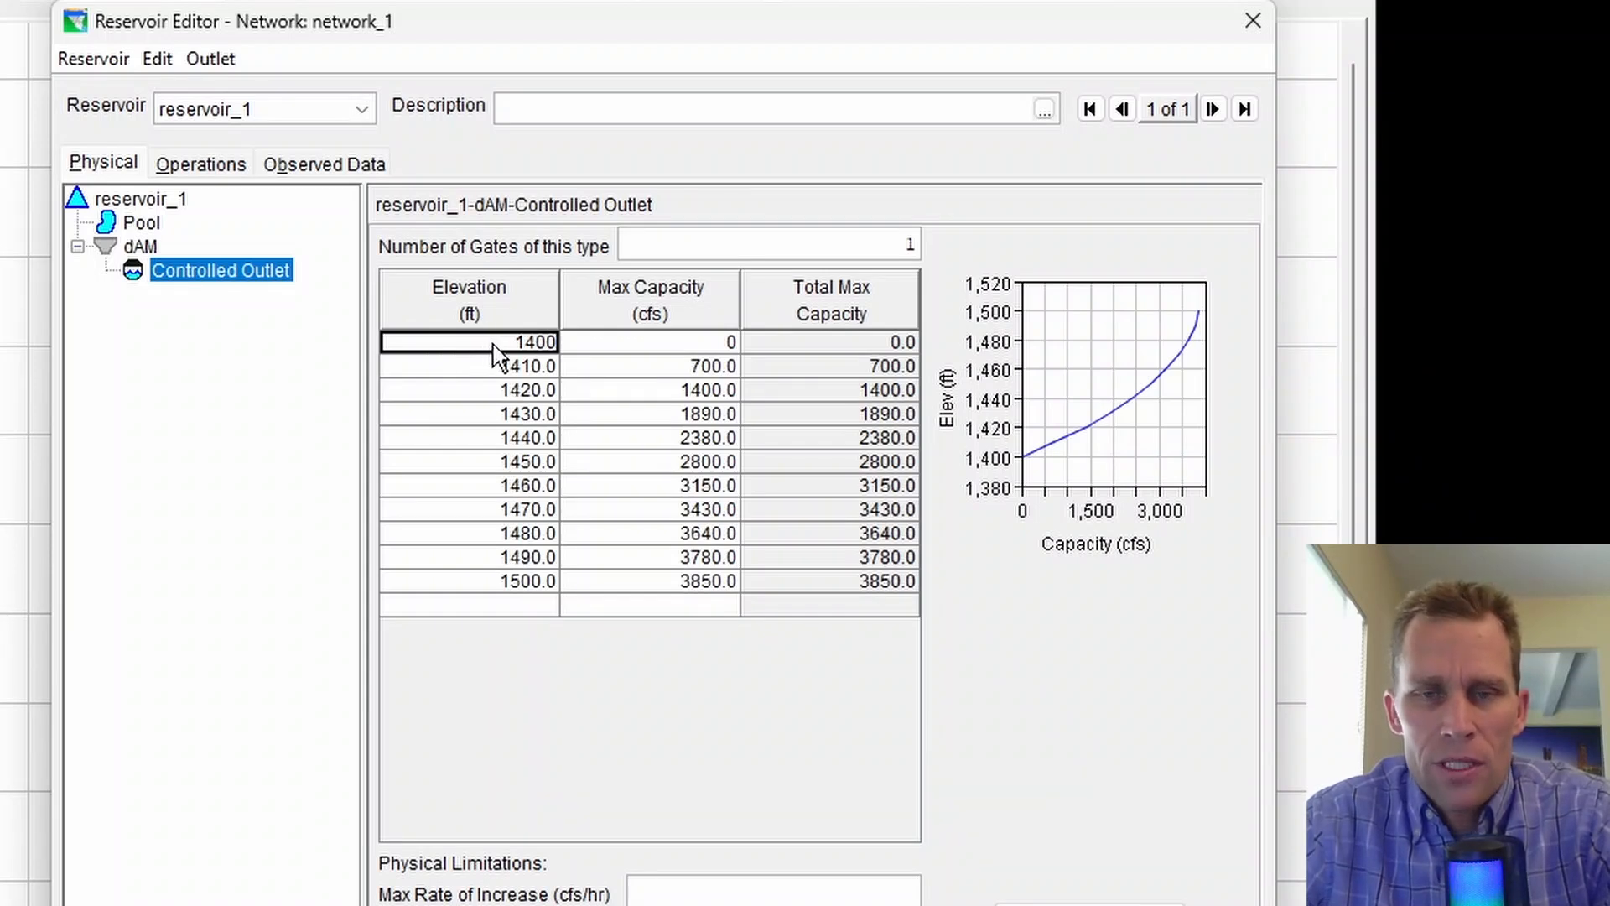
Step: Check the controlled outlet's gate count and its capacities at 1400, 1480 and 1500 ft, and apply the outlet data
click(687, 351)
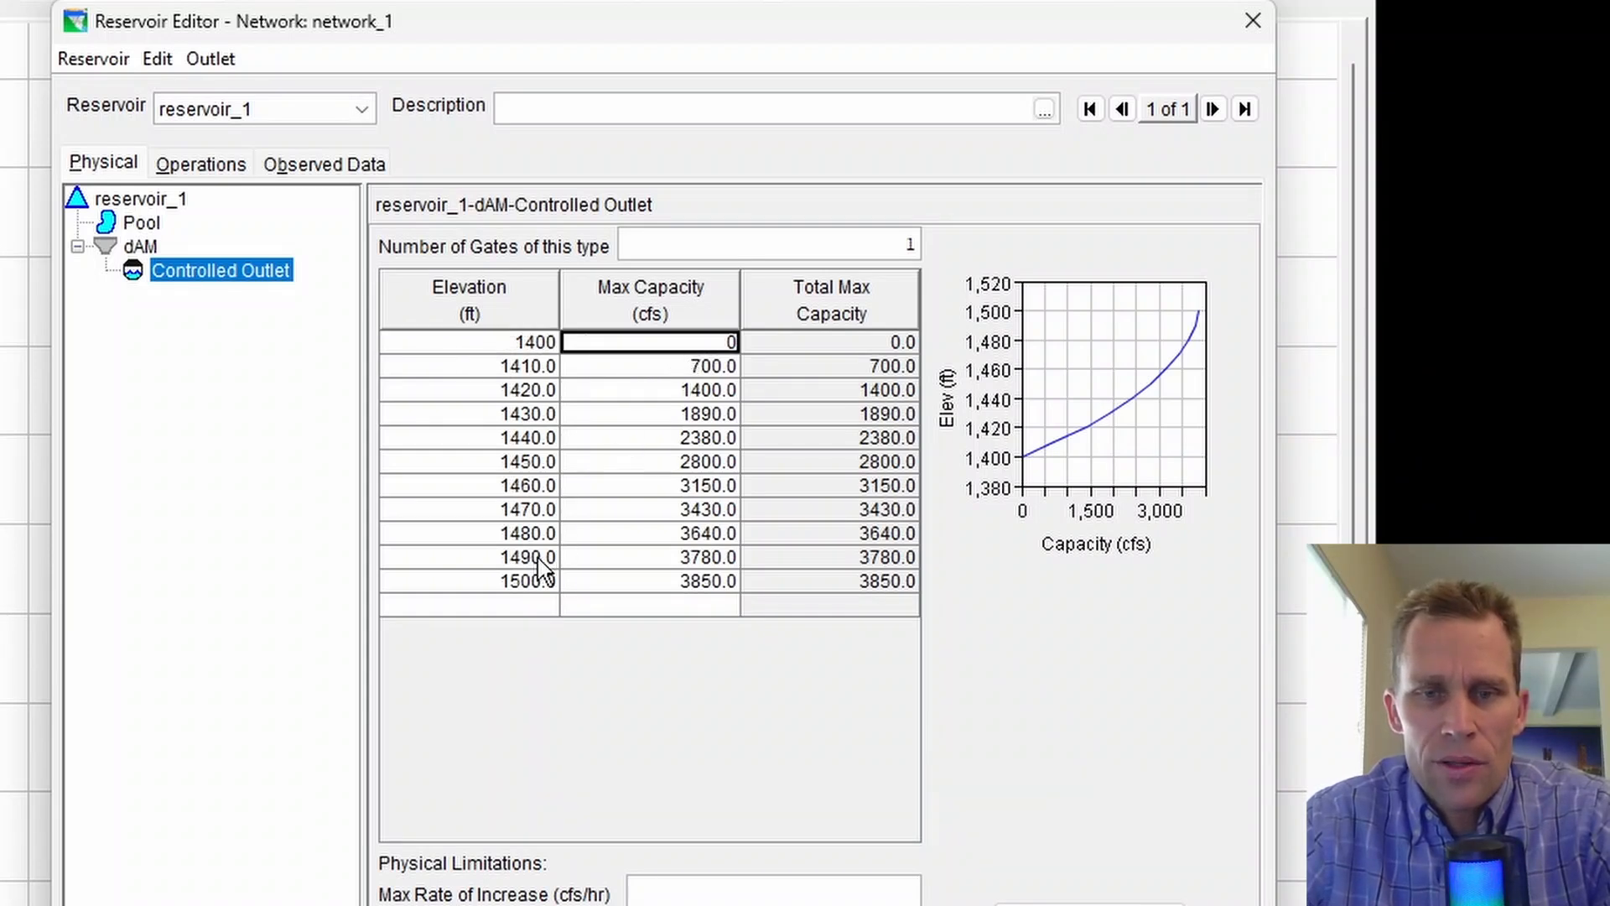
click(526, 585)
click(675, 585)
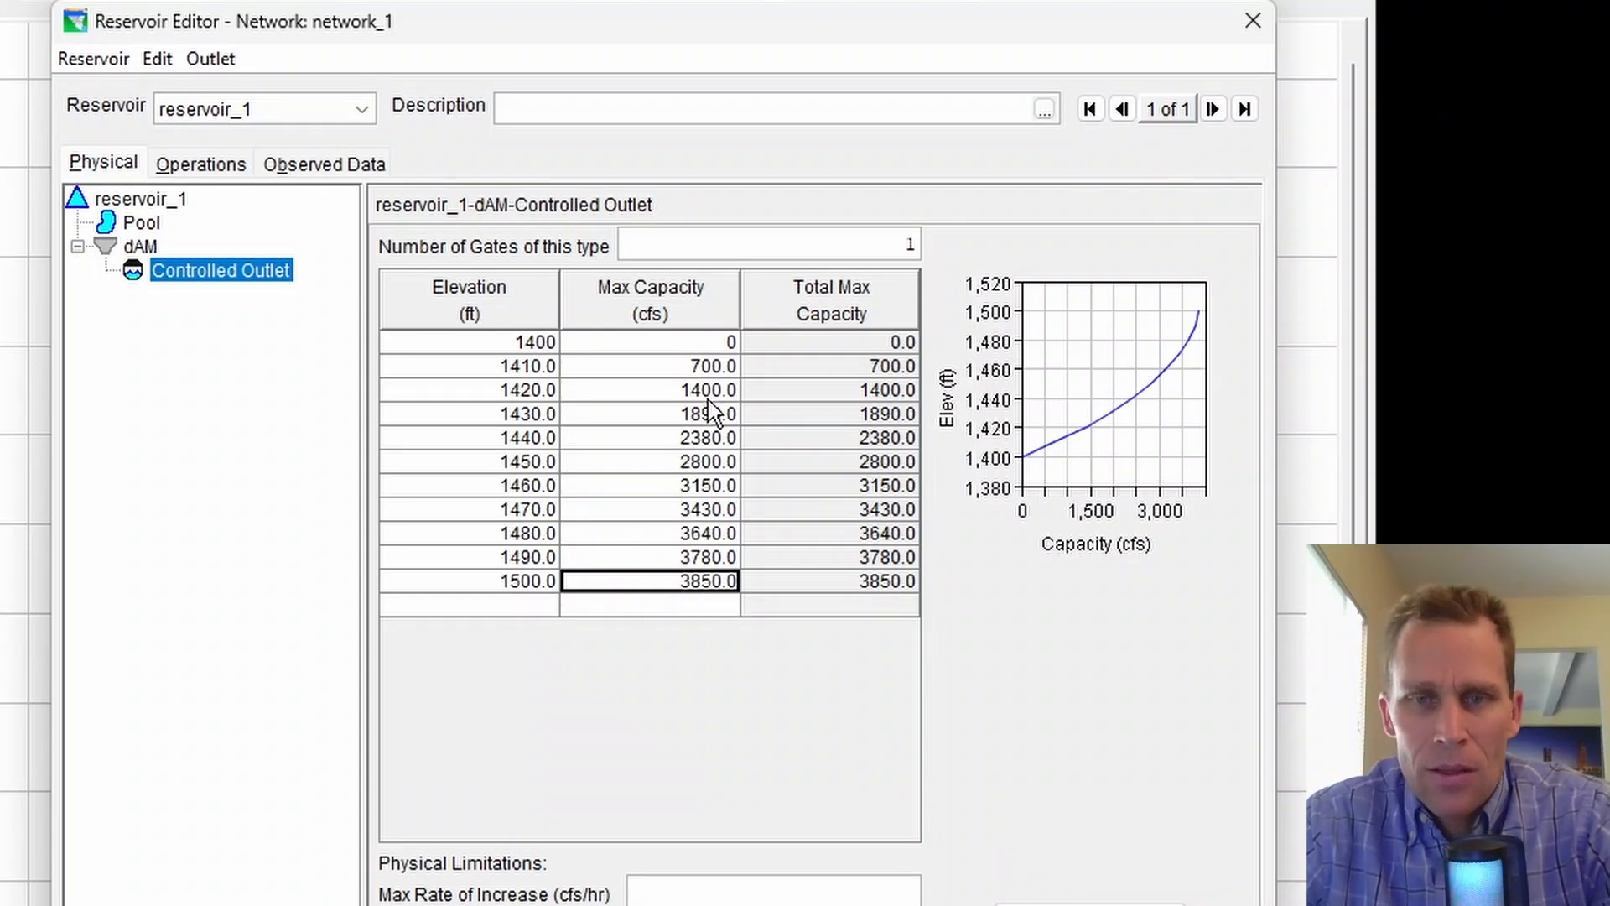
drag(886, 239, 966, 238)
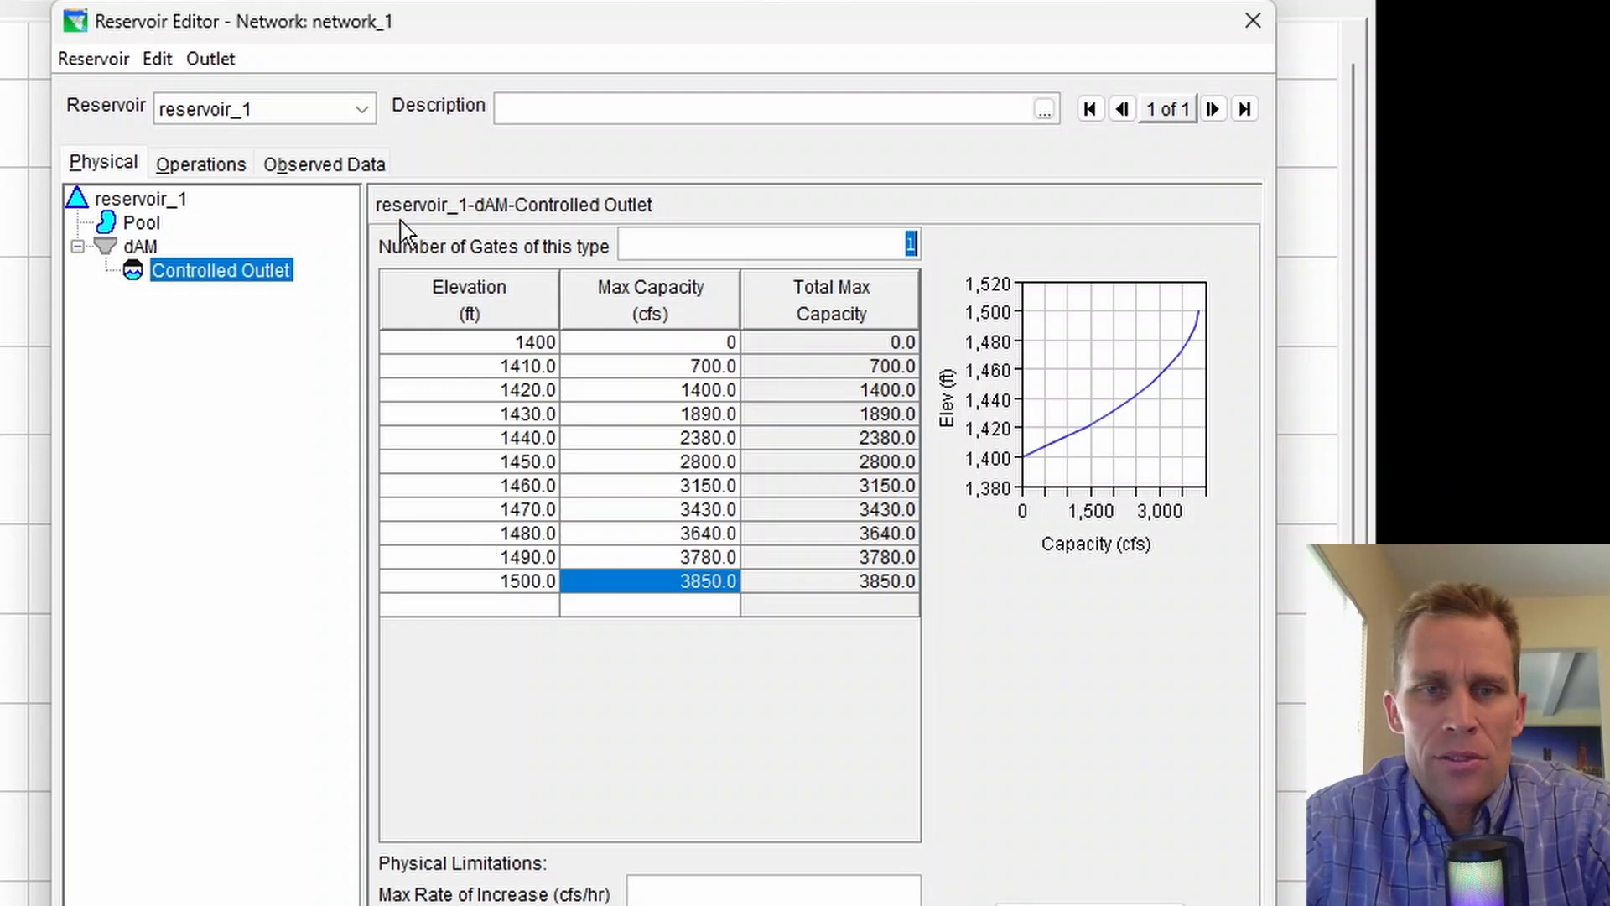
click(472, 535)
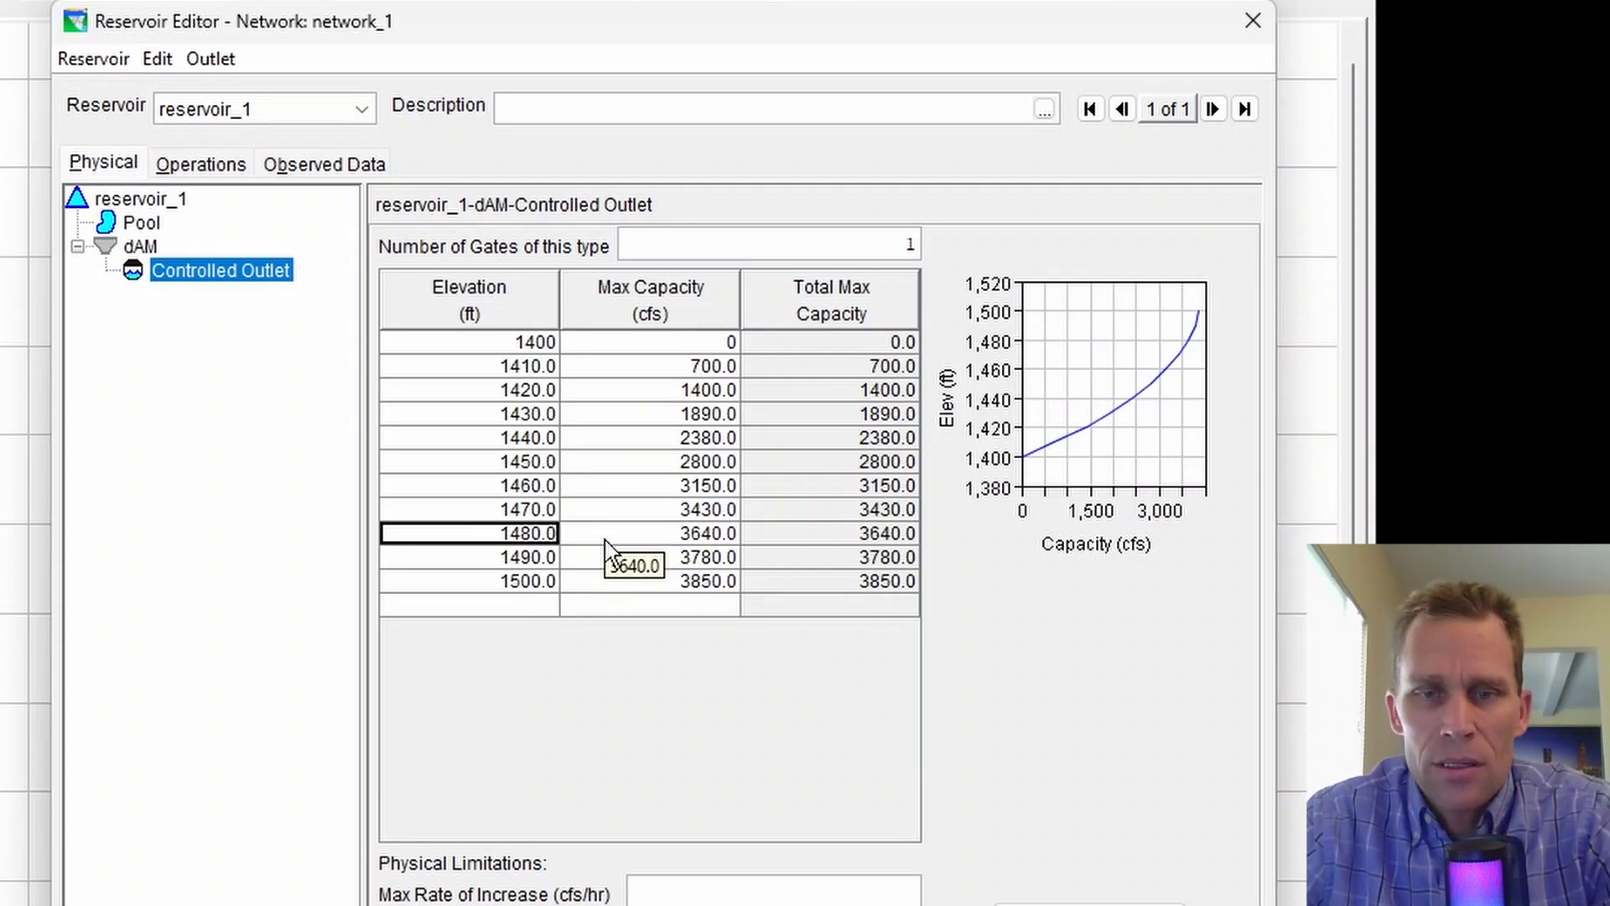
click(628, 538)
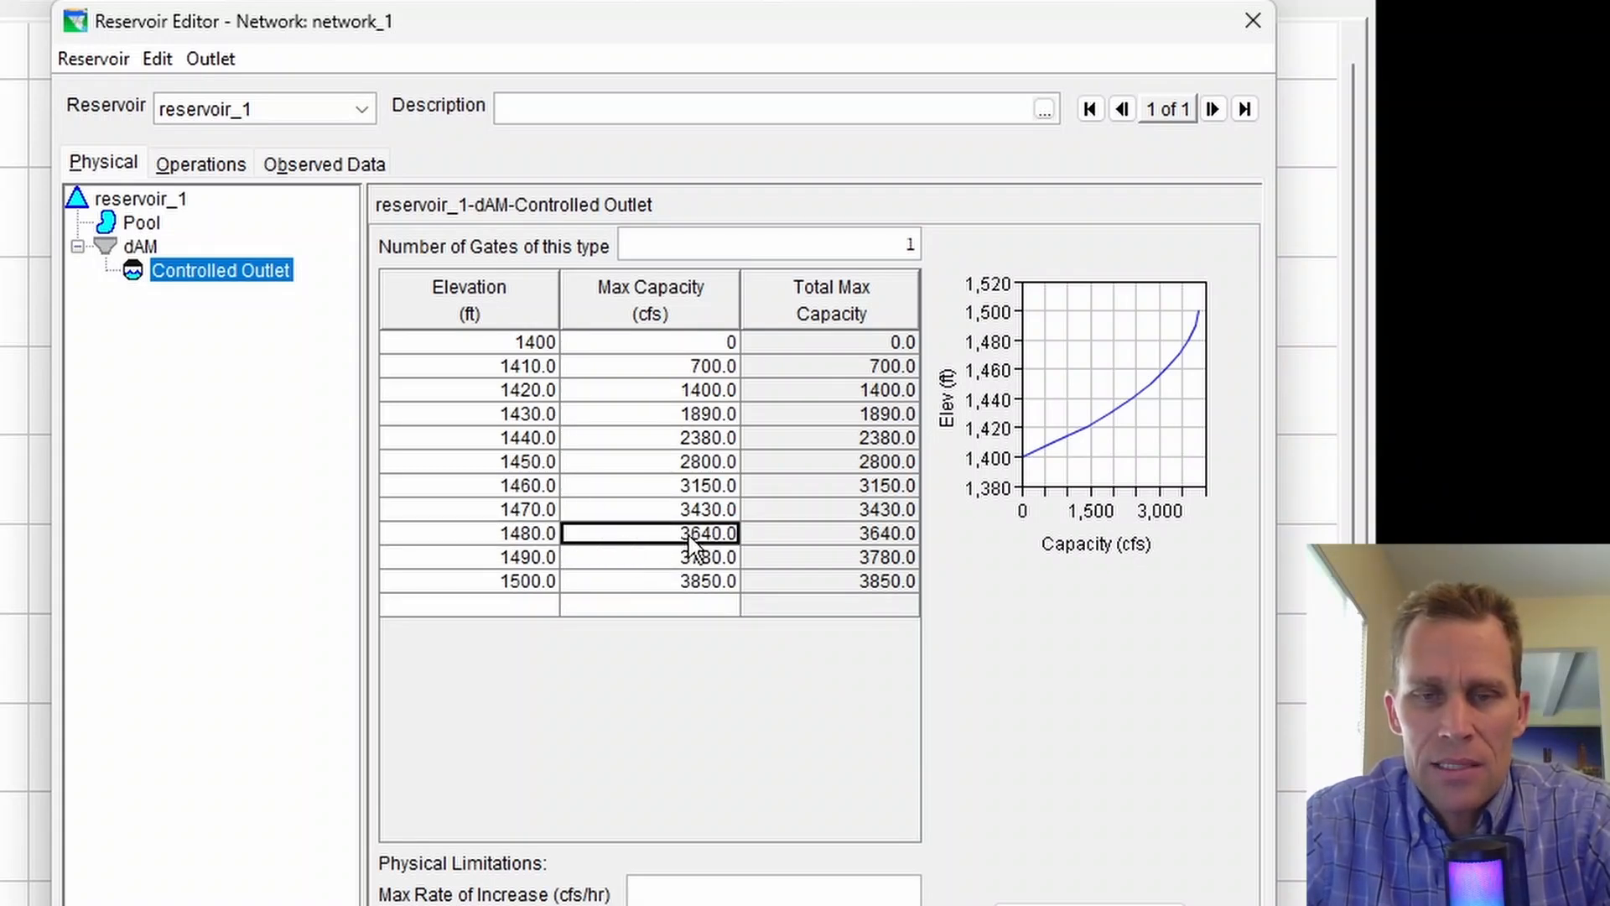
click(504, 541)
click(647, 542)
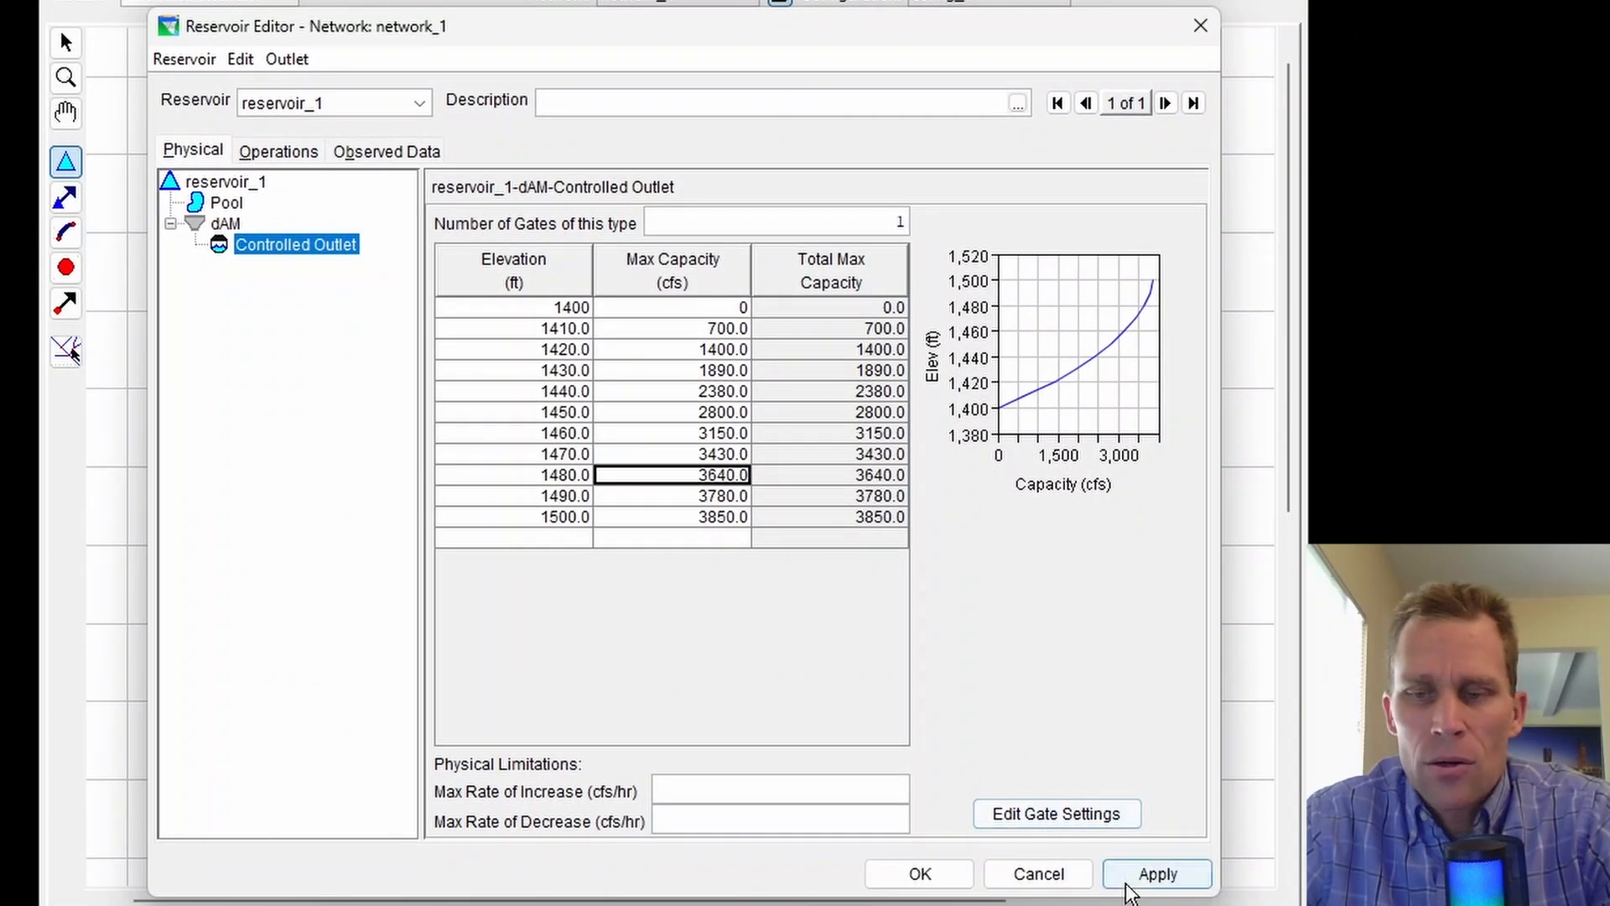
click(1131, 876)
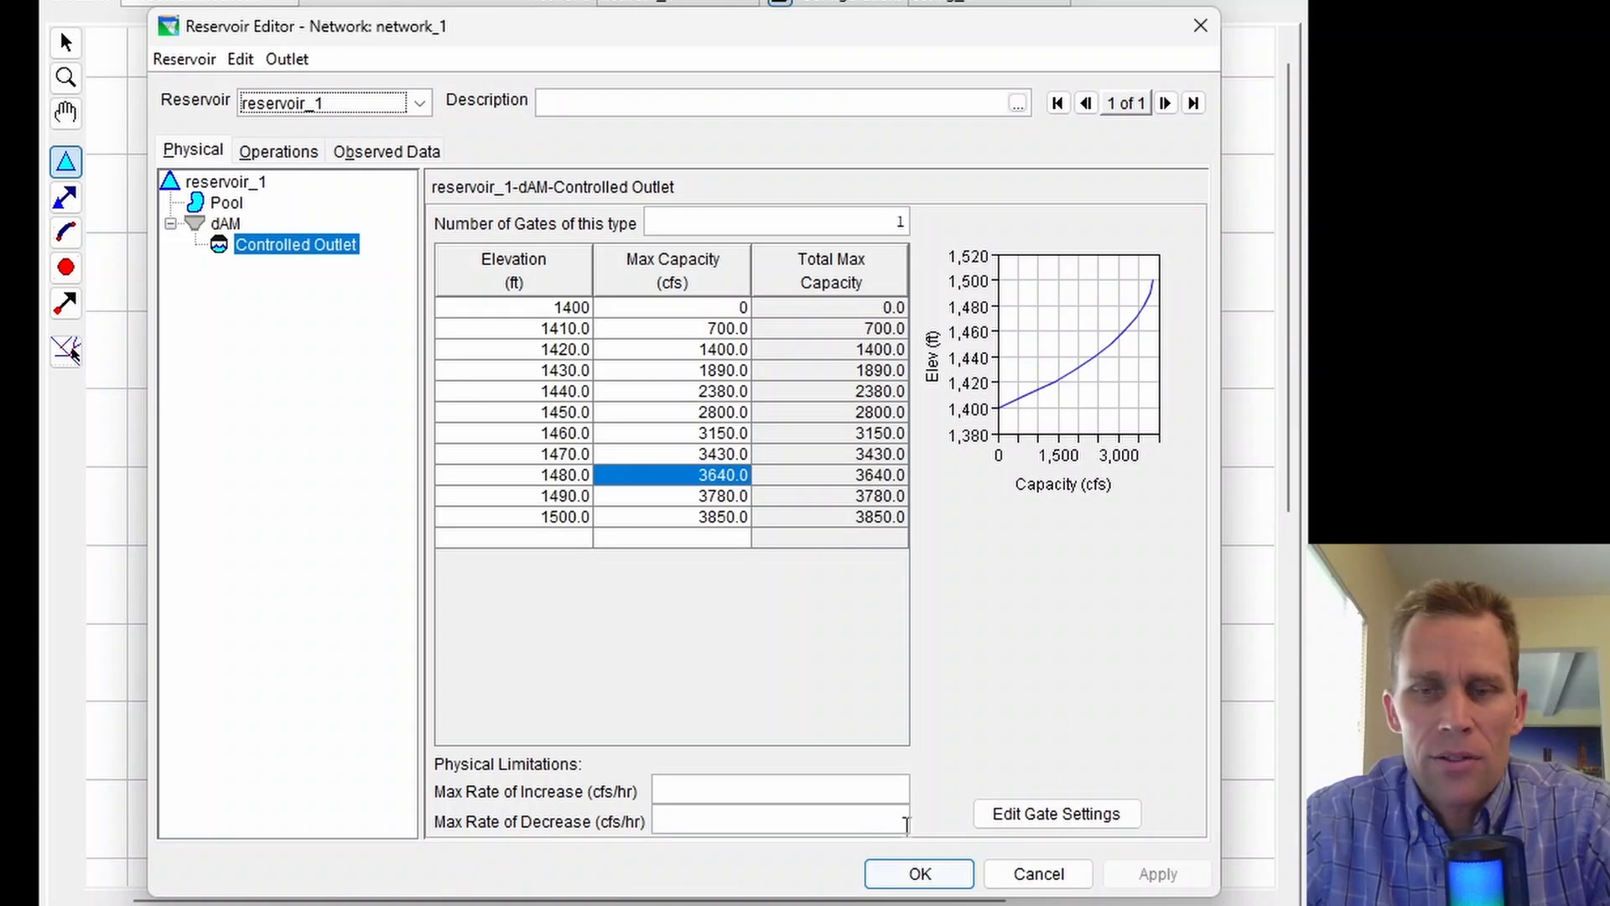
Step: Create a new operation set named operation_set_1 for reservoir_1
click(263, 158)
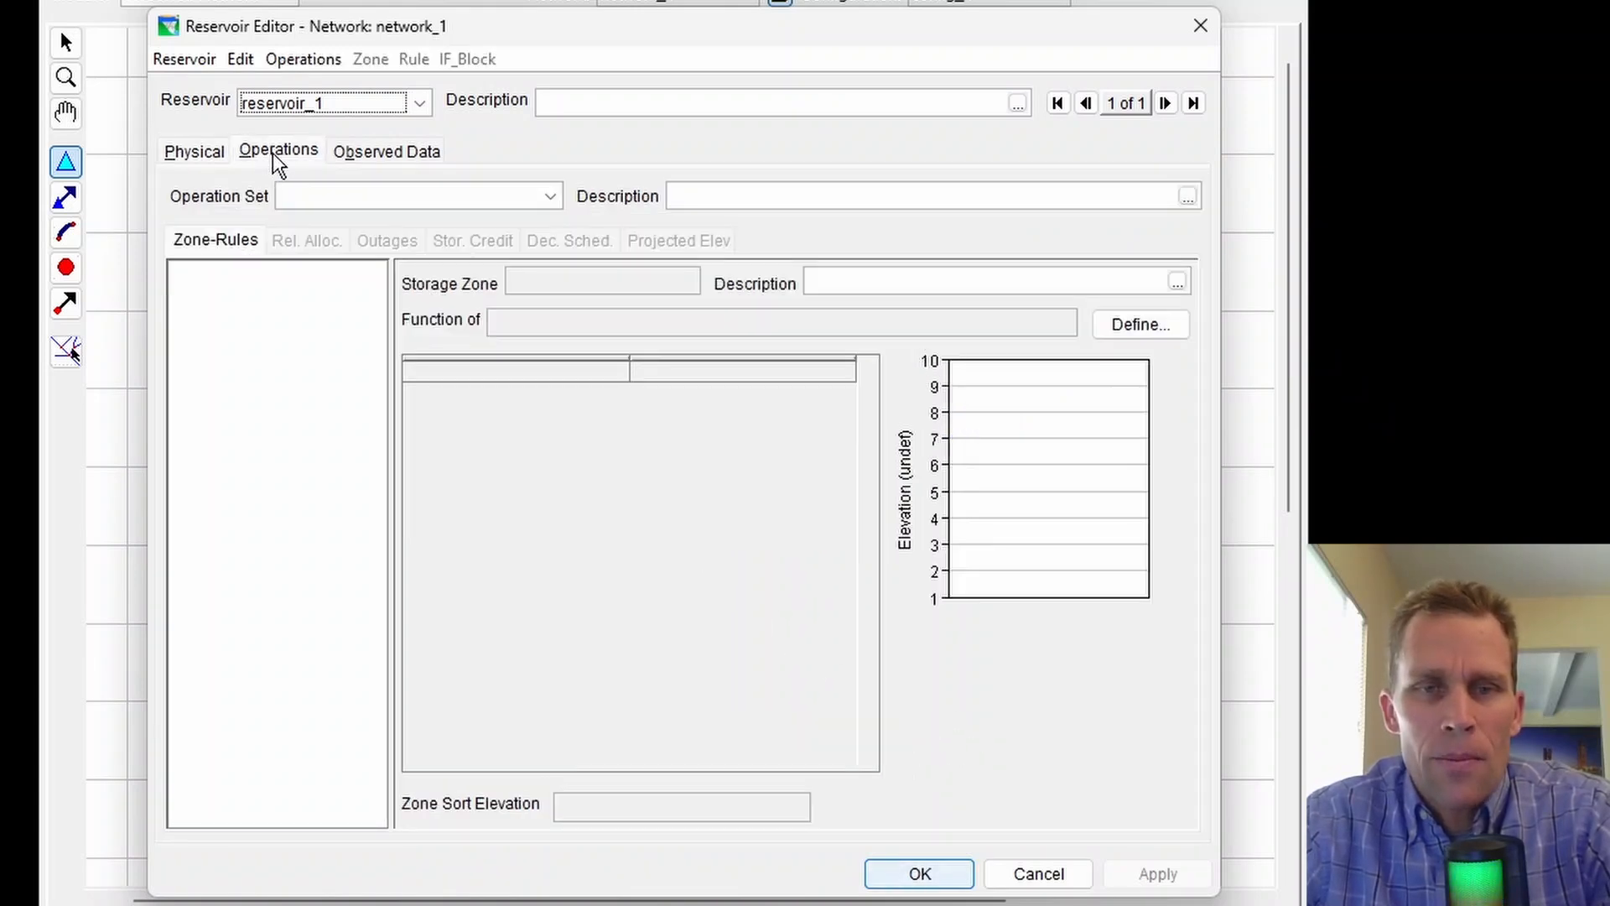
click(303, 59)
click(324, 86)
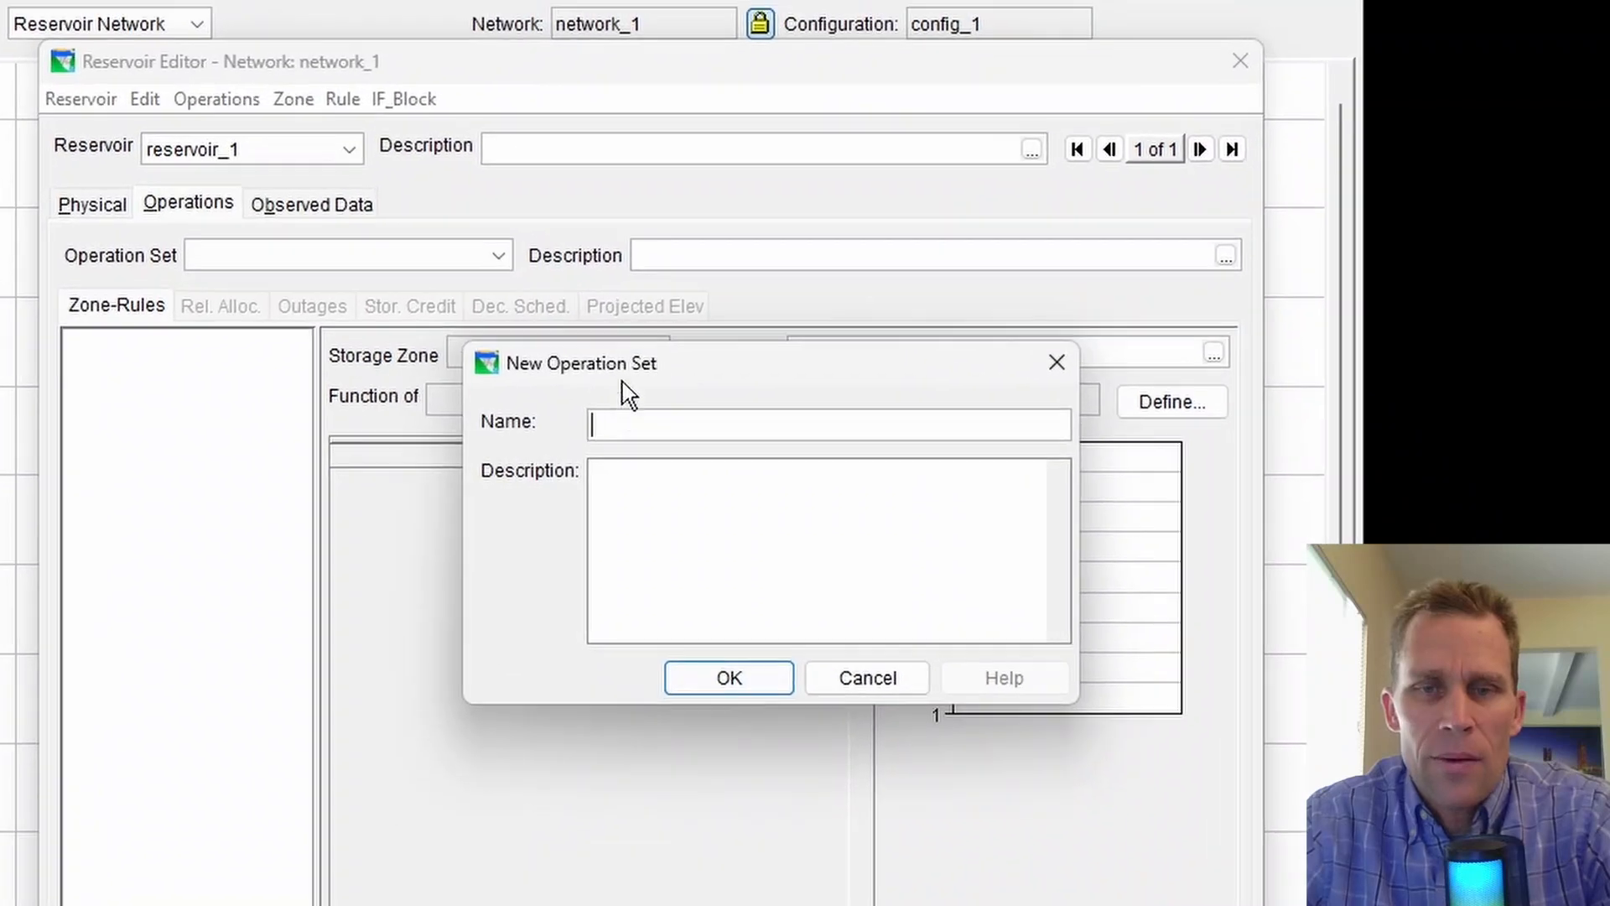
text(operation_s)
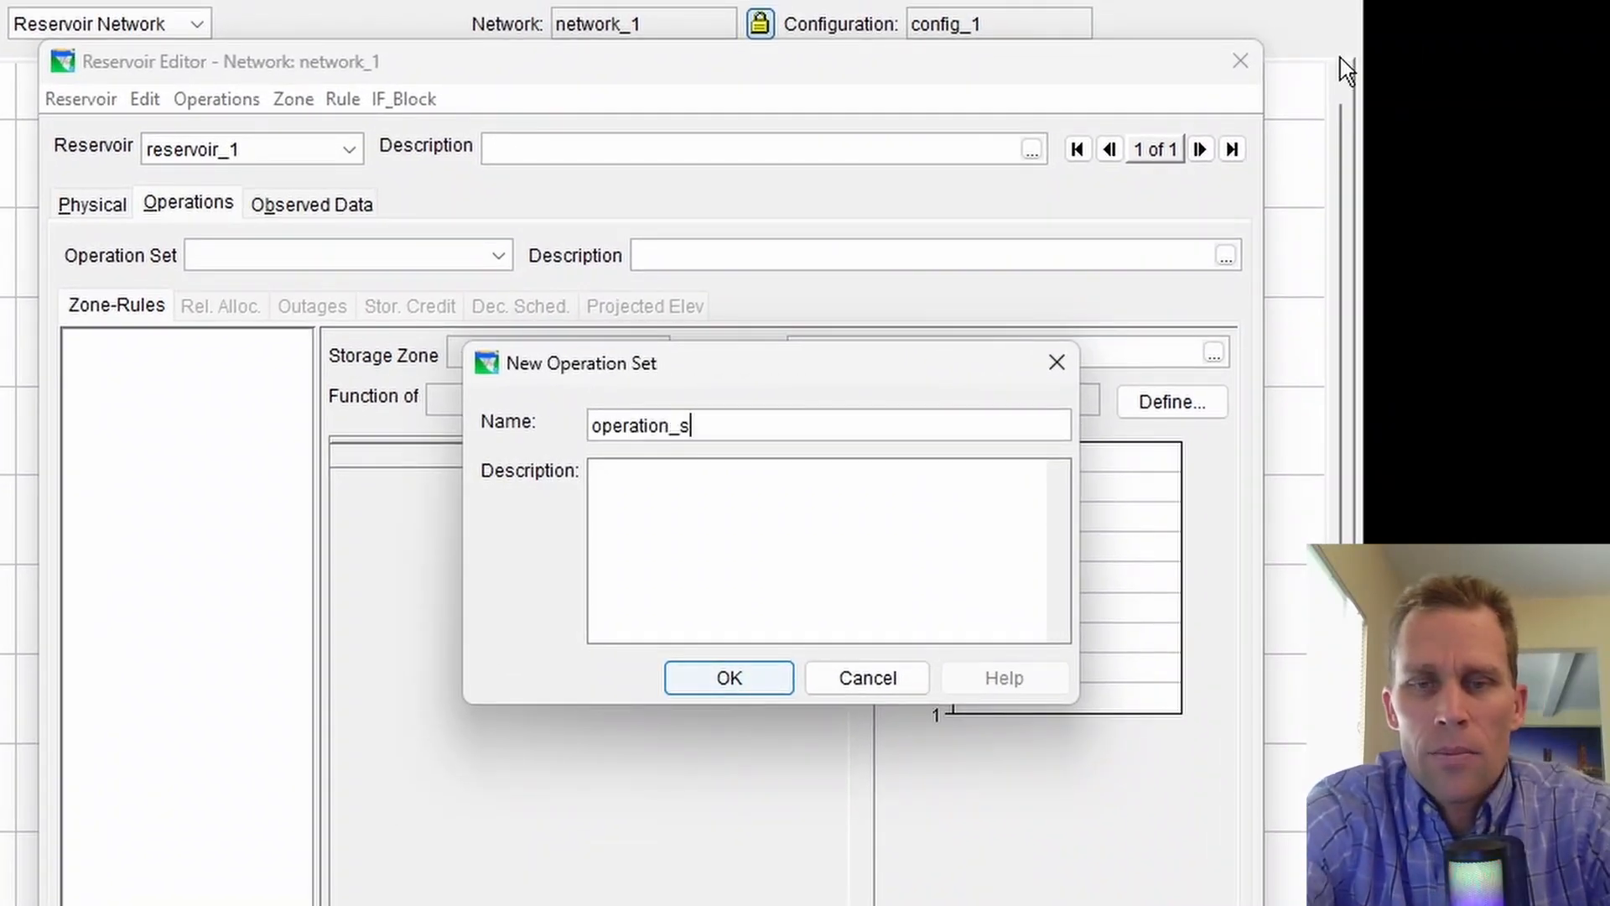
text(et_1)
key(Return)
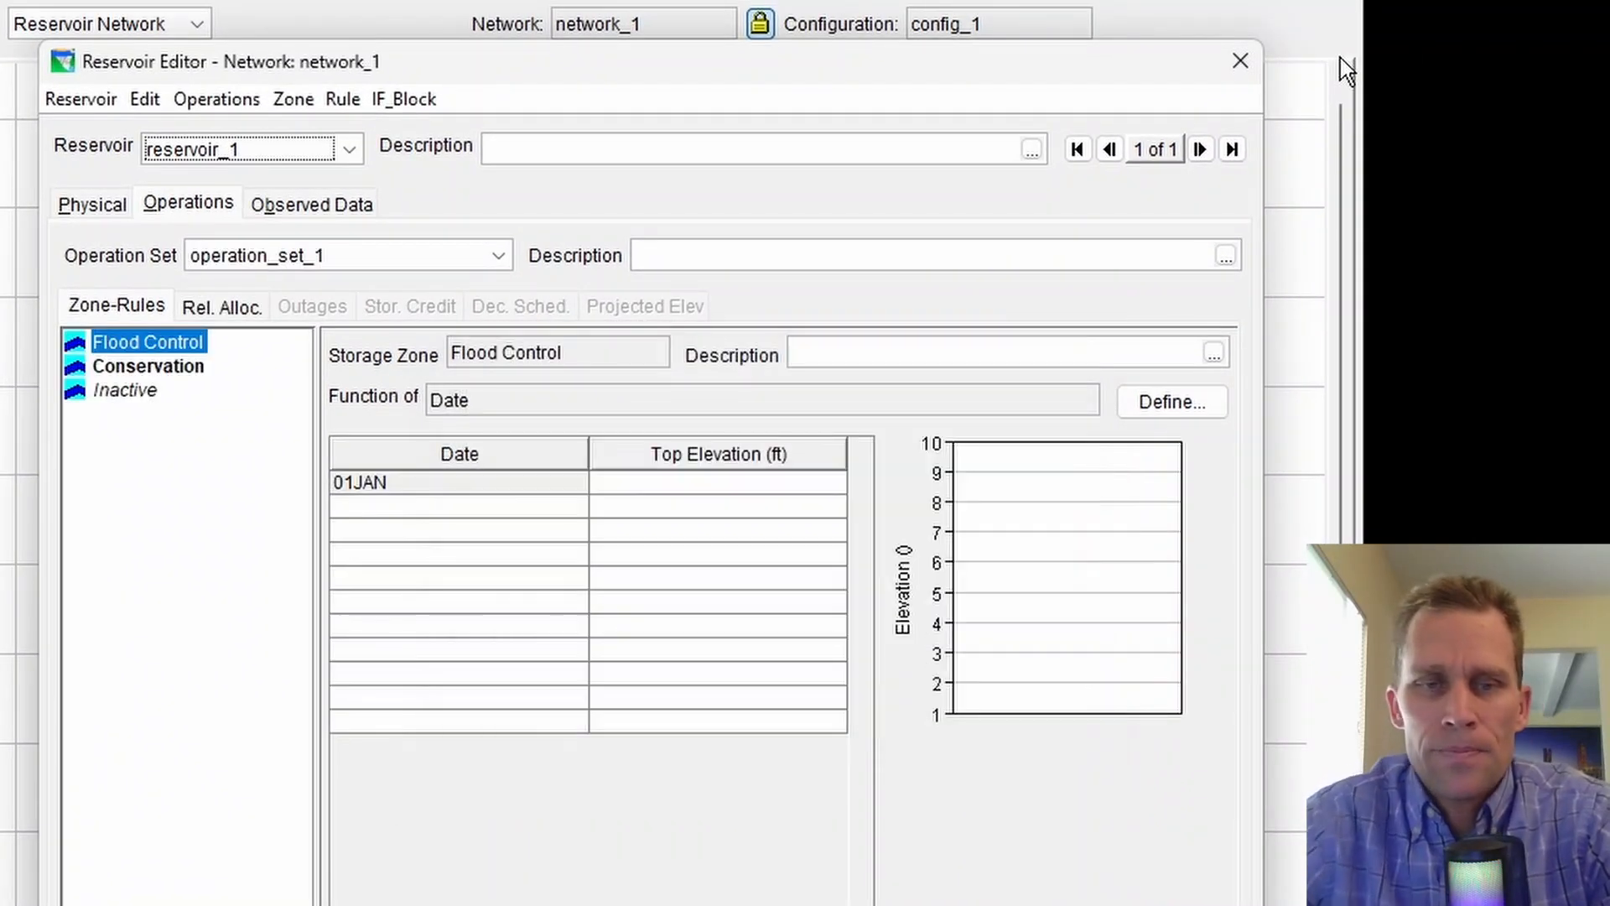
Step: Look through the three default storage zones, set the Flood Control zone's top elevation to 1500 ft, and apply it
click(134, 348)
click(155, 369)
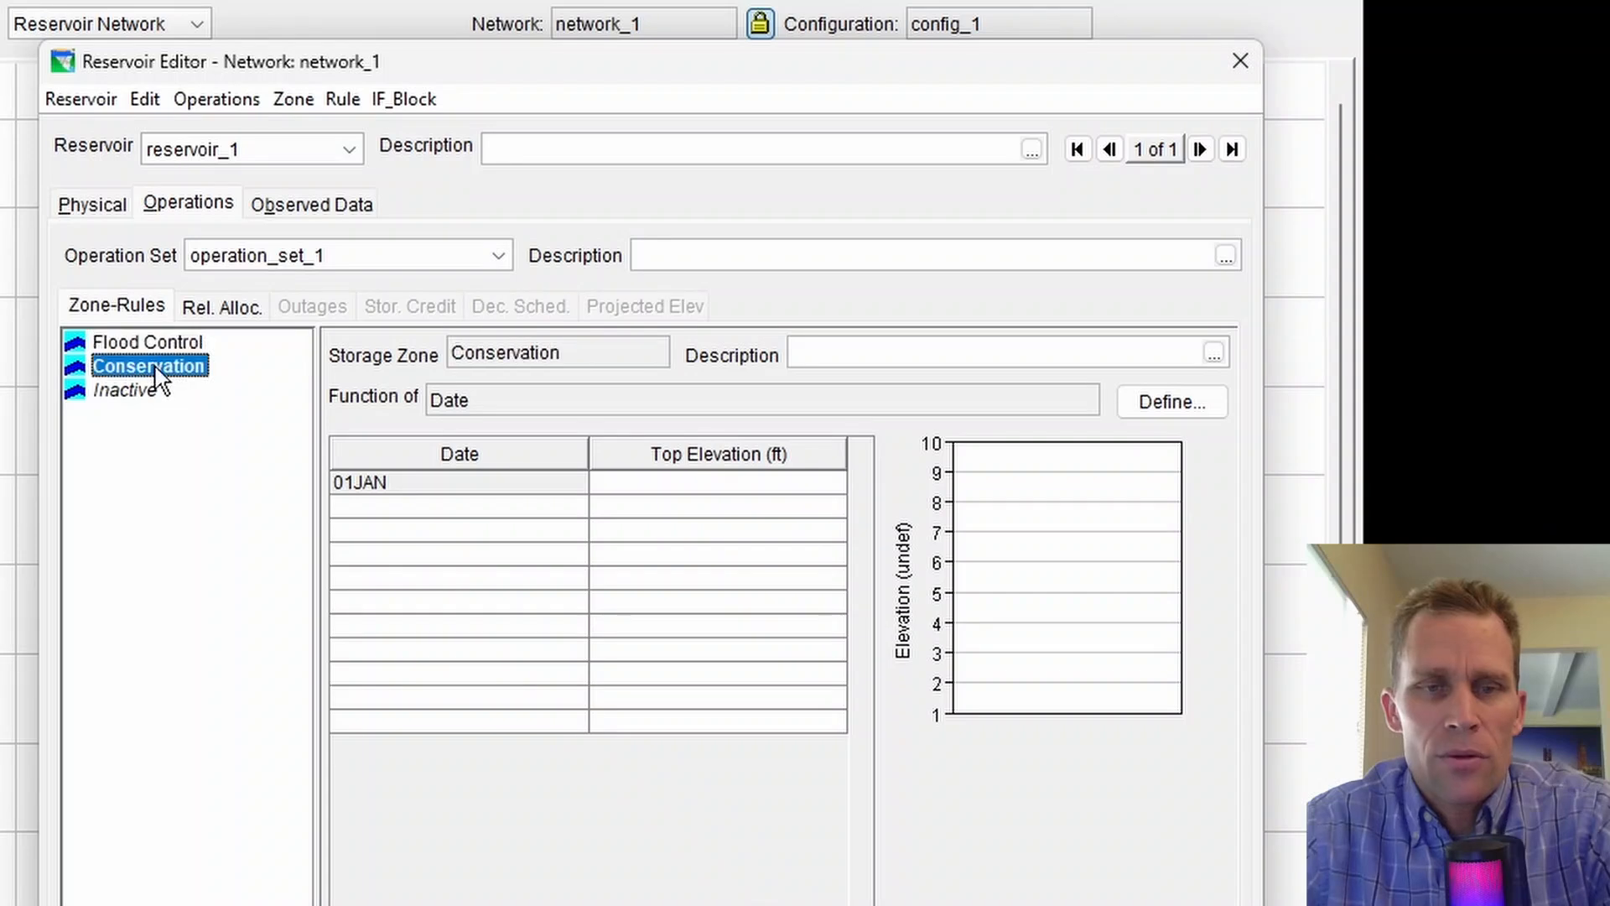
click(136, 392)
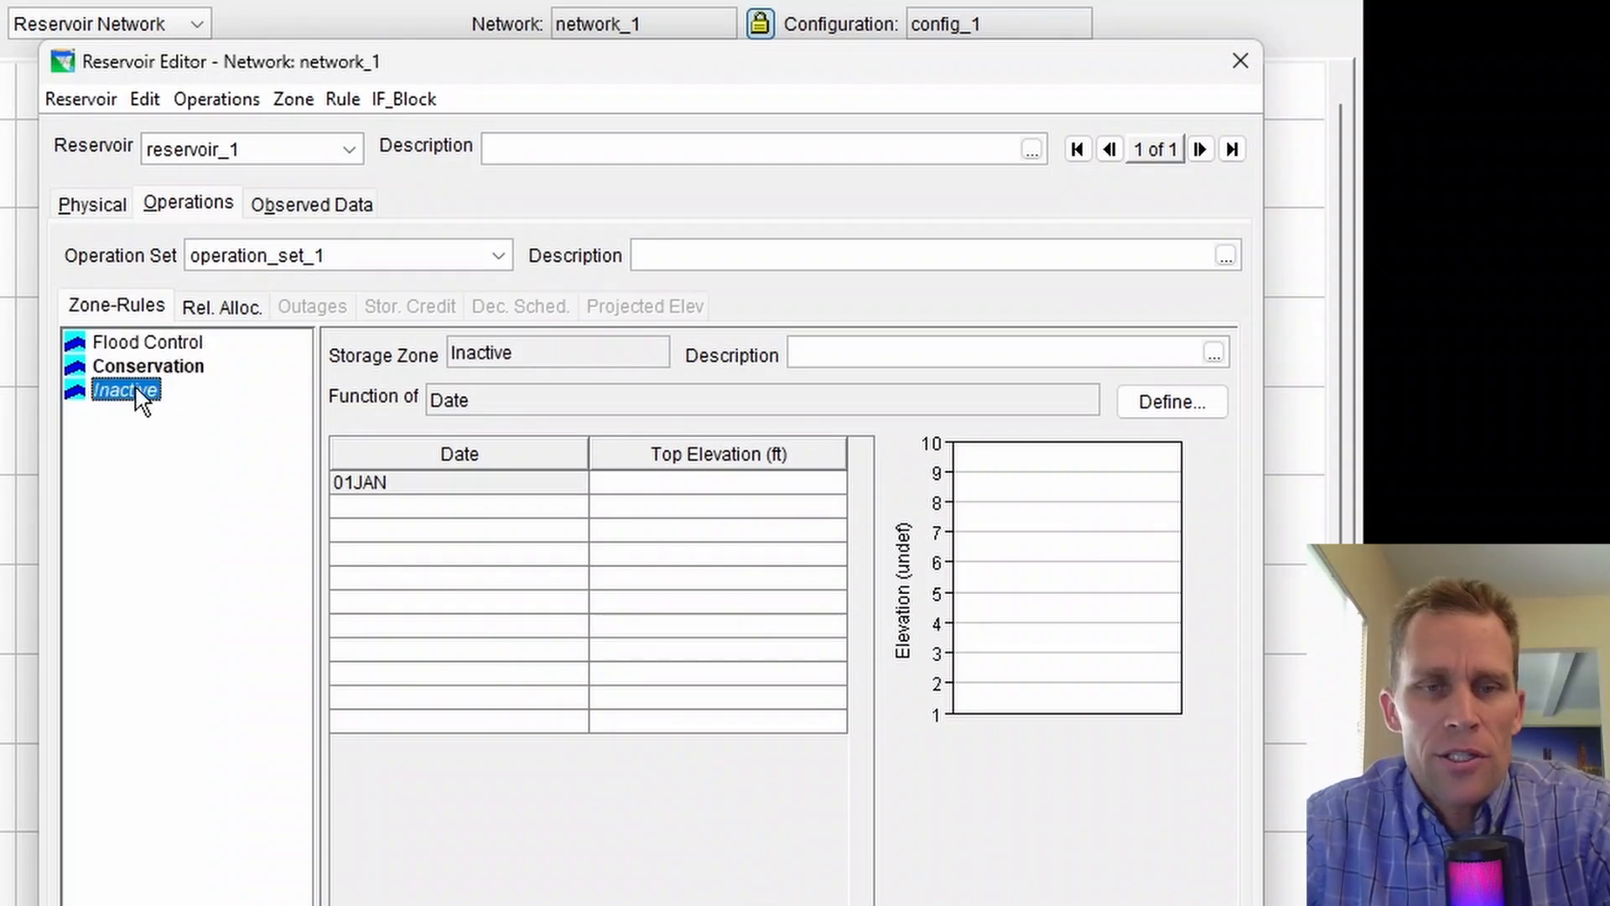
click(148, 344)
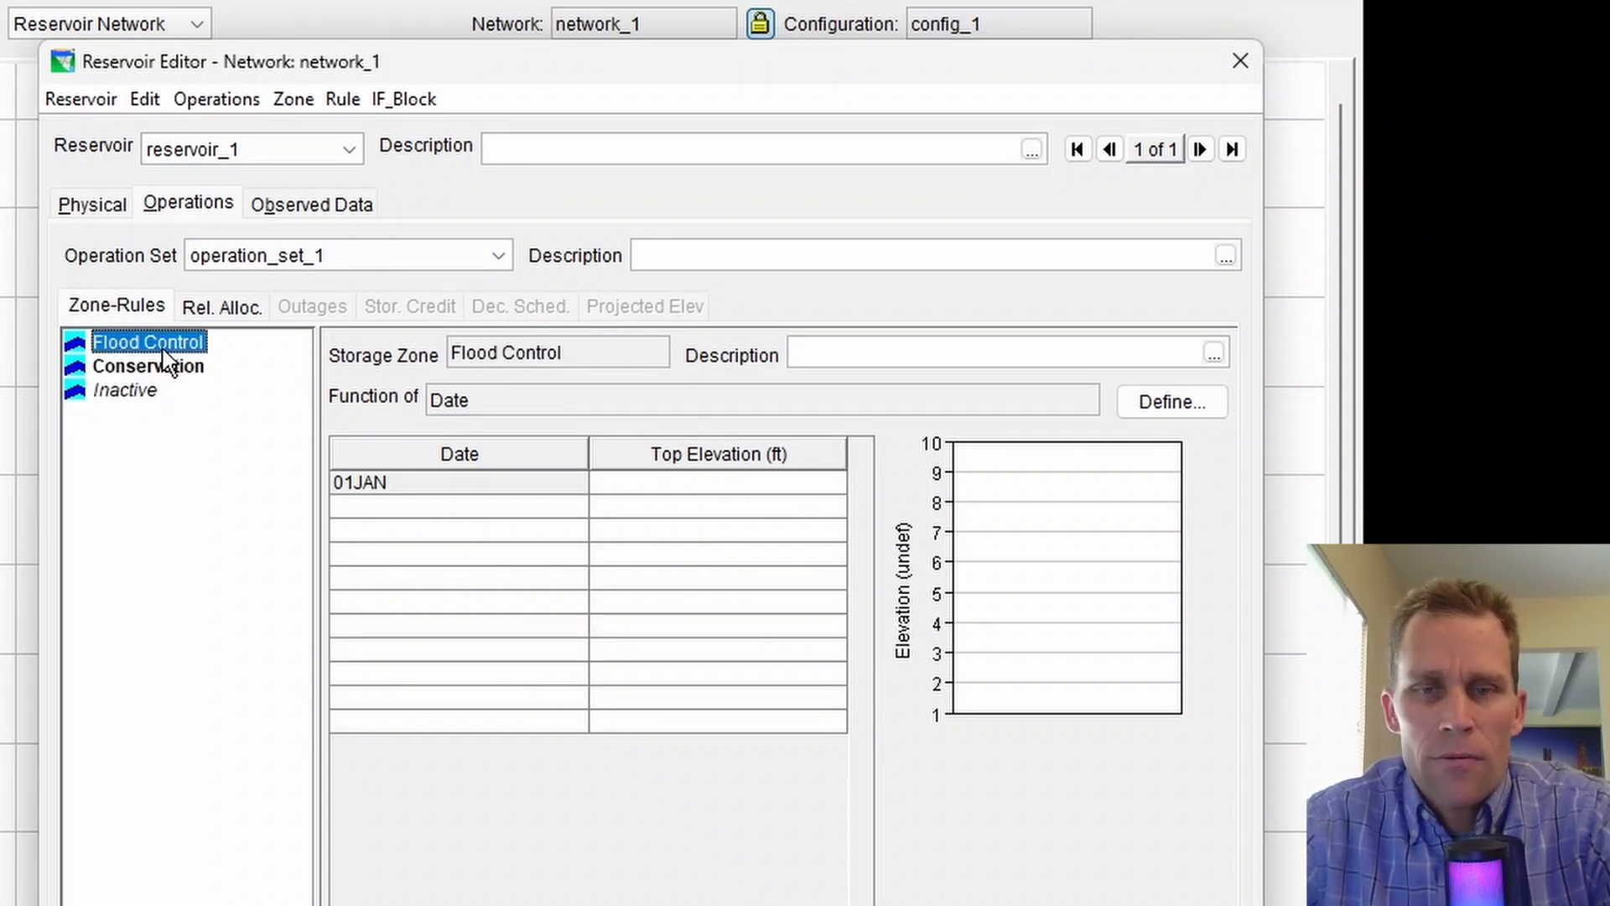
click(654, 485)
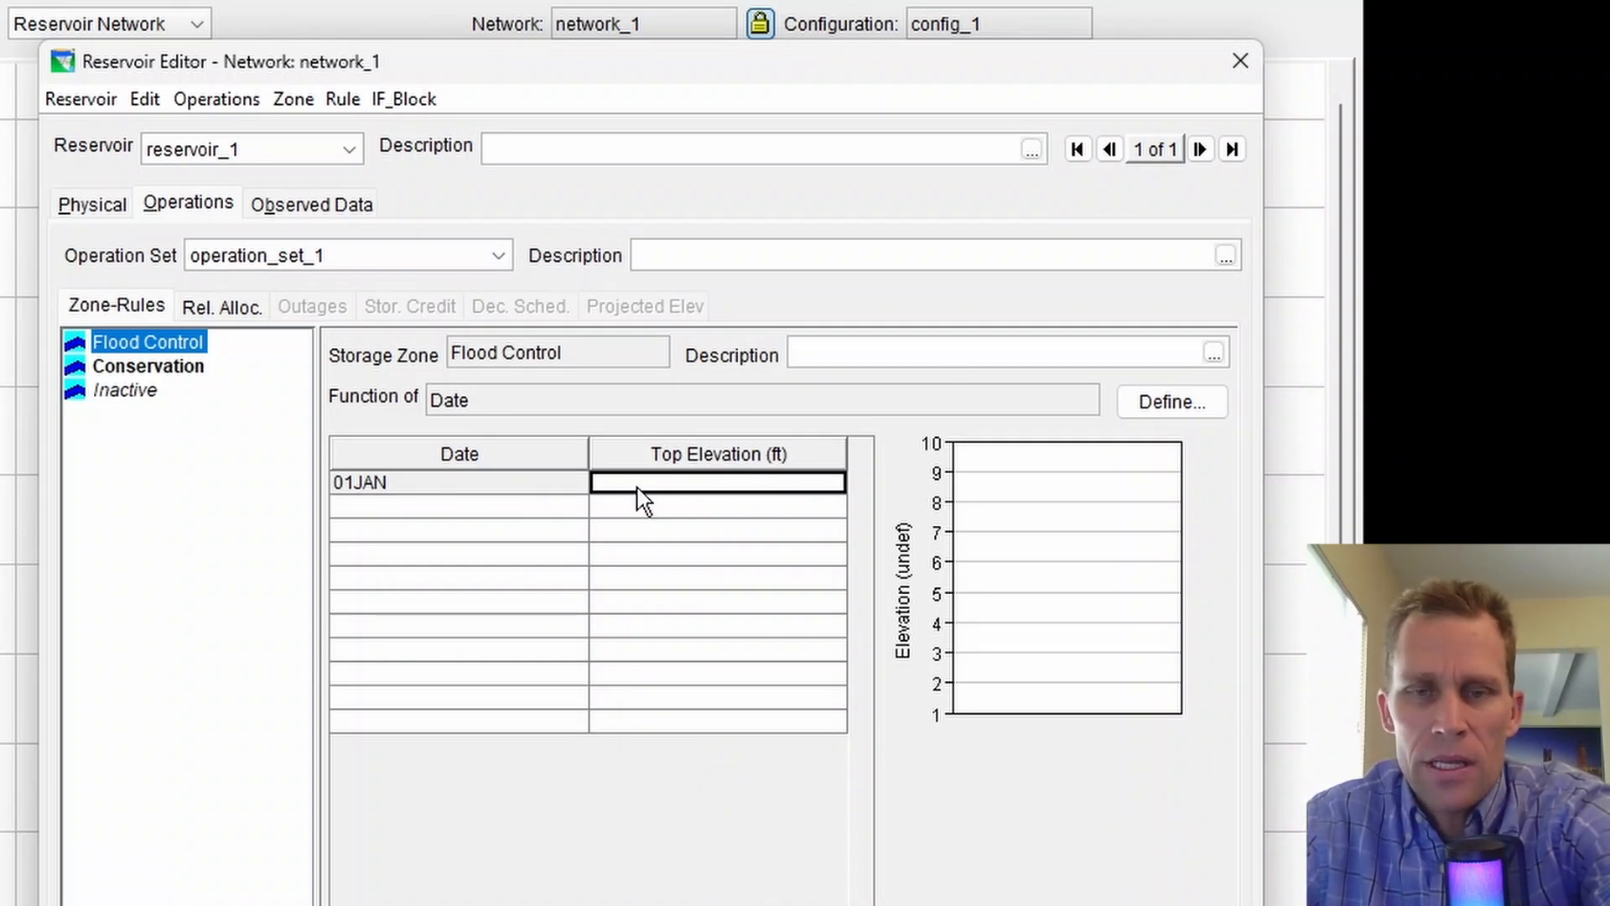
text(1500)
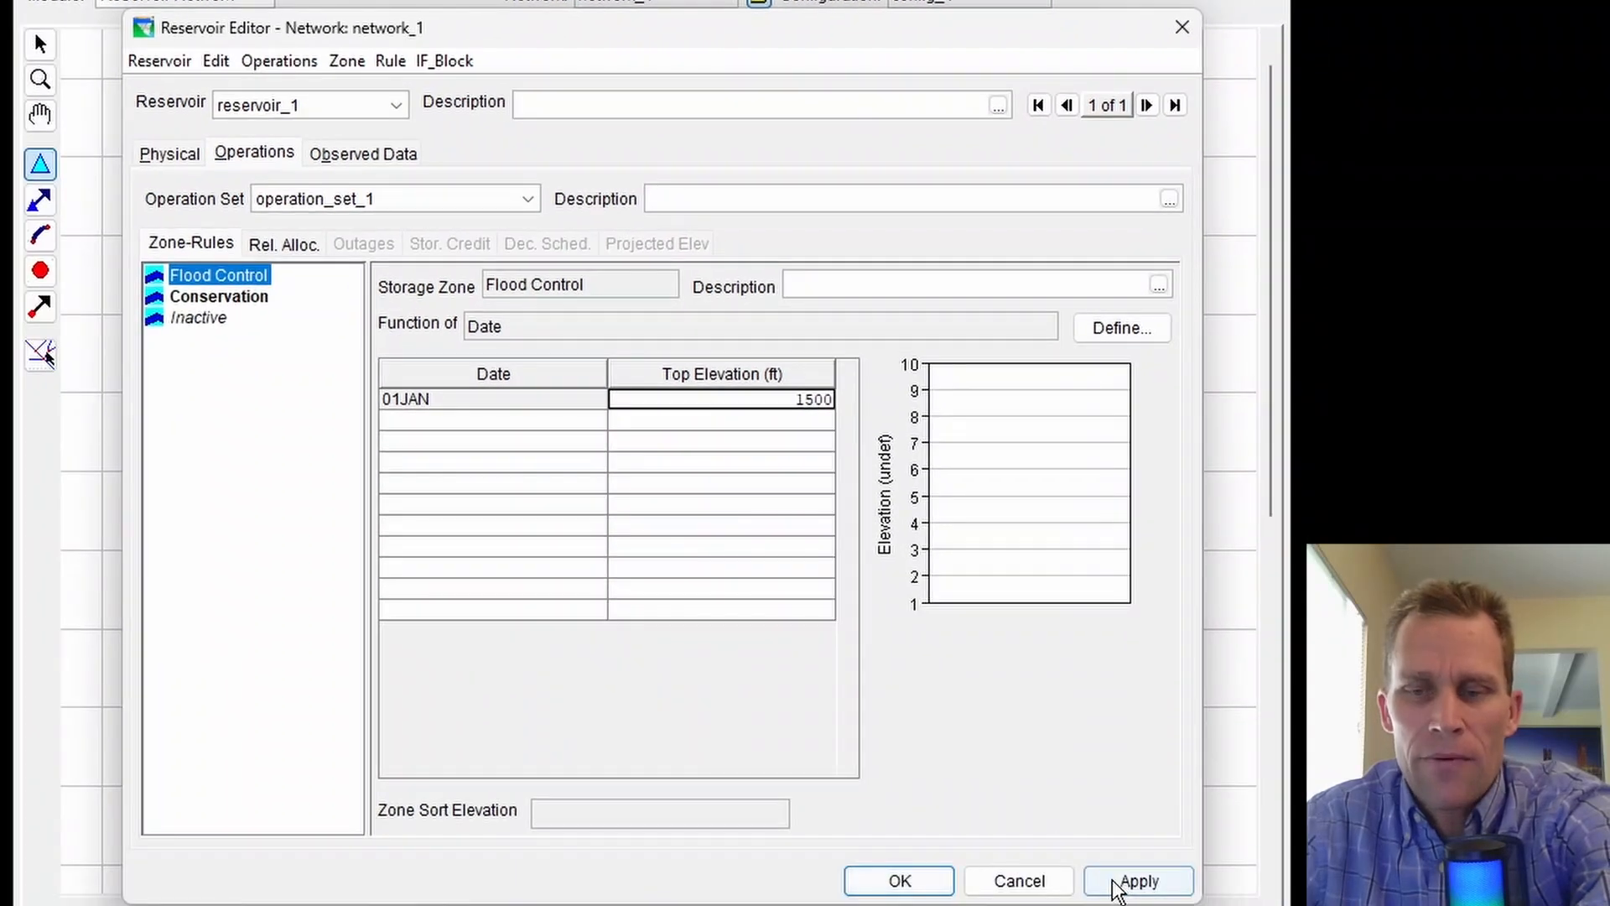
click(1124, 877)
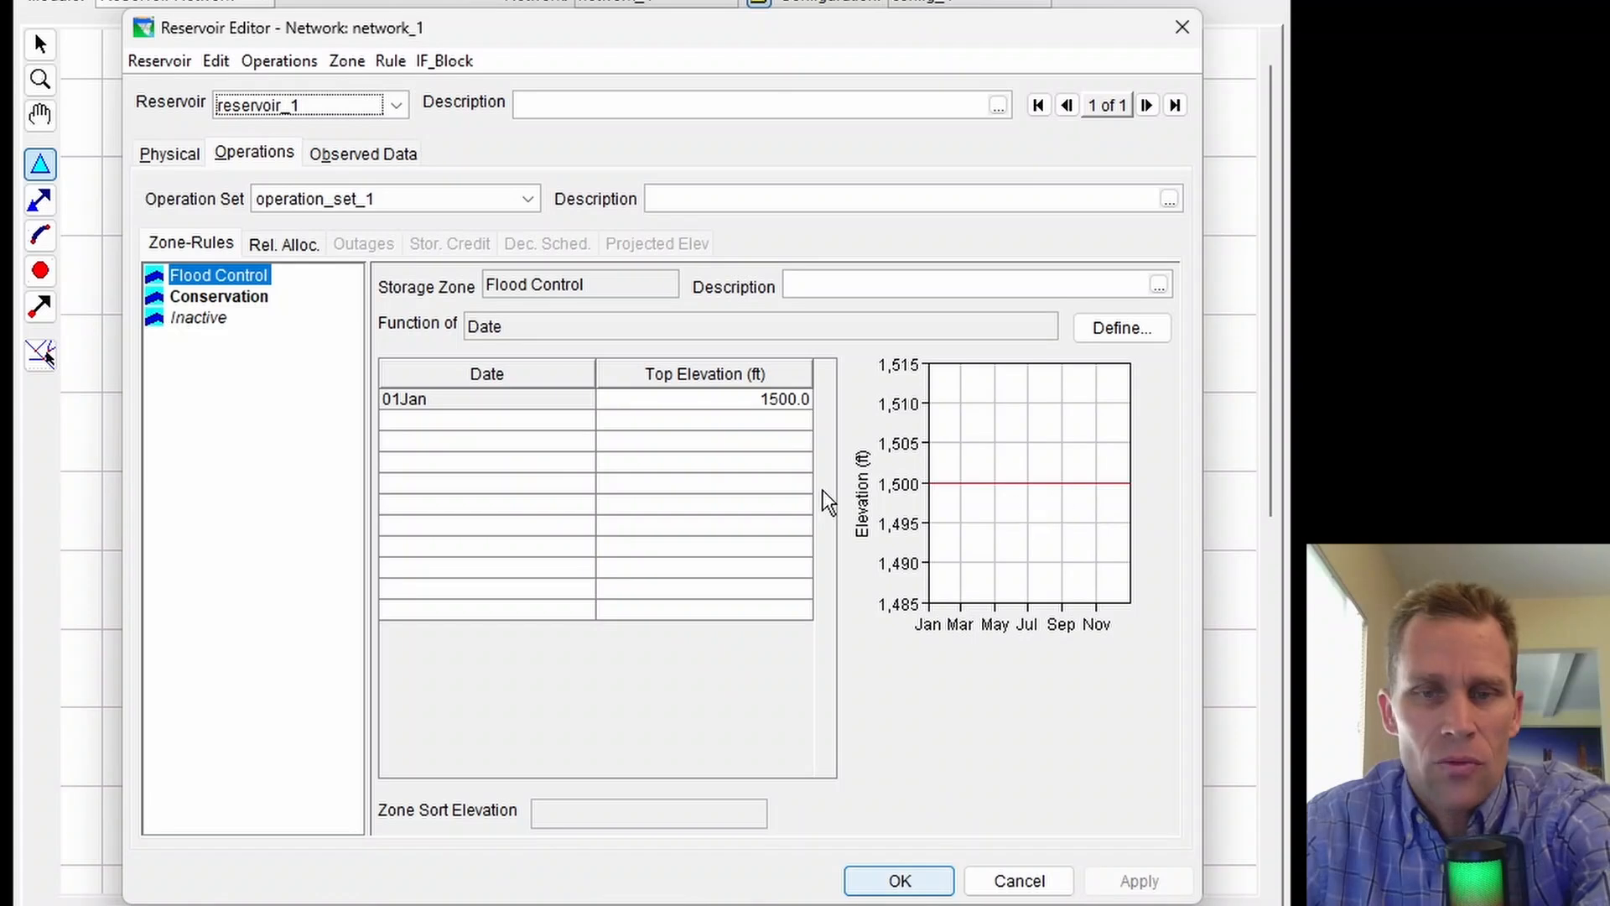
Step: Set the Conservation zone's top elevation to 1480 ft and apply it
click(225, 298)
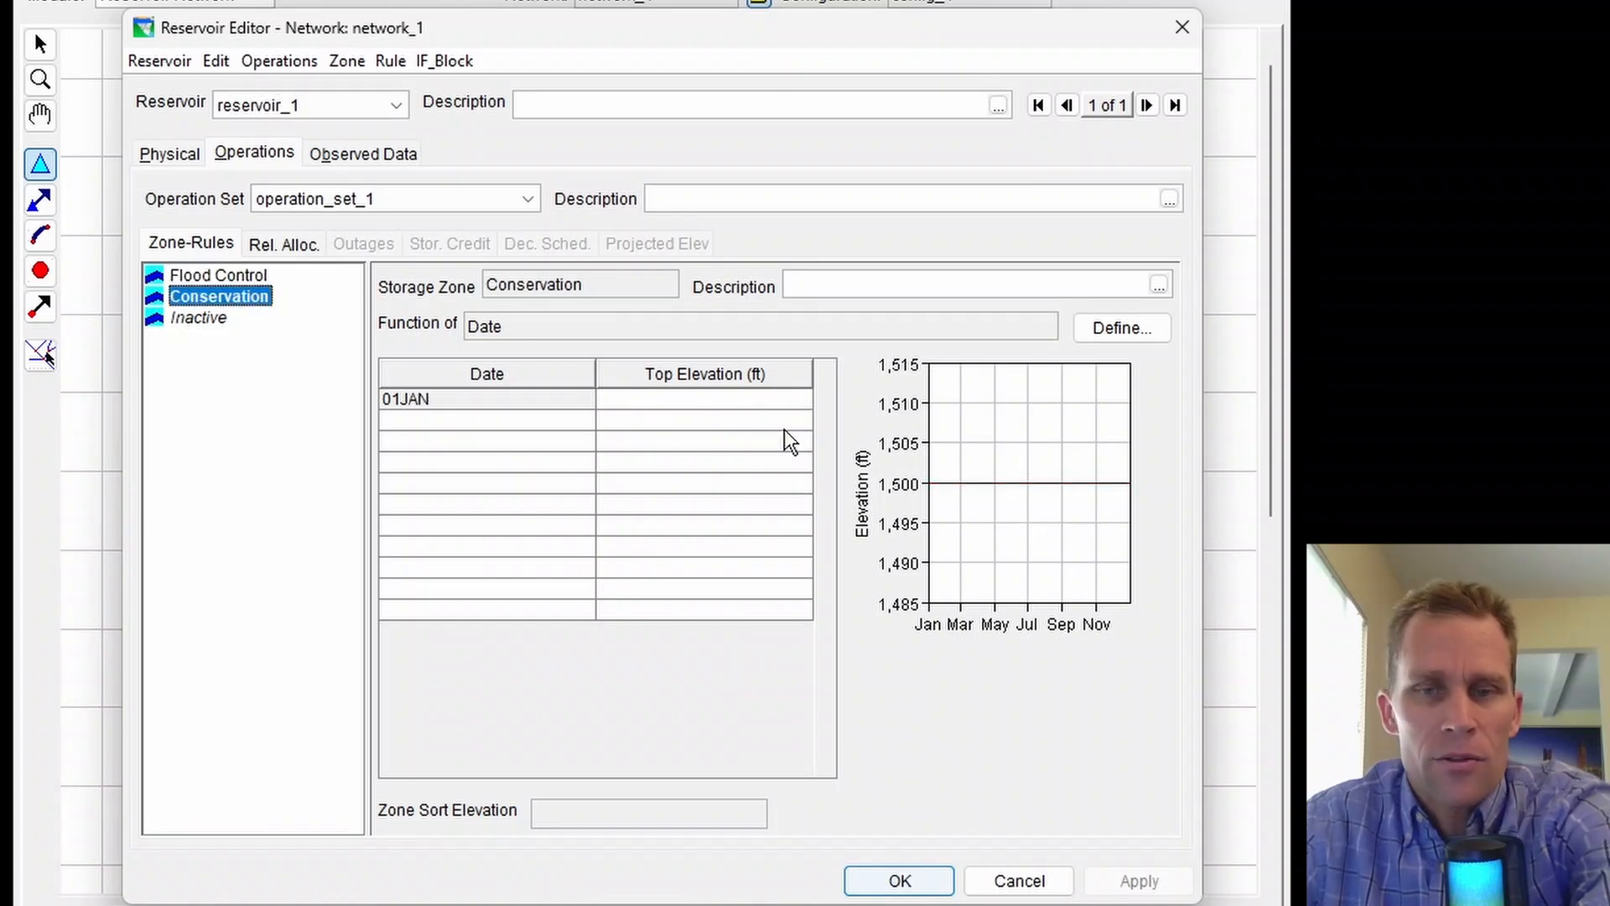
click(753, 401)
text(1480)
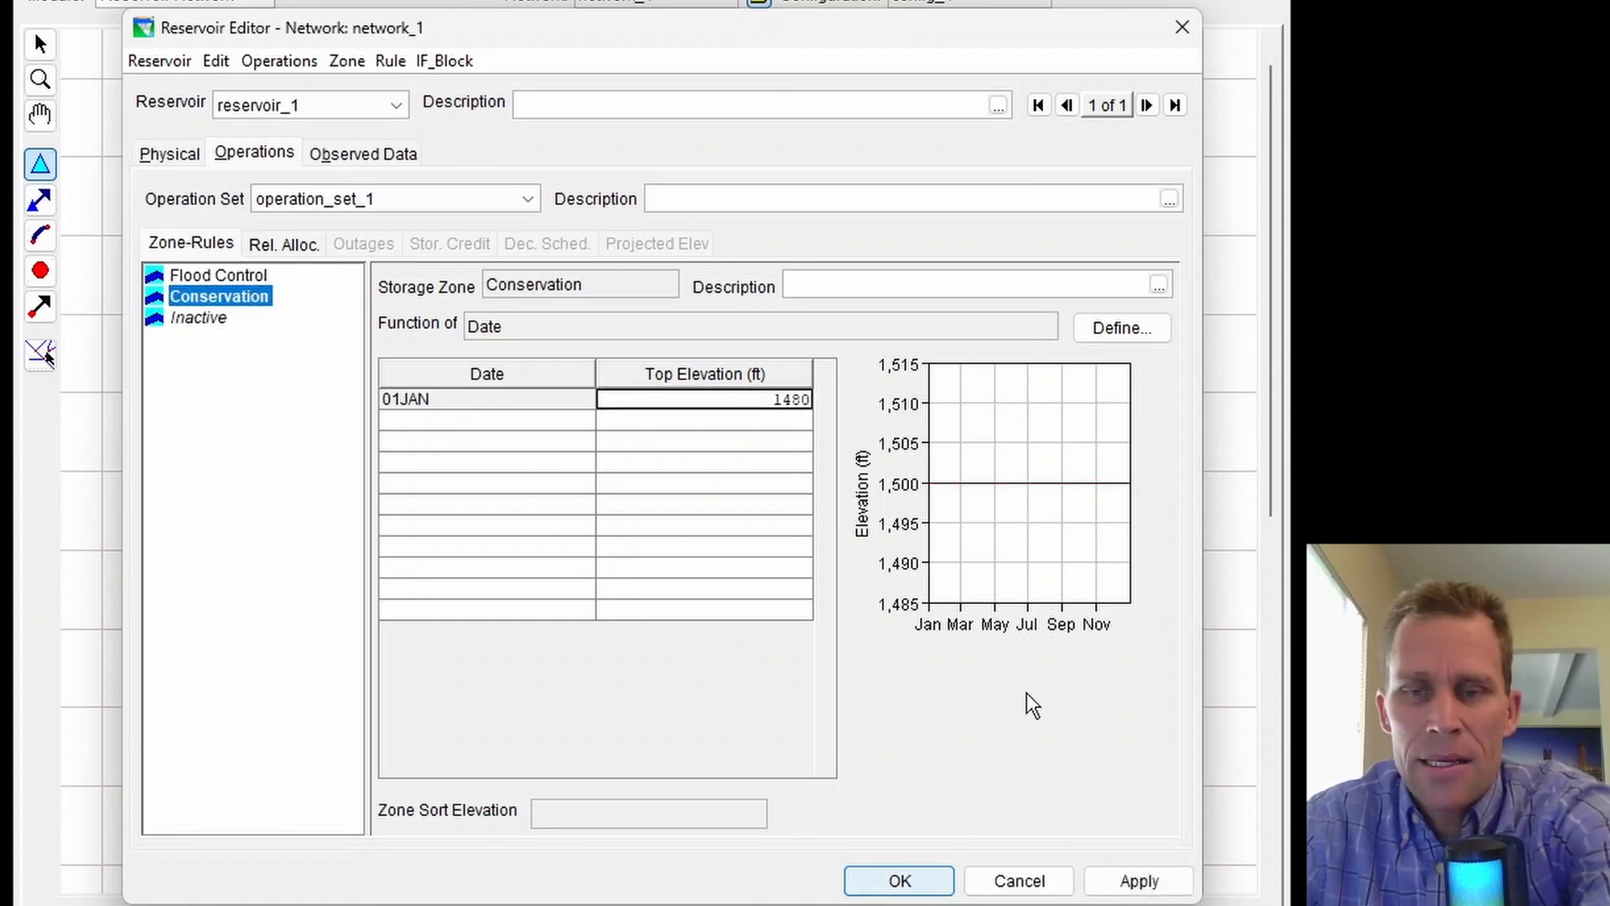
click(1134, 877)
Step: Set the Inactive zone's top elevation to 1350 ft and apply it
click(198, 318)
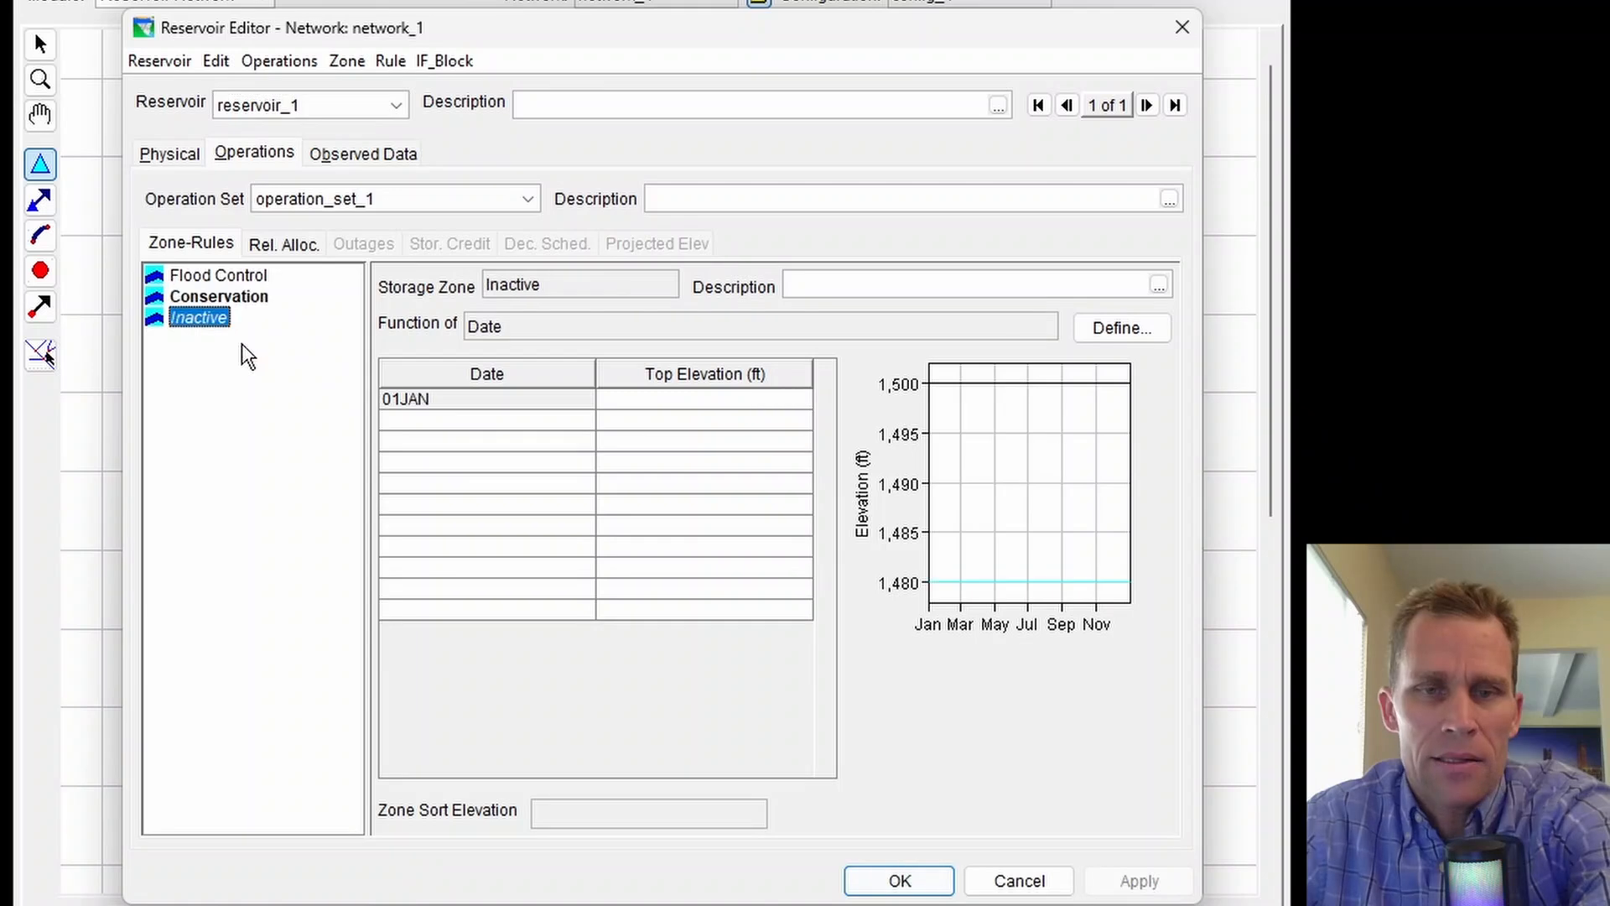
click(636, 401)
text(1350)
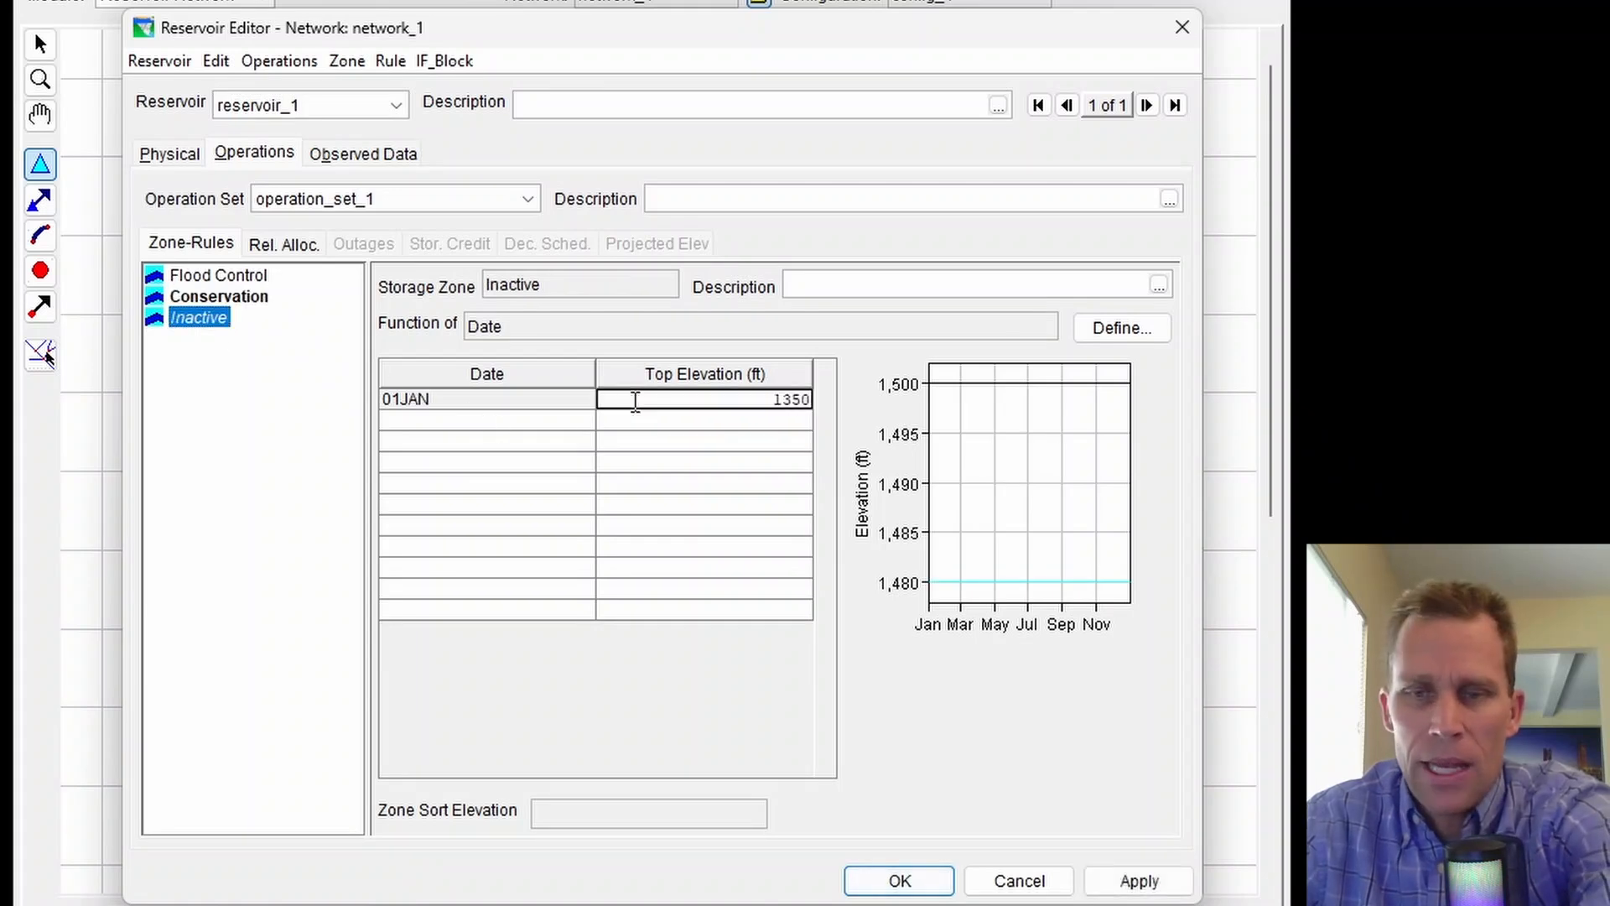
click(1141, 880)
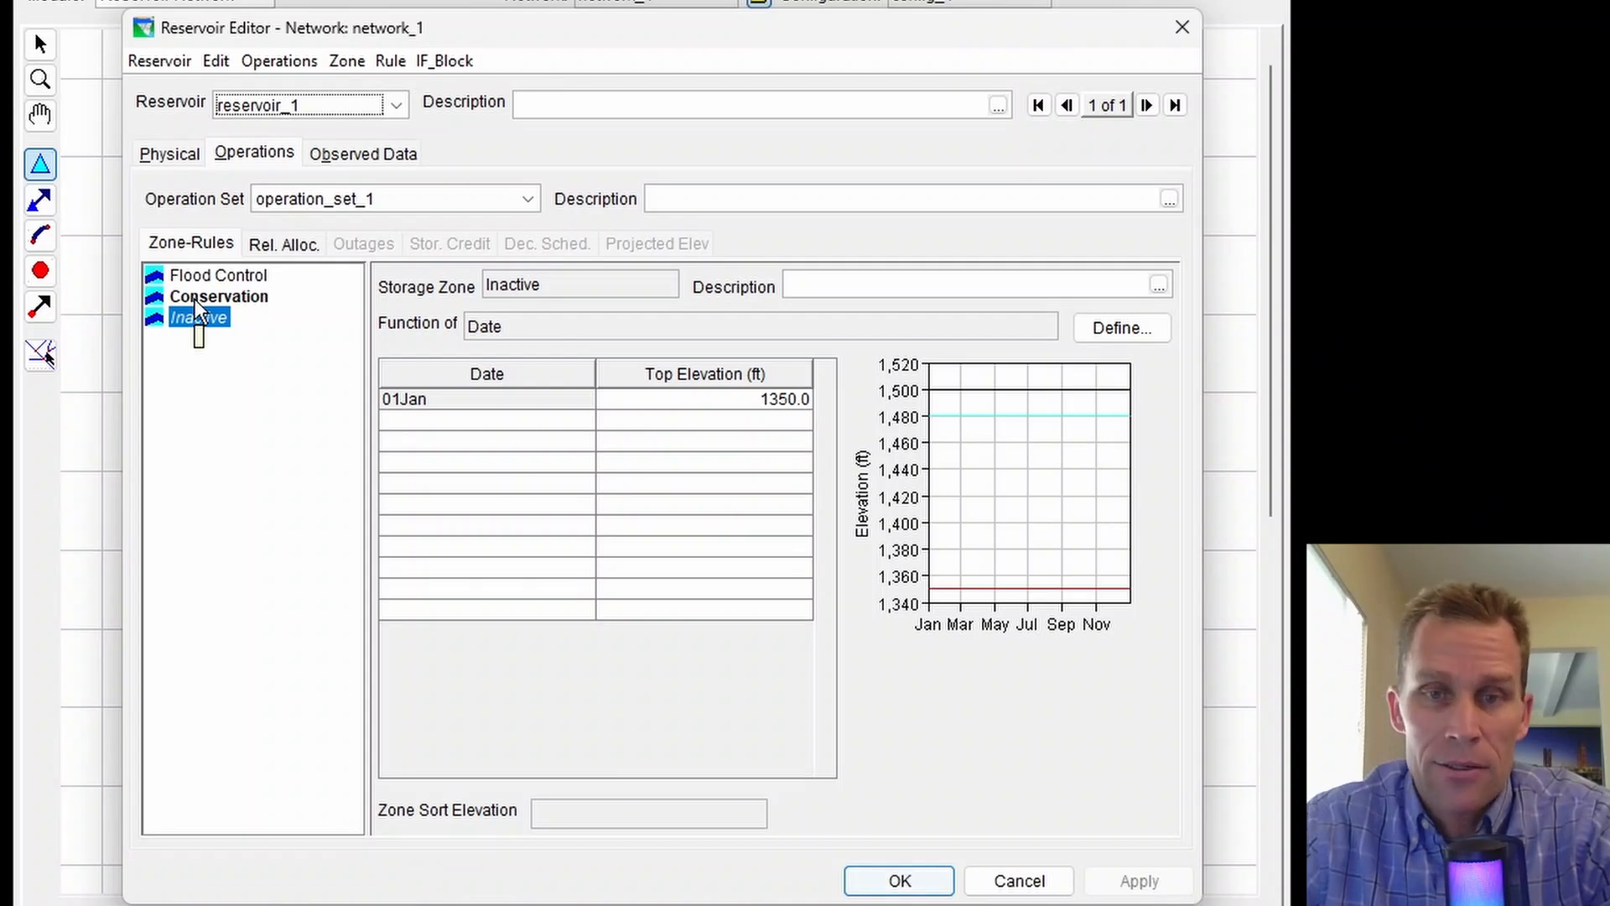
Step: Add a Release Function rule named "min - 800 cfs (March 3)" to the Conservation zone, operating the release from reservoir_1-Controlled Outlet
click(194, 298)
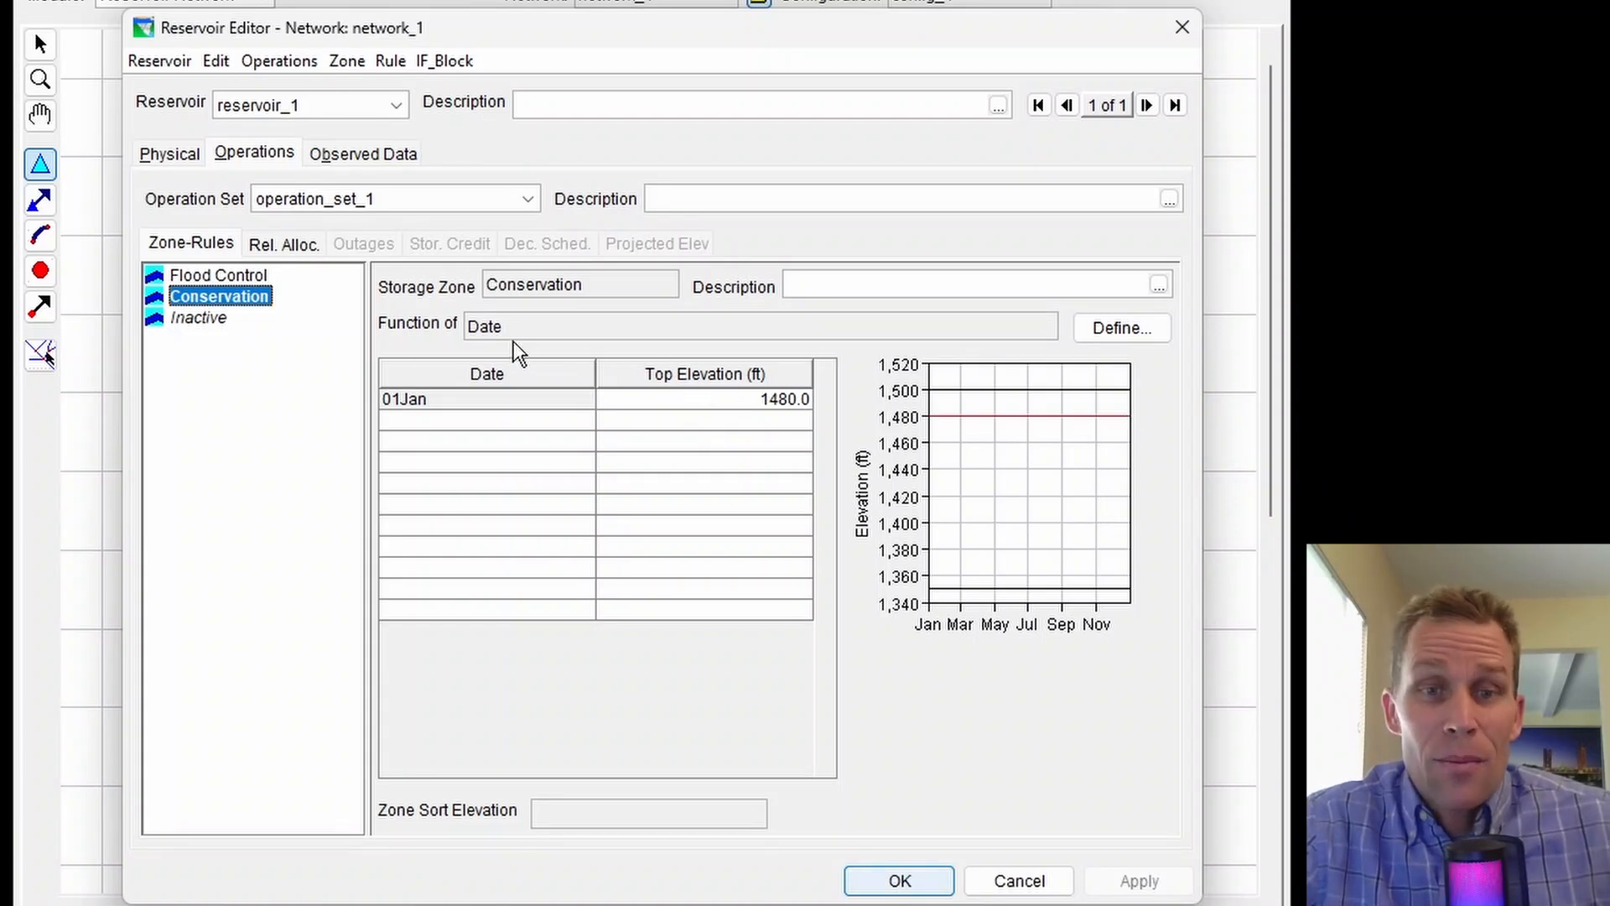
right_click(223, 295)
click(289, 320)
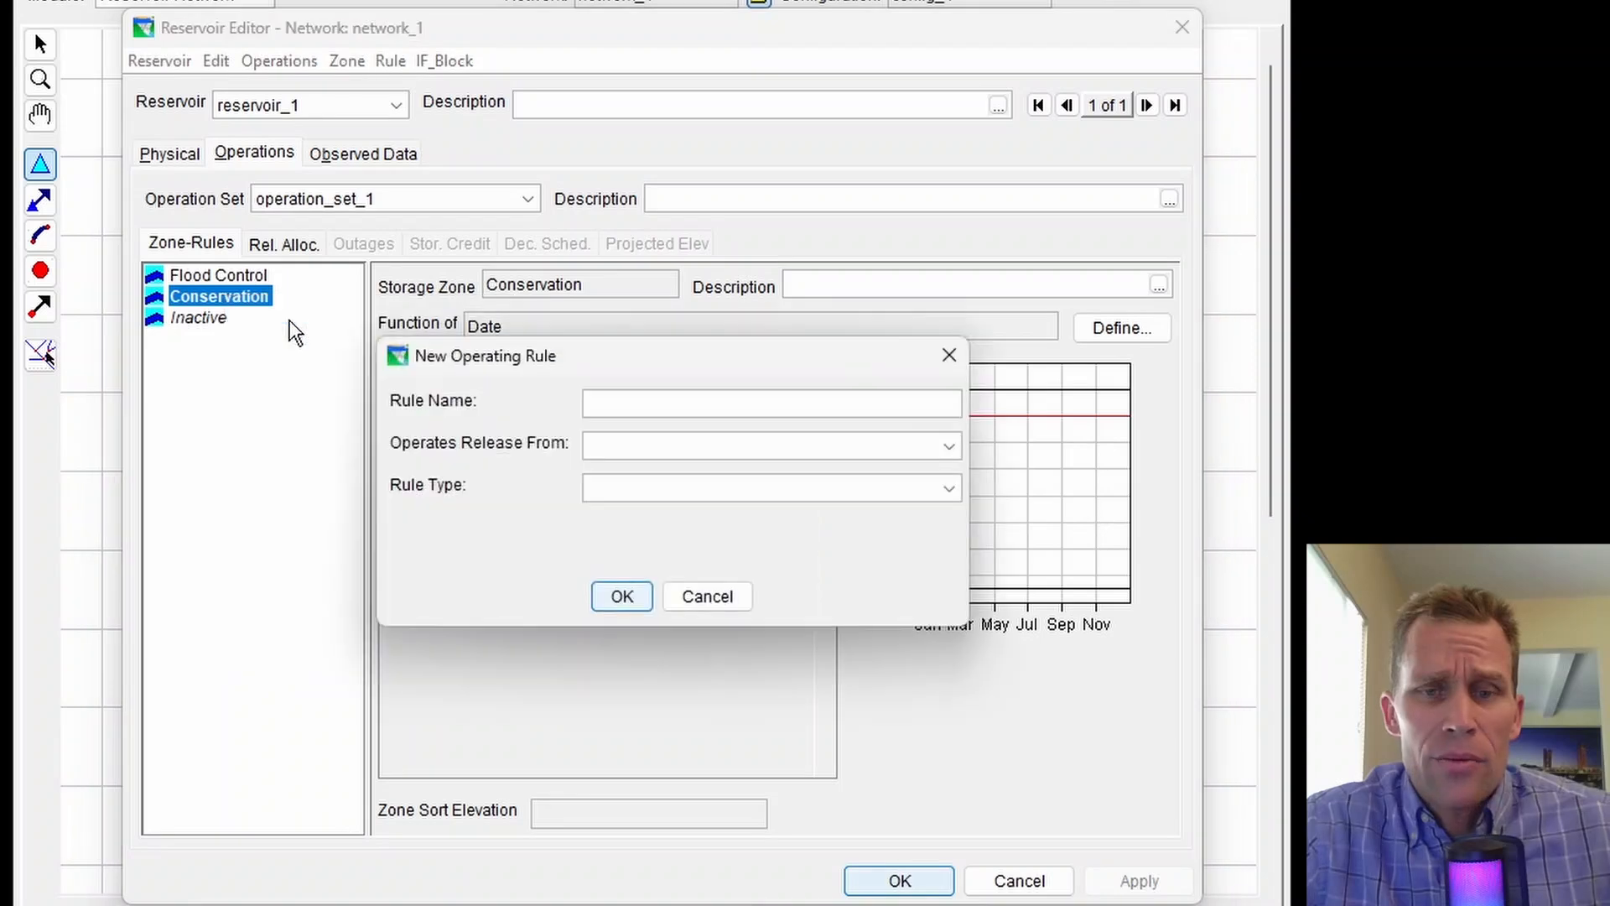
click(755, 412)
text(min - 800 cfs (March 3))
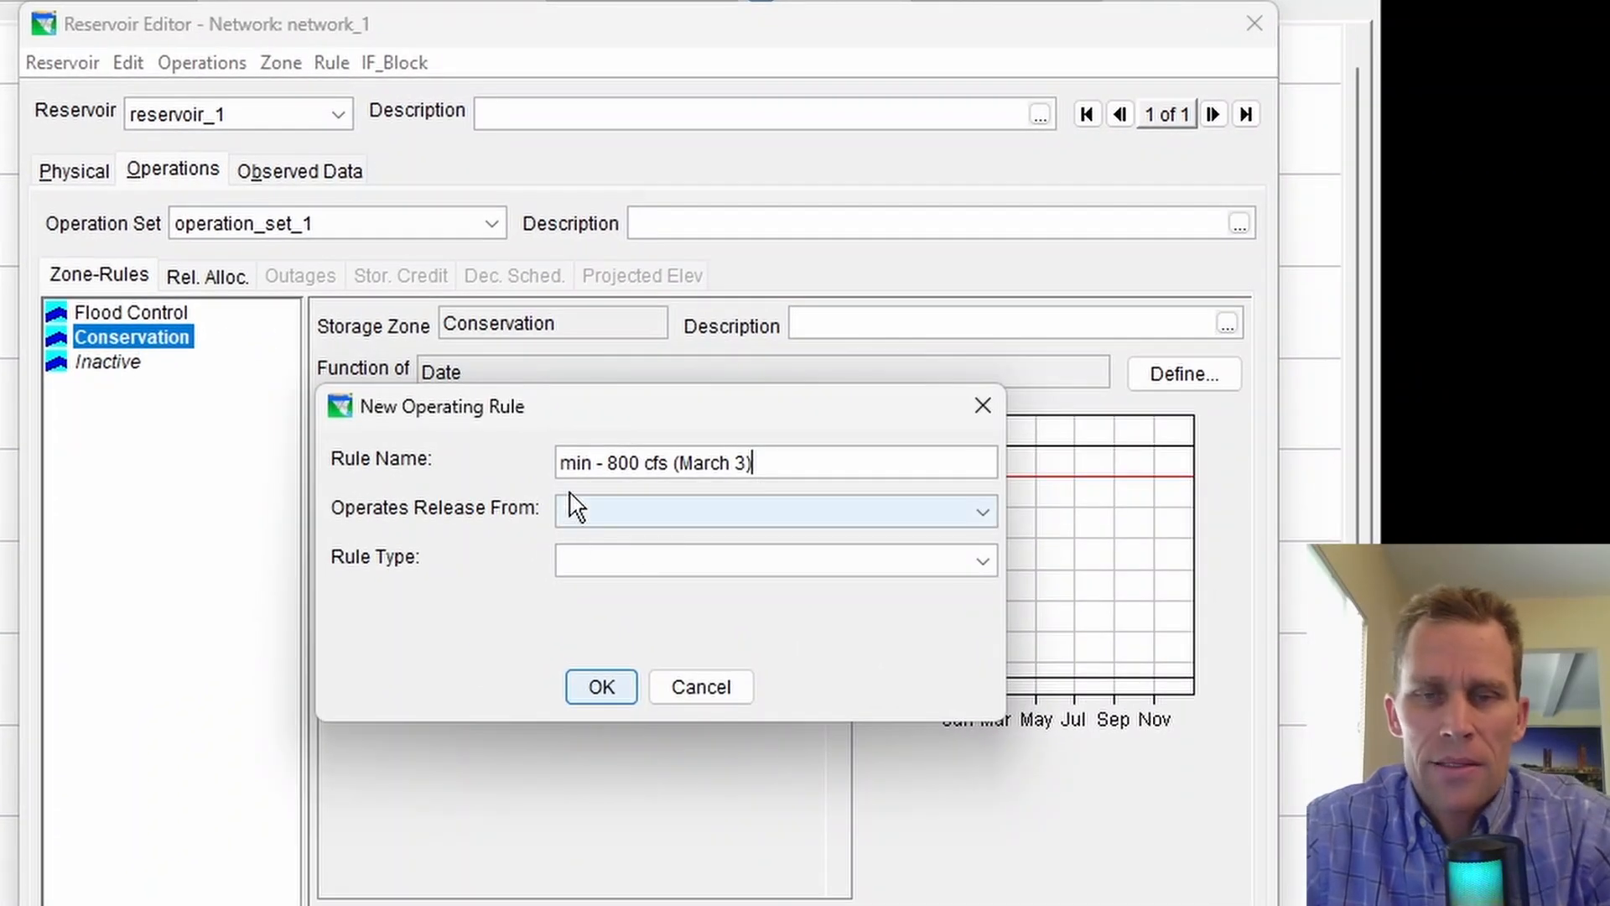
click(615, 514)
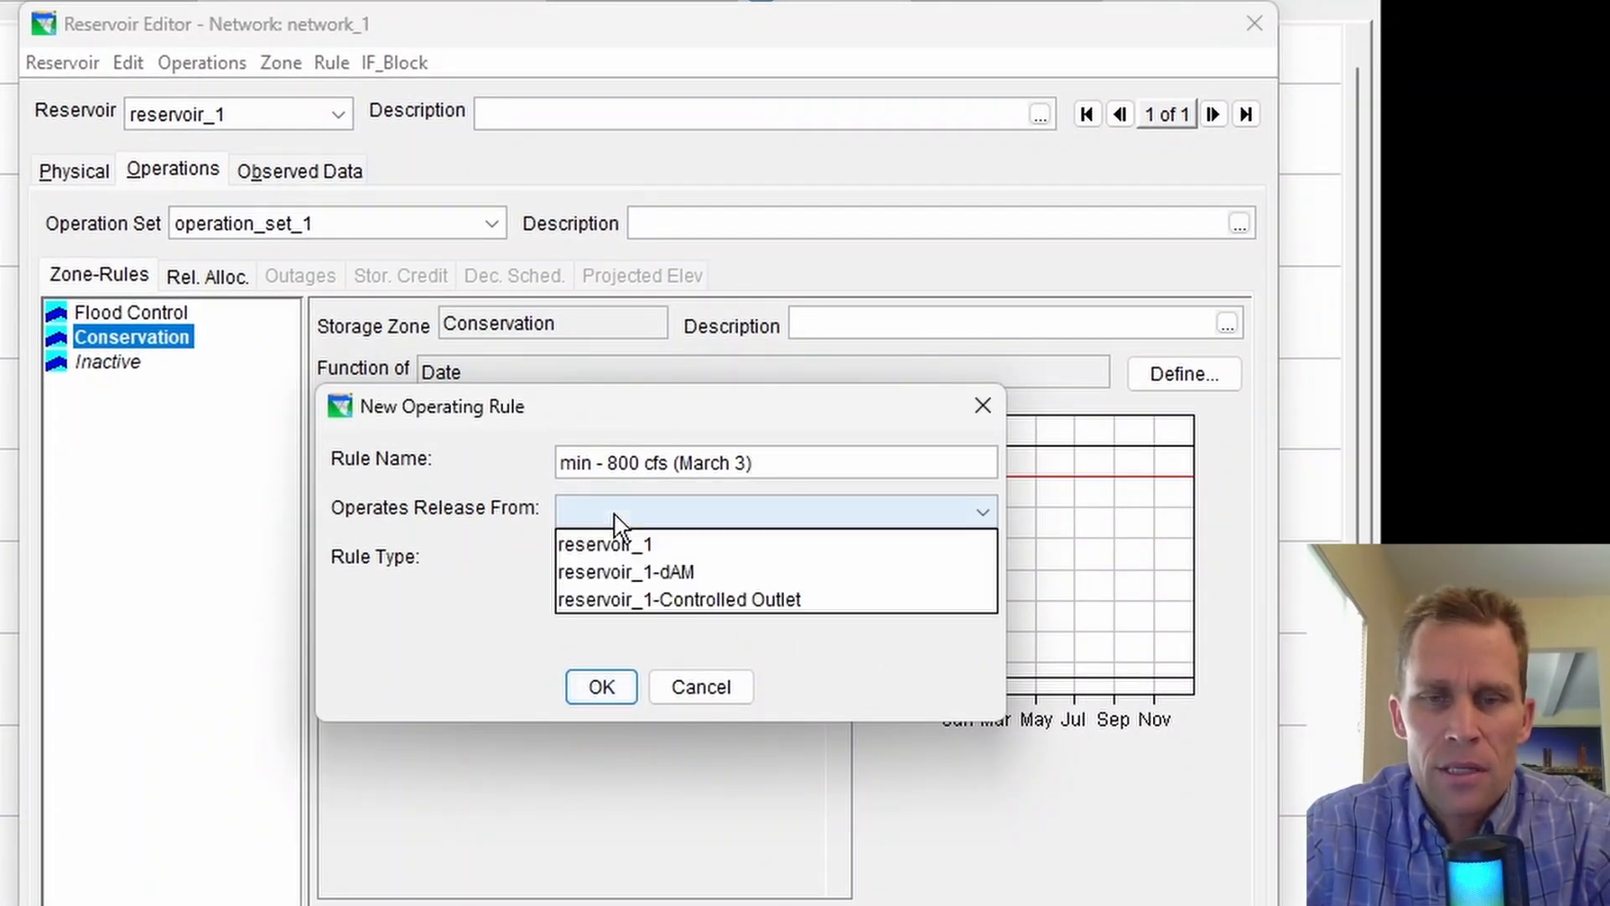
click(676, 601)
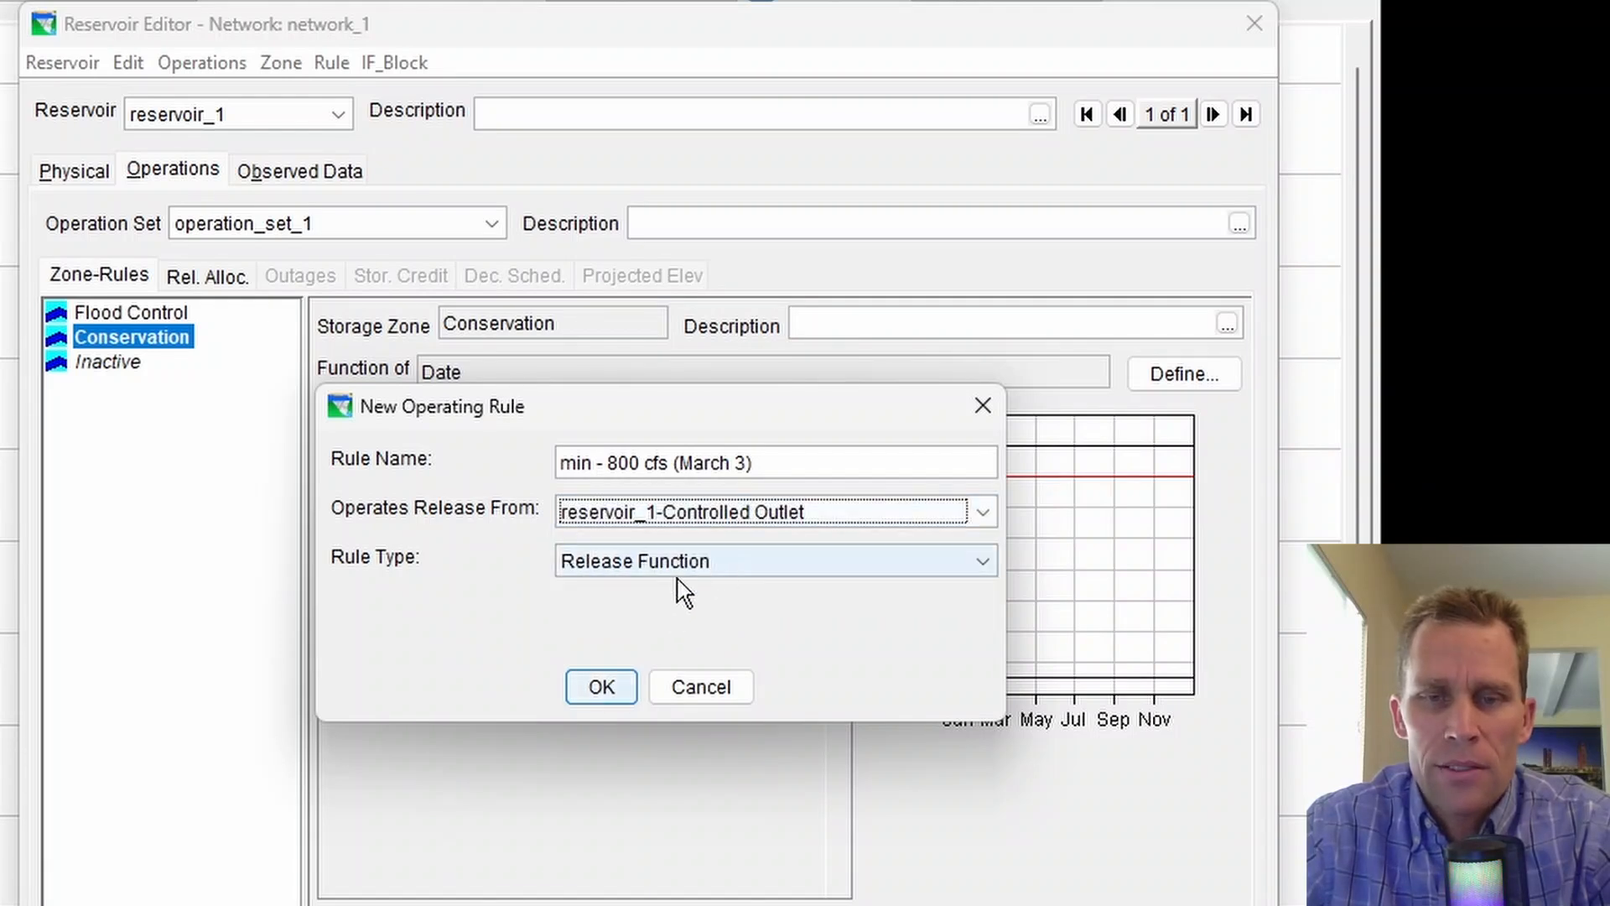
click(601, 687)
Step: Set the rule's limit type to Minimum and define its release as a function of Date
click(508, 457)
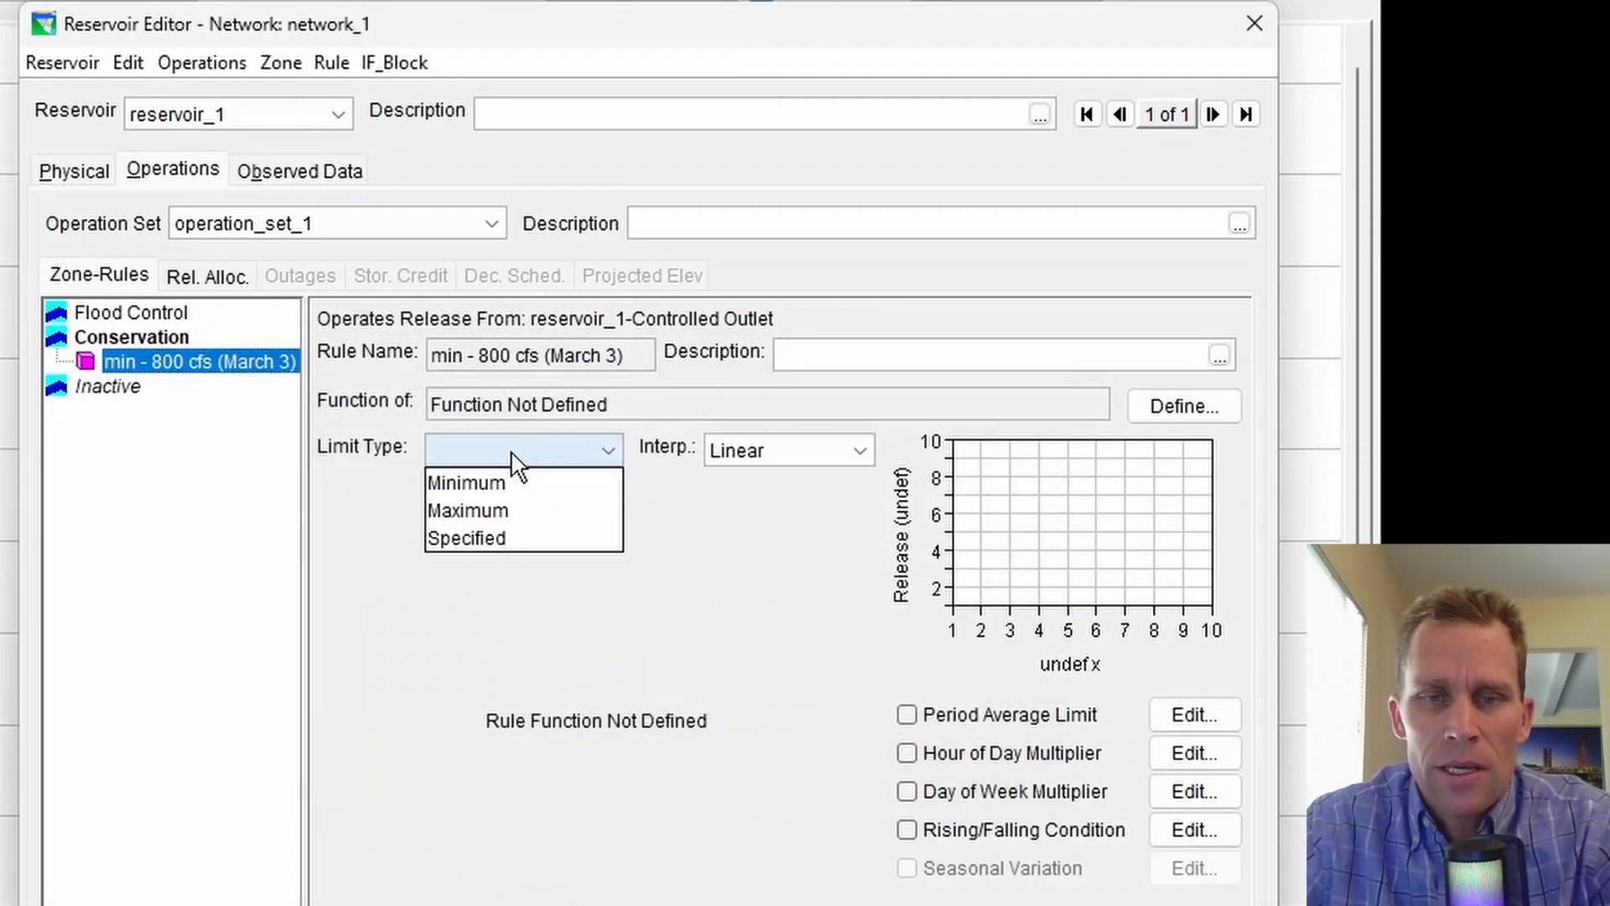
click(507, 481)
click(1166, 405)
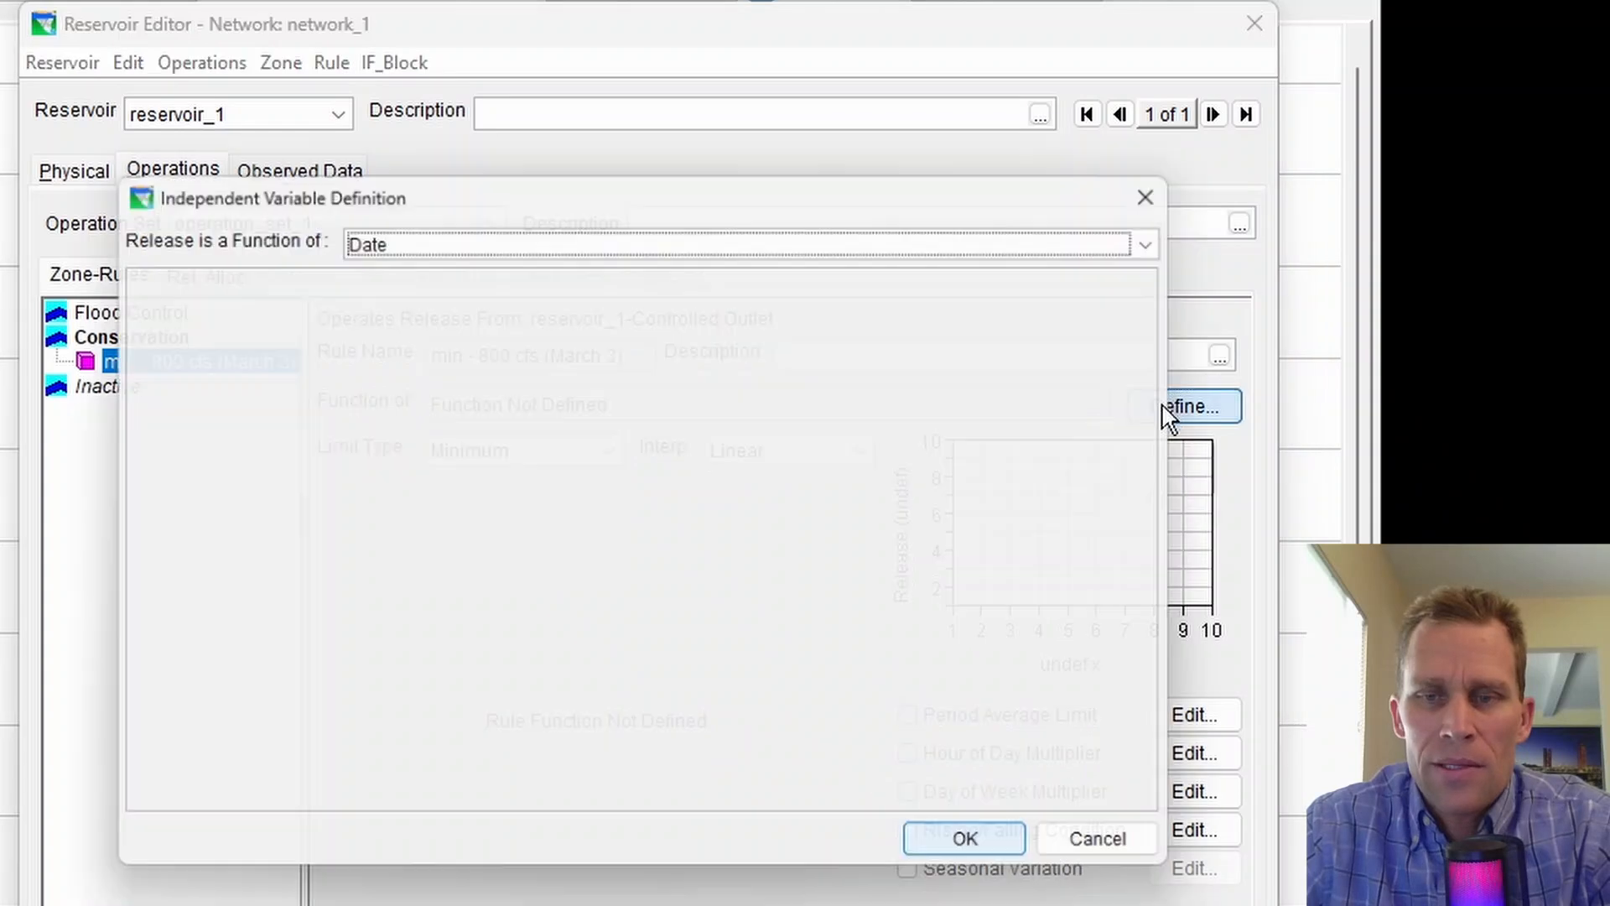
click(996, 865)
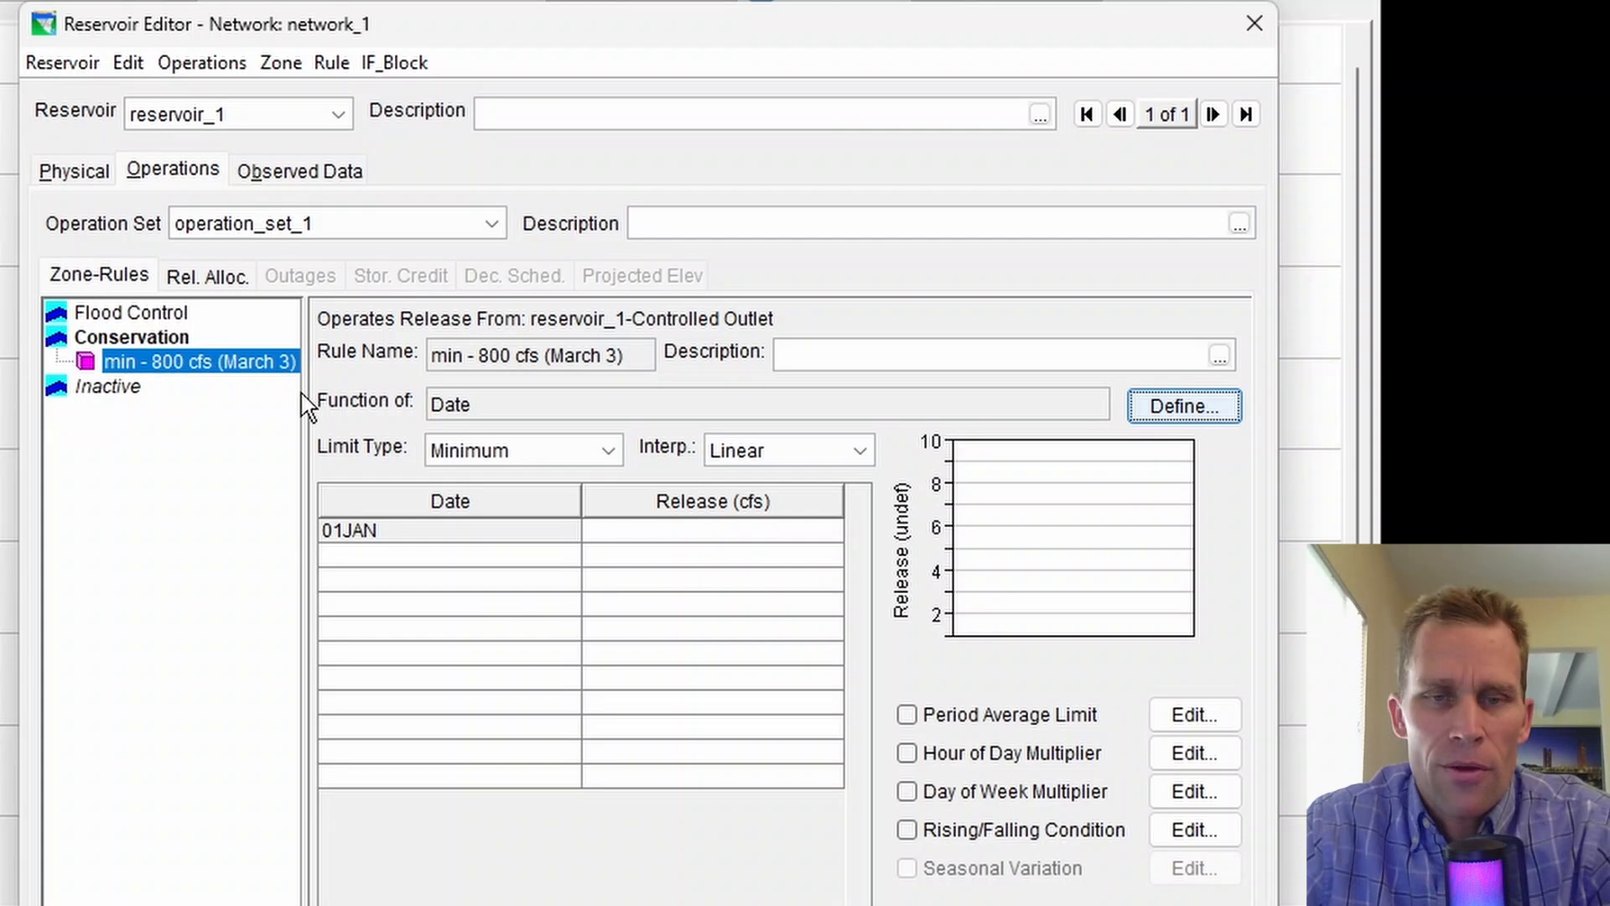
Step: Enter the minimum rule's releases as 0 cfs on 01JAN and 800 cfs on 03MAR
drag(302, 394, 337, 400)
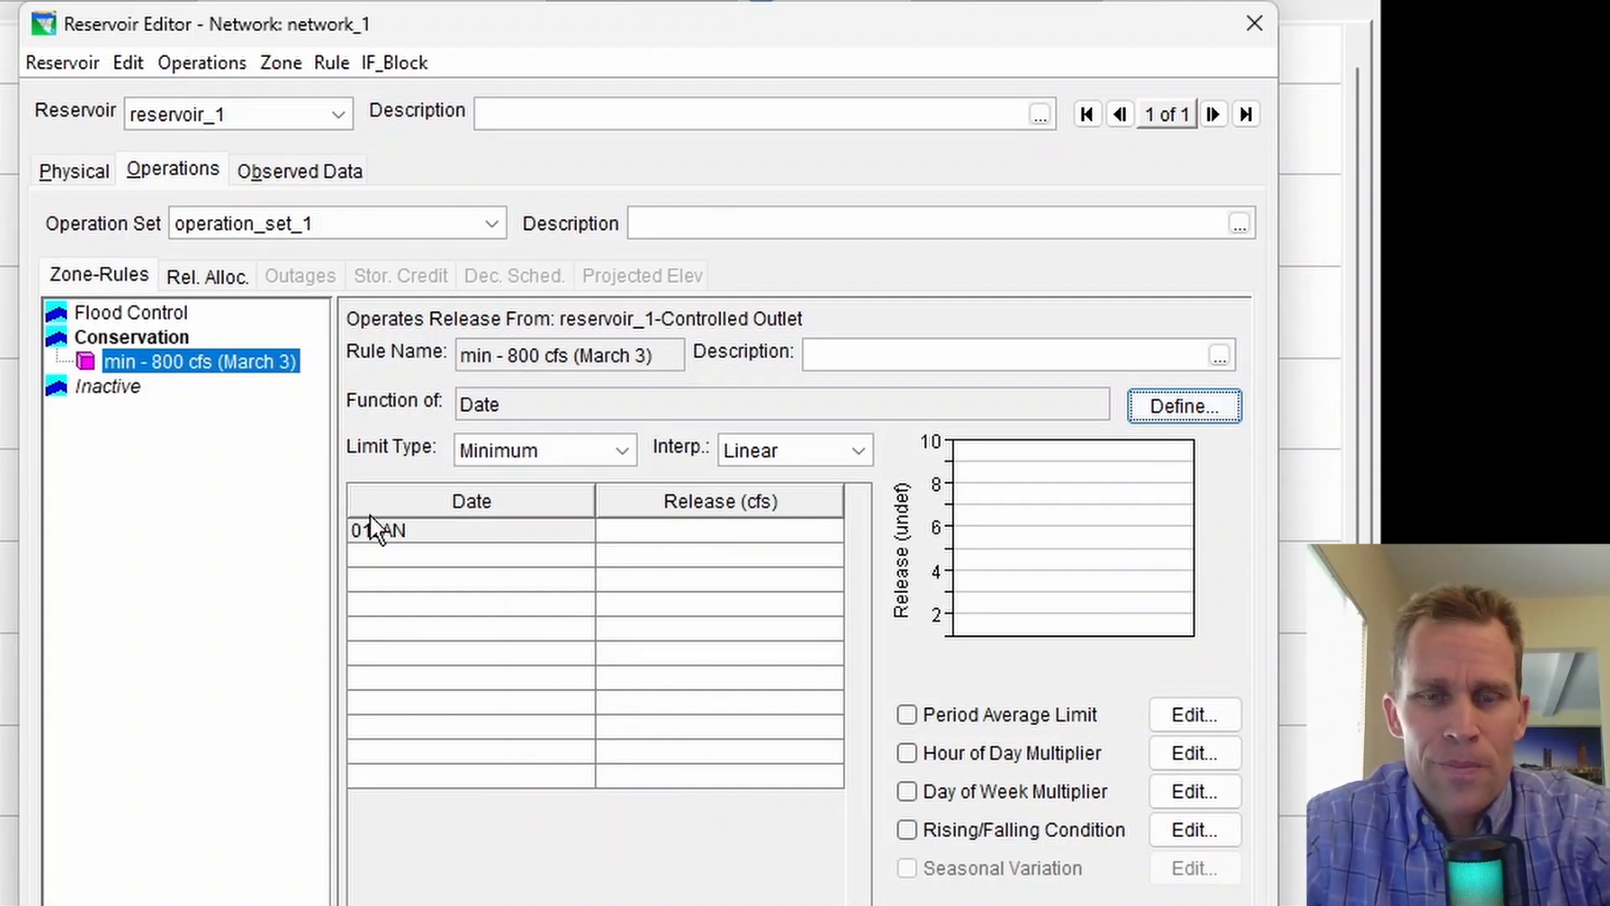
click(414, 533)
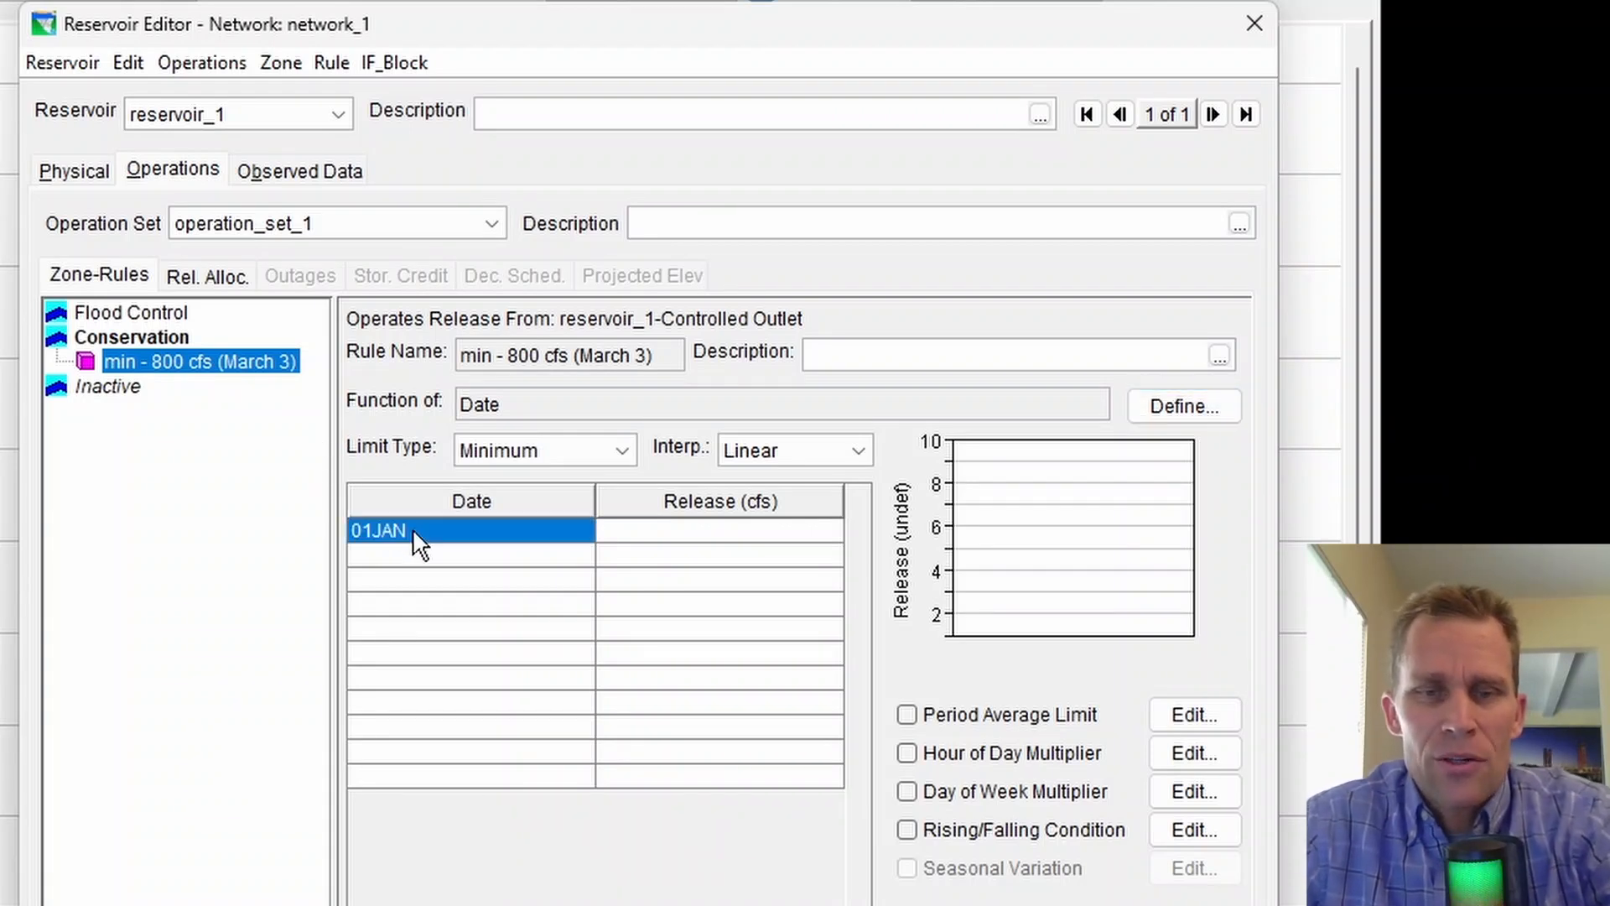
click(646, 537)
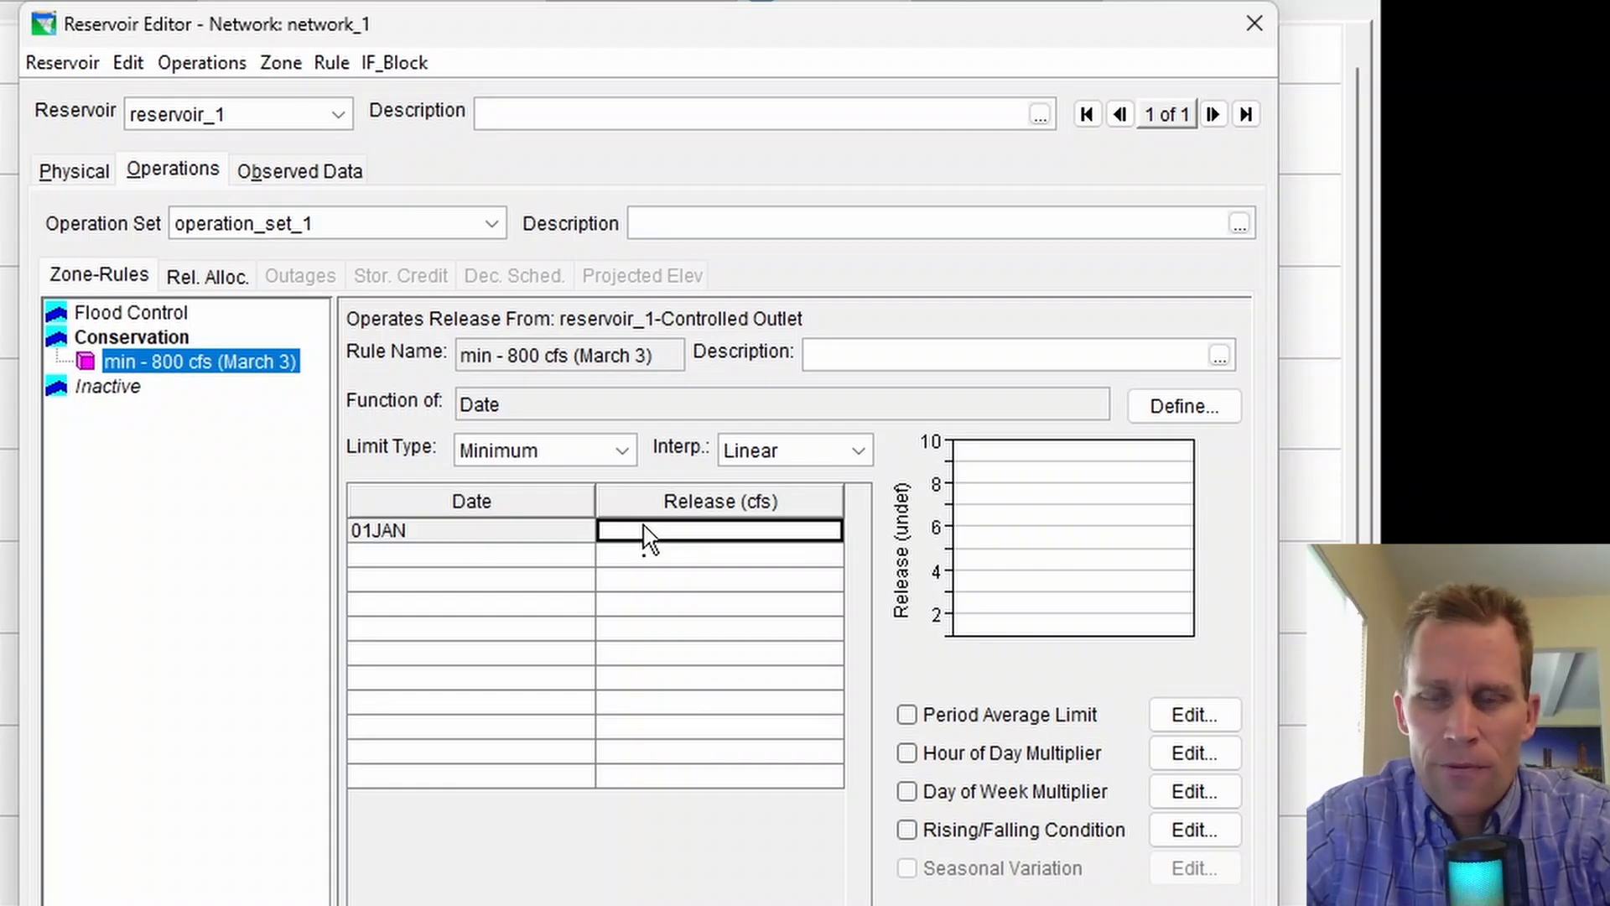
text(0)
key(Return)
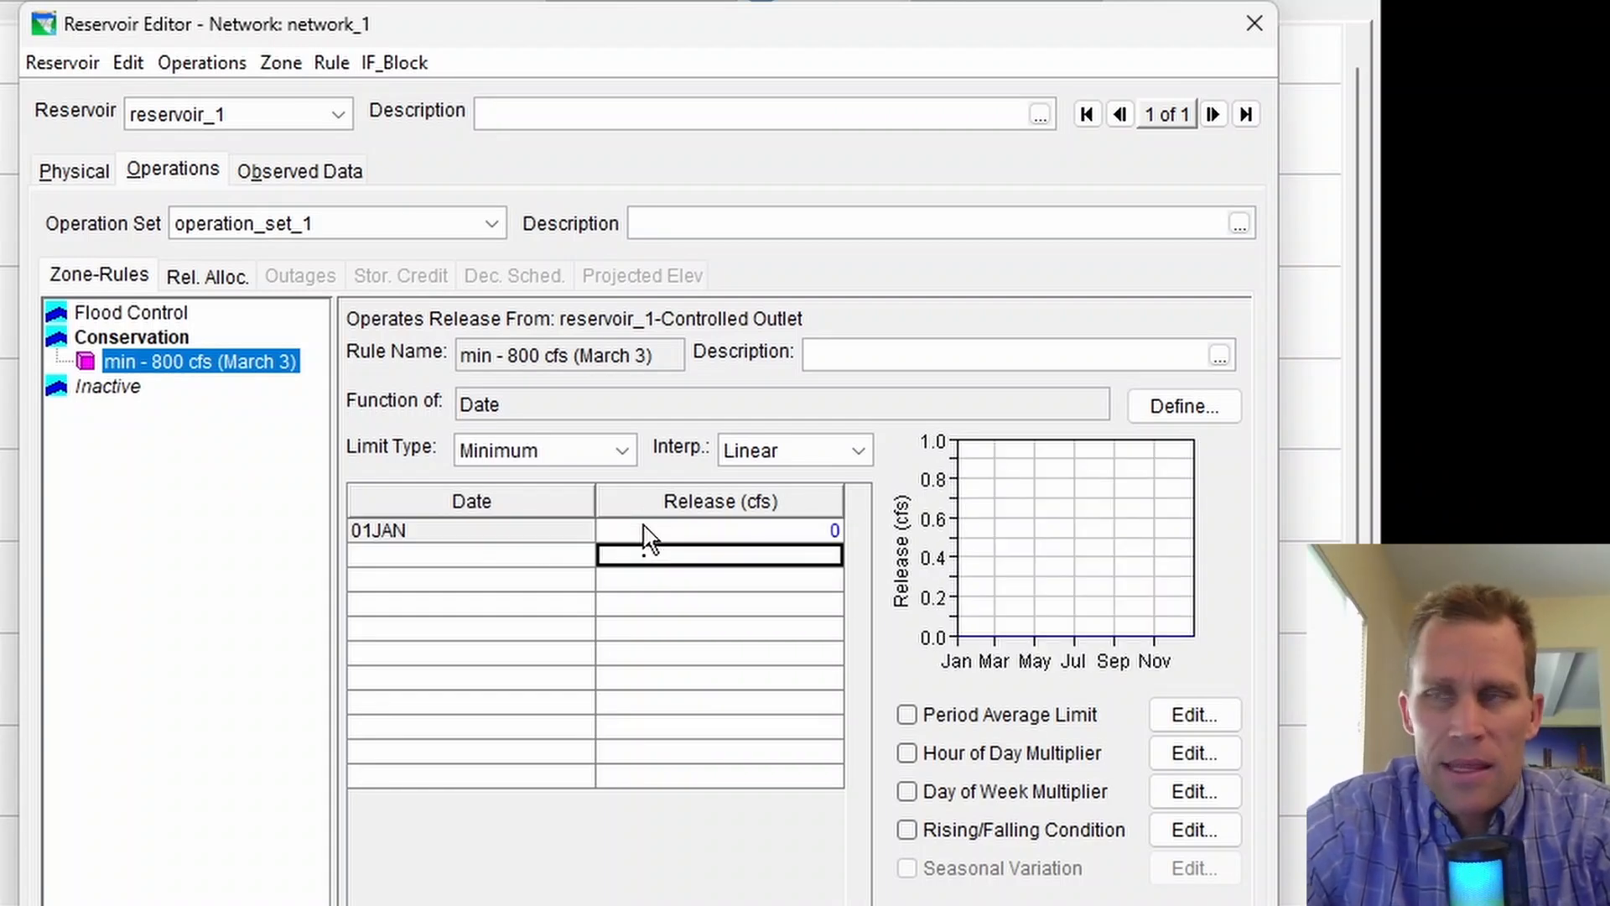
text(800)
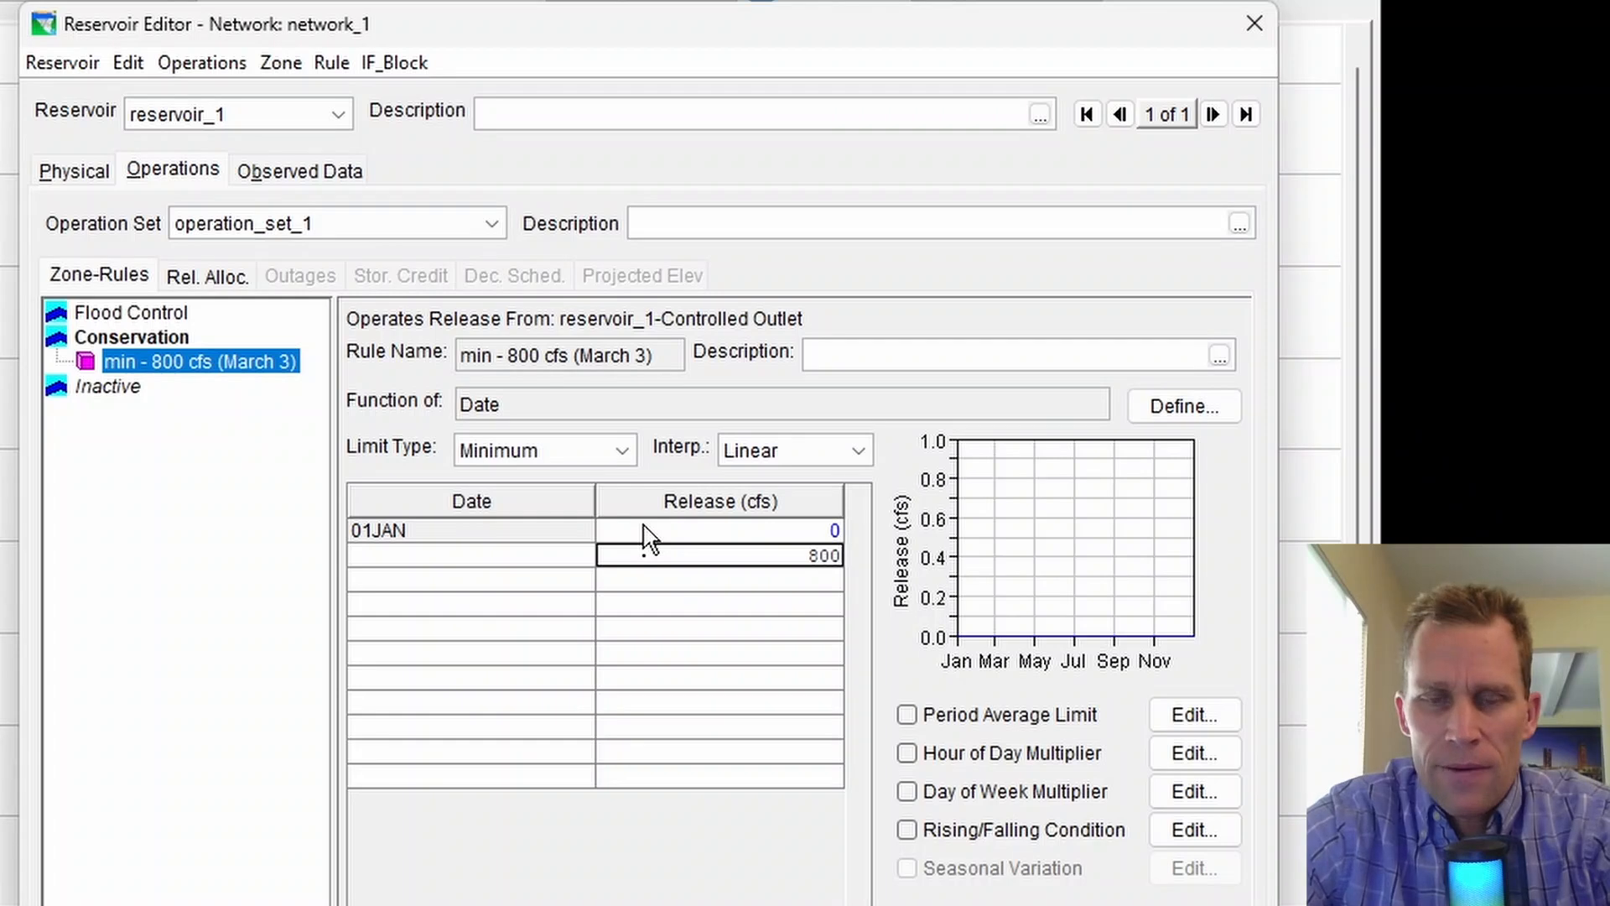
key(shift+Tab)
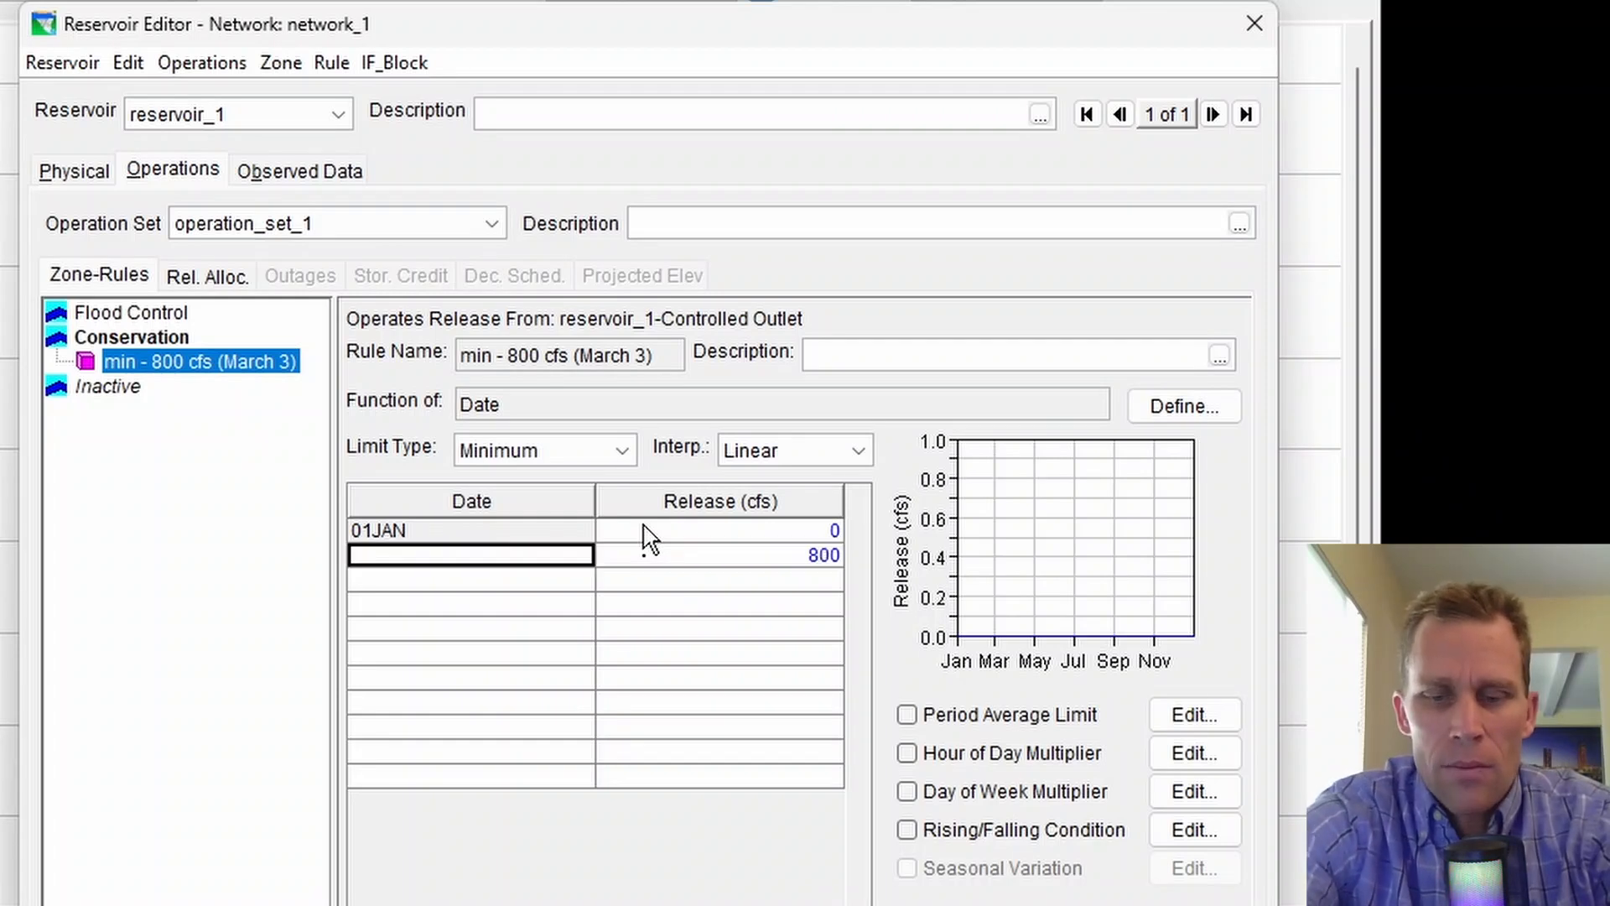
text(03MAR)
key(Tab)
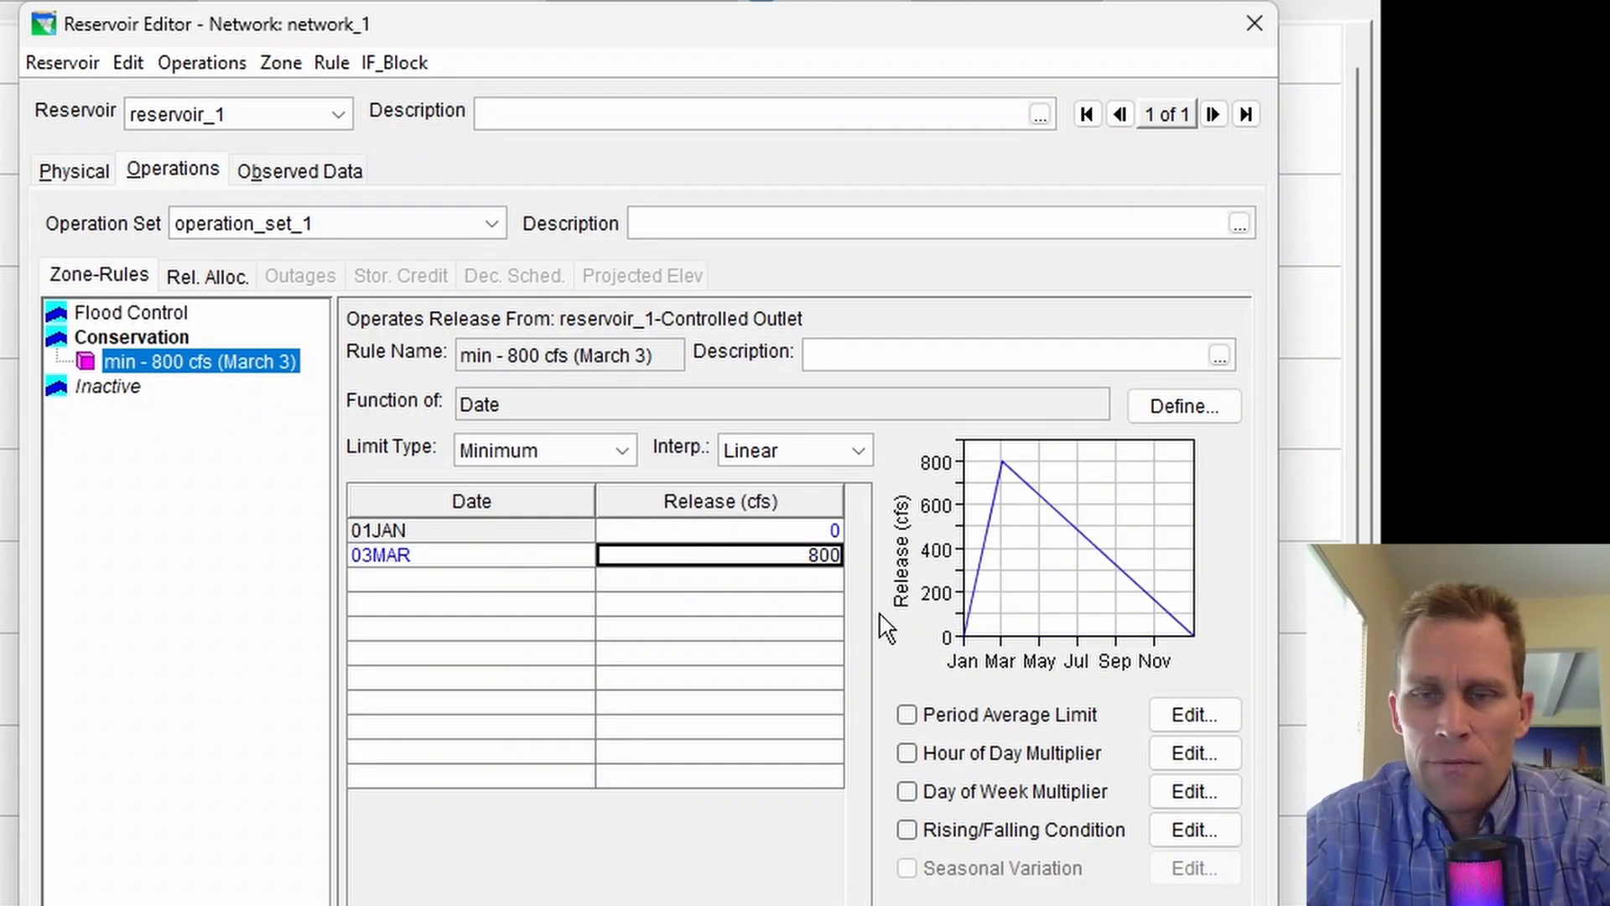
Step: Set the minimum rule's interpolation to Step and add the rule to all zones
click(856, 453)
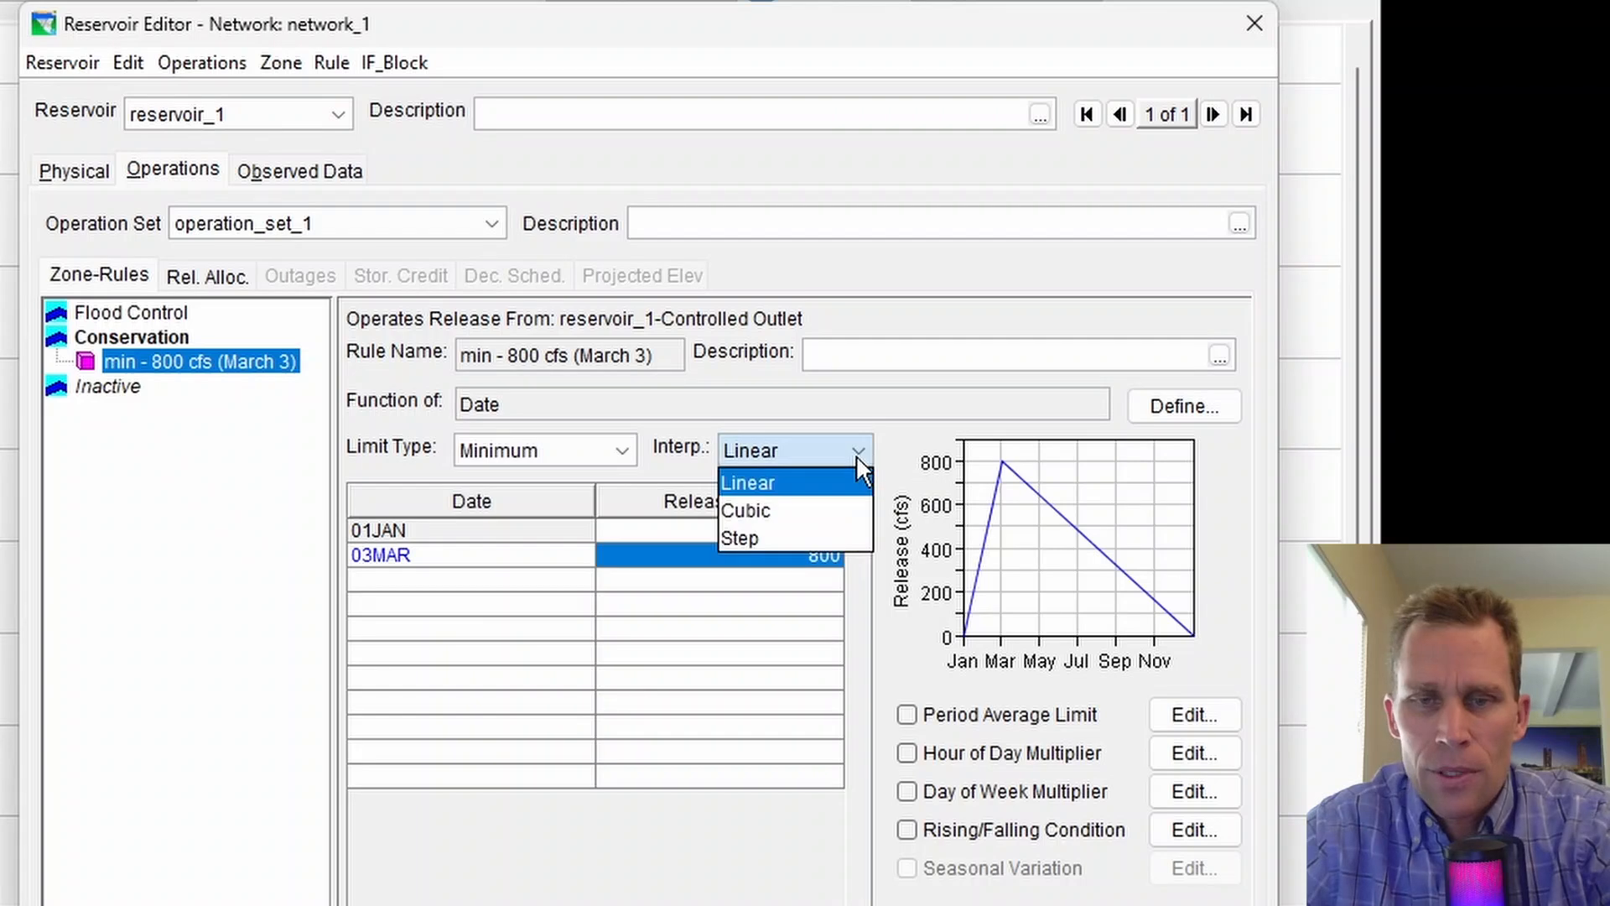
click(784, 533)
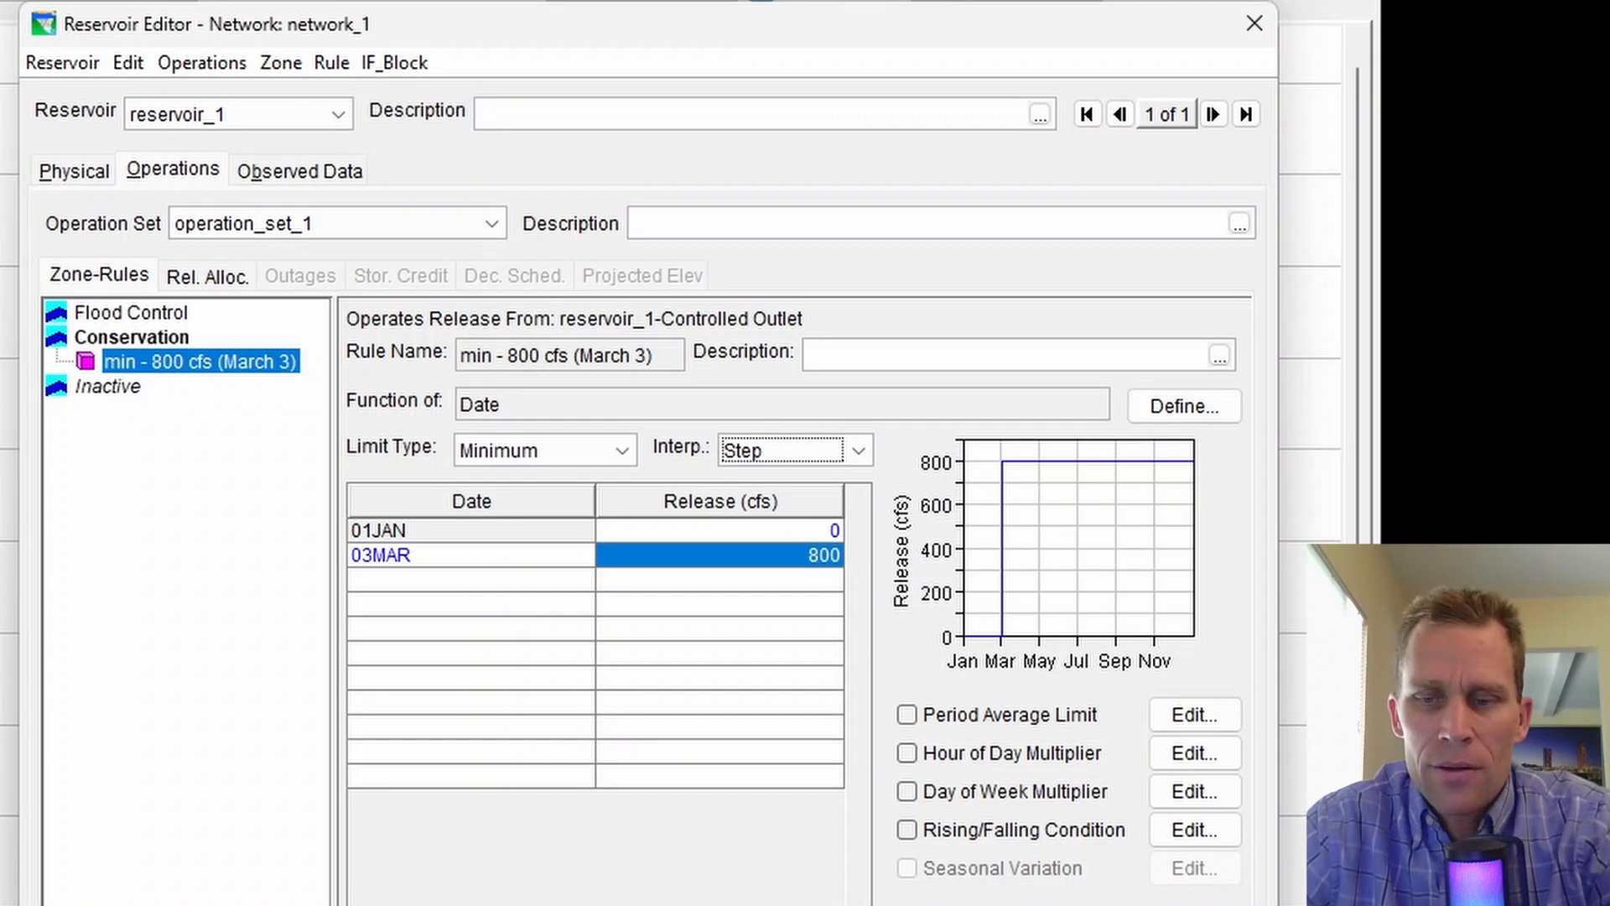
right_click(178, 372)
click(273, 628)
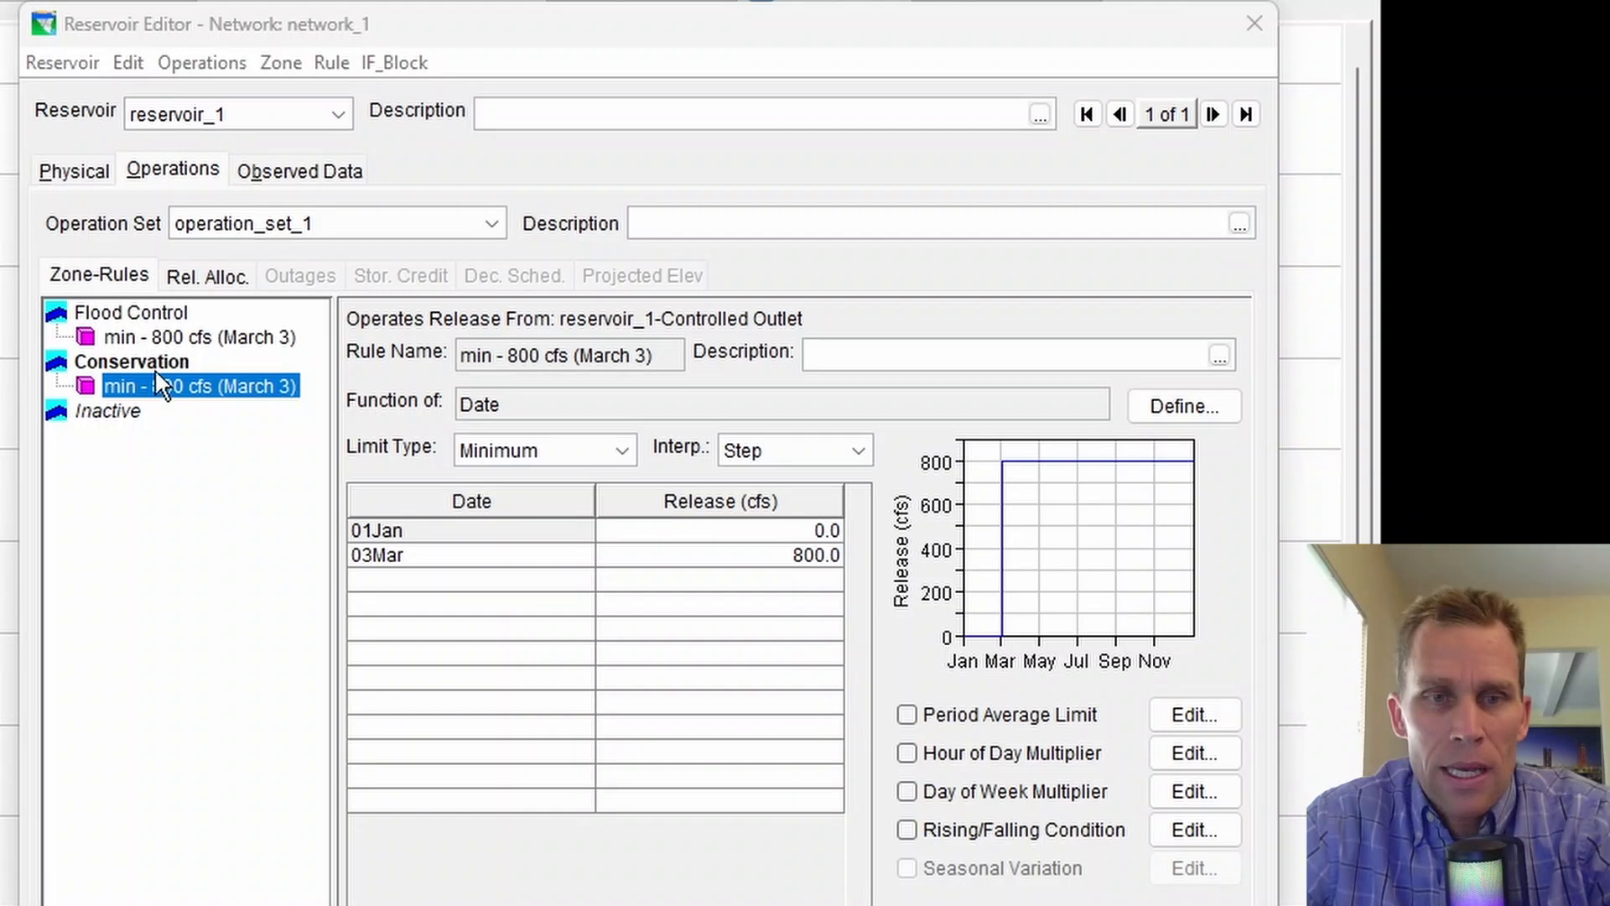
Step: Add a Release Function rule named "max - 1,200 cfs (March 5)" to the Conservation zone, operating the release from reservoir_1-Controlled Outlet
click(154, 366)
right_click(157, 375)
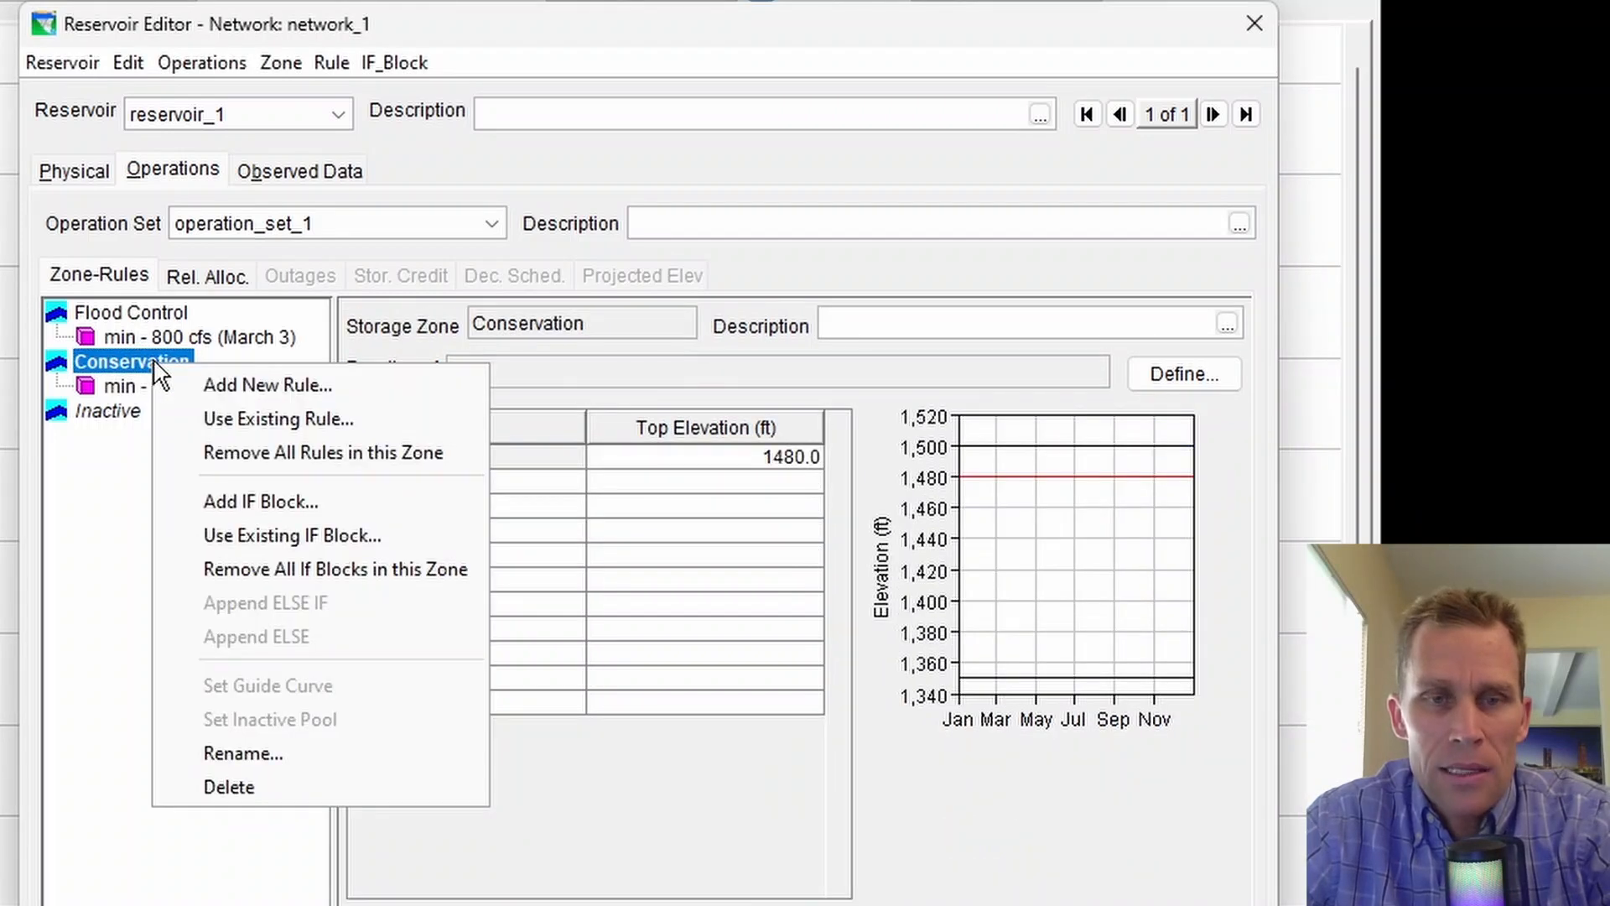
click(201, 386)
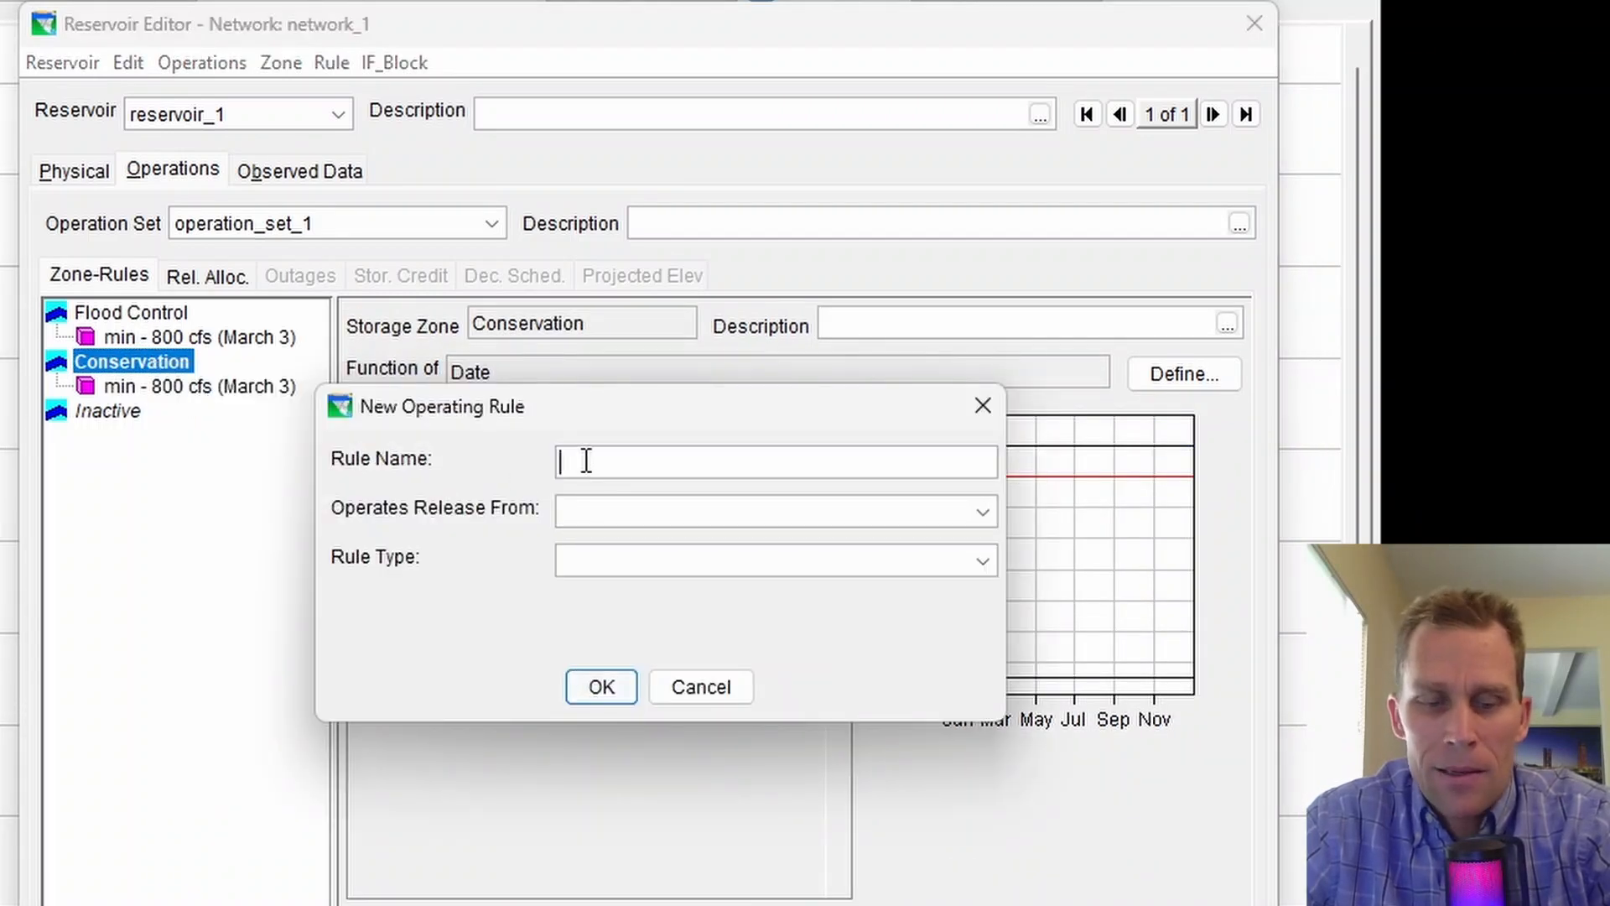
text(max - 1,200 cfs (March 5))
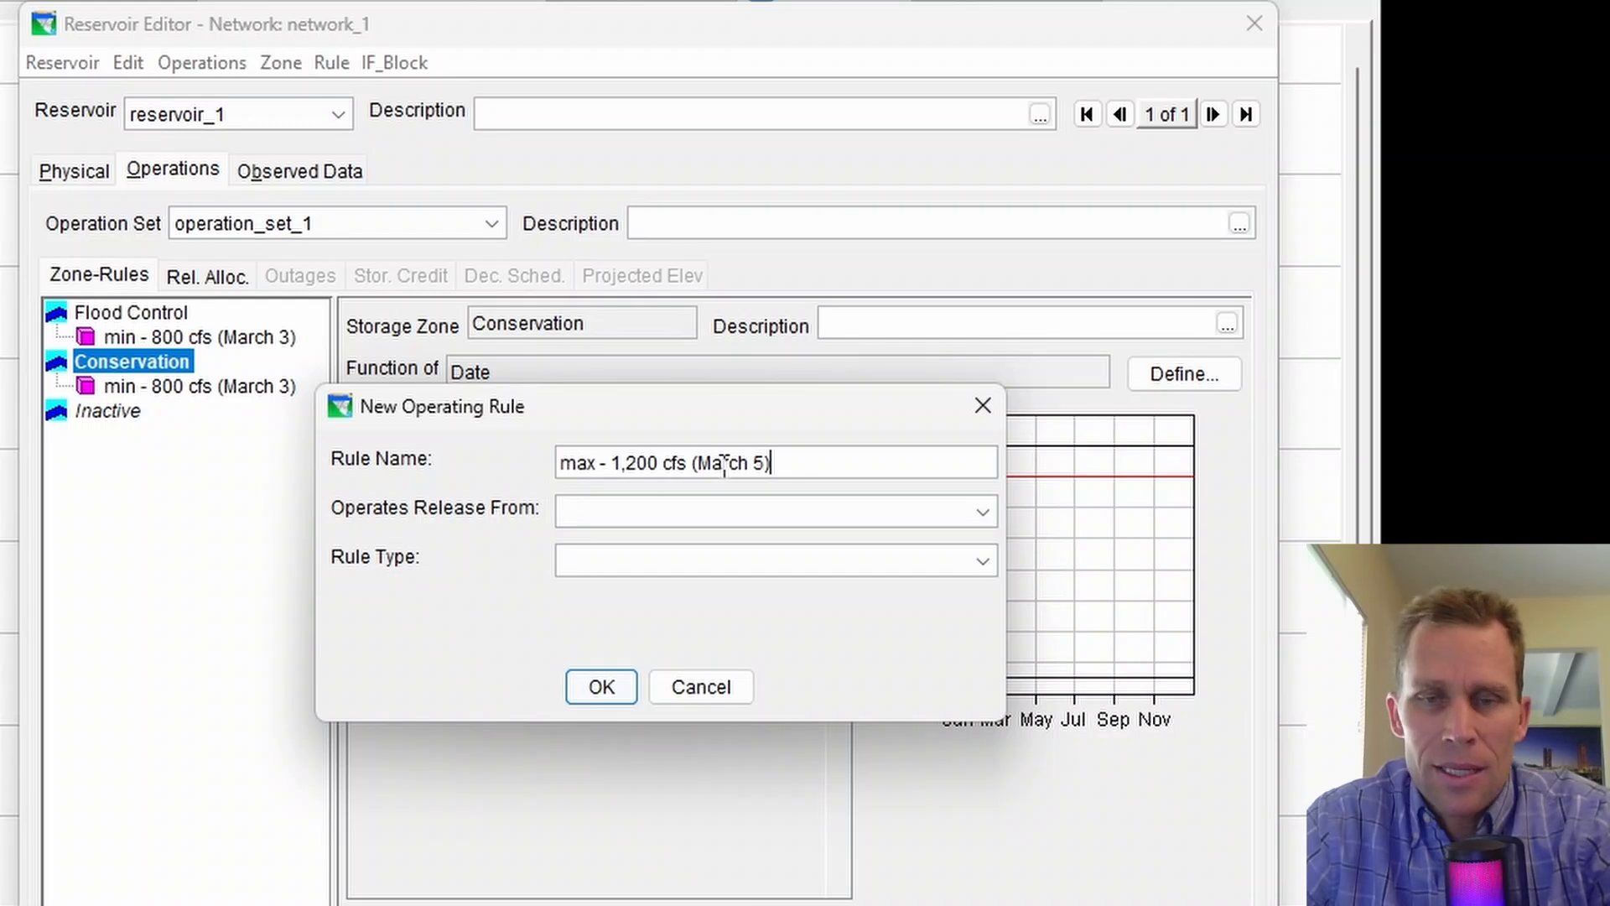
drag(798, 462, 622, 463)
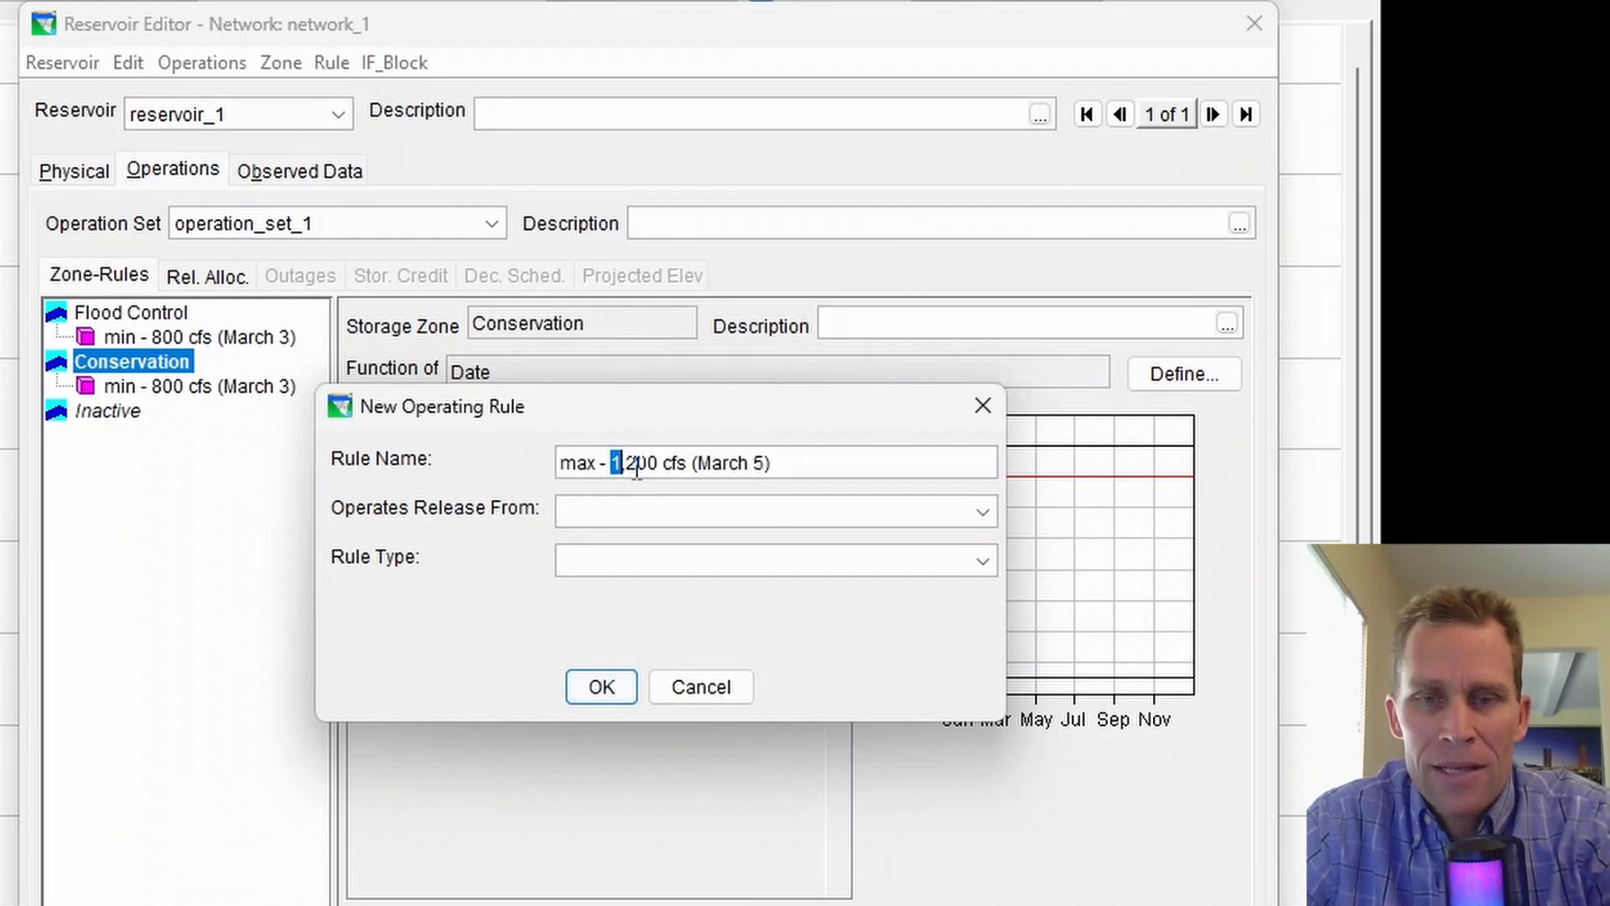
click(635, 512)
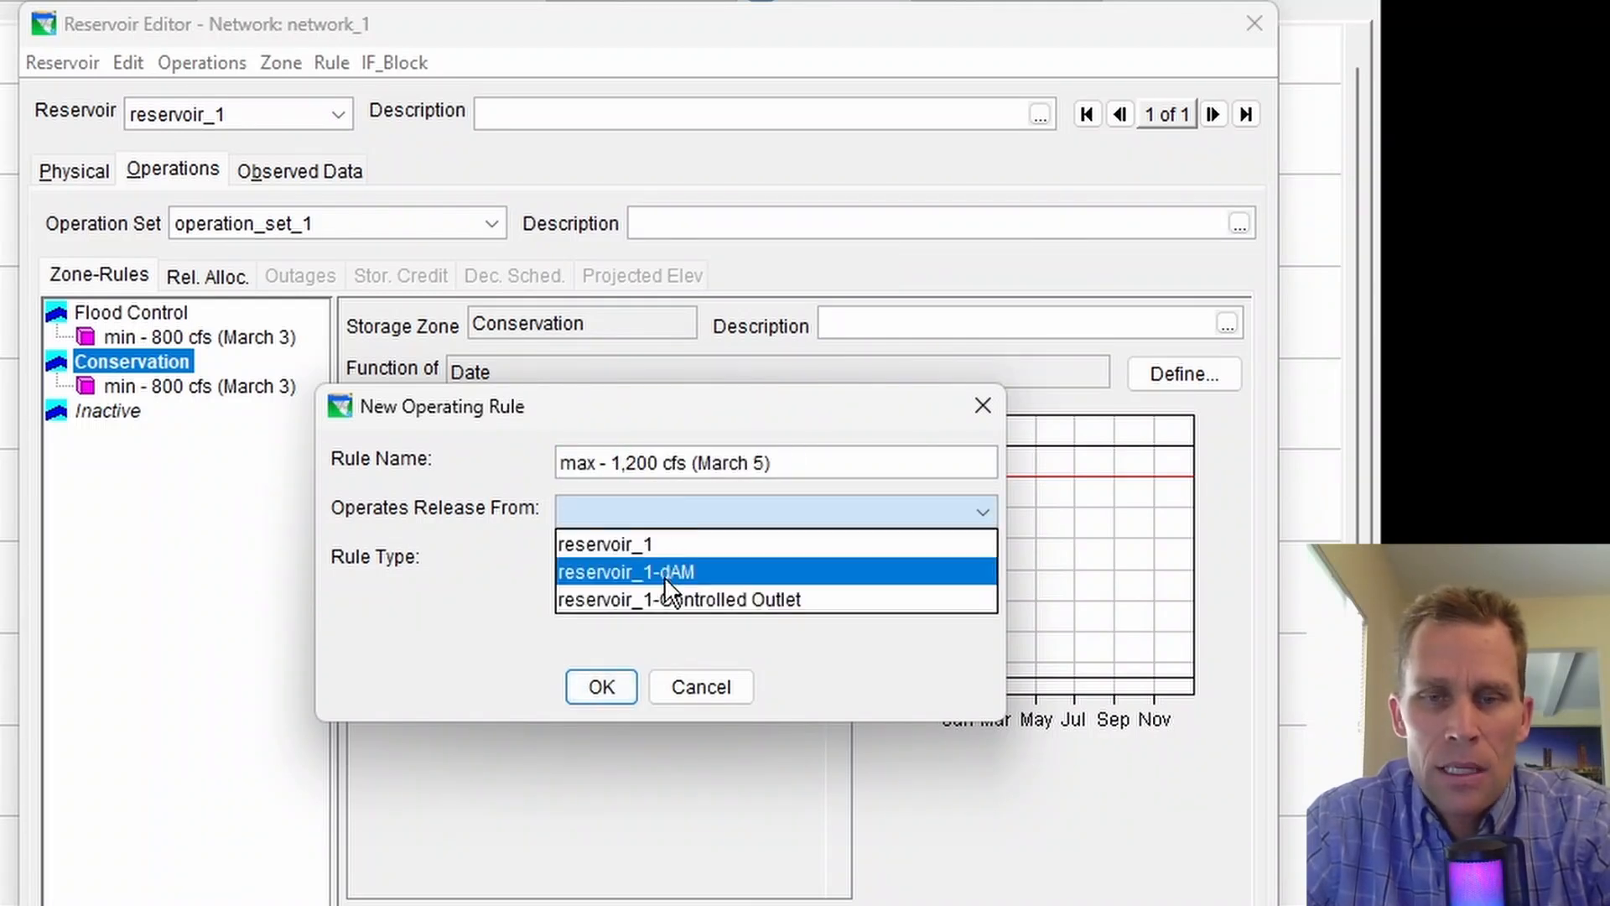
click(680, 599)
click(668, 560)
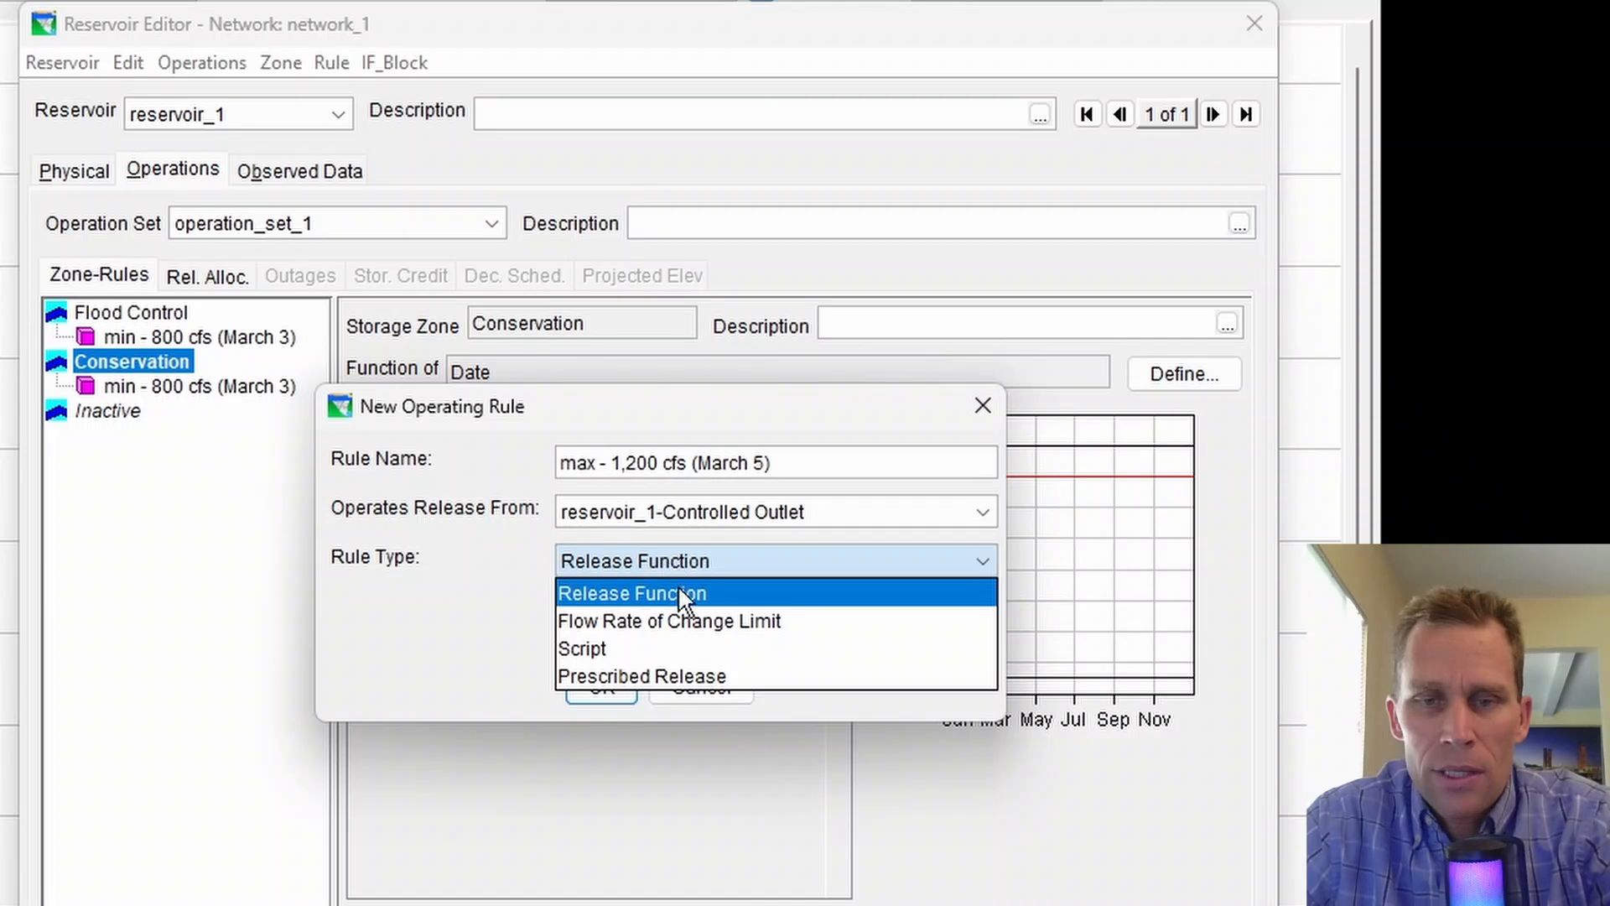
click(678, 588)
click(606, 686)
Step: Set the March 5 rule's limit type to Maximum and define its release as a function of Date
click(577, 453)
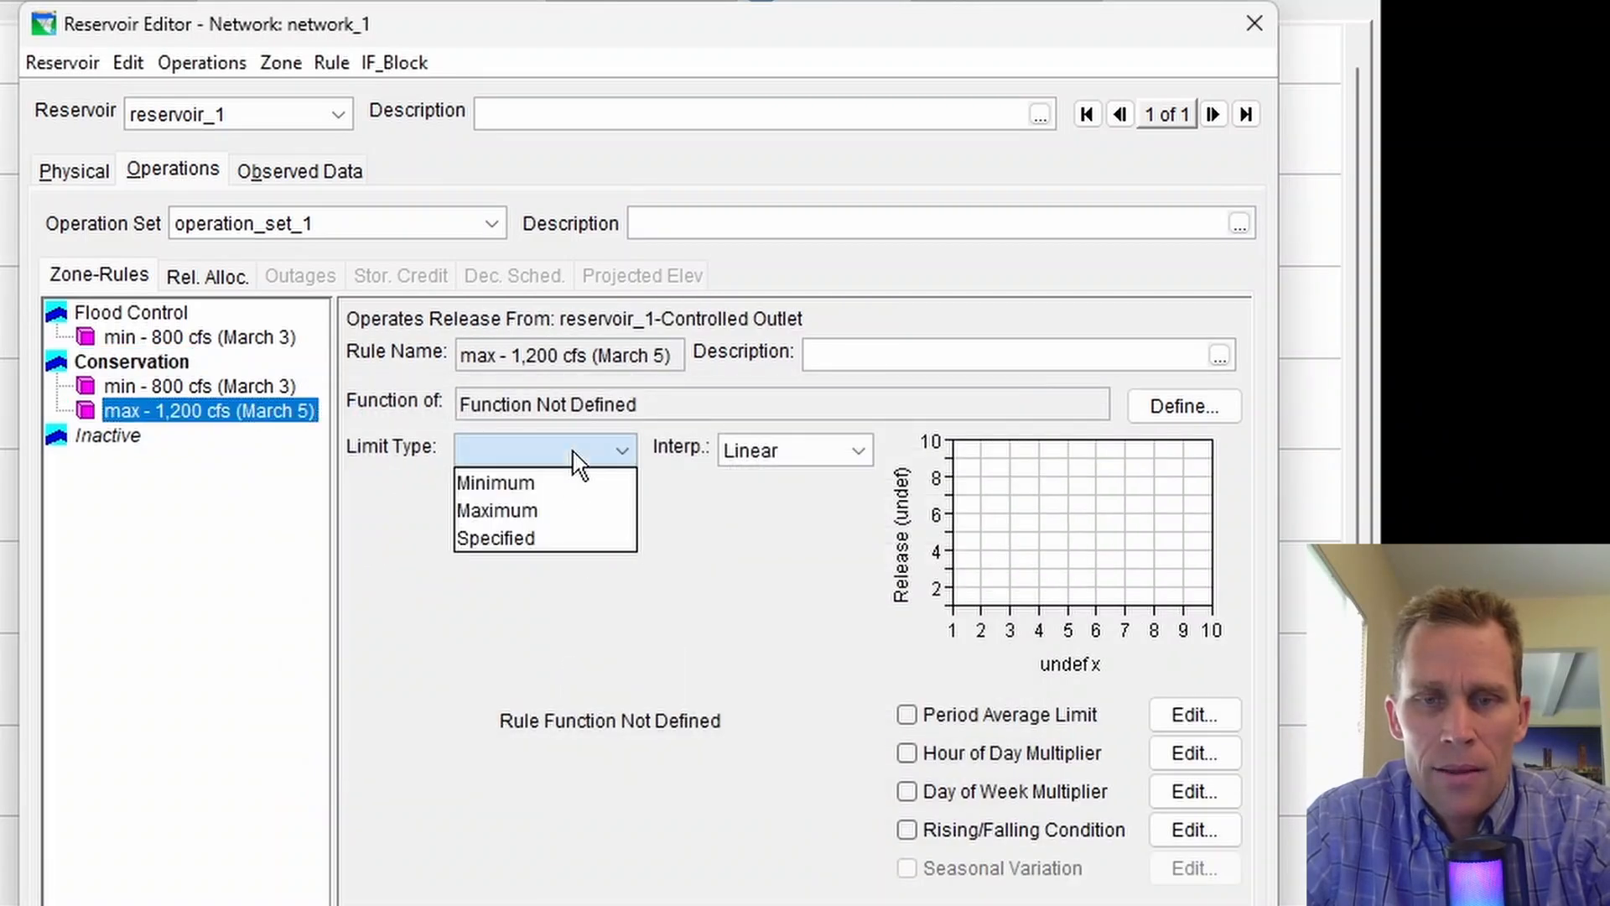
click(566, 512)
click(1163, 404)
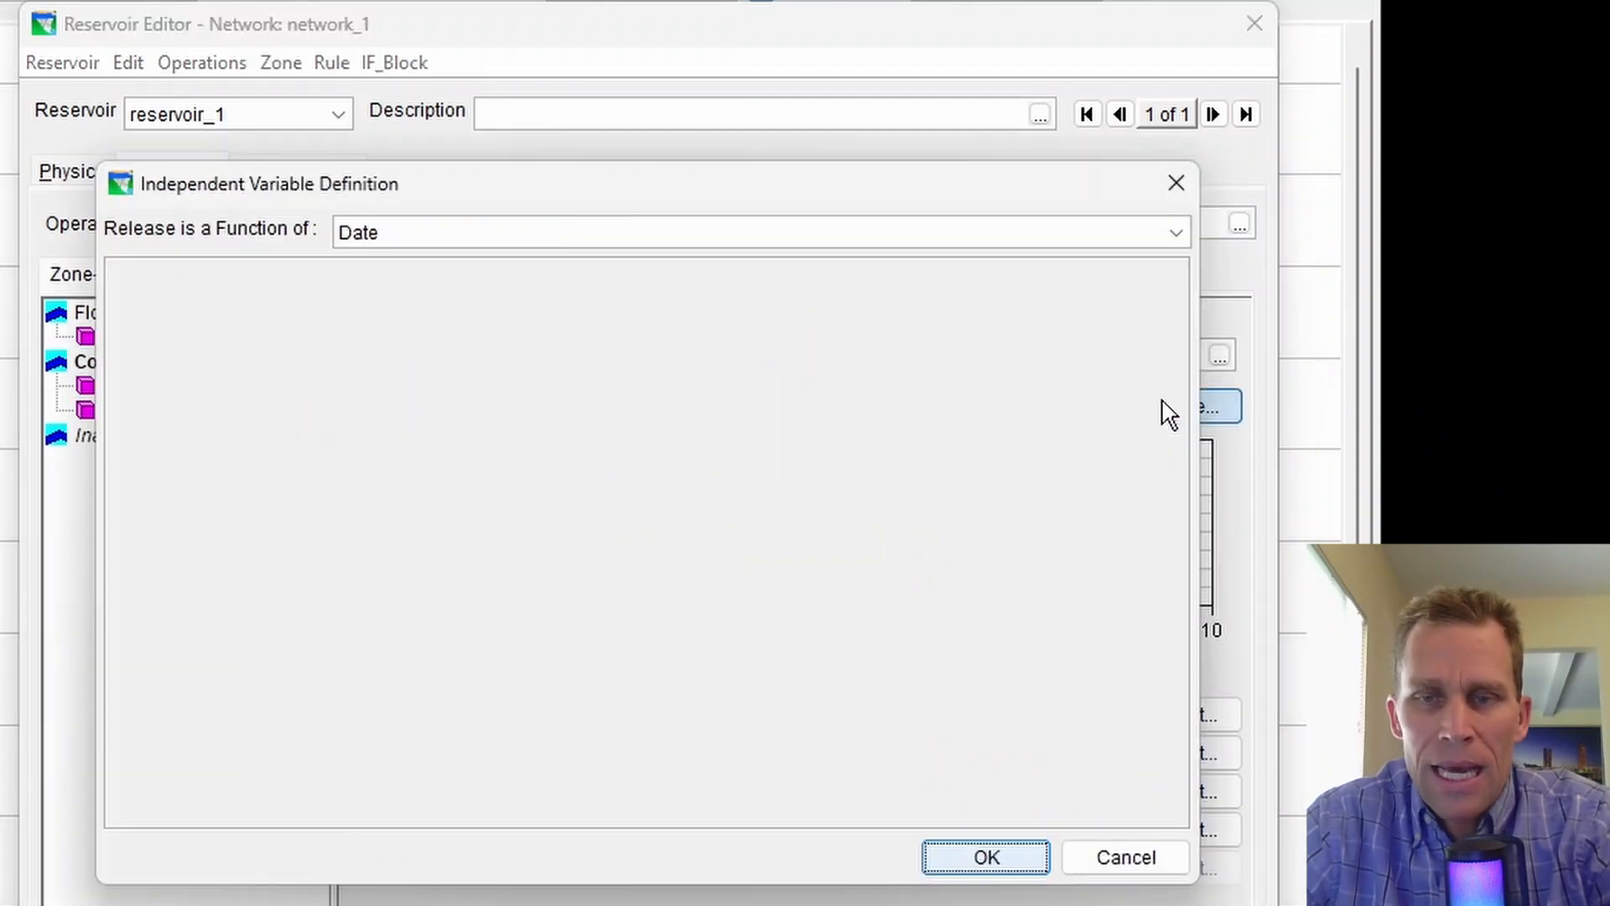
click(973, 856)
Step: Enter the maximum rule's releases as 9999 cfs on 01JAN and 1200 cfs on 05MAR, and apply them
click(486, 560)
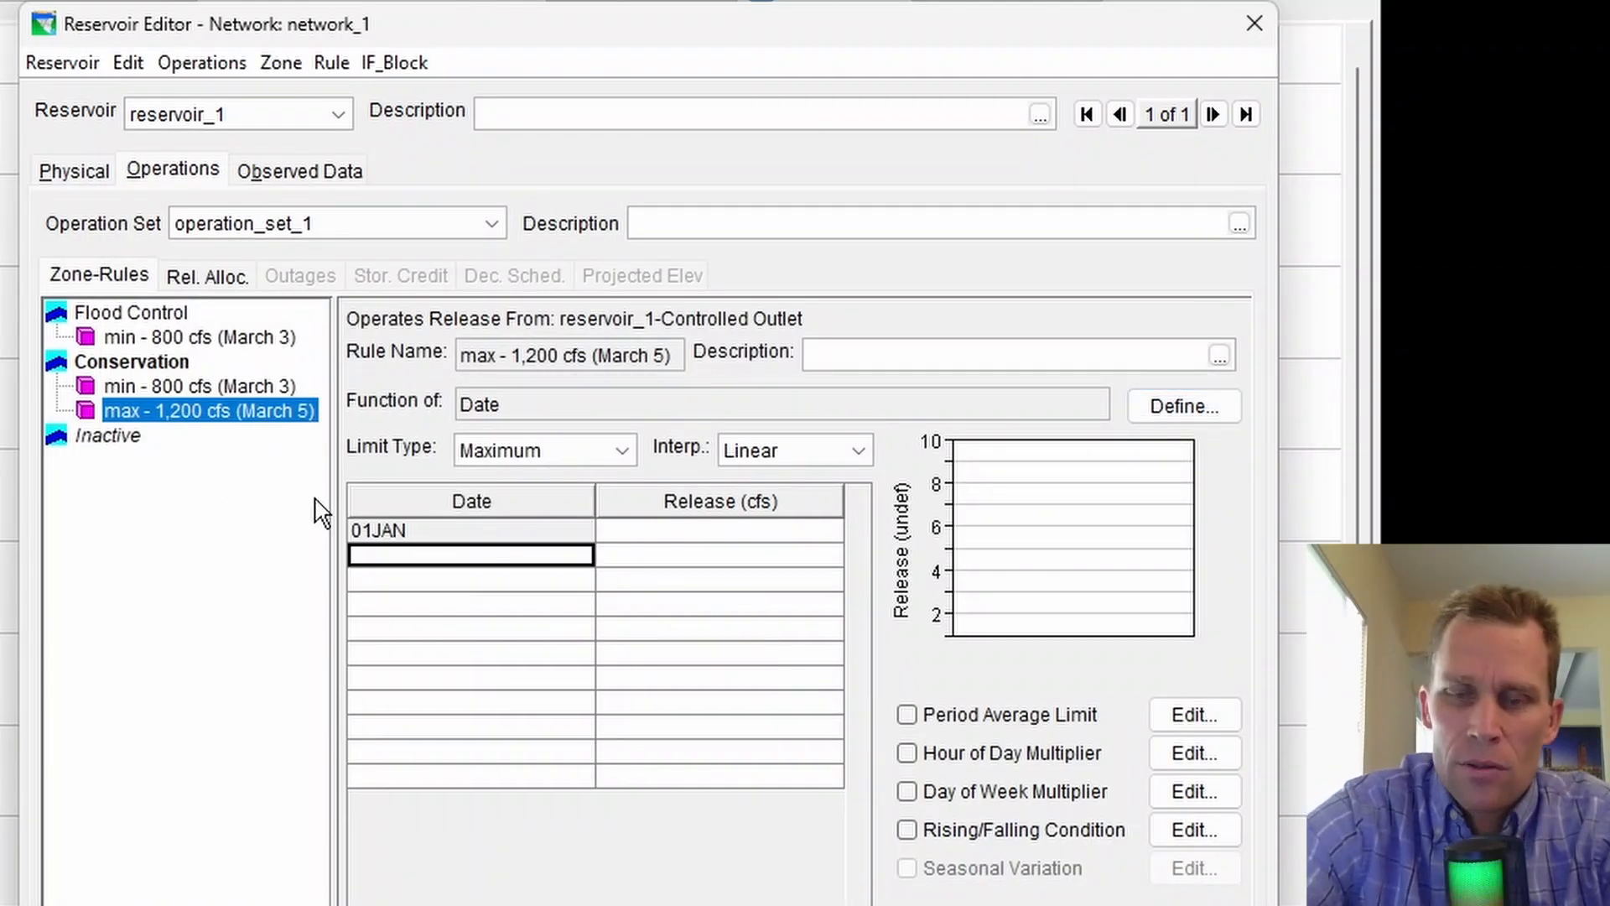
text(05MAR)
key(Tab)
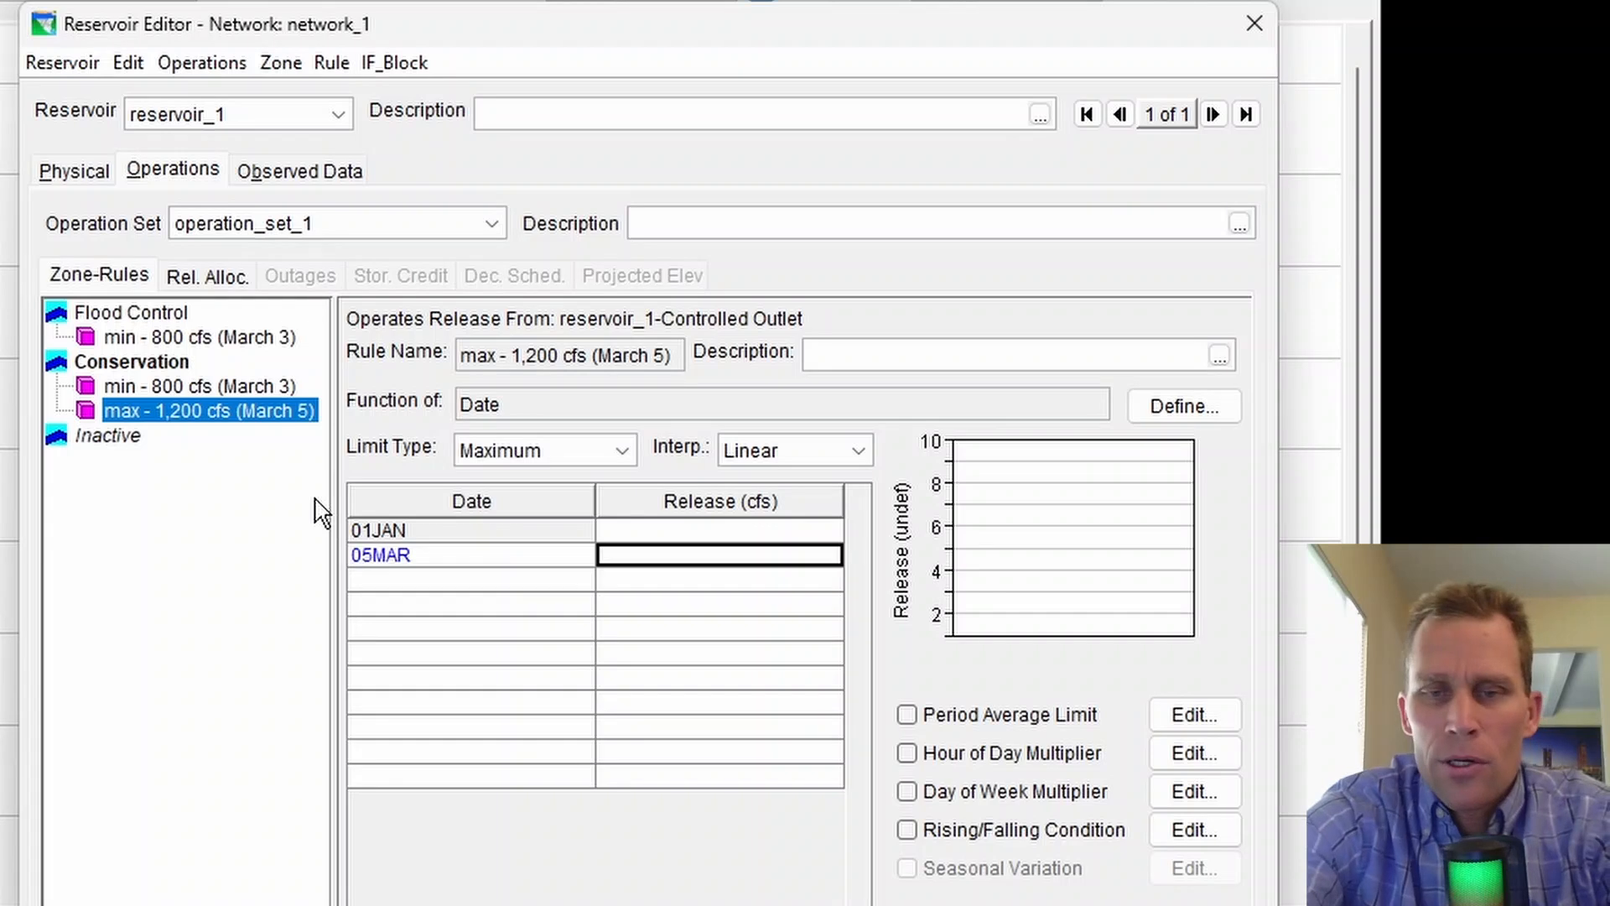
text(12)
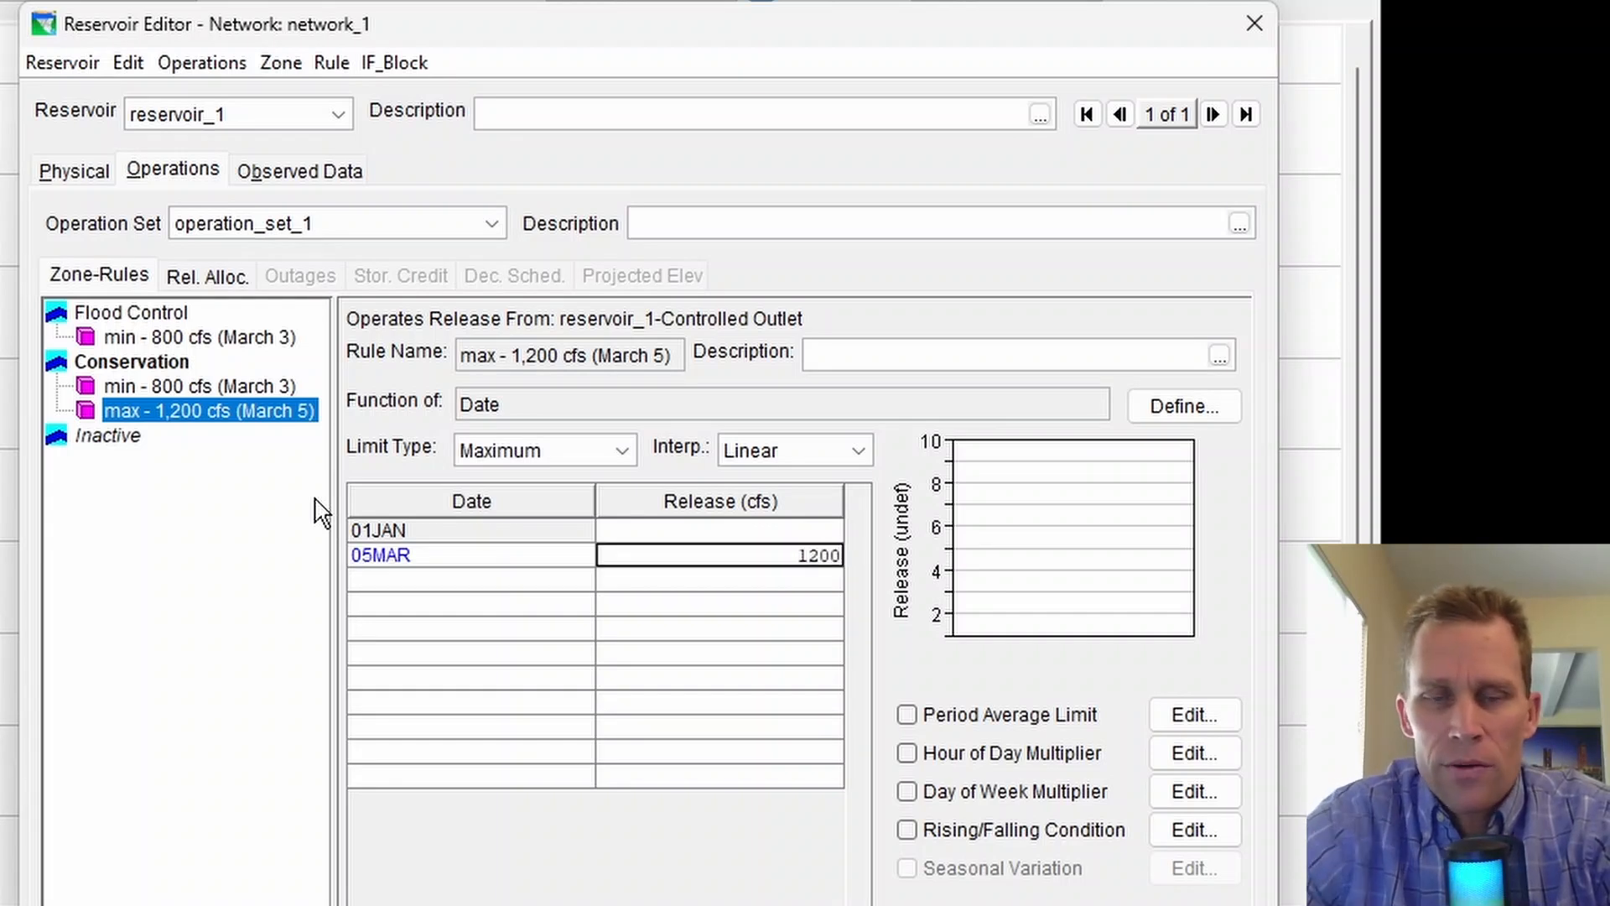
text(00)
key(Up)
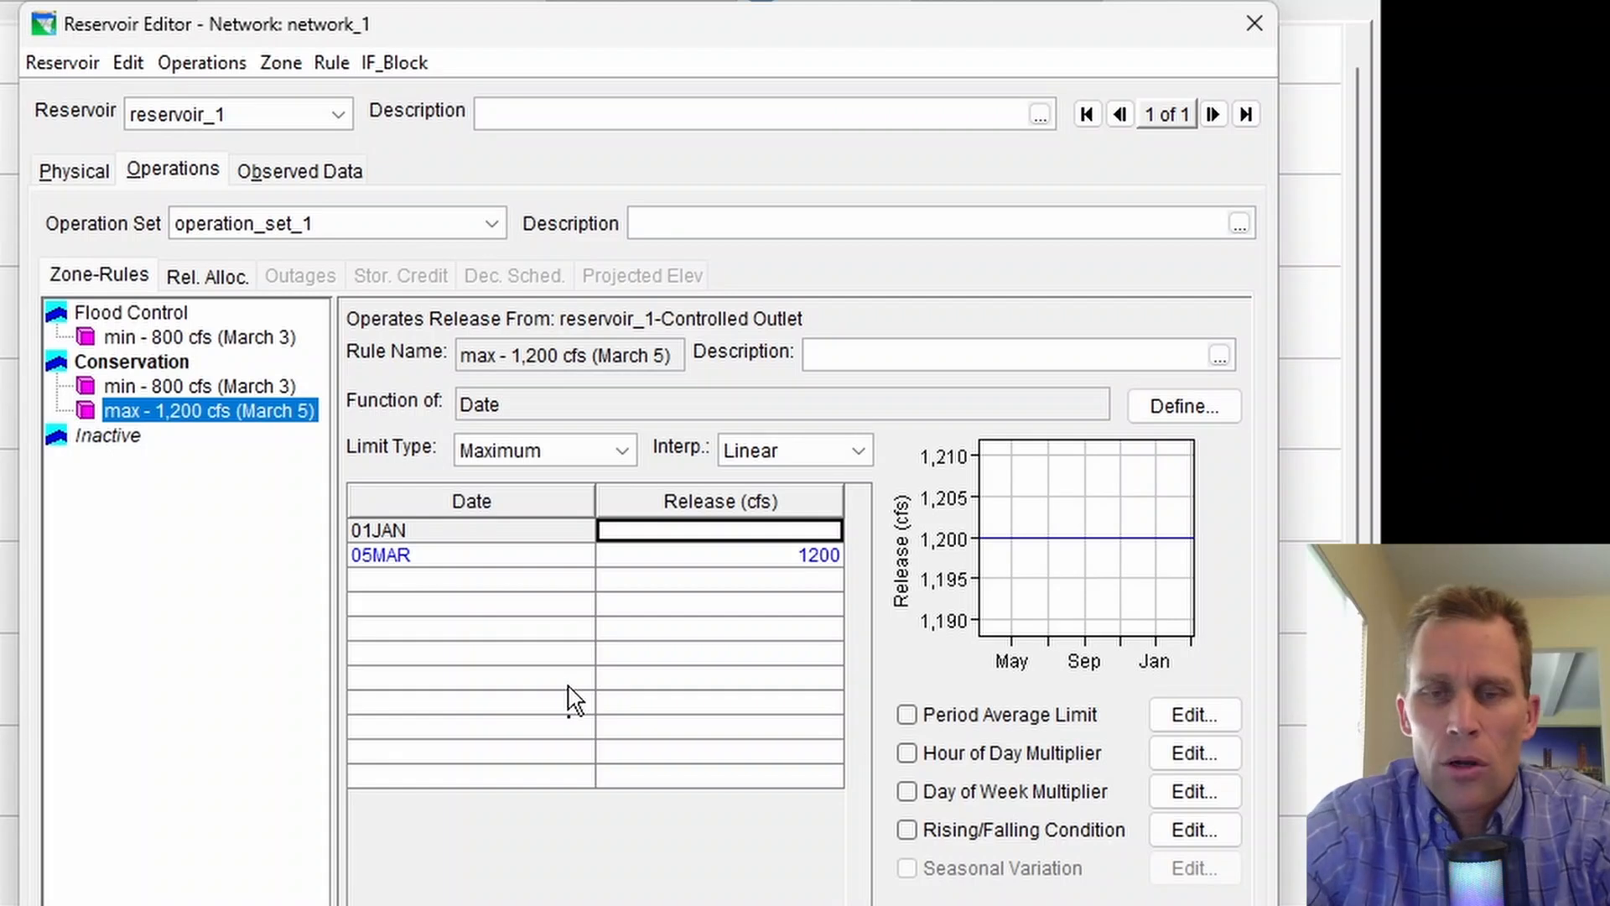
text(9999)
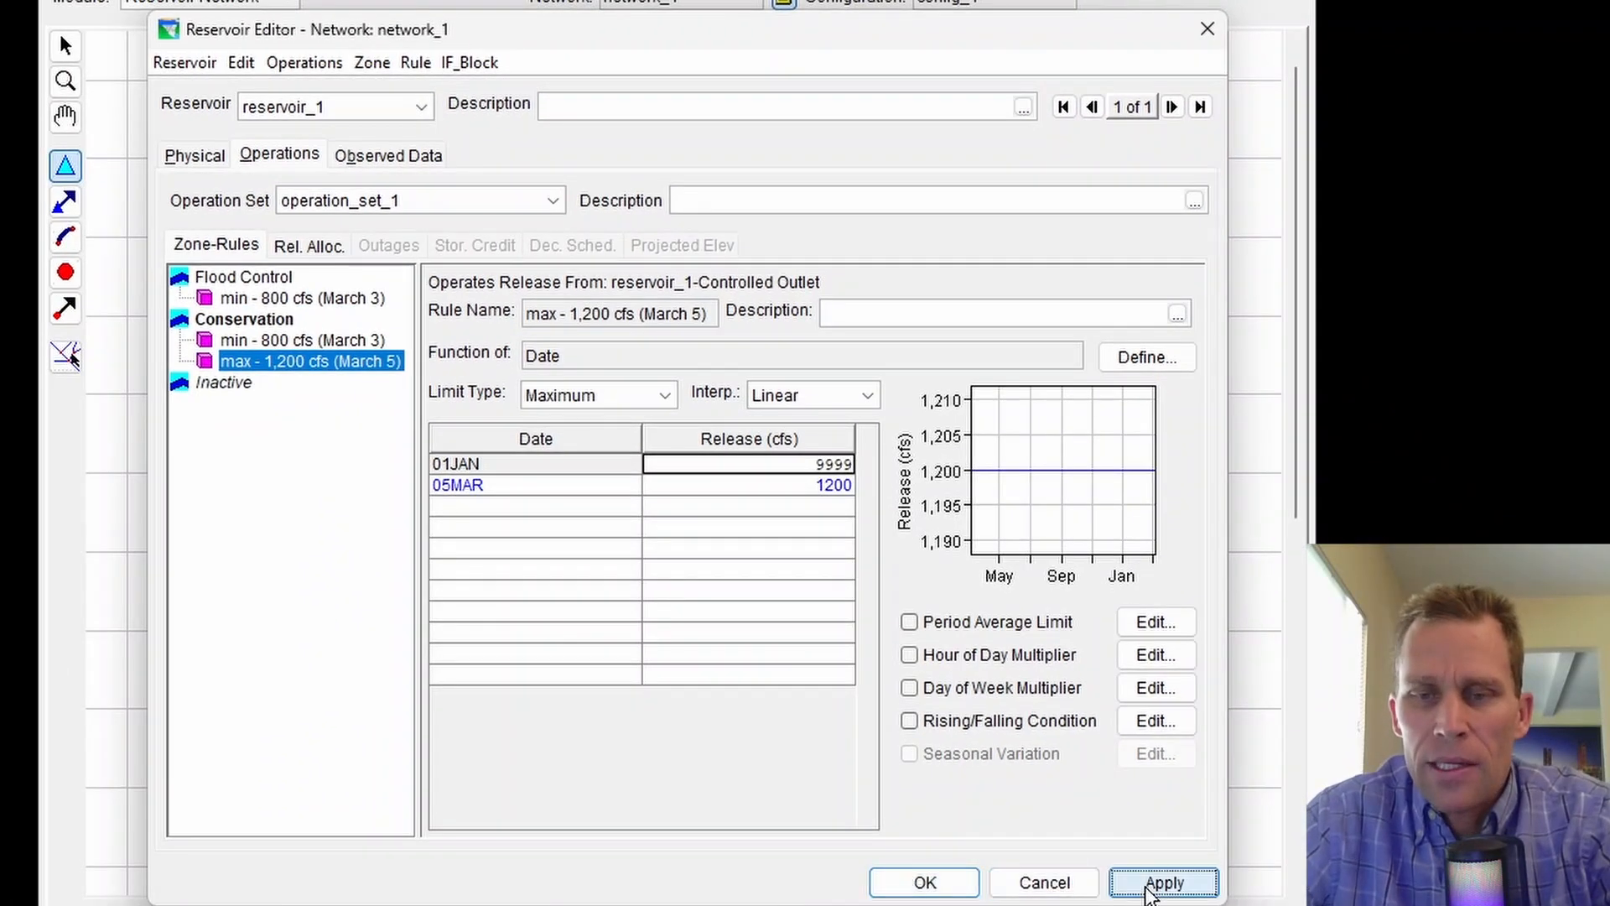
click(1158, 885)
Step: Set the maximum rule's interpolation to Step and apply the change
click(841, 396)
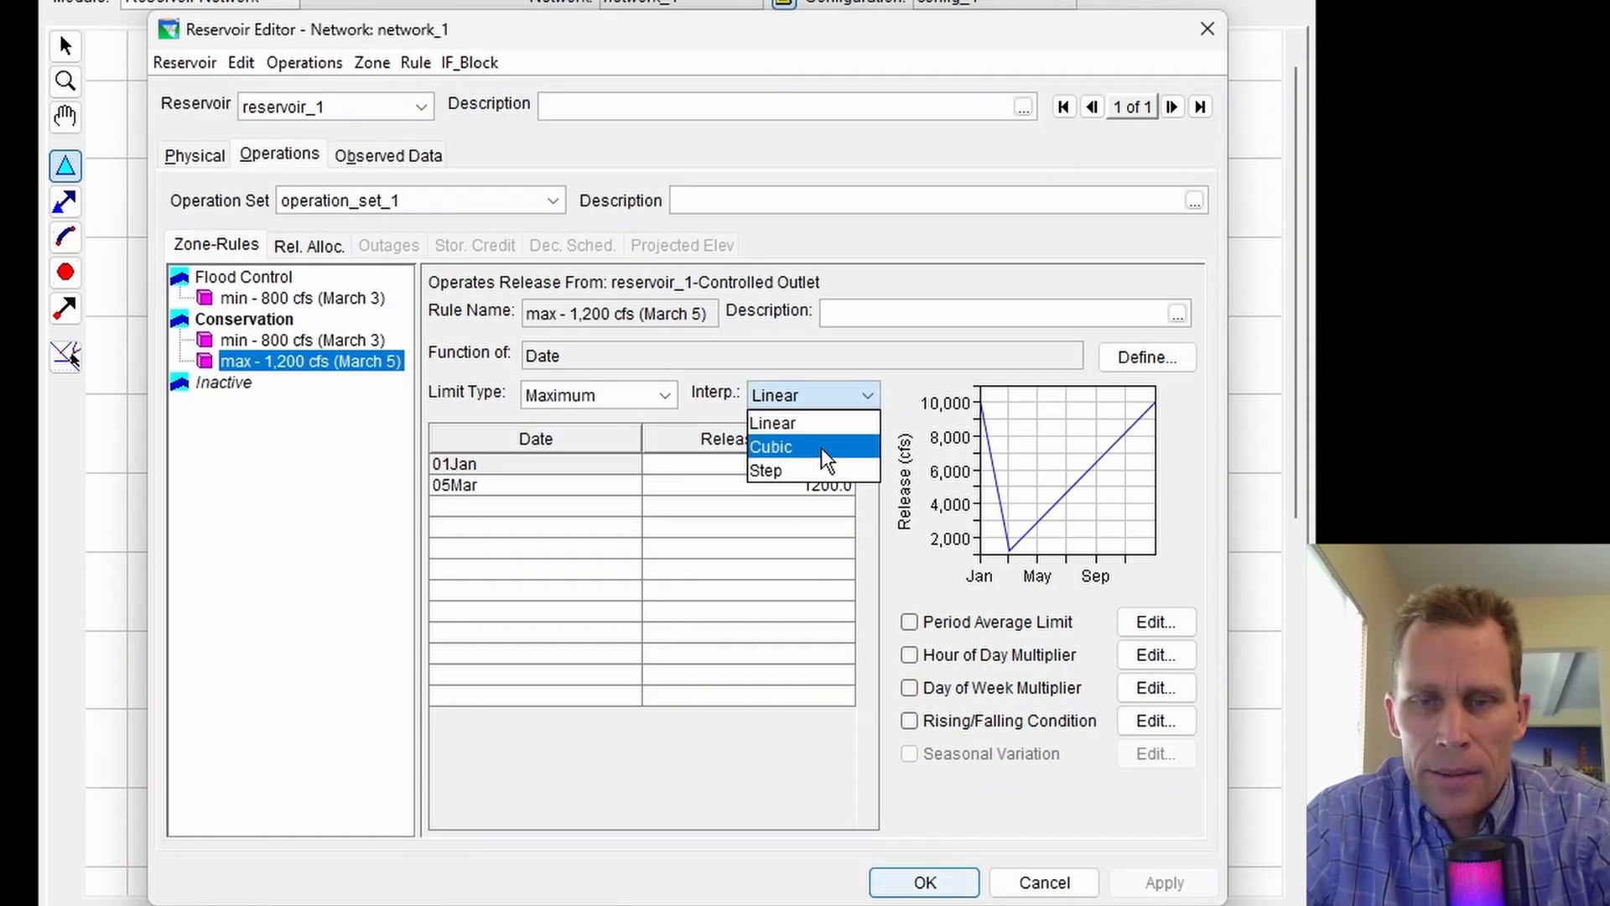
click(826, 472)
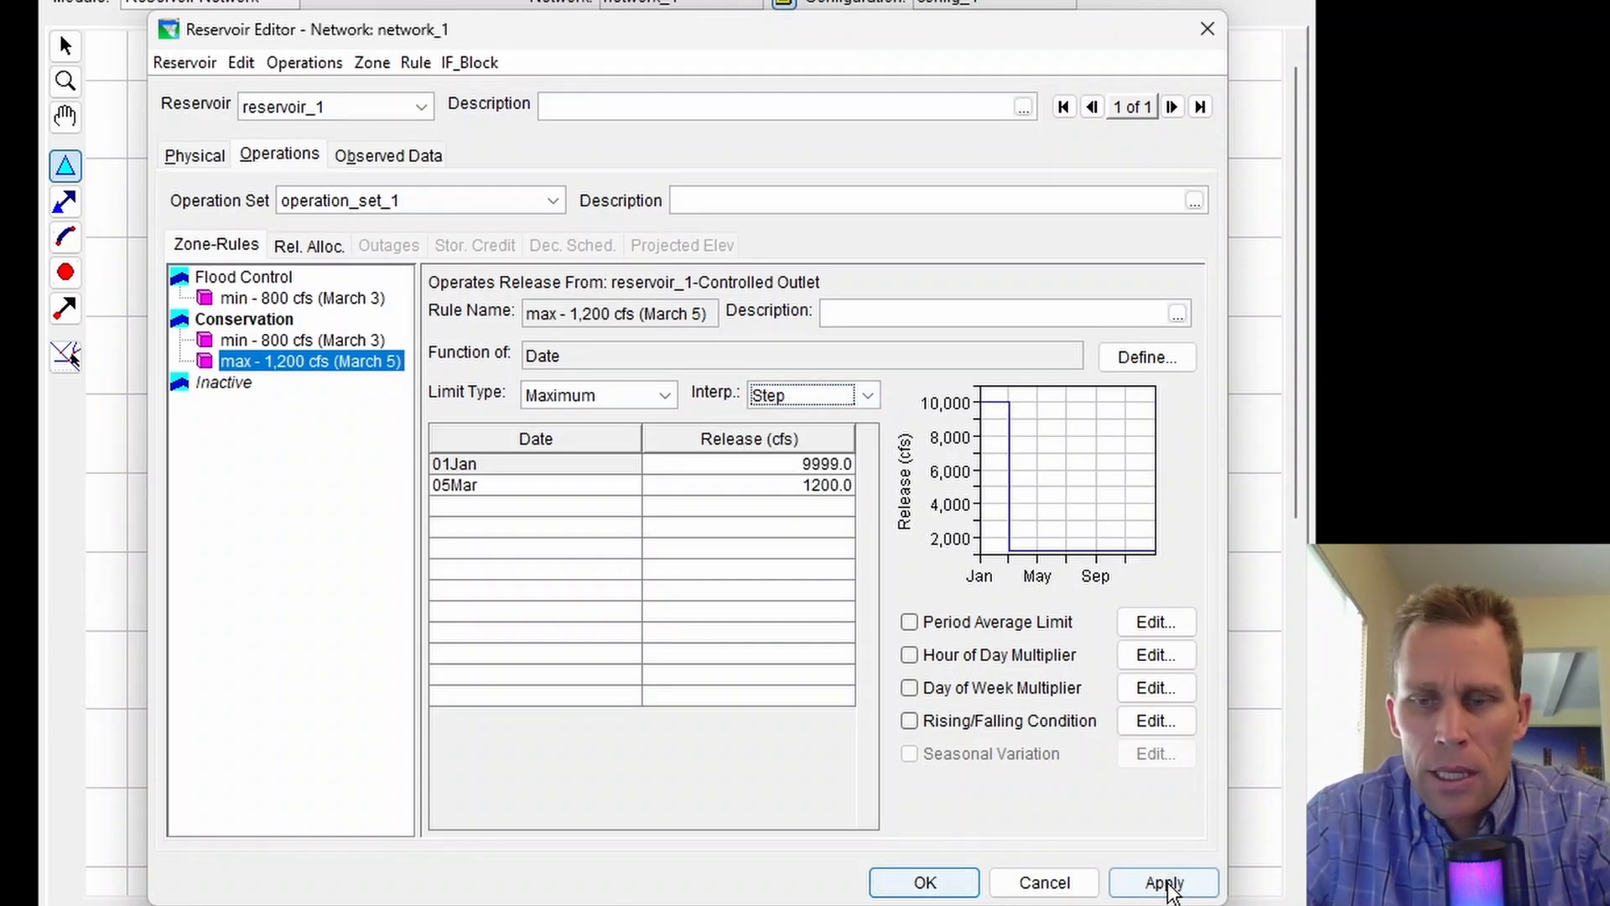
click(1165, 880)
Step: Add the "max - 1,200 cfs (March 5)" rule to all zones, apply it and close the Reservoir Editor
right_click(317, 369)
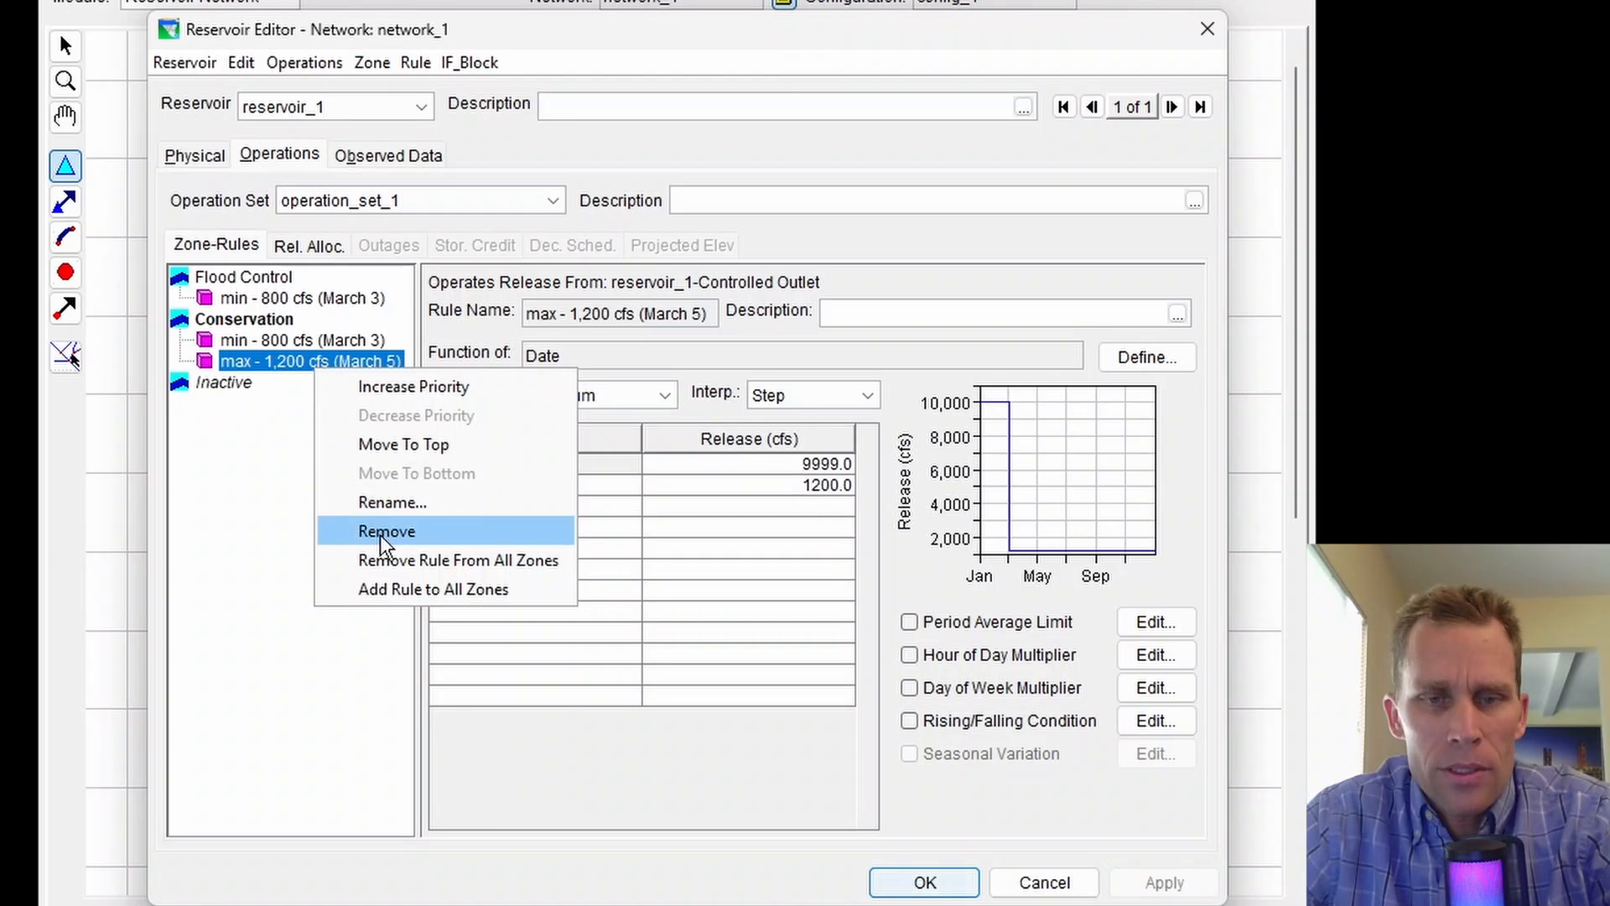
click(401, 590)
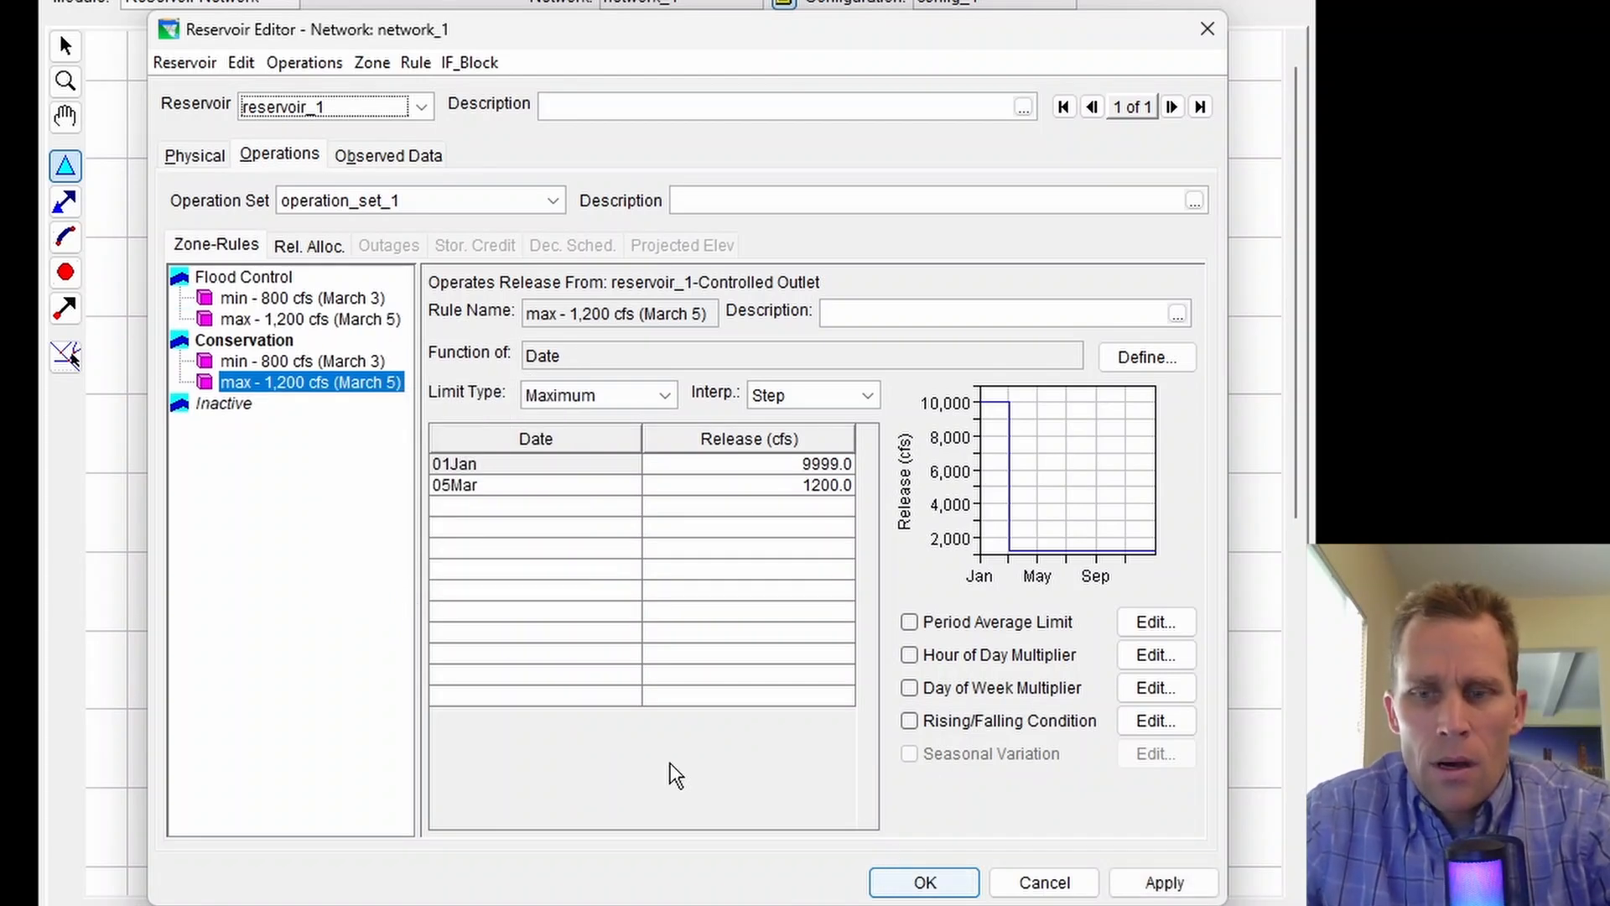
click(1163, 882)
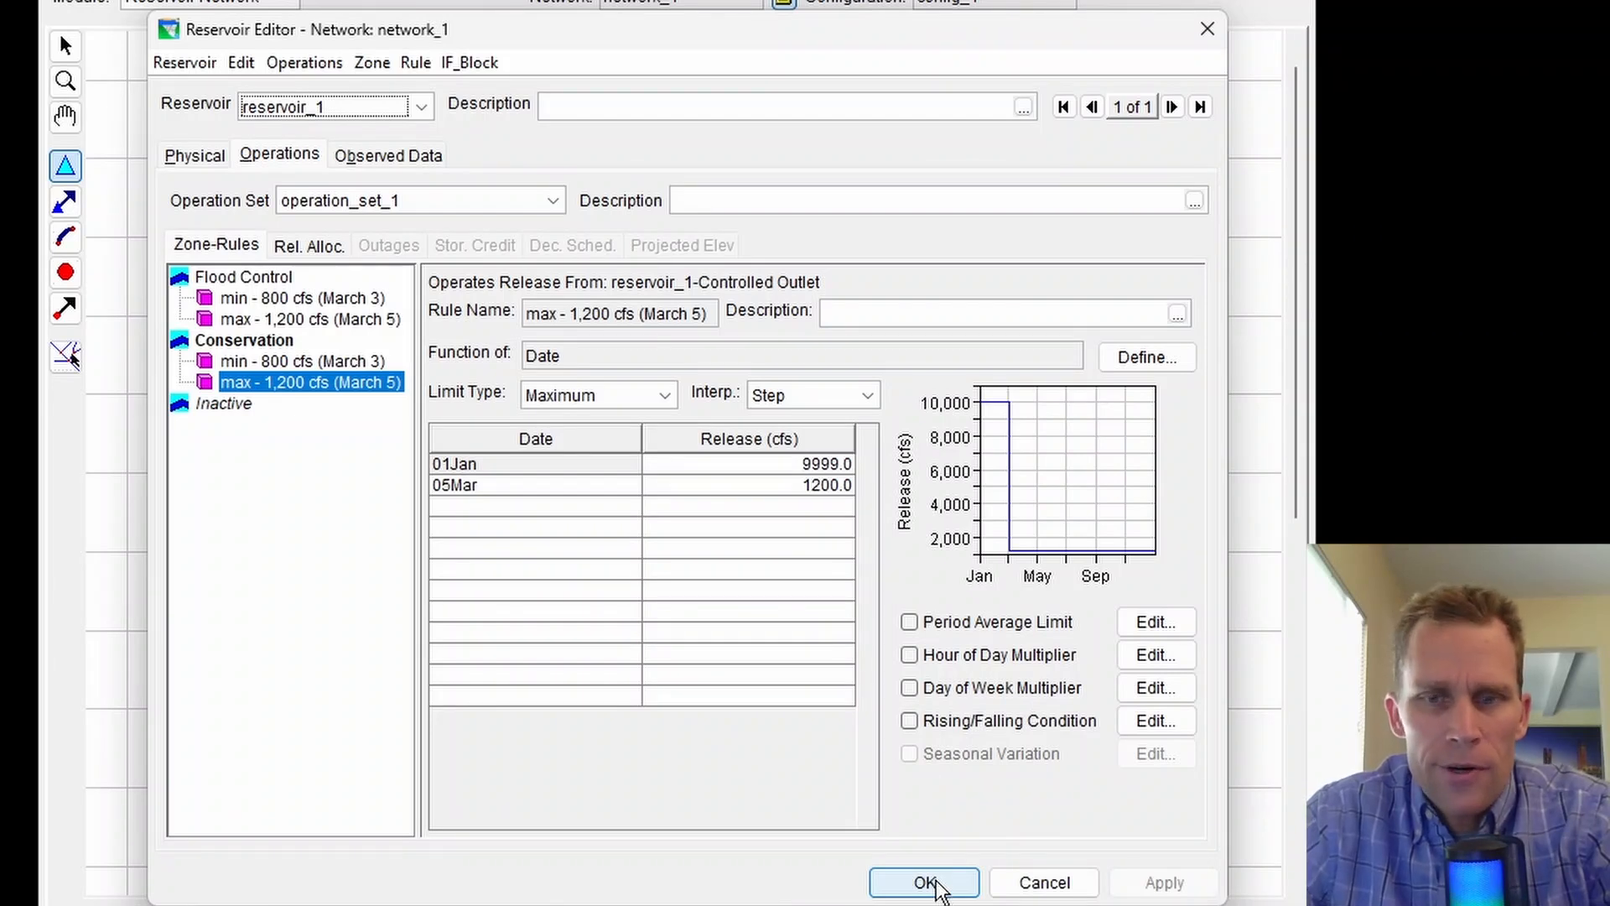
click(930, 882)
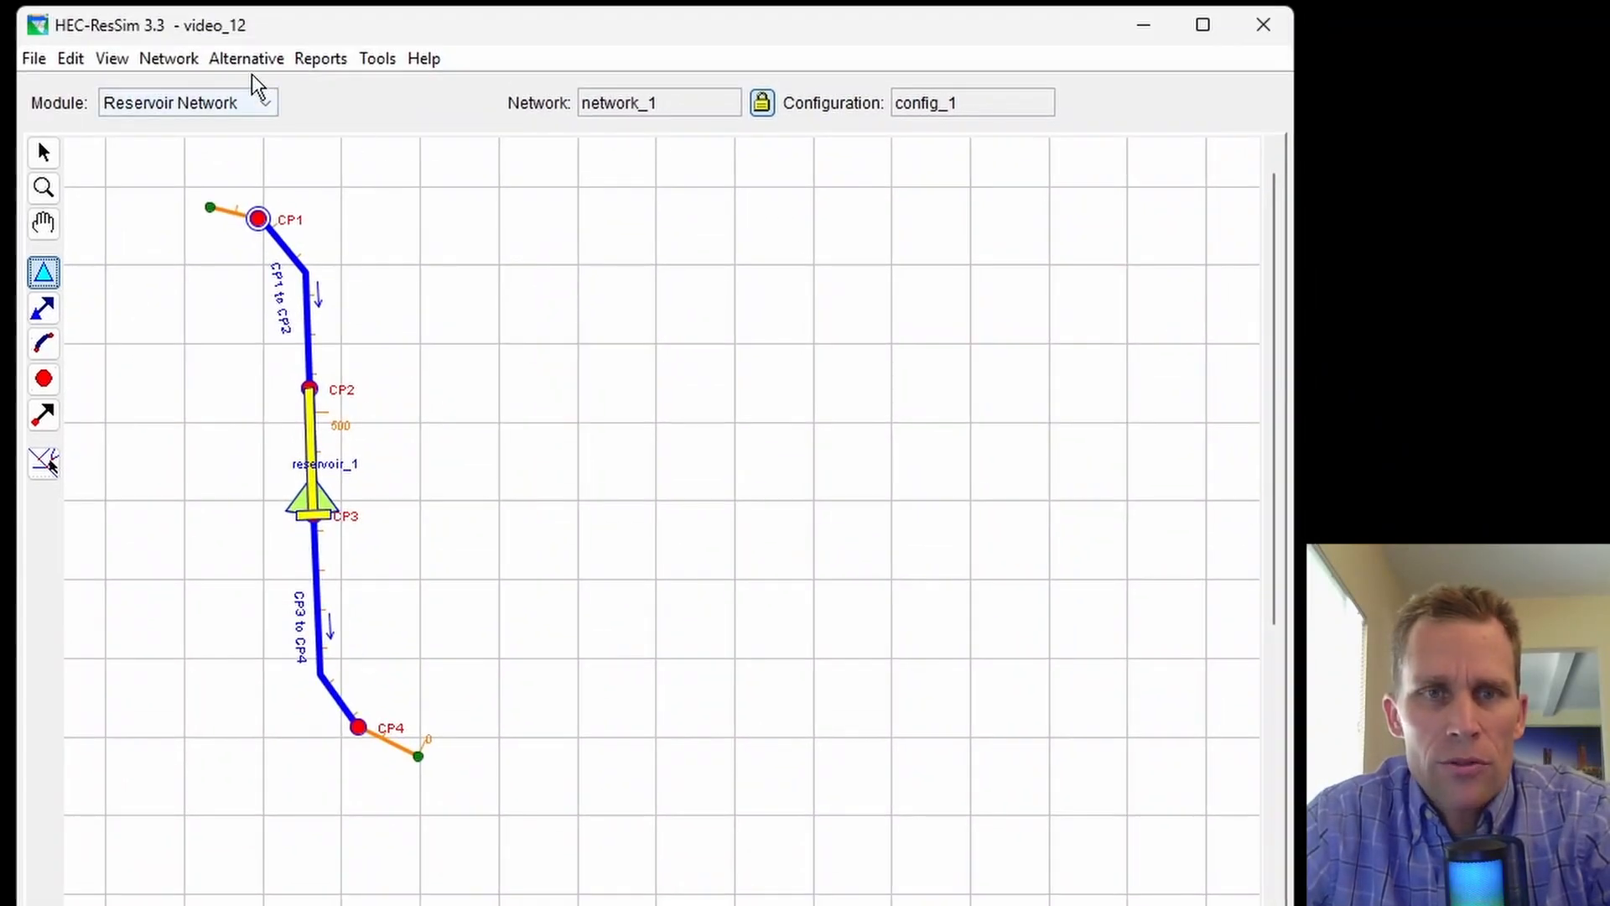
Step: Create a new alternative named alt_1 using network_1 in configuration config_1
click(252, 58)
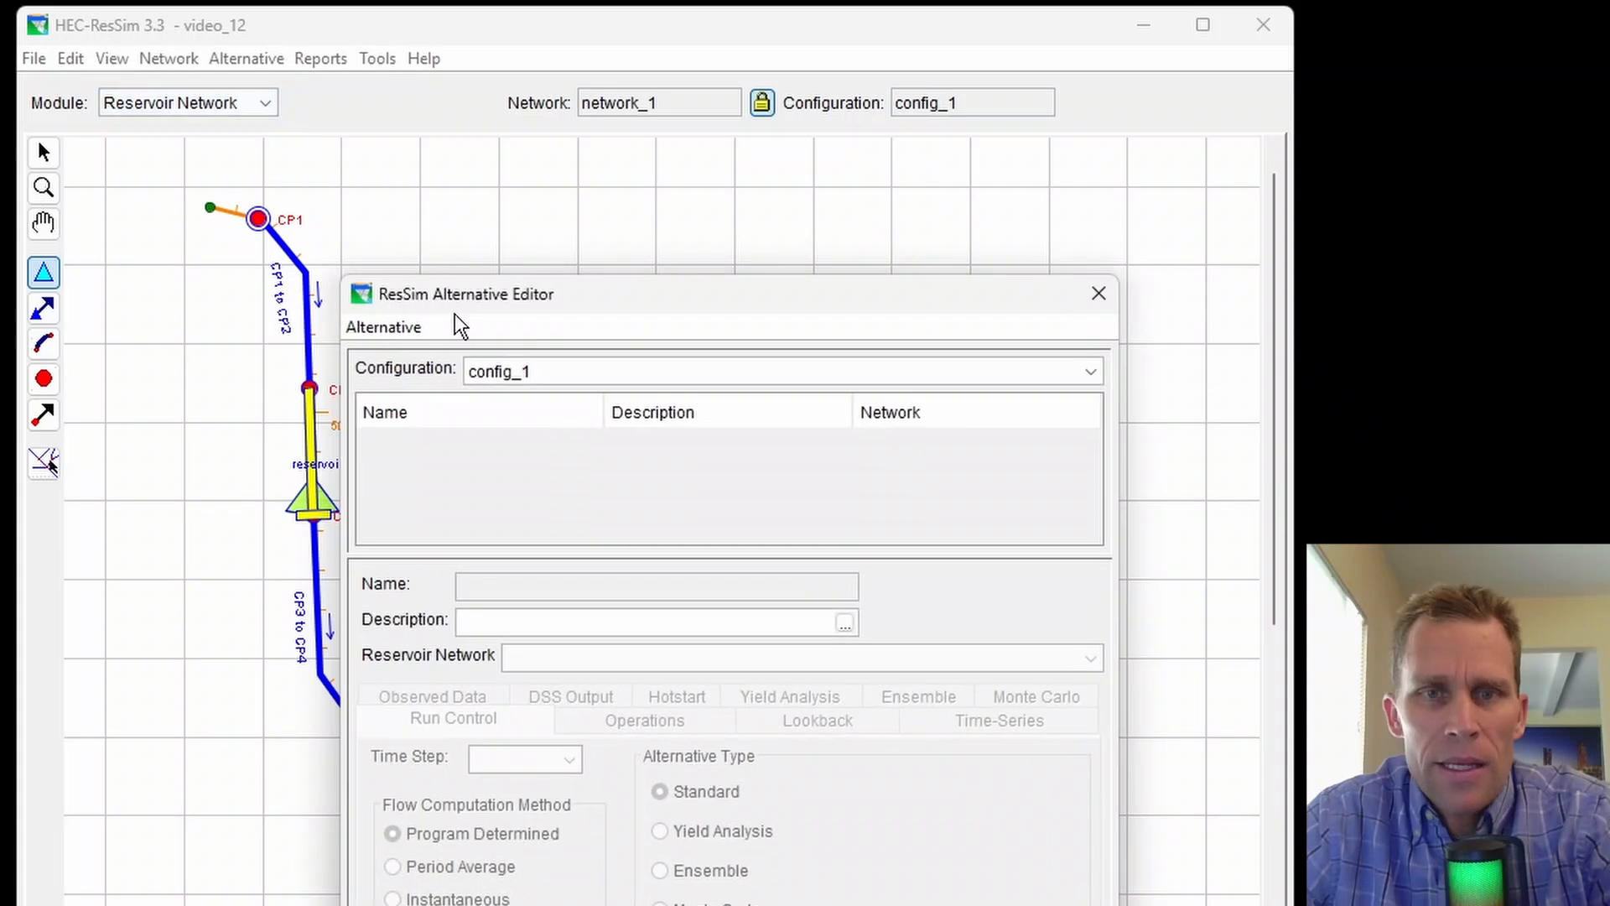
drag(470, 276, 655, 66)
click(478, 97)
click(477, 130)
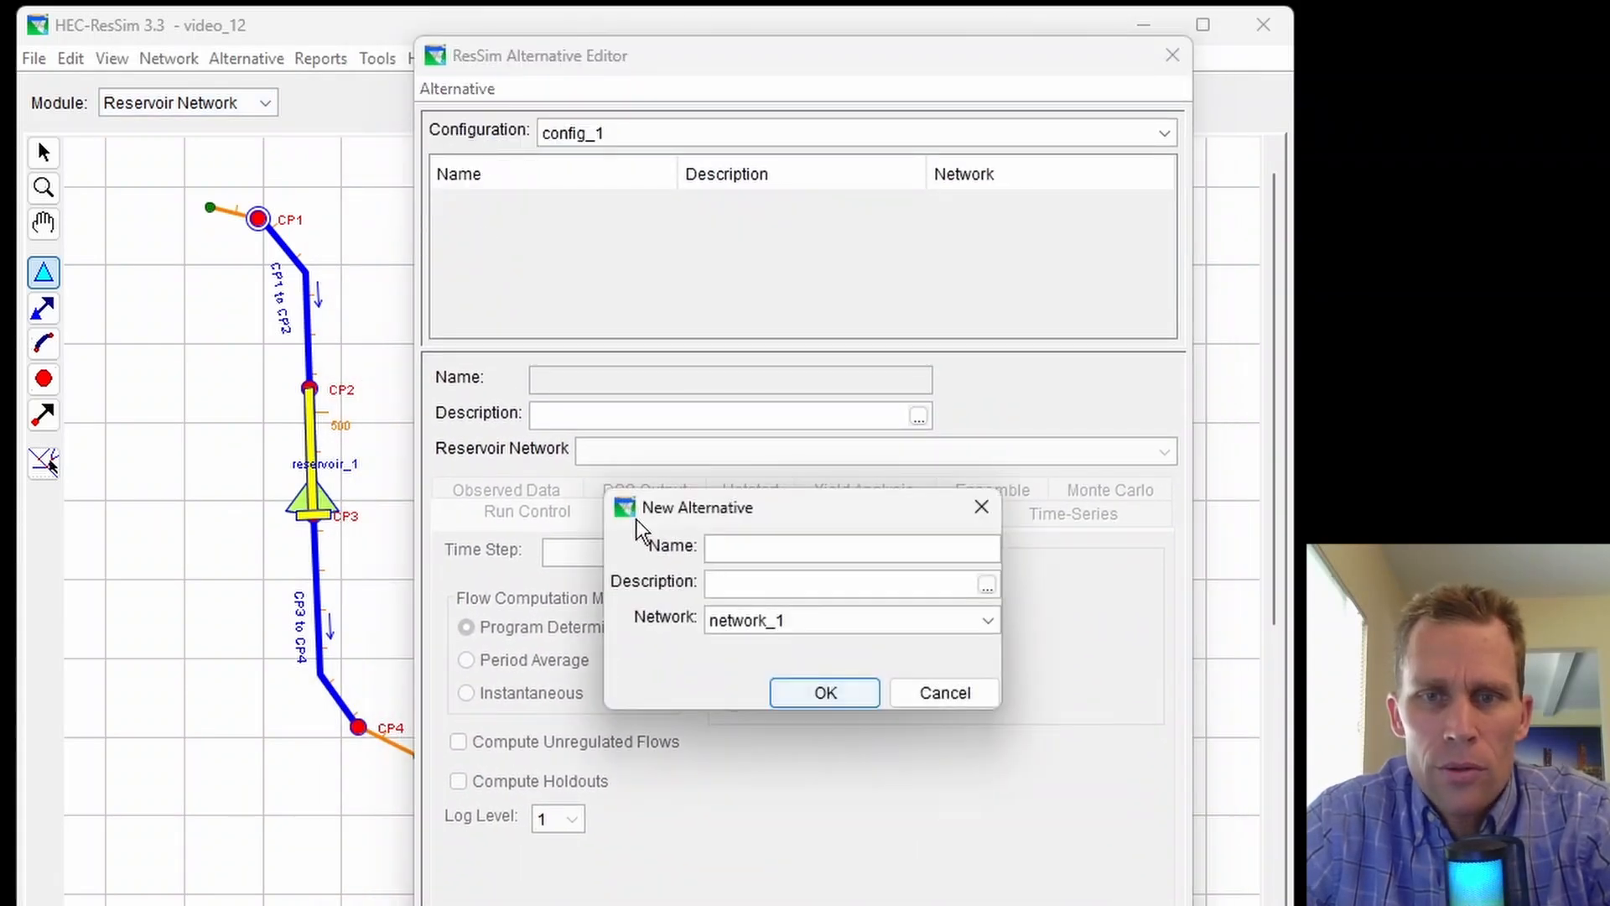
text(alt_1)
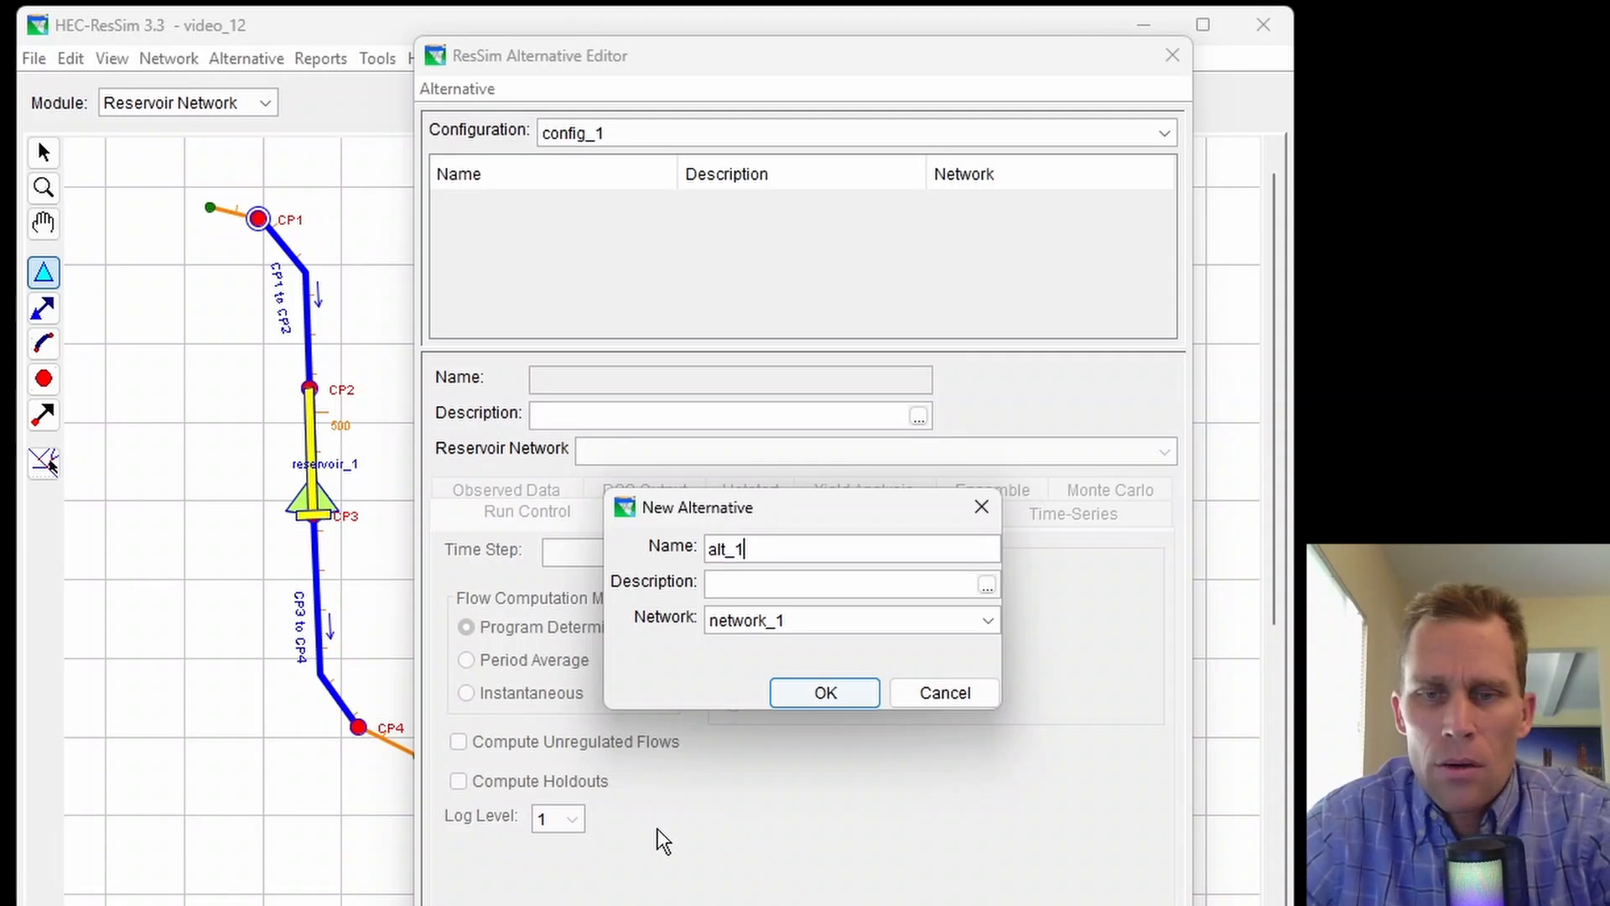
click(806, 701)
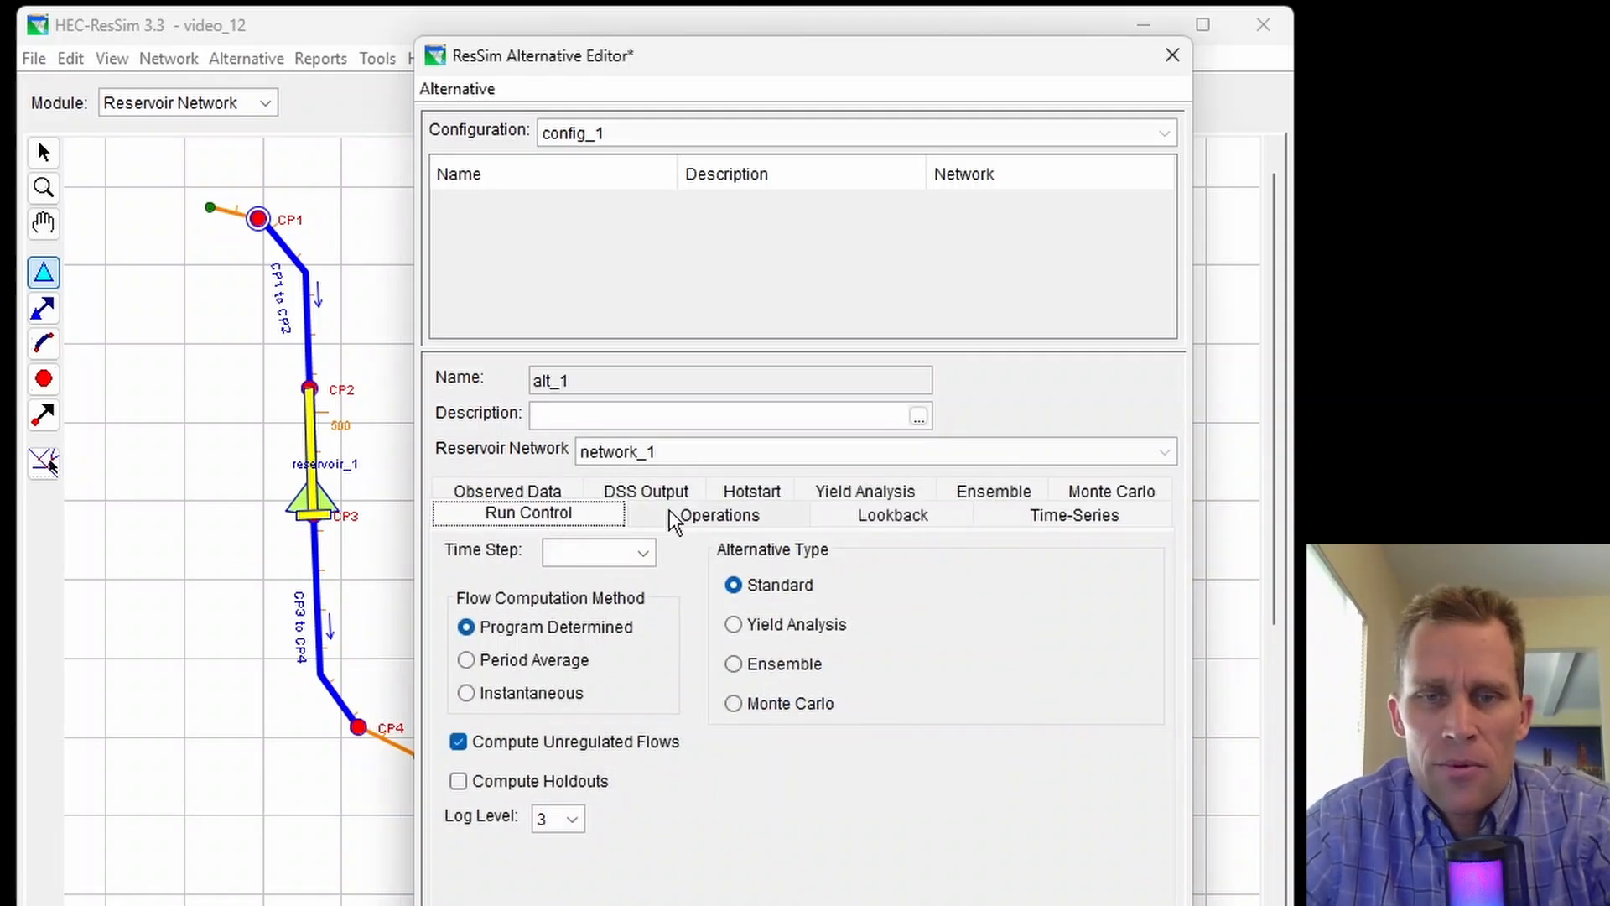
Step: Look through alt_1's operations, lookback and time-series settings, and return to its run control settings
click(692, 516)
click(895, 522)
click(1055, 524)
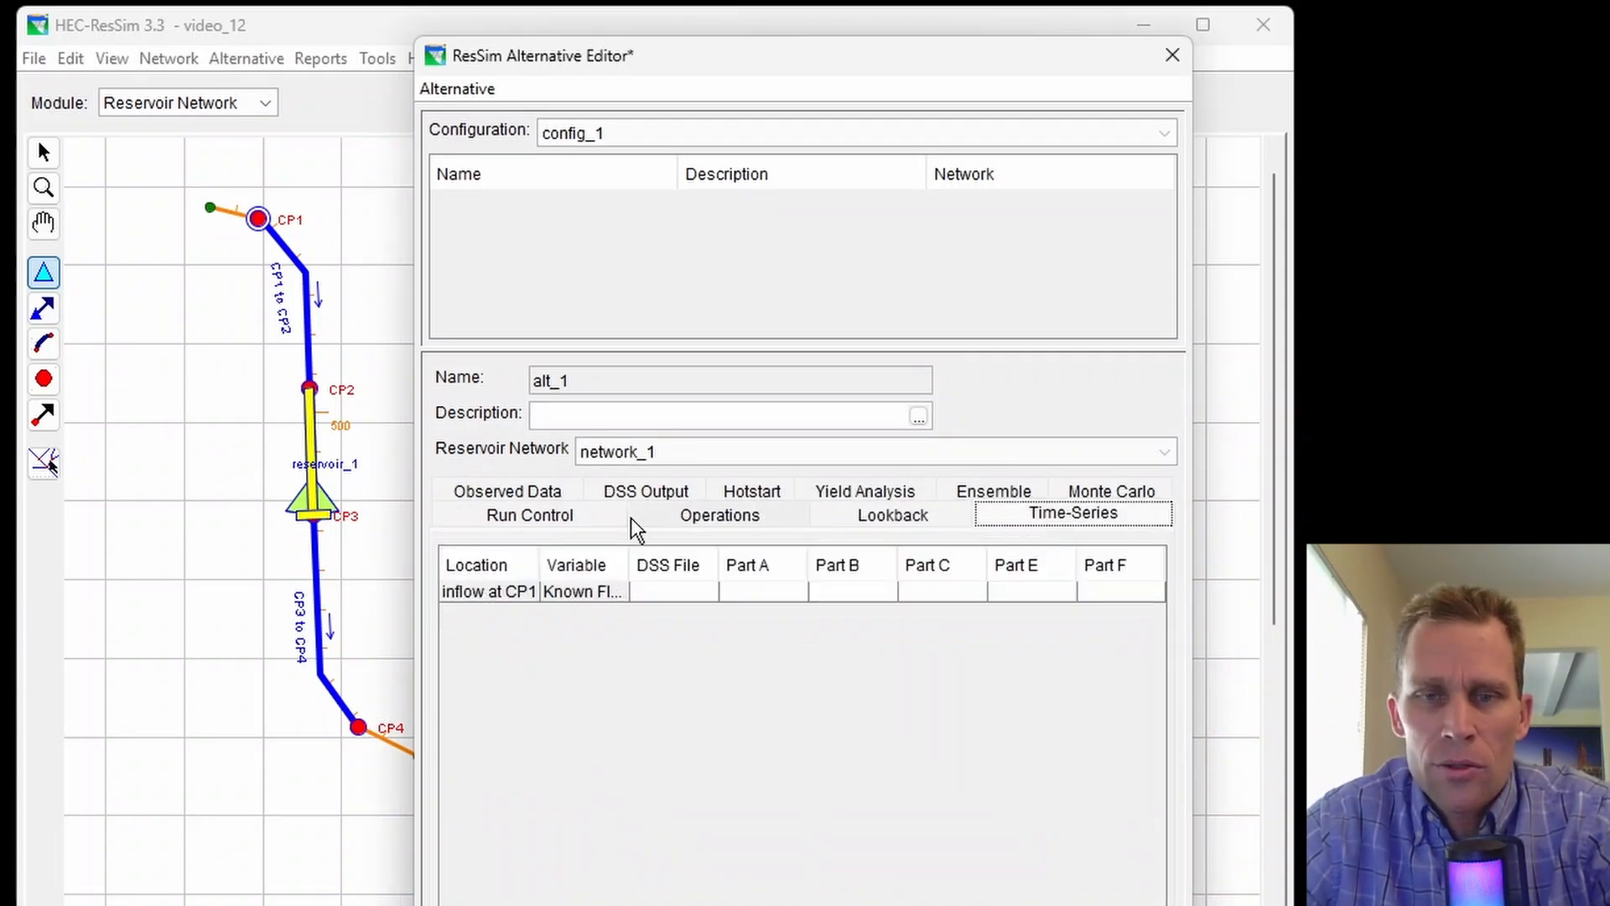
click(555, 524)
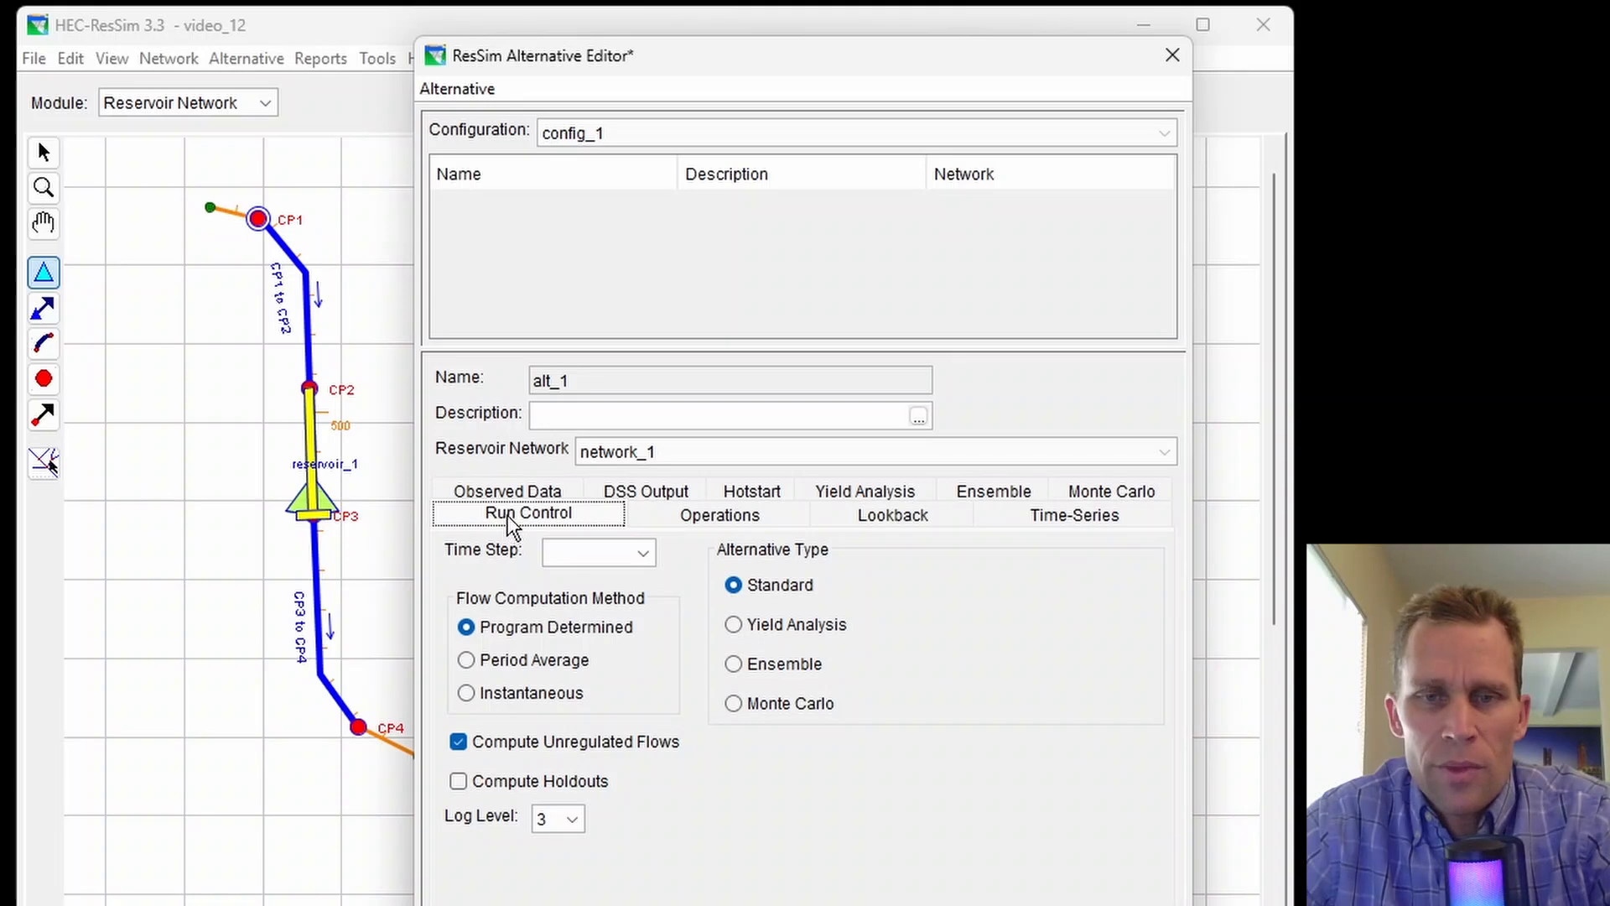
Step: Set alt_1's time step to 1 Hour and assign operation_set_1 to reservoir_1
click(596, 554)
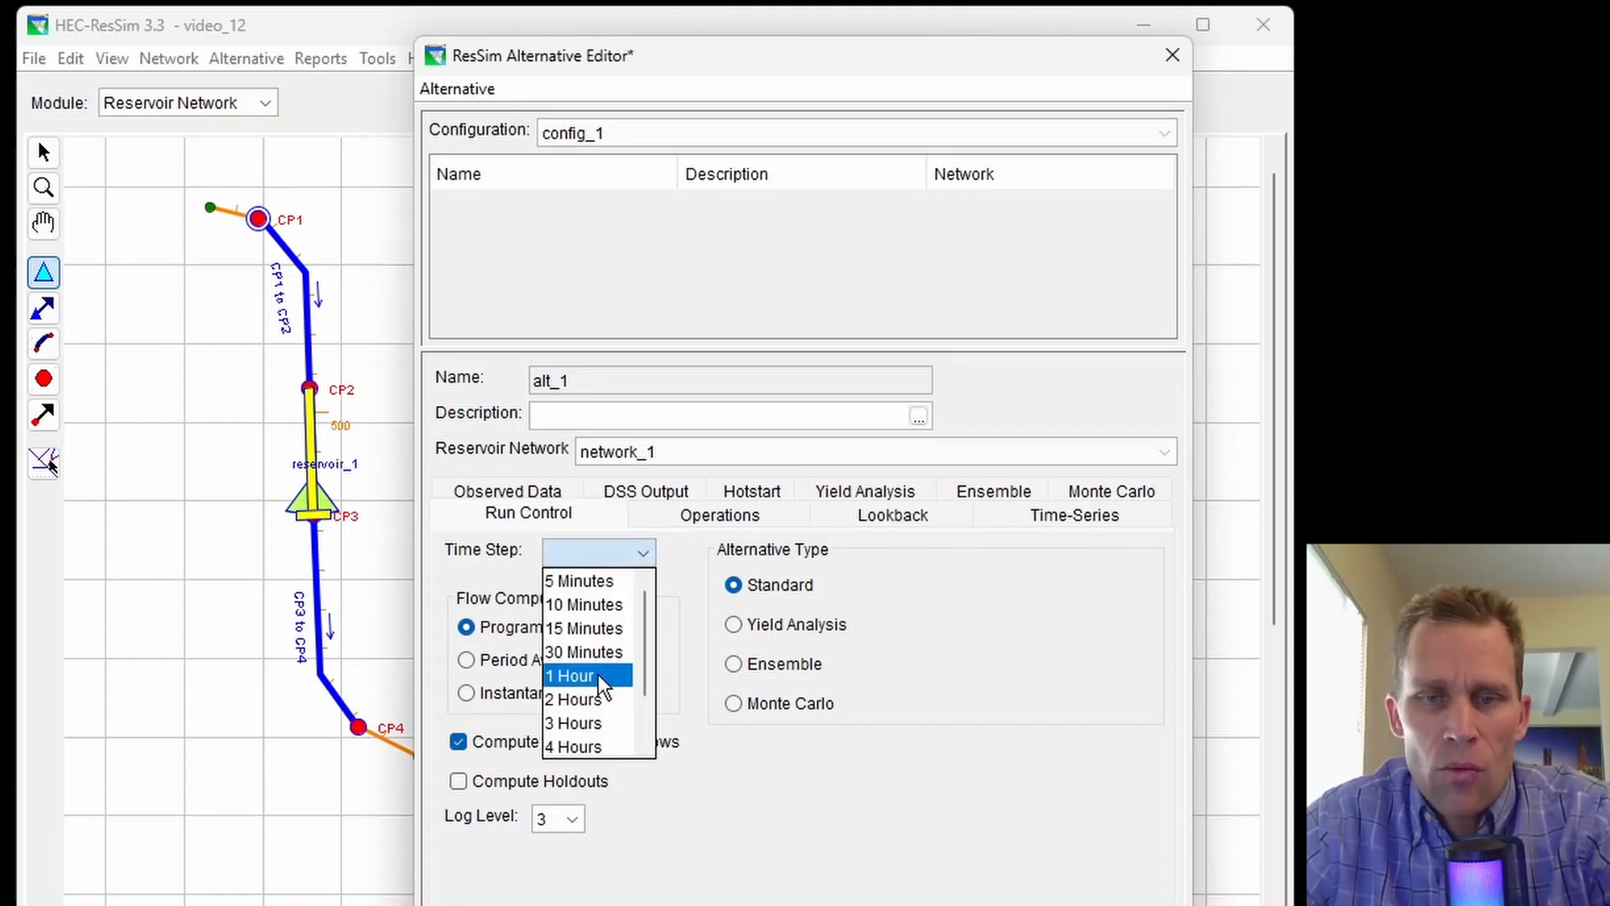
click(587, 676)
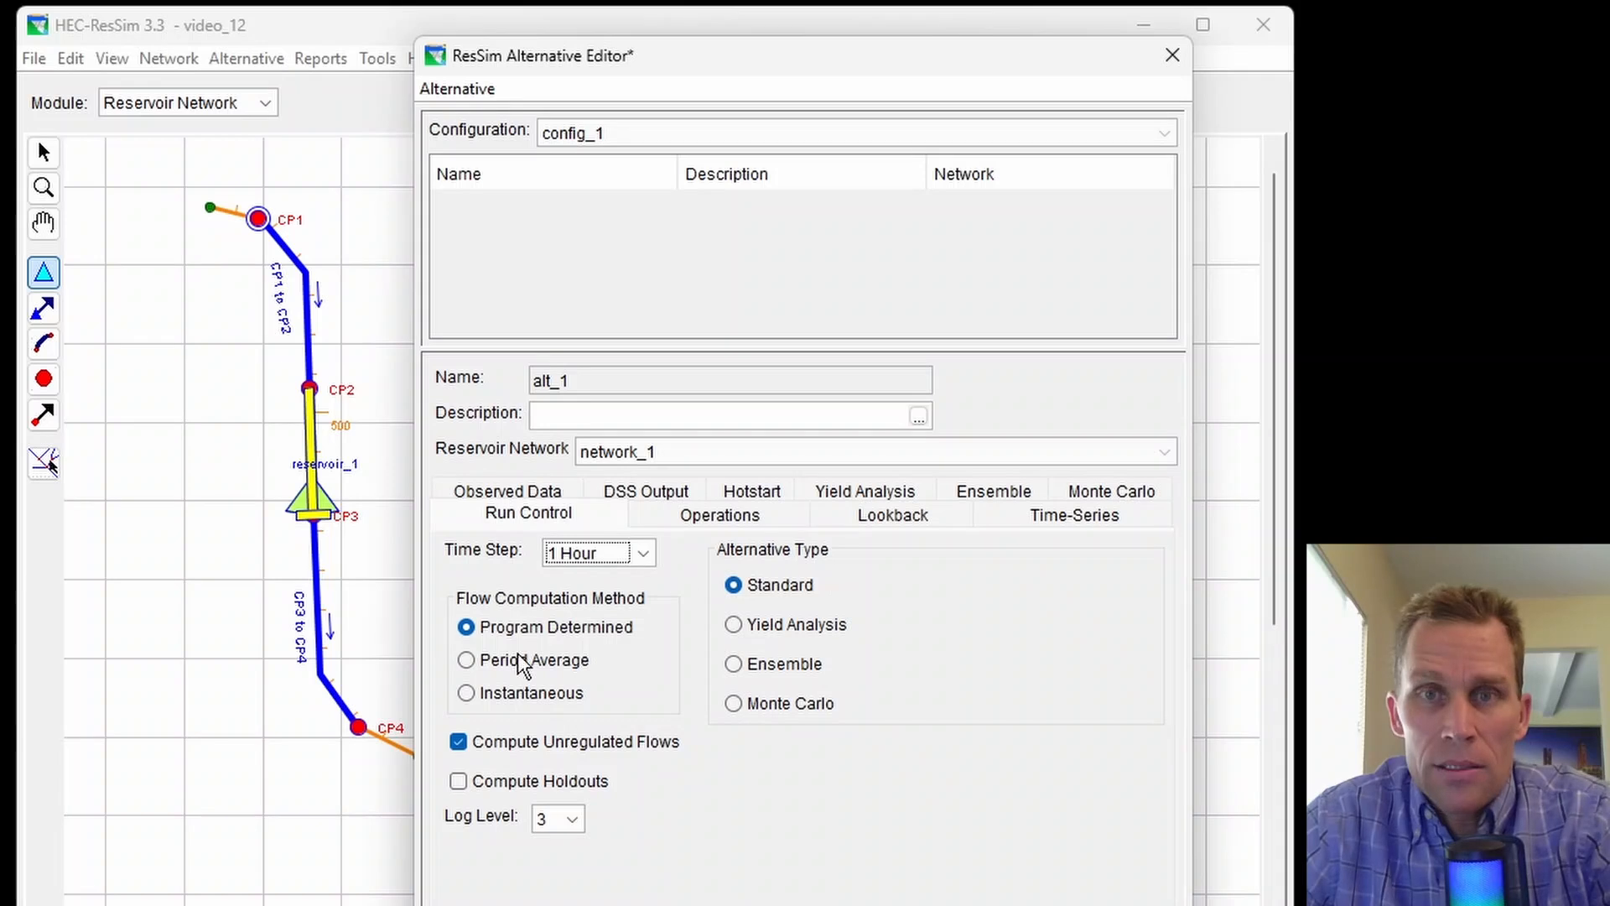
click(717, 515)
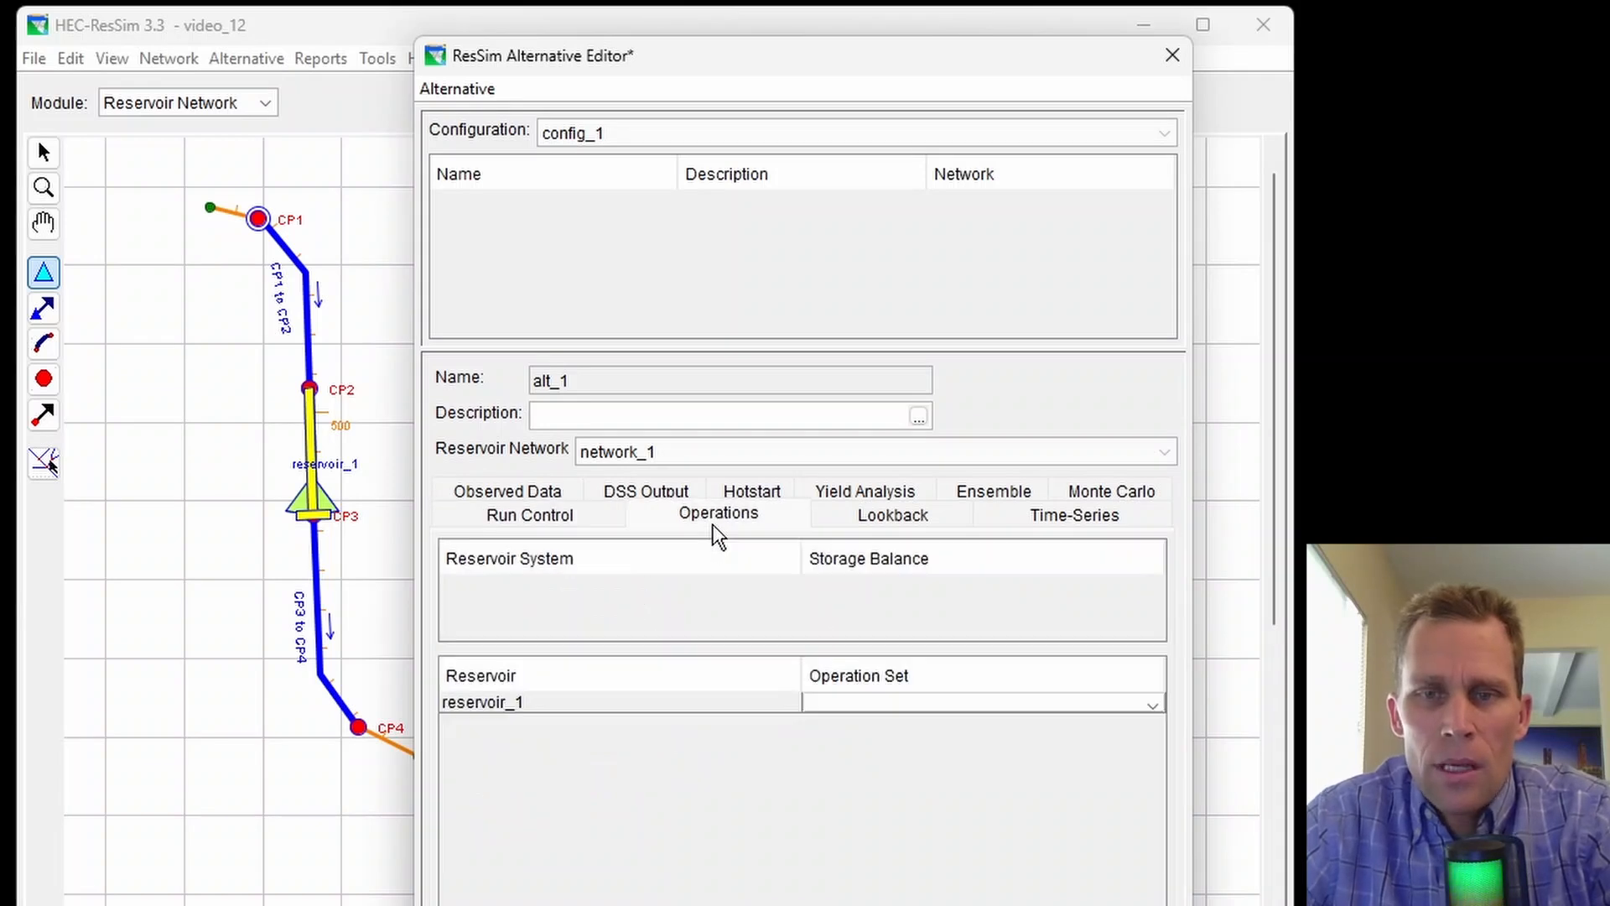
click(834, 703)
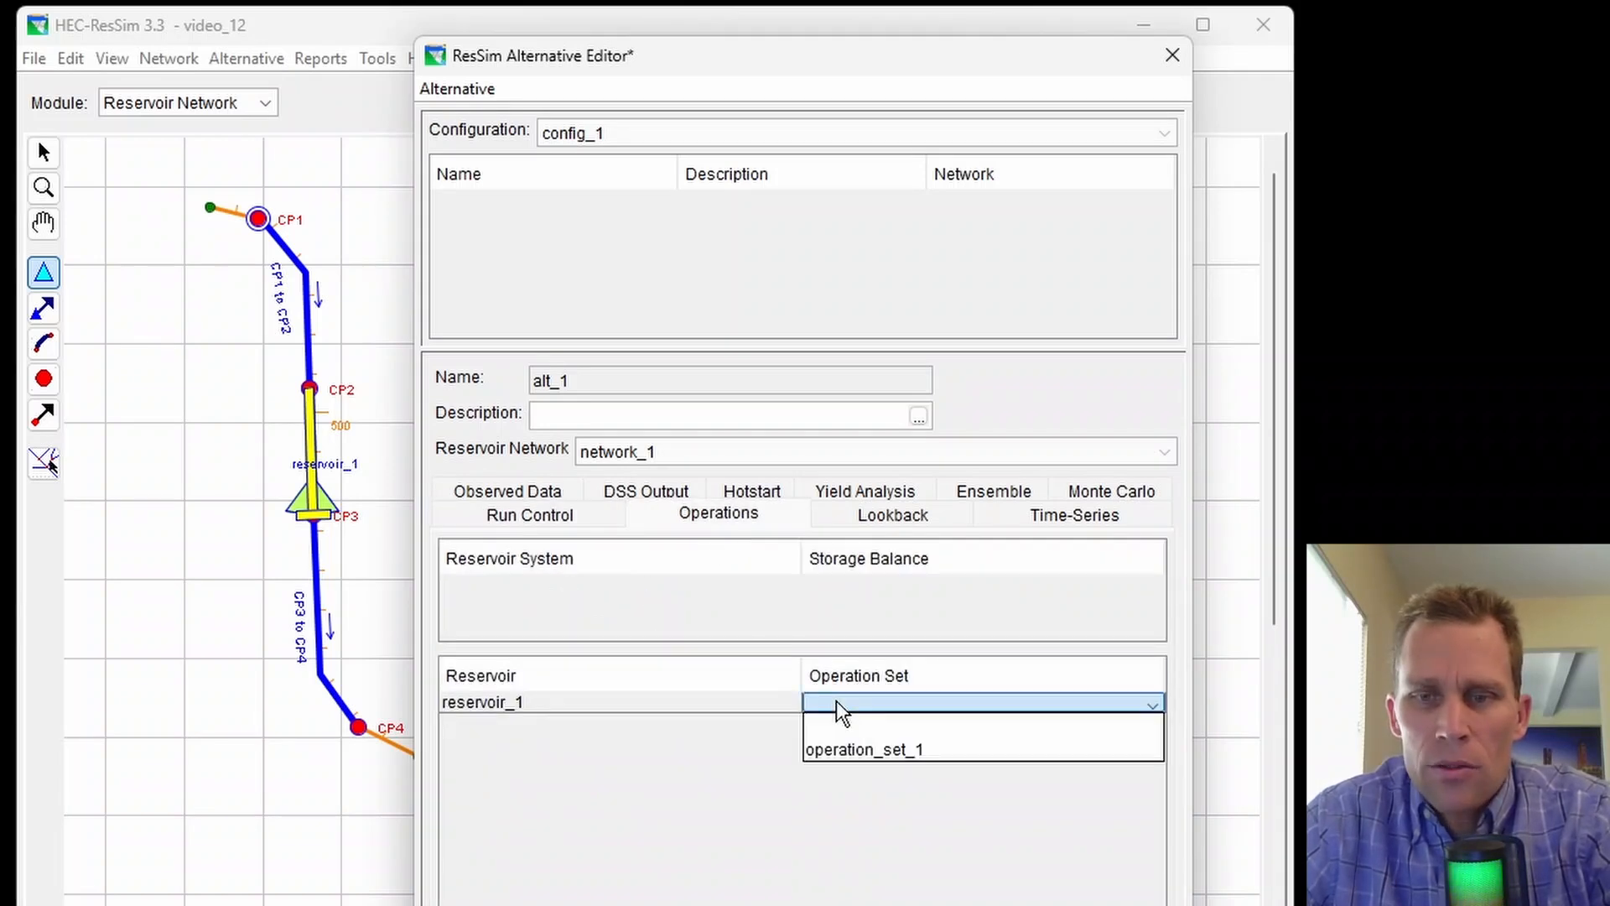
click(866, 751)
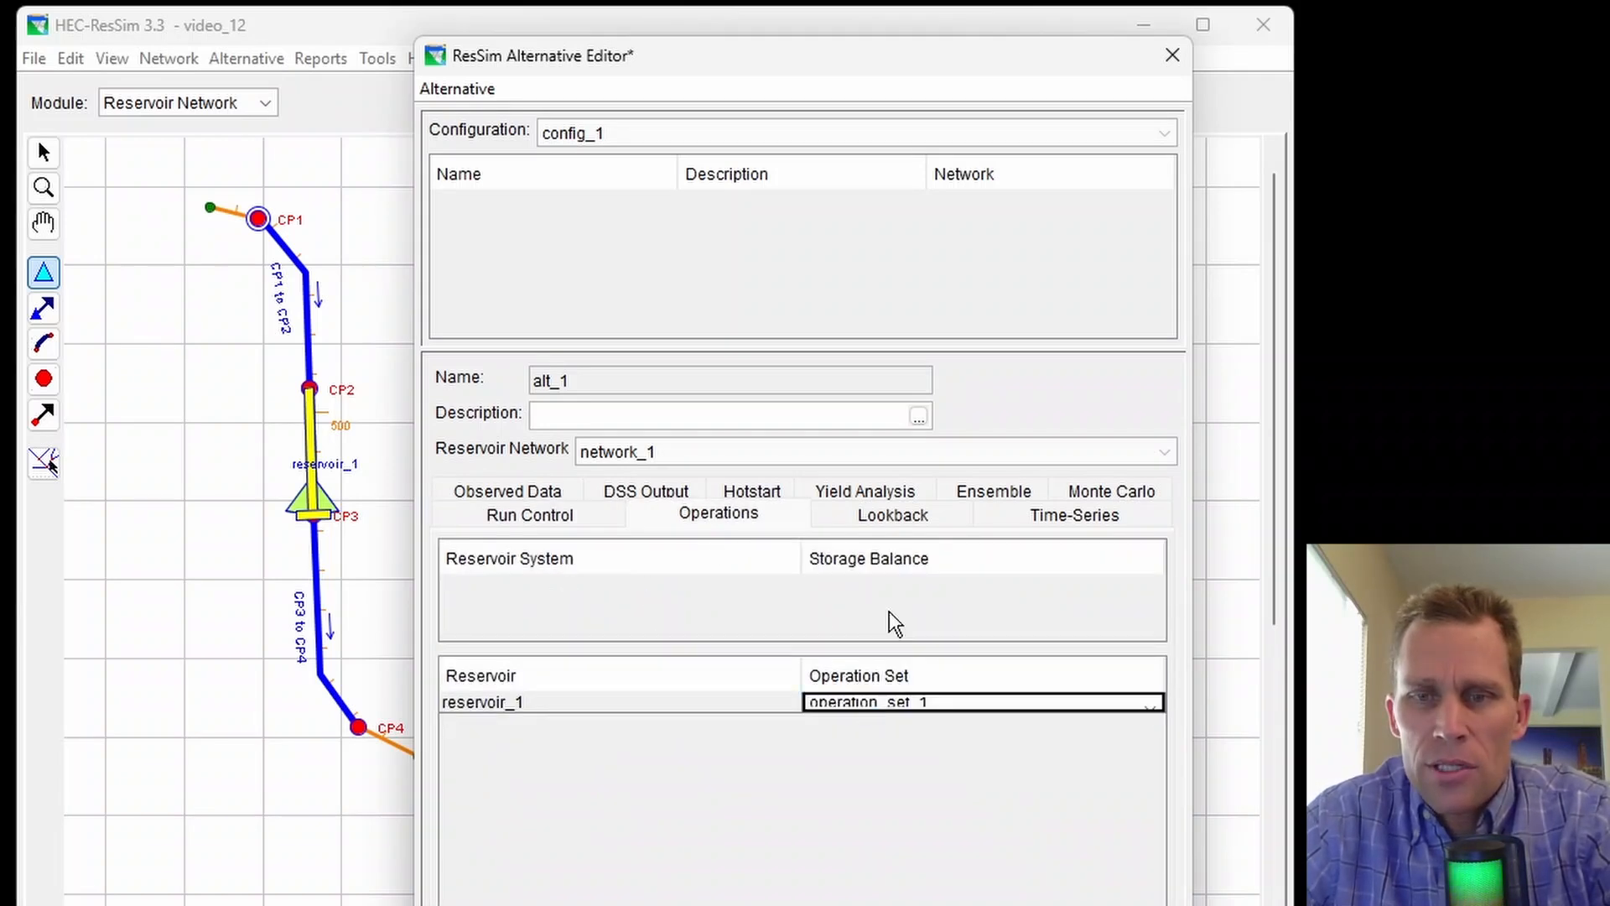
Step: Enter lookback default values of 1480 for reservoir_1's pool elevation and 1000 for its controlled release
click(902, 527)
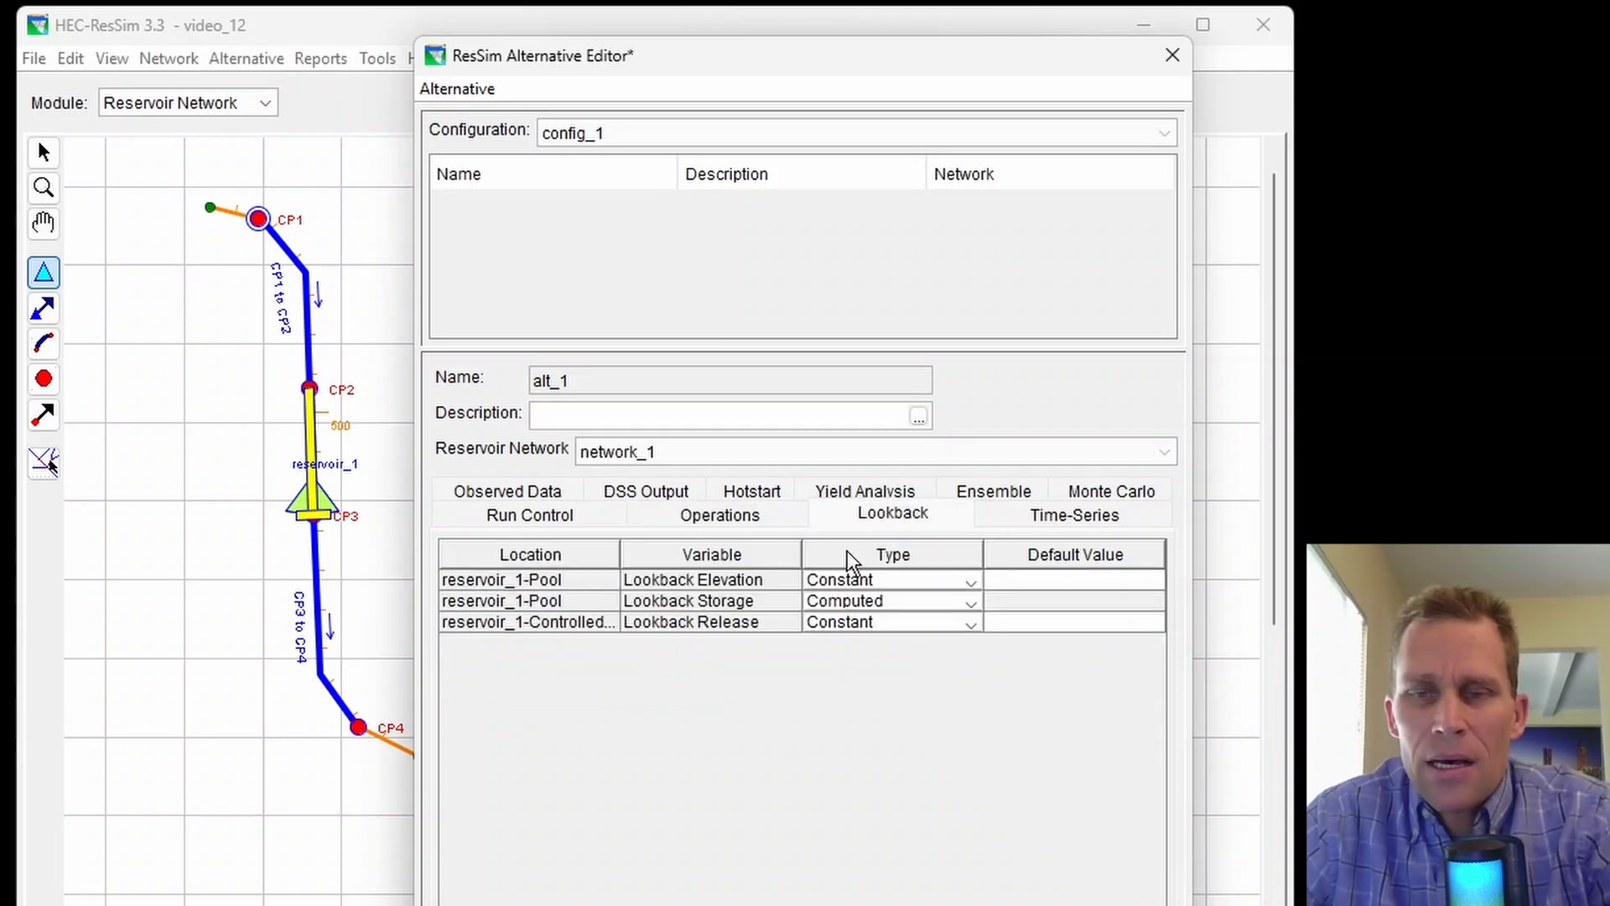
click(1055, 579)
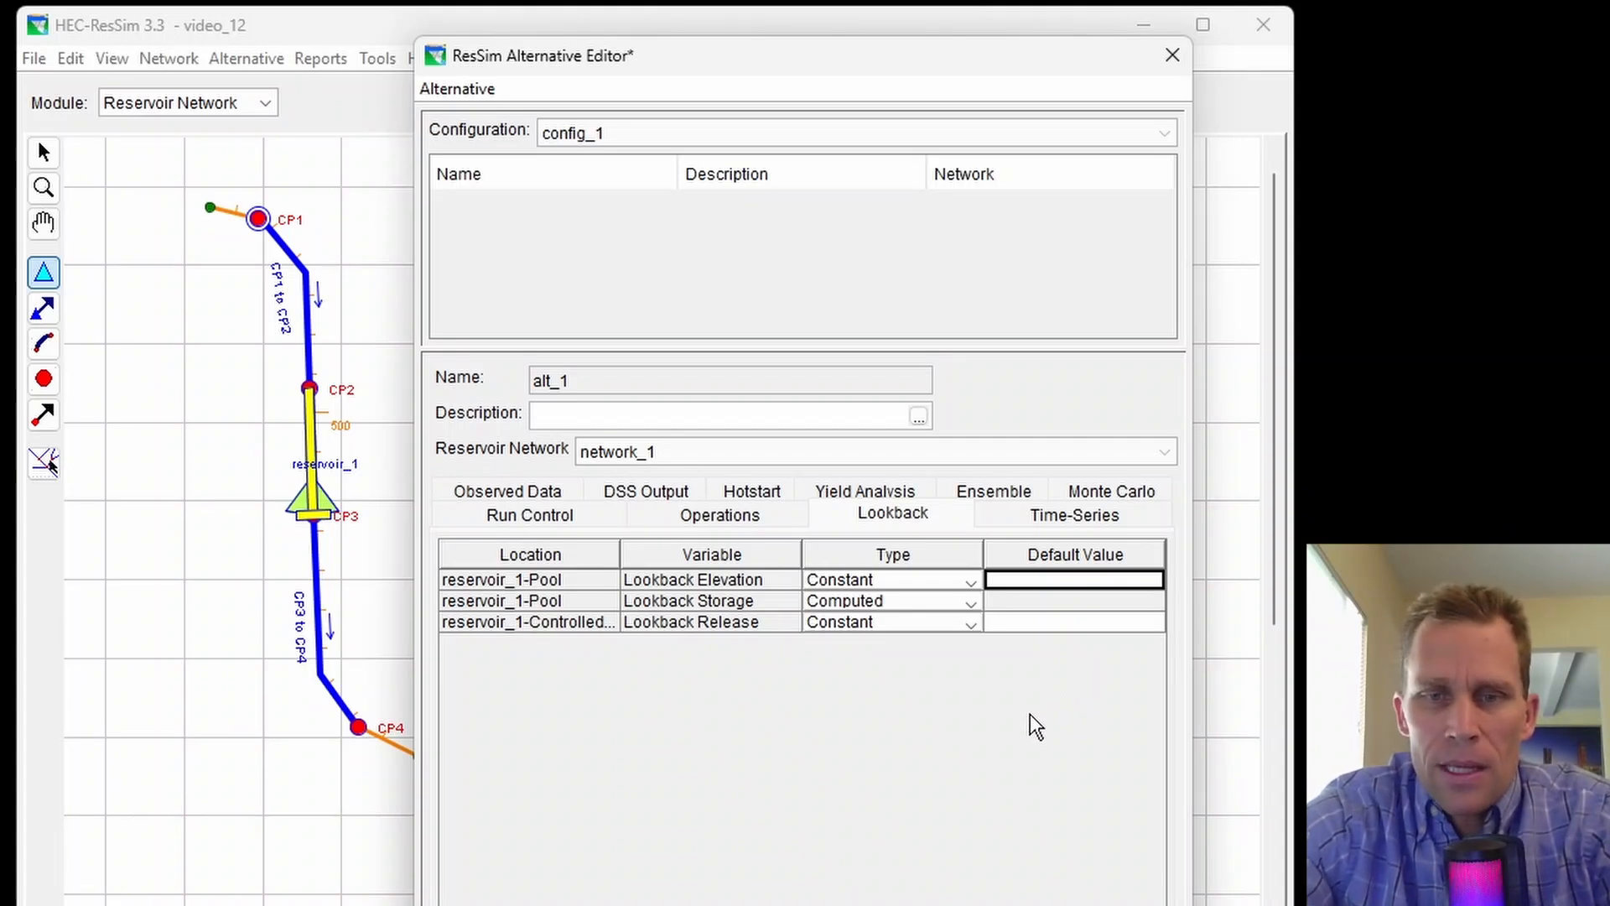
text(1480)
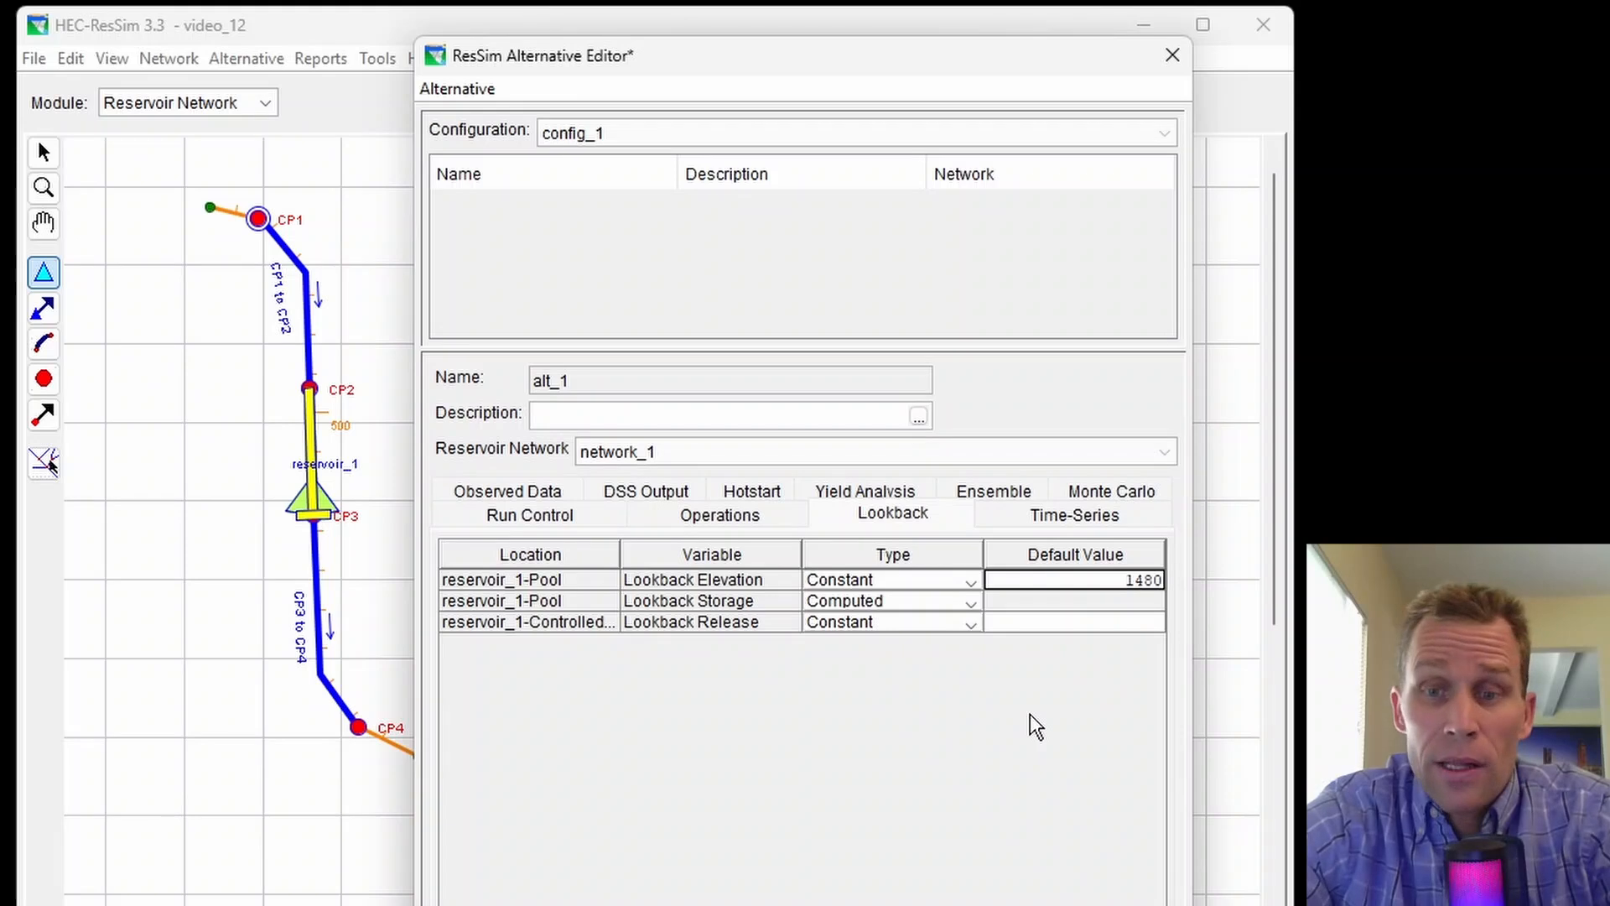
key(Tab)
key(Down)
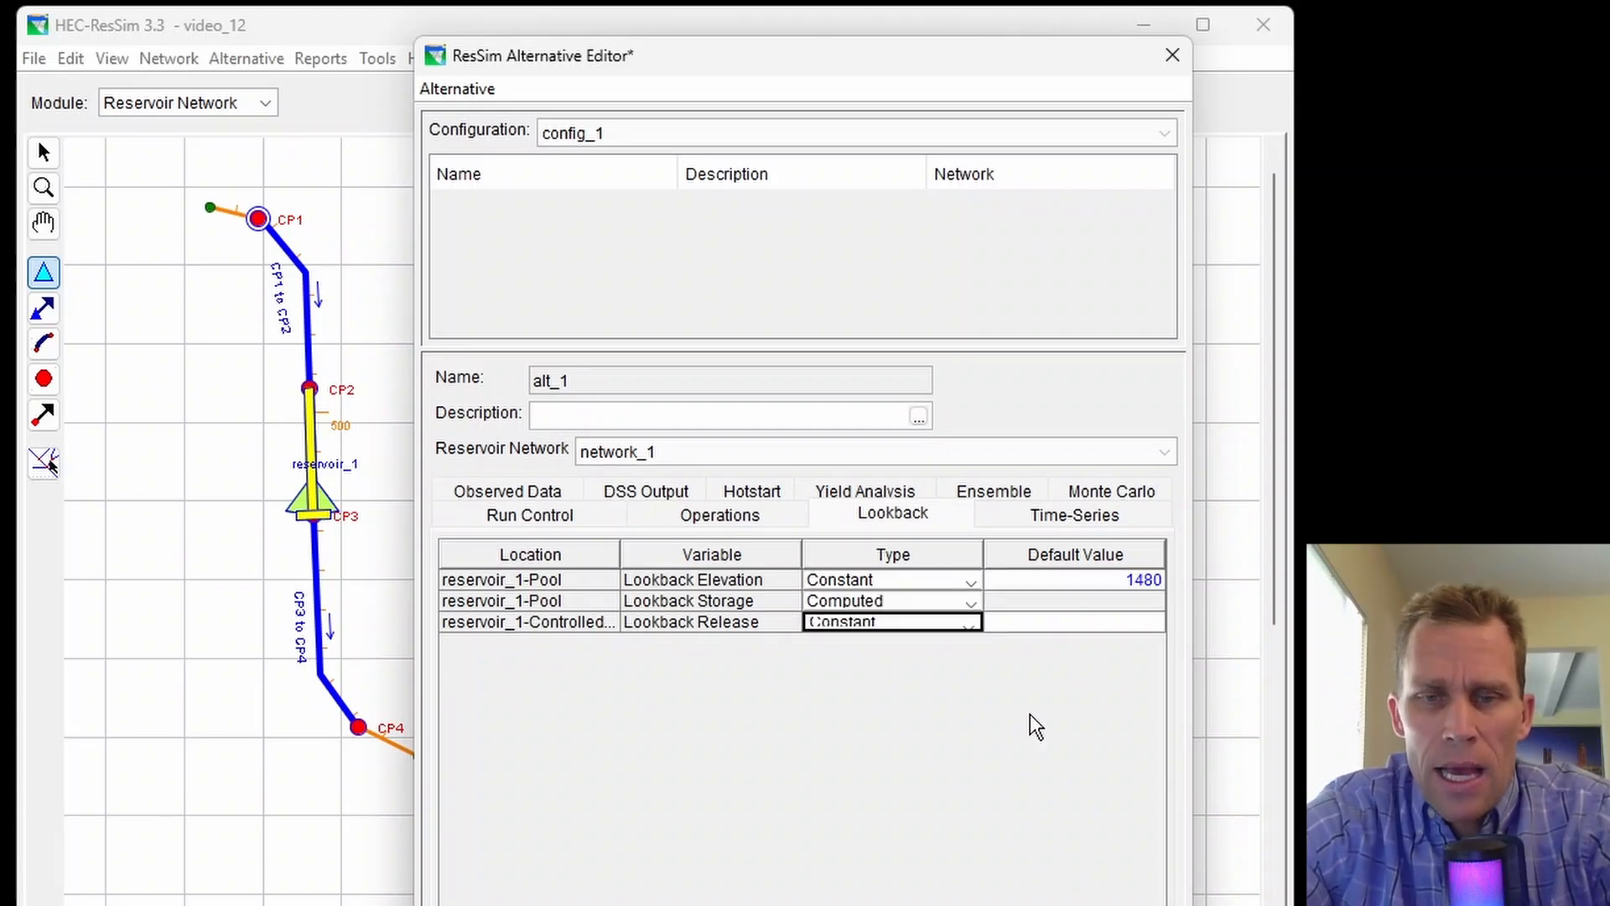
key(Tab)
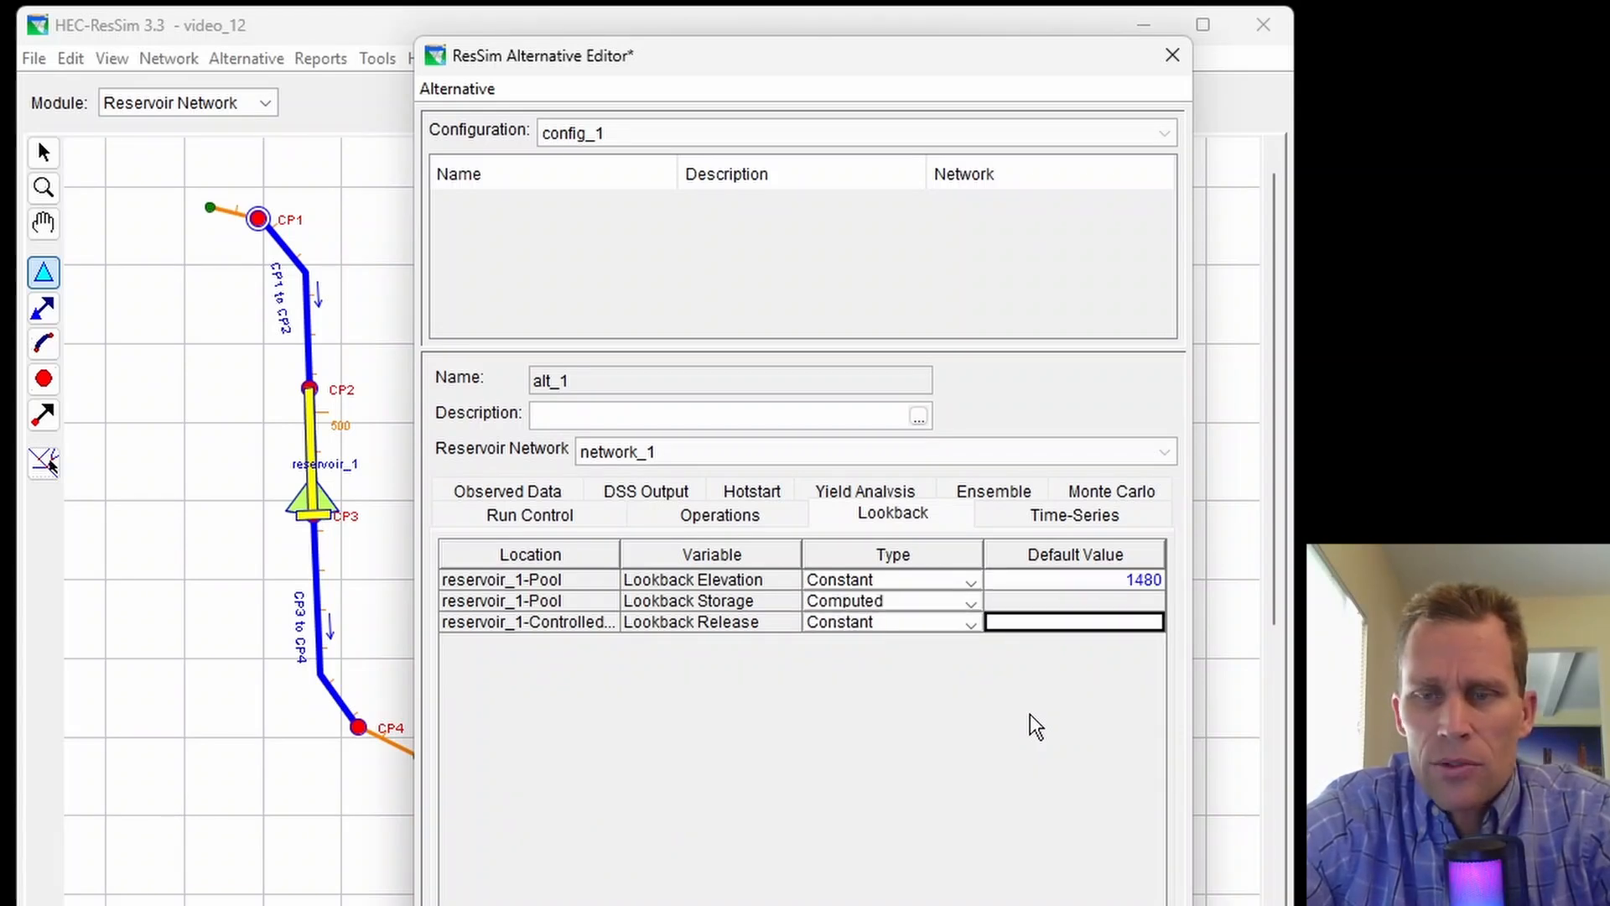
text(1000)
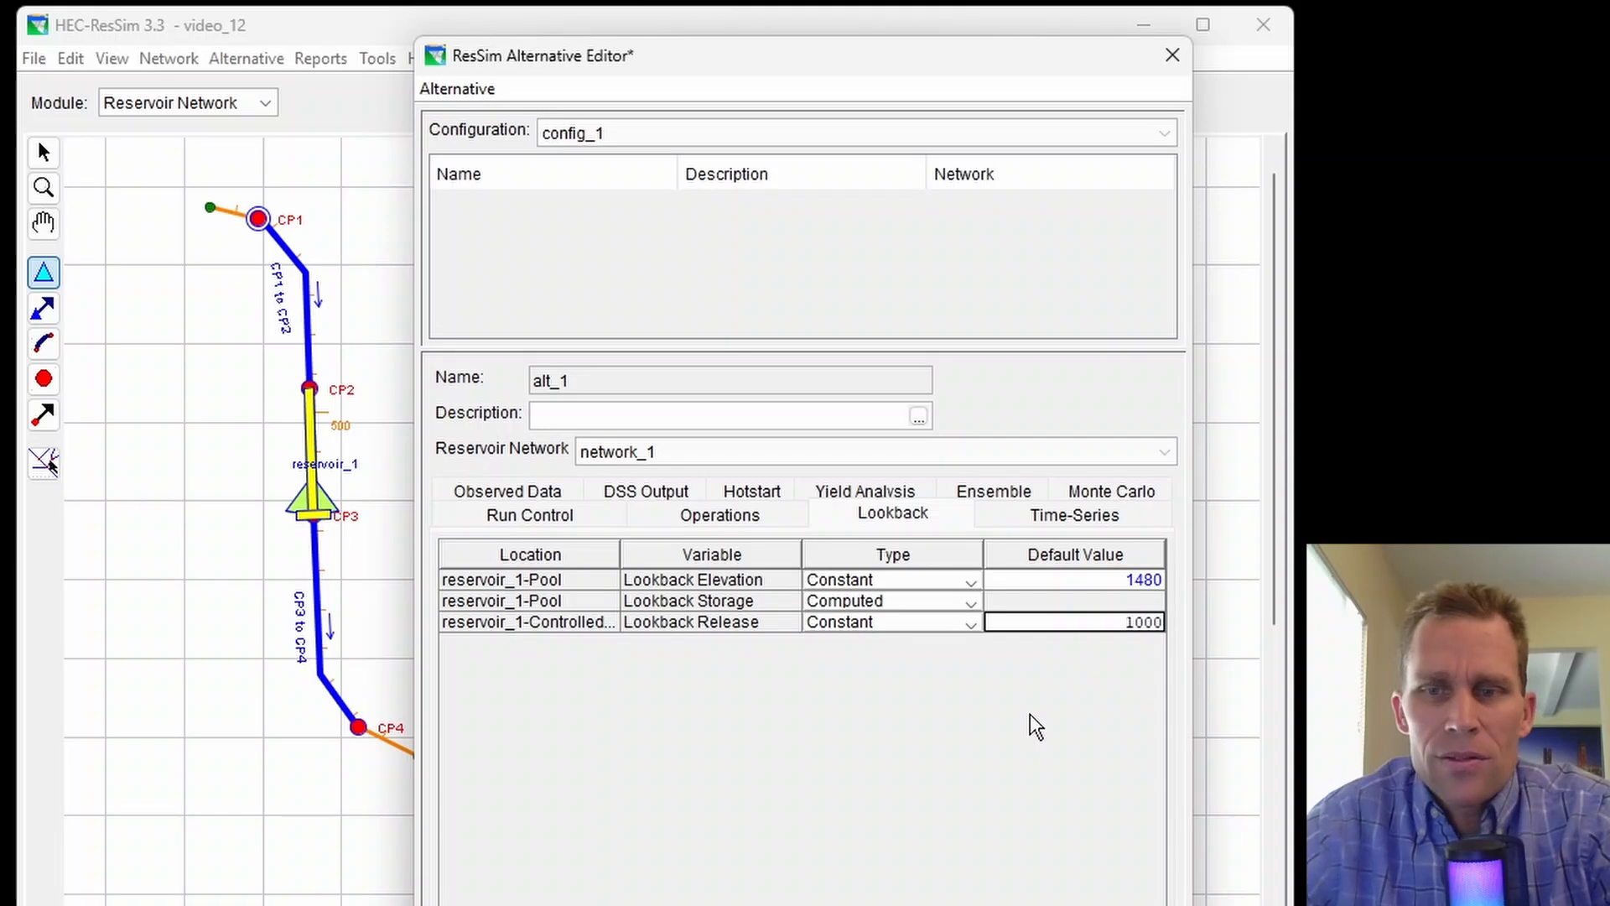
Step: Link the inflow at CP1 to the PROJECT/LOCATION FLOW 1HOUR record in timeseries_data.dss
click(1046, 520)
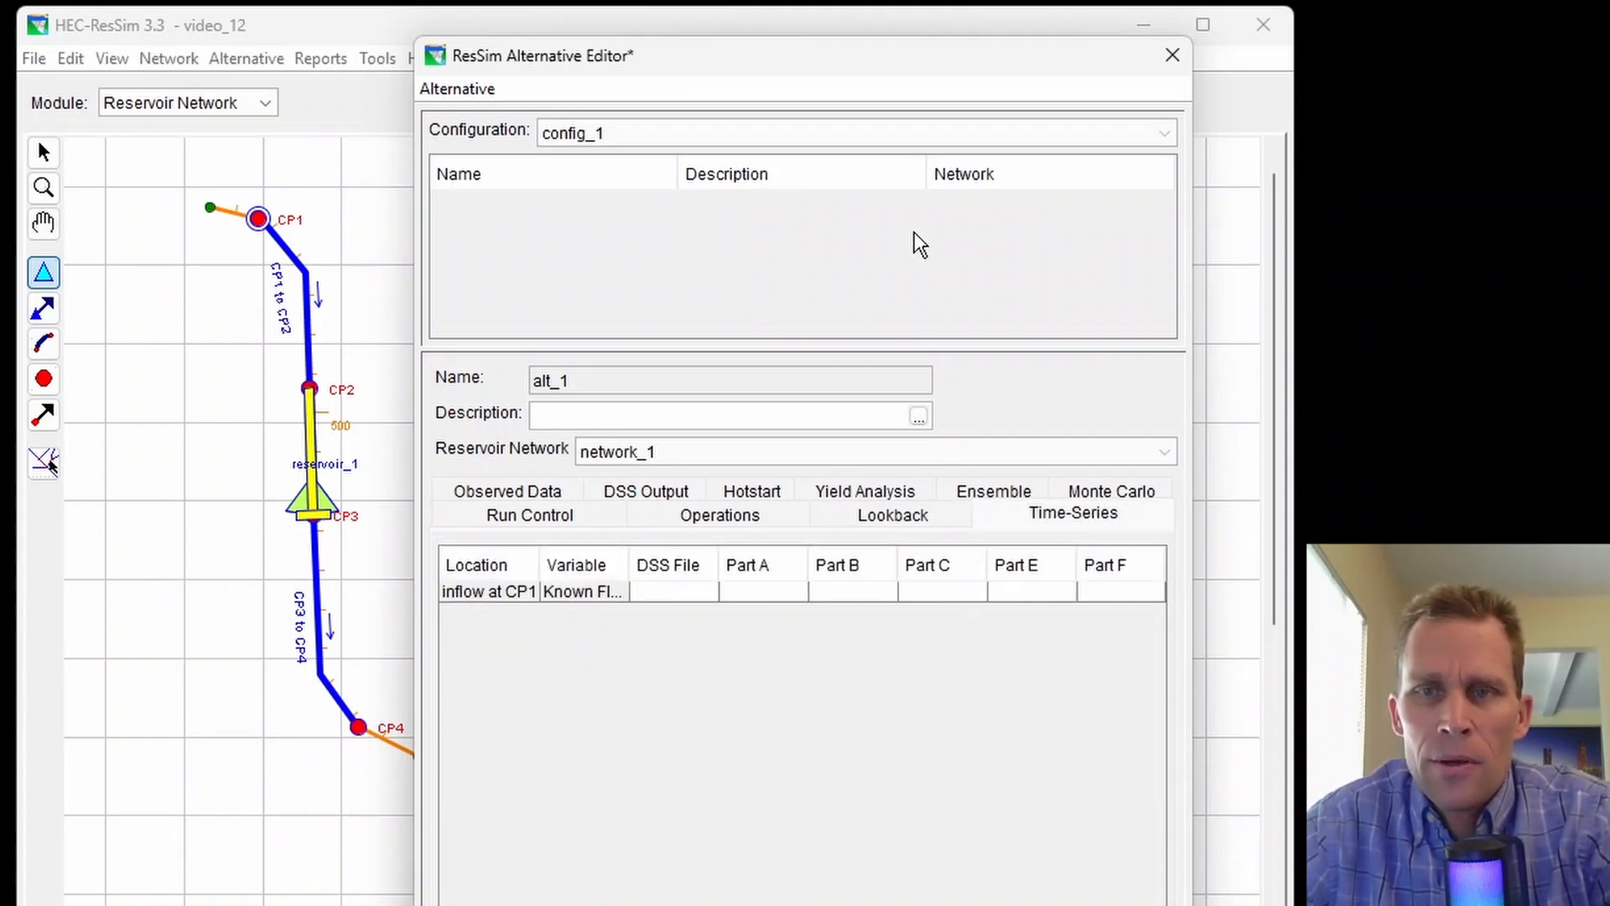
click(667, 592)
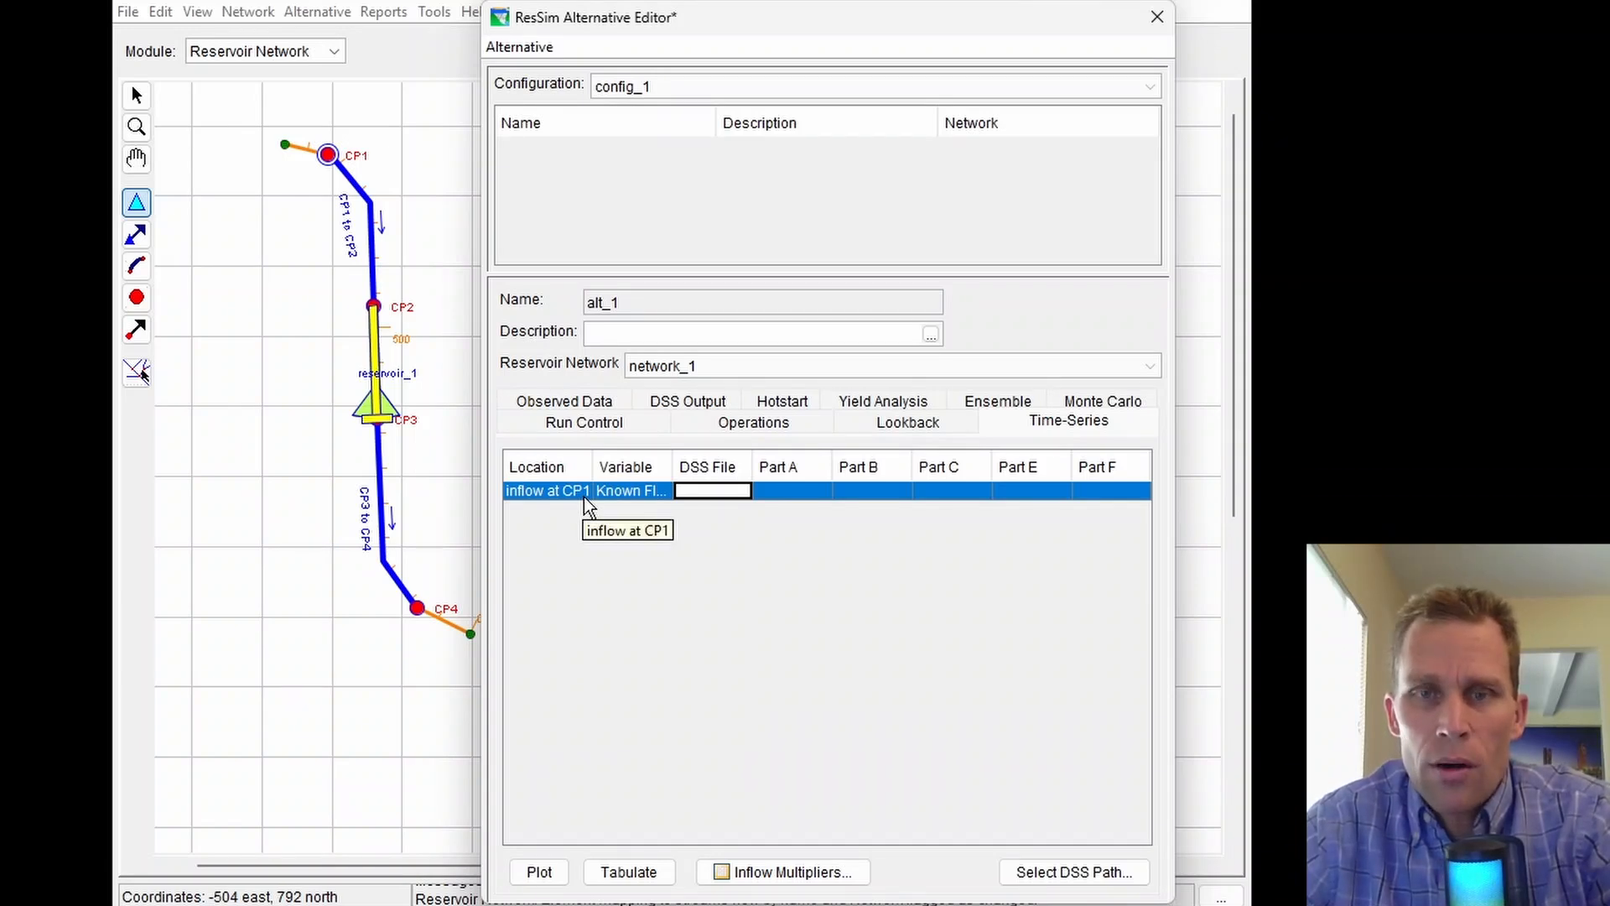
click(1073, 873)
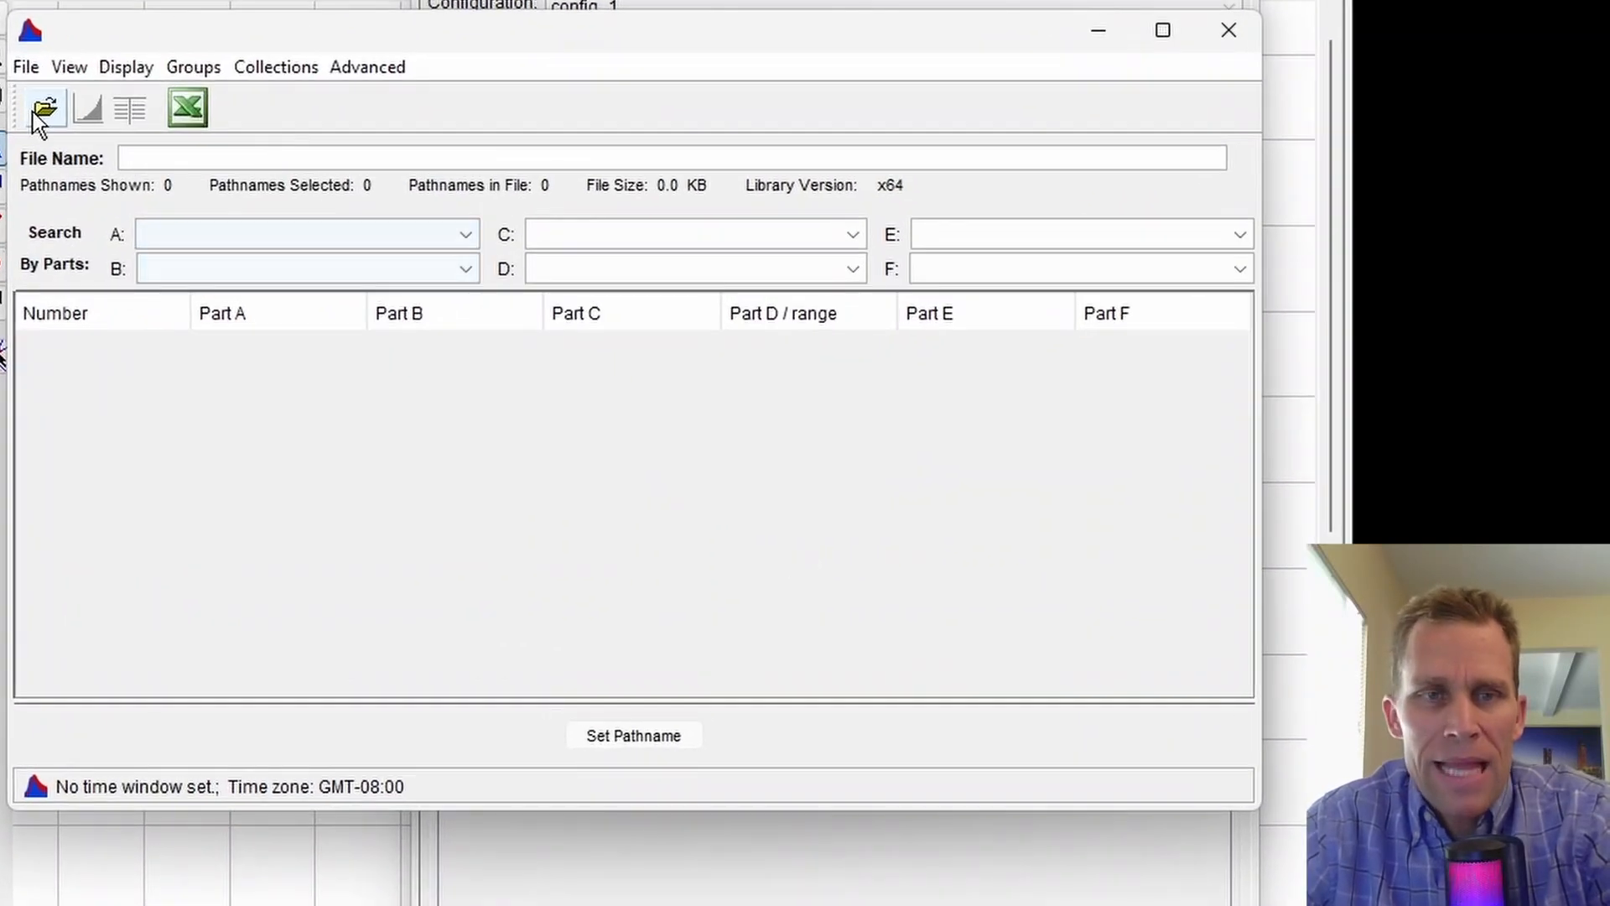
click(44, 109)
click(360, 323)
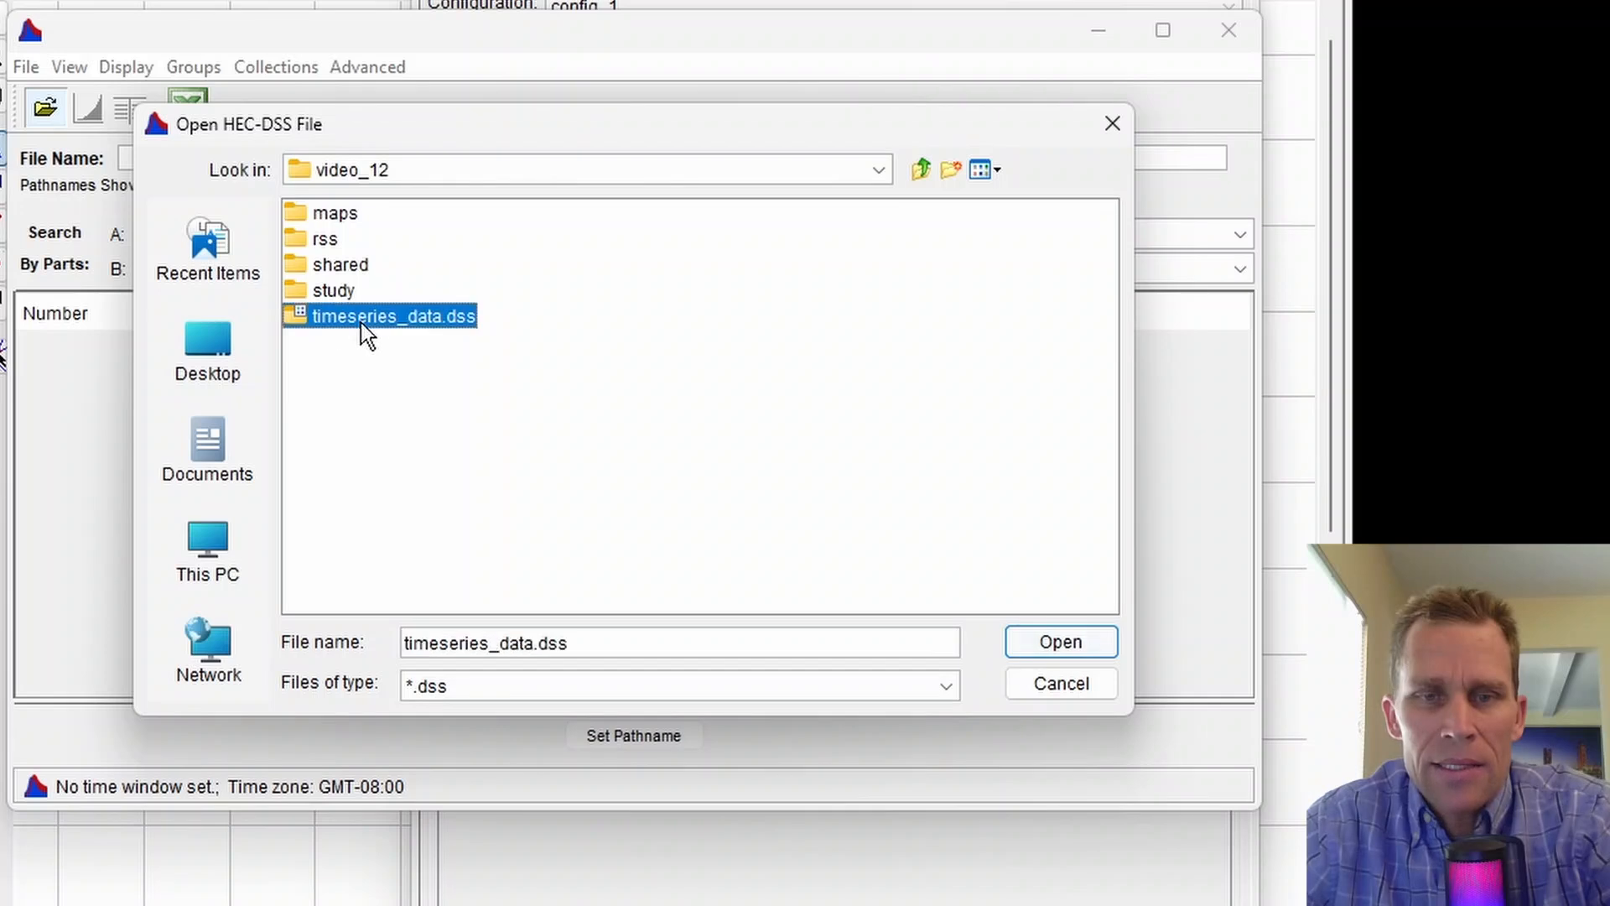
click(1036, 642)
click(339, 344)
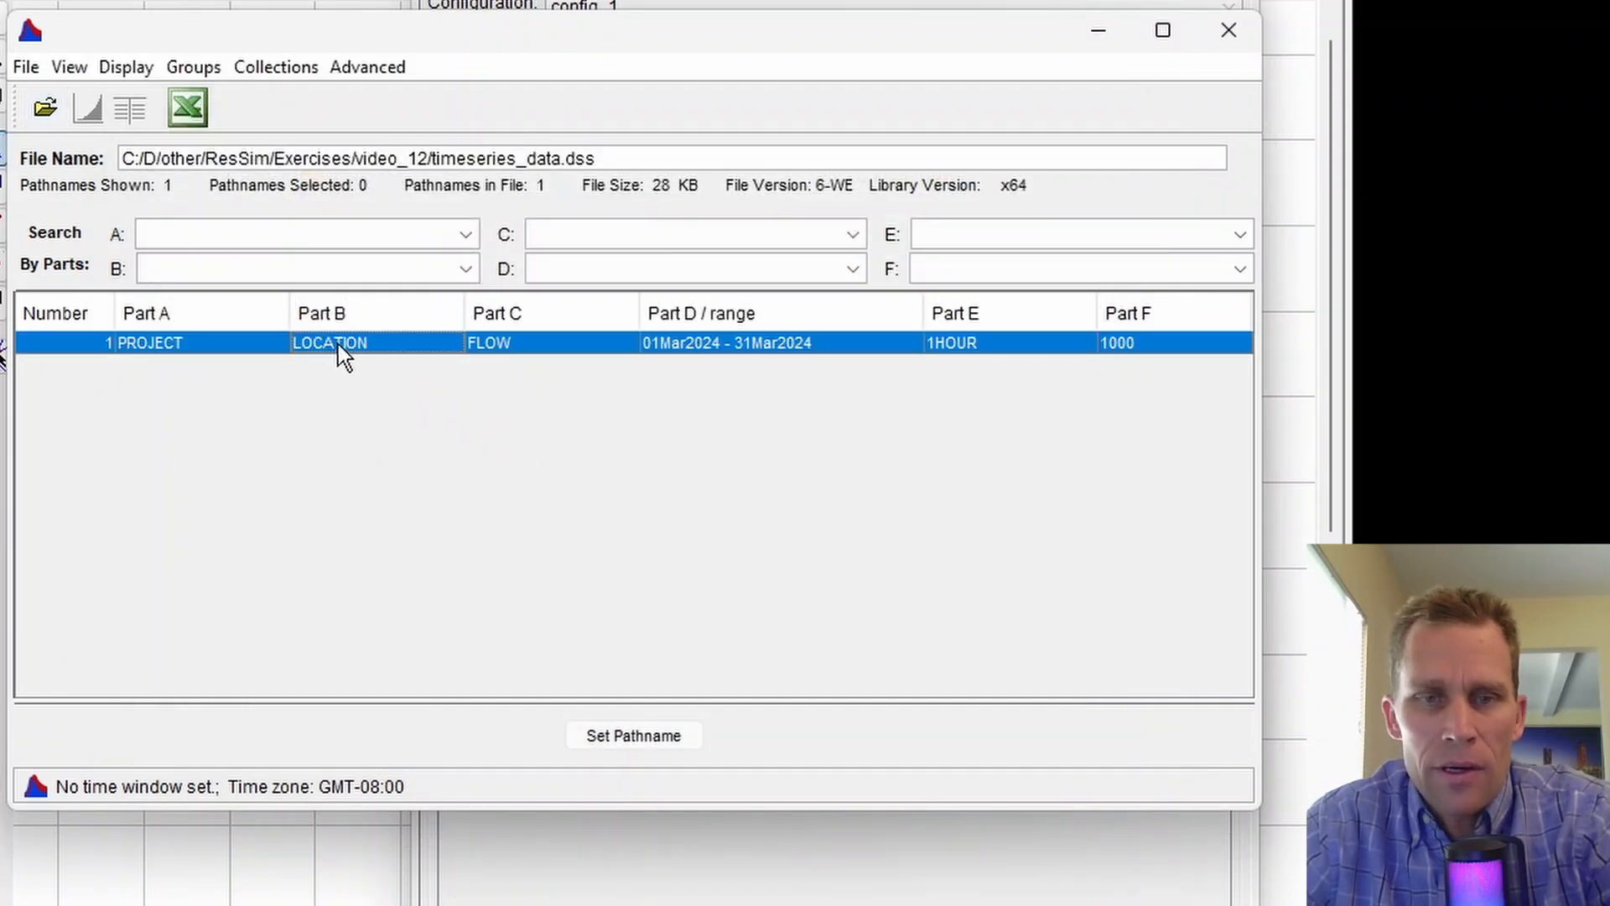
click(640, 738)
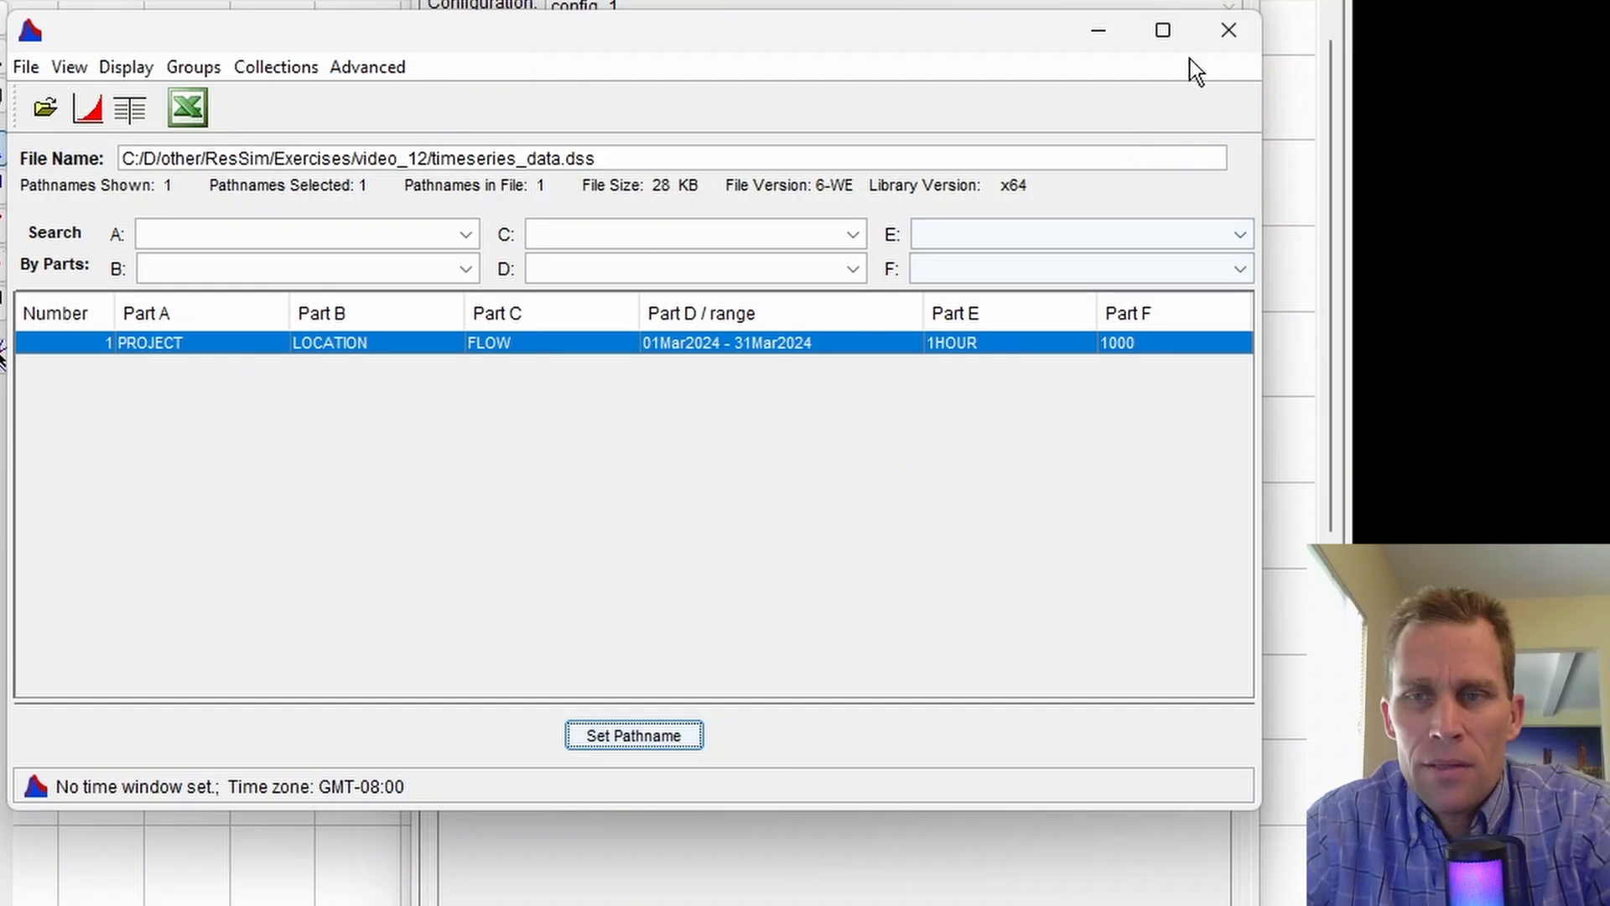
click(1228, 30)
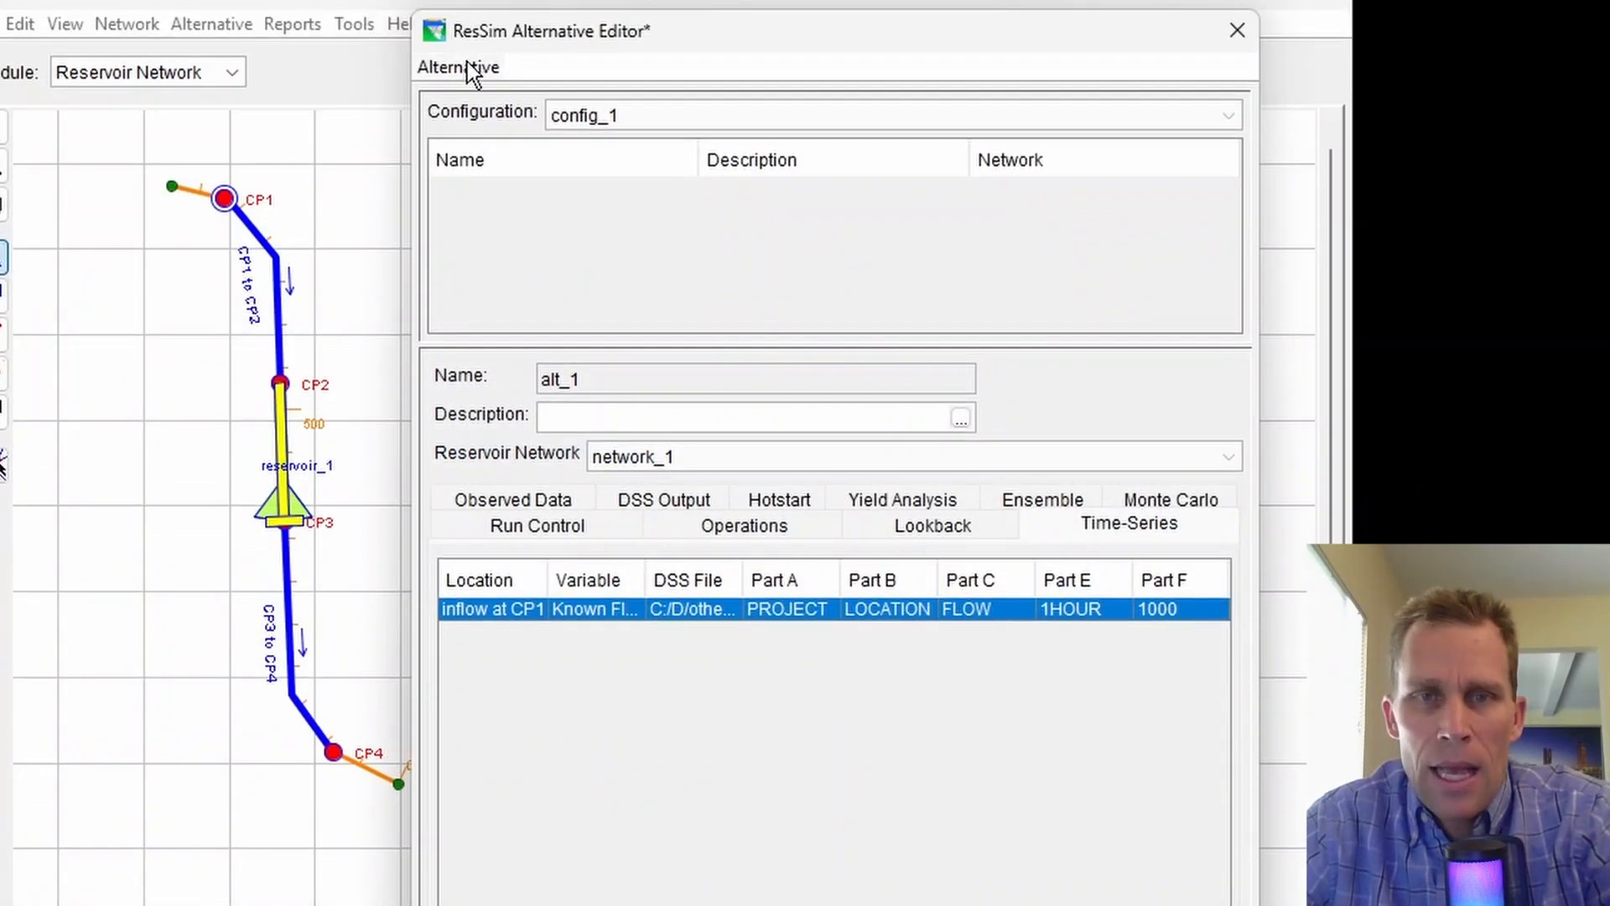
Step: Look through alt_1's observed data, DSS output, hotstart, yield analysis, ensemble, Monte Carlo and run control settings, and return to its time-series settings
click(510, 500)
click(676, 531)
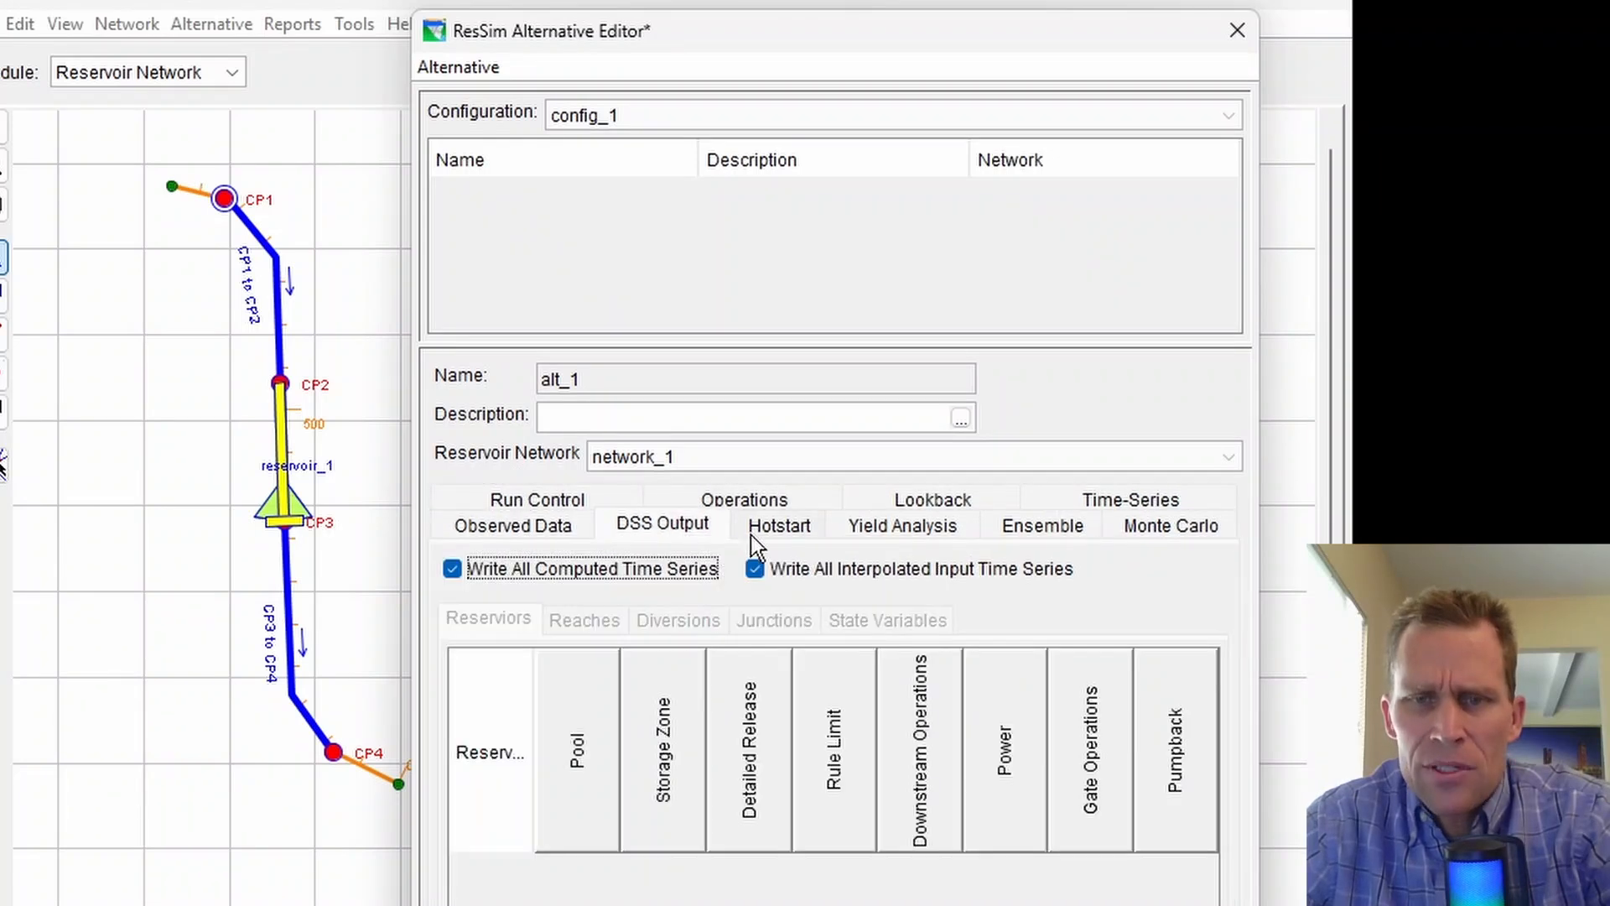
click(780, 529)
click(889, 528)
click(1049, 534)
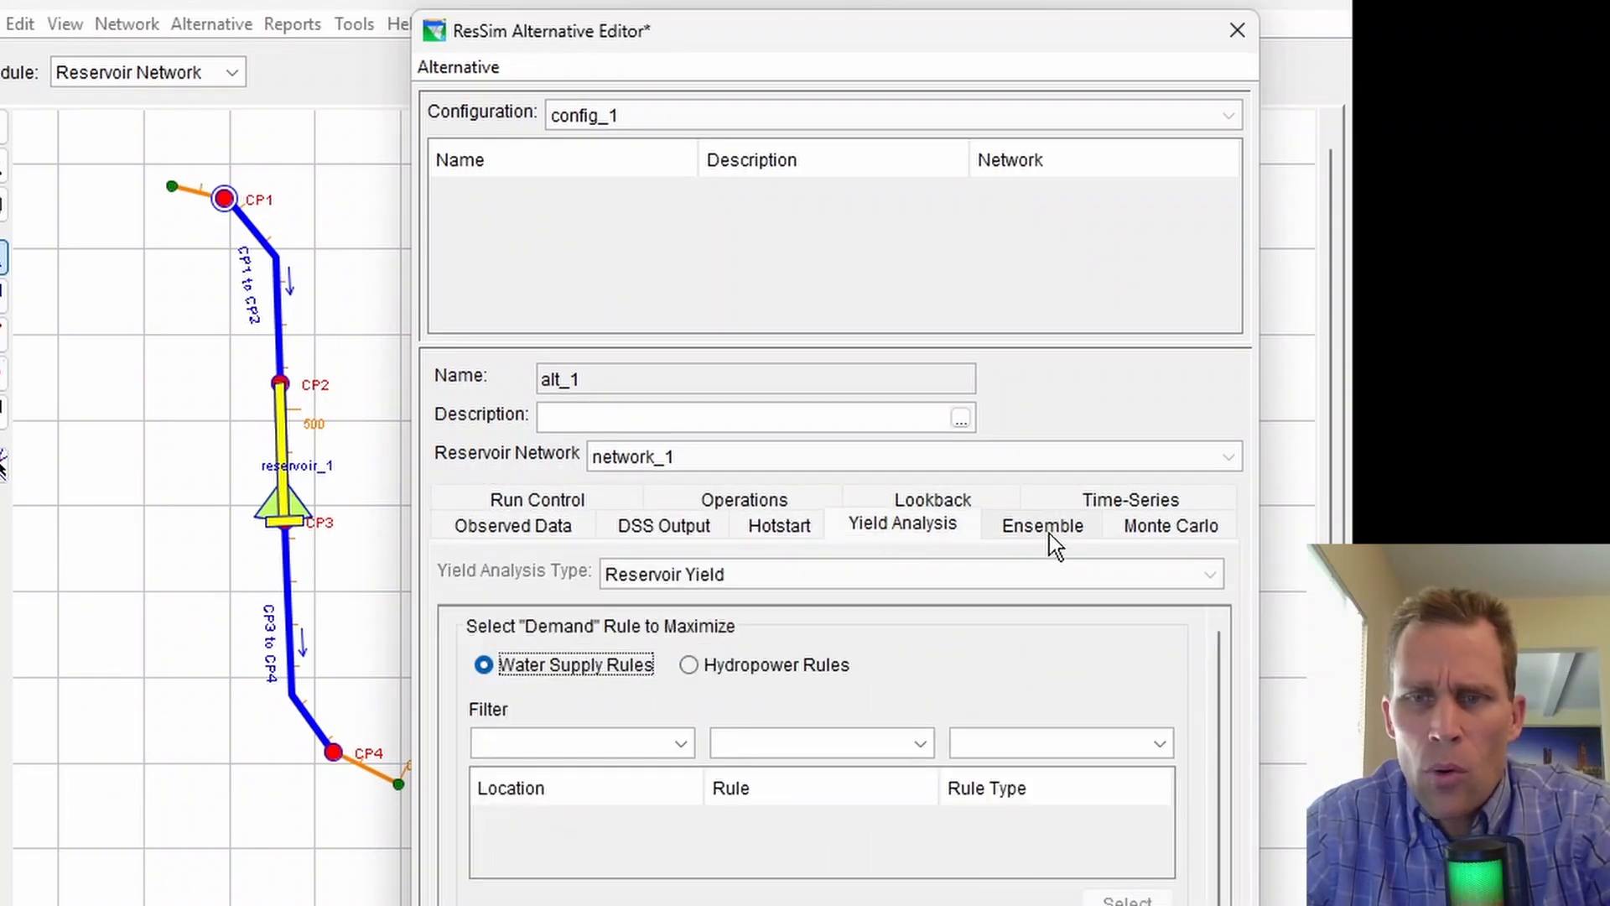
click(1144, 530)
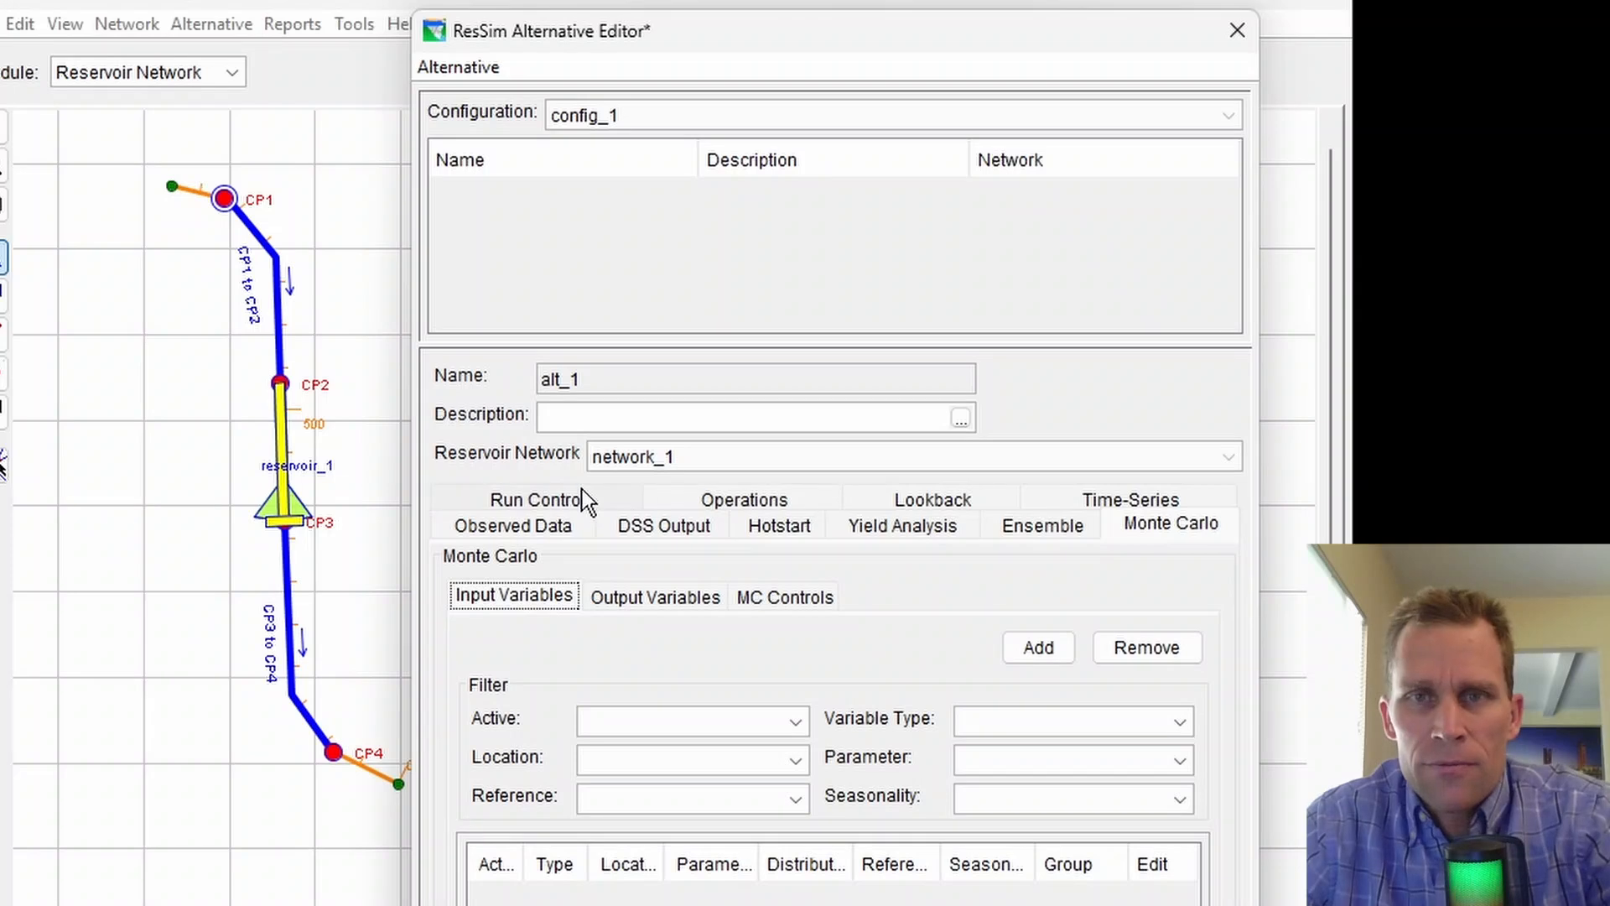
click(531, 503)
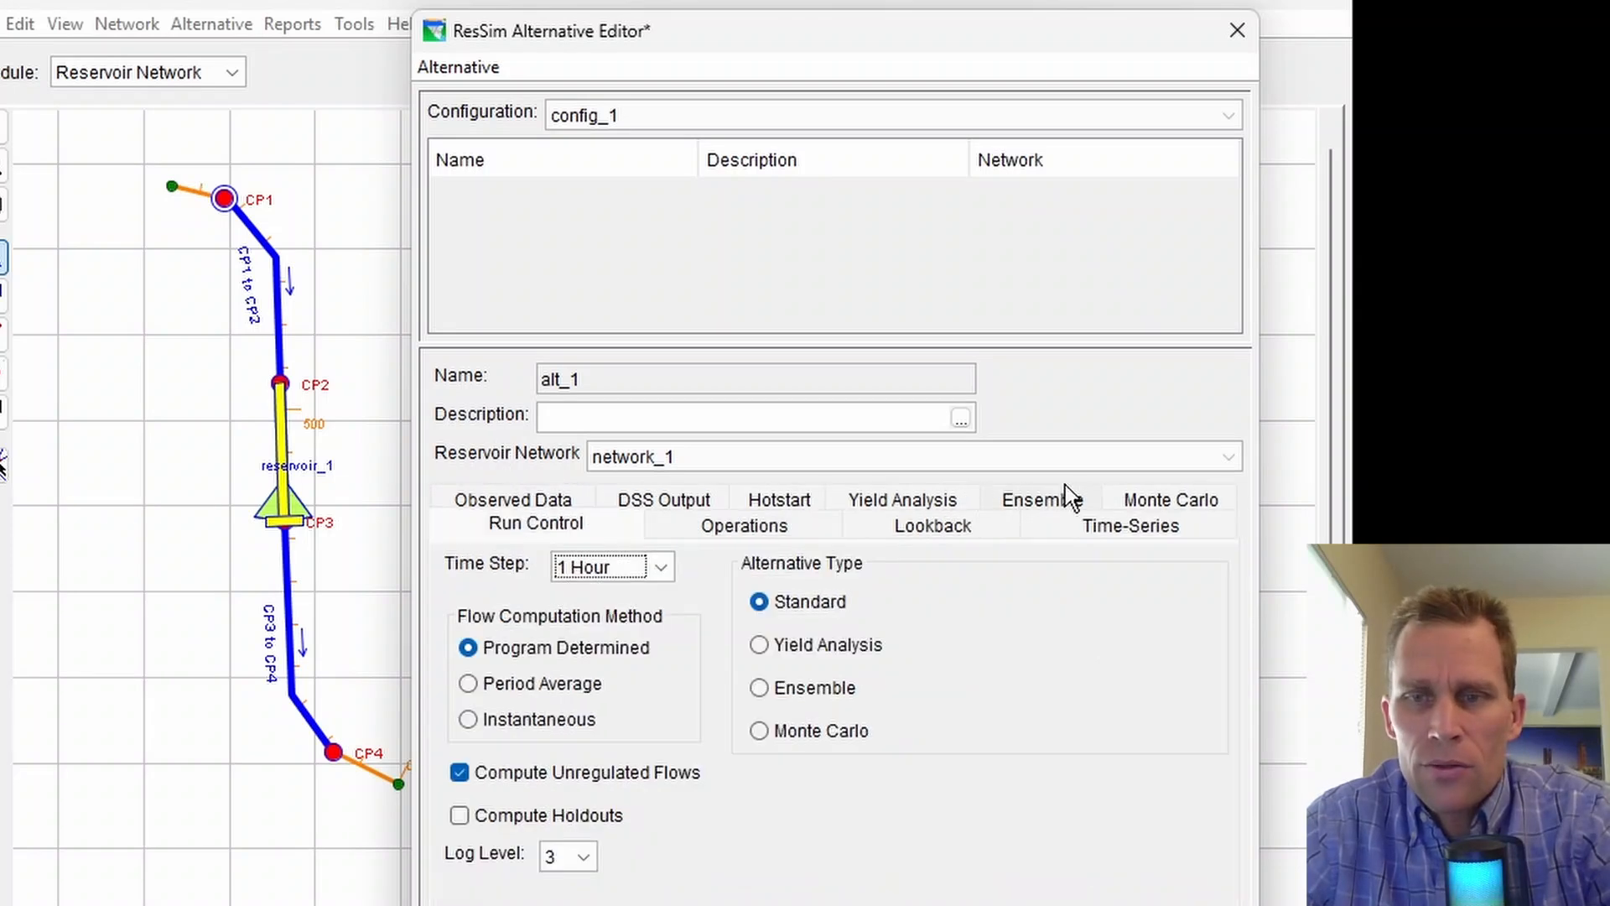
click(1103, 525)
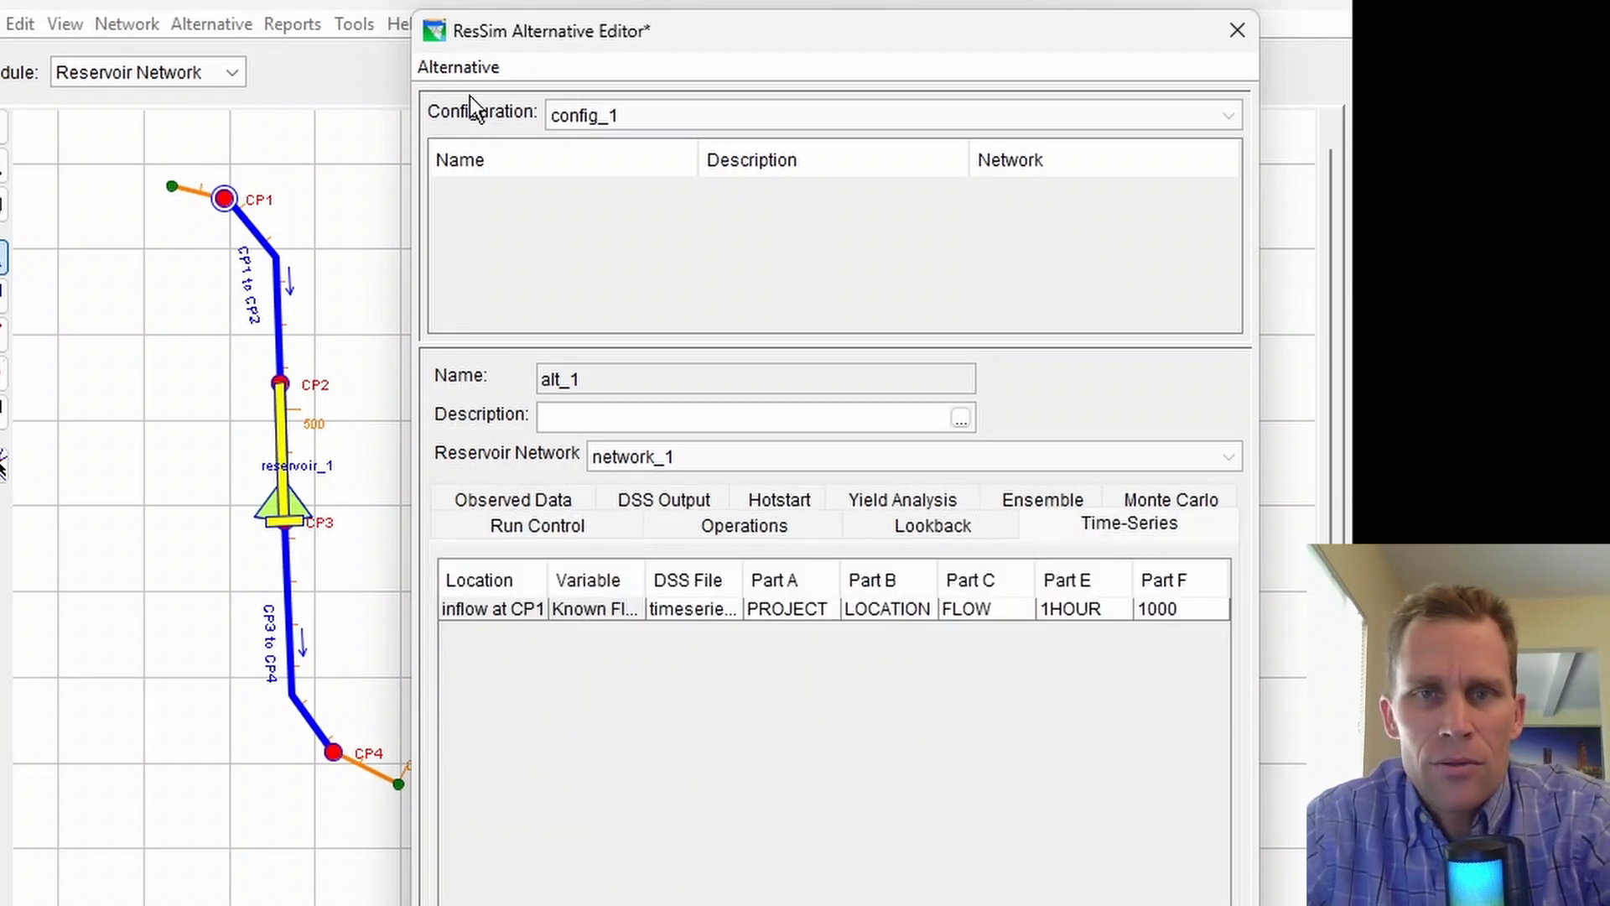
Step: Save alternative alt_1 and close the Alternative Editor
click(461, 67)
click(479, 127)
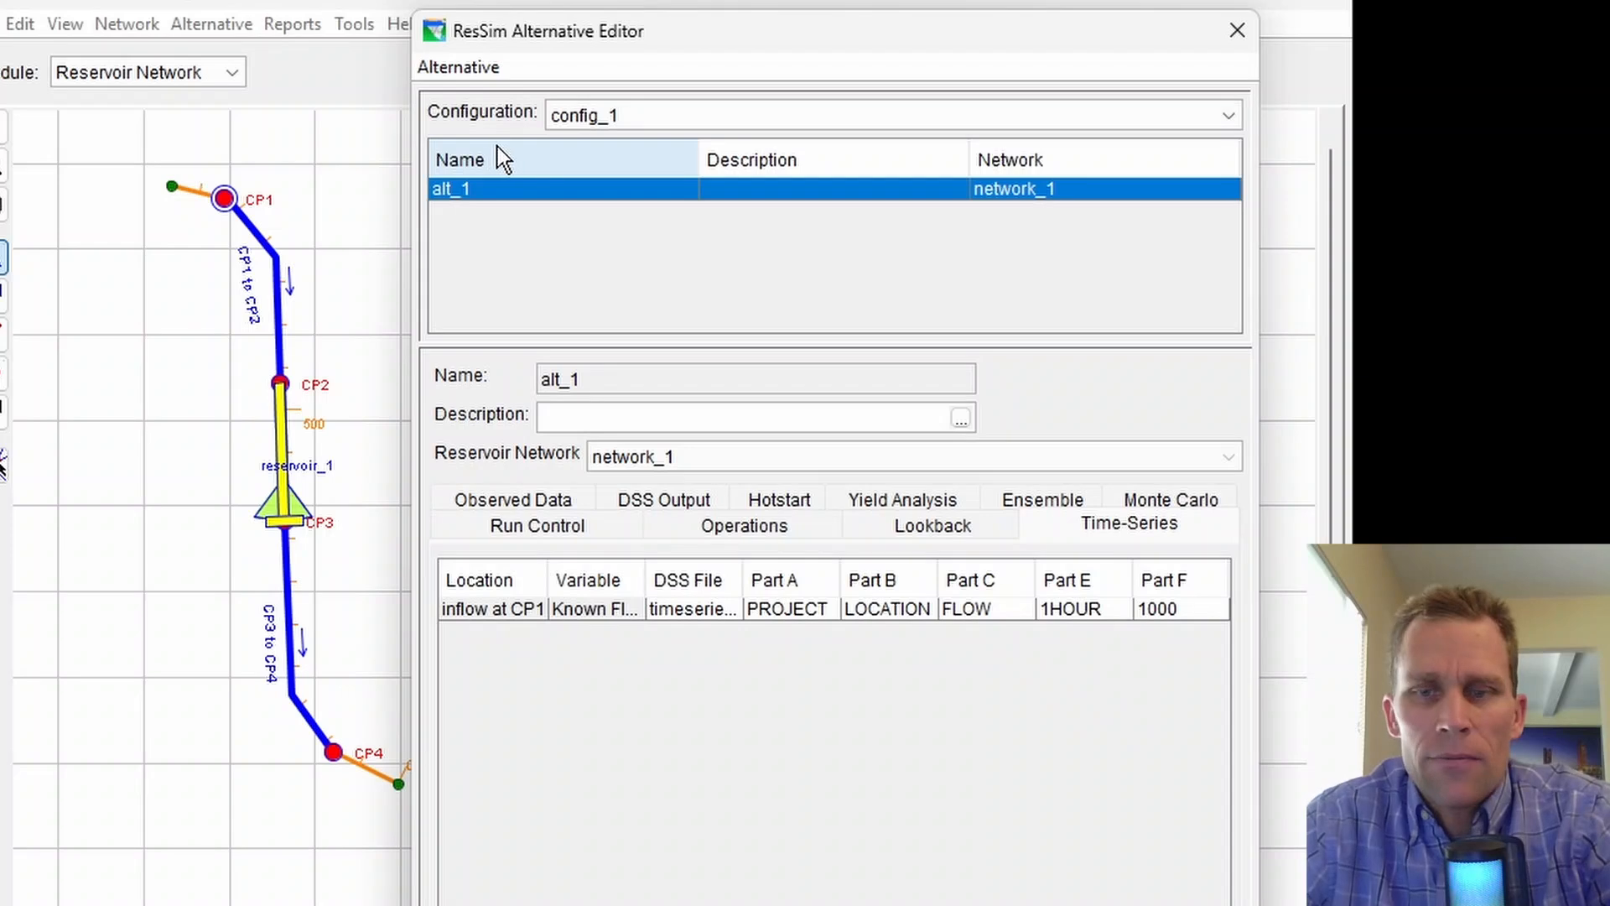
click(1234, 32)
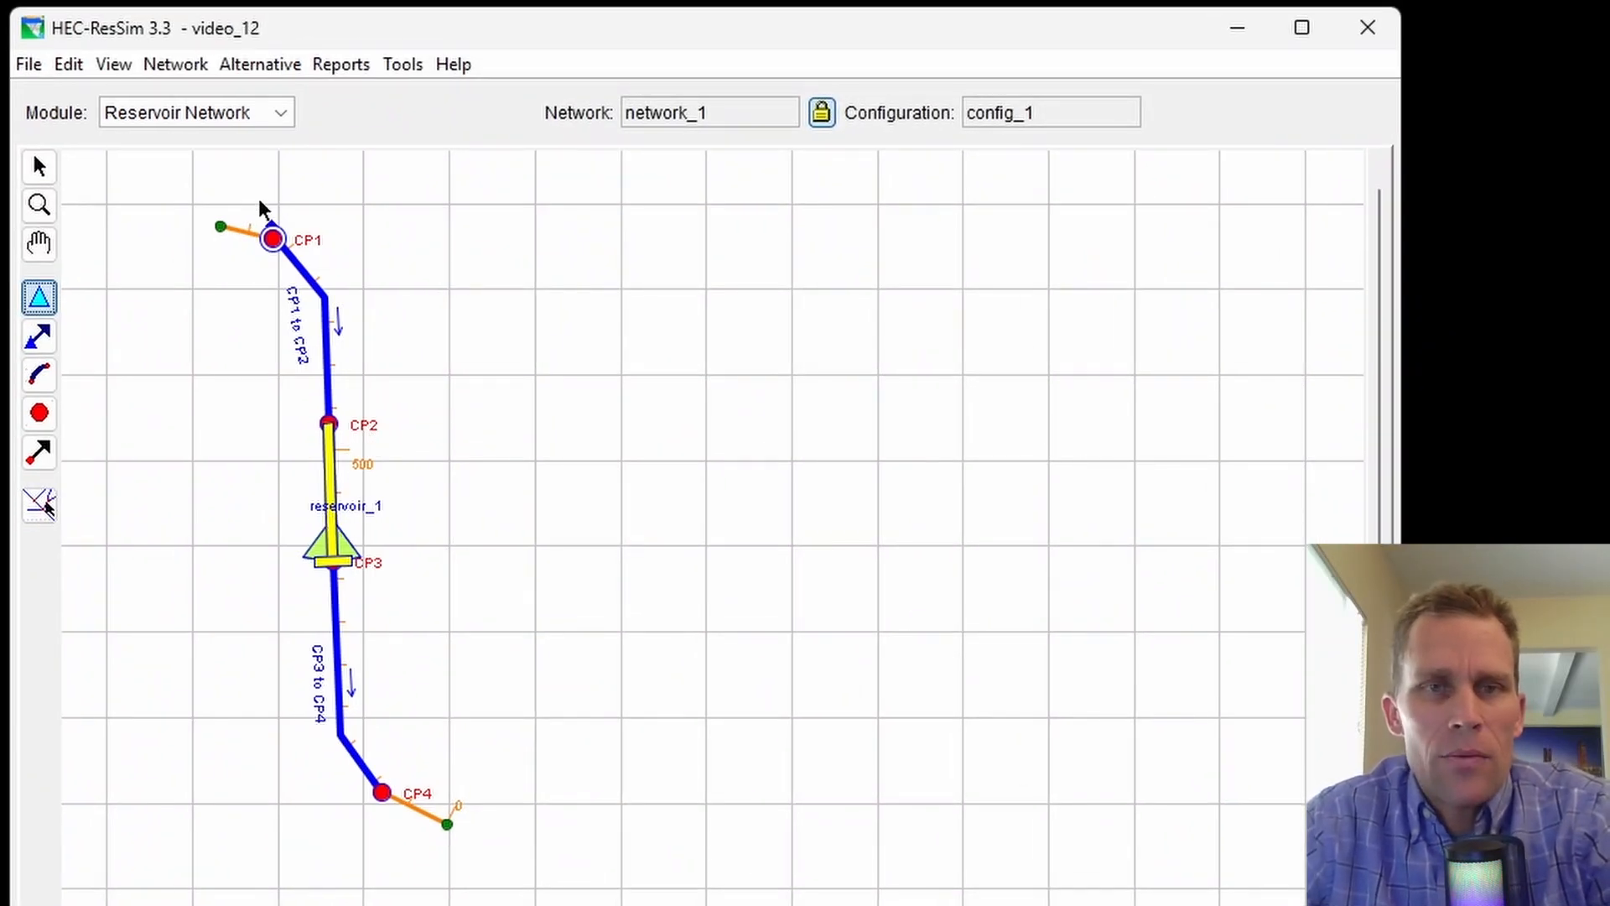
Step: Switch to the Simulation module, saving the changes to network_1
click(260, 114)
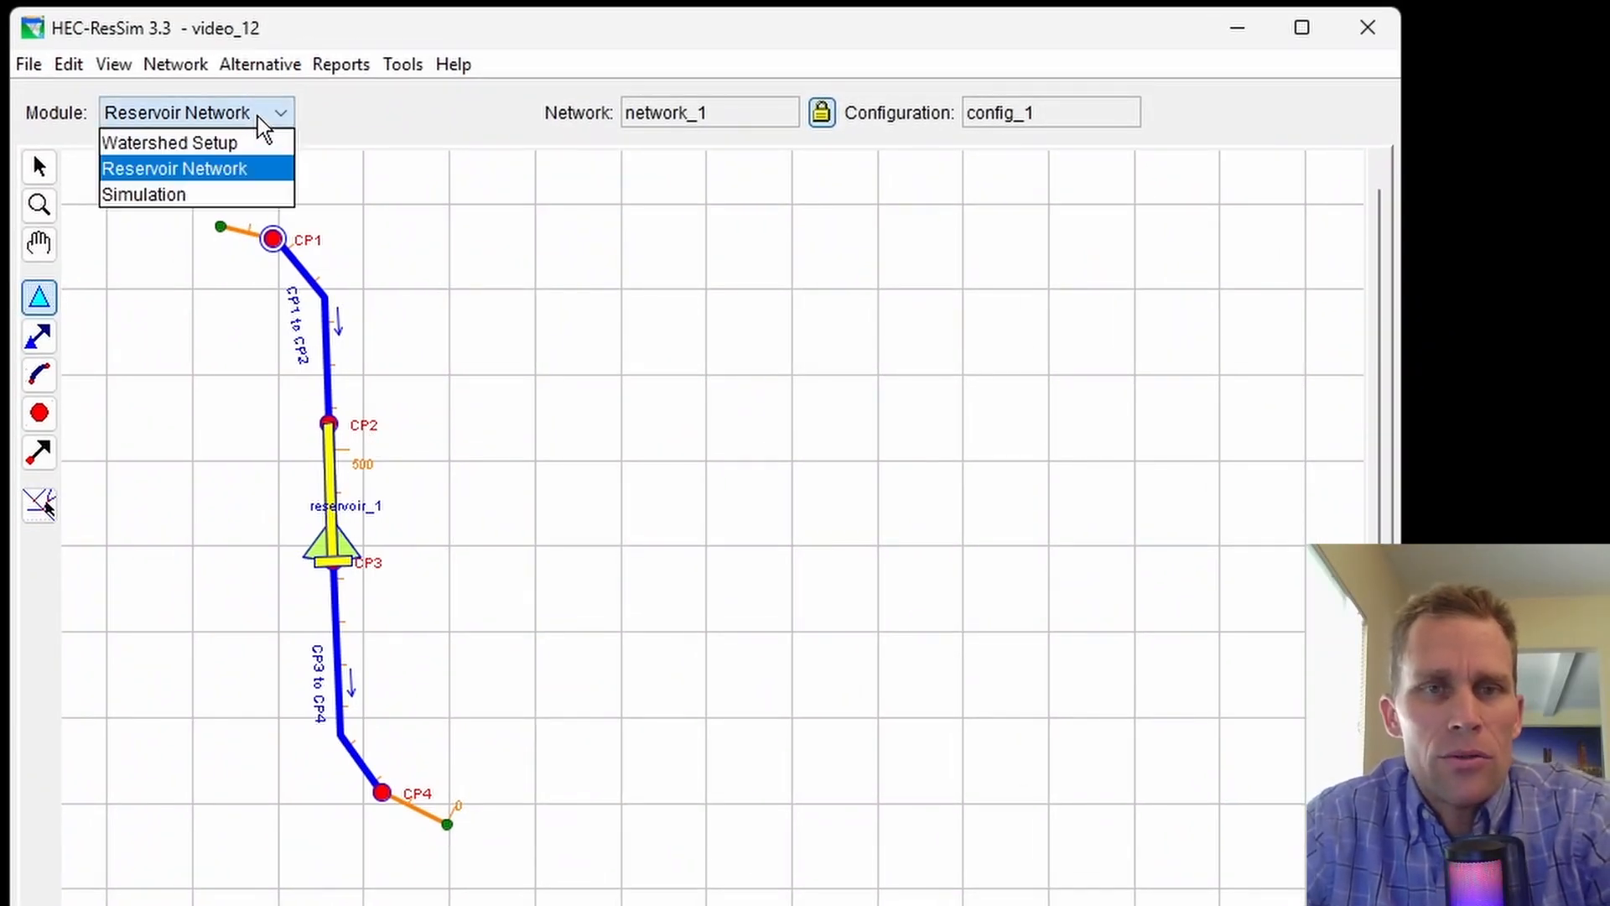
click(199, 197)
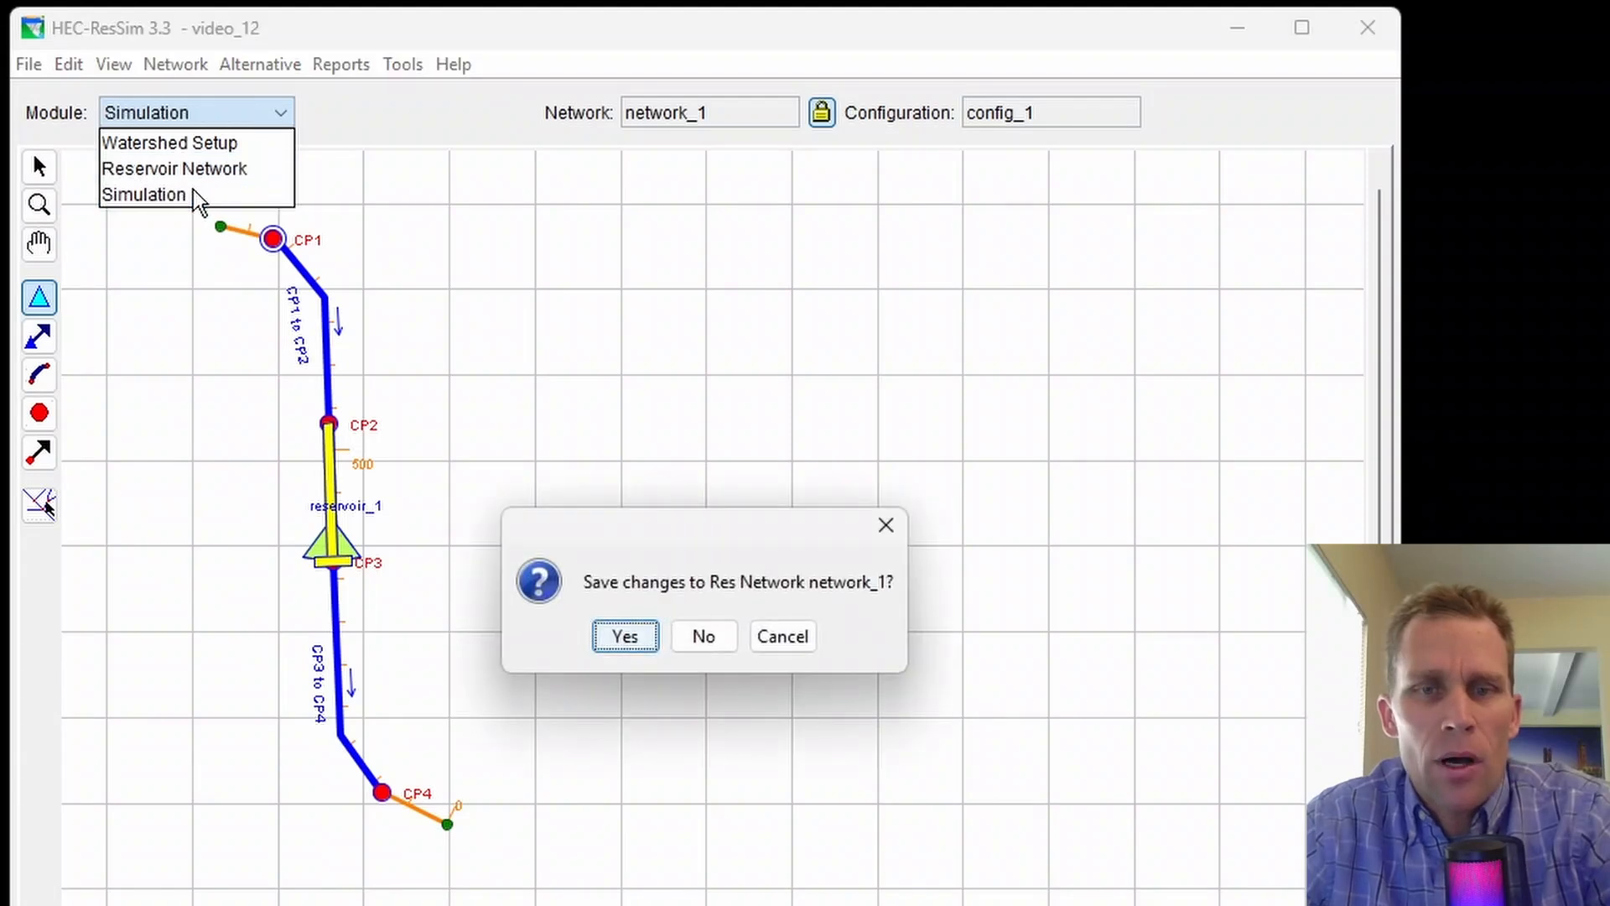
click(627, 639)
Step: Start a new simulation and name it simulation_1
click(184, 65)
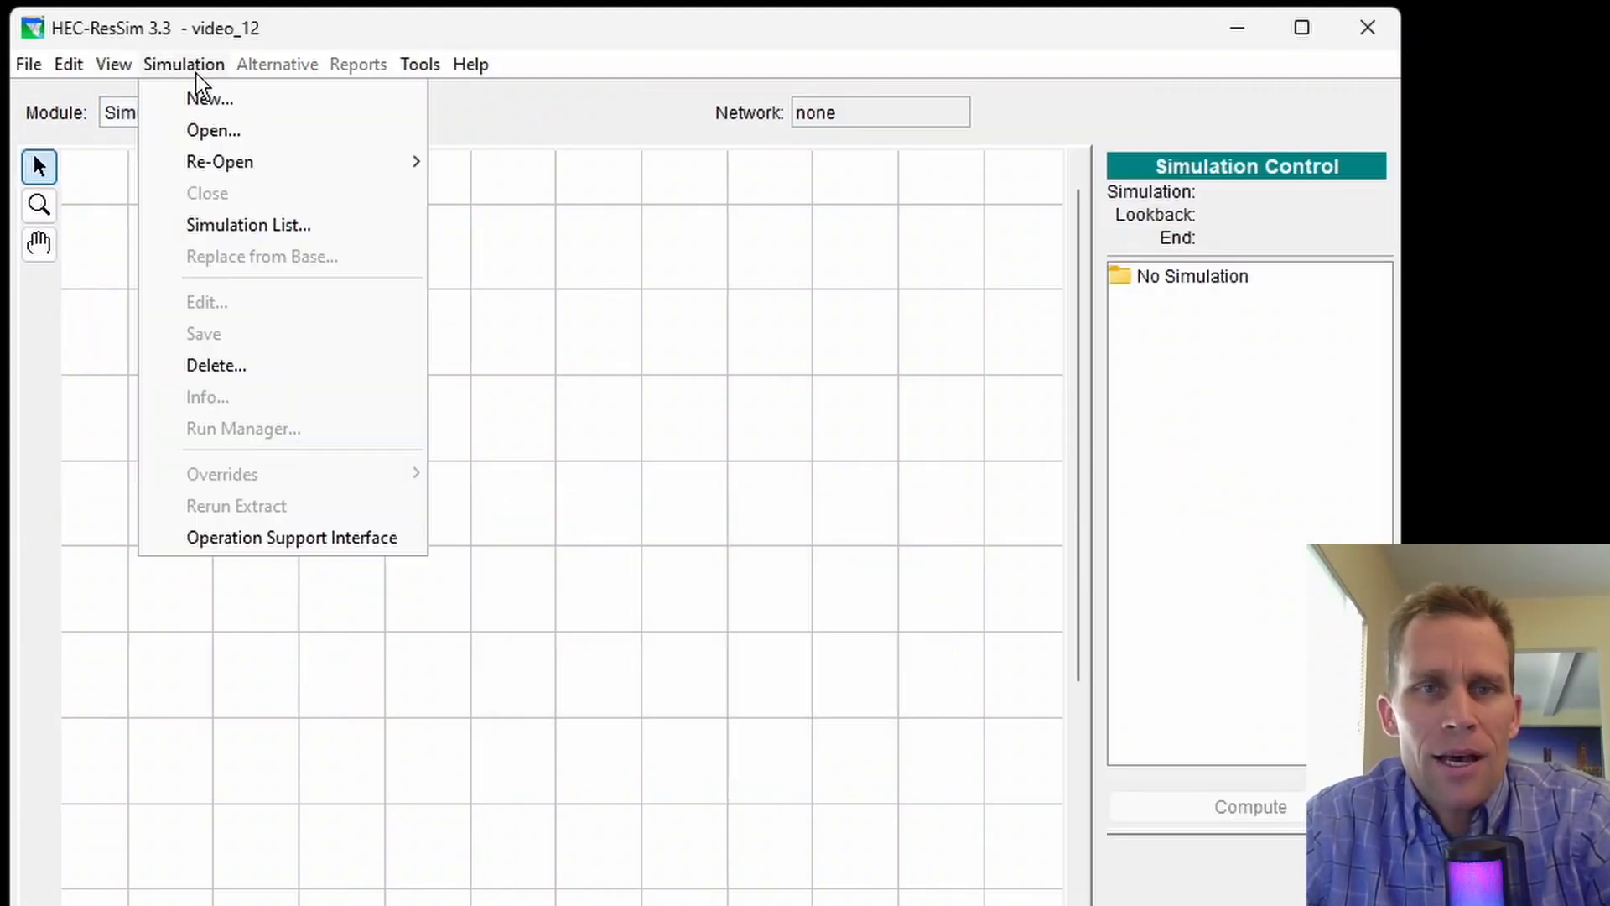
click(209, 99)
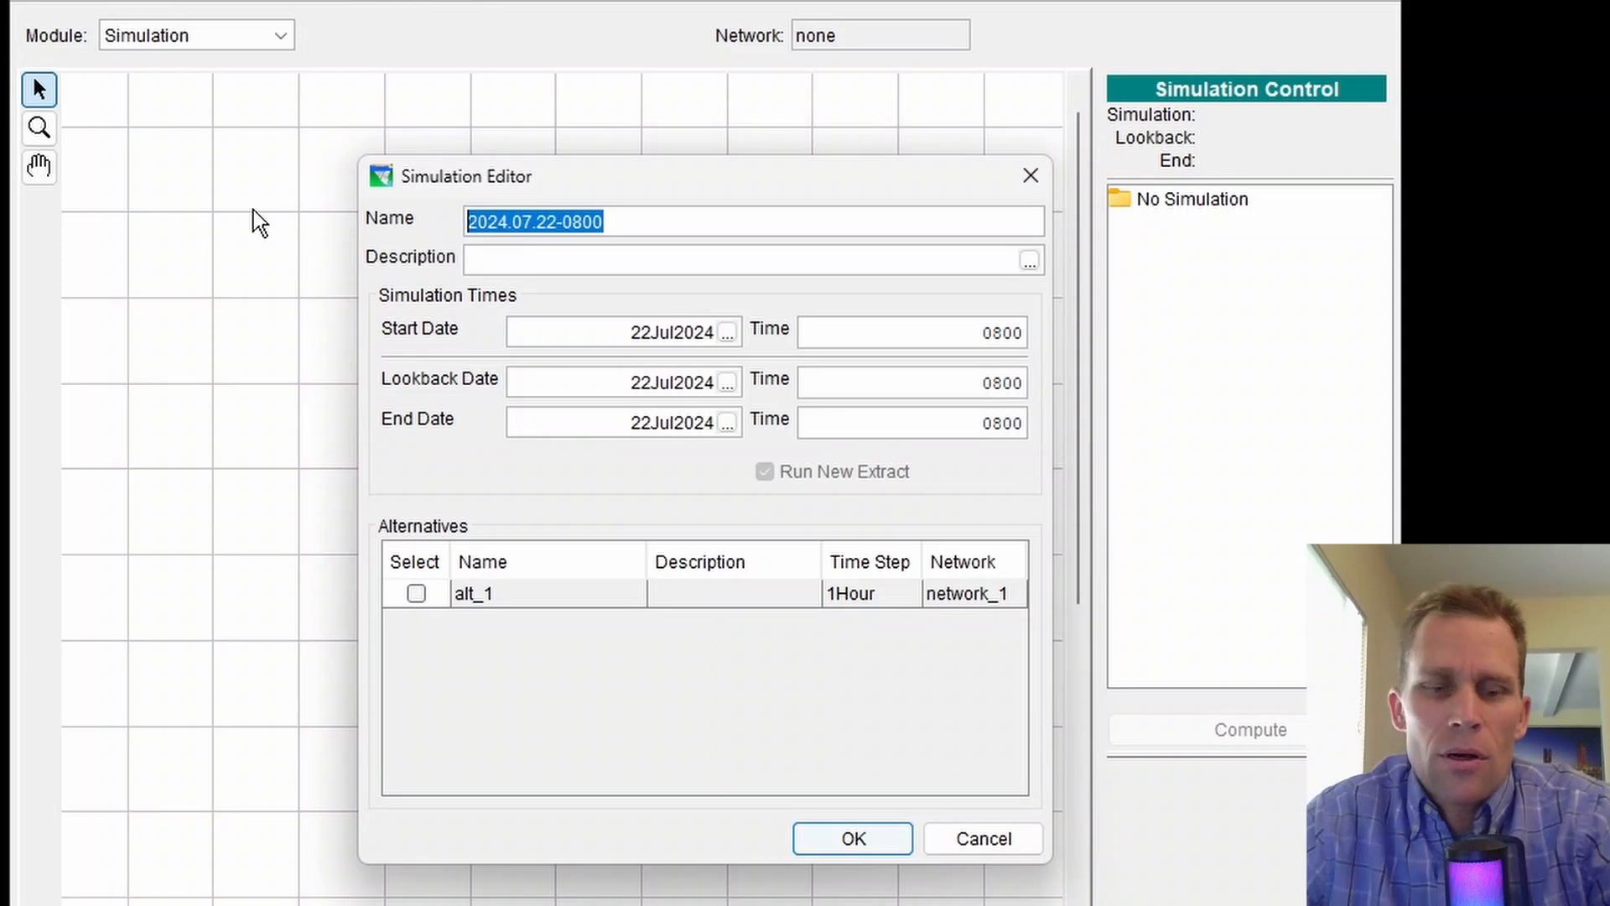
text(simulation)
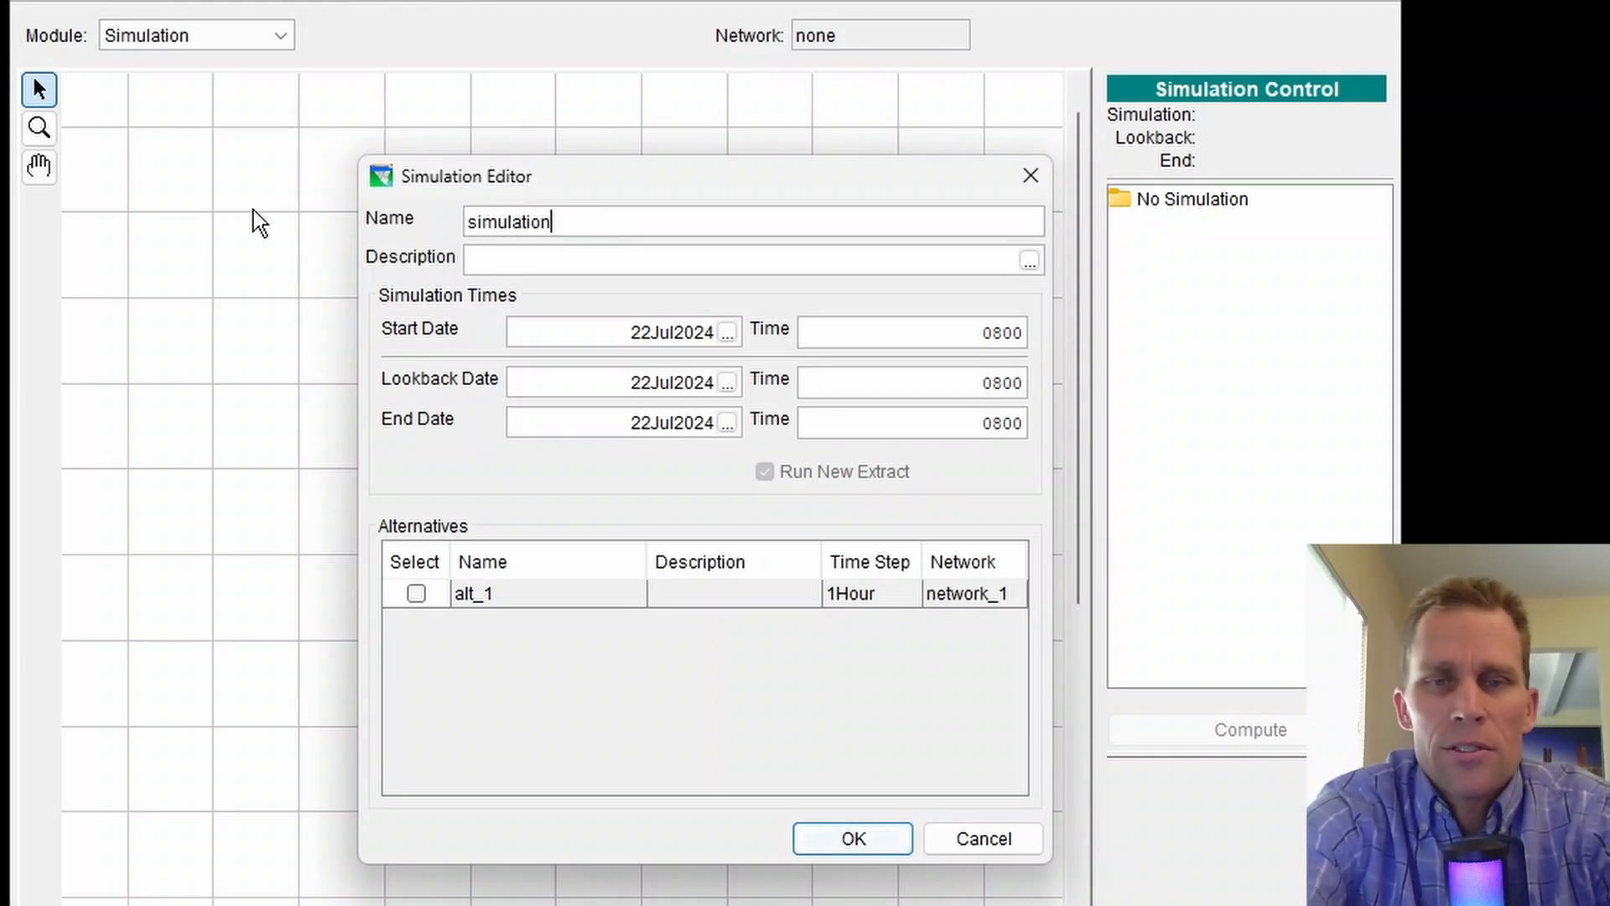
text(_1)
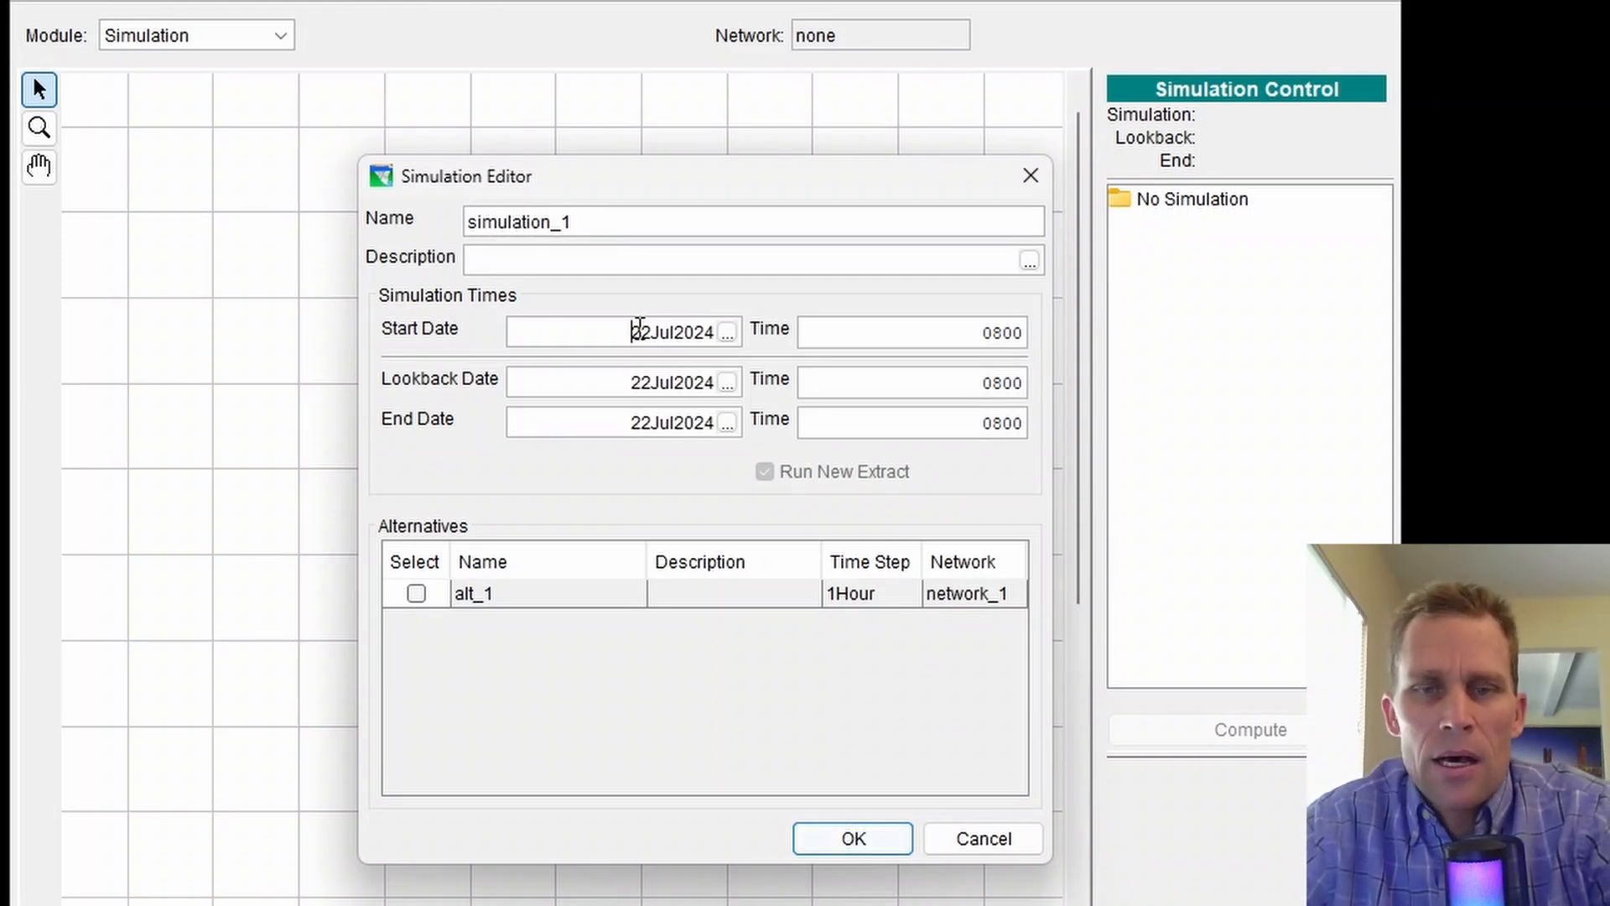
Step: Set the simulation's start date to 01mar2024 and its start time to 0200
drag(636, 332, 738, 332)
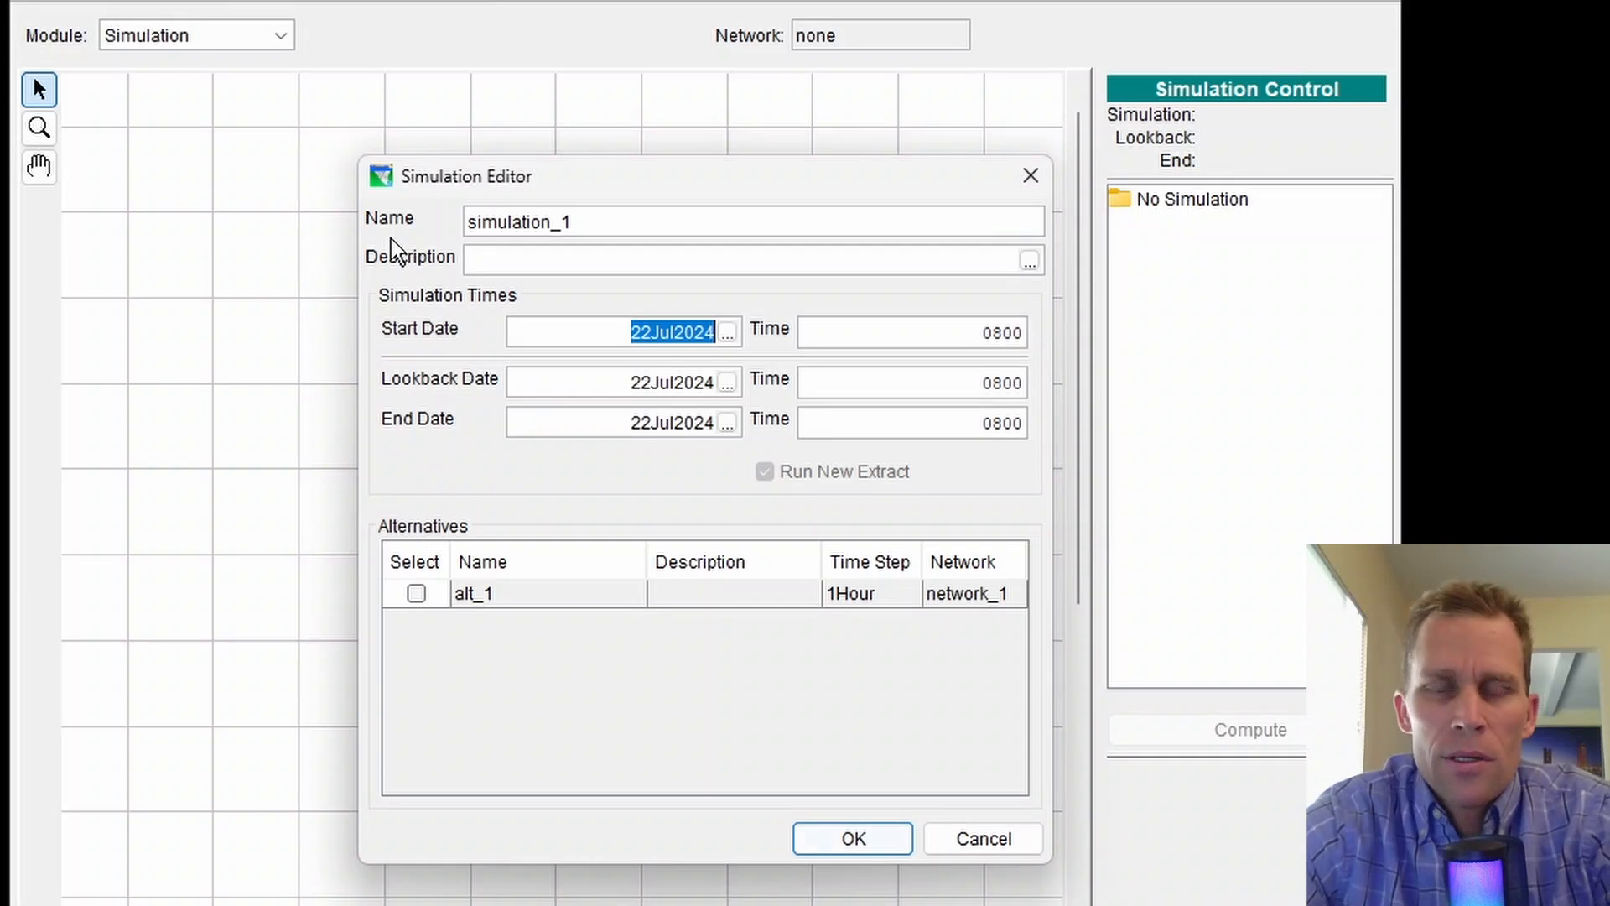
text(01mar2024)
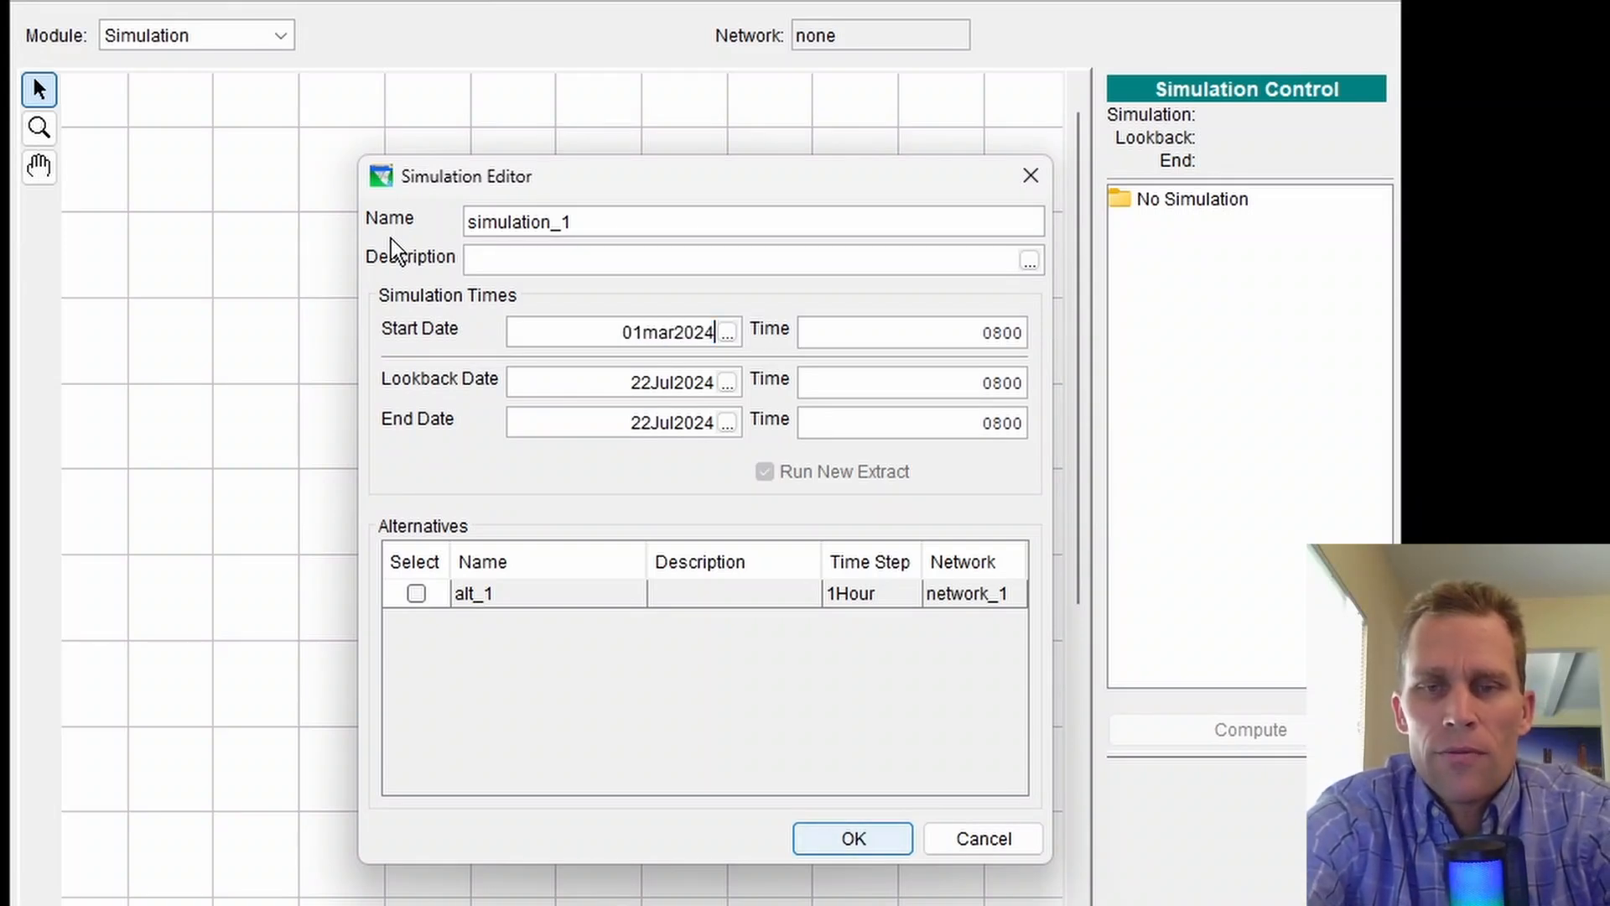
key(Tab)
text(0)
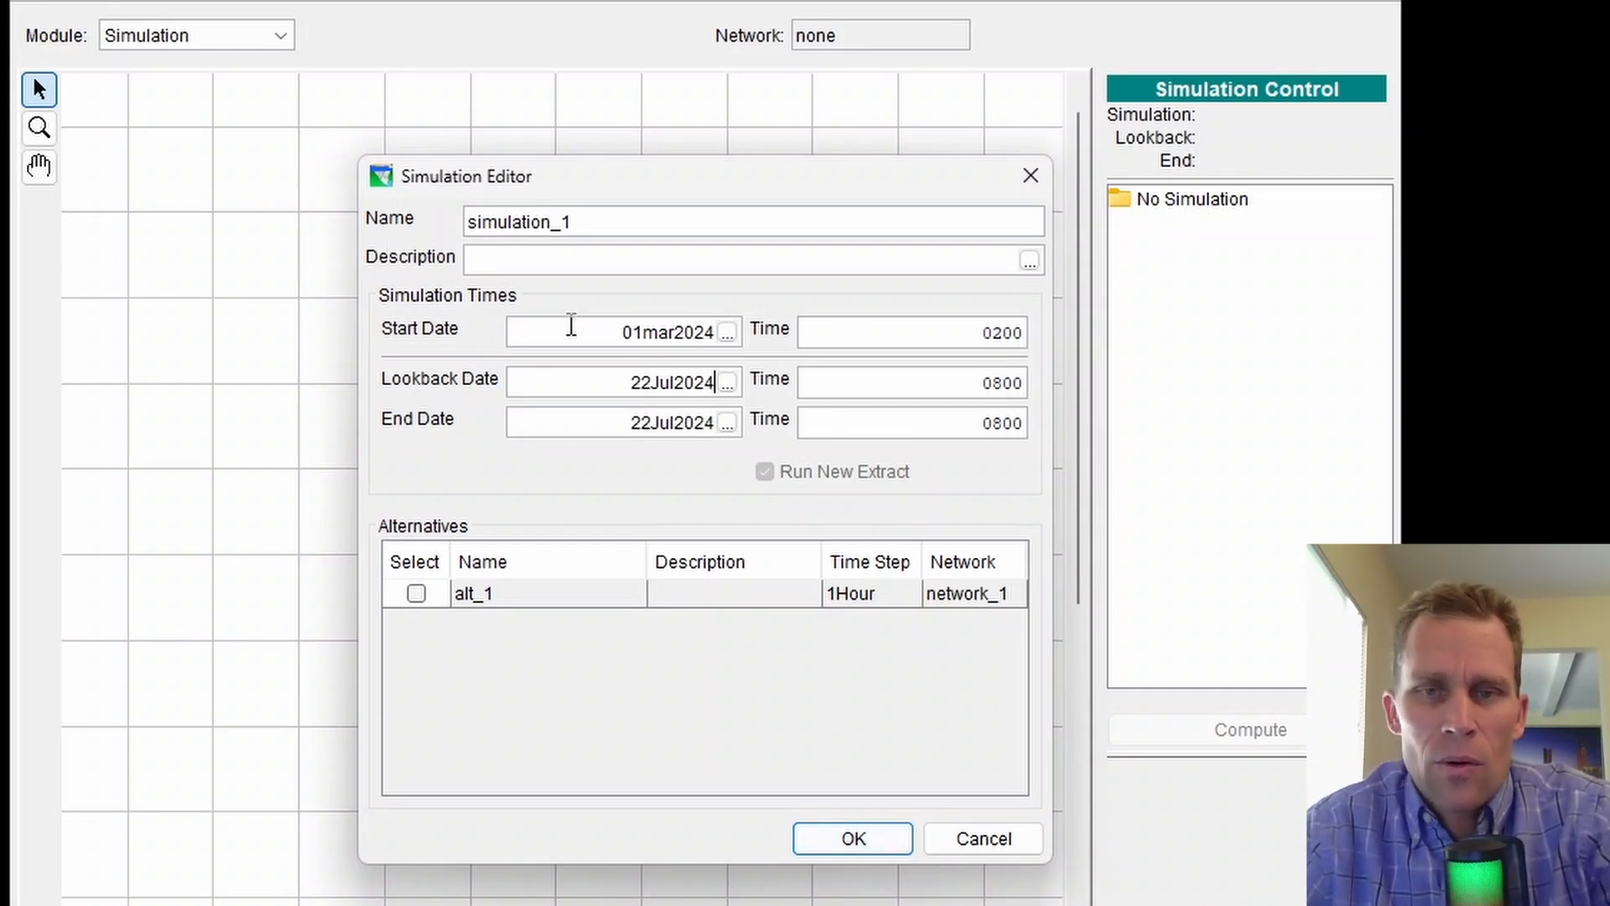
Step: Set the simulation's lookback date to 01mar2024 and its lookback time to 0100
drag(600, 334, 812, 336)
key(ctrl+c)
drag(604, 385, 749, 380)
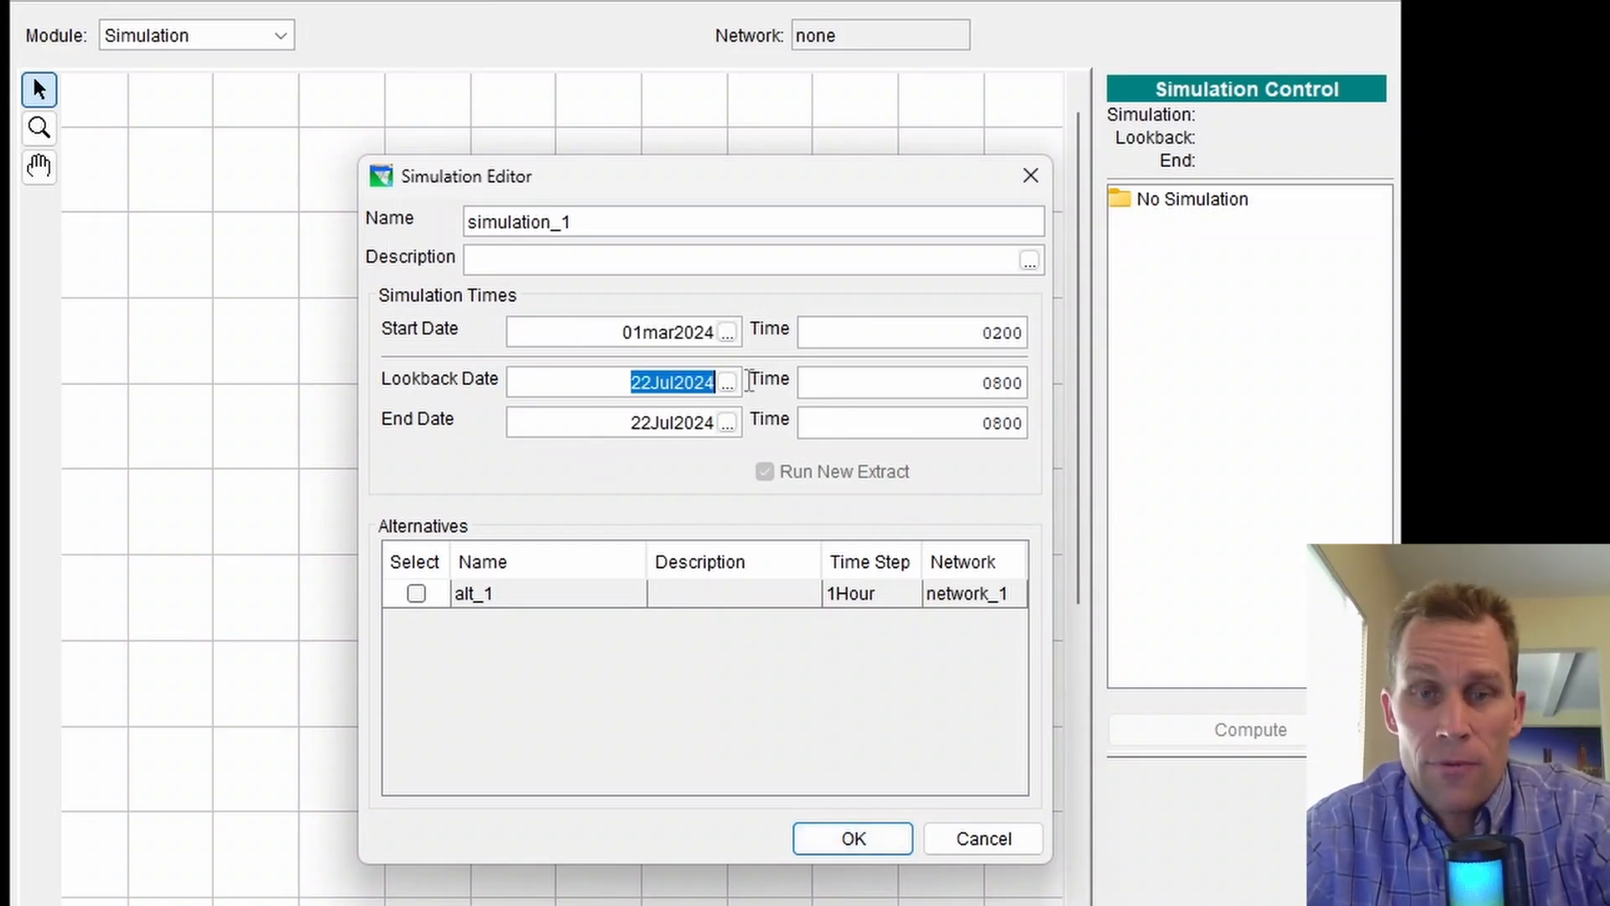
key(ctrl+v)
drag(957, 382, 1114, 417)
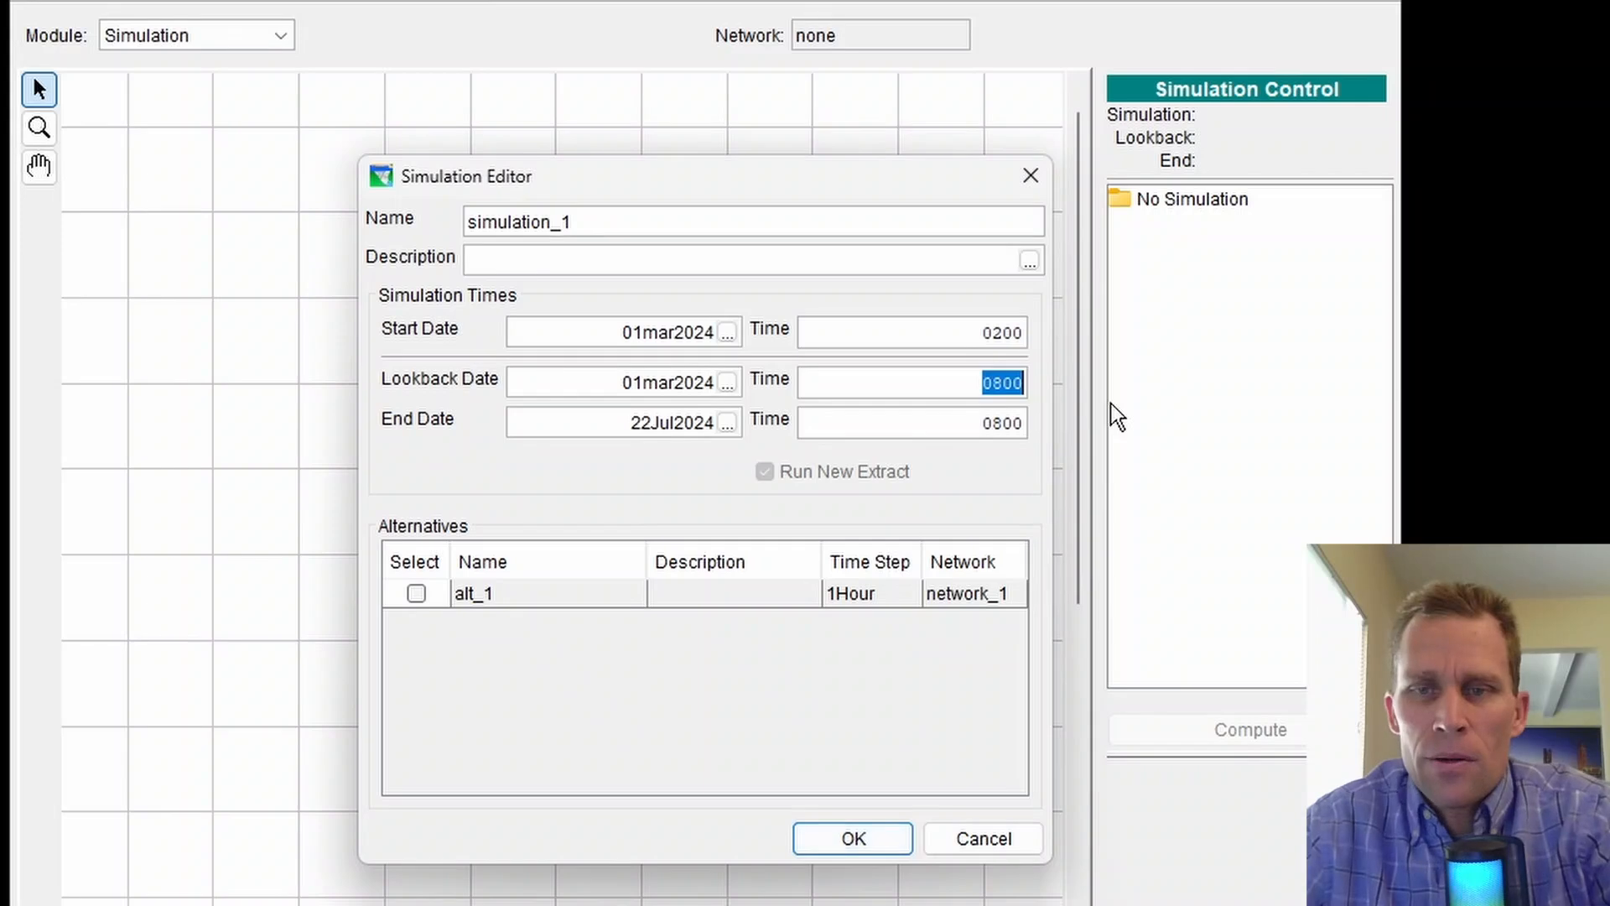
text(01)
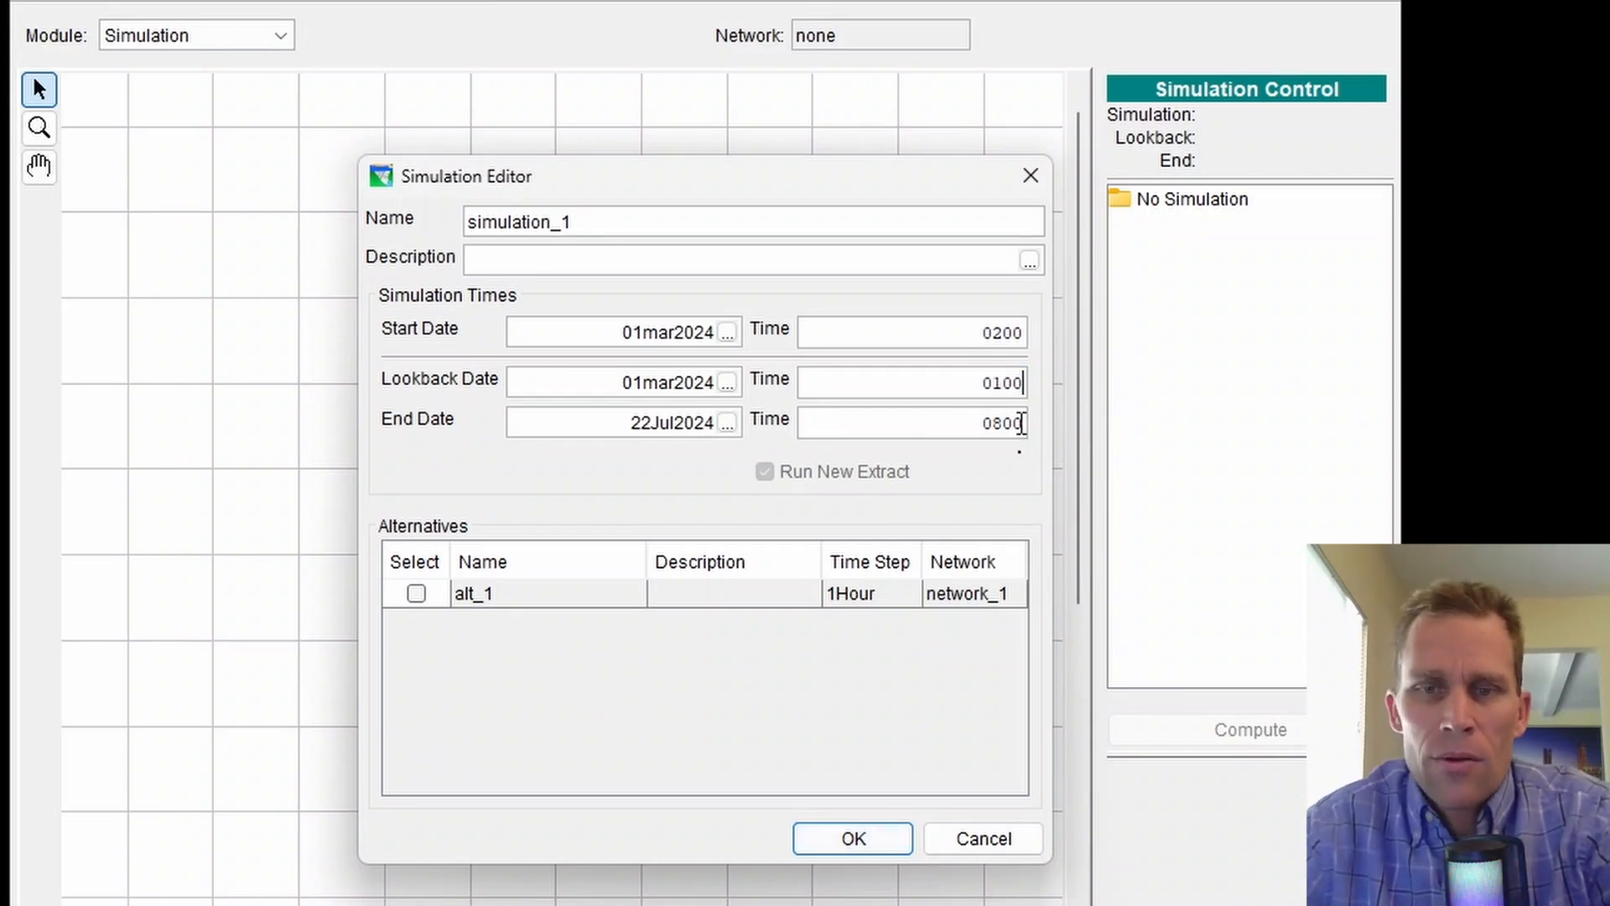
Step: Set the simulation's end date to 31mar2024 and its end time to 2400
drag(618, 423, 845, 424)
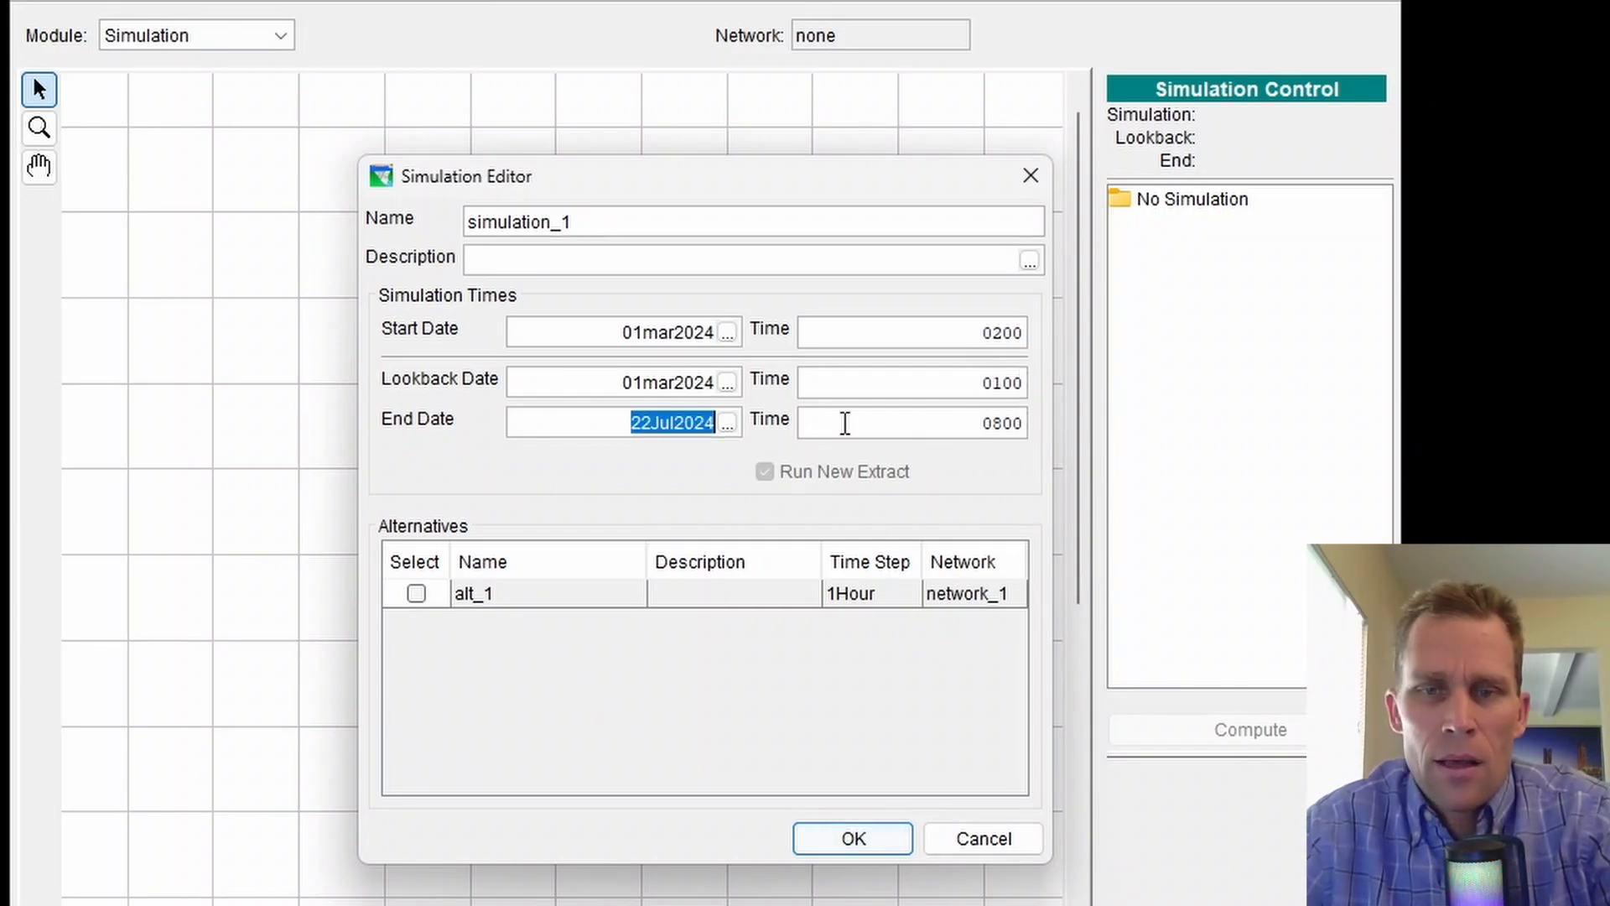
key(ctrl+v)
key(Home)
key(shift+Right)
key(shift+Right)
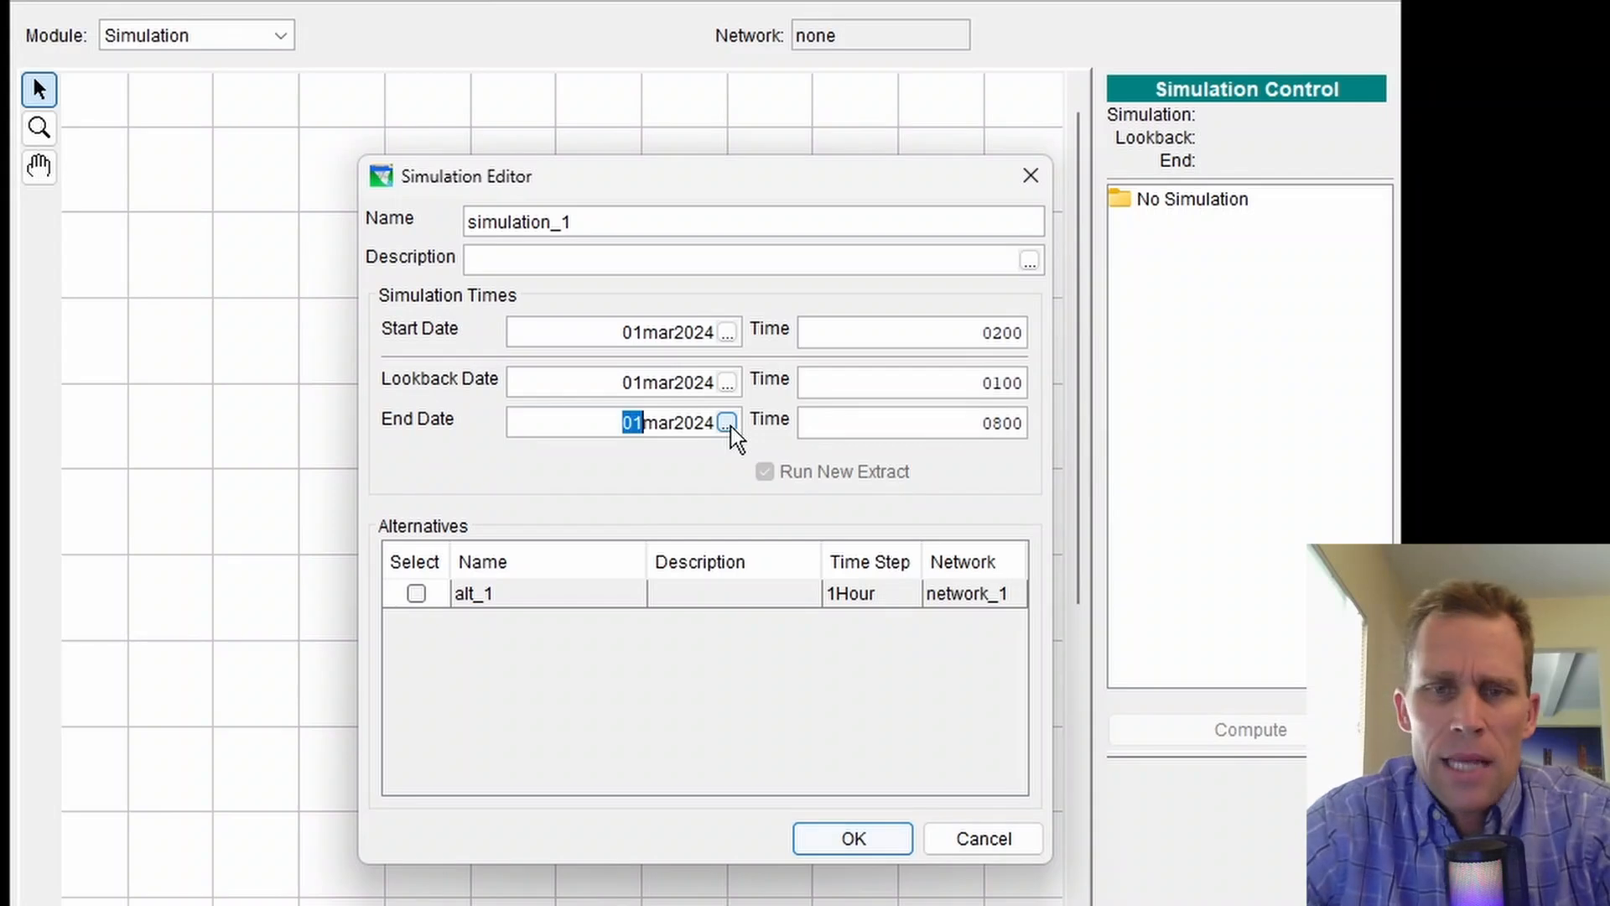
text(31)
key(Tab)
text(2400)
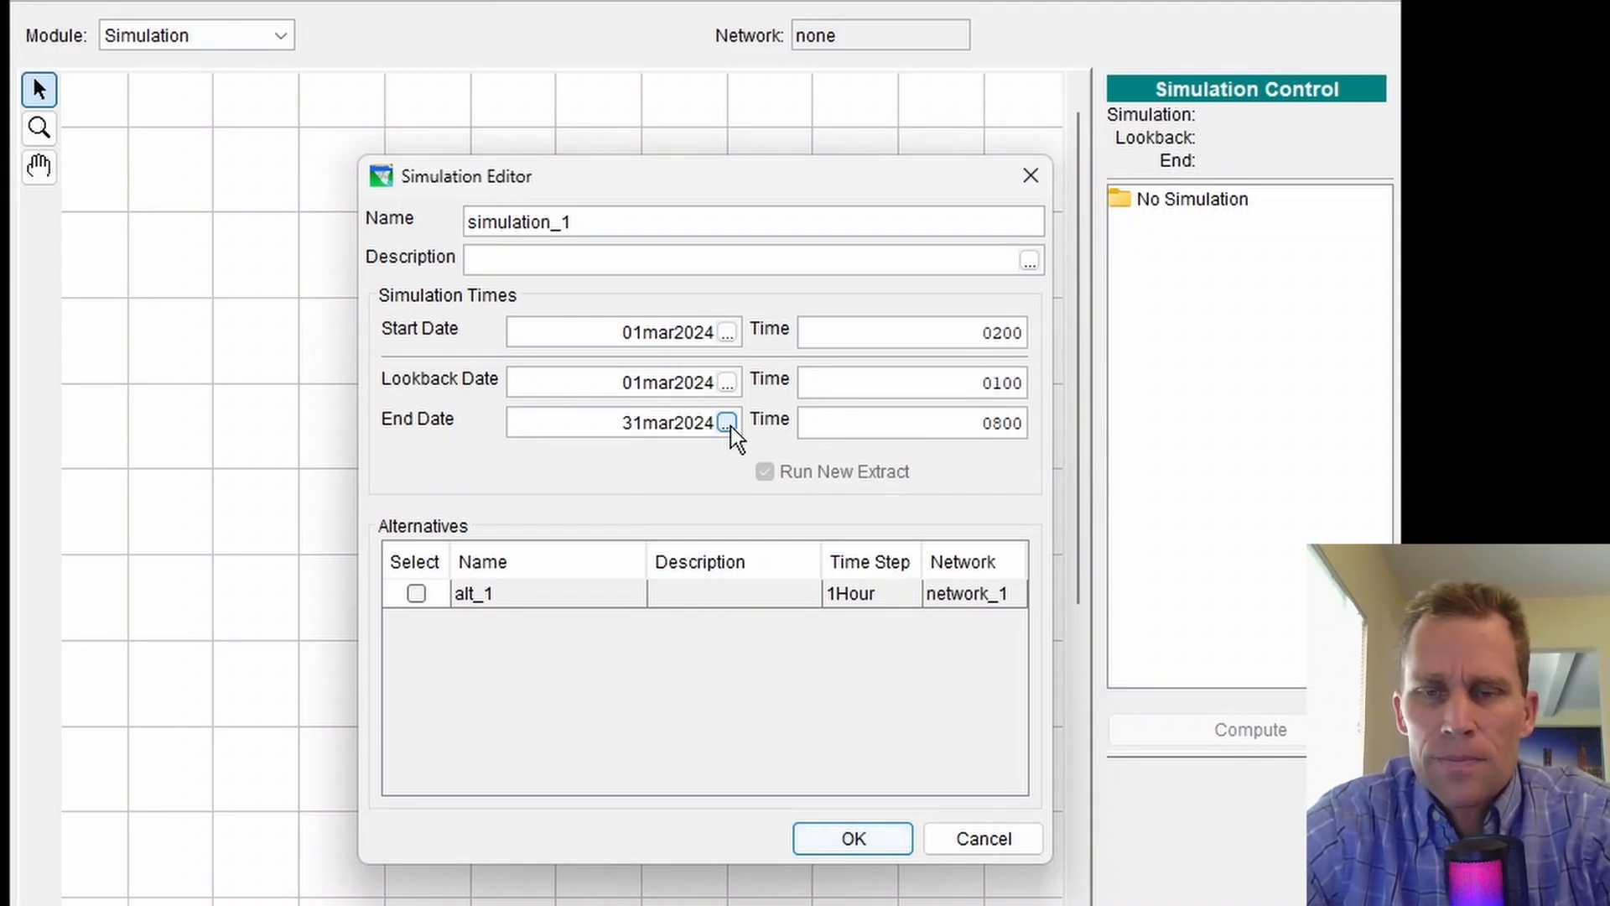
Step: Include alternative alt_1 in simulation_1 and create the simulation
click(416, 594)
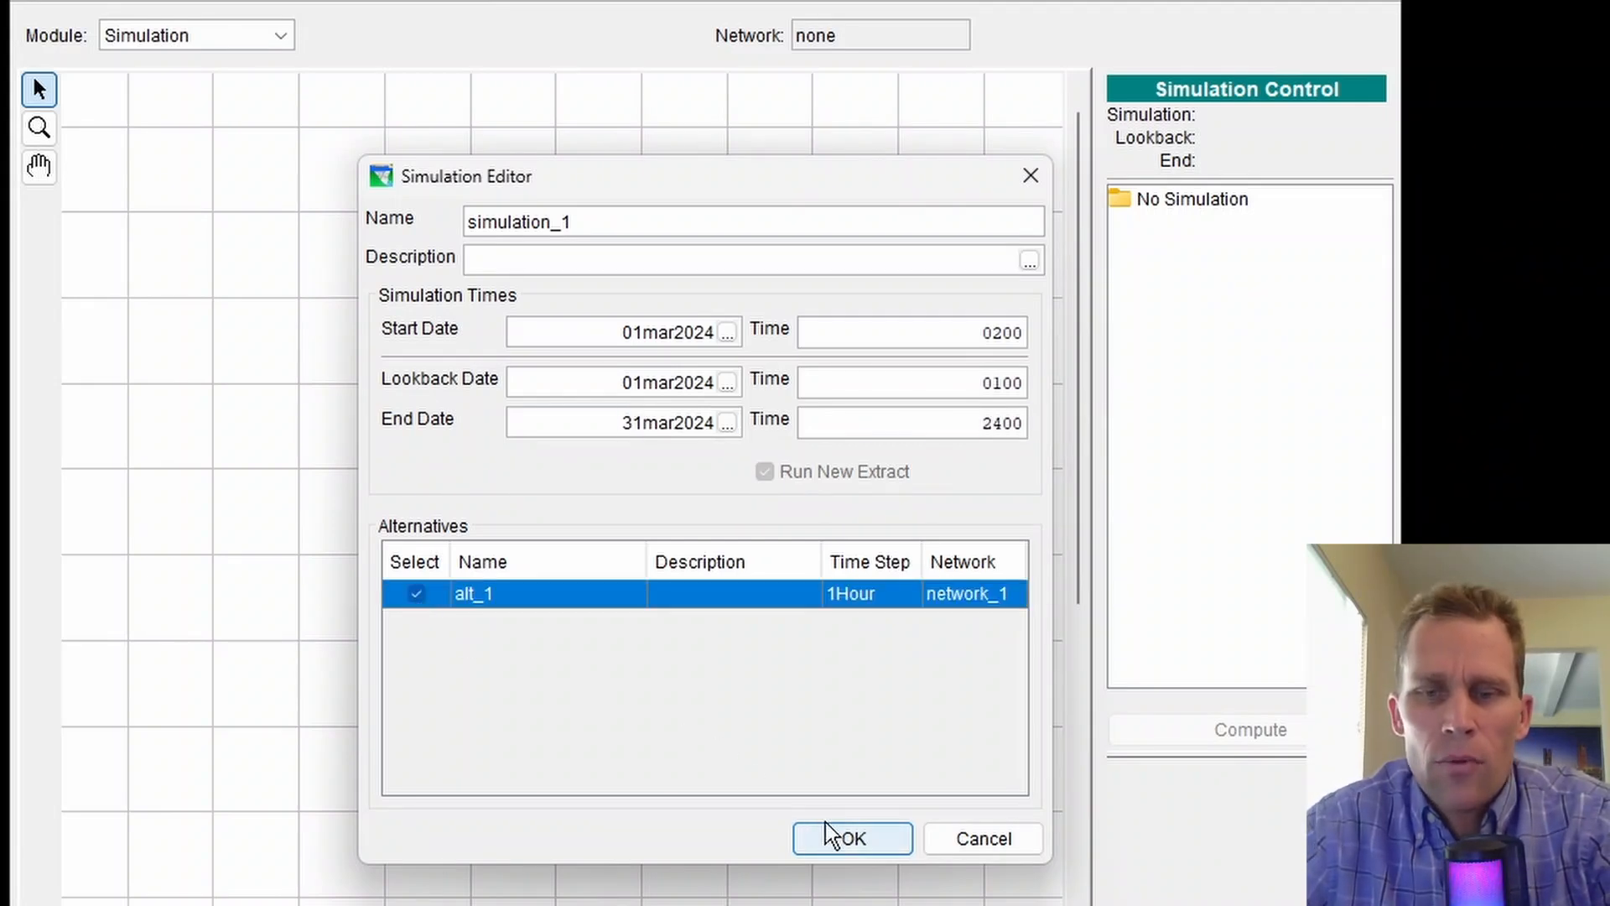
click(847, 838)
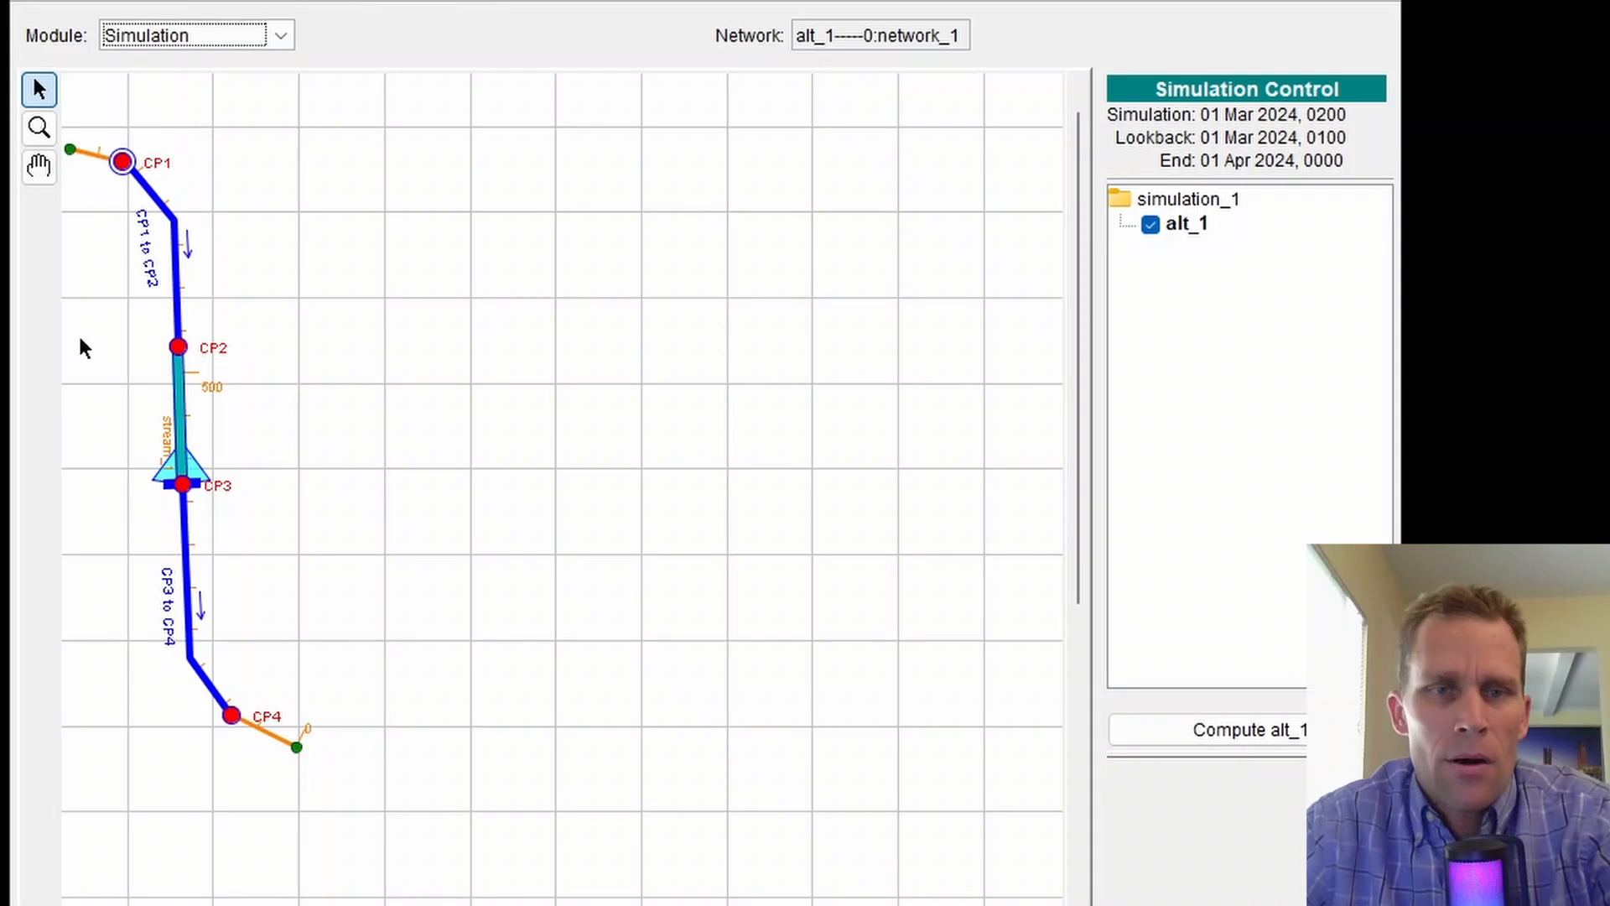
Step: Compute alternative alt_1 of simulation_1 and close the compute message window
click(39, 168)
drag(266, 221, 380, 263)
scroll(299, 254, up, 1)
scroll(220, 285, down, 1)
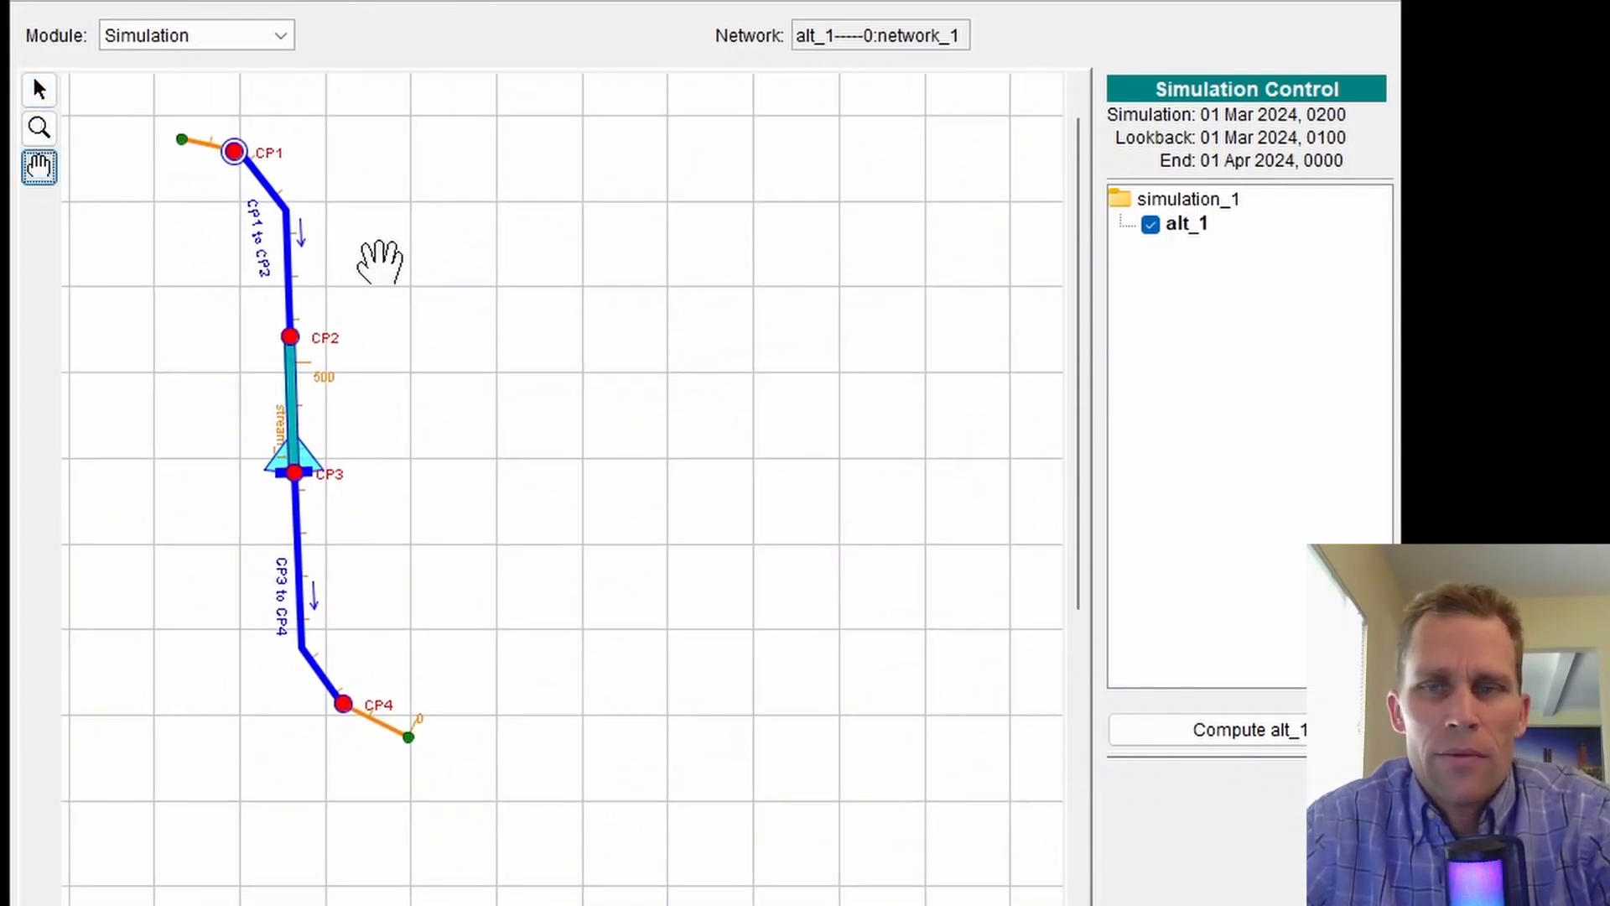
click(1239, 744)
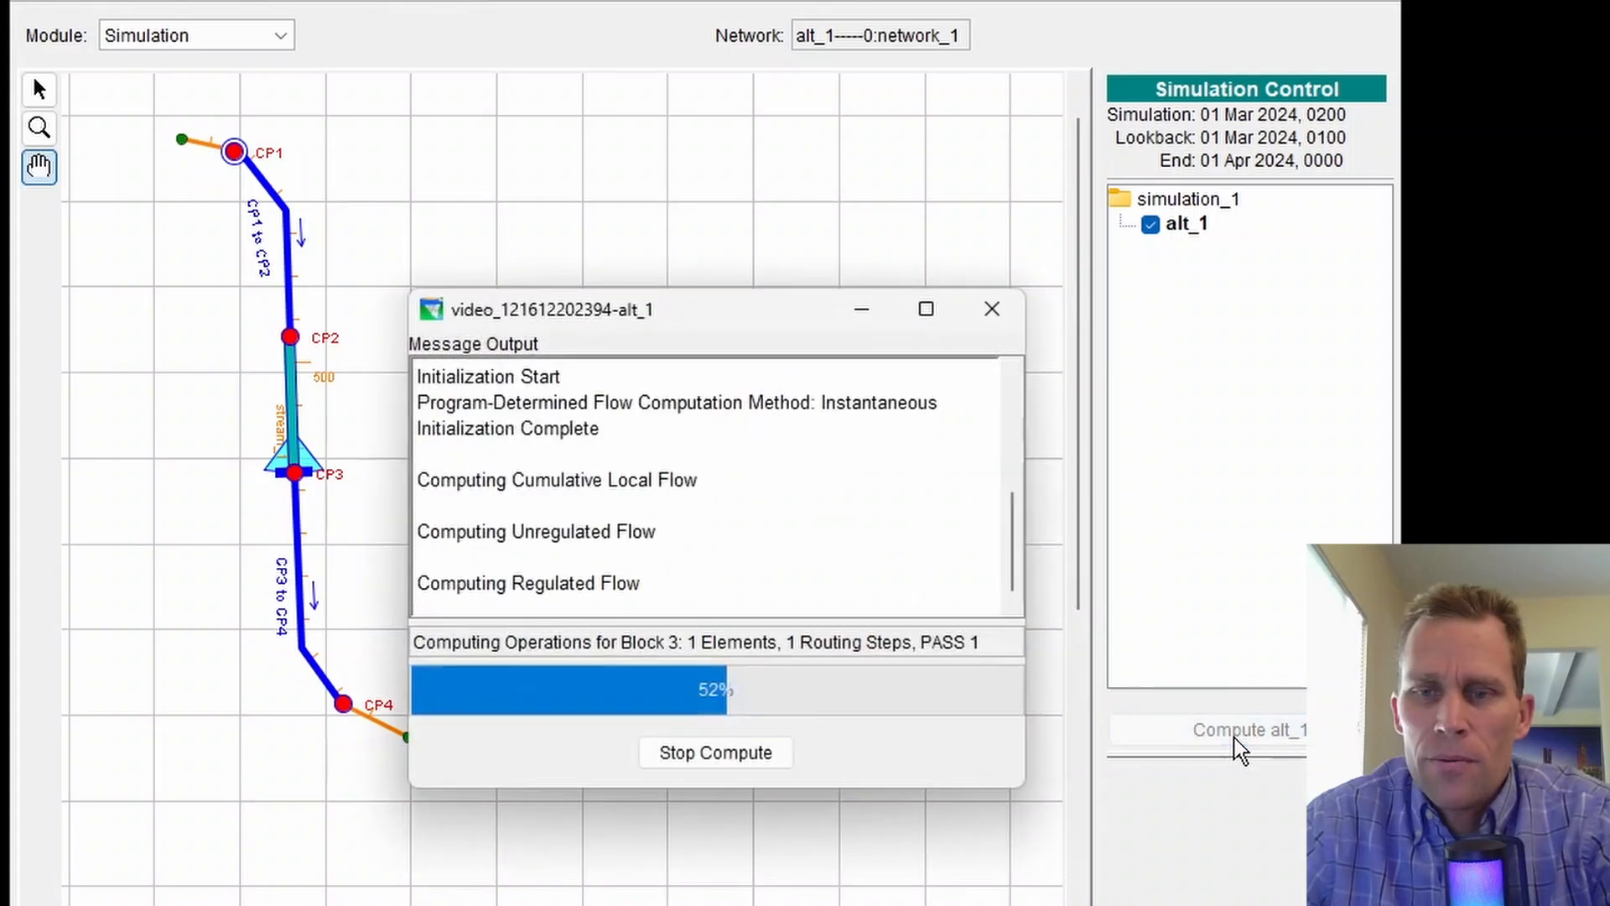
click(717, 752)
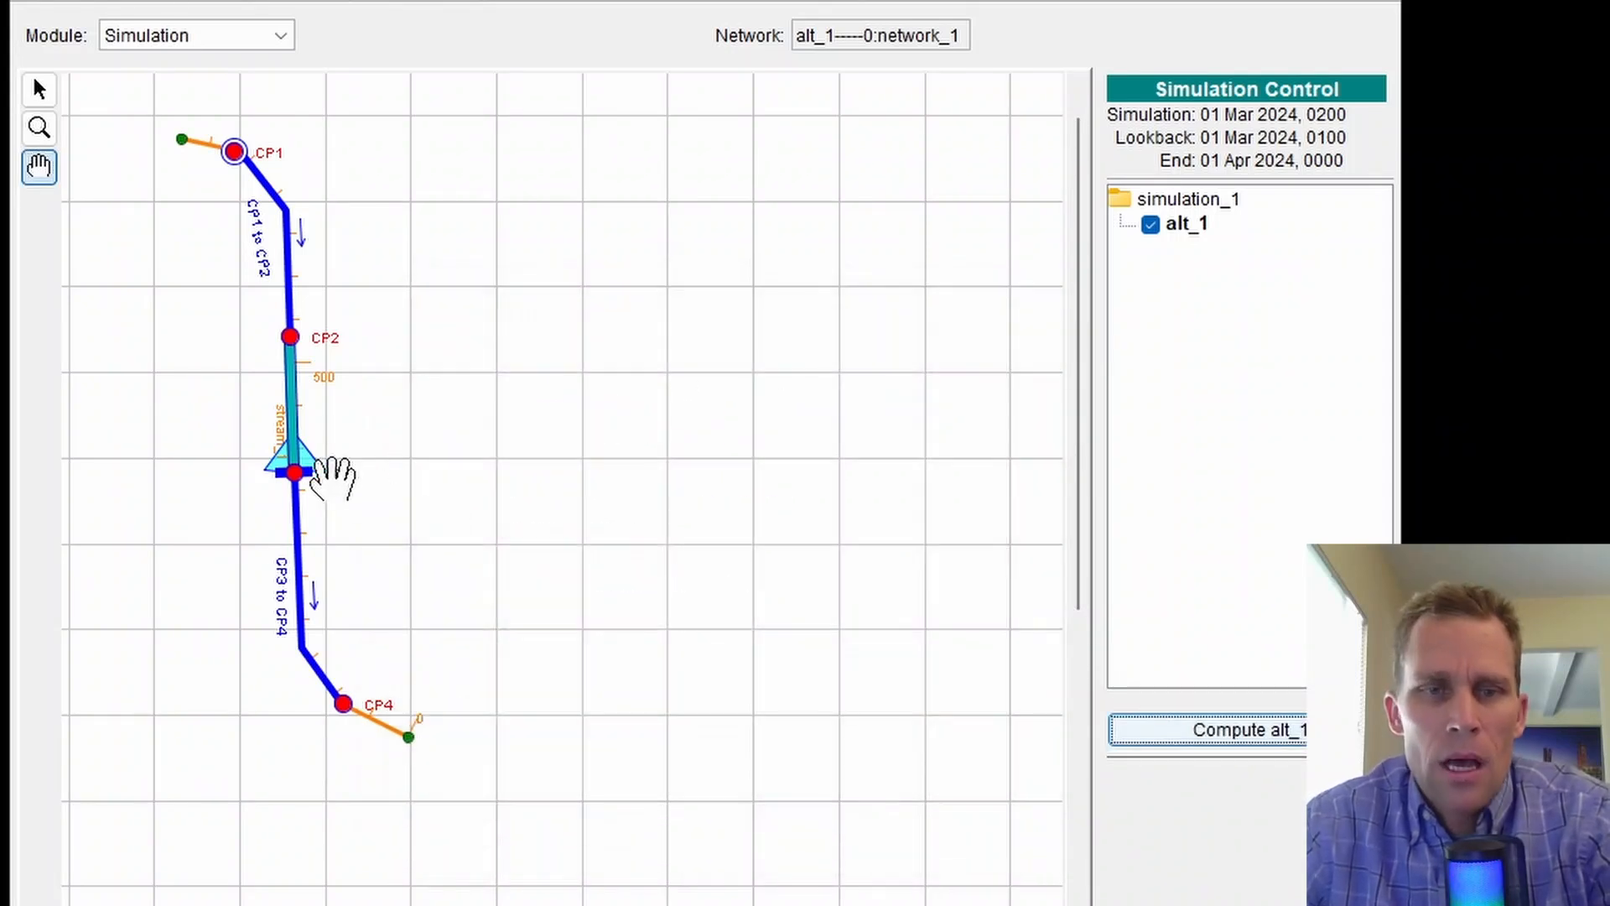
Step: Open the default plot of reservoir_1 in a maximized window and highlight its pool elevation curve
click(34, 84)
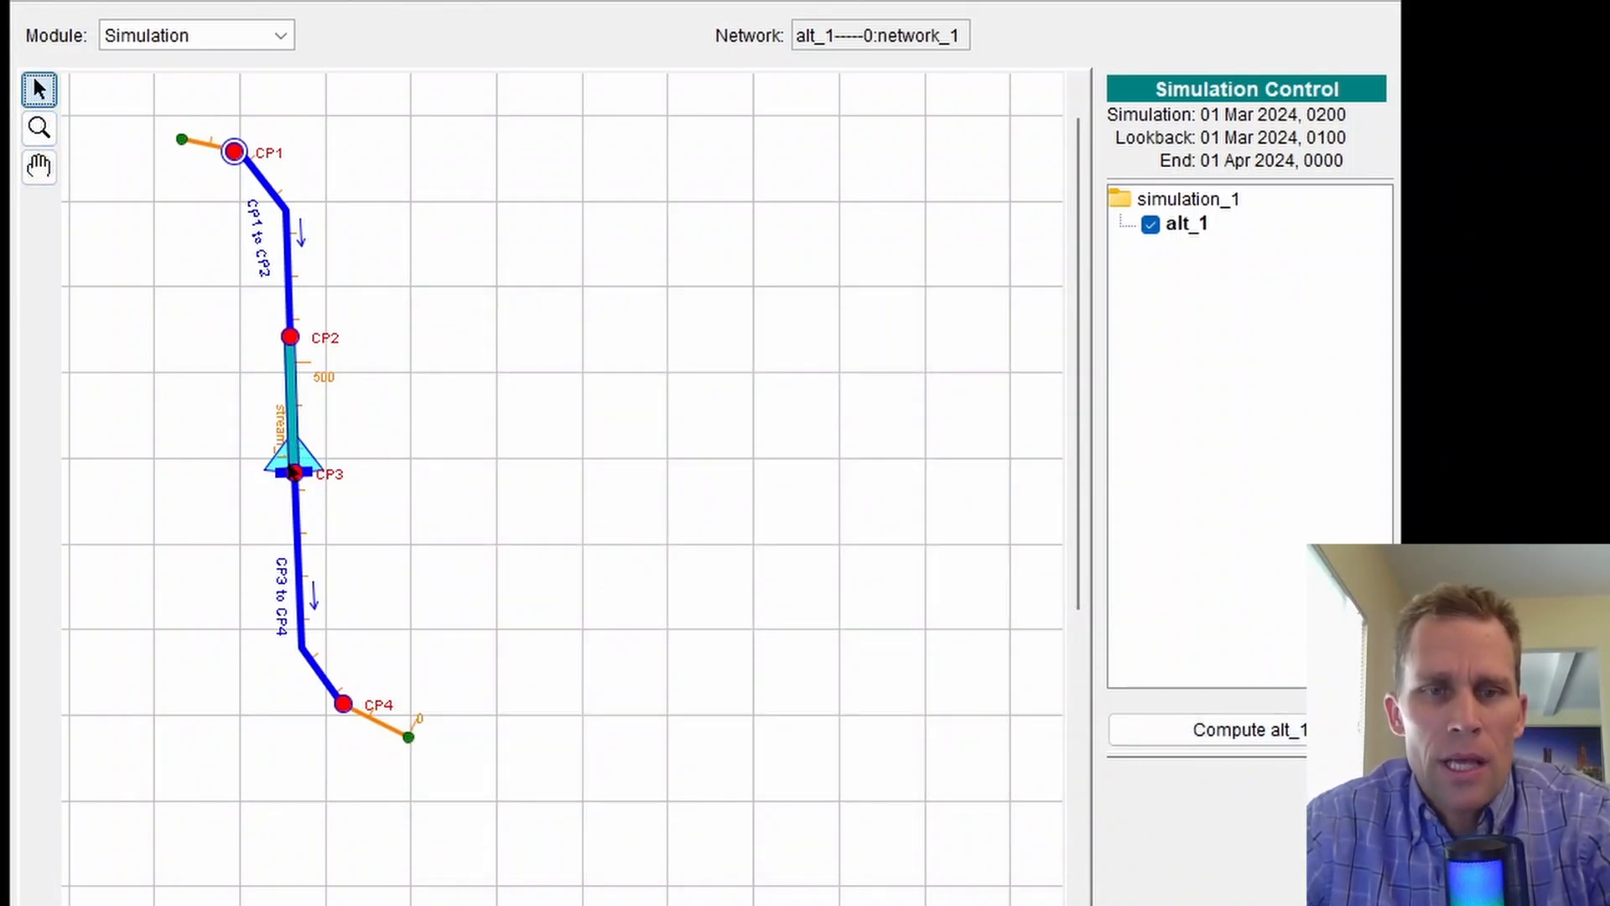
right_click(290, 446)
click(363, 534)
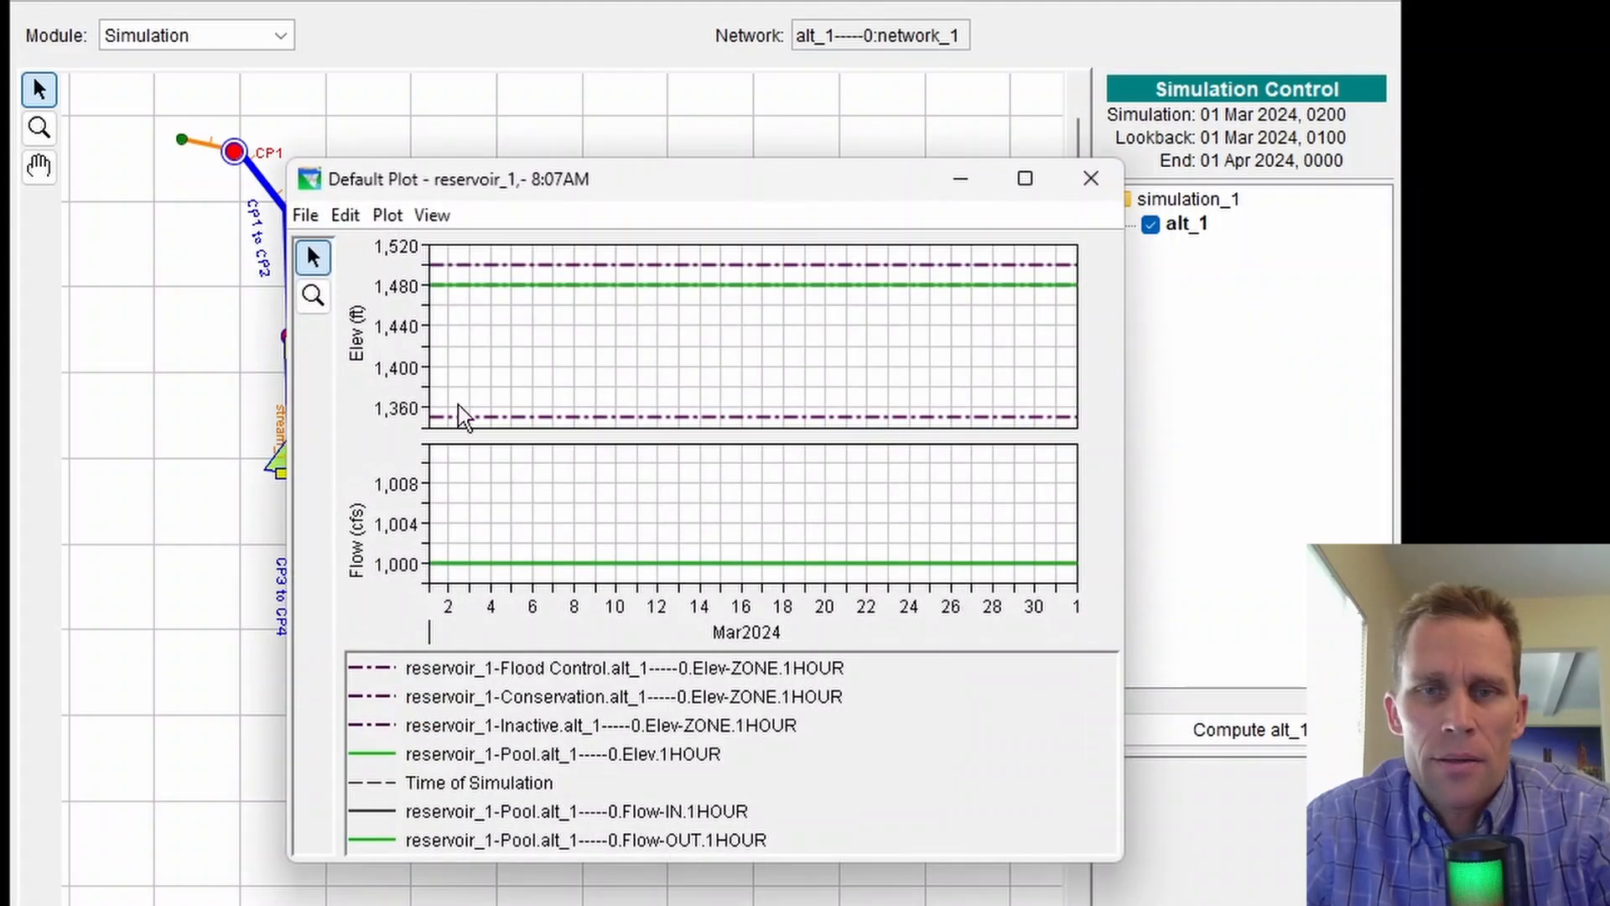
double_click(666, 182)
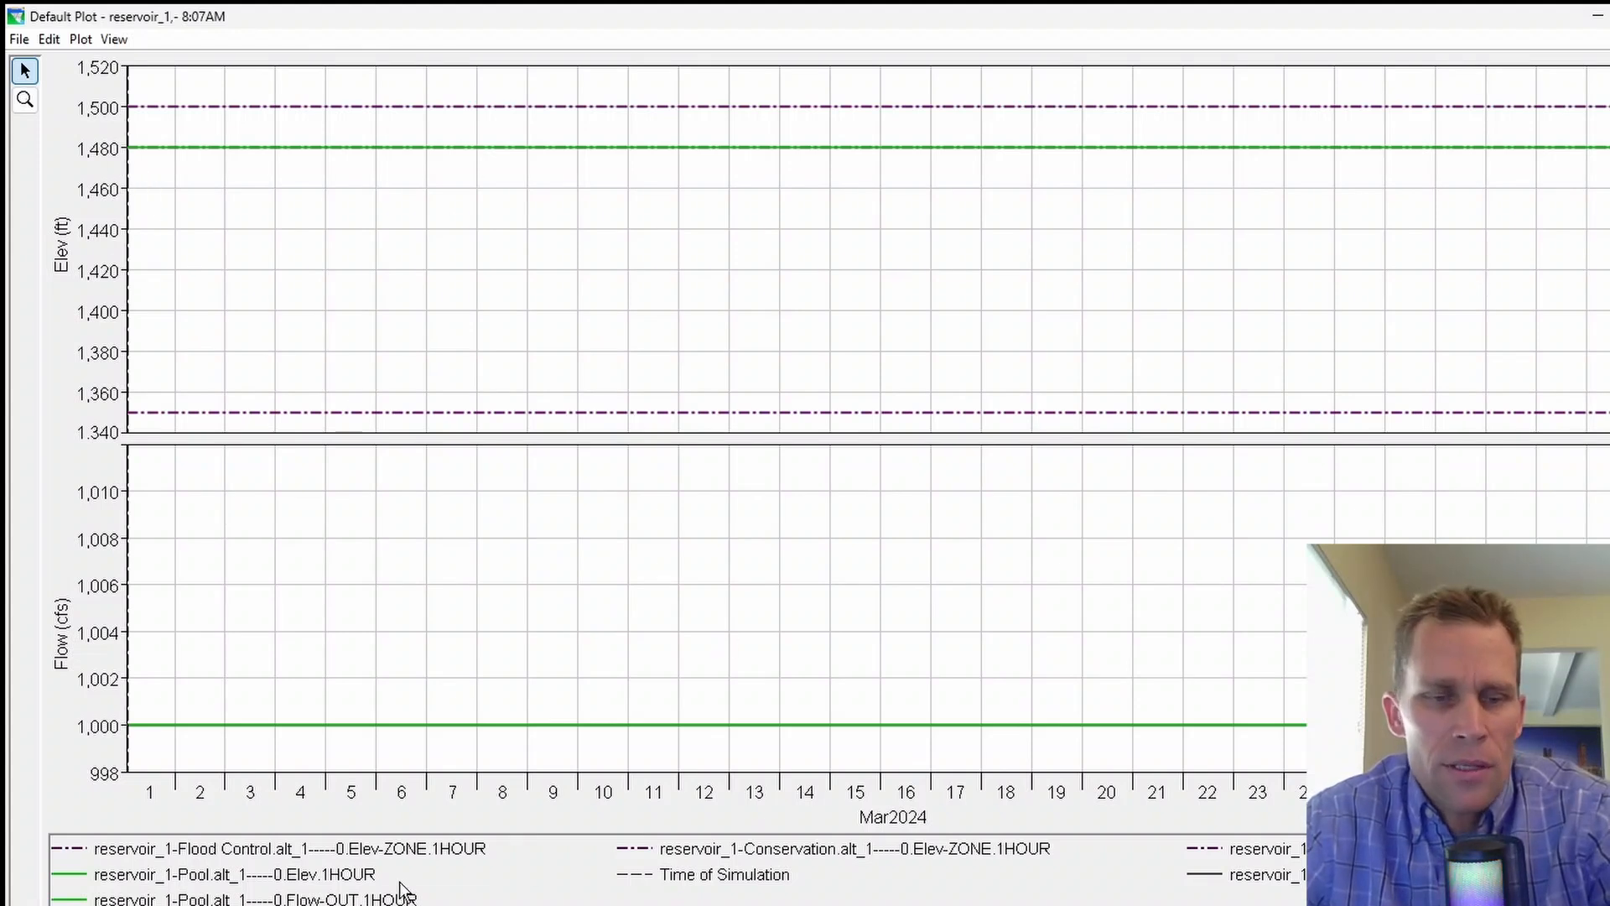
click(334, 878)
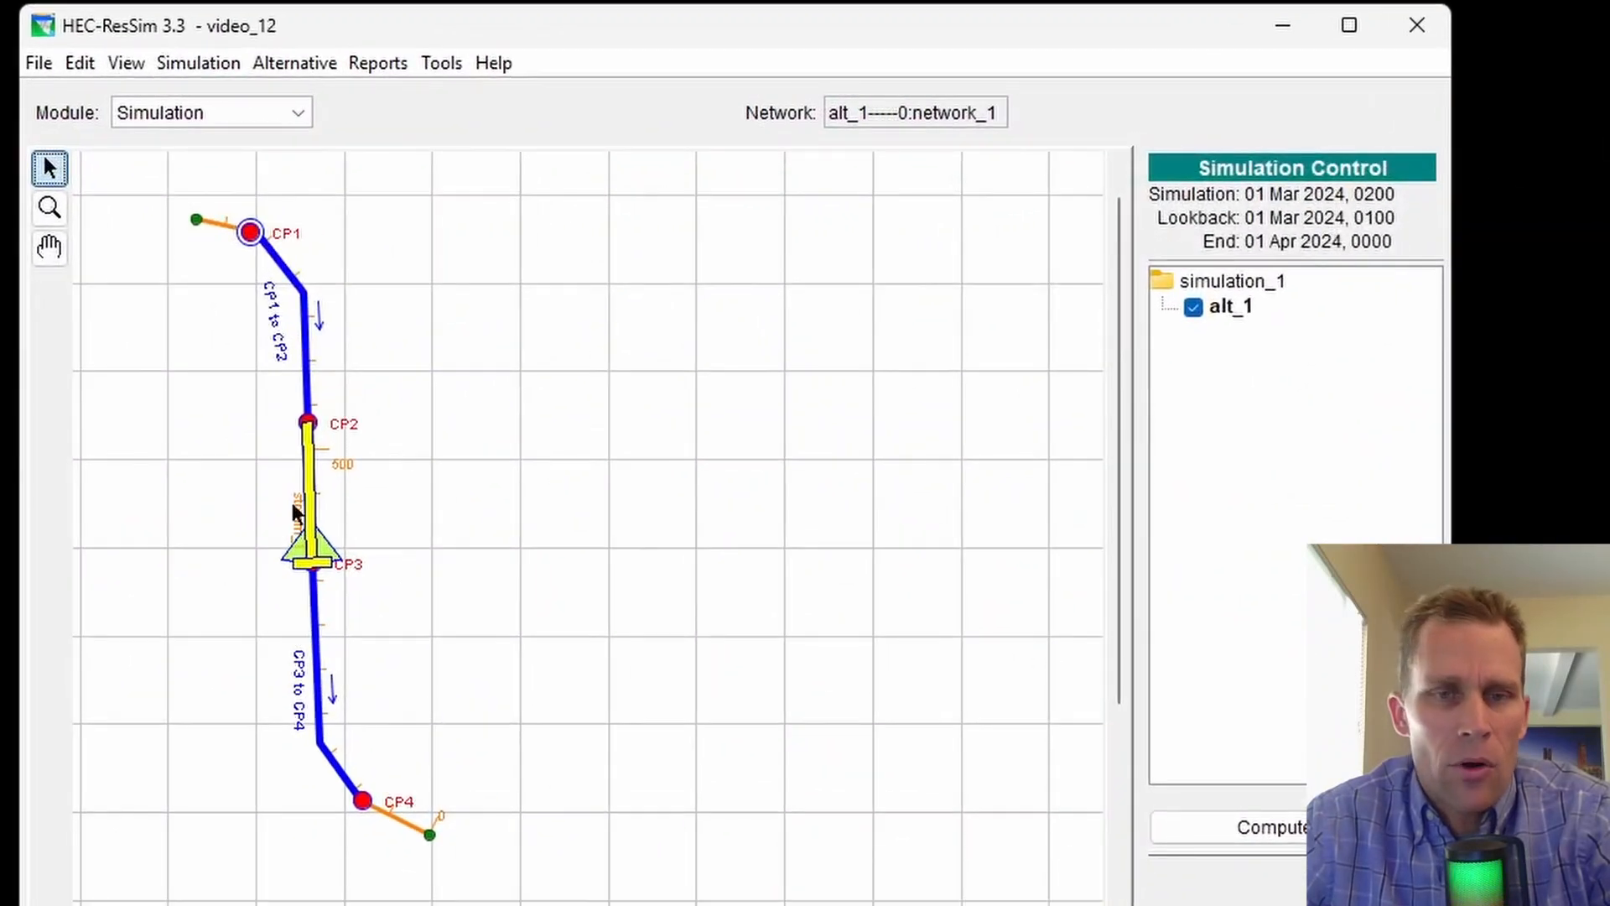
Step: Open the Operations plot of reservoir_1 in a maximized window and examine its storage and flow curves
right_click(316, 548)
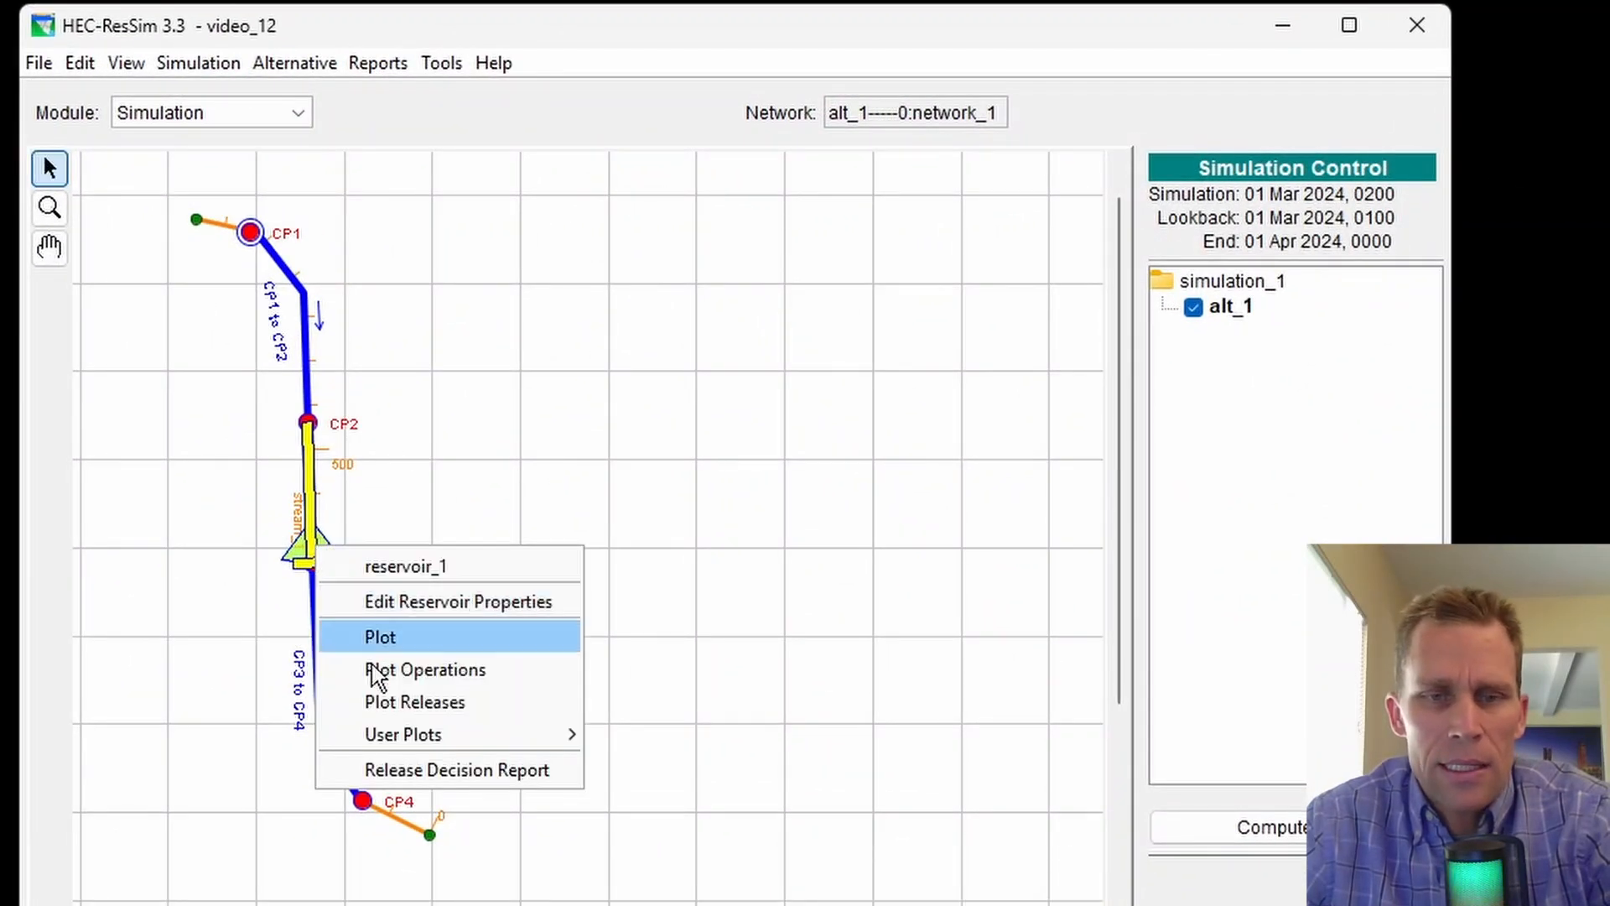
click(455, 678)
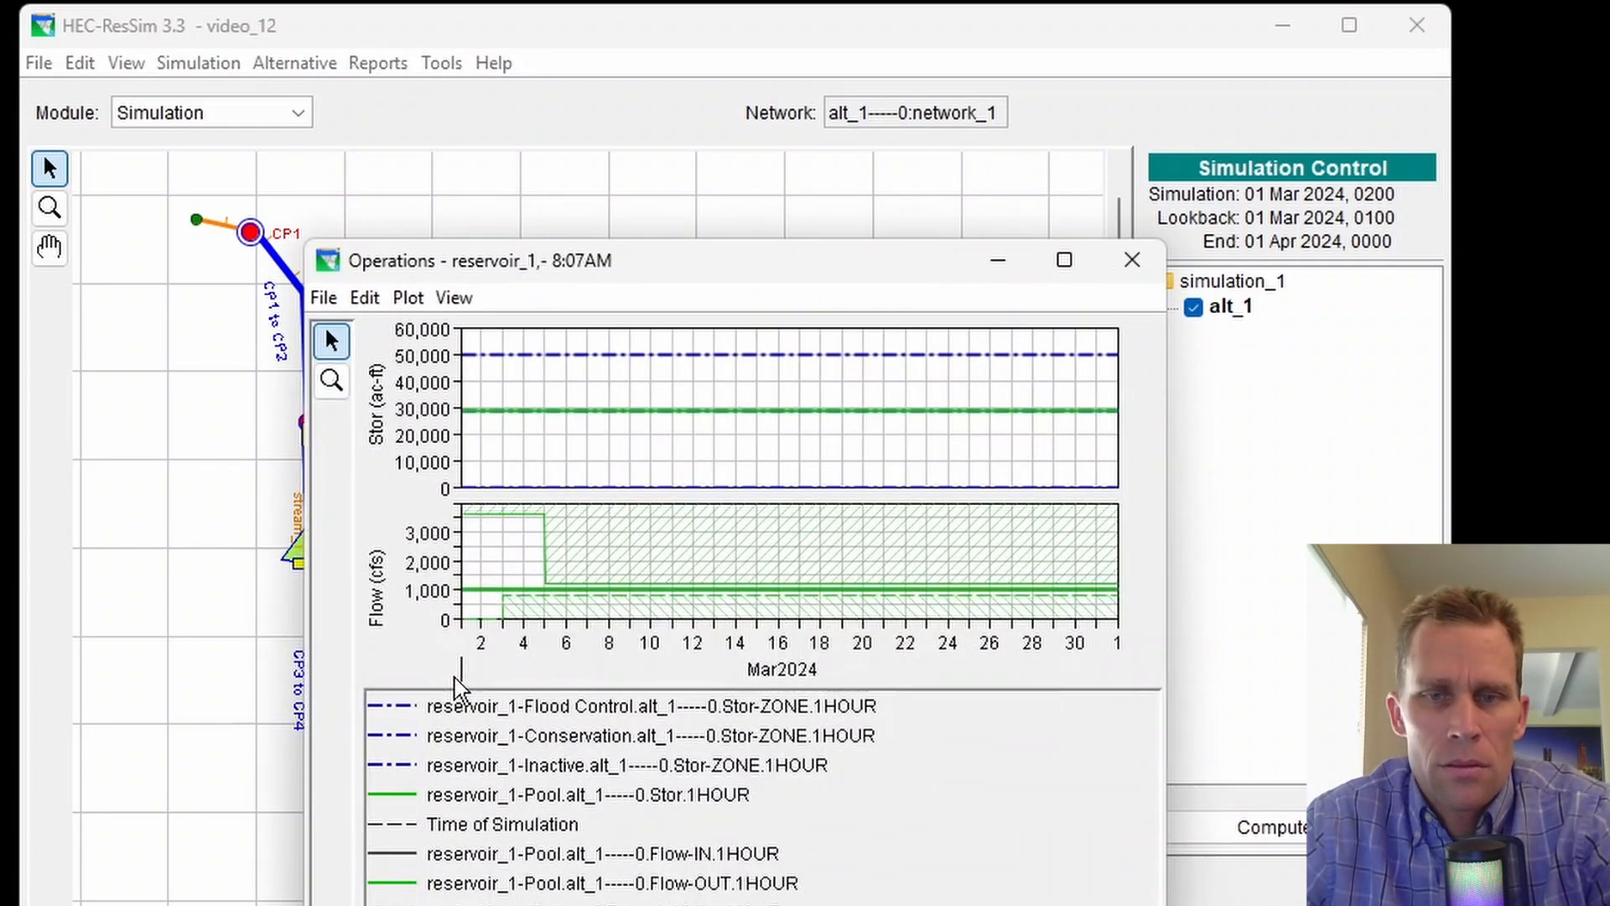
drag(825, 284, 848, 17)
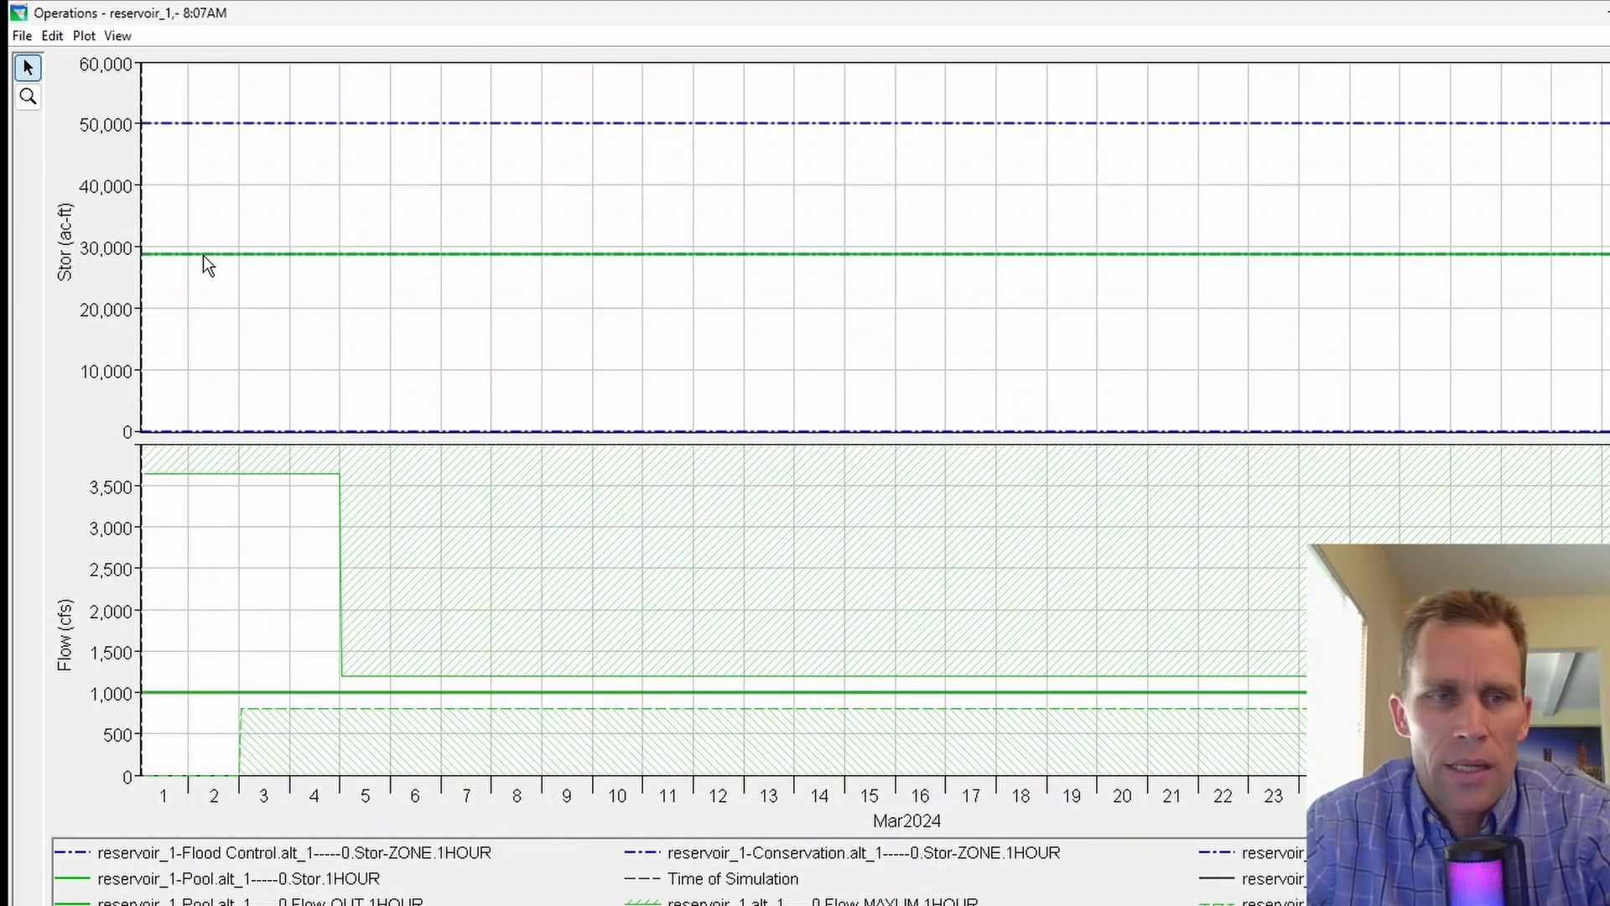
mouse_move(203, 255)
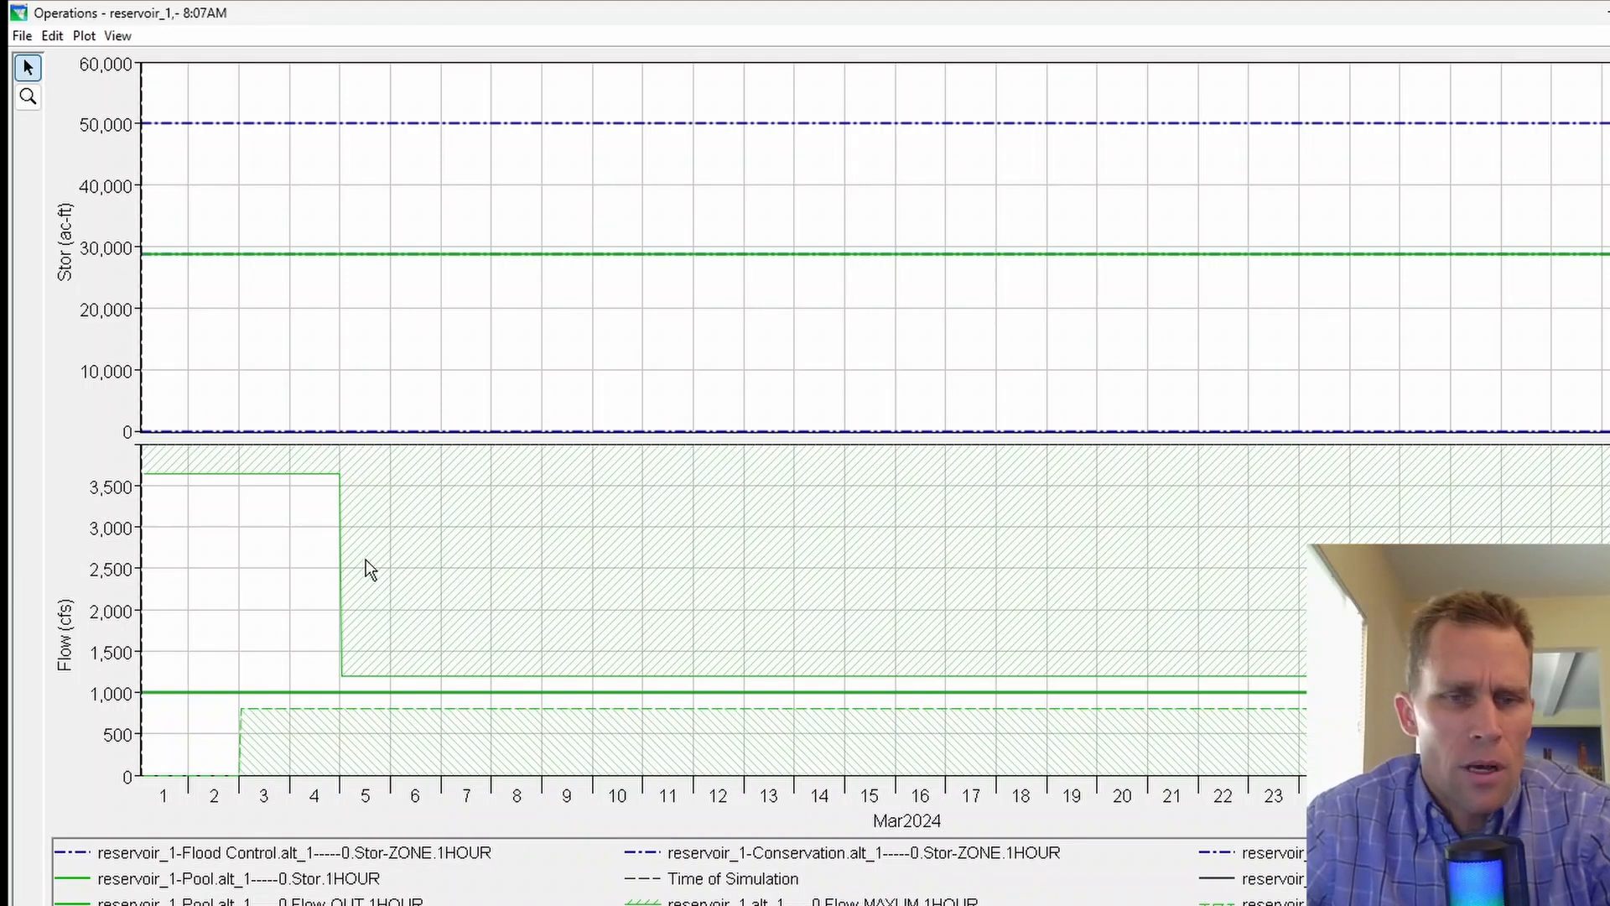
Step: Remove the storage plot region from the Operations plot's variables, keeping only the flow region, and apply the change
click(87, 42)
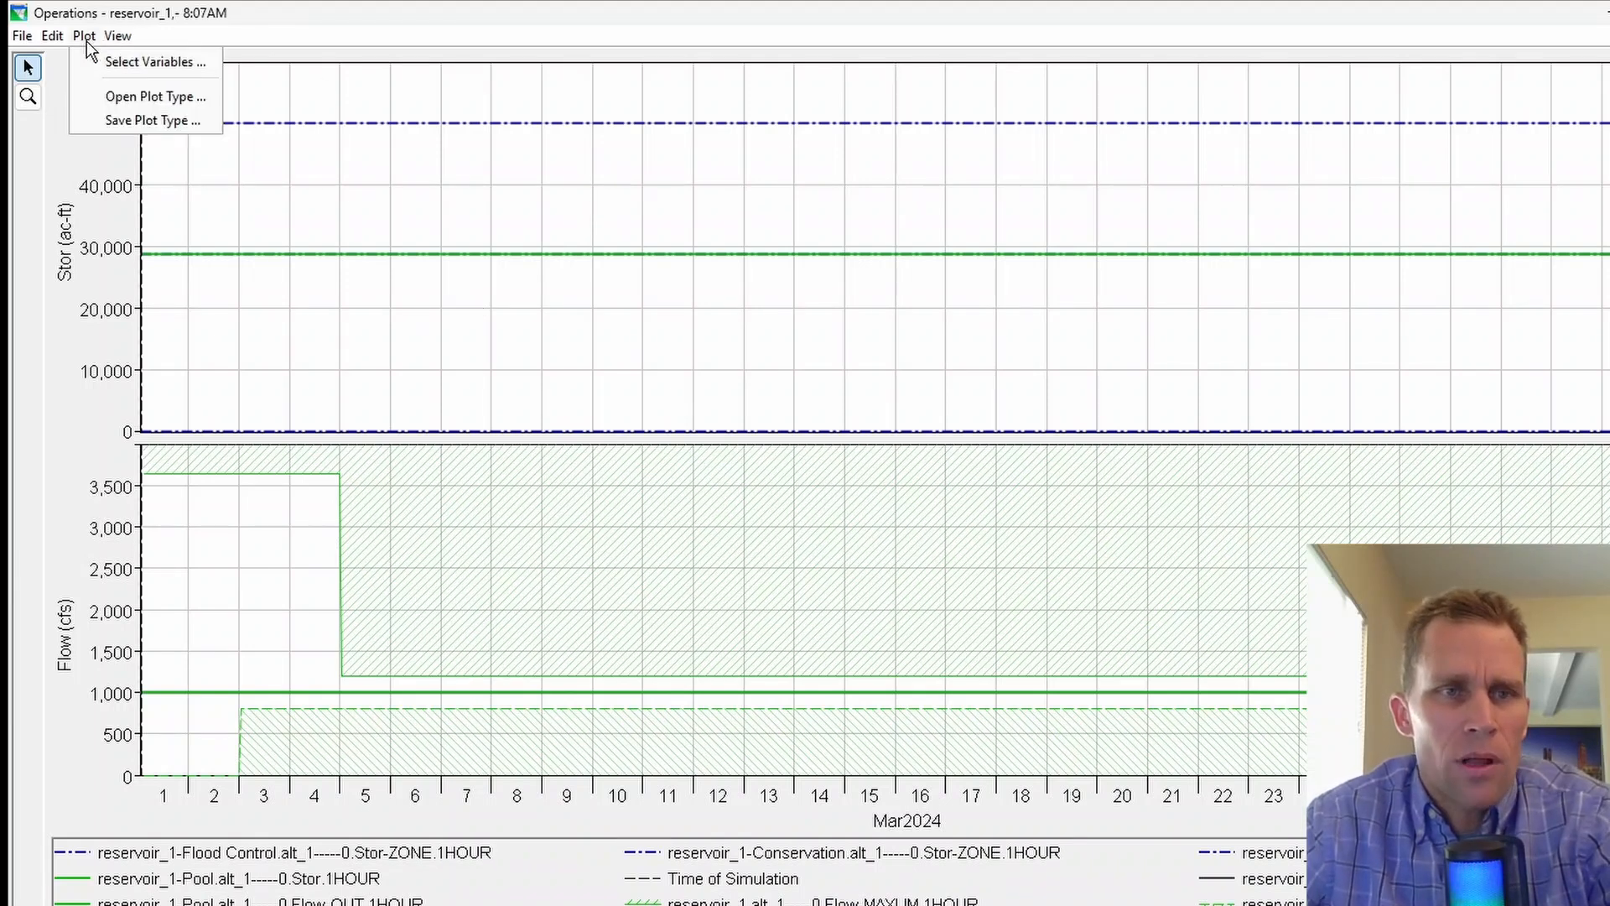
click(121, 76)
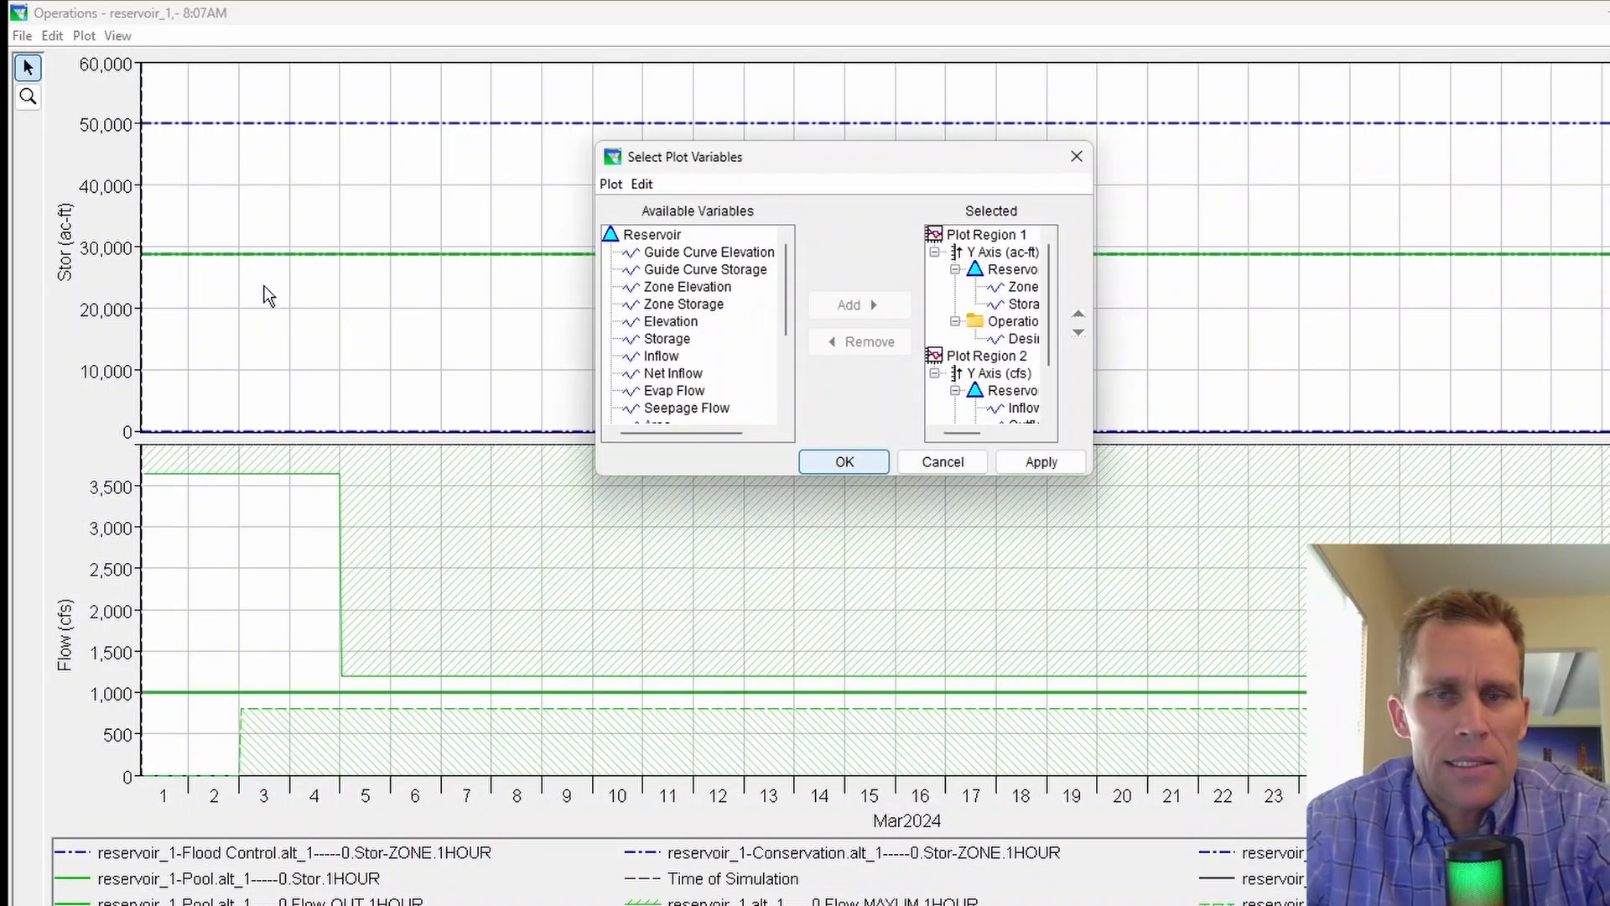
drag(1095, 479, 1367, 705)
click(1188, 338)
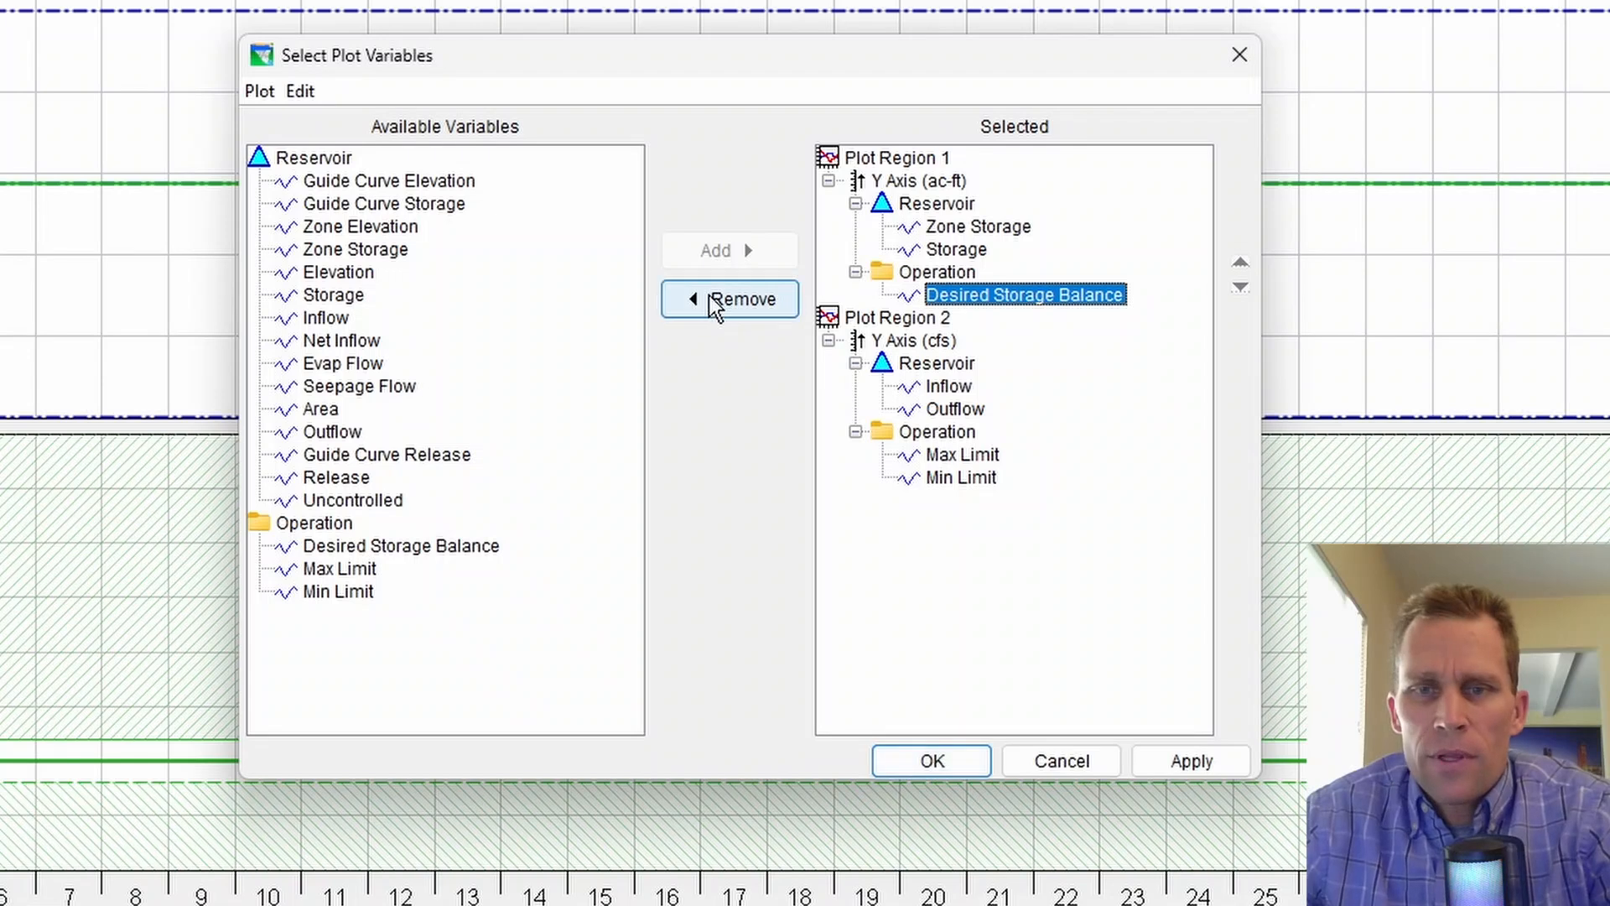
click(906, 159)
right_click(910, 163)
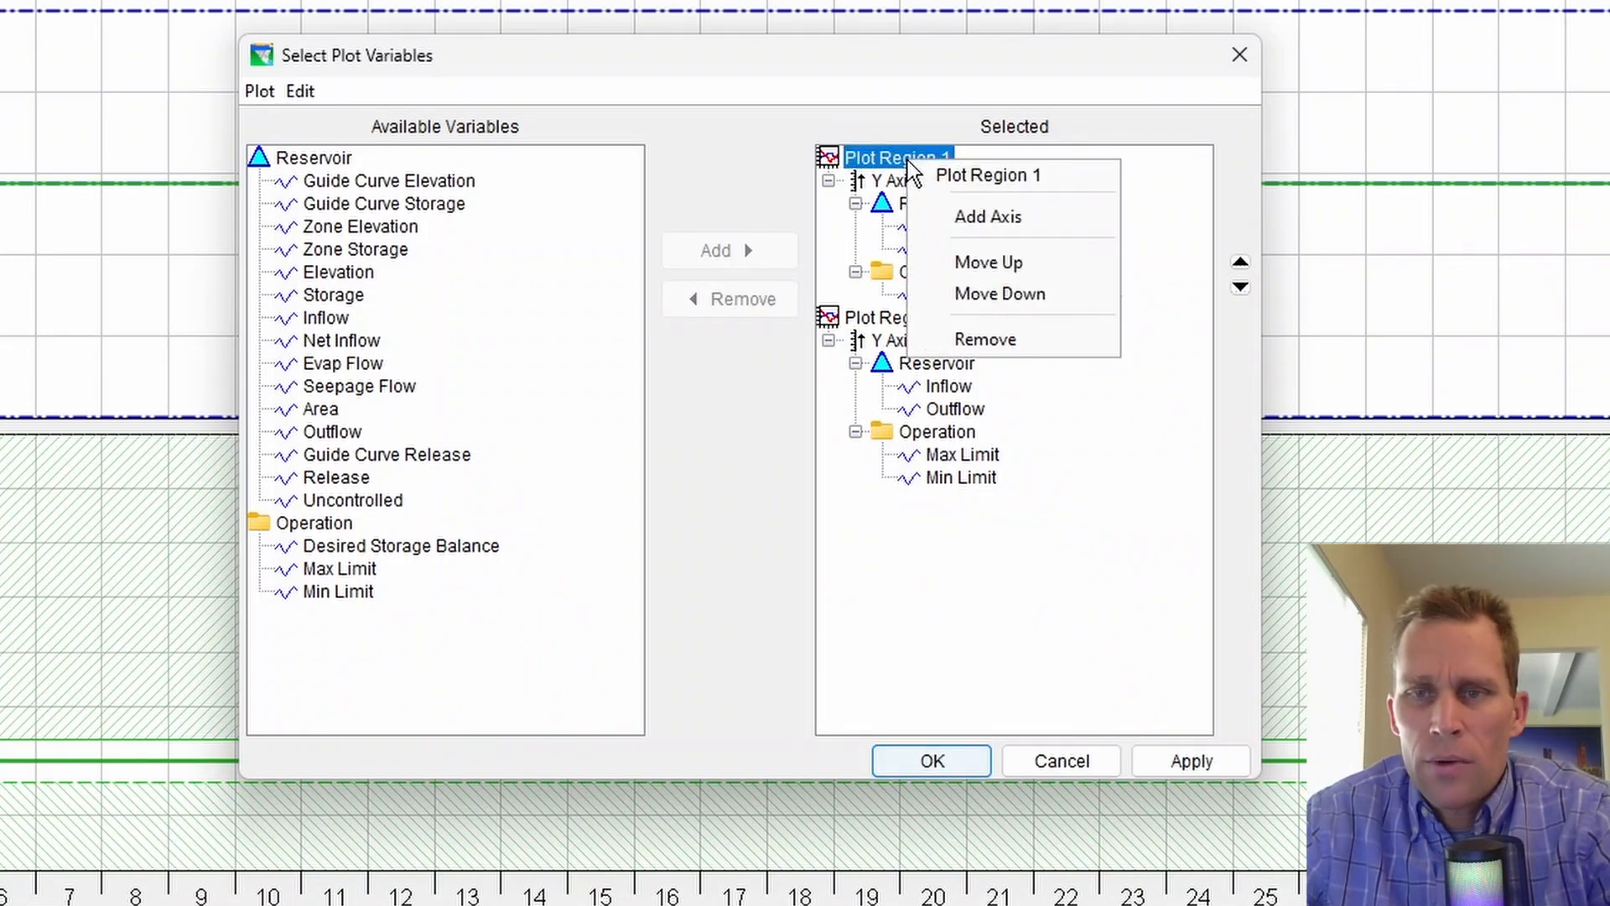
click(953, 336)
click(1205, 763)
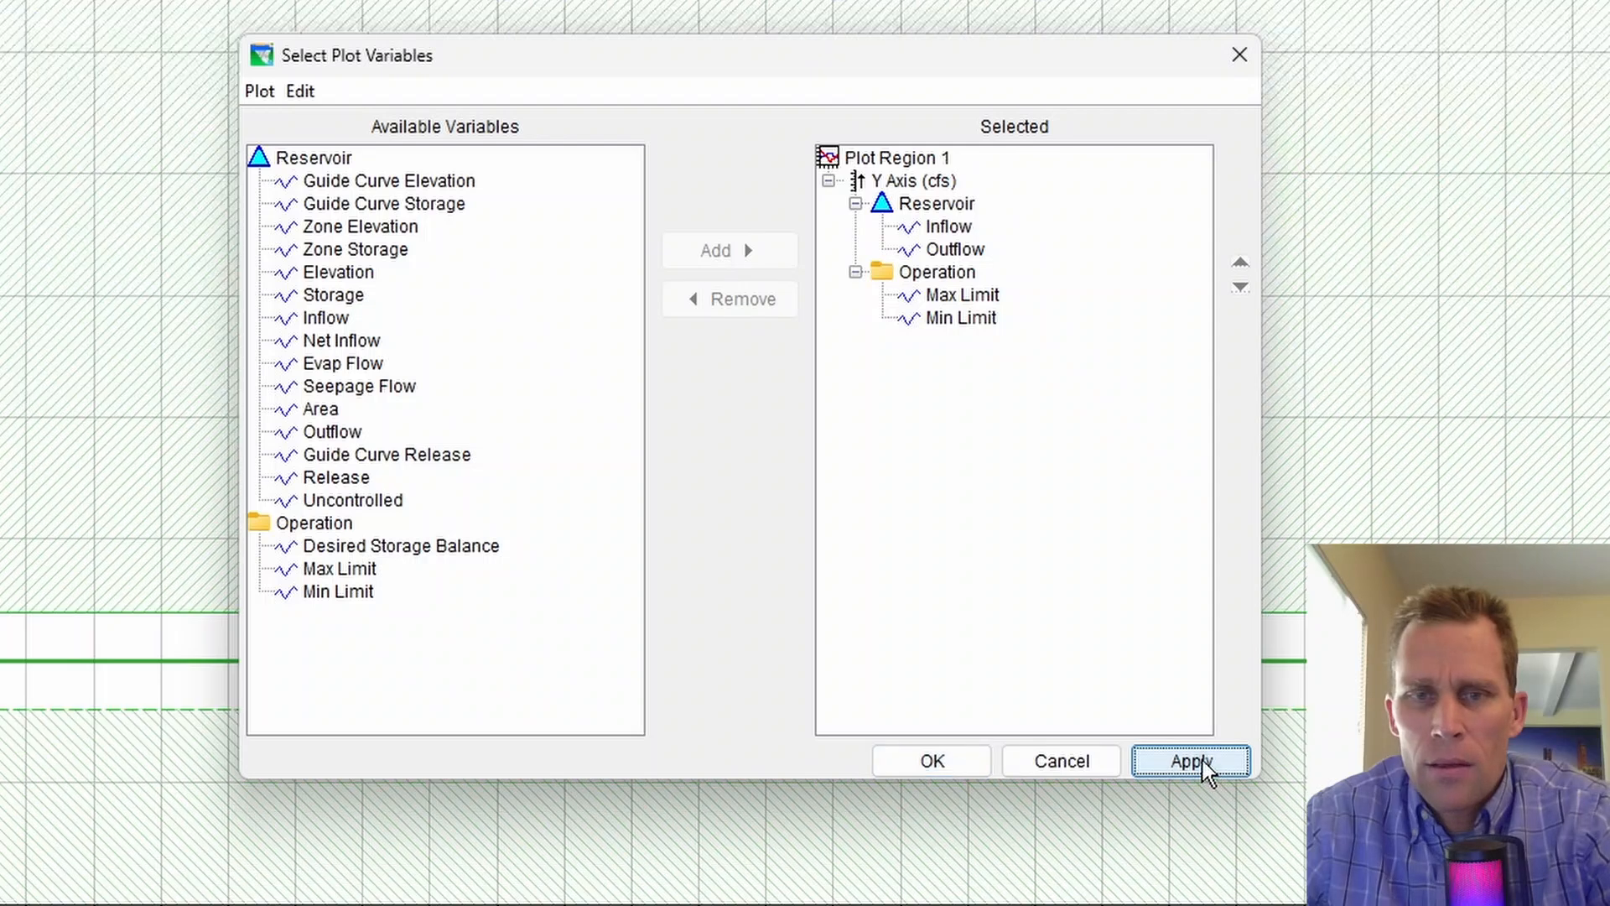
click(931, 759)
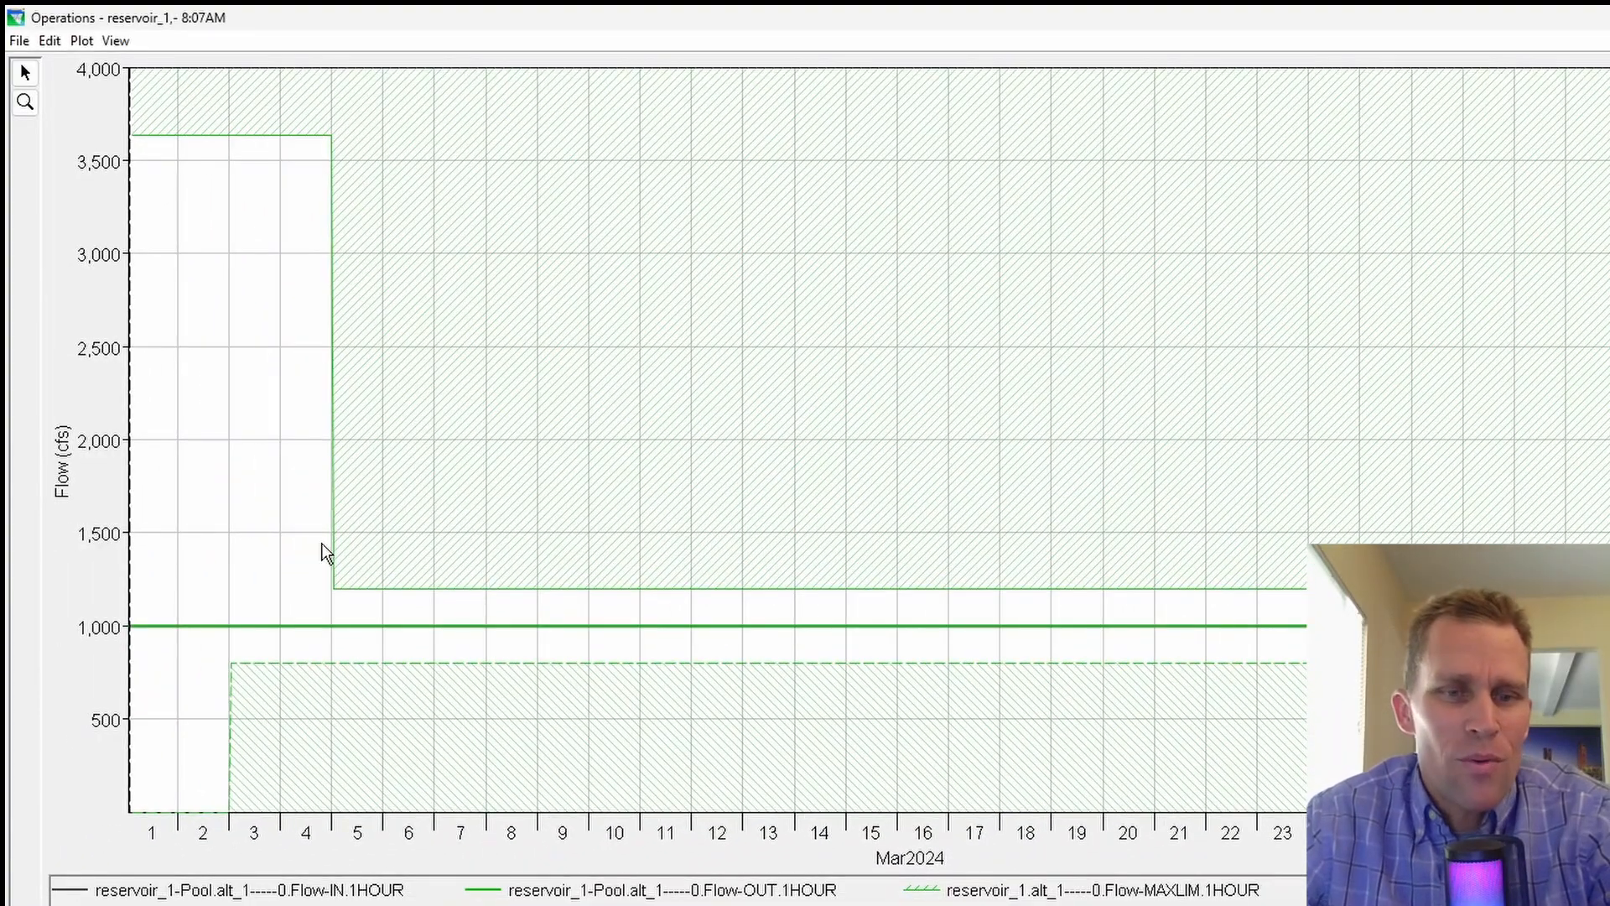
Step: Zoom the flow plot to the first days of March 2024 and examine the minimum limit, maximum limit and outflow curves
click(25, 102)
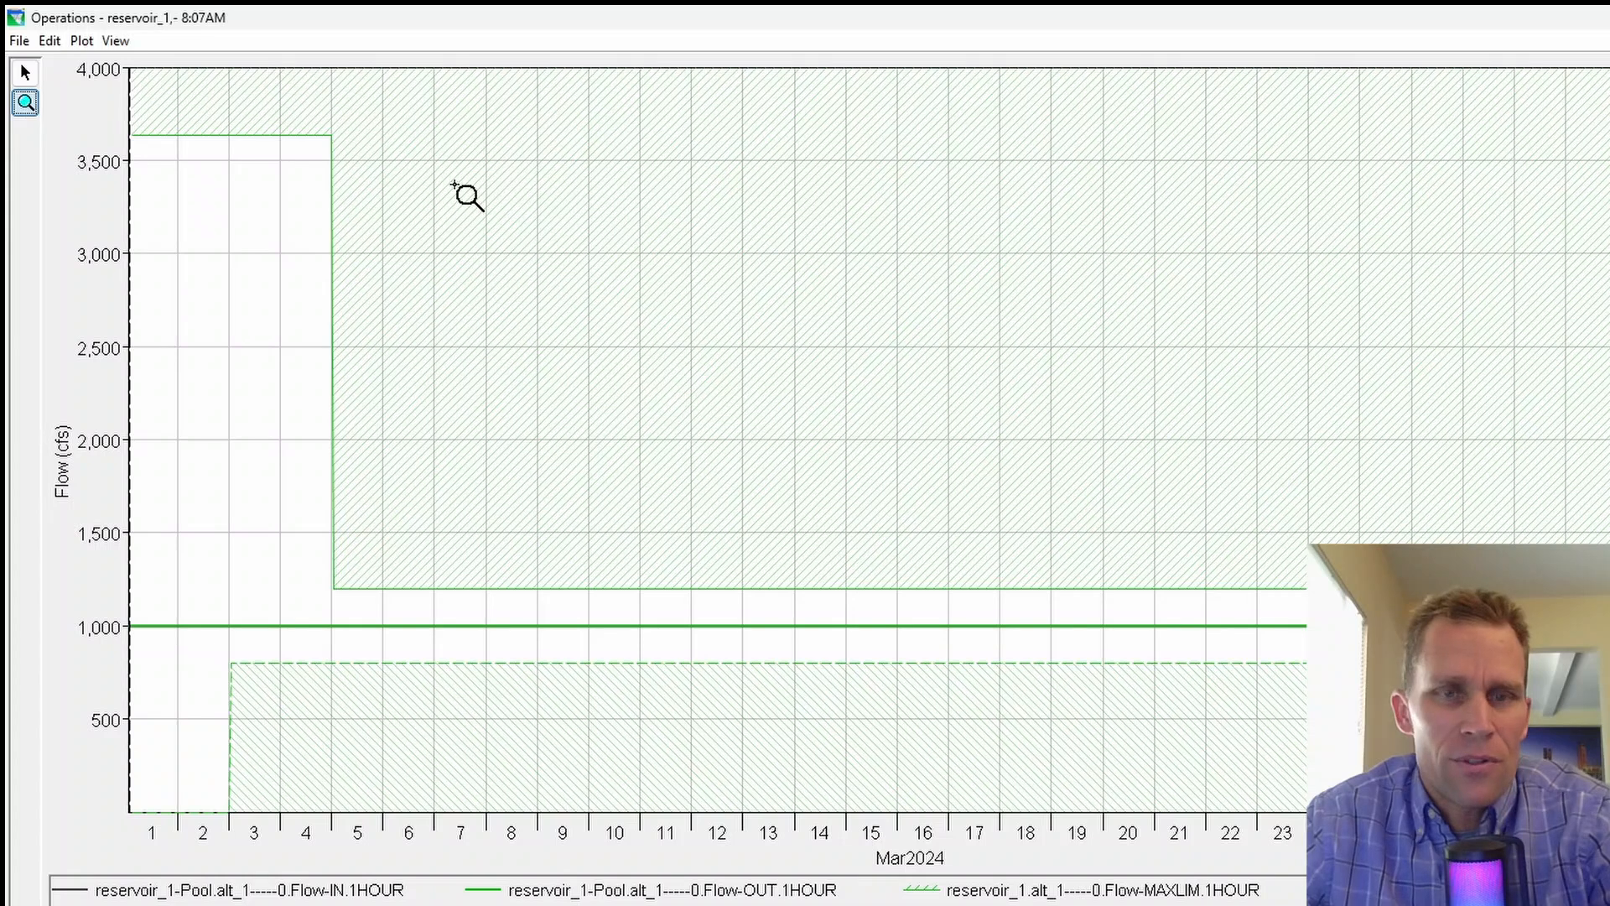
drag(550, 80, 99, 788)
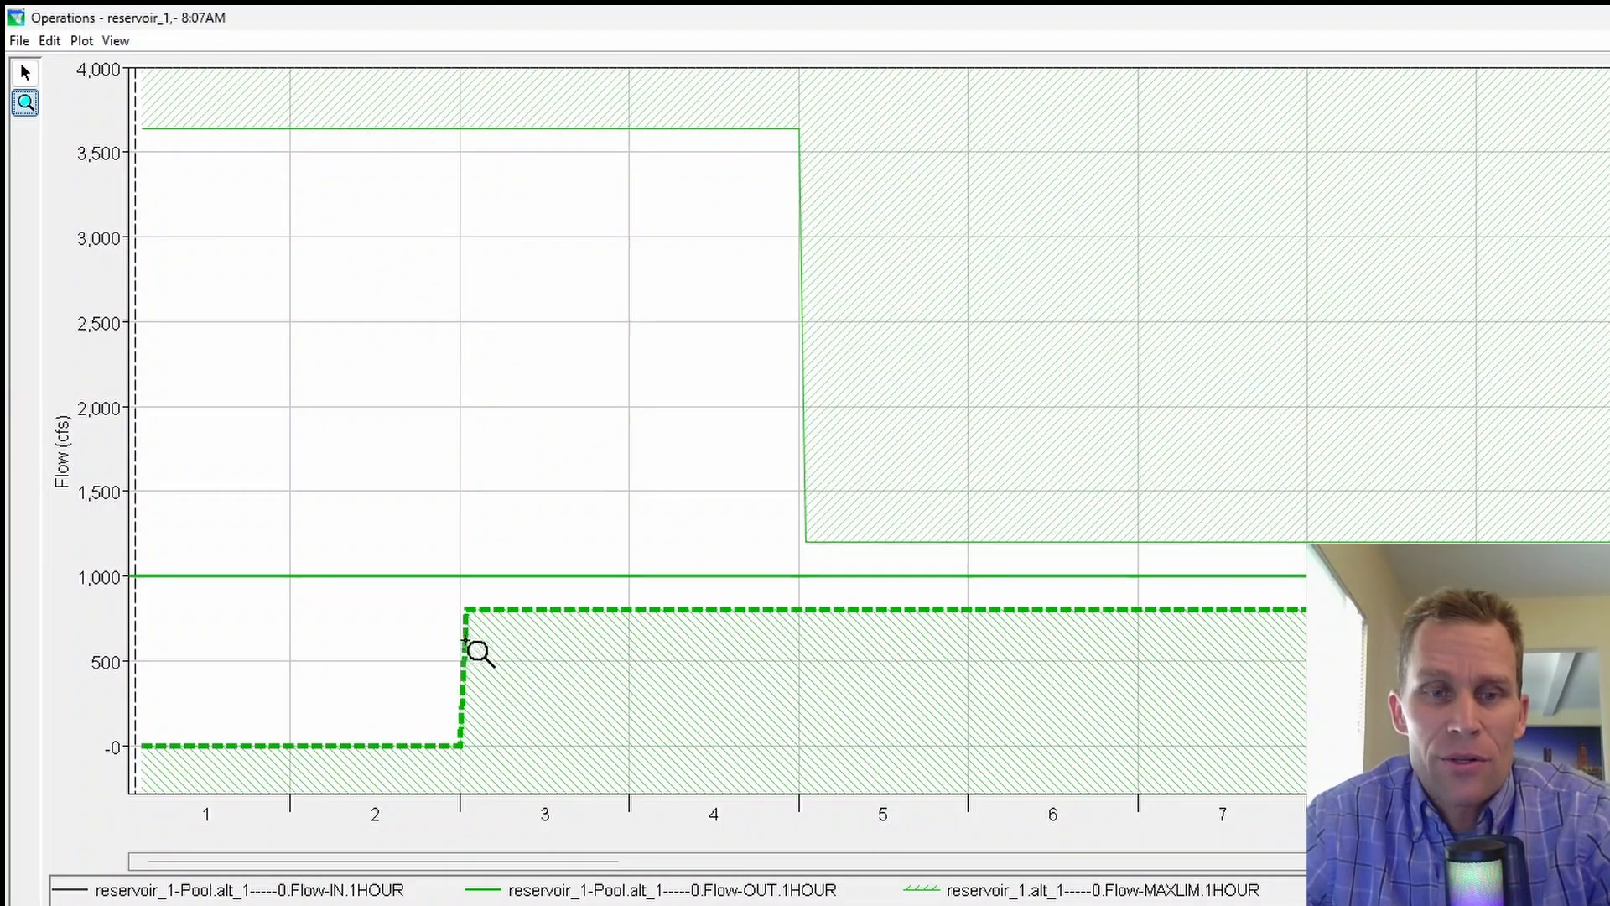
mouse_move(479, 624)
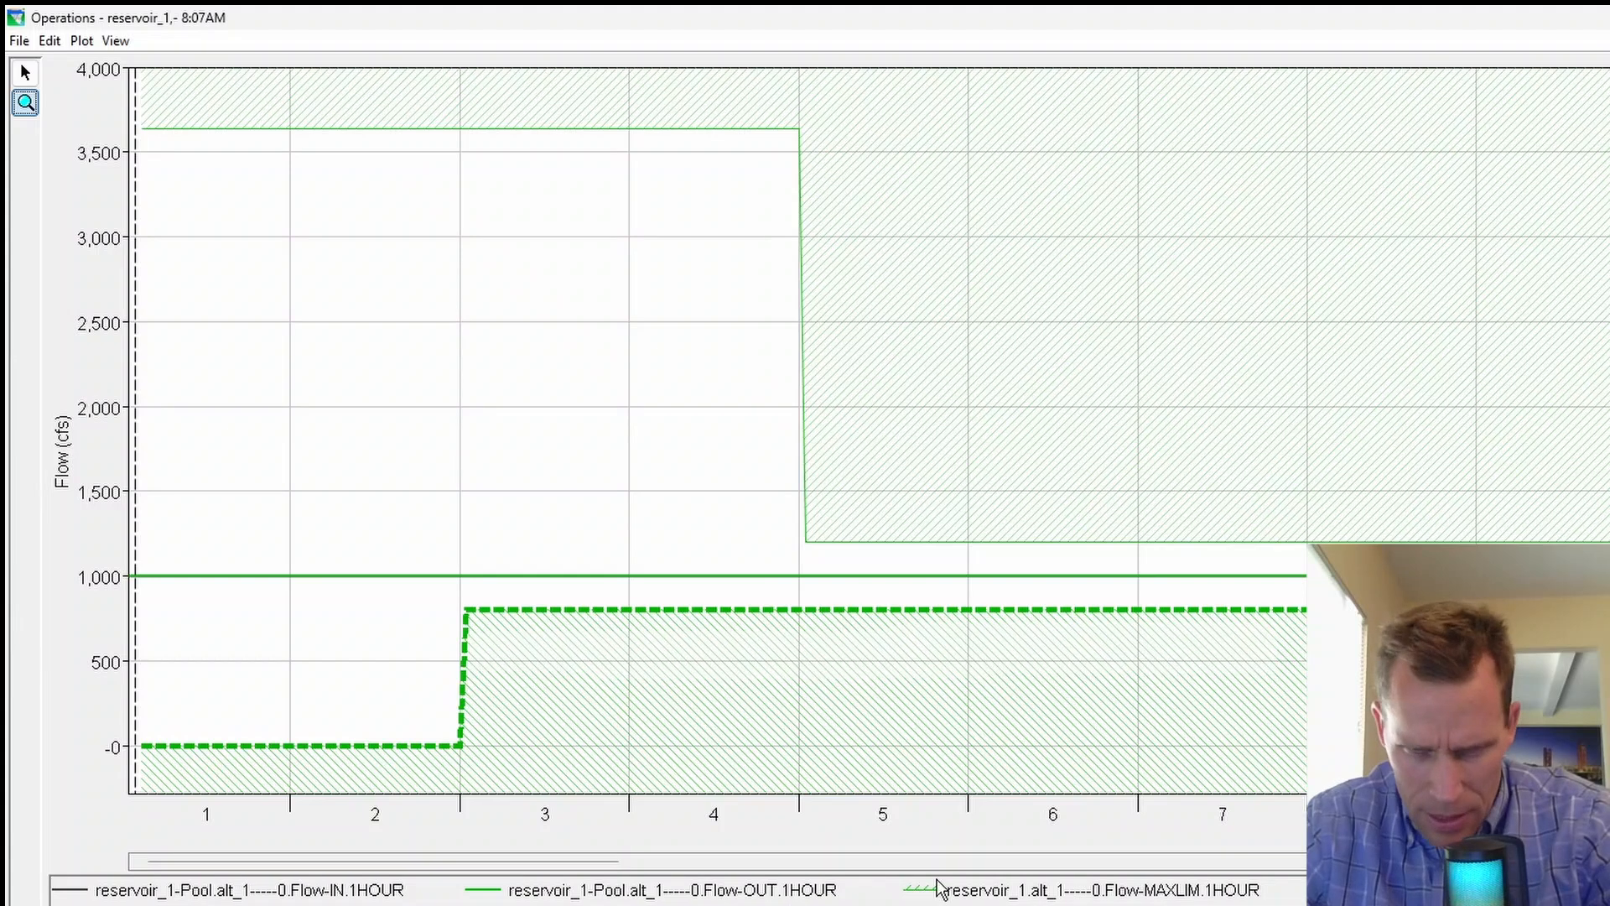
click(1097, 891)
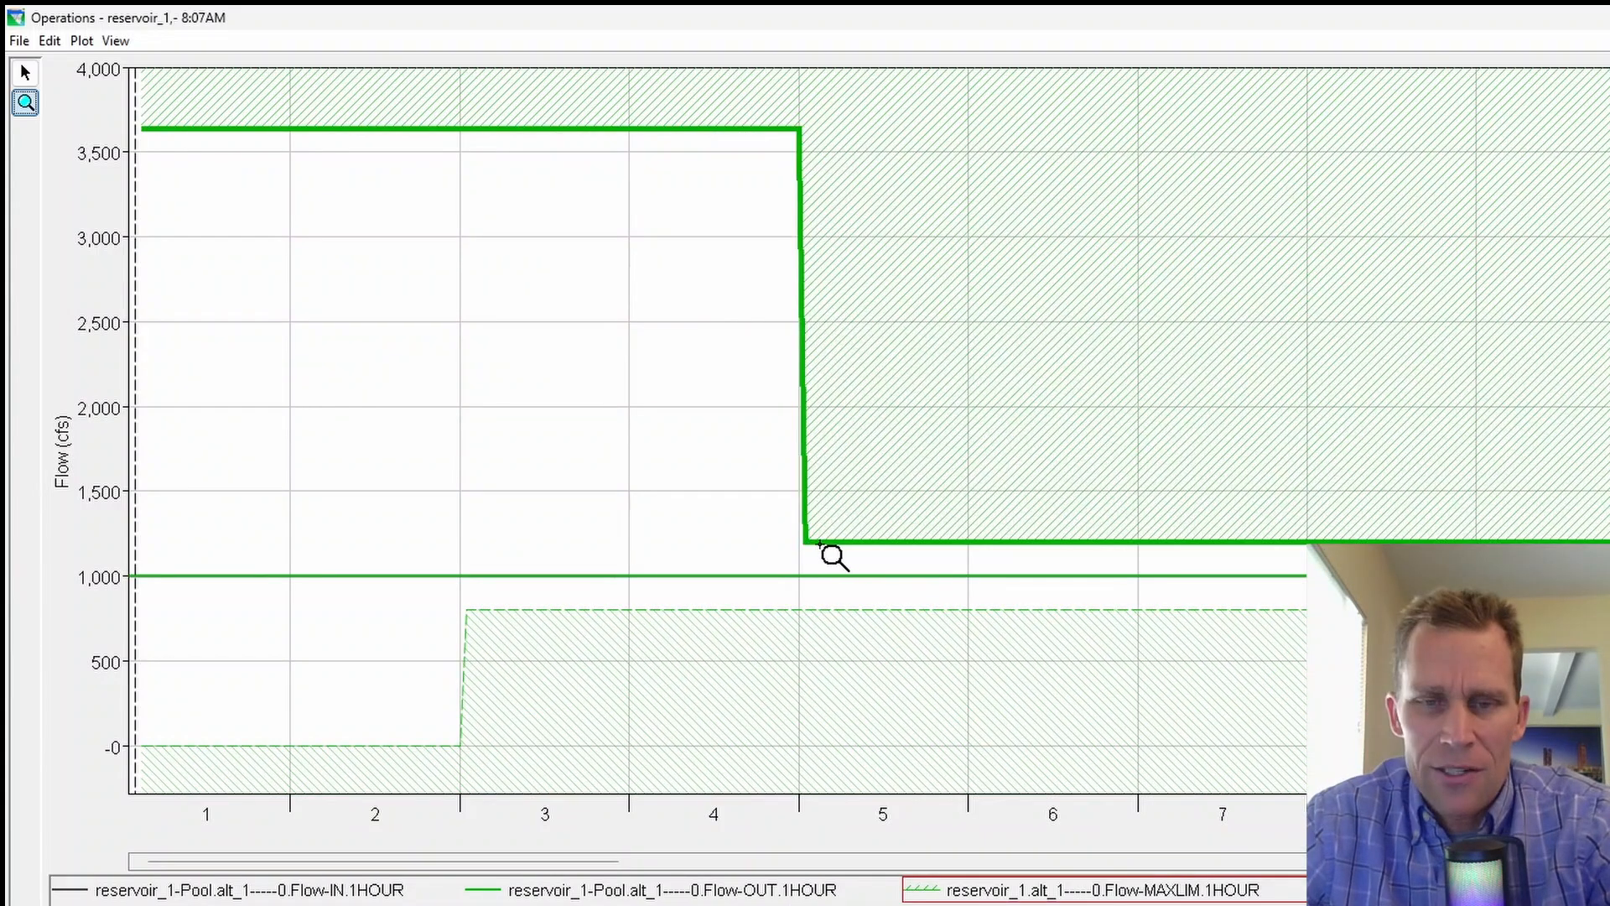
mouse_move(197, 141)
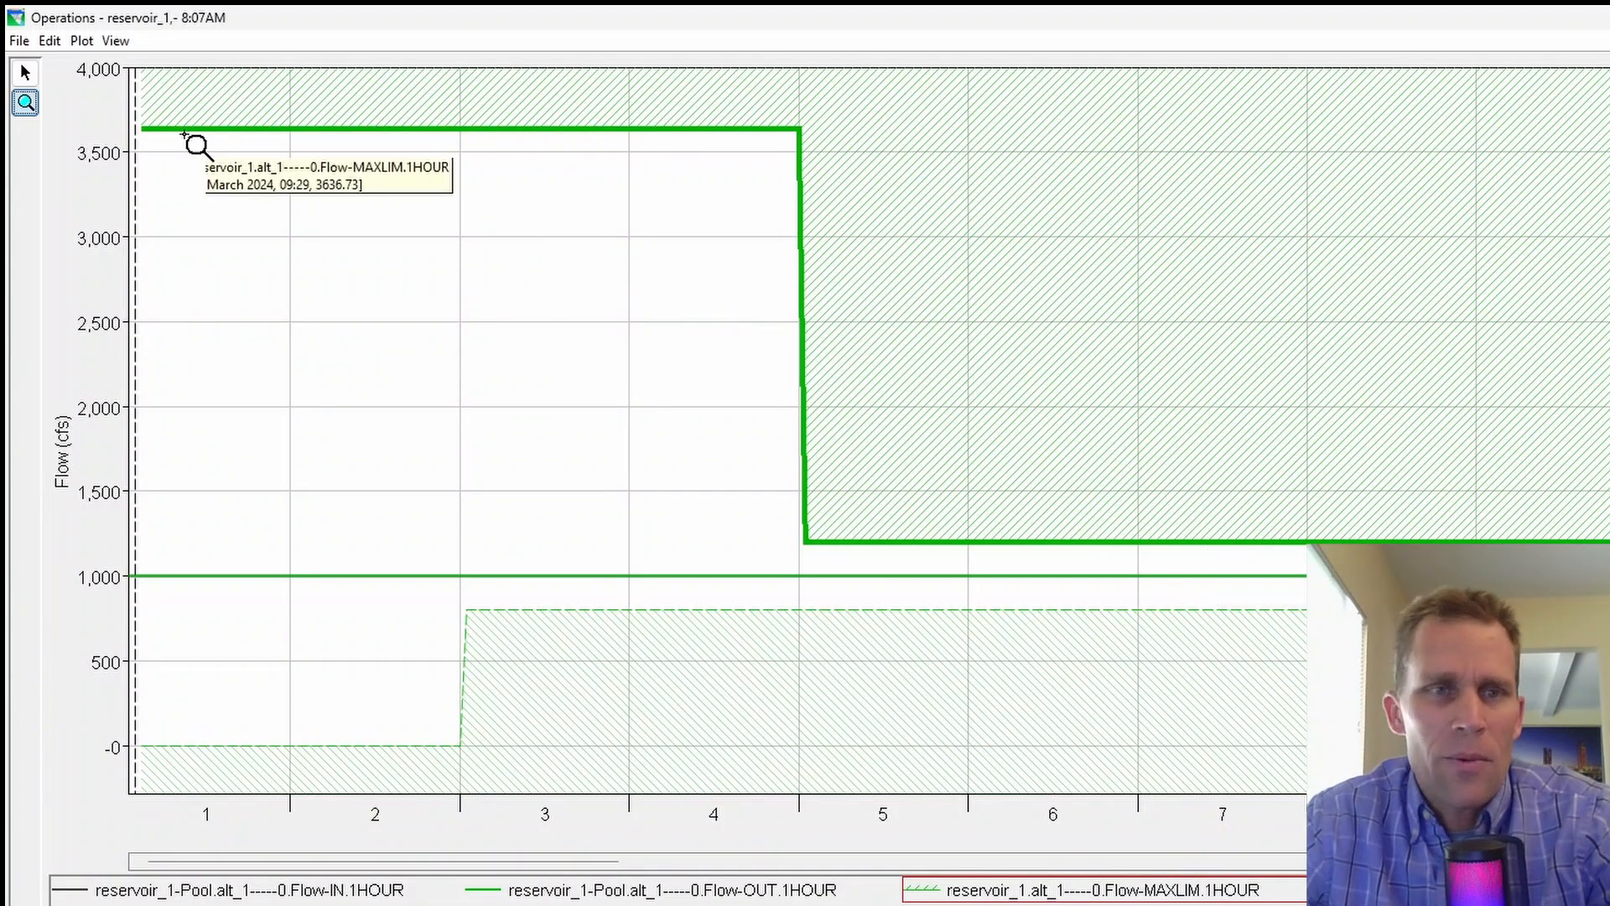
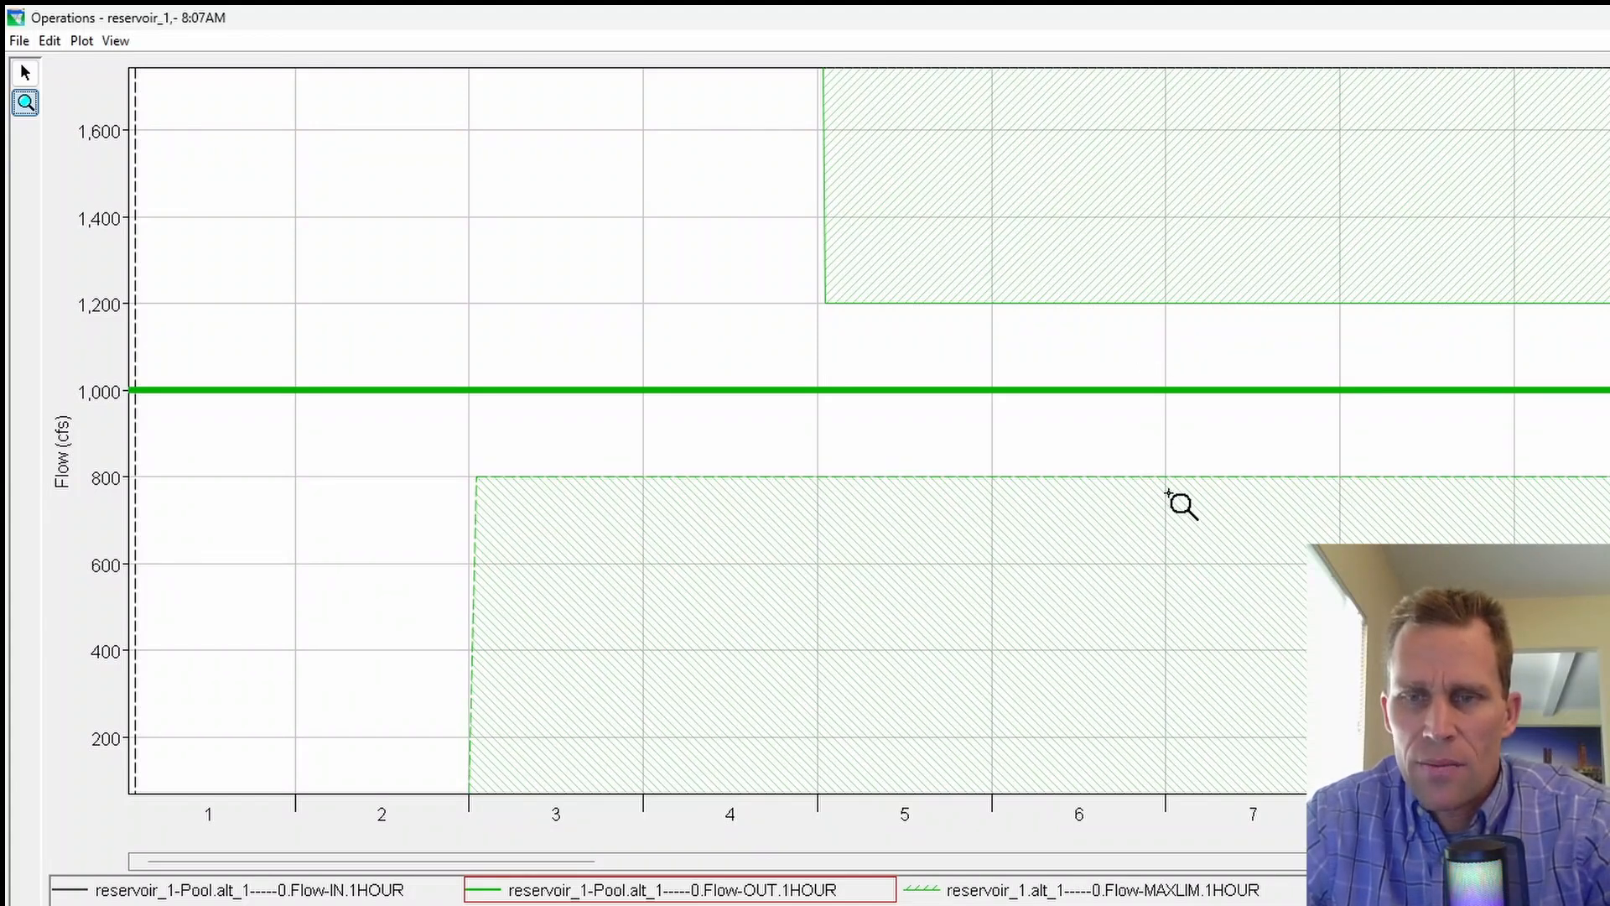
mouse_move(1172, 484)
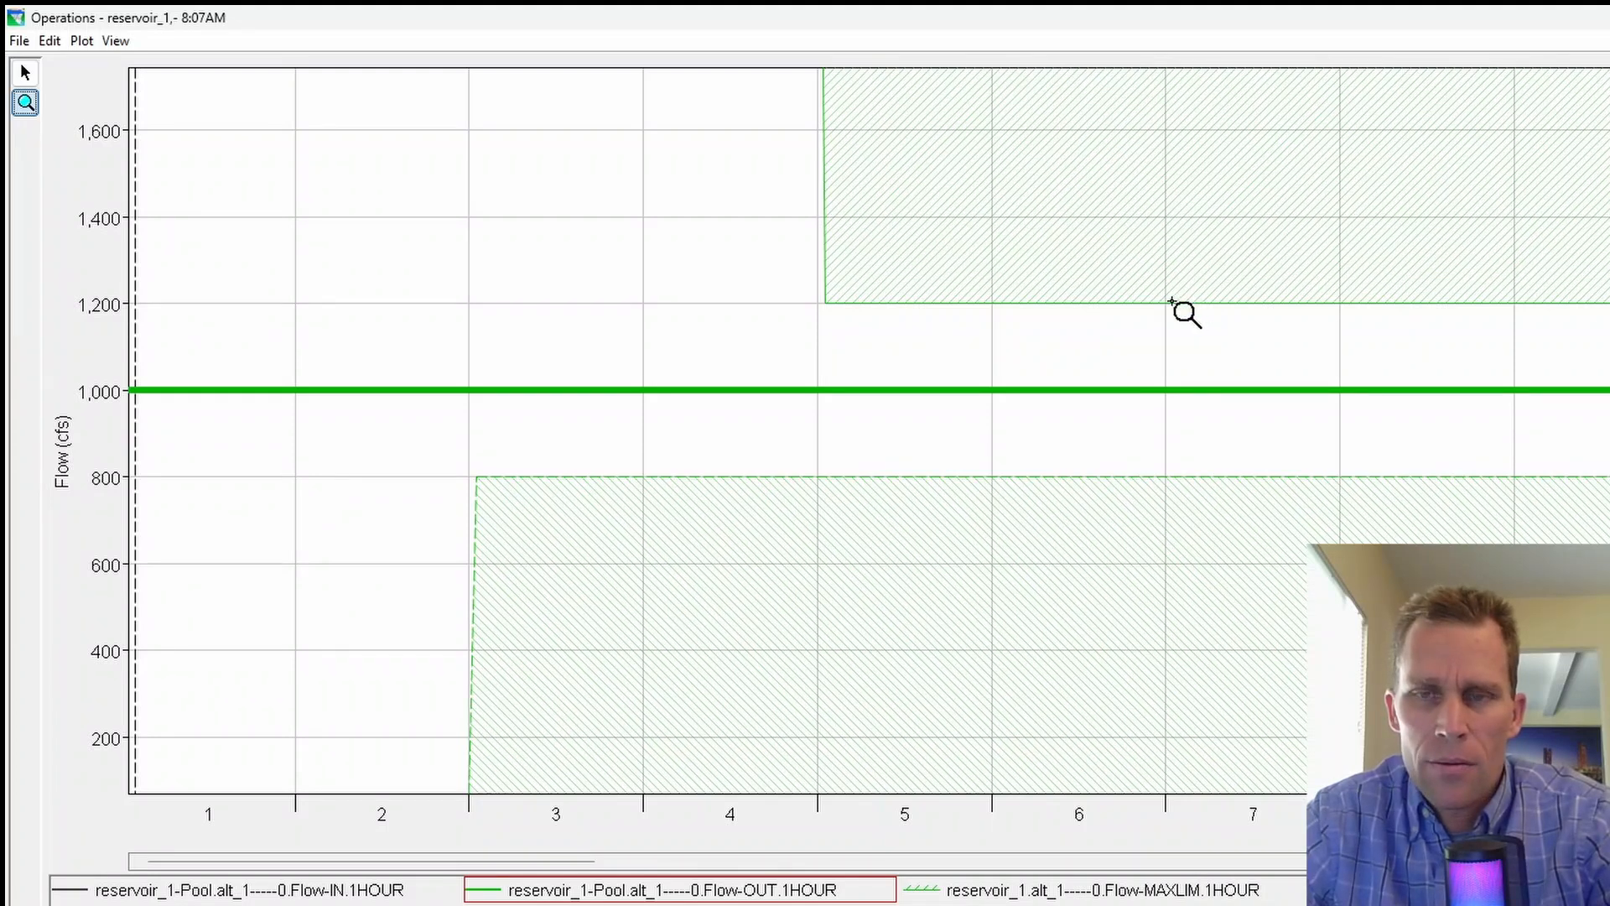
mouse_move(1167, 304)
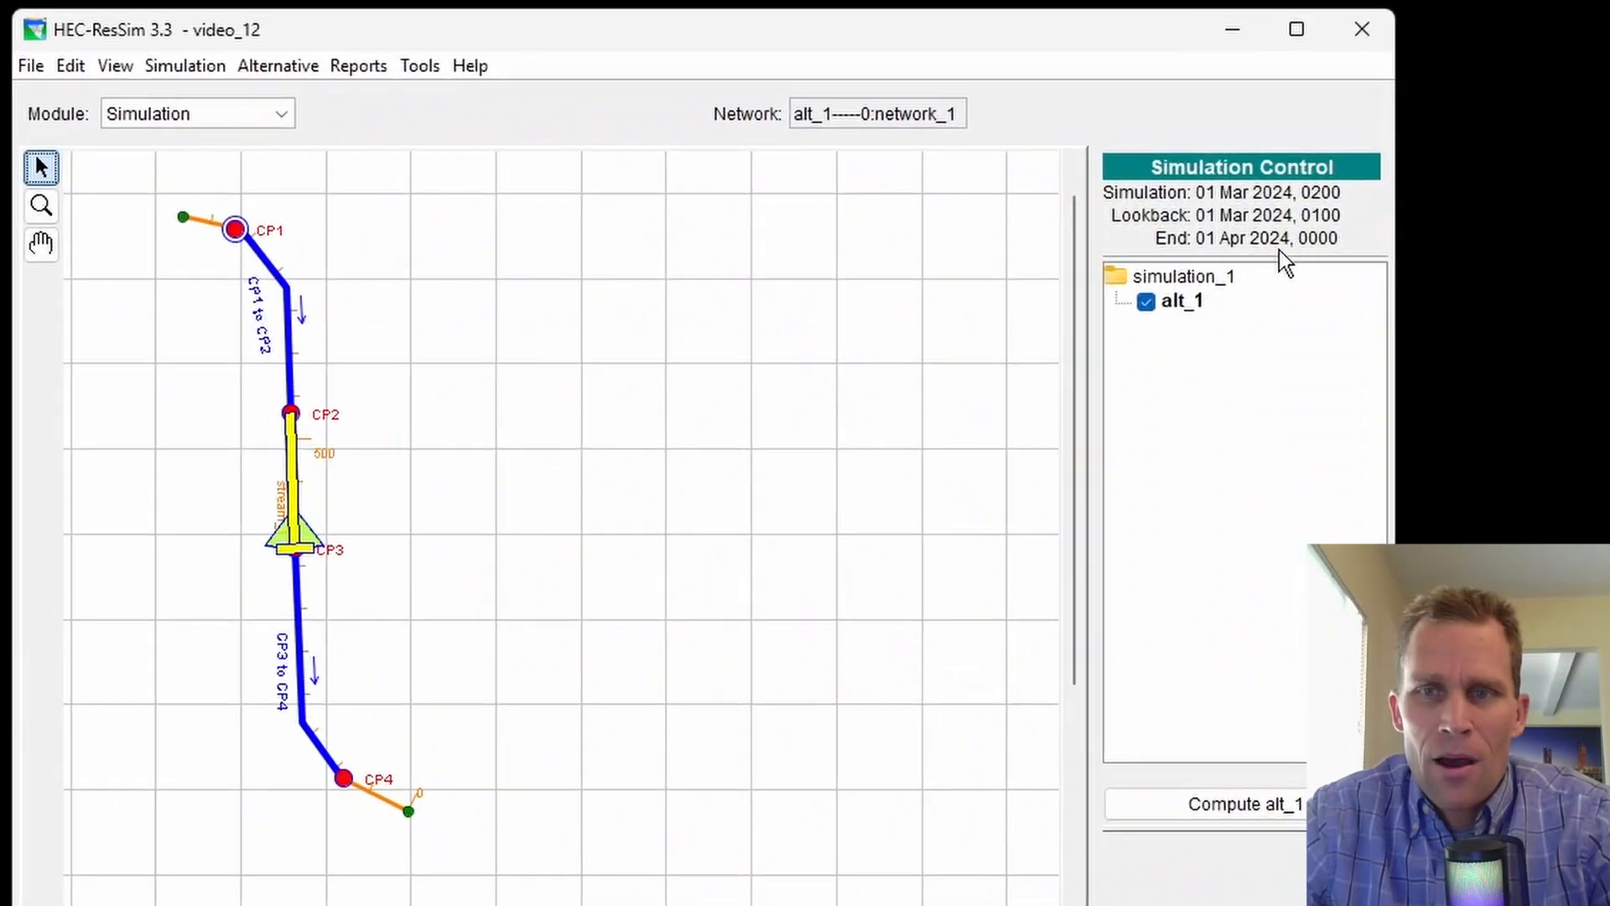
Step: Open the alt_1 run for editing and display reservoir_1's operating zones and rules with their full names readable
right_click(1169, 301)
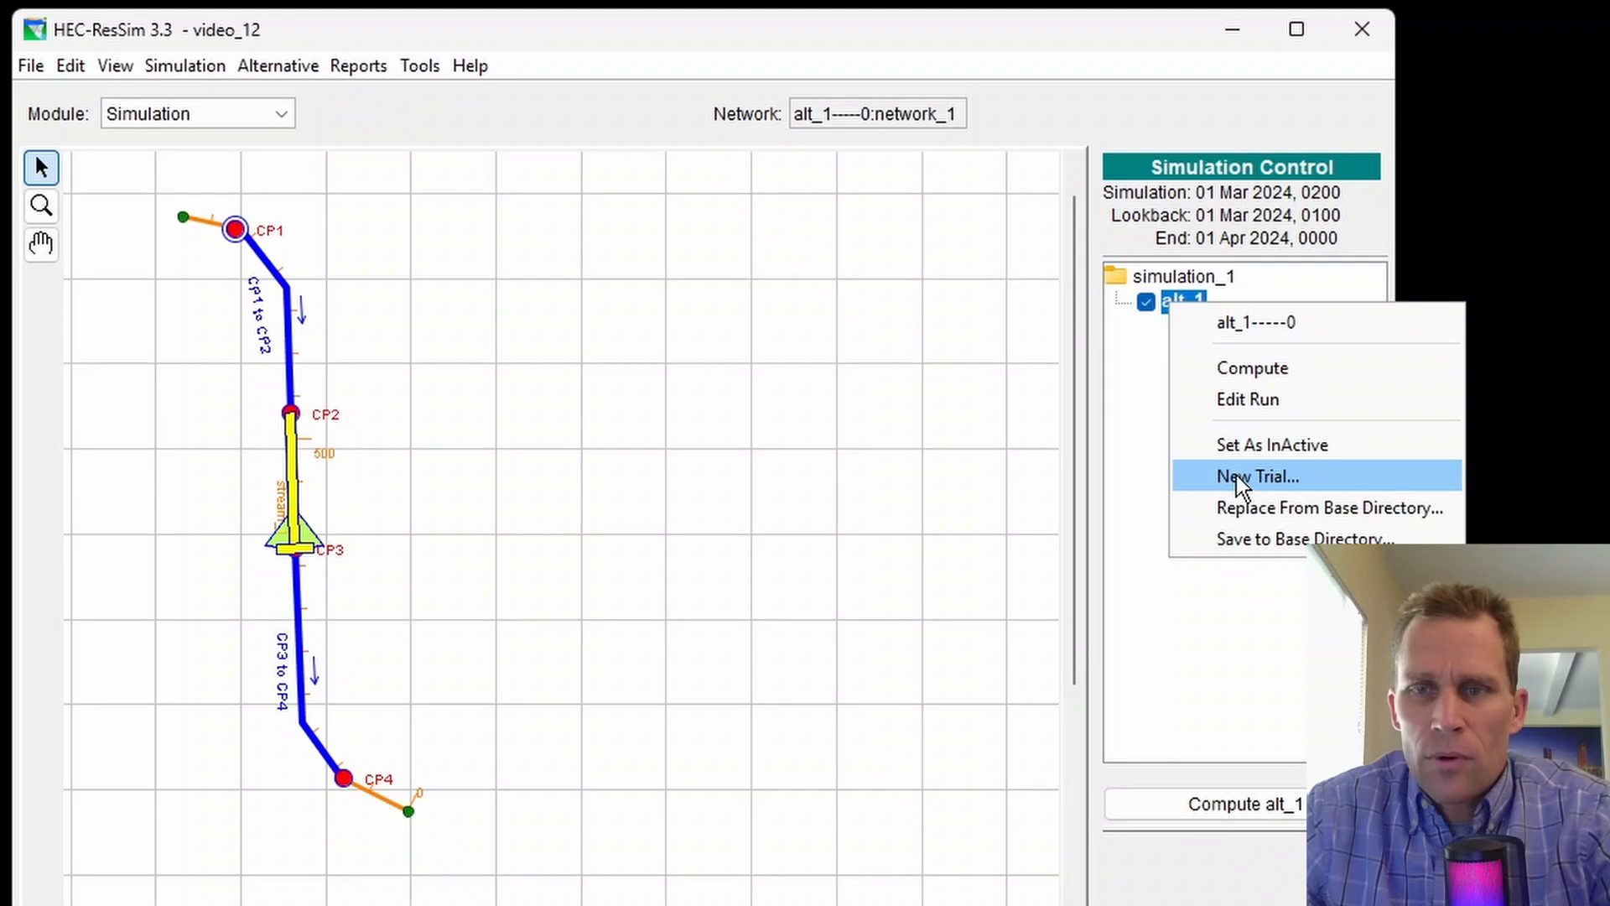
click(1238, 391)
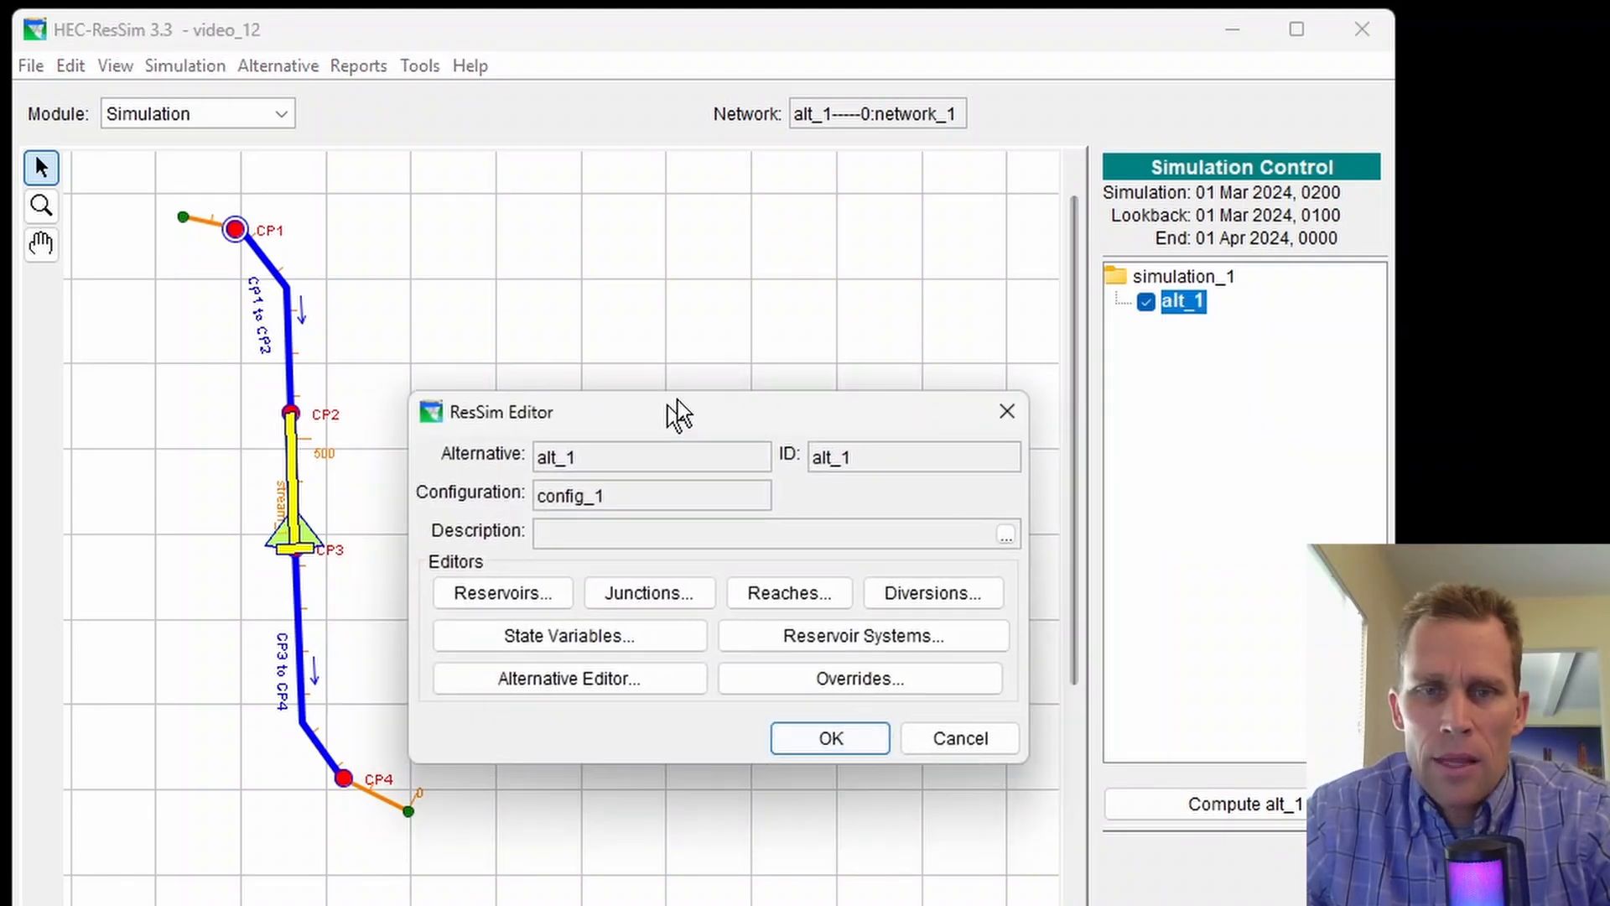
drag(671, 411, 755, 332)
click(599, 514)
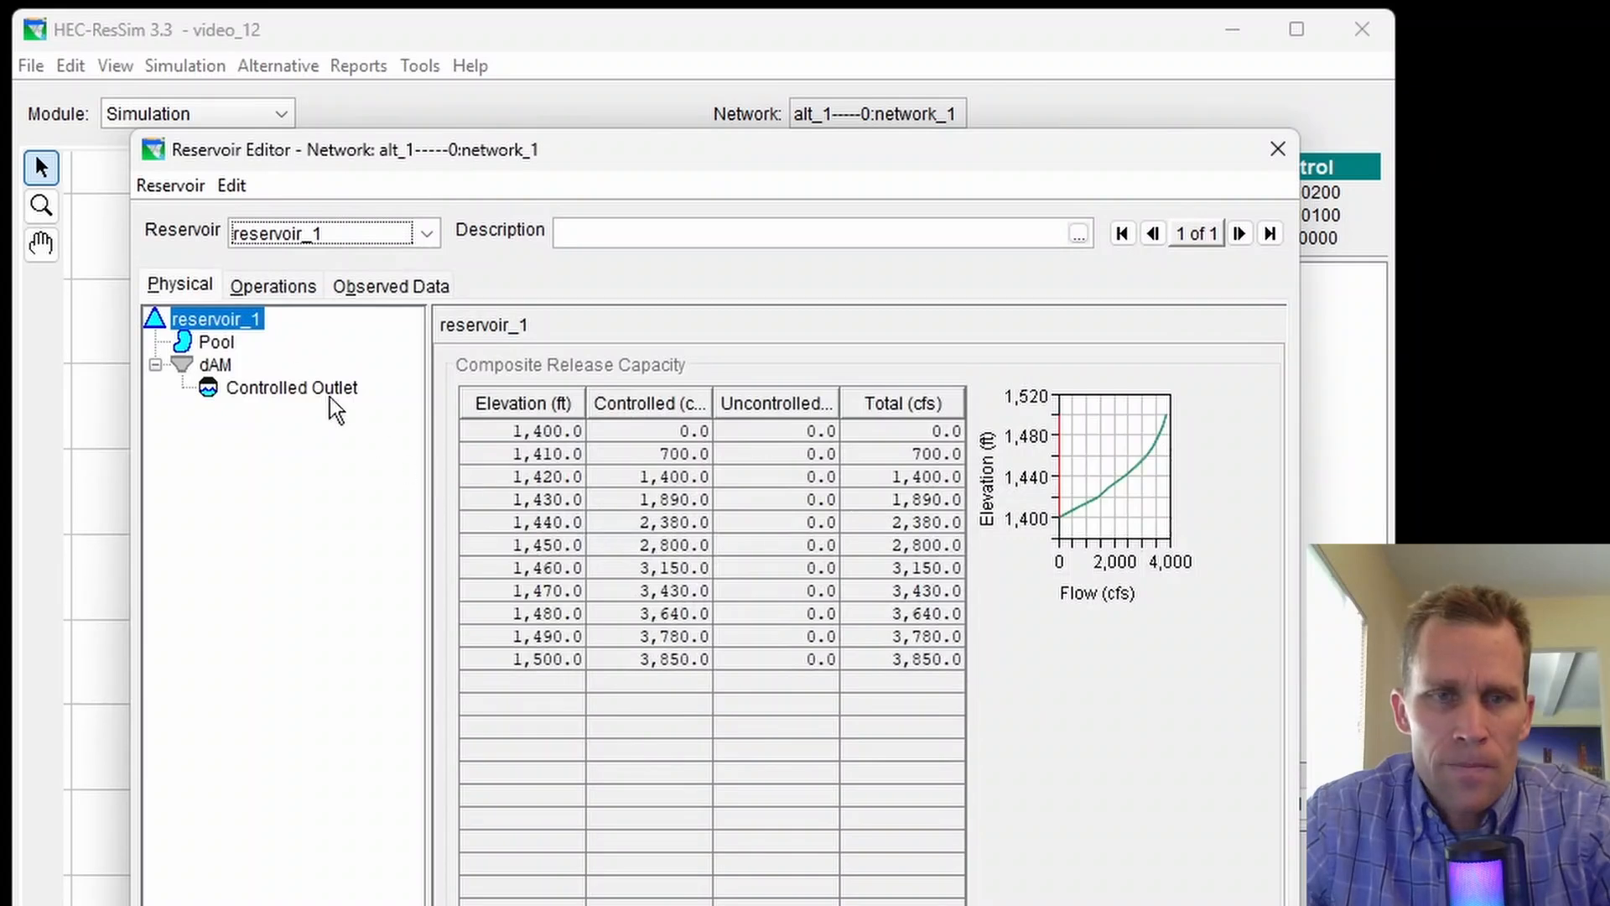
click(275, 291)
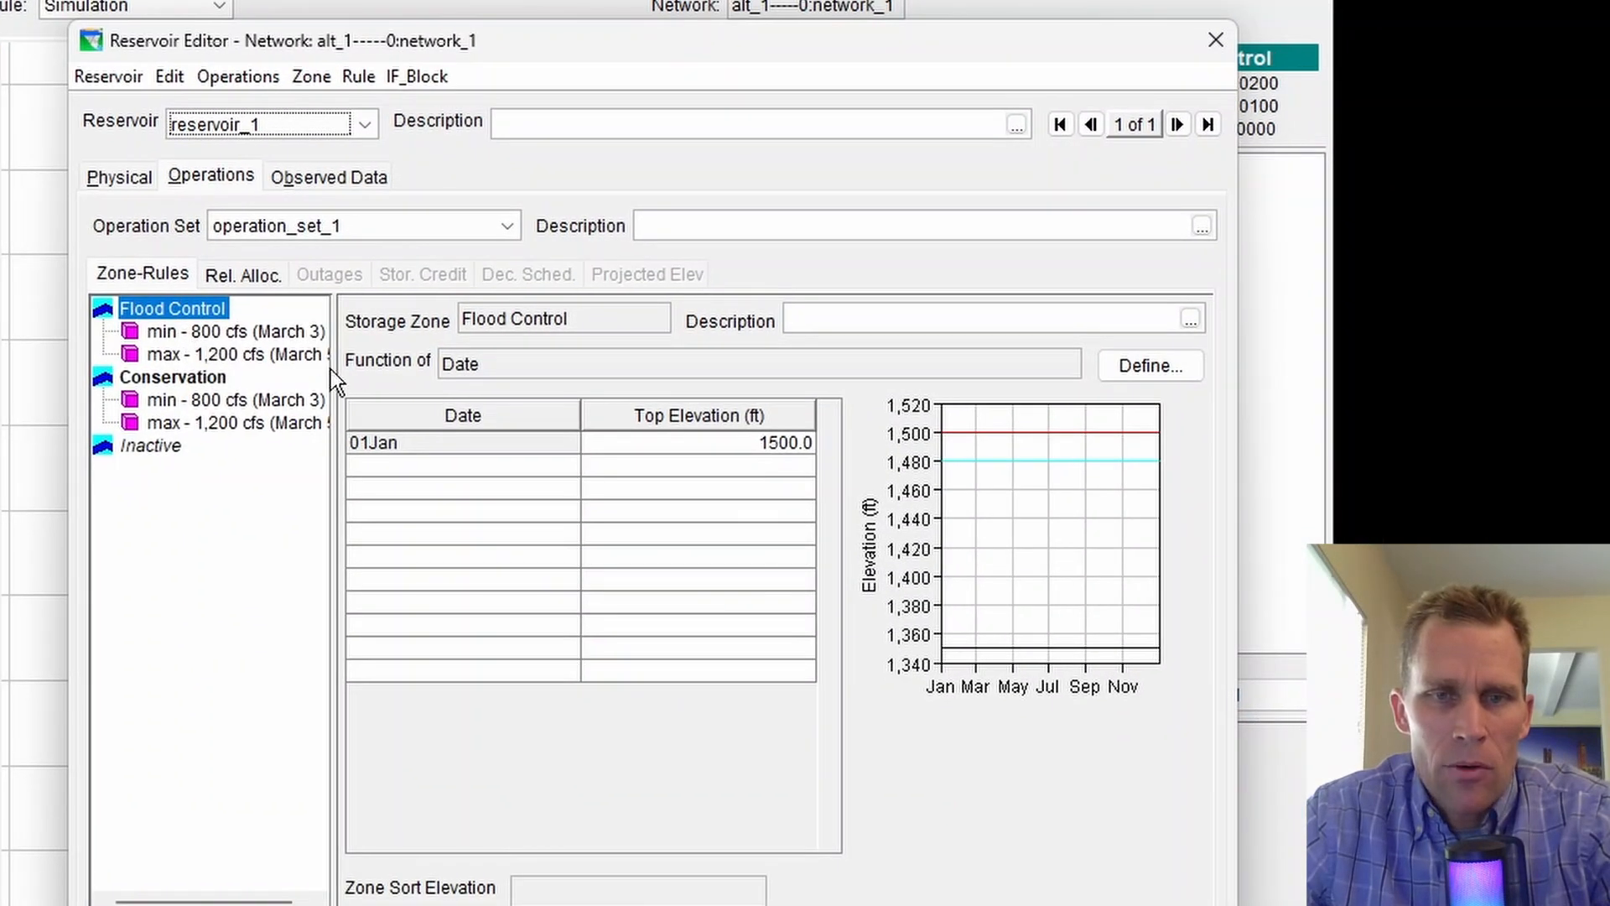
drag(331, 370, 388, 381)
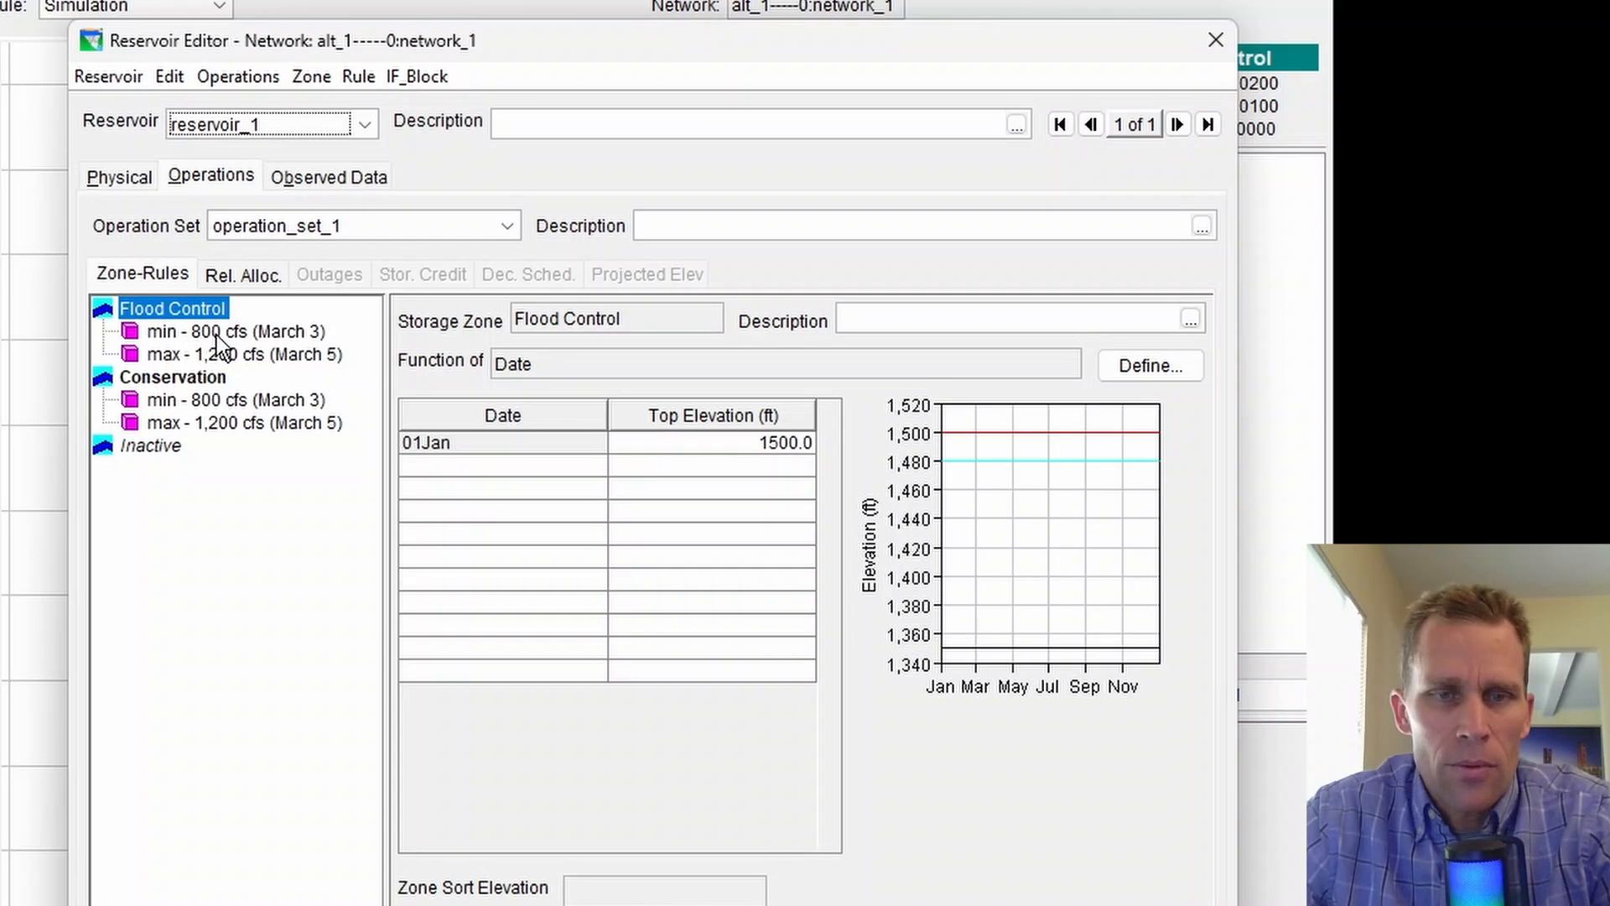
Step: Add a Release Function rule named "min - 1,400 cfs (March 7)" to the Flood Control zone, operating reservoir_1-Controlled Outlet
right_click(190, 312)
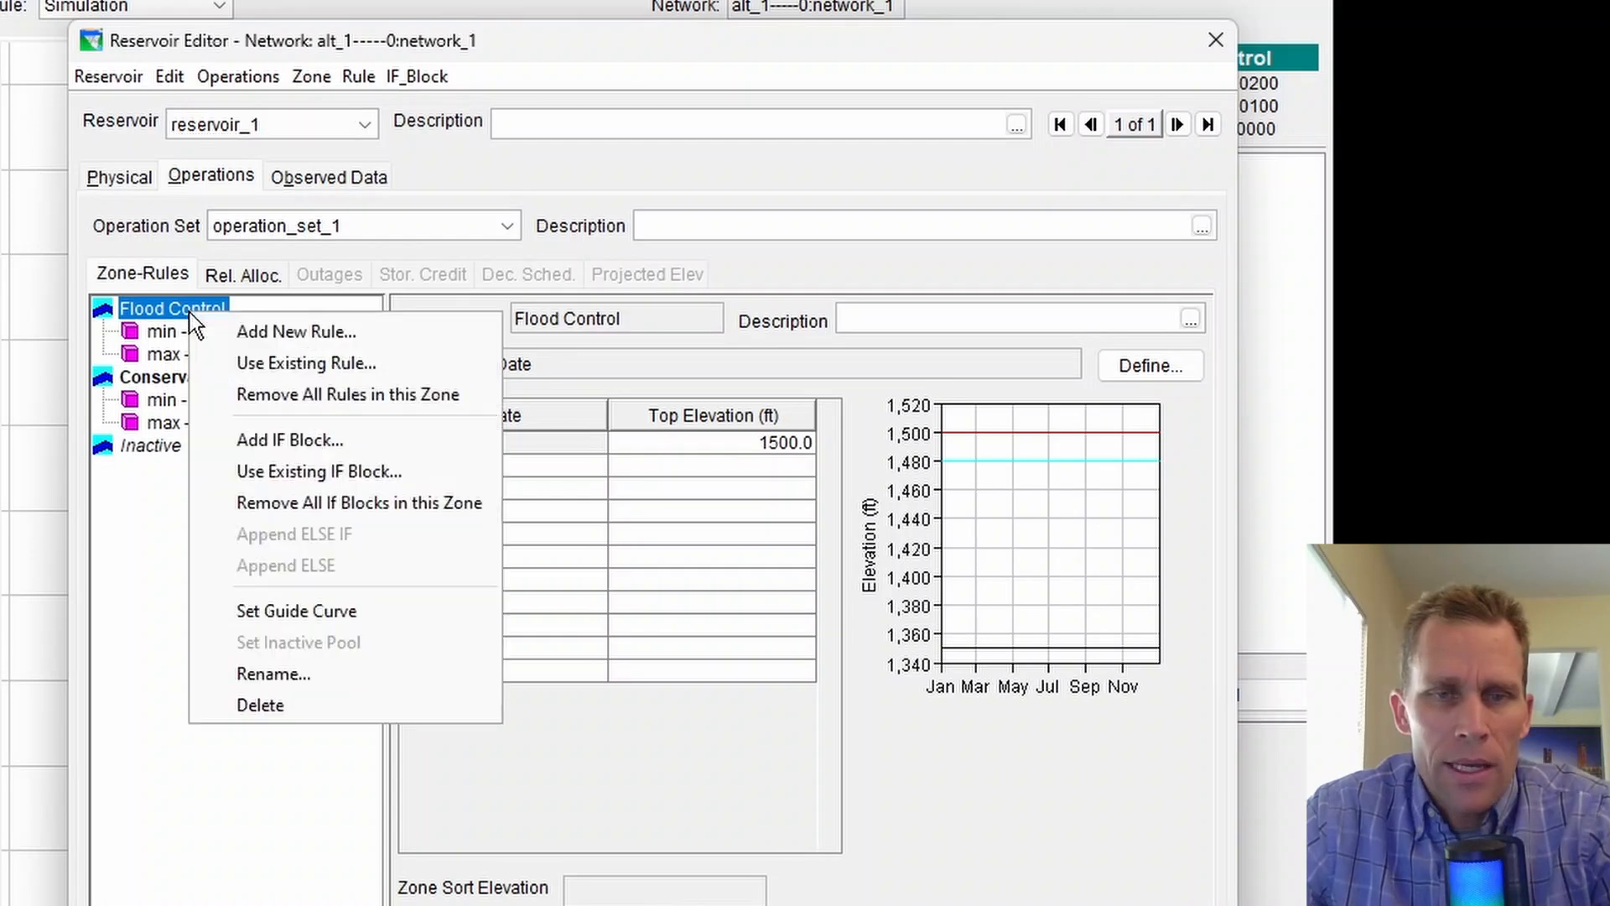
click(265, 341)
click(622, 447)
text(min - 1,400 cfs (March 7))
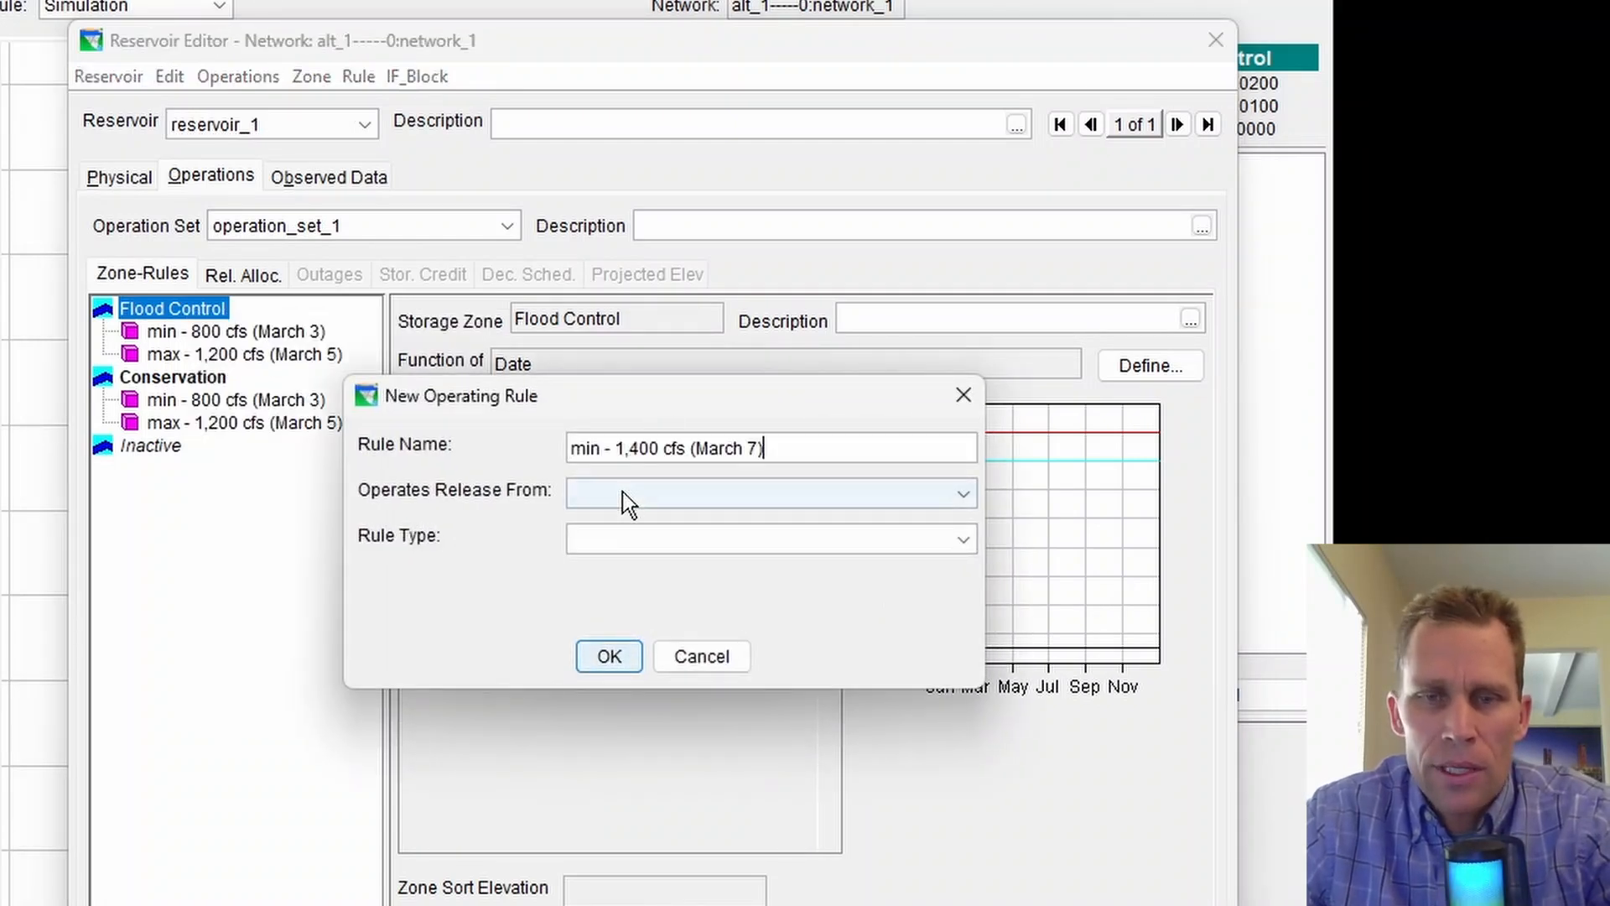
click(632, 494)
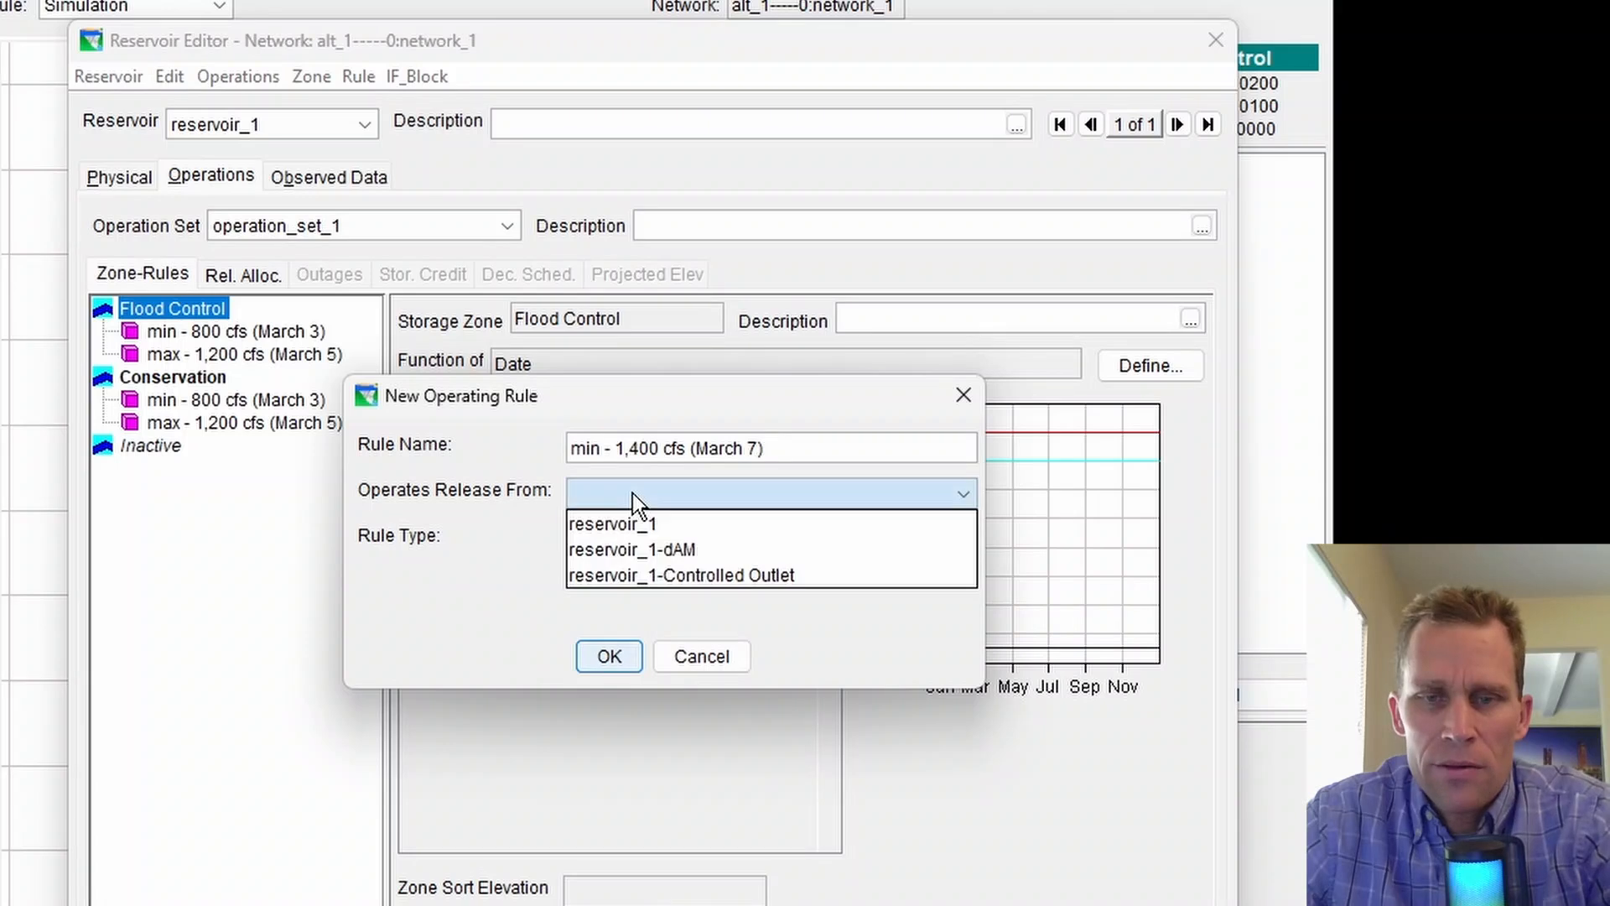
click(653, 574)
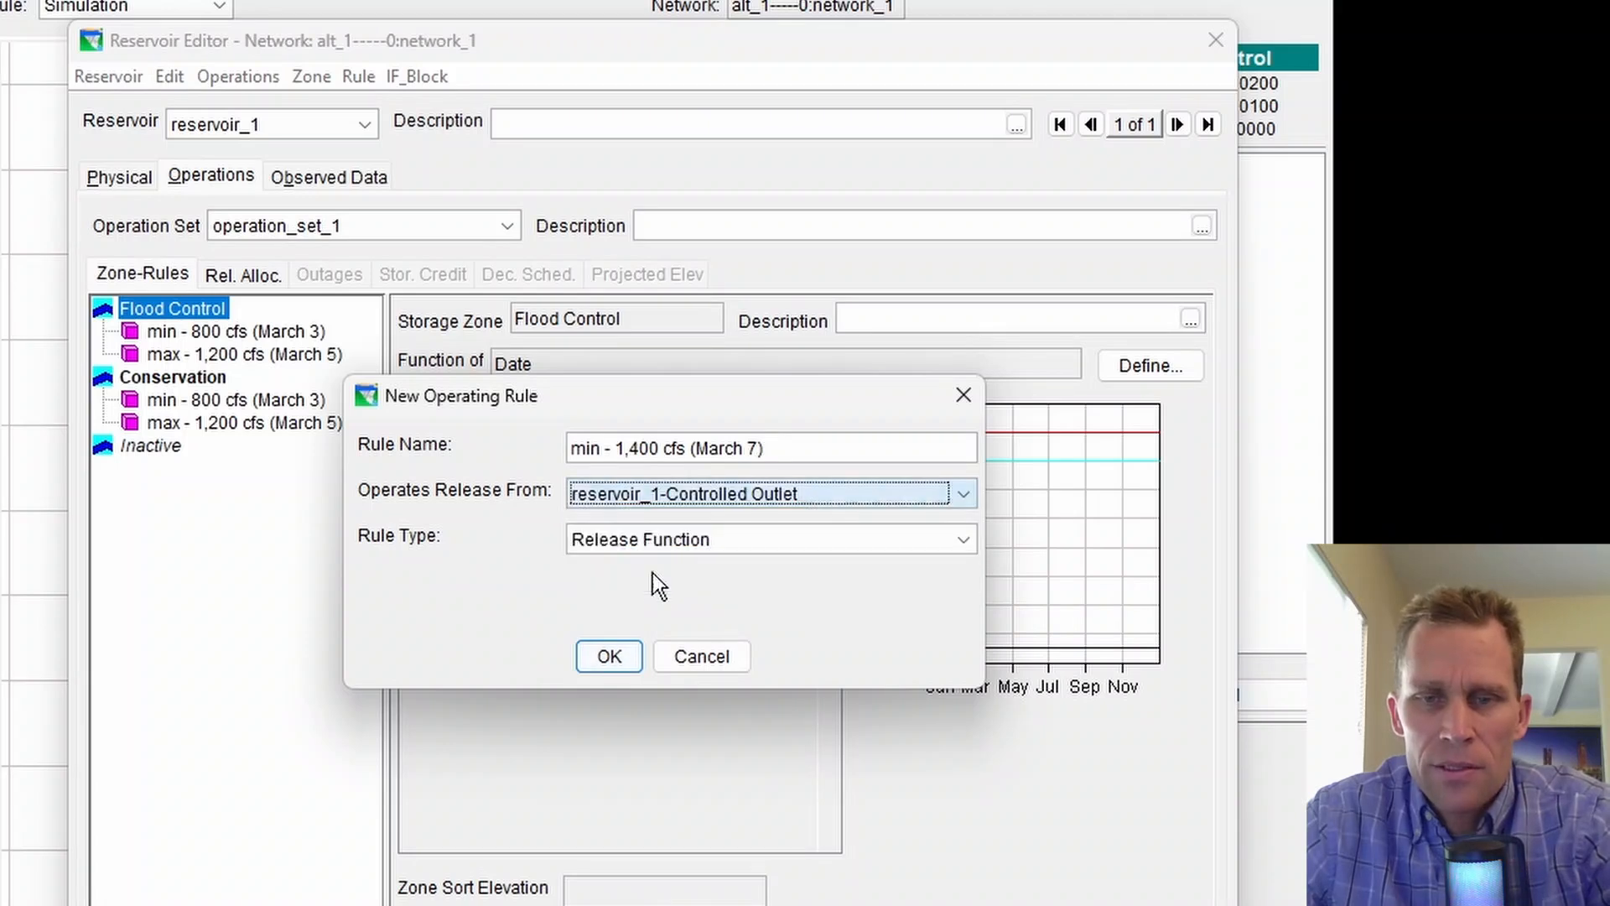
click(619, 655)
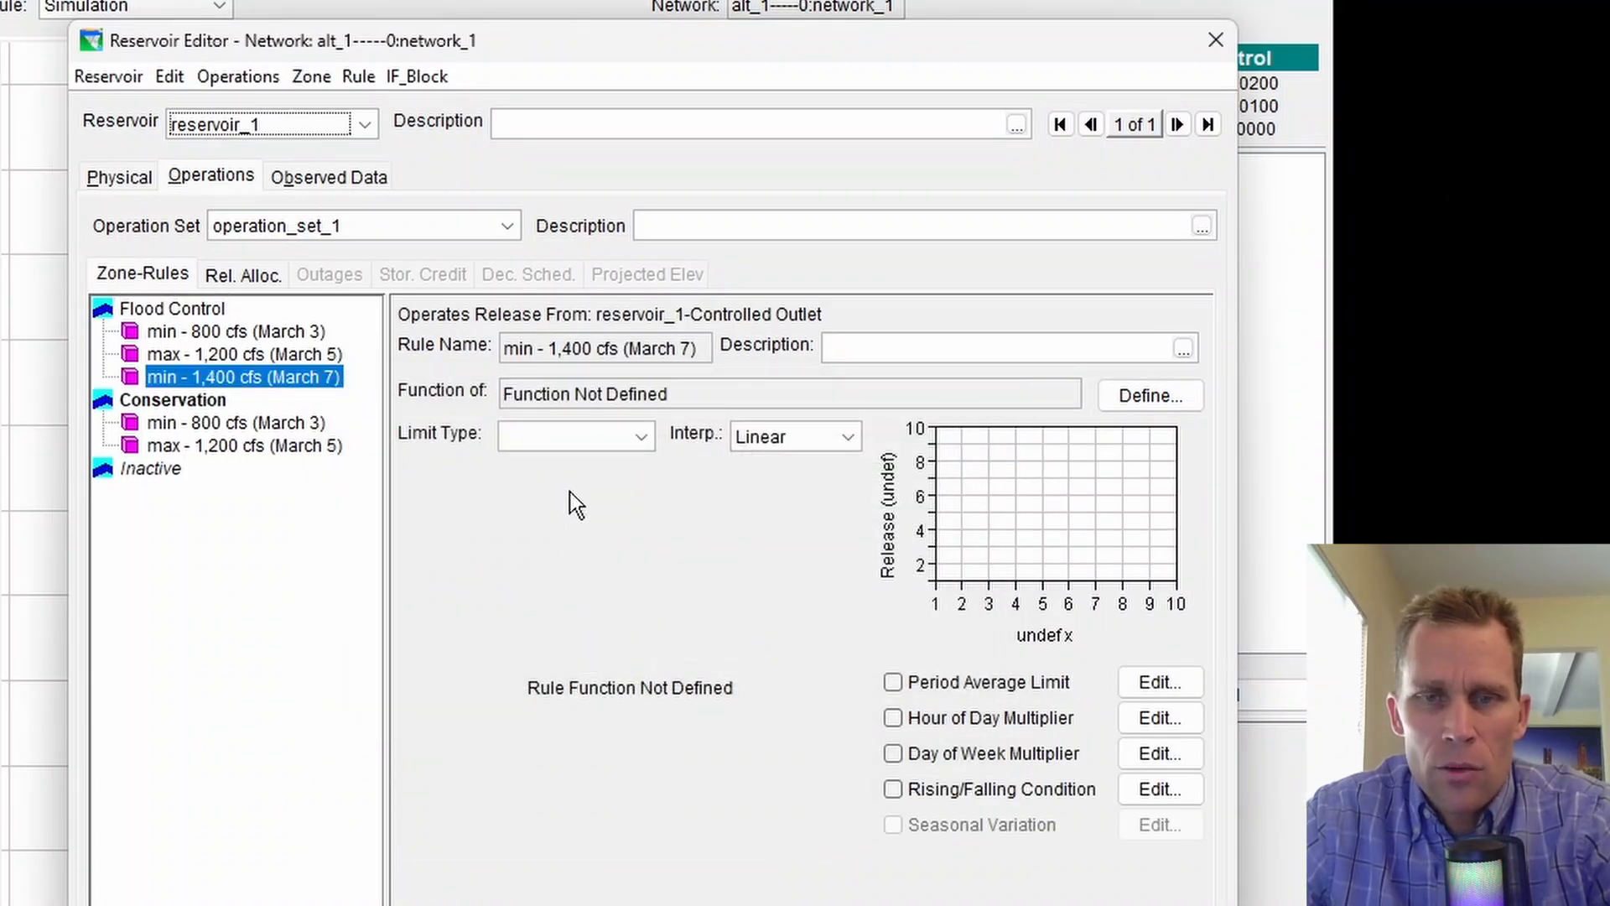
Step: Define the March 7 rule as a date-based Minimum limit with releases of 0 cfs at 01Jan and 1400 cfs at 07Mar, and apply it
click(1129, 394)
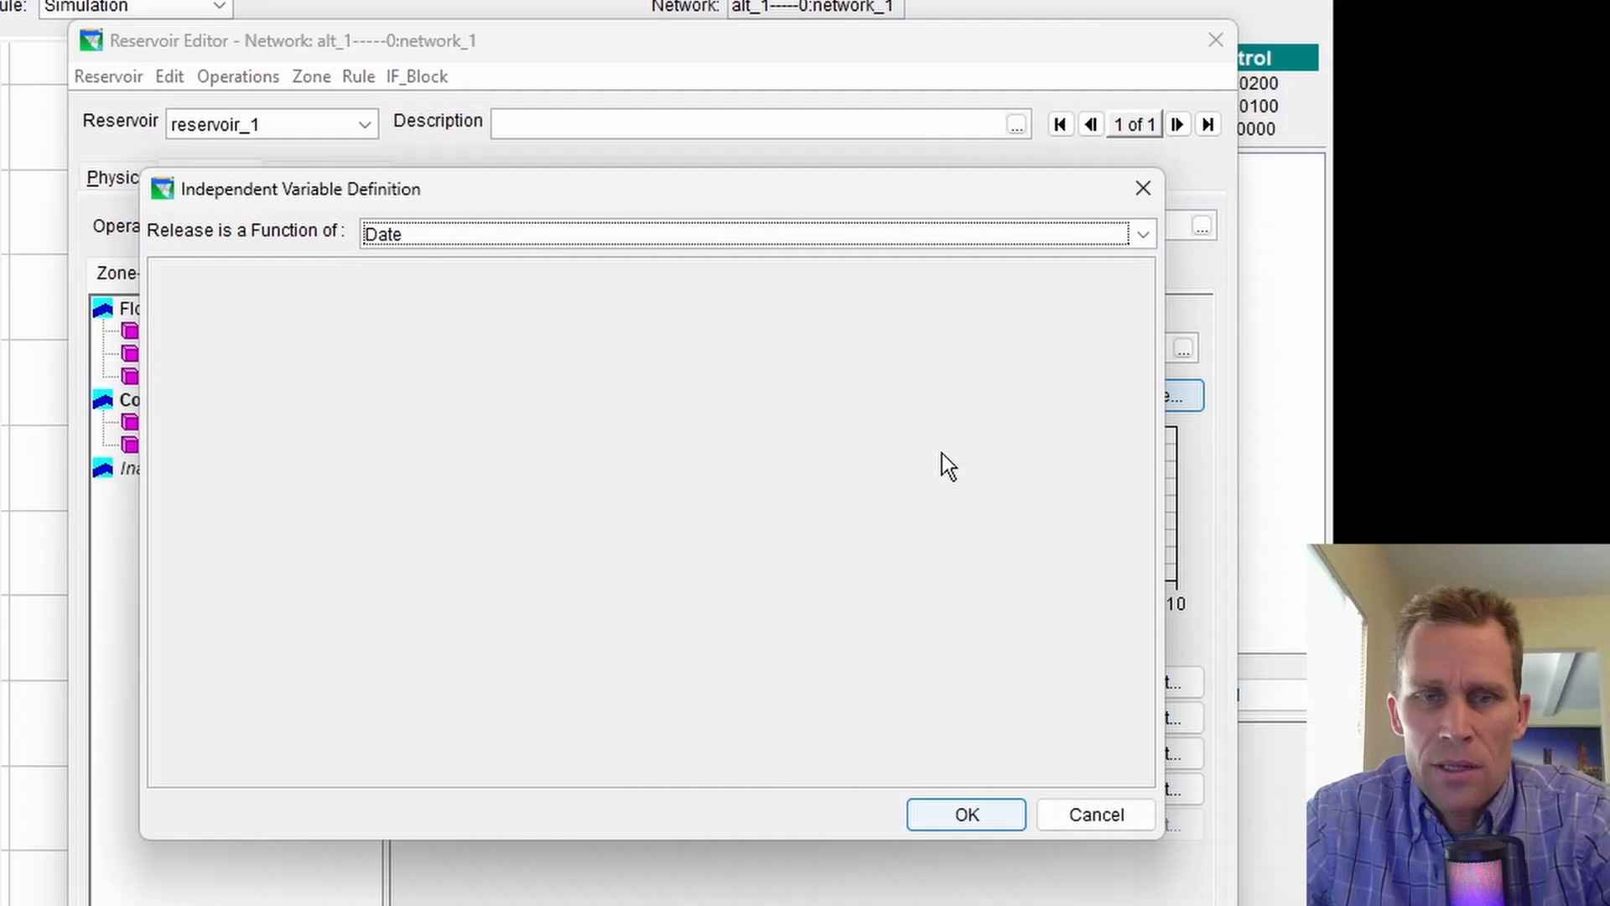
click(946, 812)
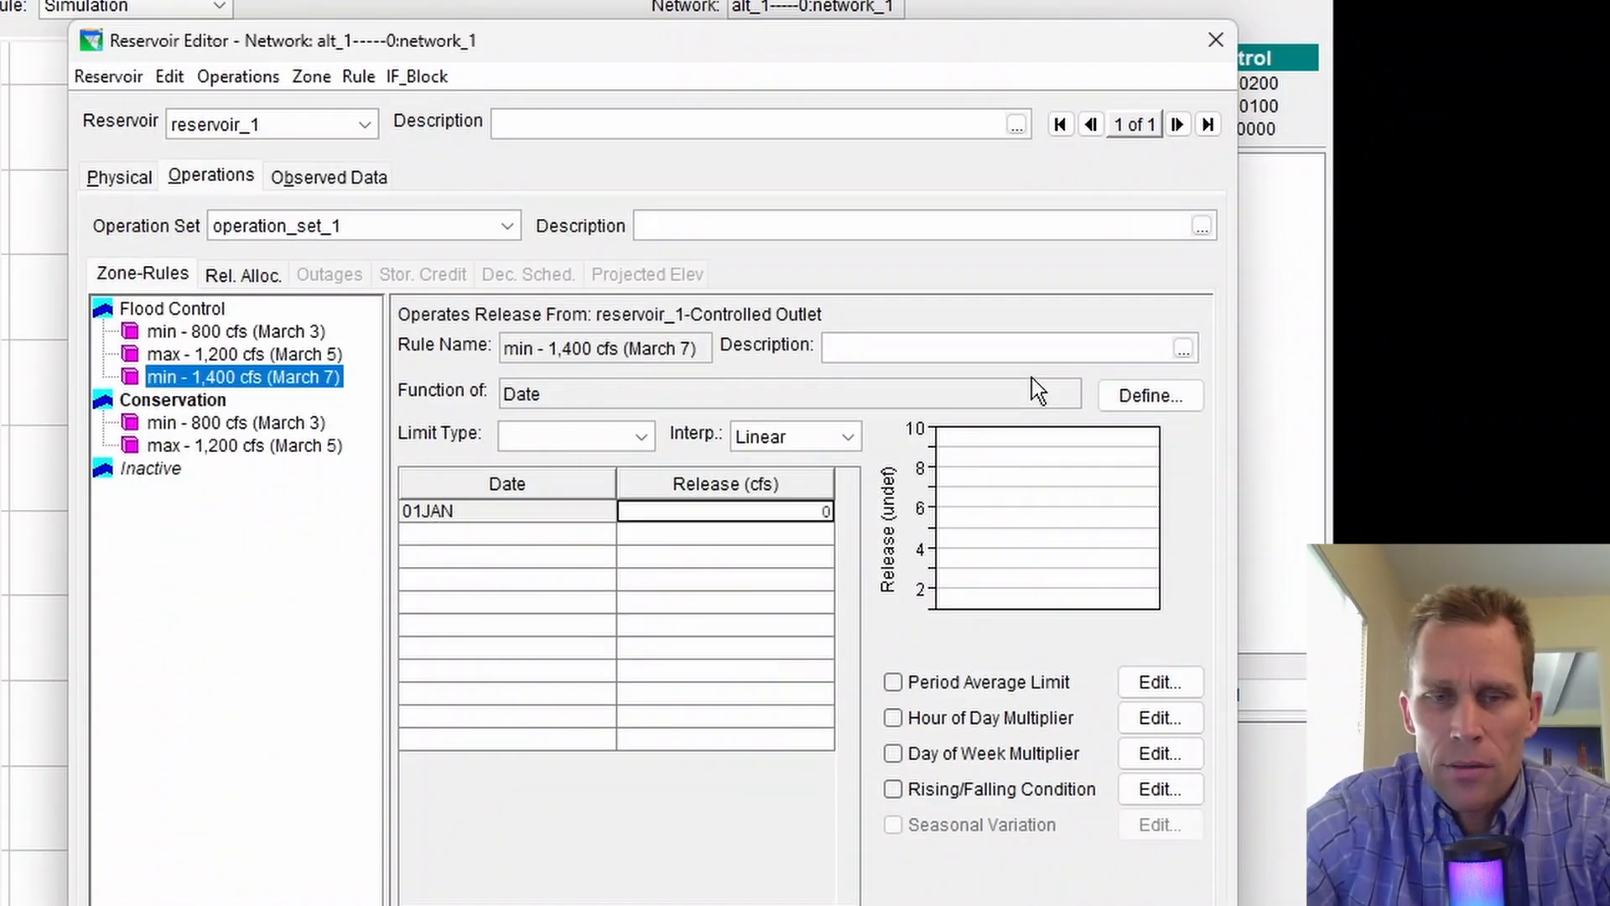
key(Tab)
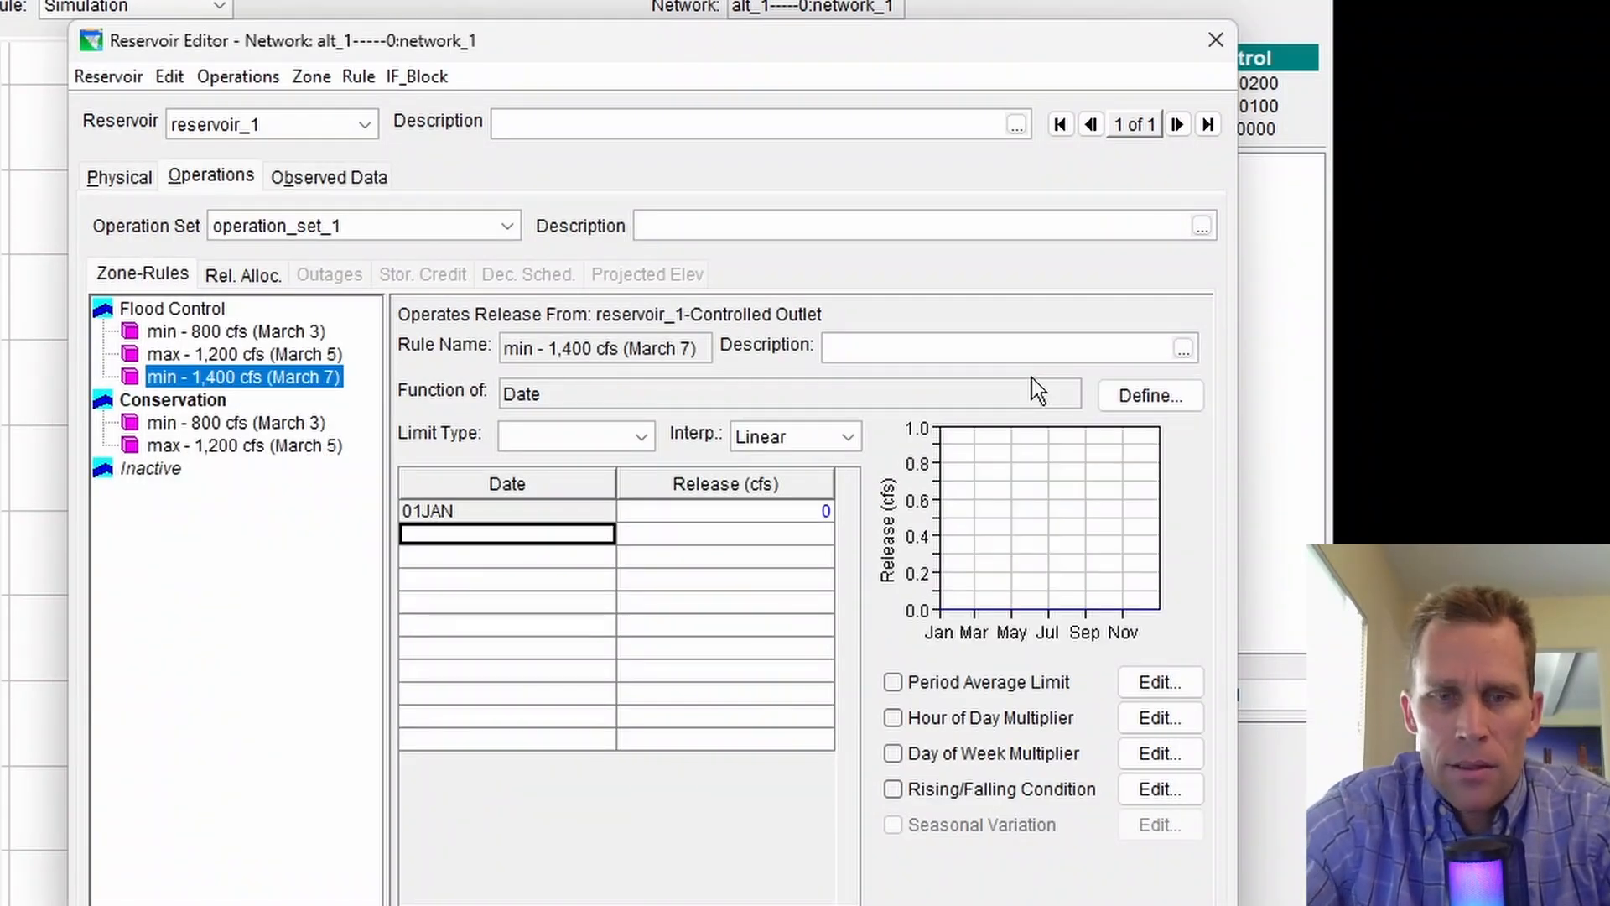
text(07MAR)
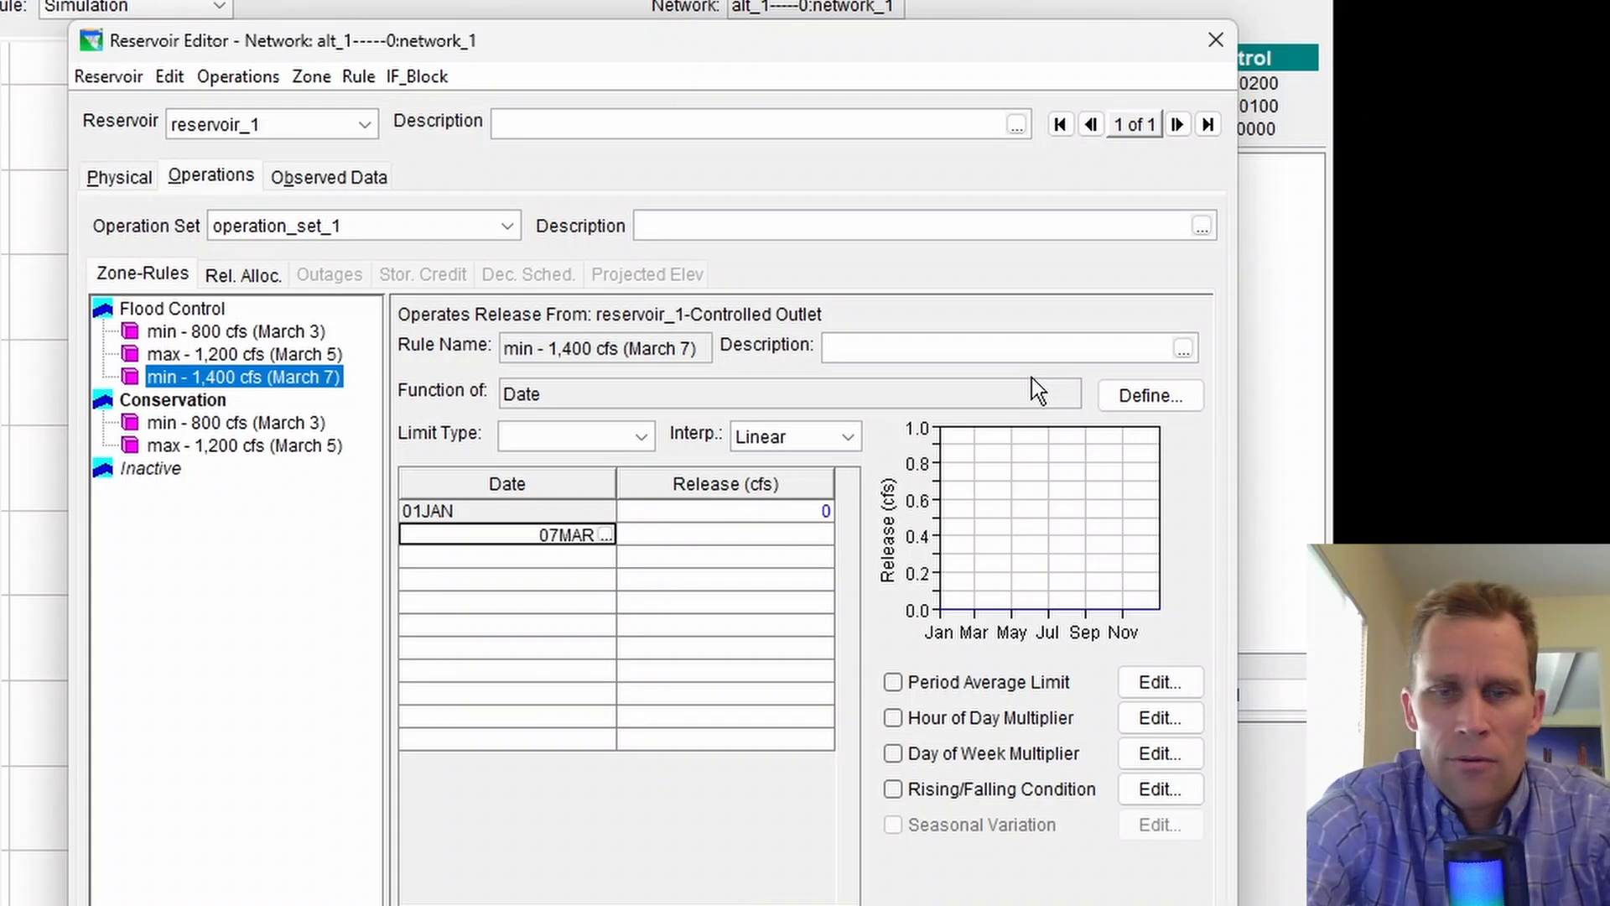
key(Tab)
text(140)
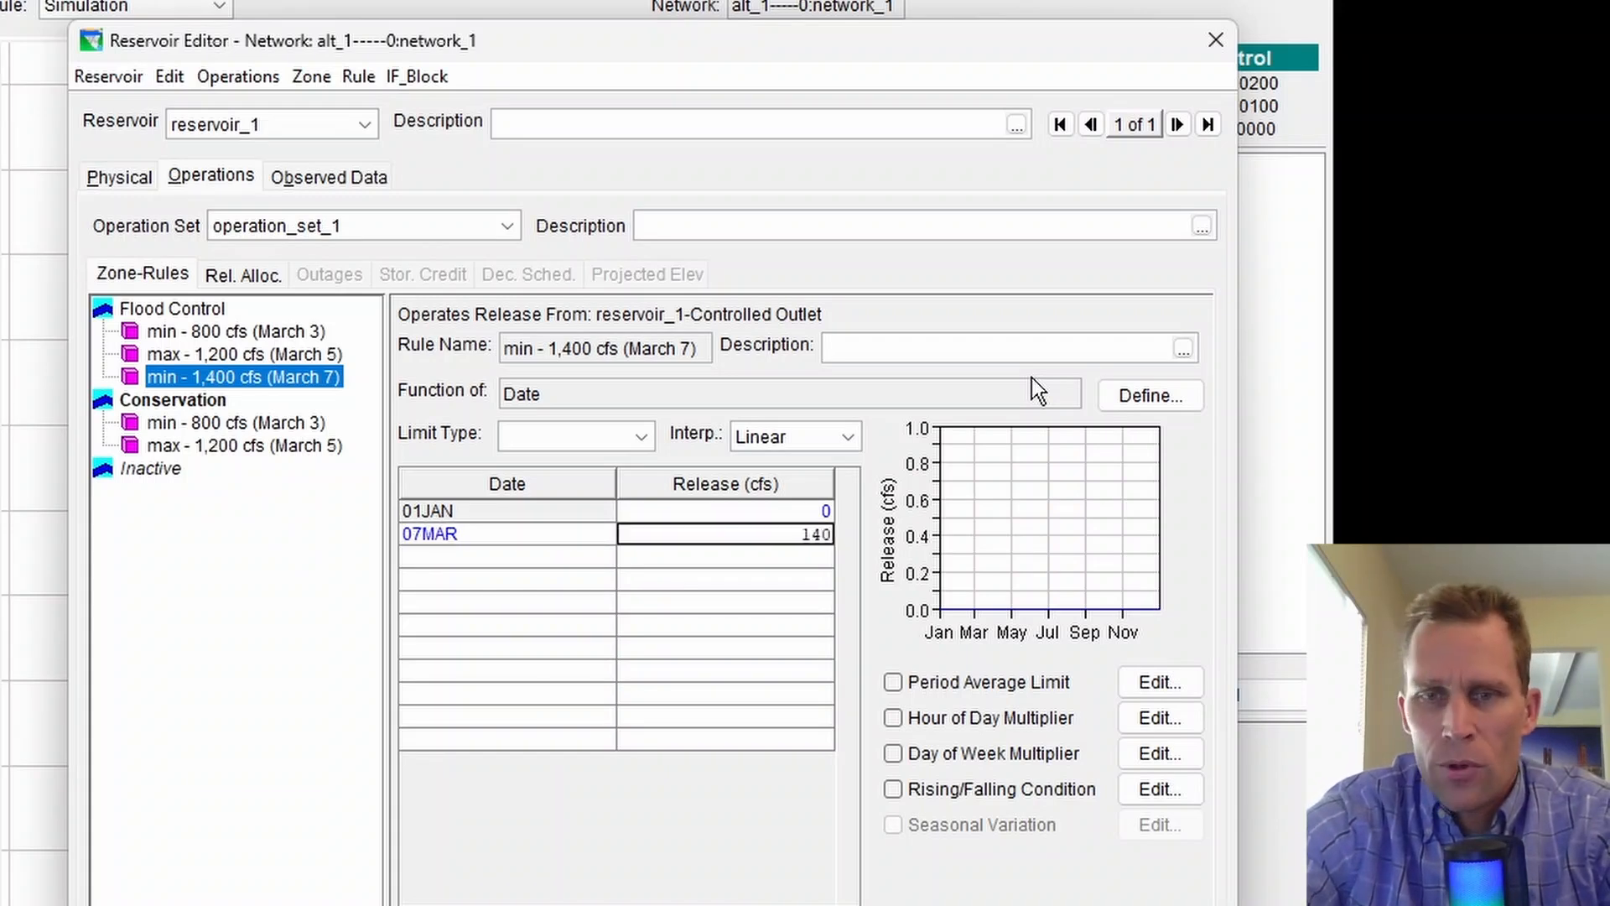
click(648, 438)
click(612, 466)
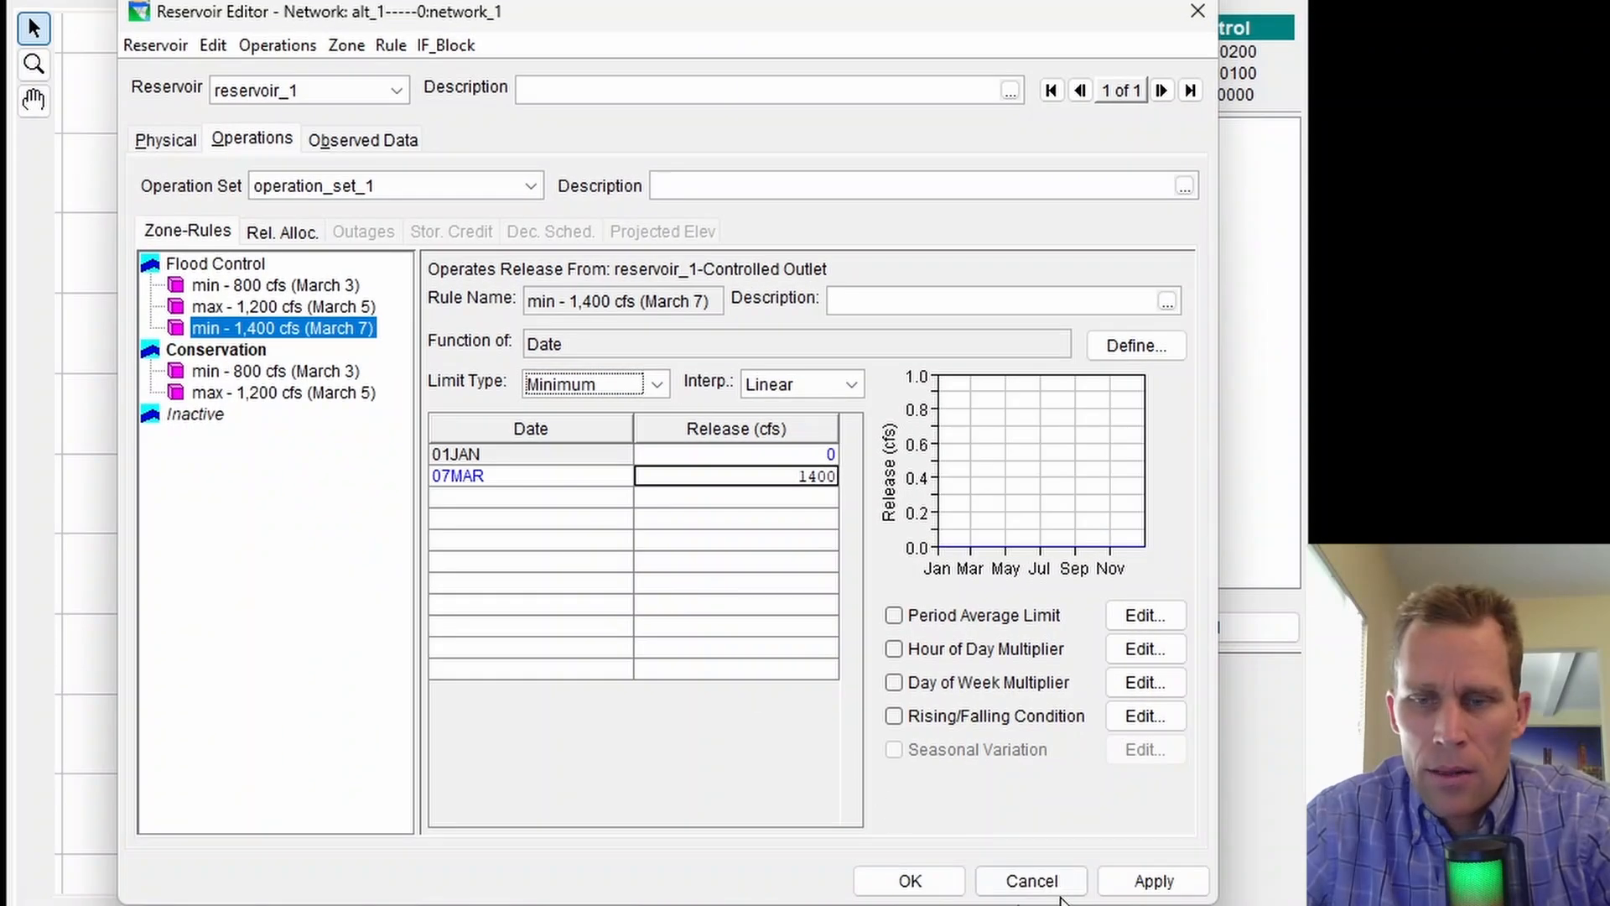
click(1154, 880)
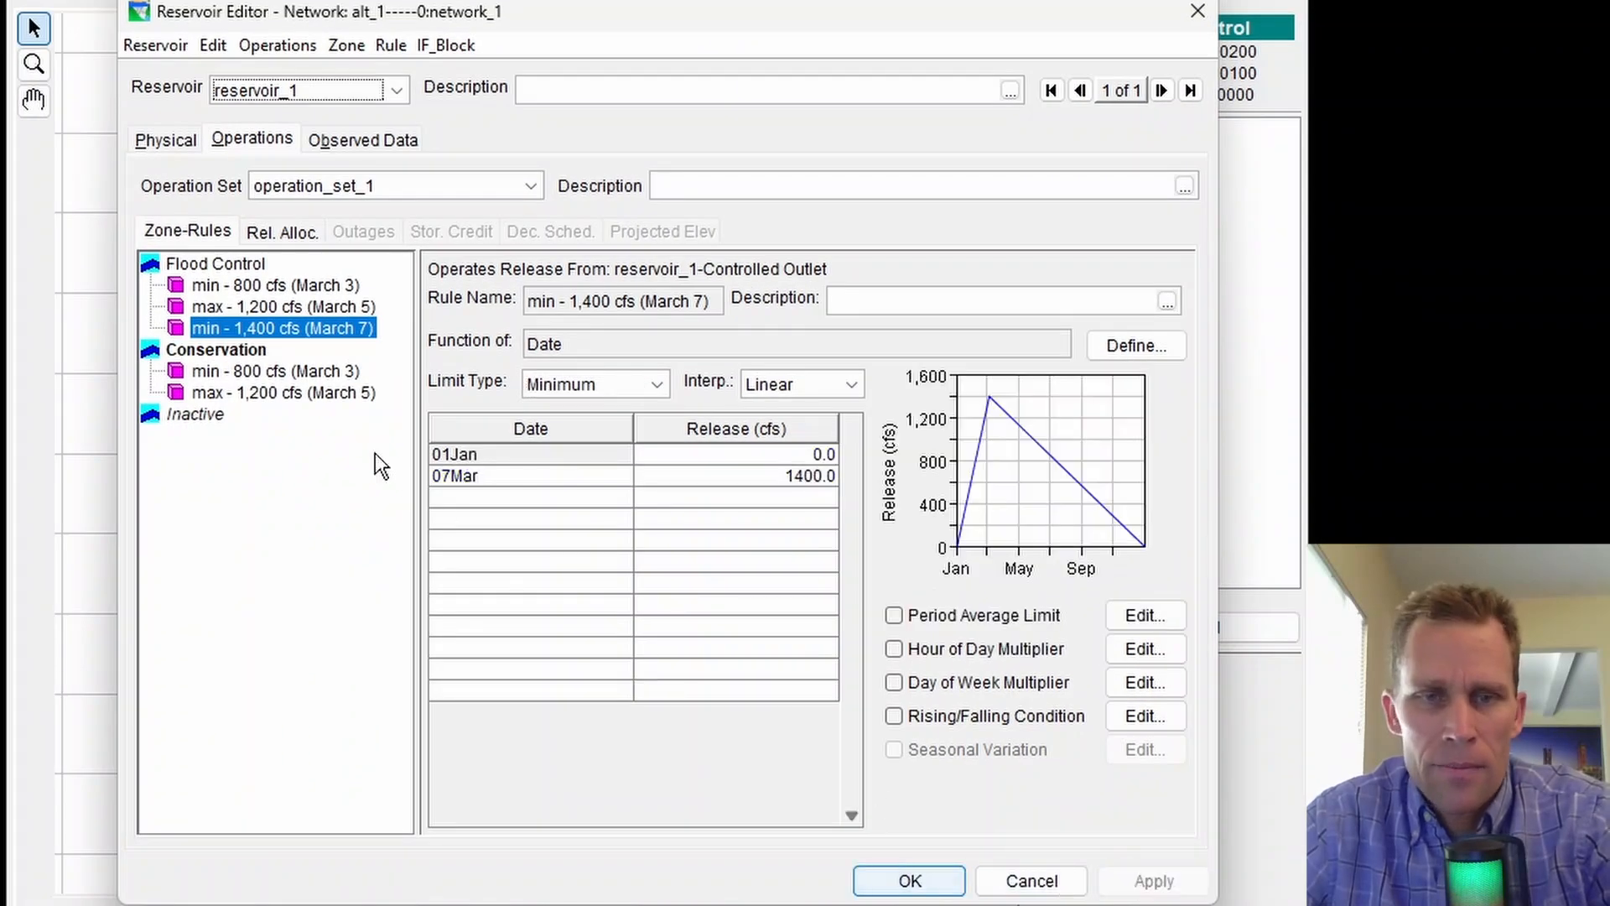
Step: Set the March 7 rule's interpolation to Step and add the rule to all zones
click(833, 379)
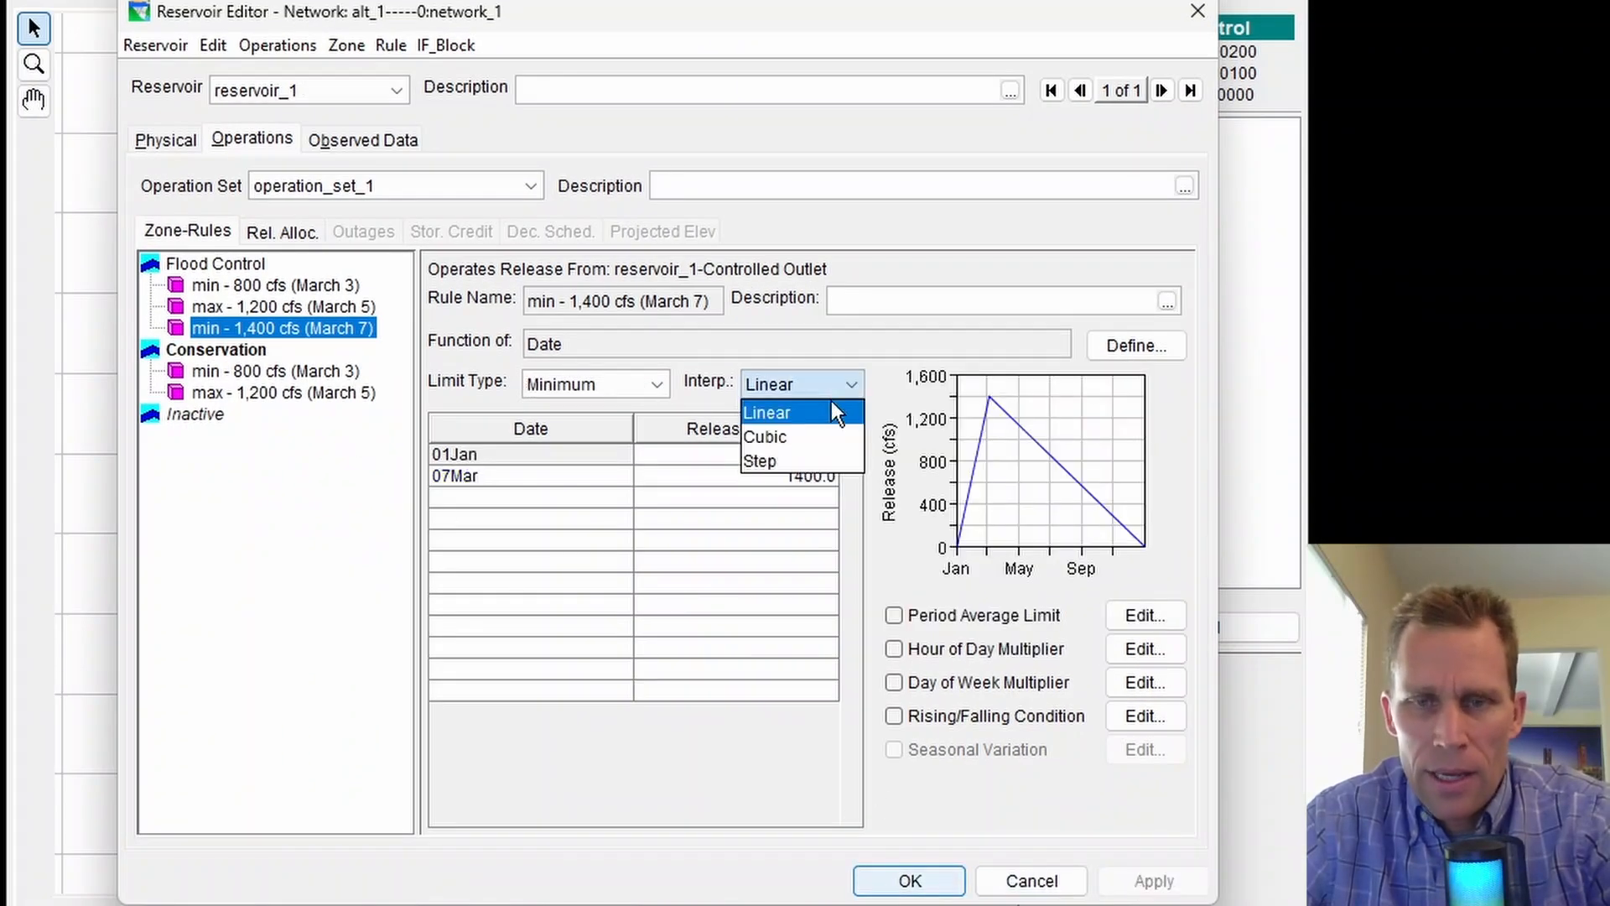
click(798, 458)
right_click(327, 332)
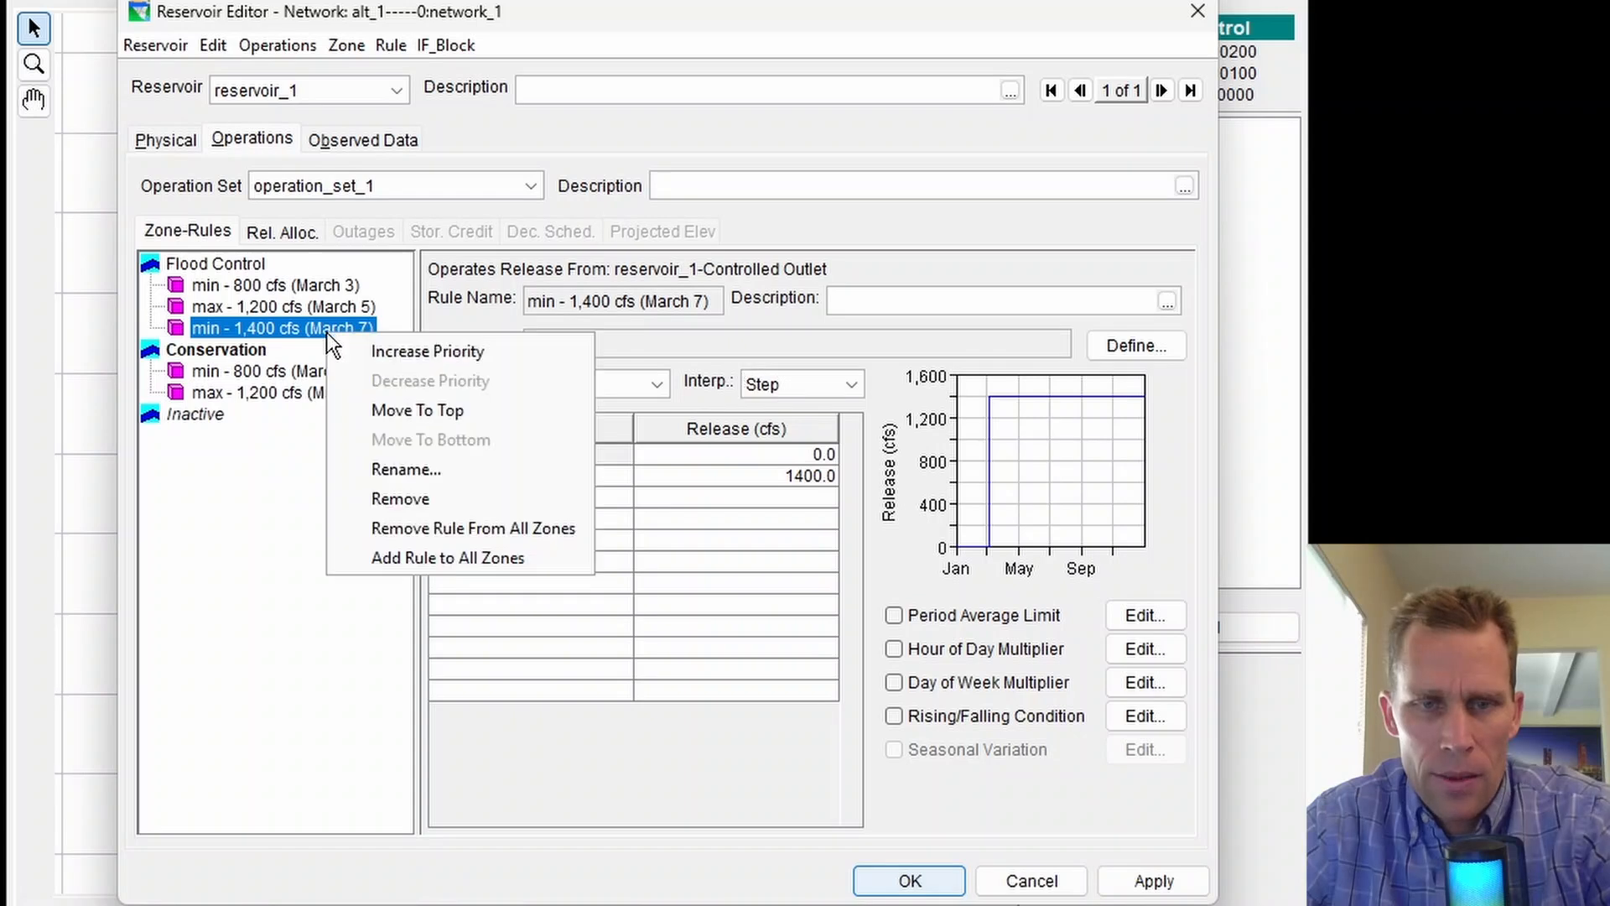
click(418, 557)
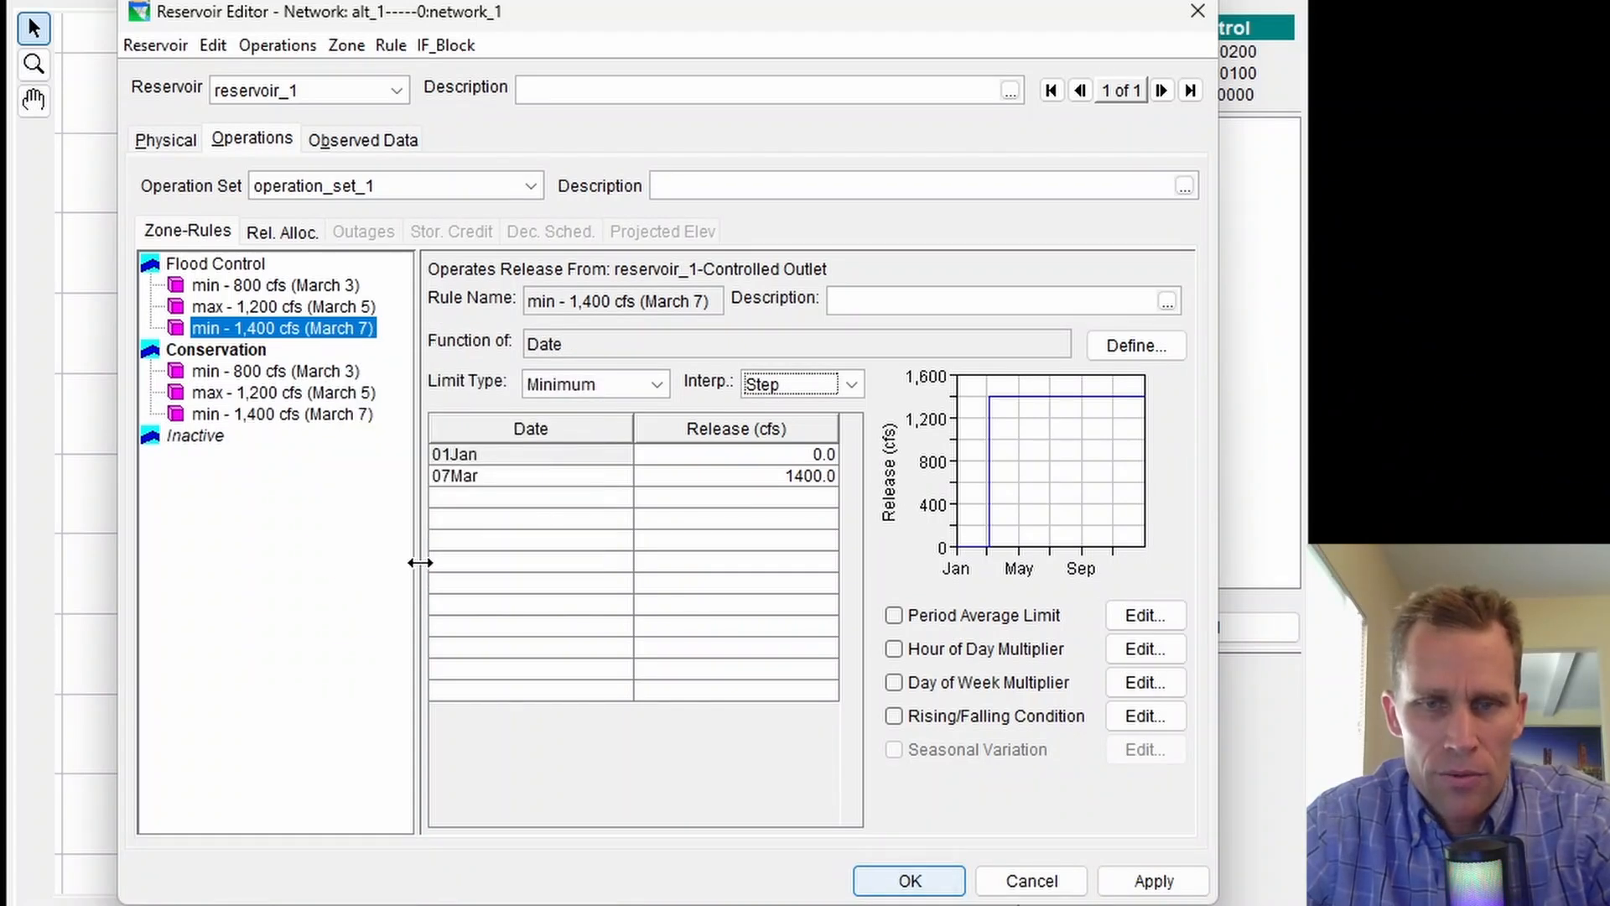
Step: Review the Flood Control and Conservation zones and the order of the release rules listed under them
click(244, 269)
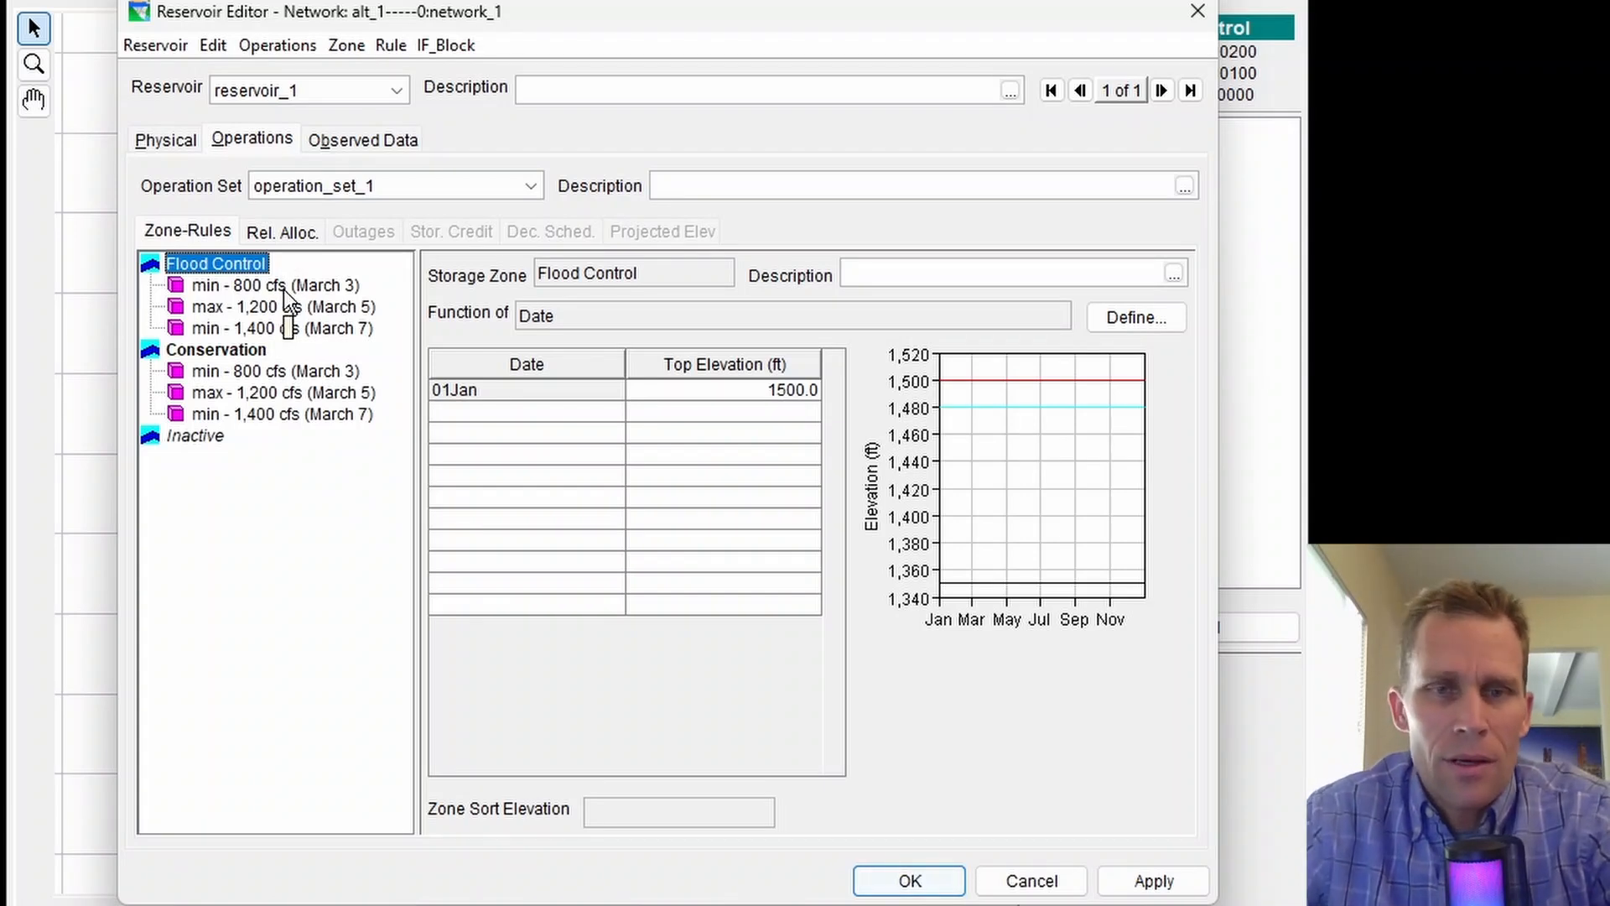
click(284, 288)
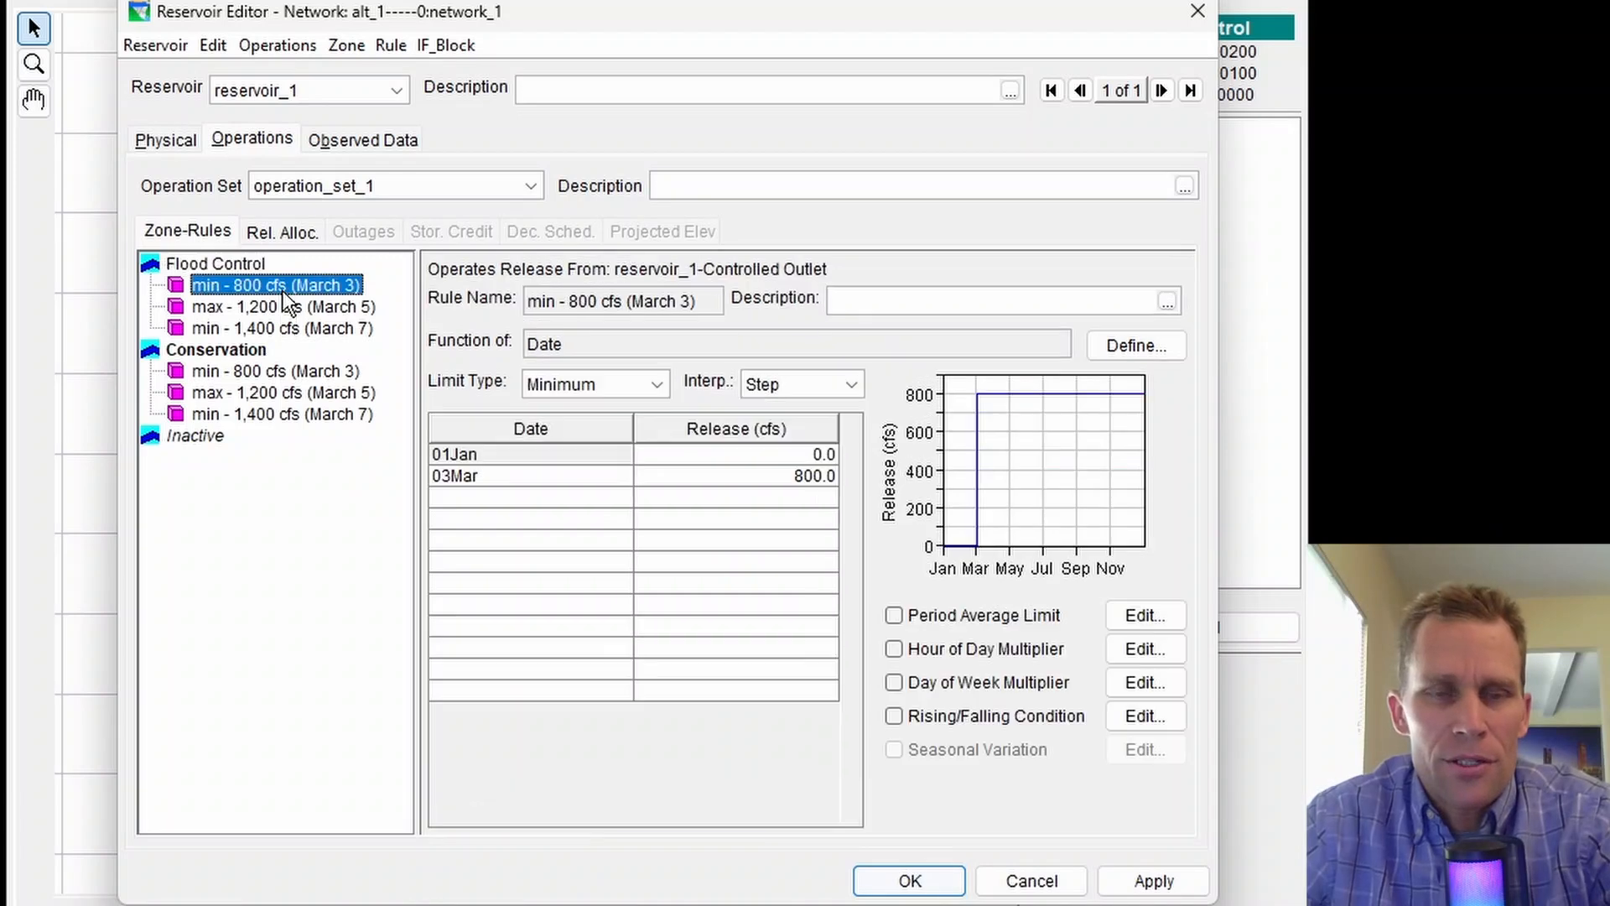
click(230, 267)
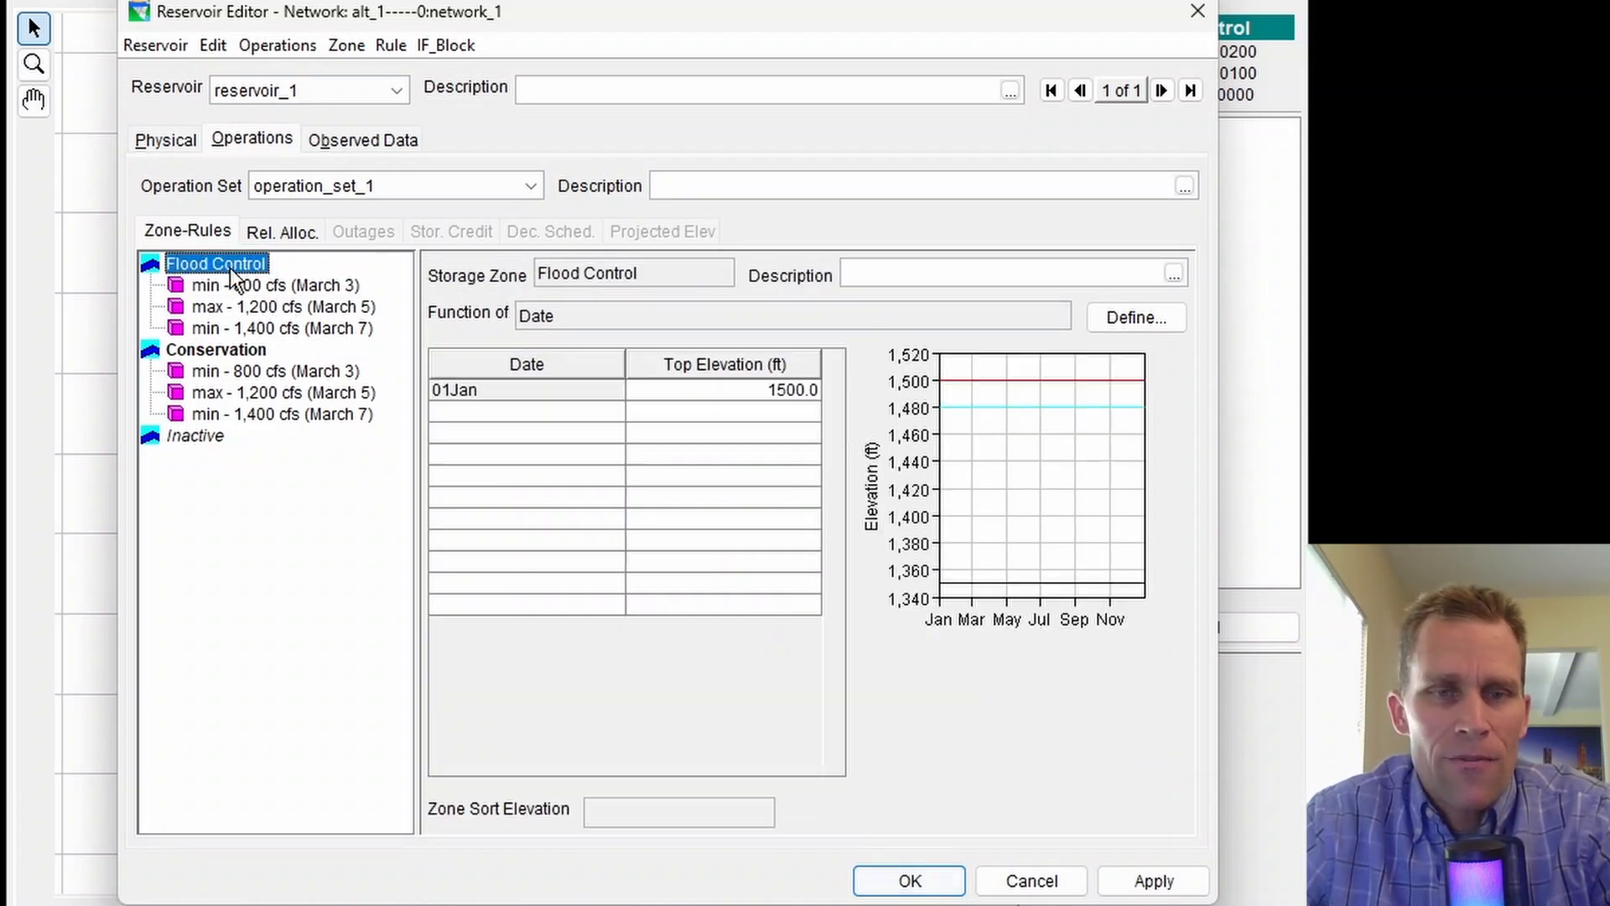
click(225, 349)
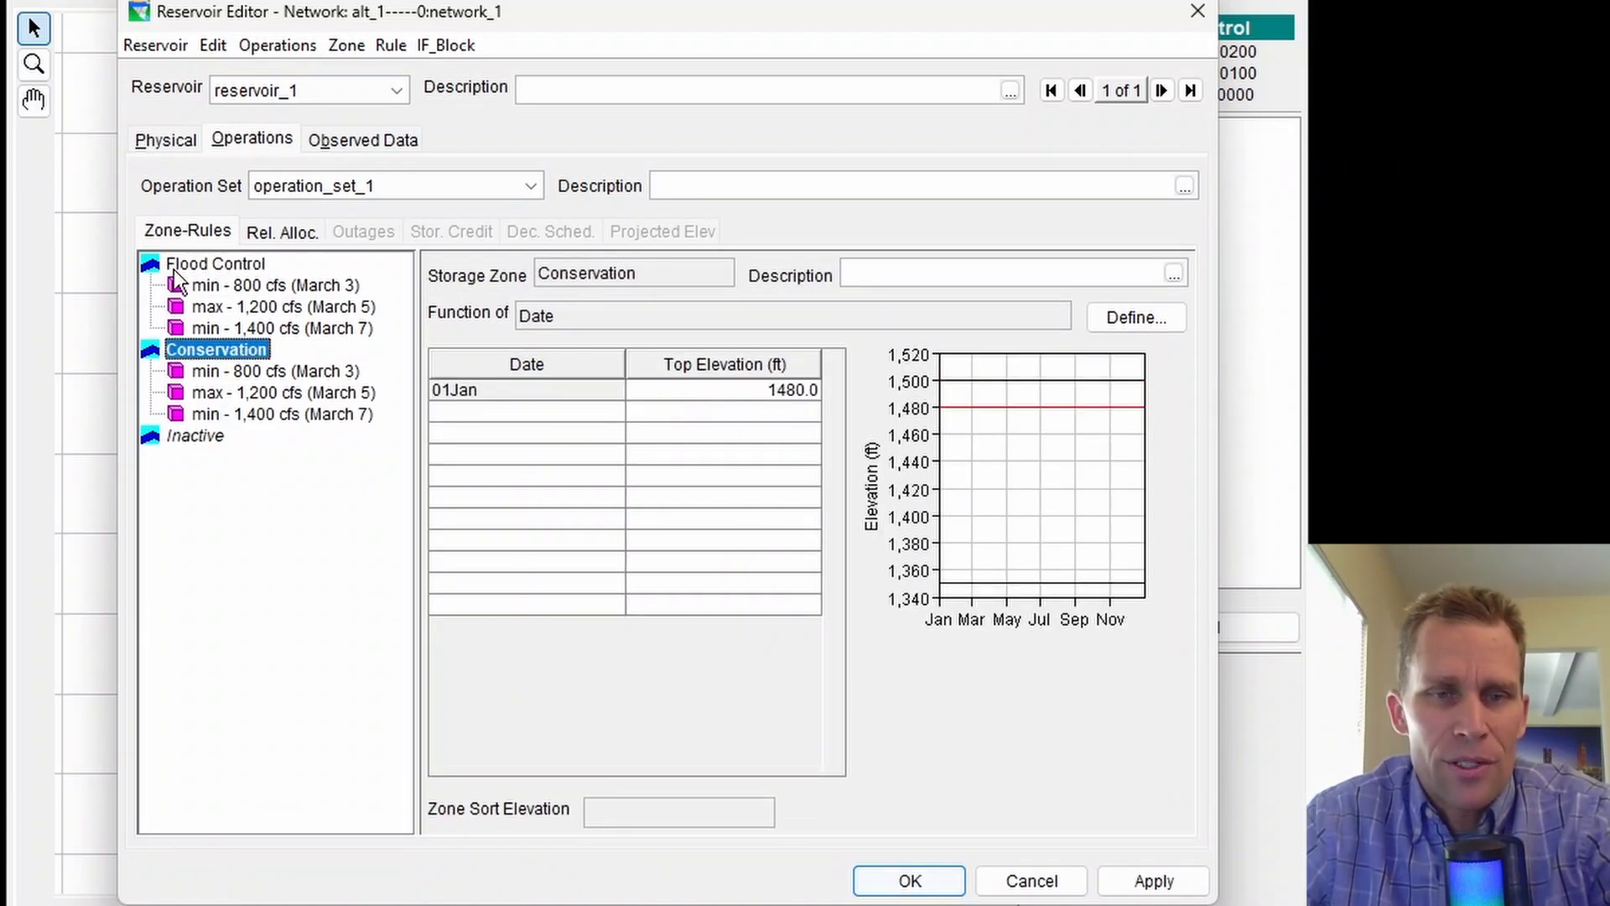
click(215, 285)
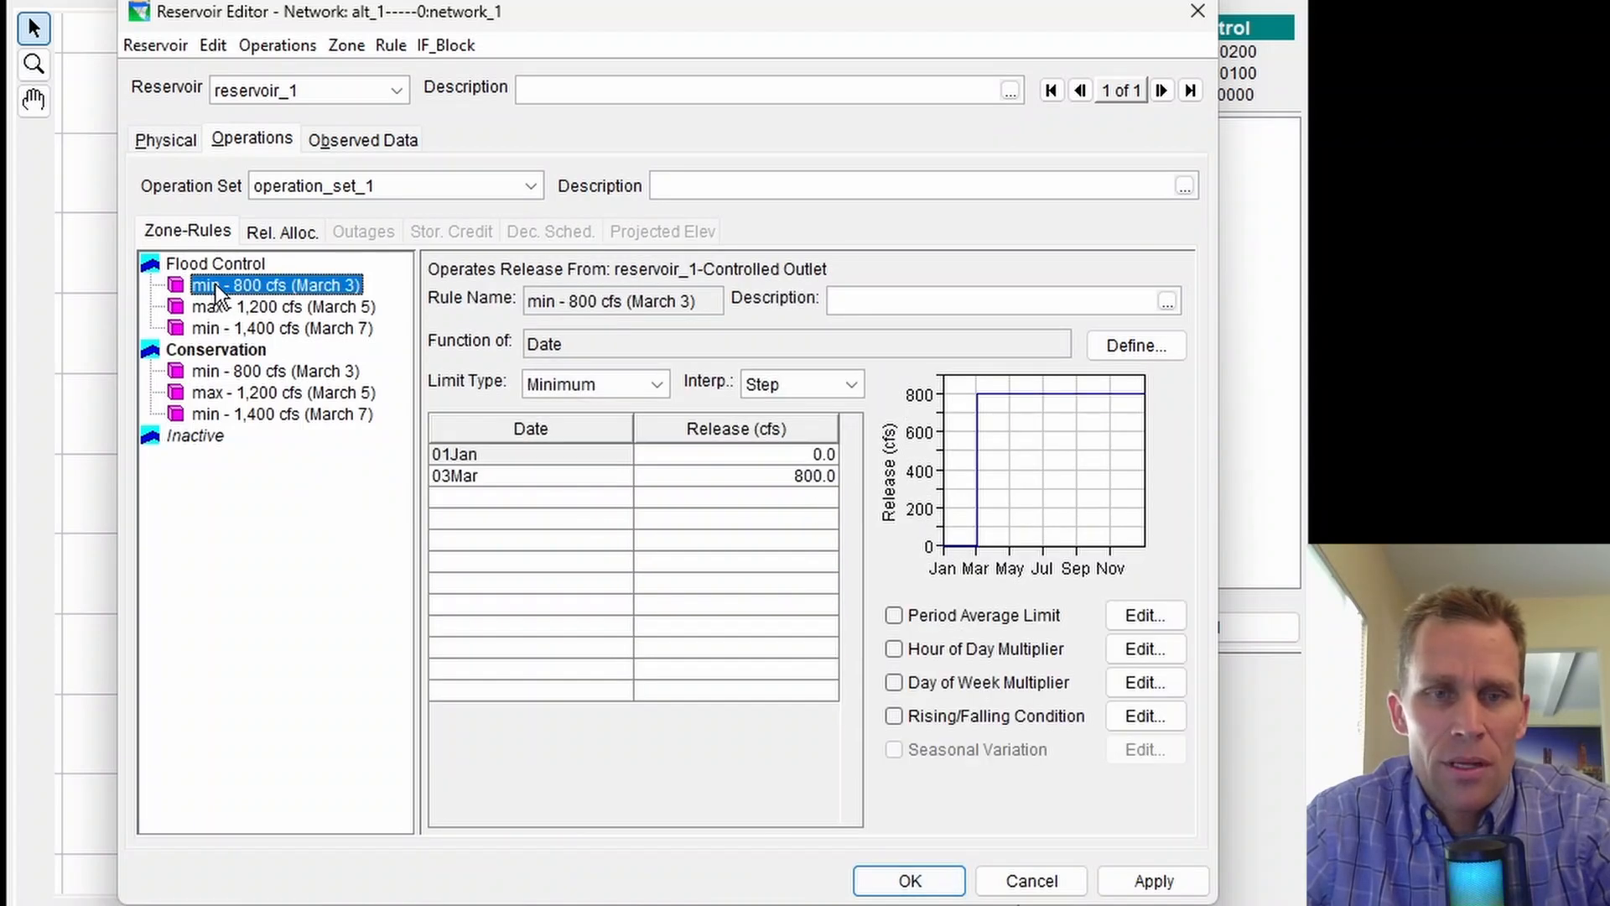
click(216, 307)
click(223, 328)
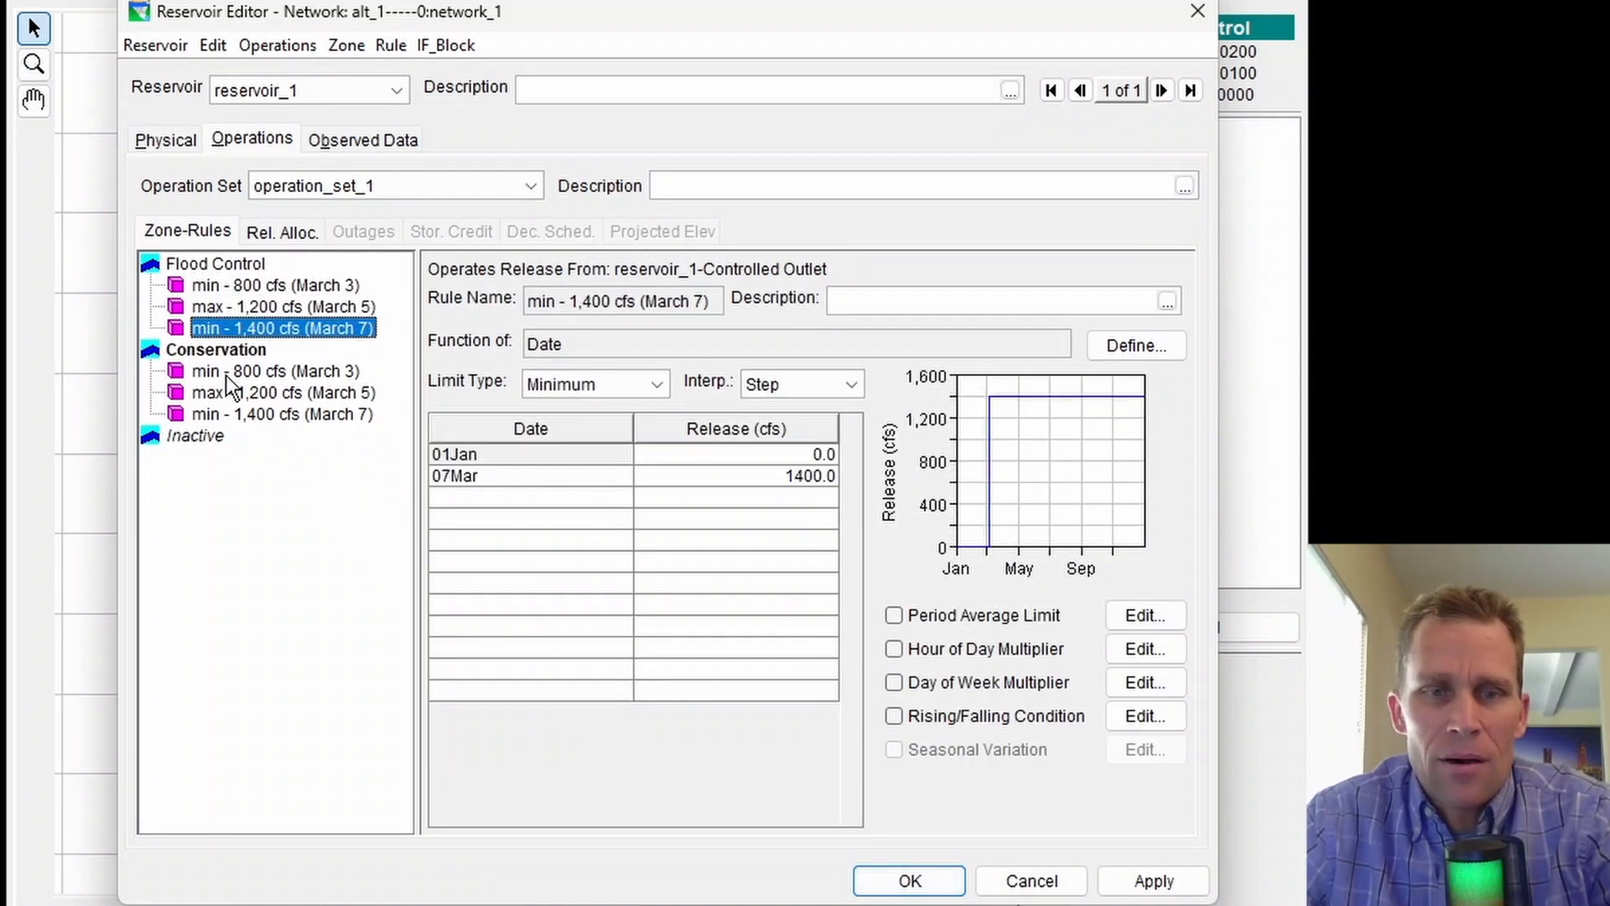
click(225, 374)
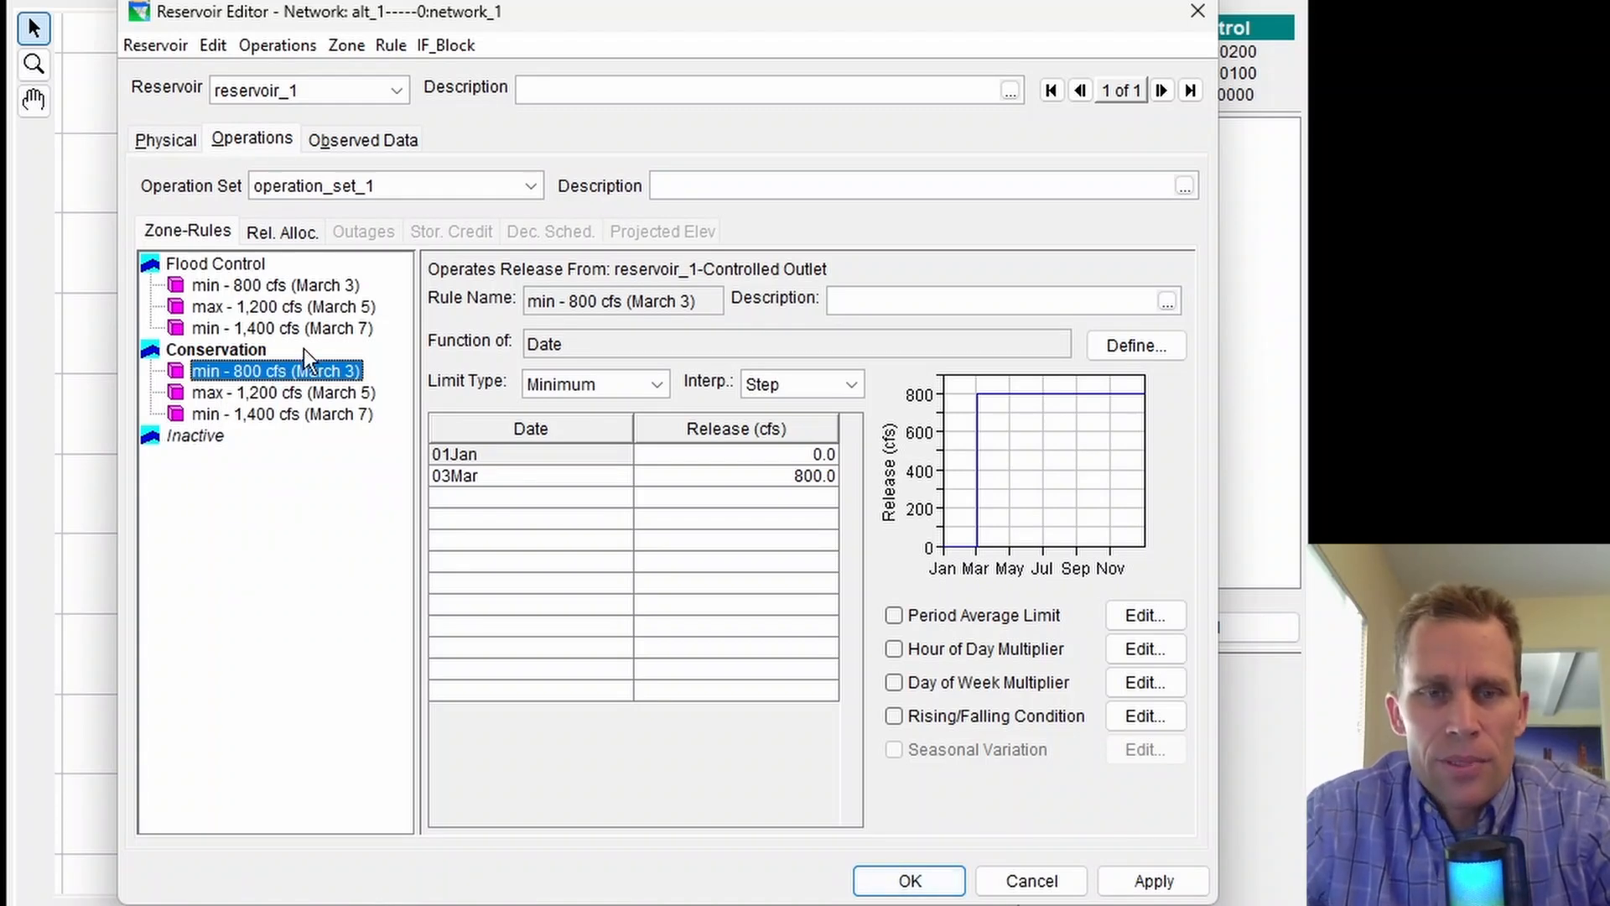
Step: Compare the limits and dates of the three Flood Control rules in order of priority
click(245, 289)
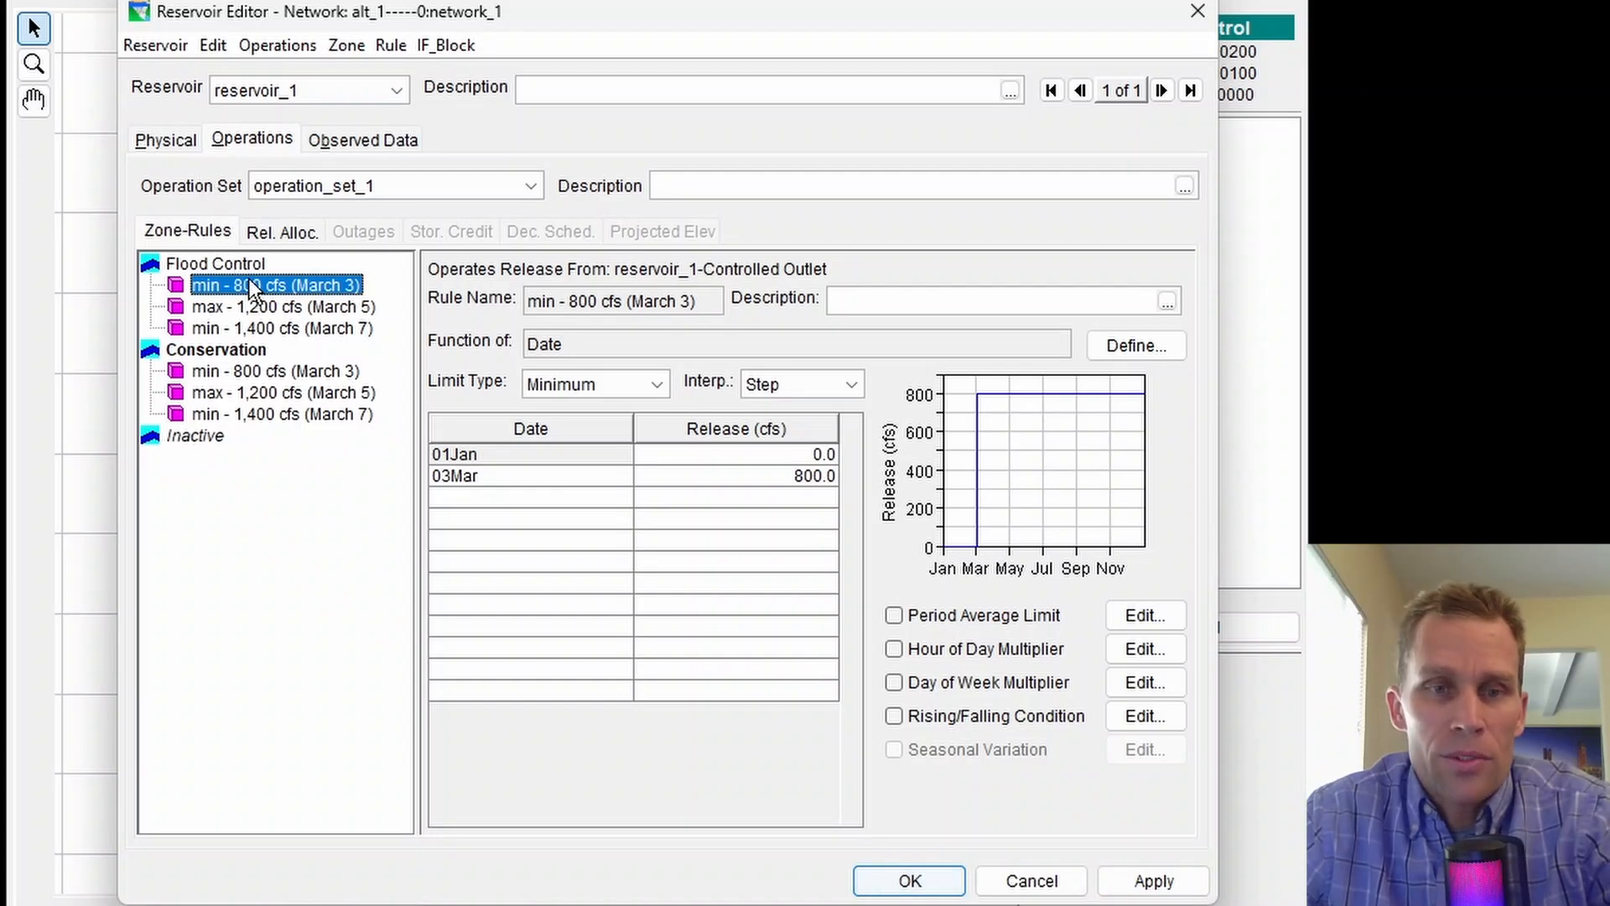
click(260, 308)
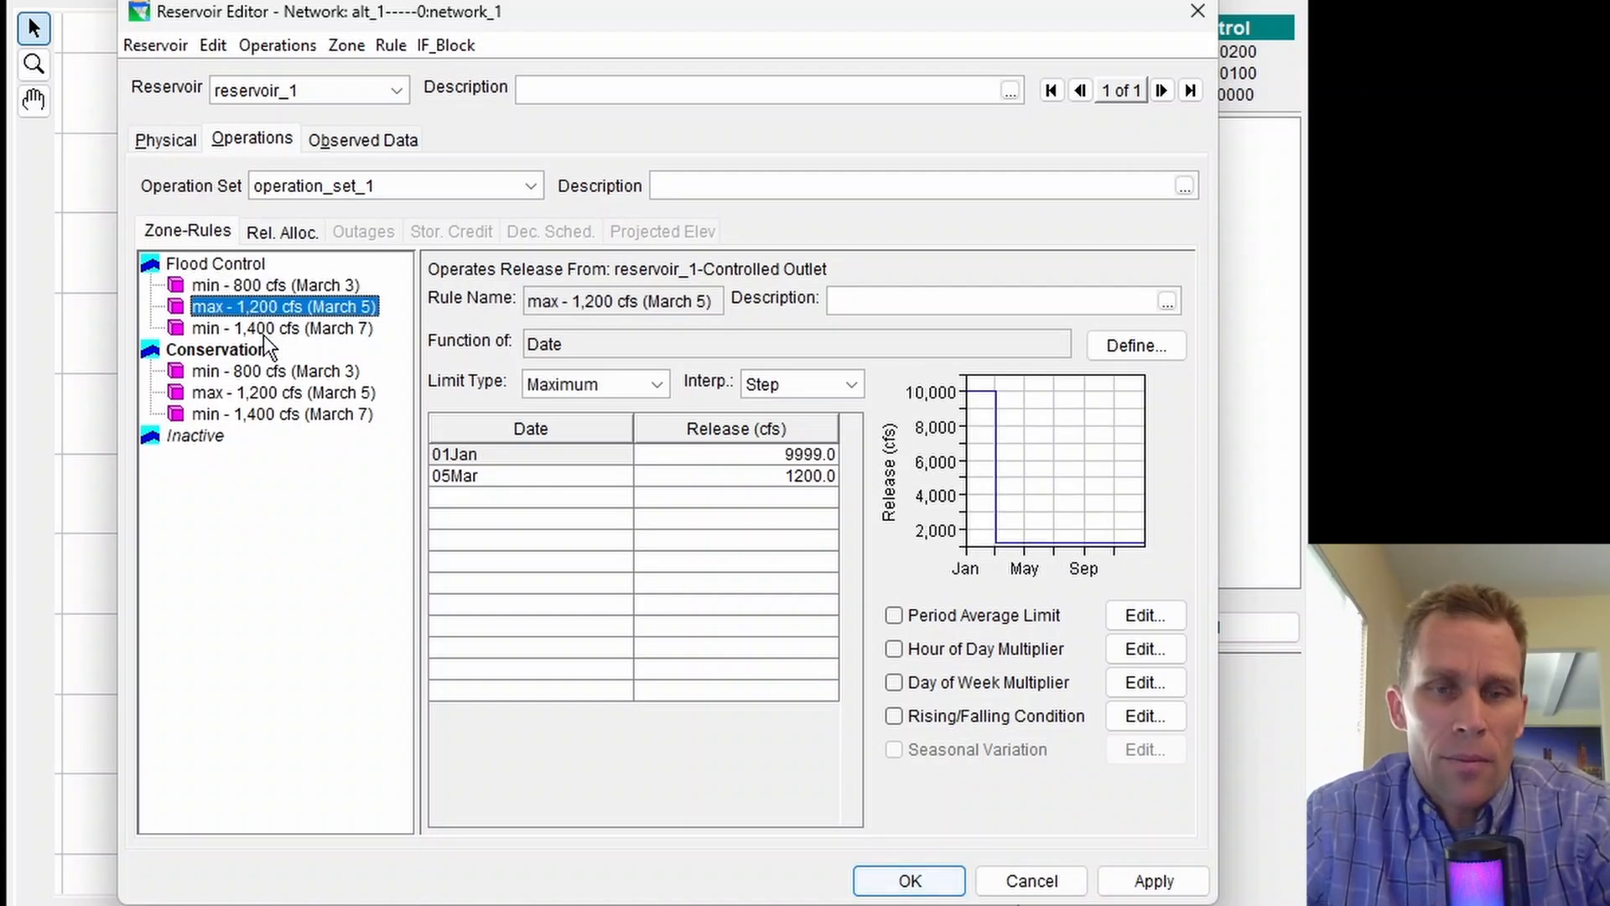
click(264, 332)
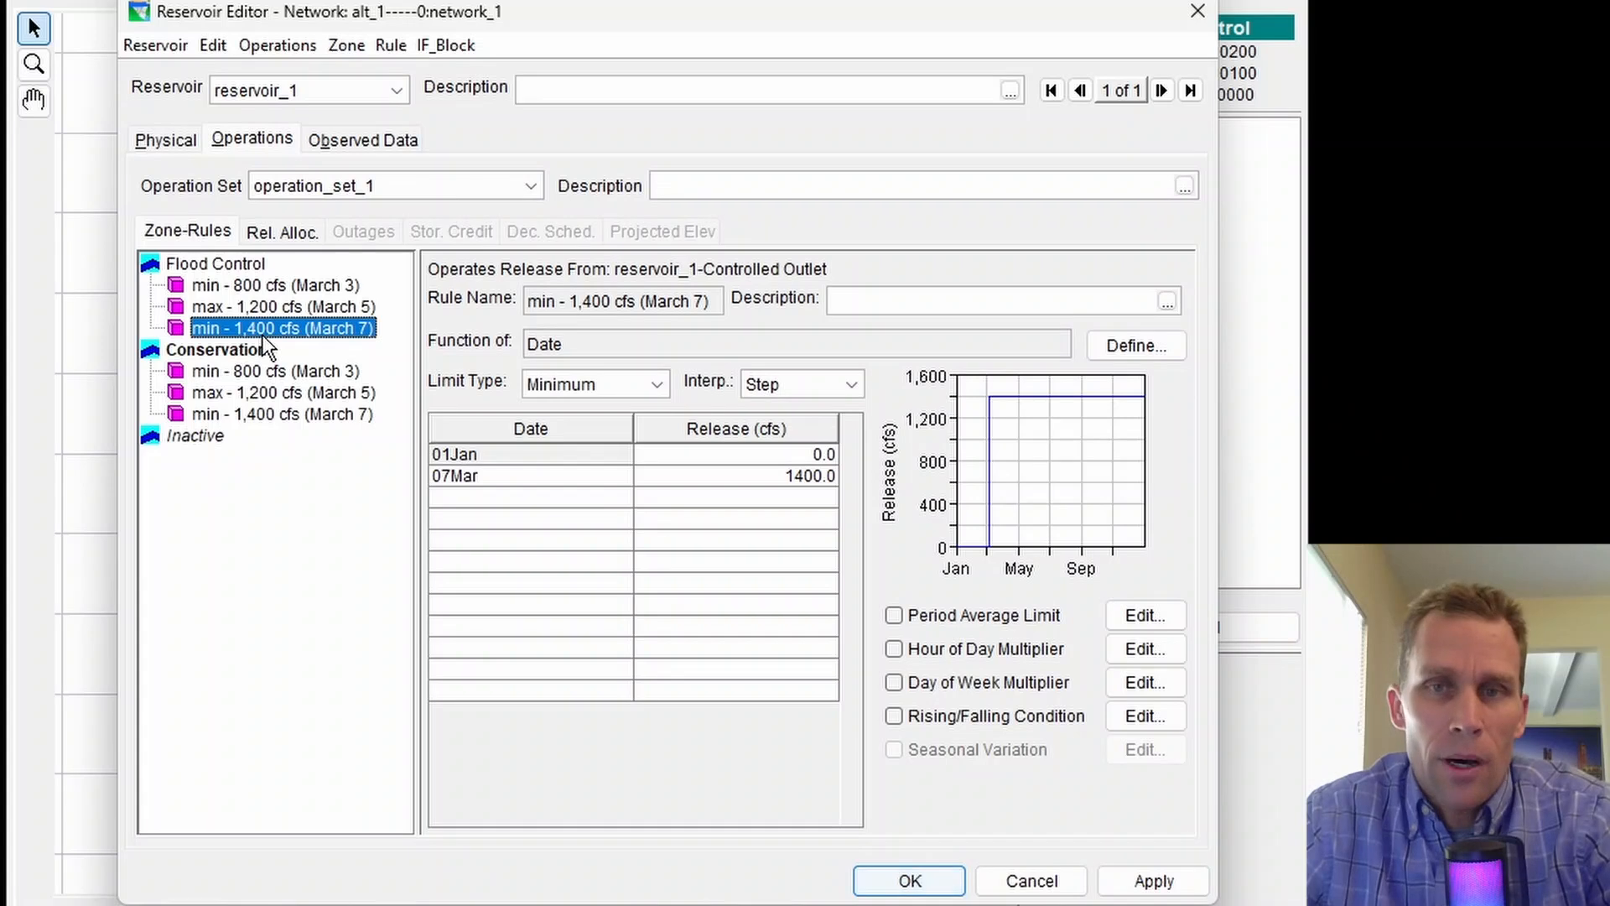
click(253, 285)
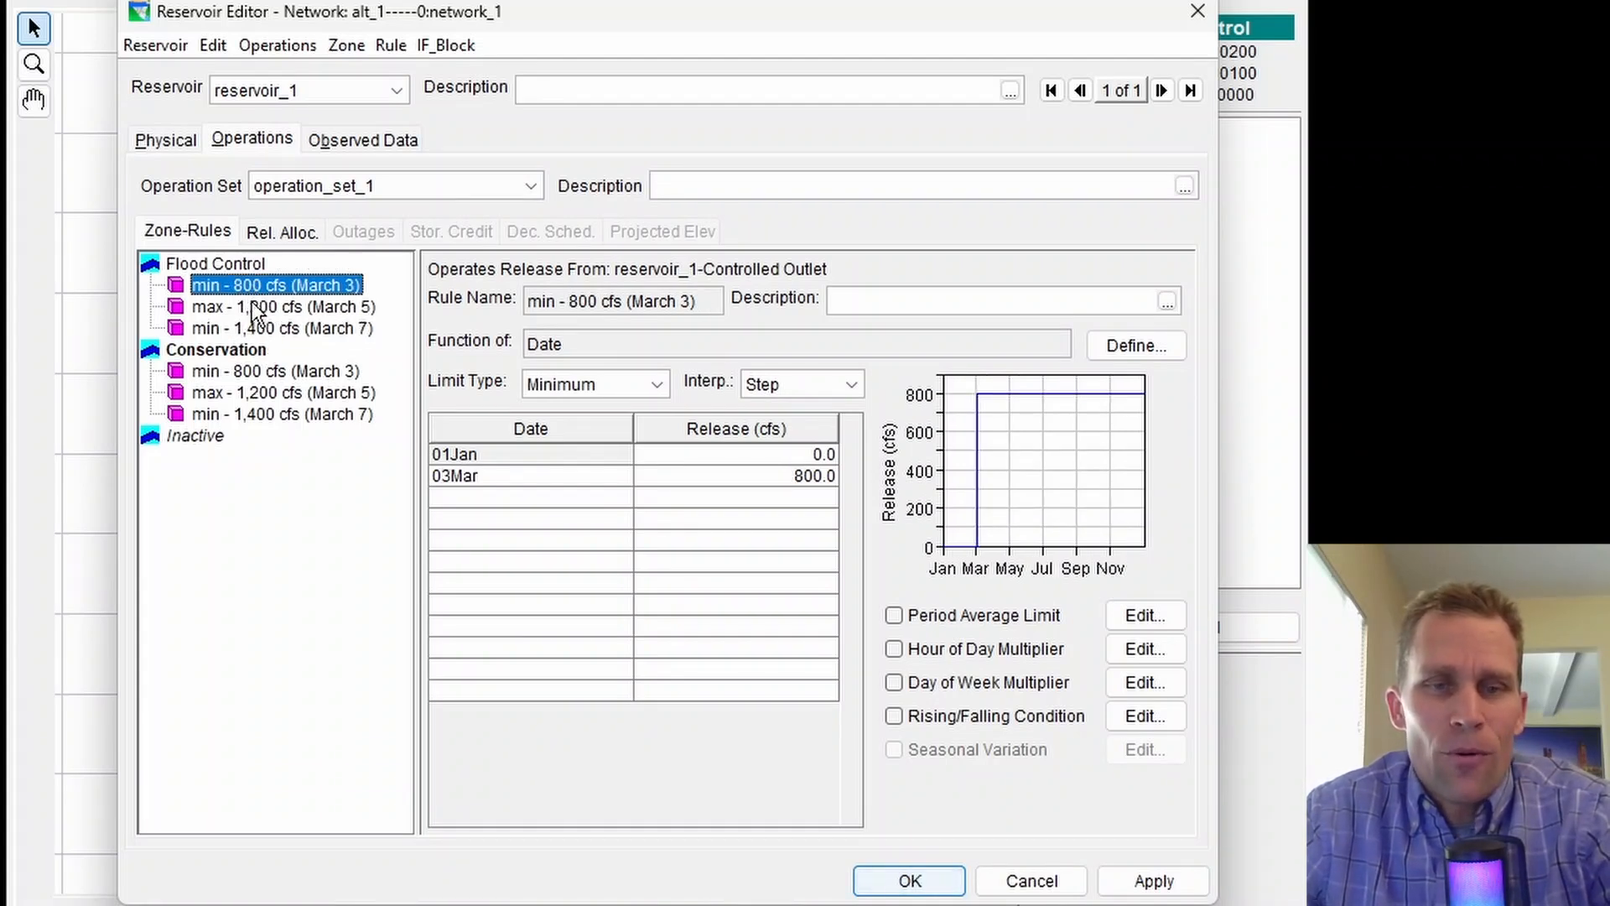
click(255, 308)
click(256, 328)
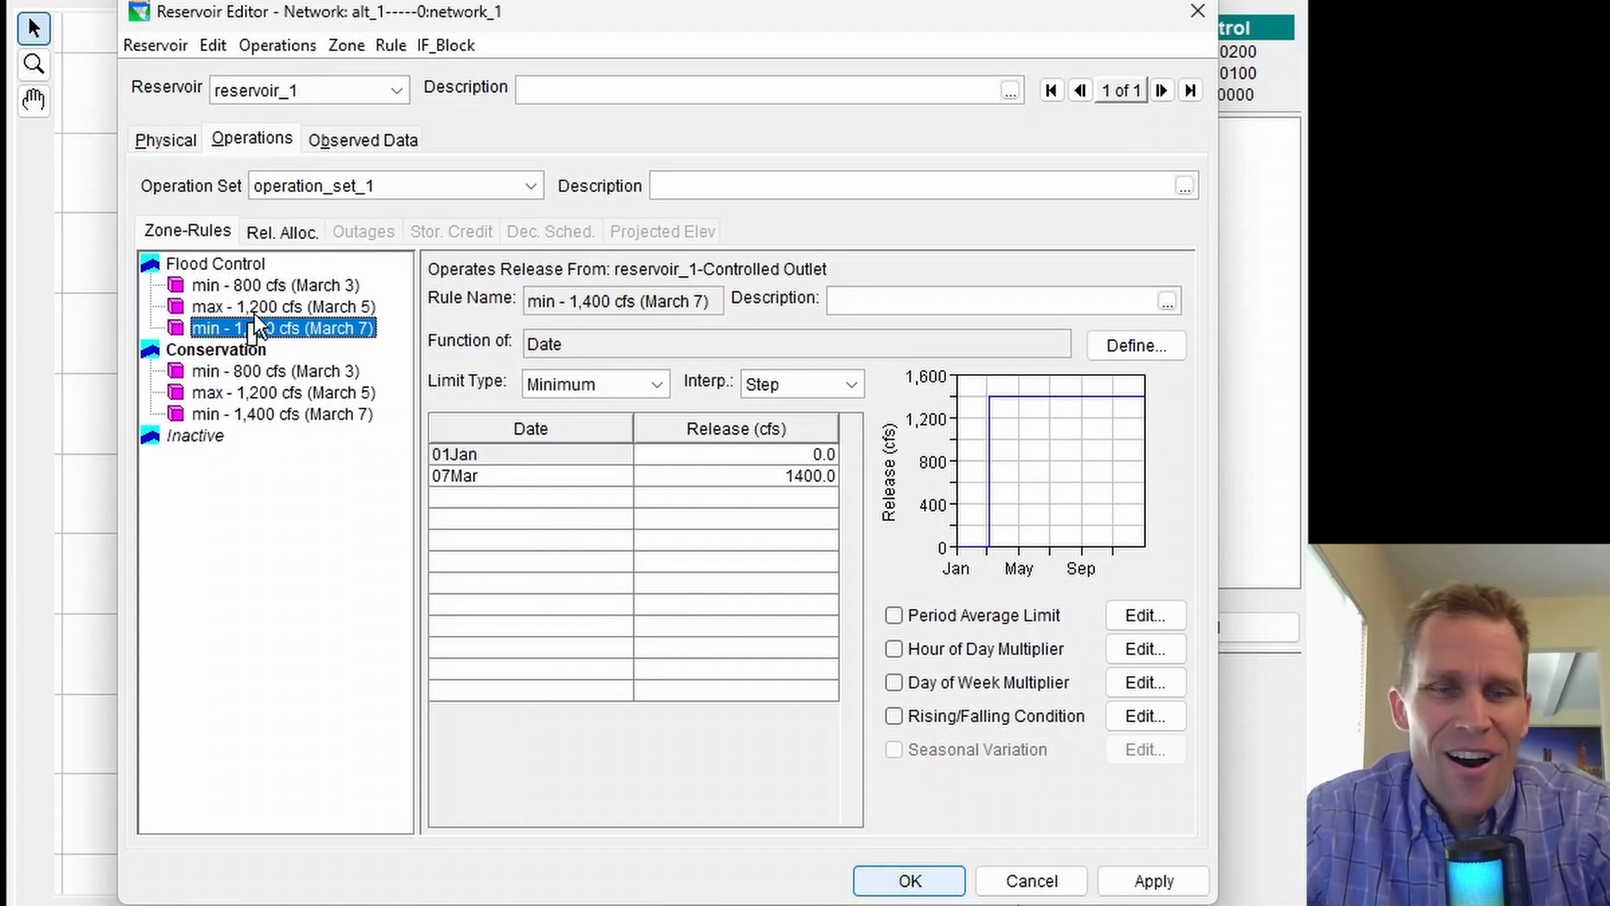
Step: Compare the Conservation zone's release rules, focusing on the March 5 maximum against the March 7 minimum
click(277, 371)
click(261, 397)
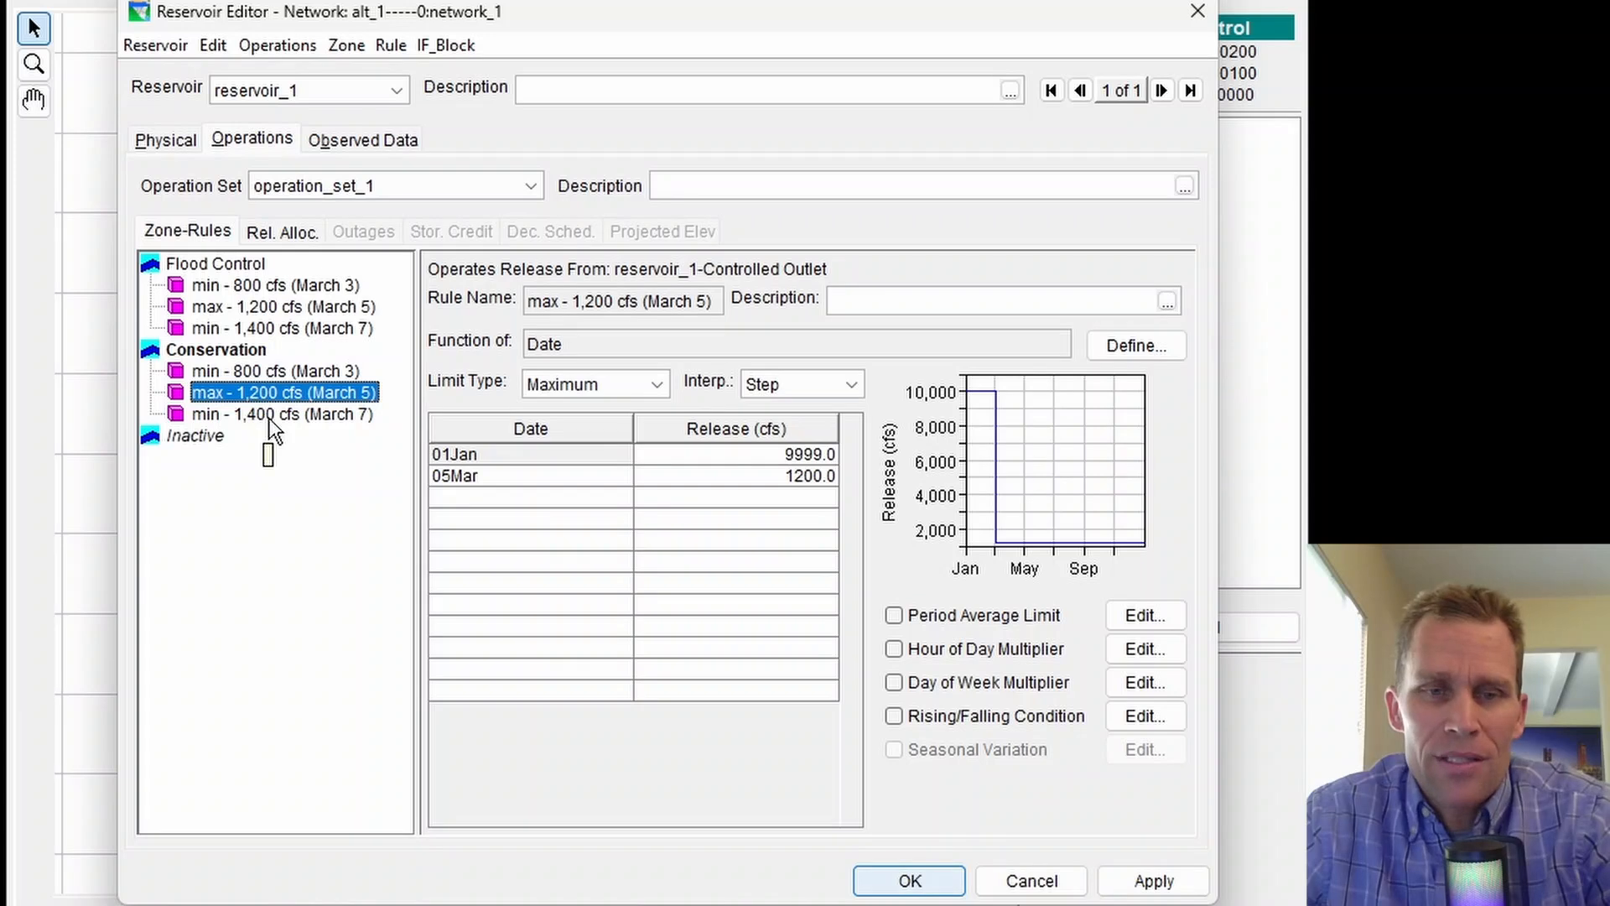
click(269, 416)
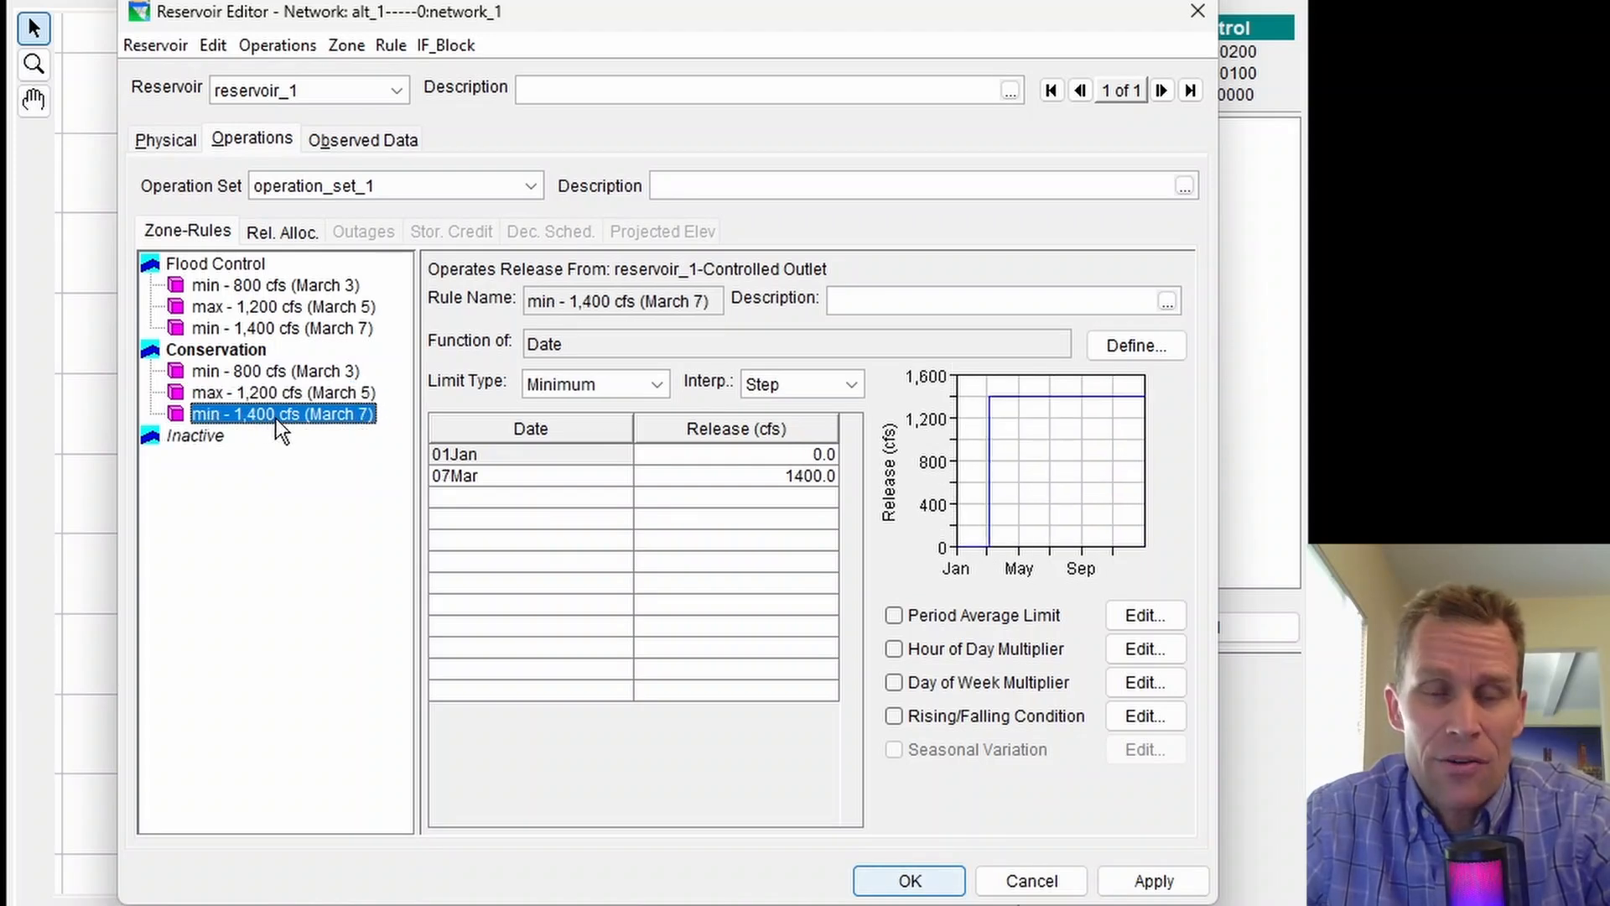
click(273, 391)
click(270, 415)
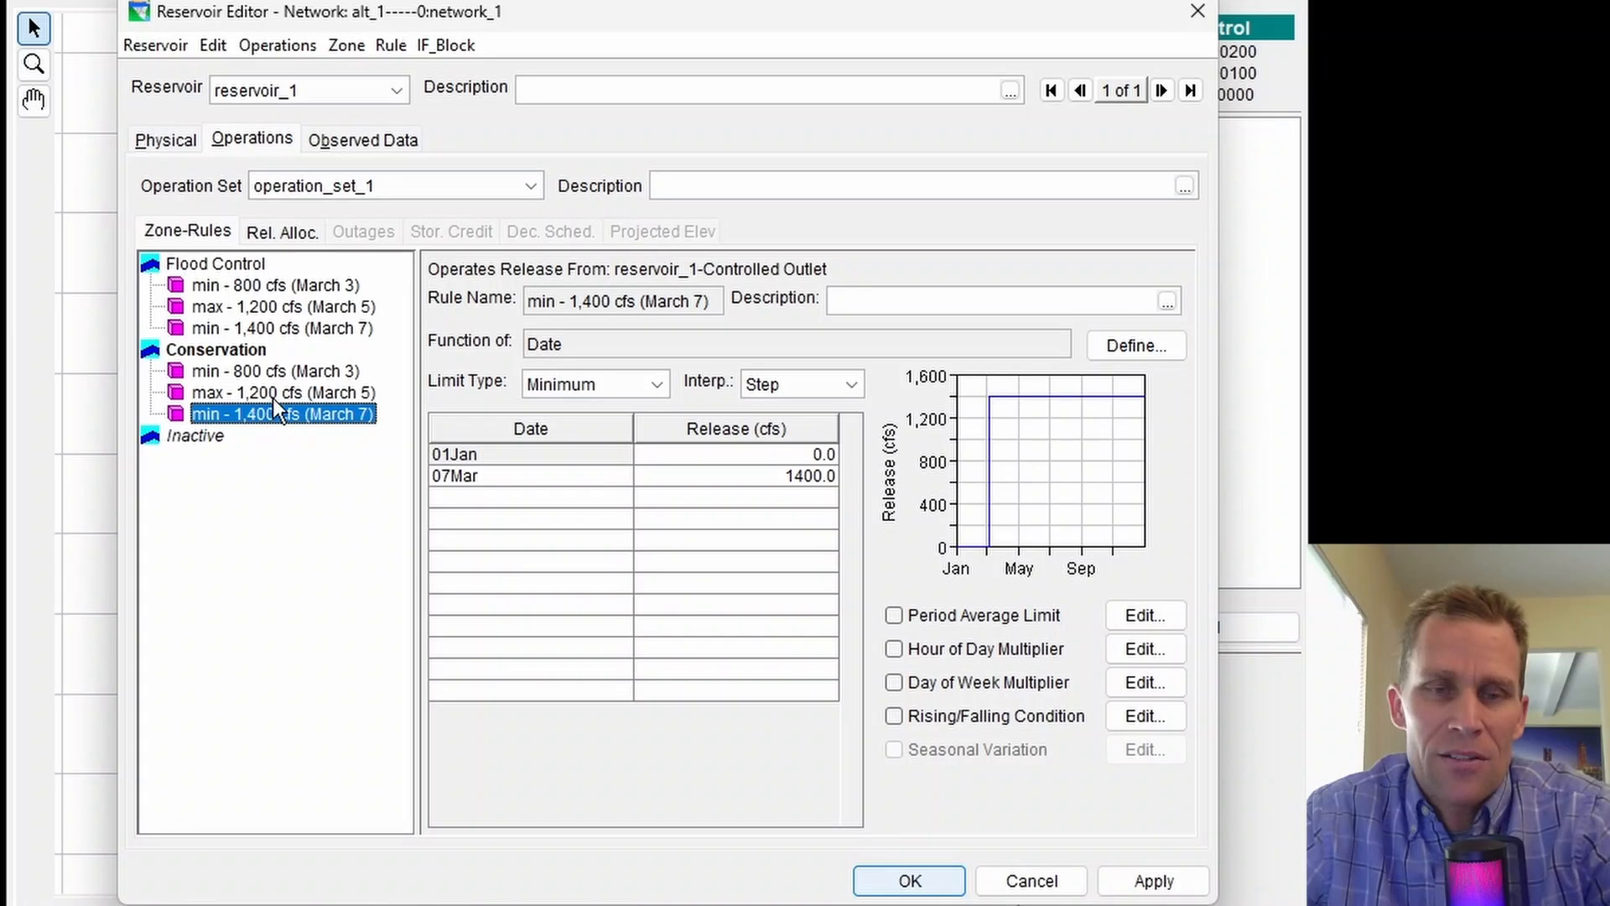
Step: Recheck which Conservation rule ranks higher, the March 5 maximum of 1,200 cfs or the March 7 minimum of 1,400 cfs
click(274, 396)
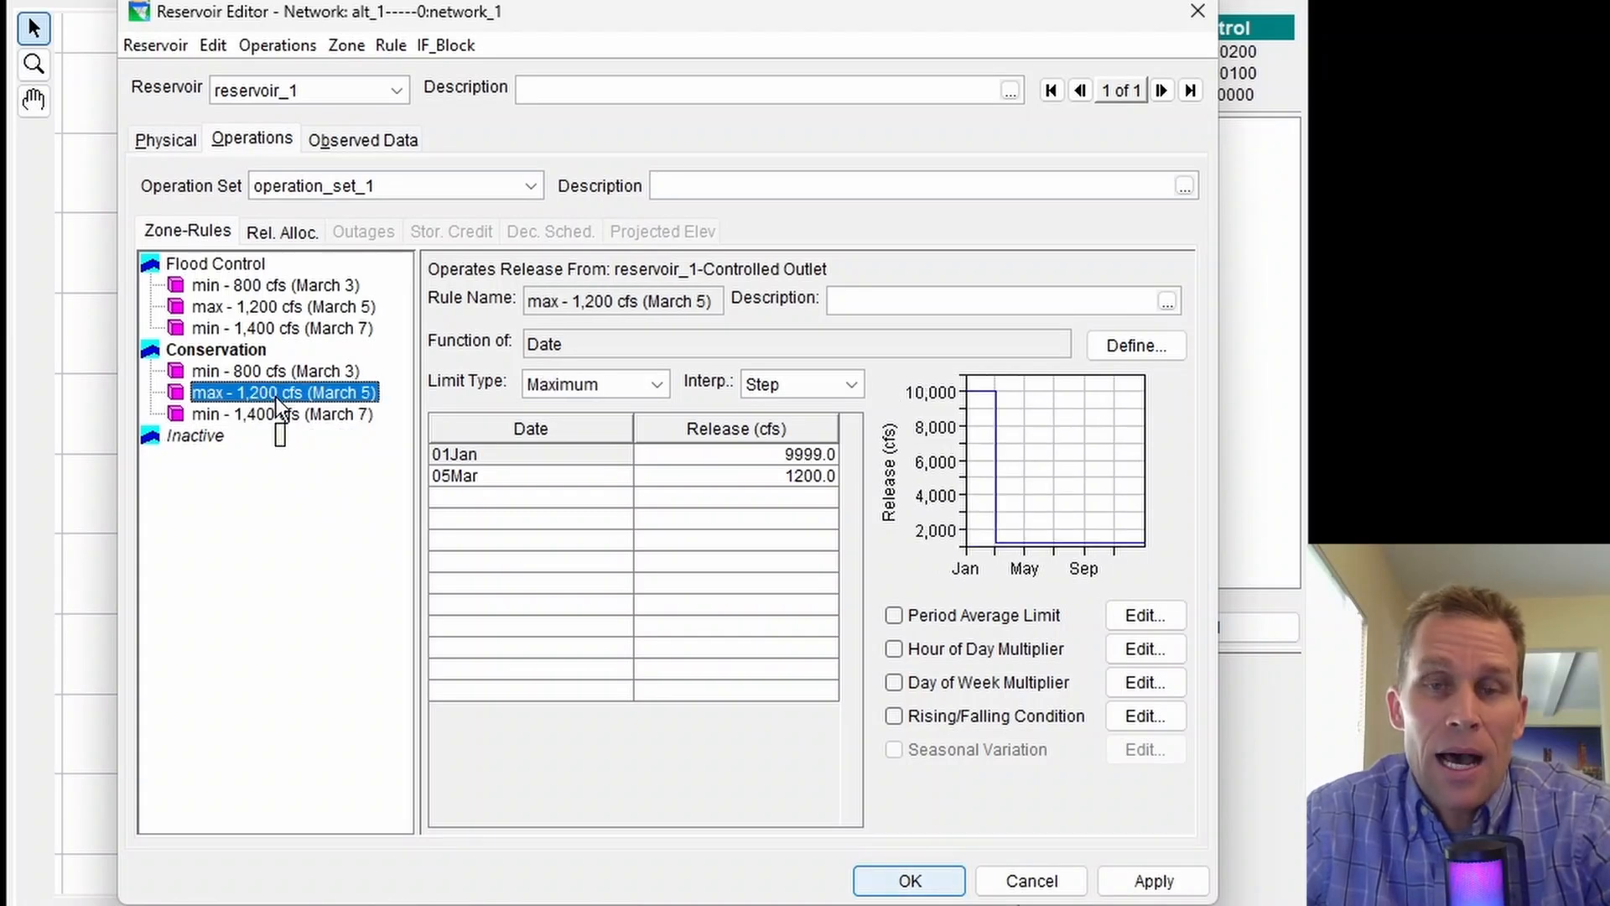
click(280, 416)
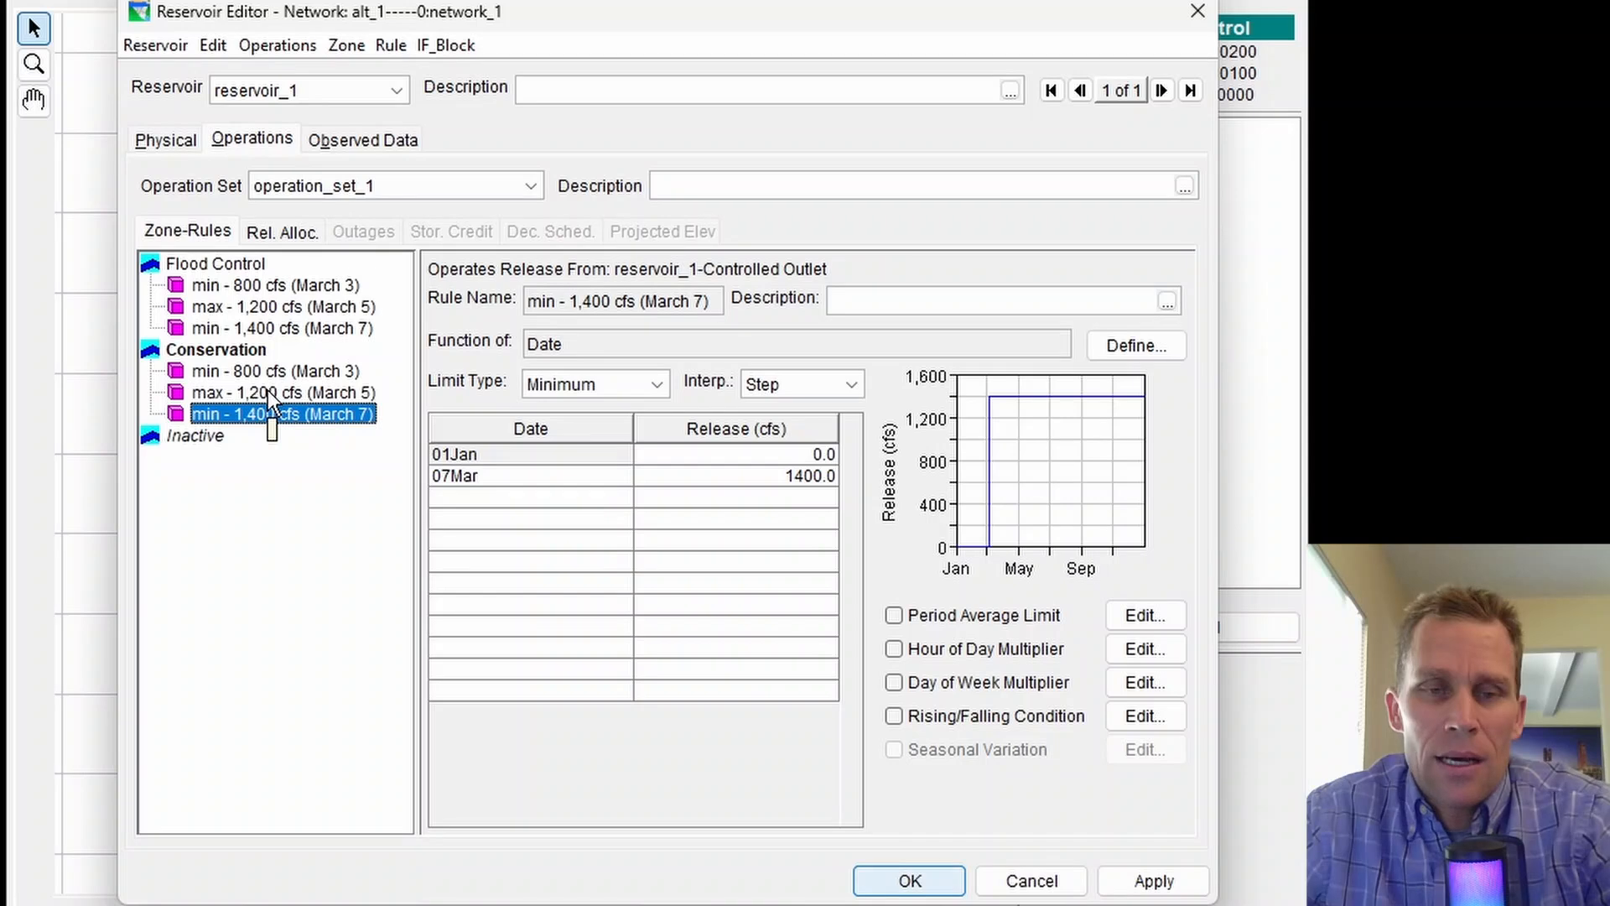
click(272, 393)
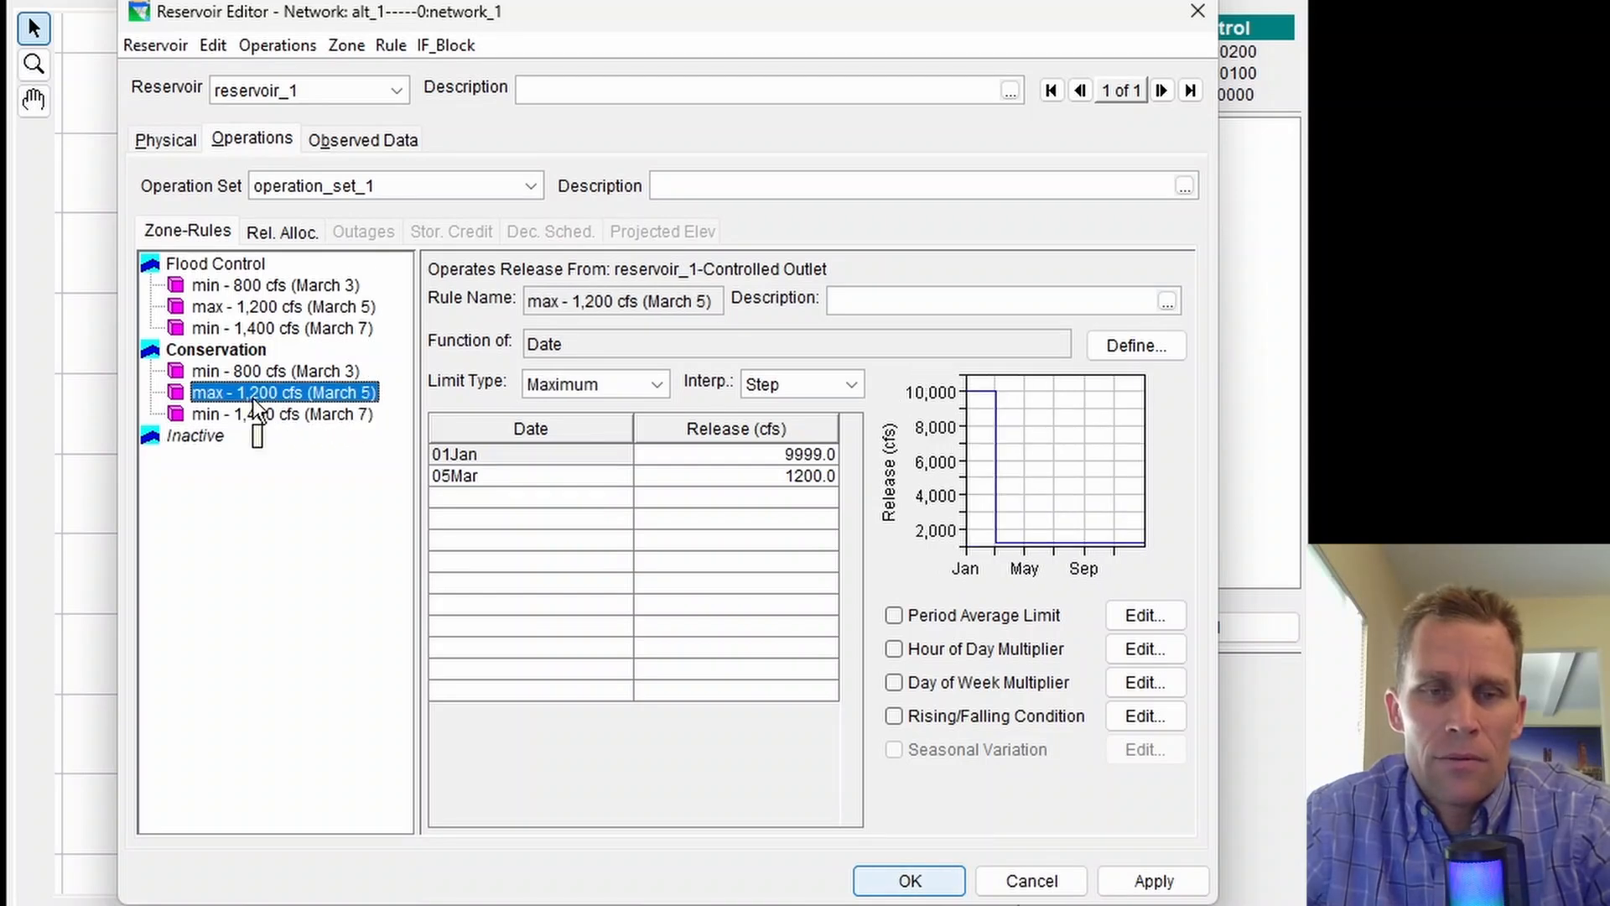
Step: Apply the release rule changes, close the reservoir and alternative editors, and recompute alt_1
click(1166, 882)
click(1025, 881)
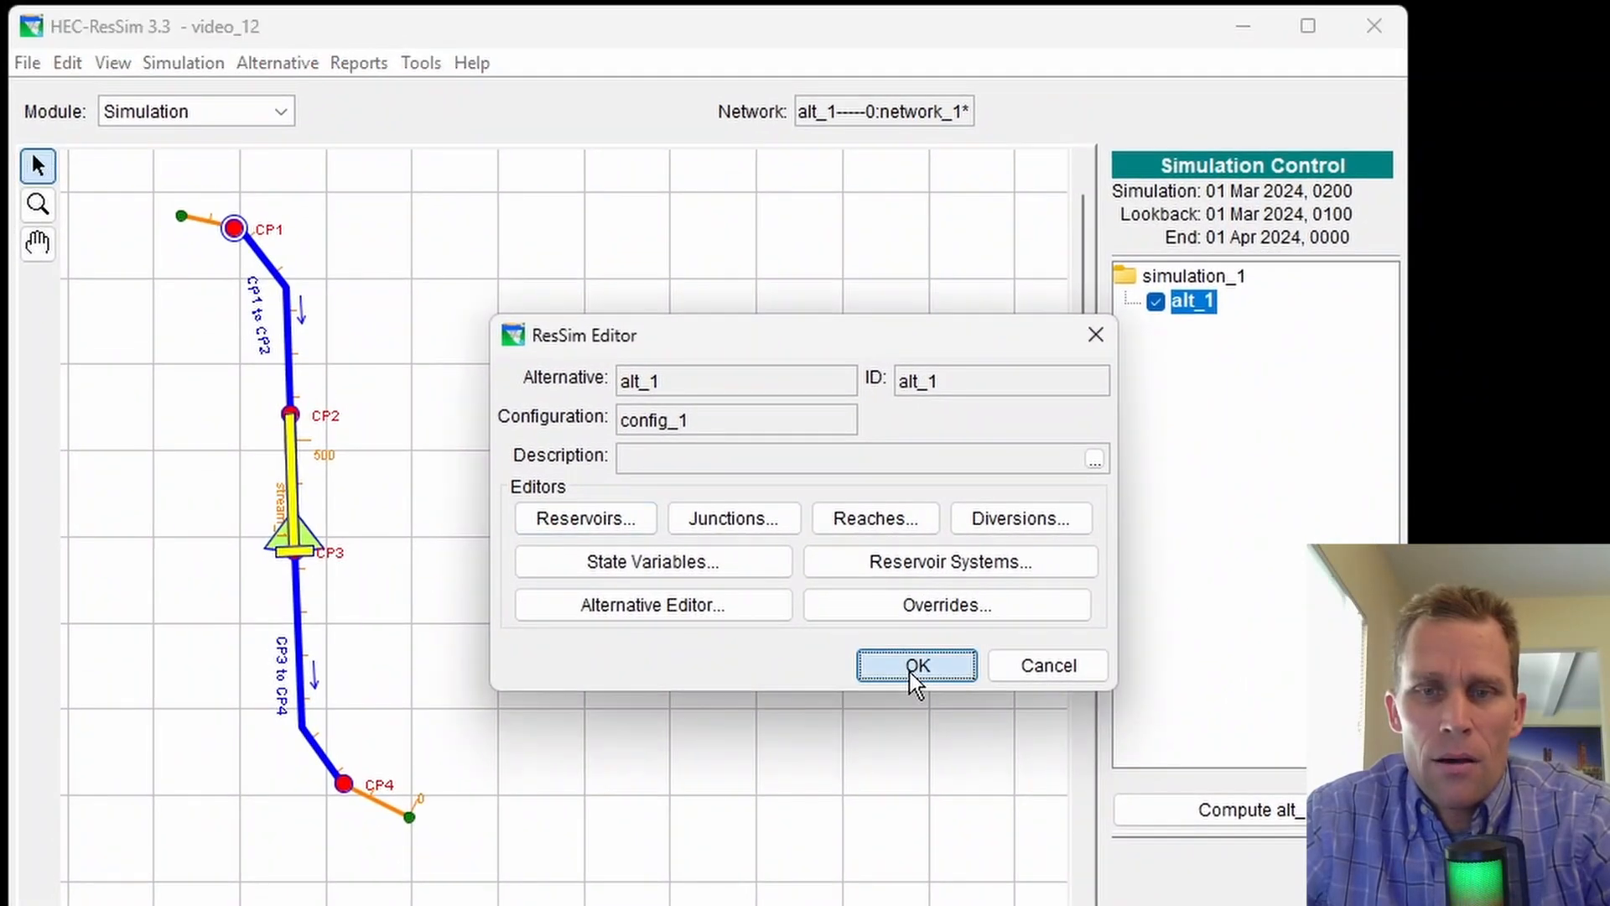
click(917, 667)
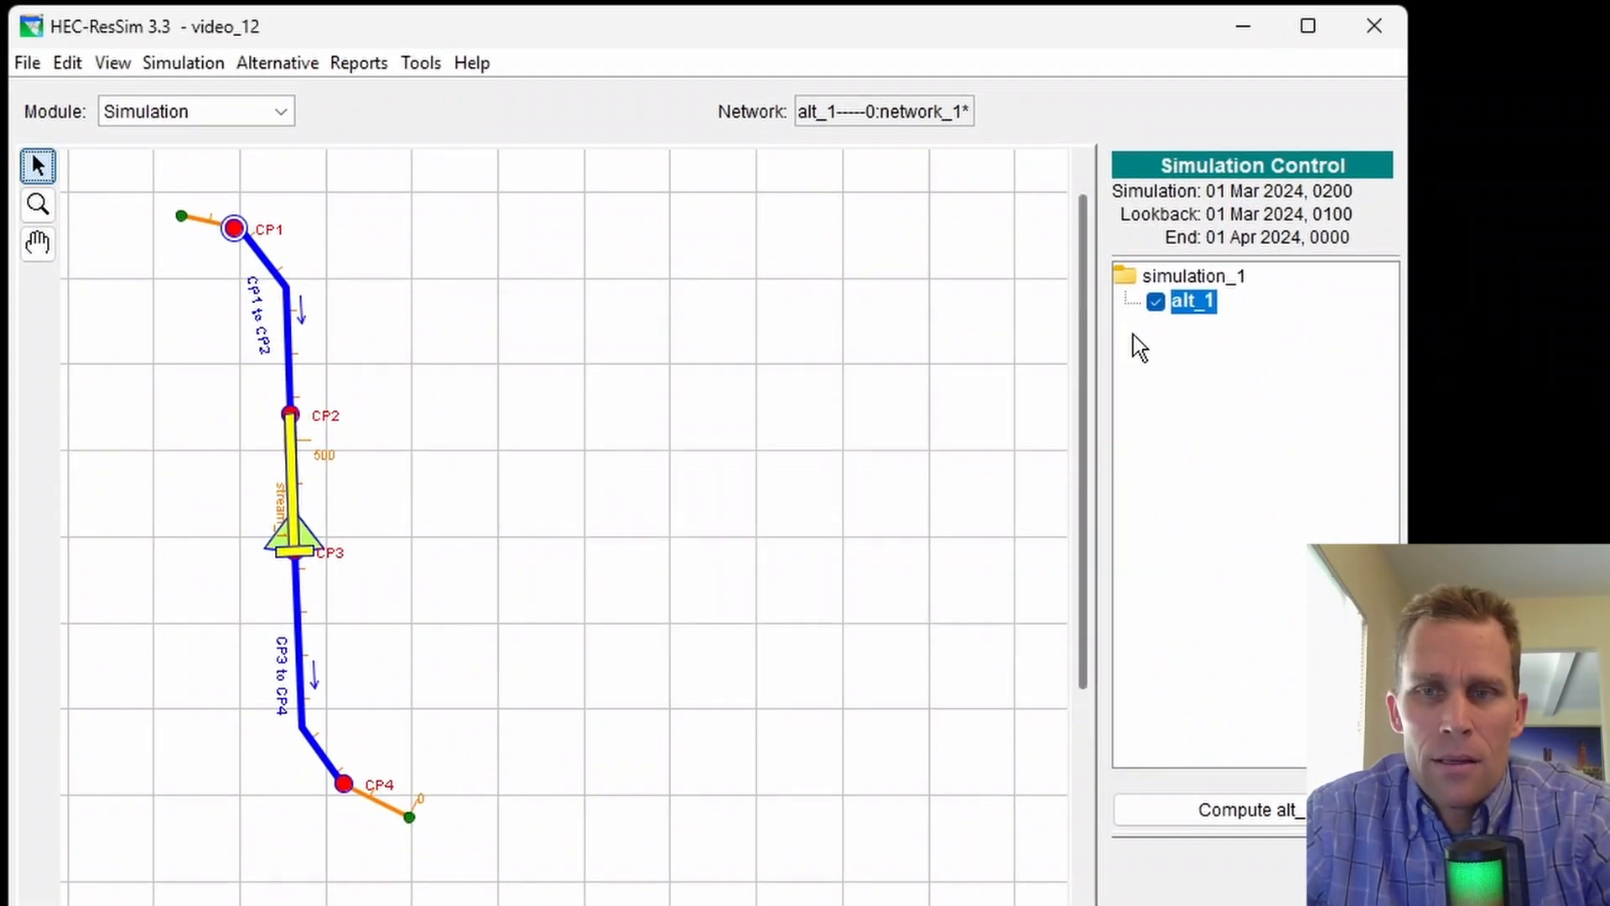
right_click(1193, 309)
click(1246, 377)
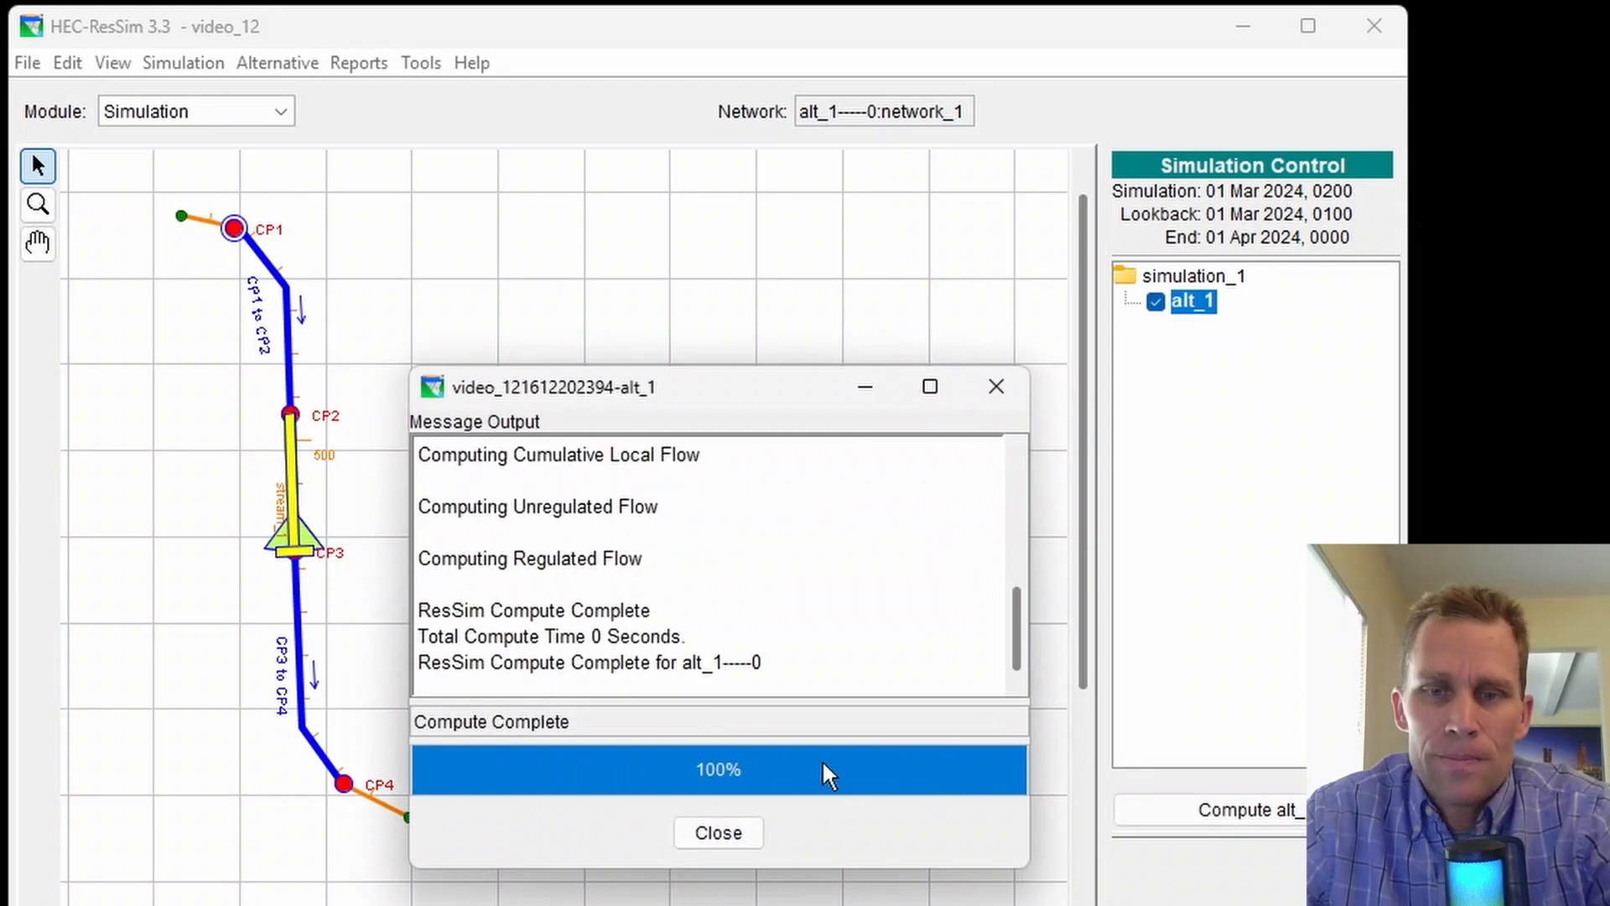
click(730, 846)
Step: View the default elevation and flow plot for reservoir_1 and close it
right_click(298, 531)
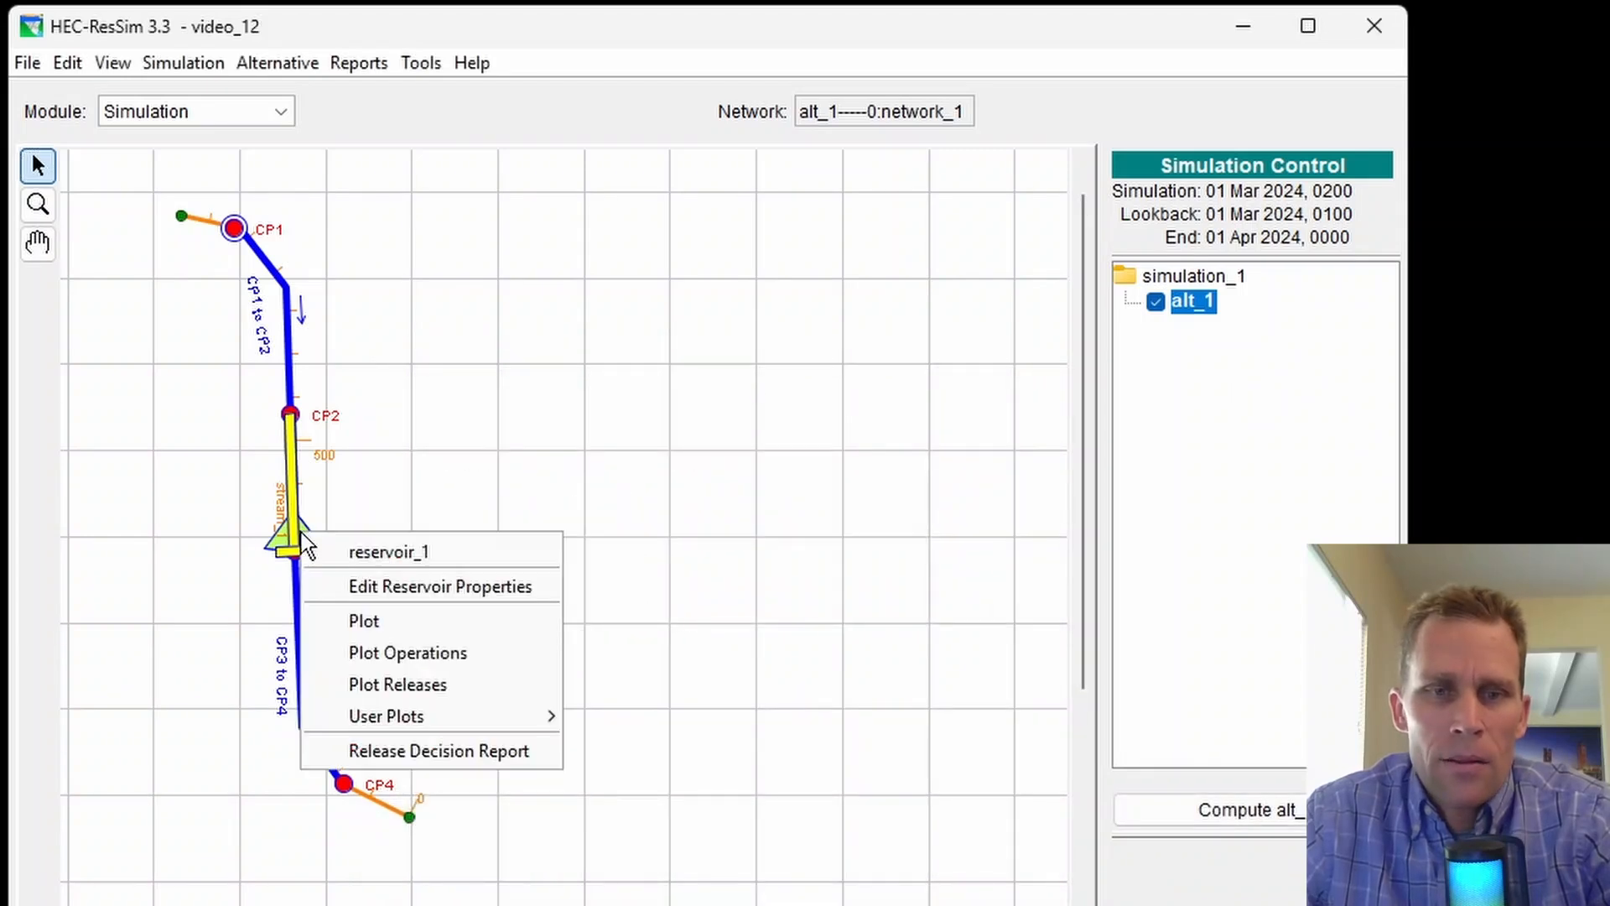
click(360, 622)
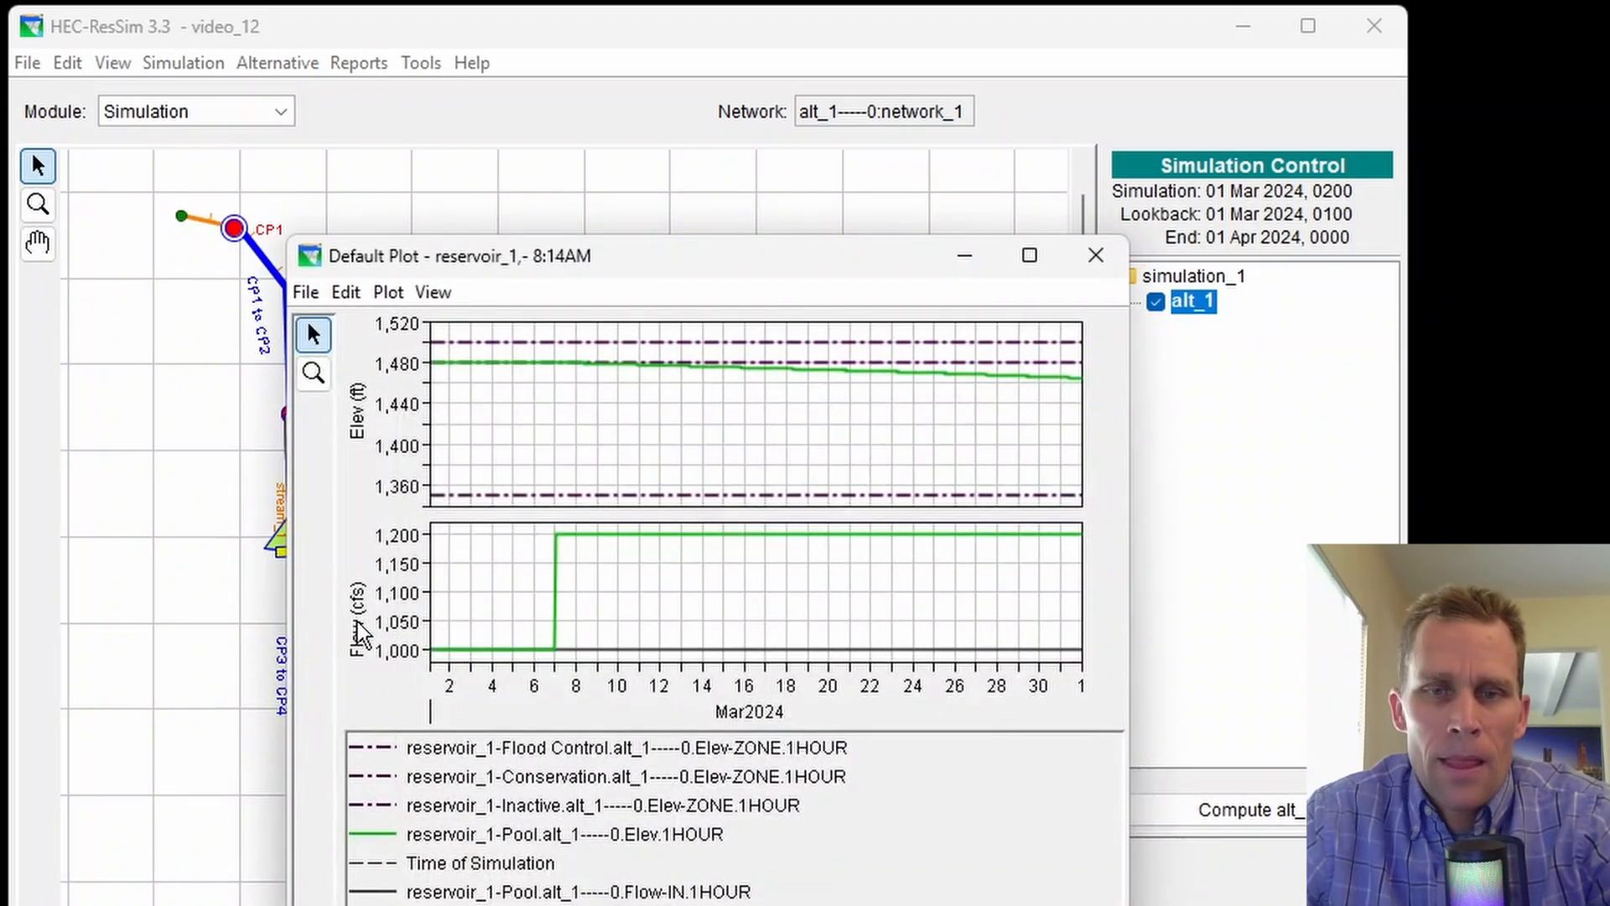
click(1095, 255)
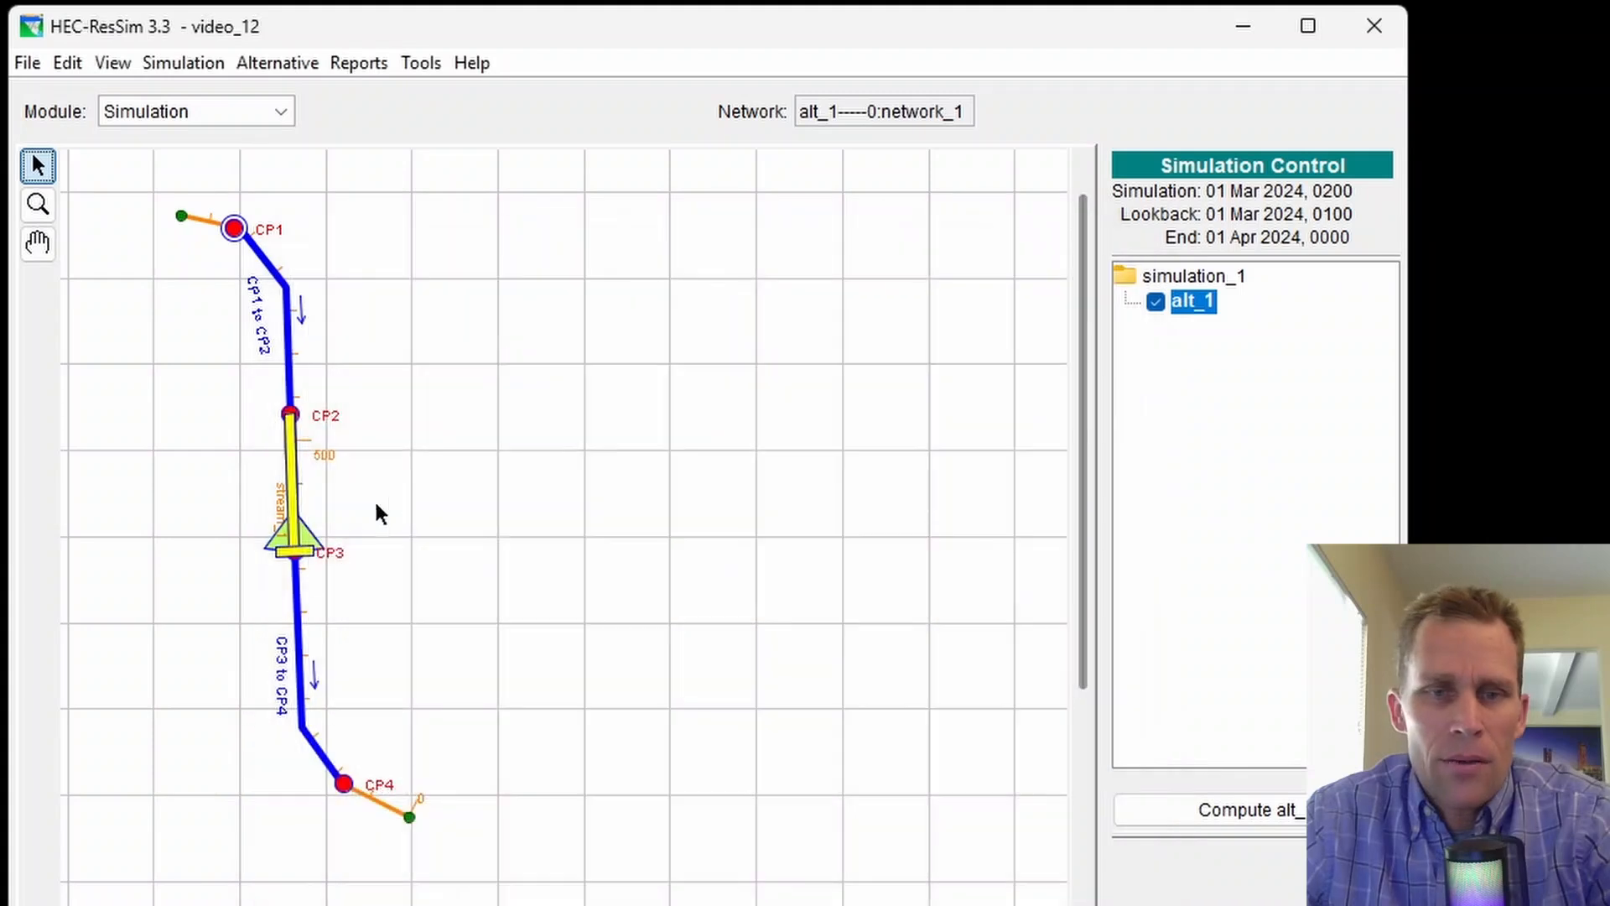
Step: Open reservoir_1's operations plot and remove its storage region so only the flow and limit variables are plotted
right_click(296, 532)
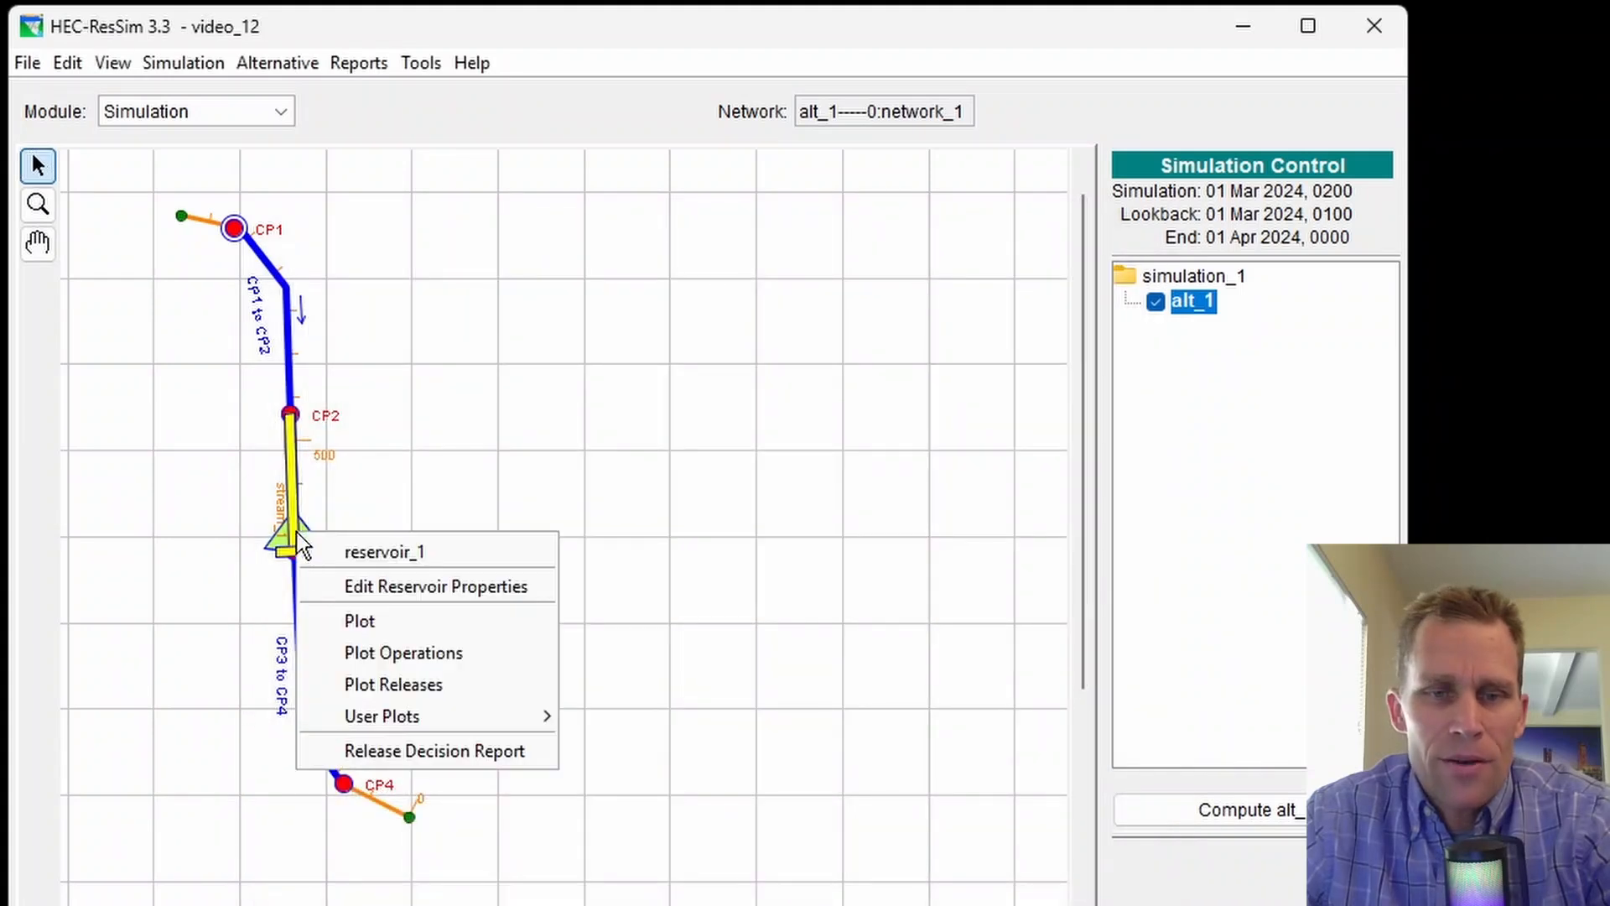
click(398, 654)
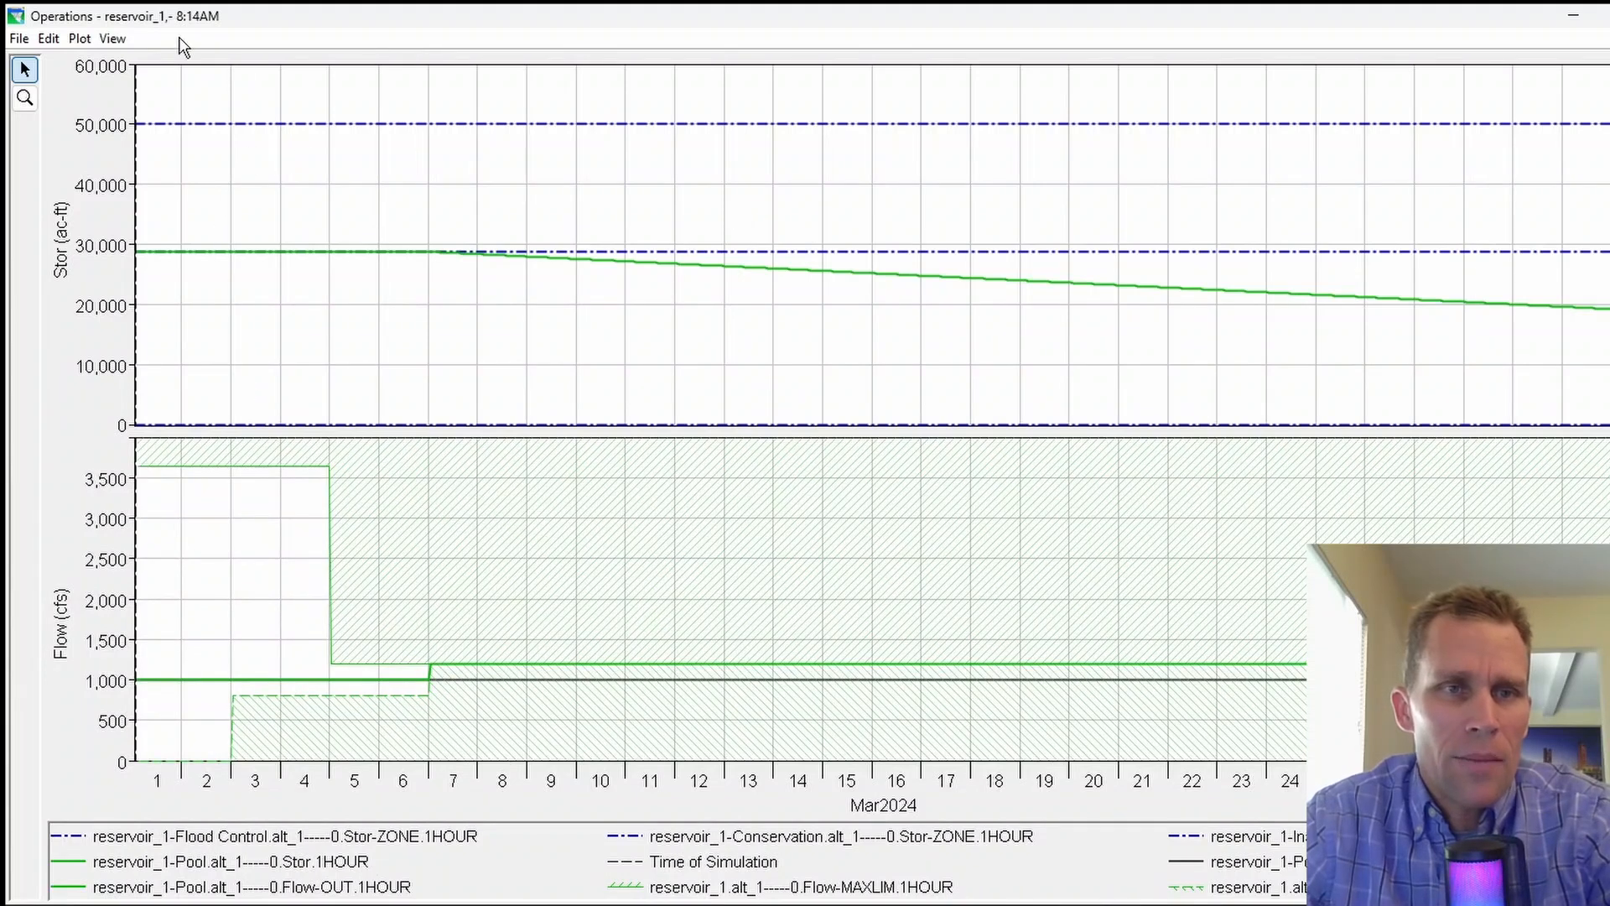
click(84, 35)
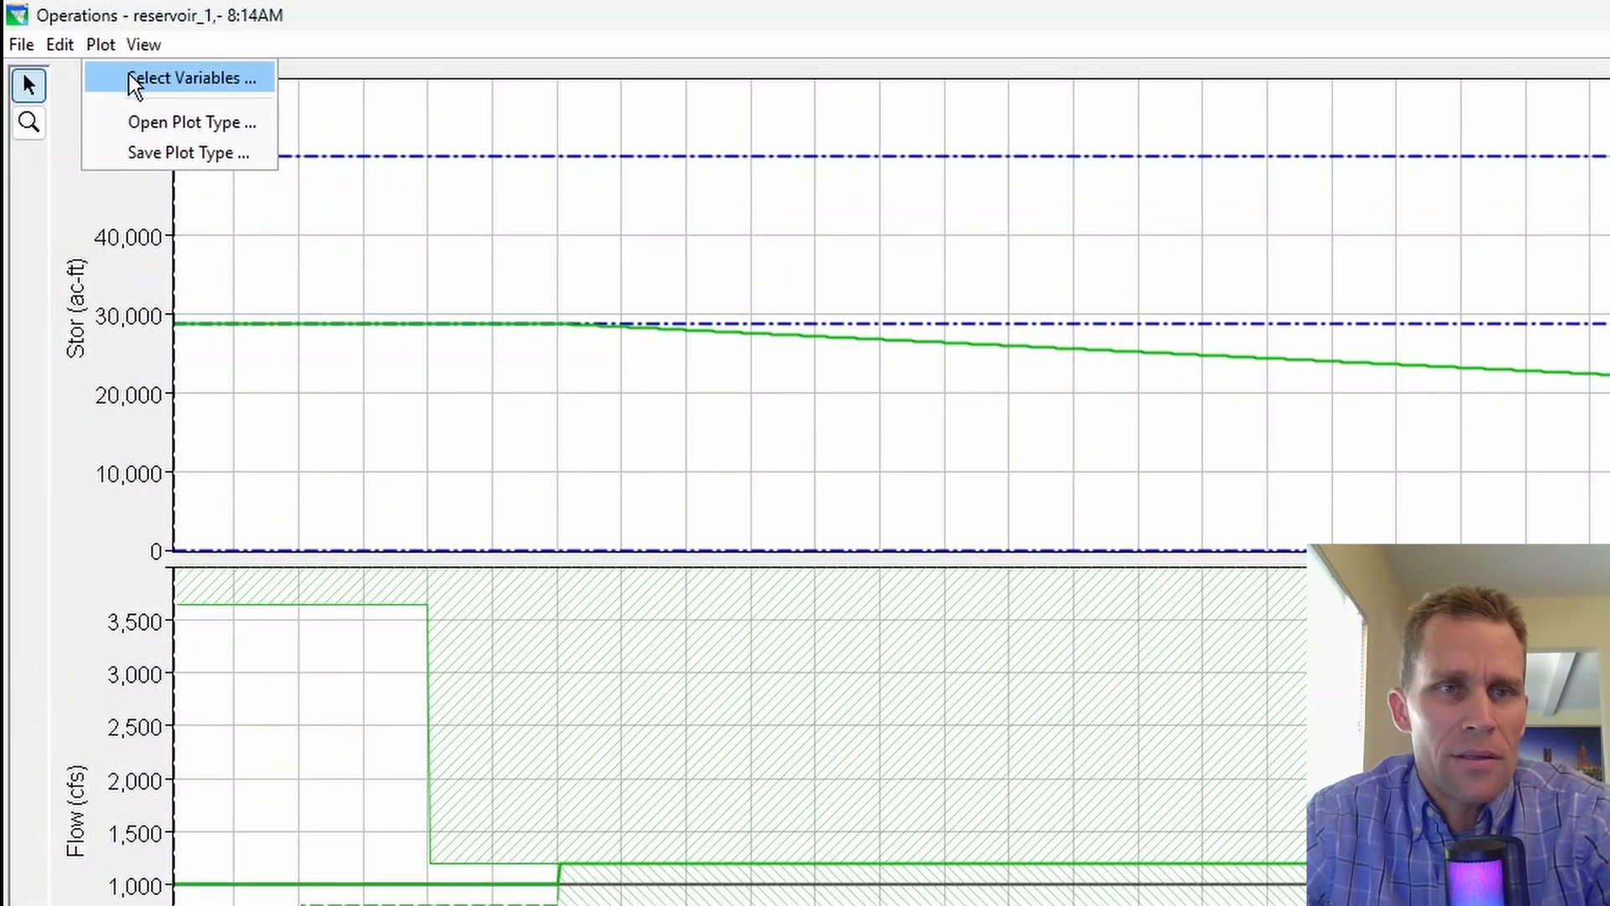
click(129, 78)
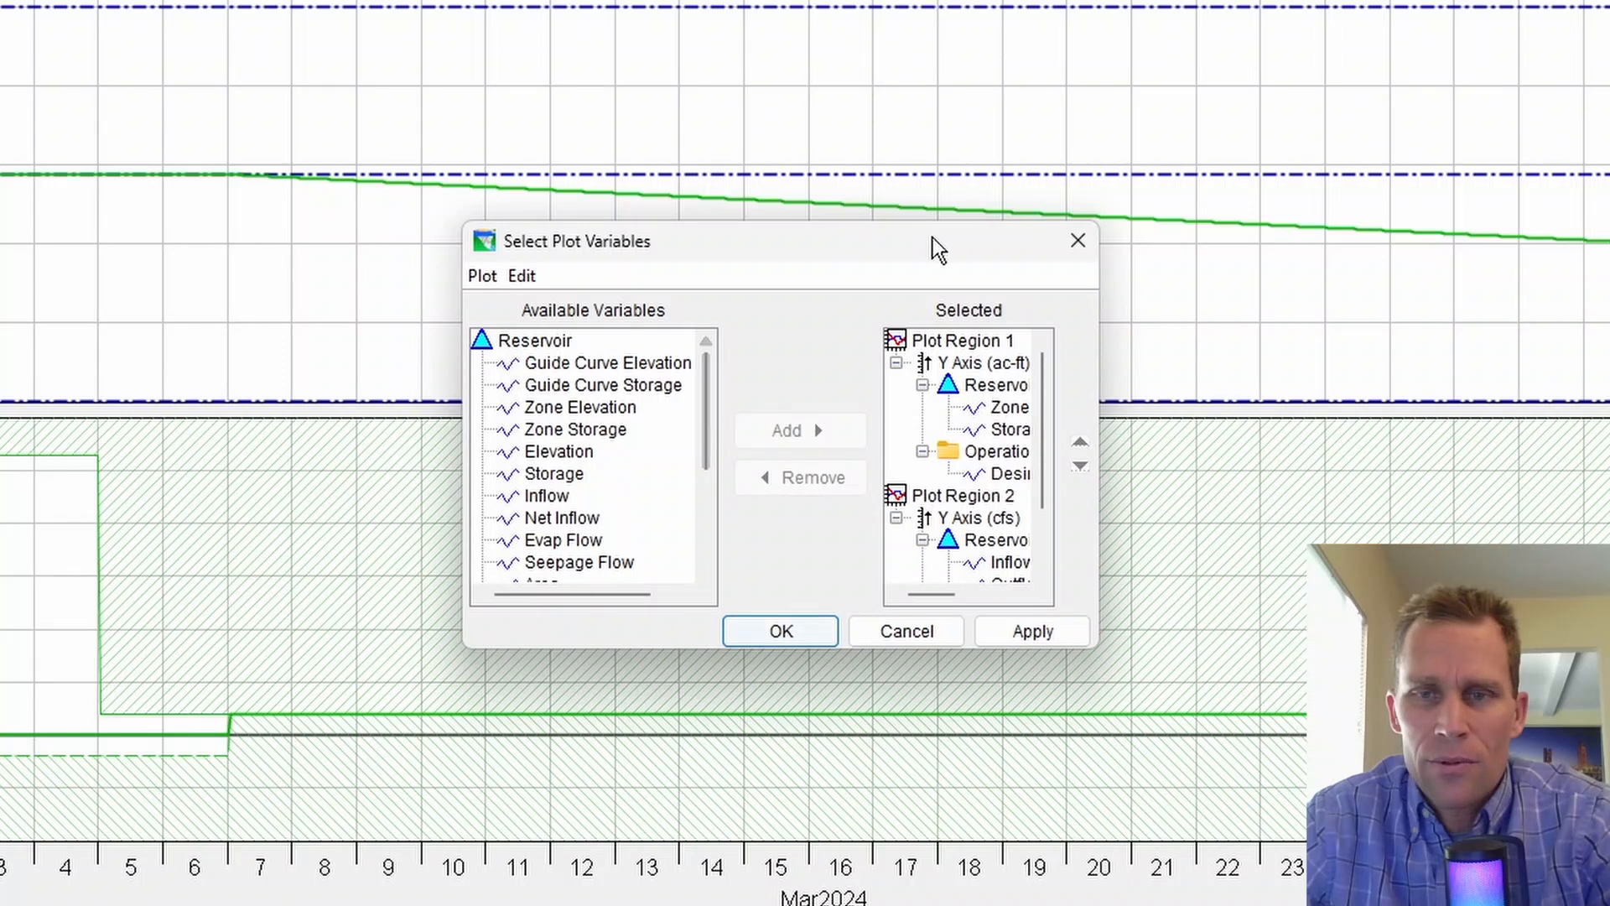
drag(932, 239, 875, 24)
drag(1039, 432, 1414, 636)
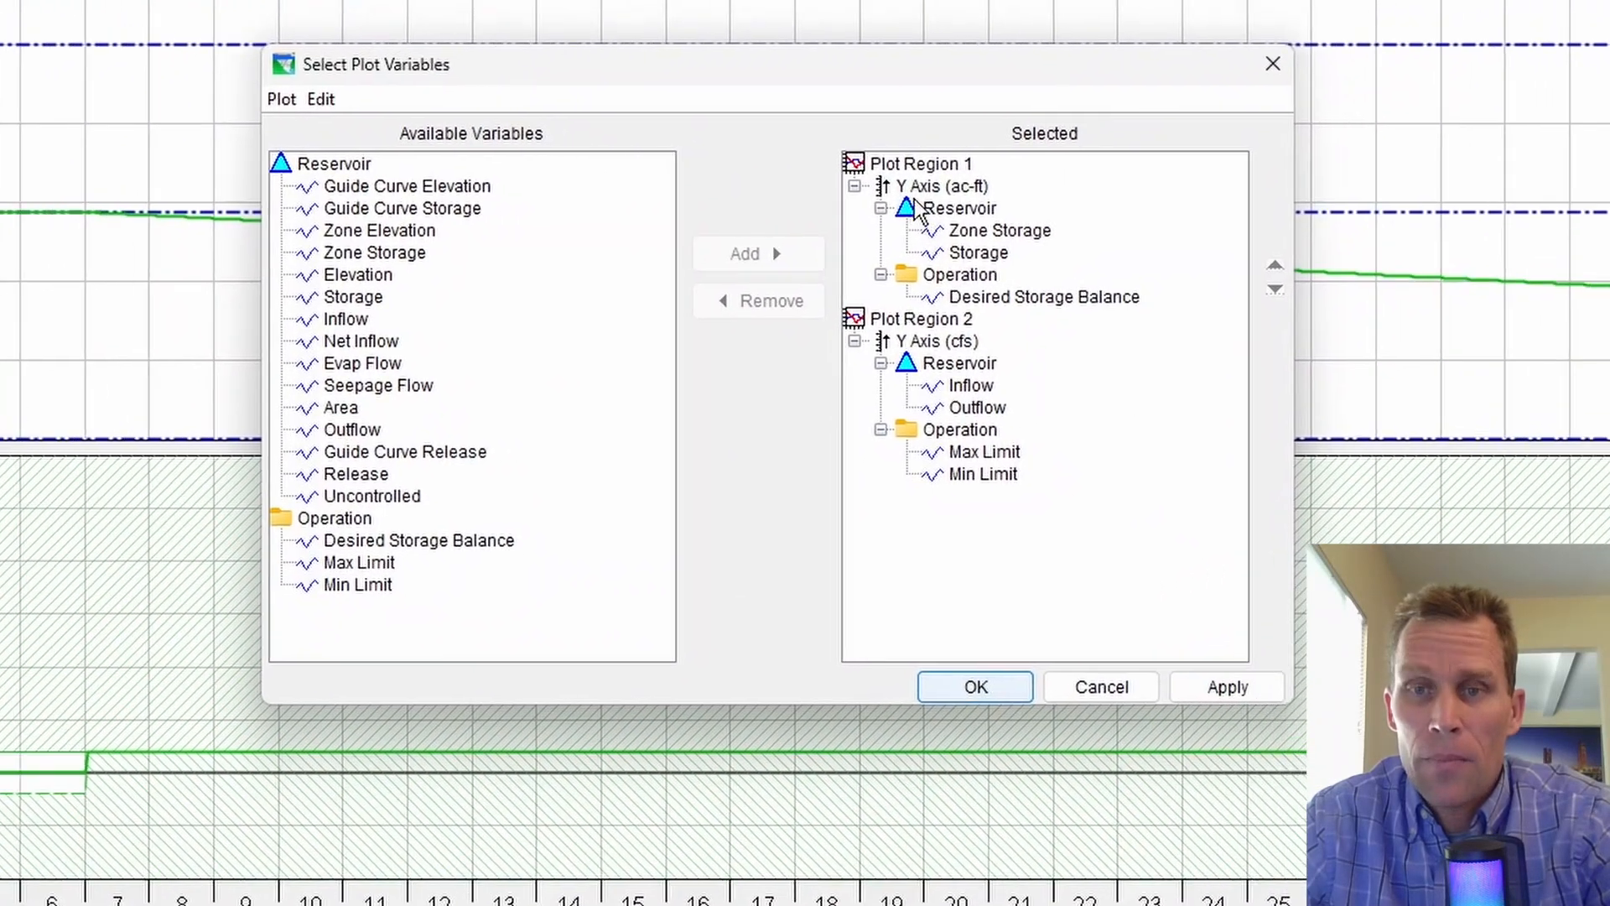
click(1051, 131)
right_click(1055, 132)
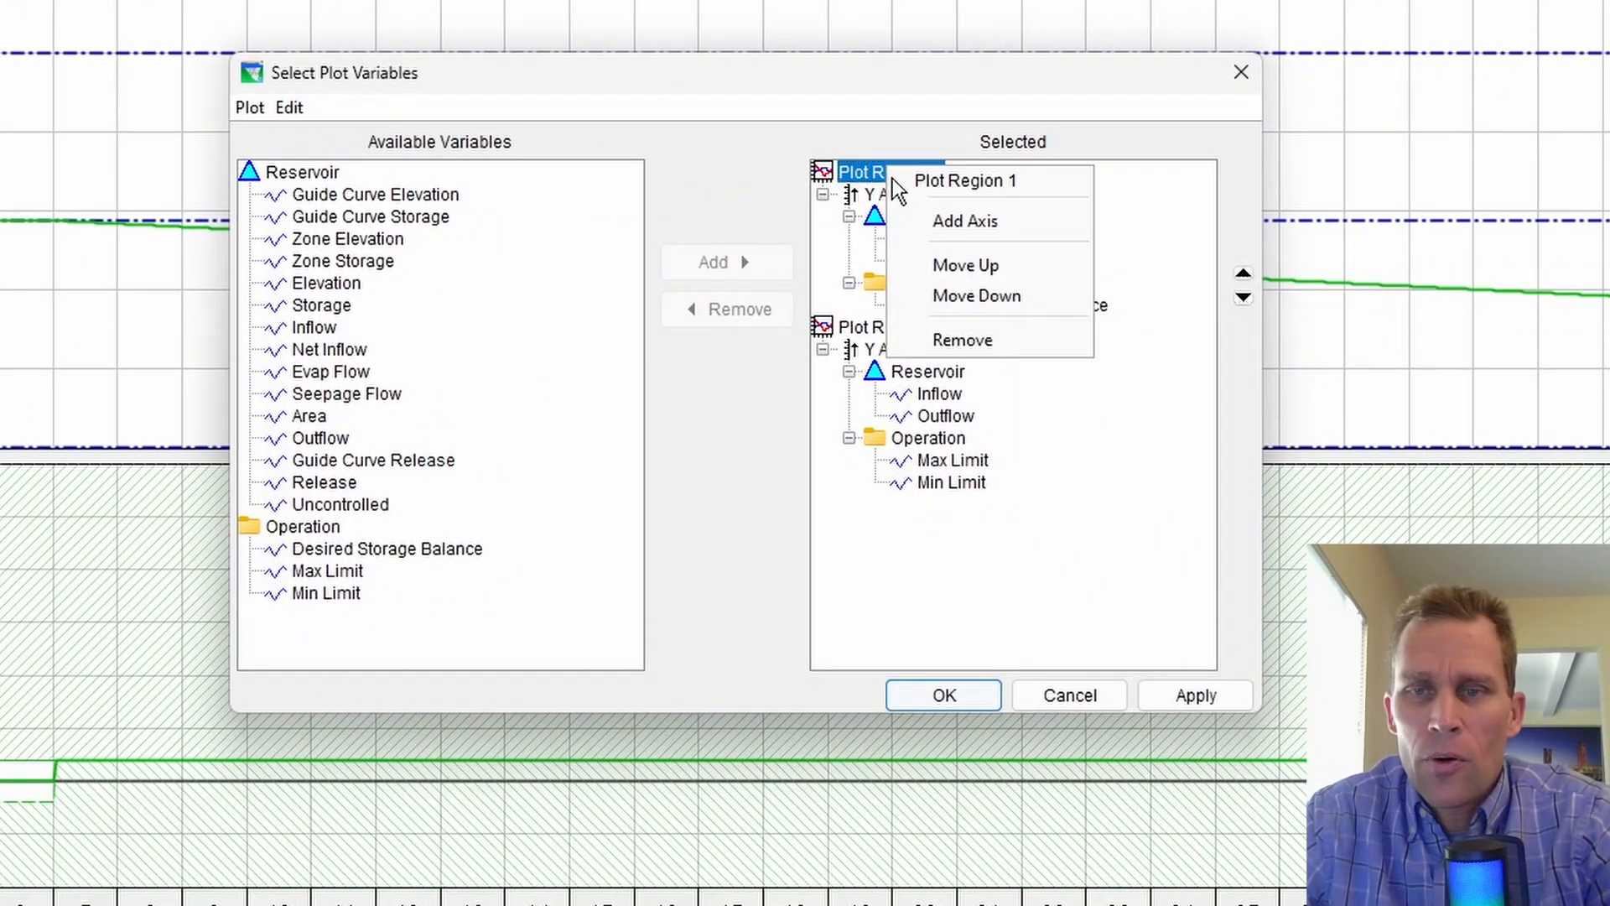
click(957, 342)
click(1174, 697)
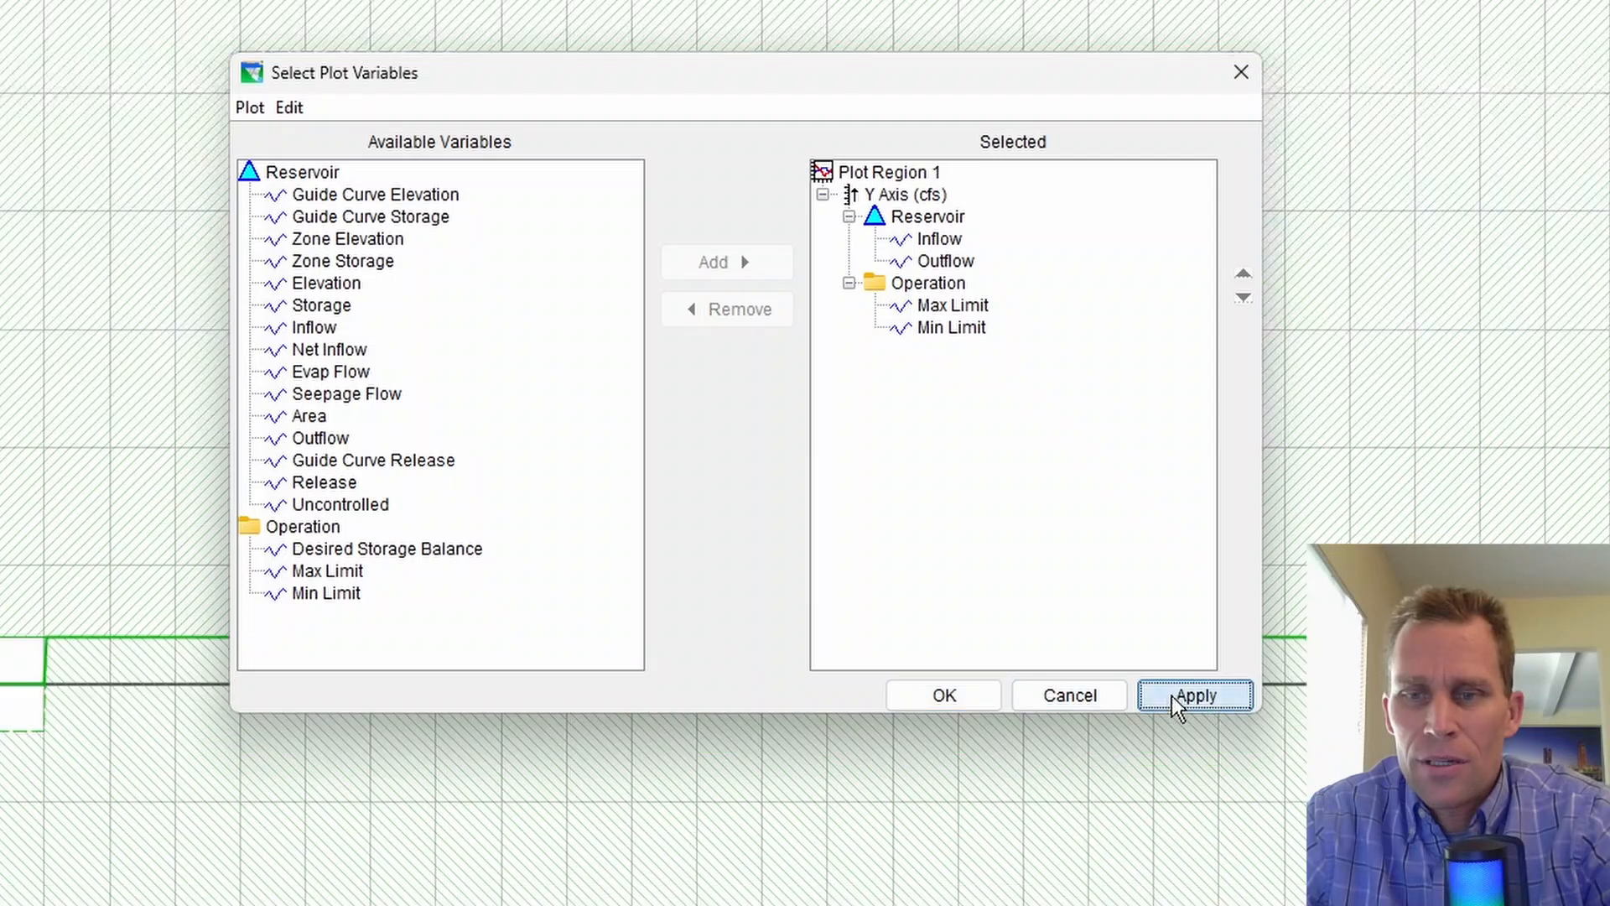
click(959, 697)
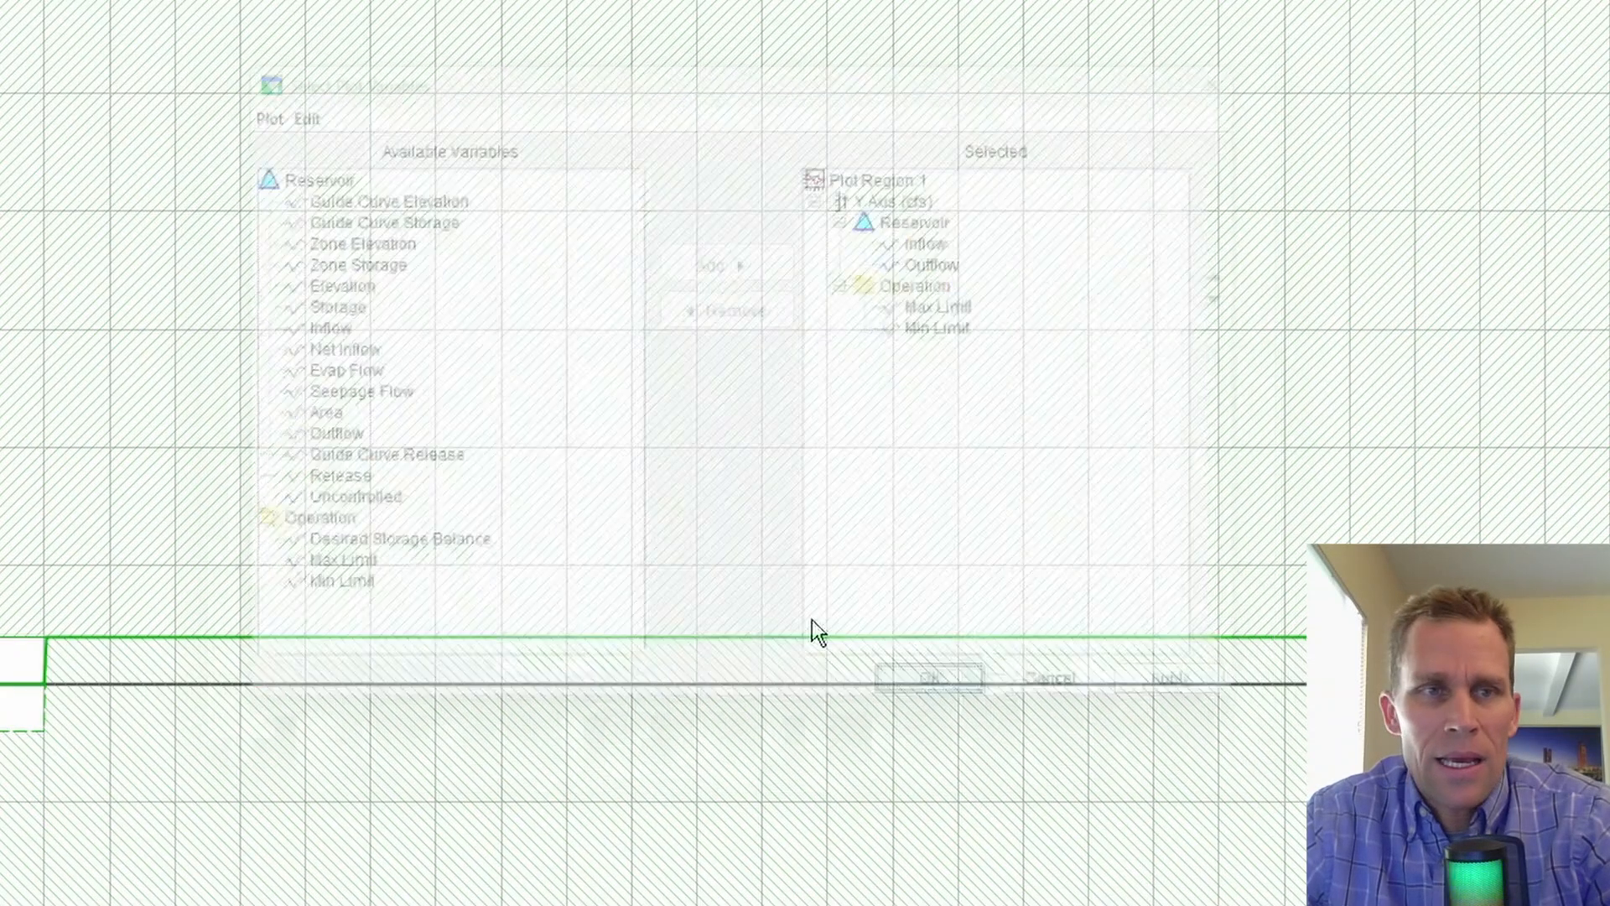
Step: Save the customized plot as a plot type named "Rule Prioritization", available to all watersheds
click(97, 49)
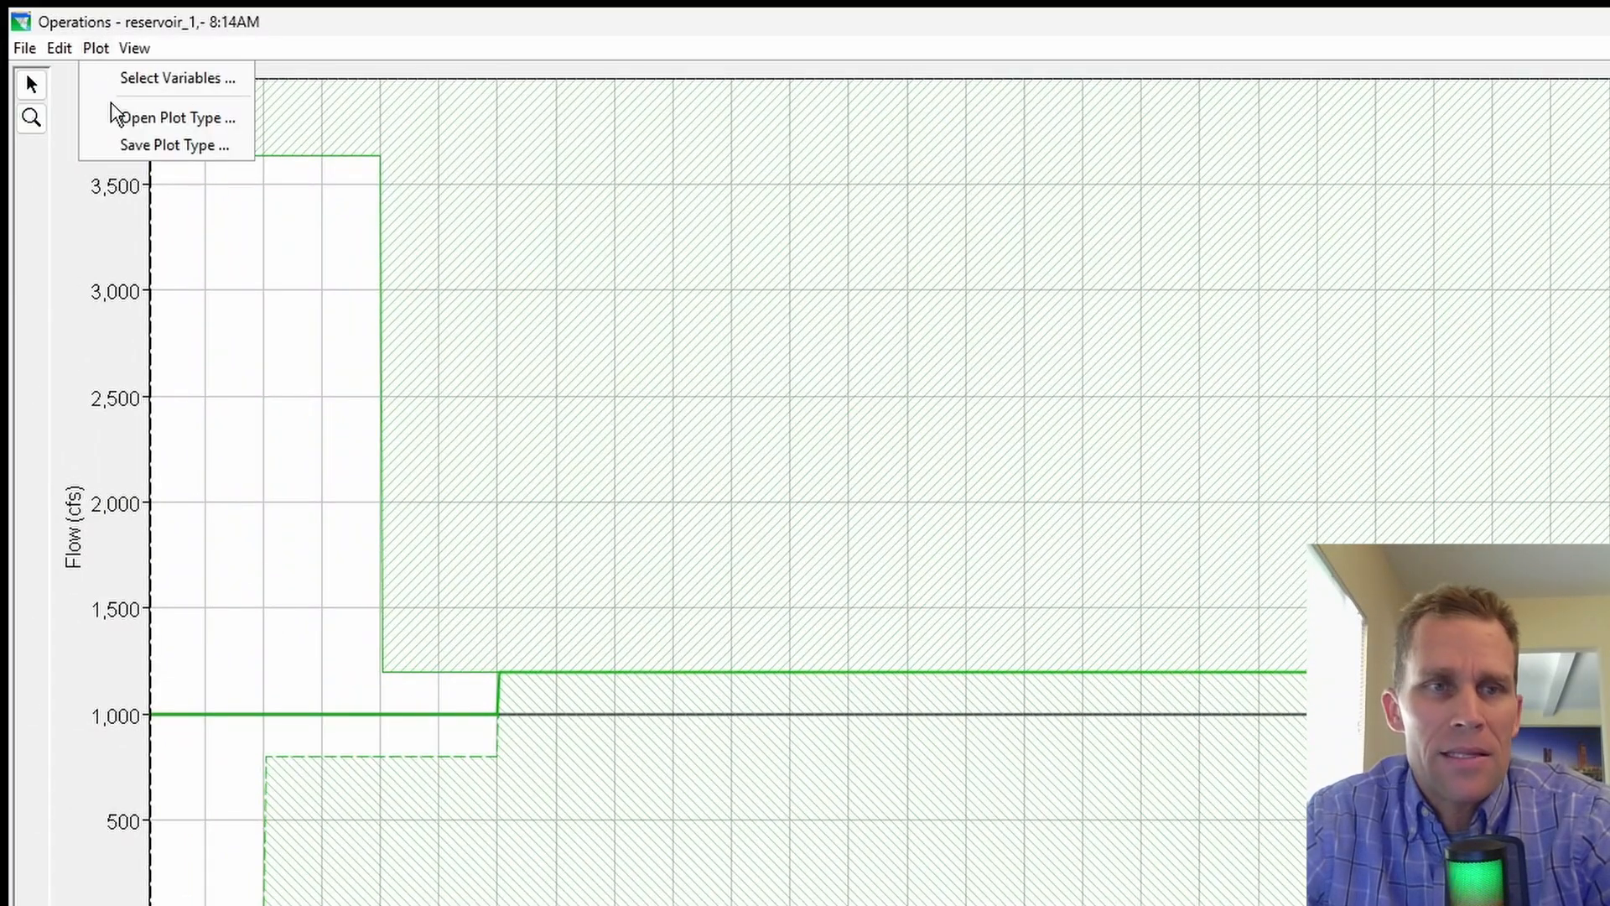
click(163, 143)
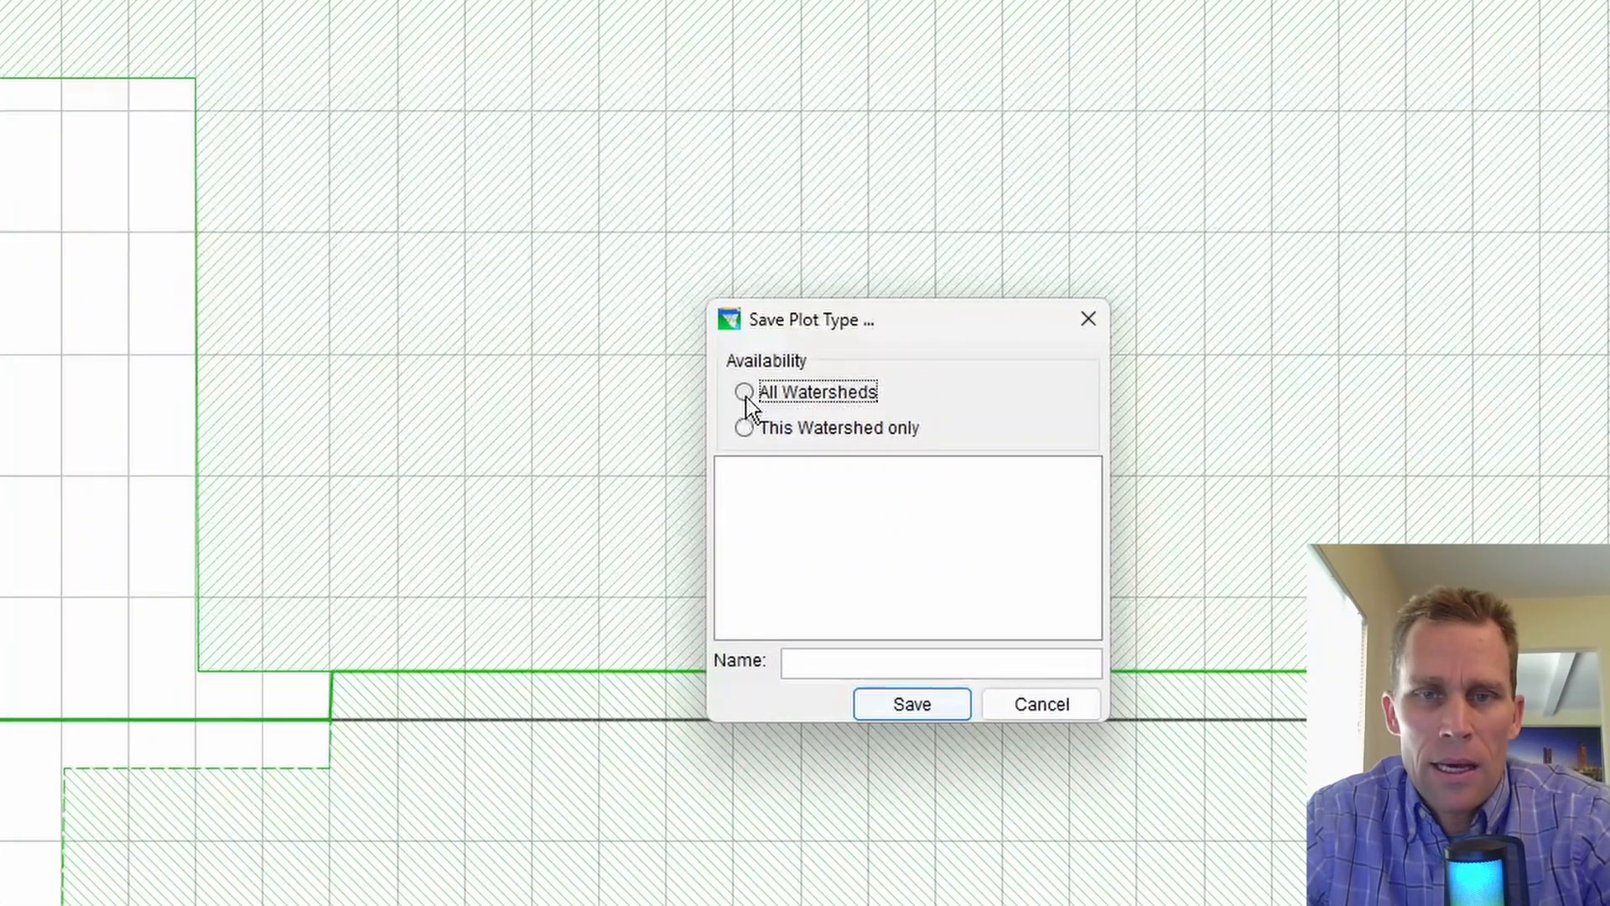
click(745, 395)
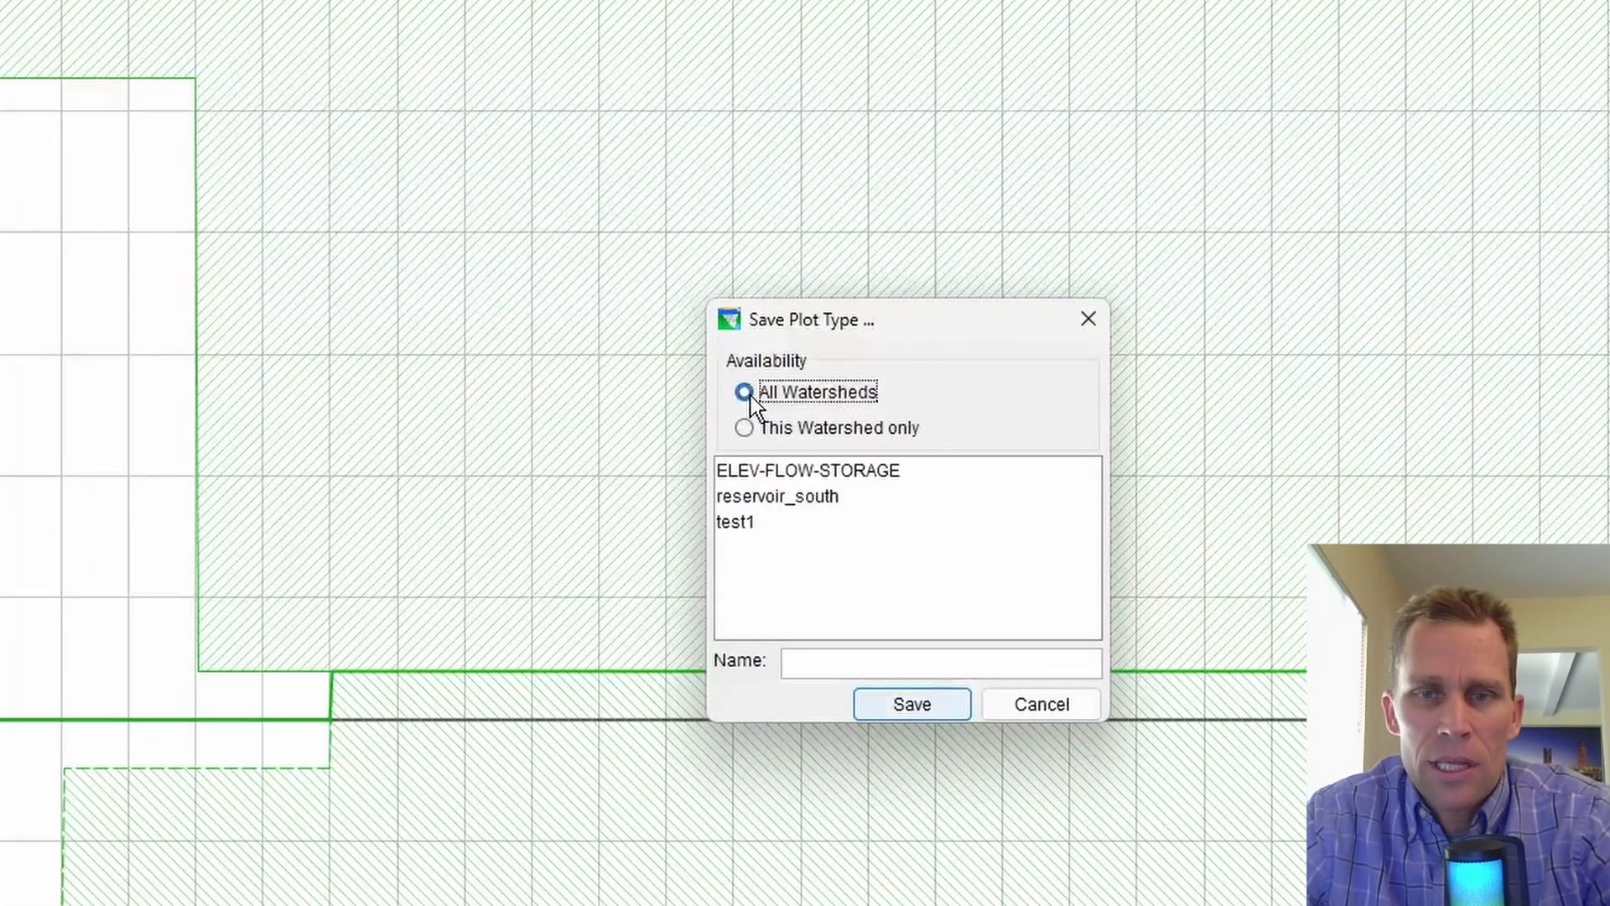
click(749, 426)
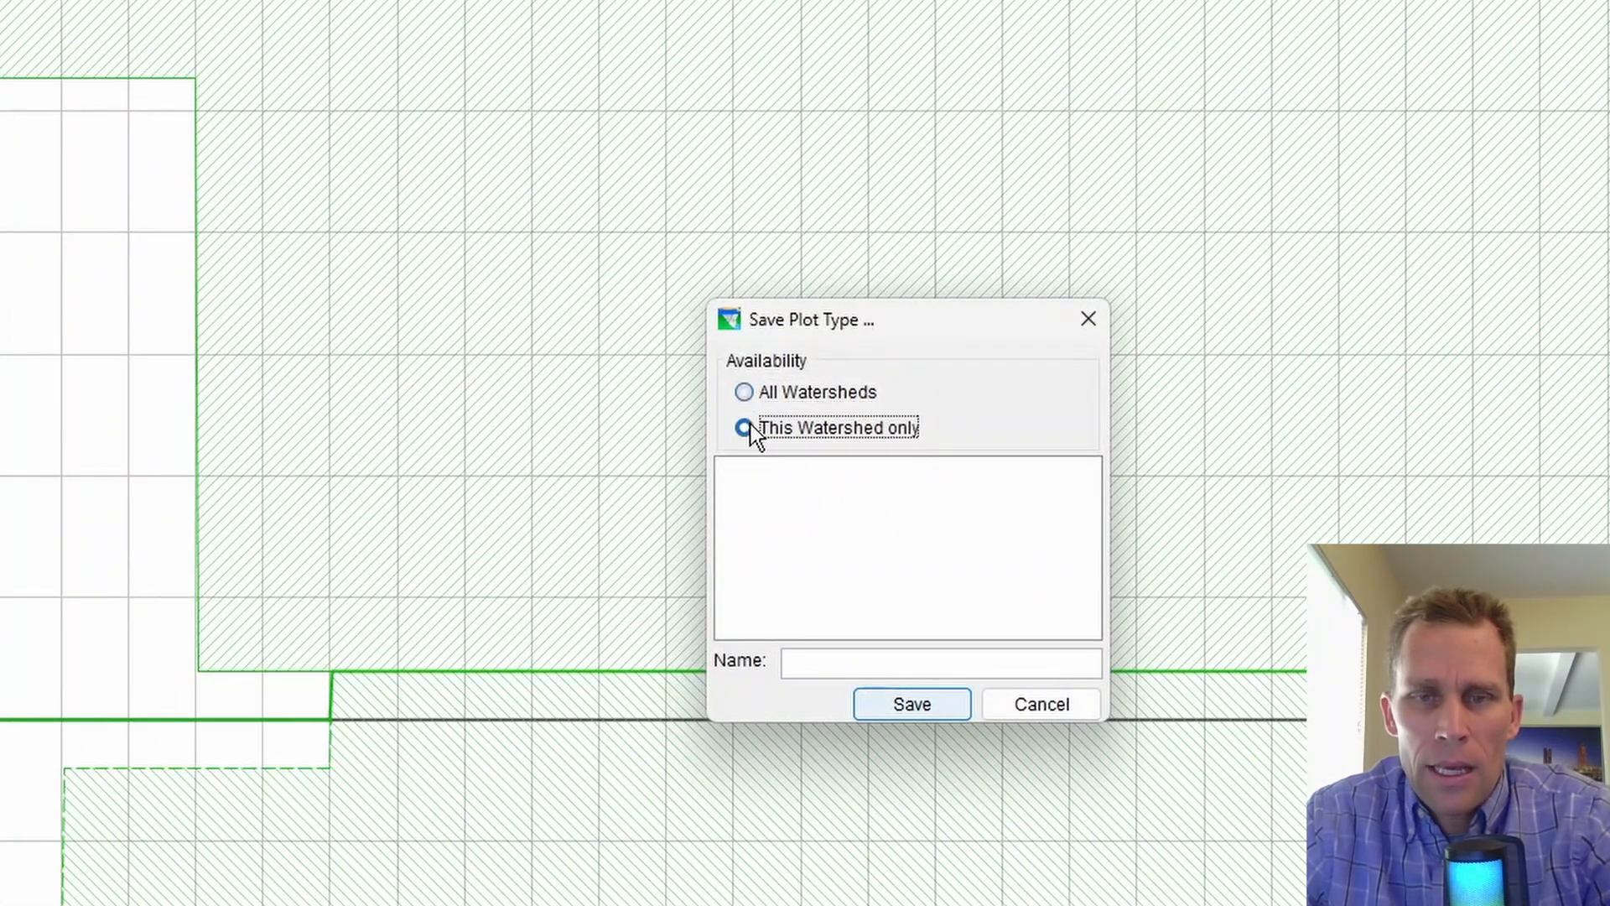
click(746, 392)
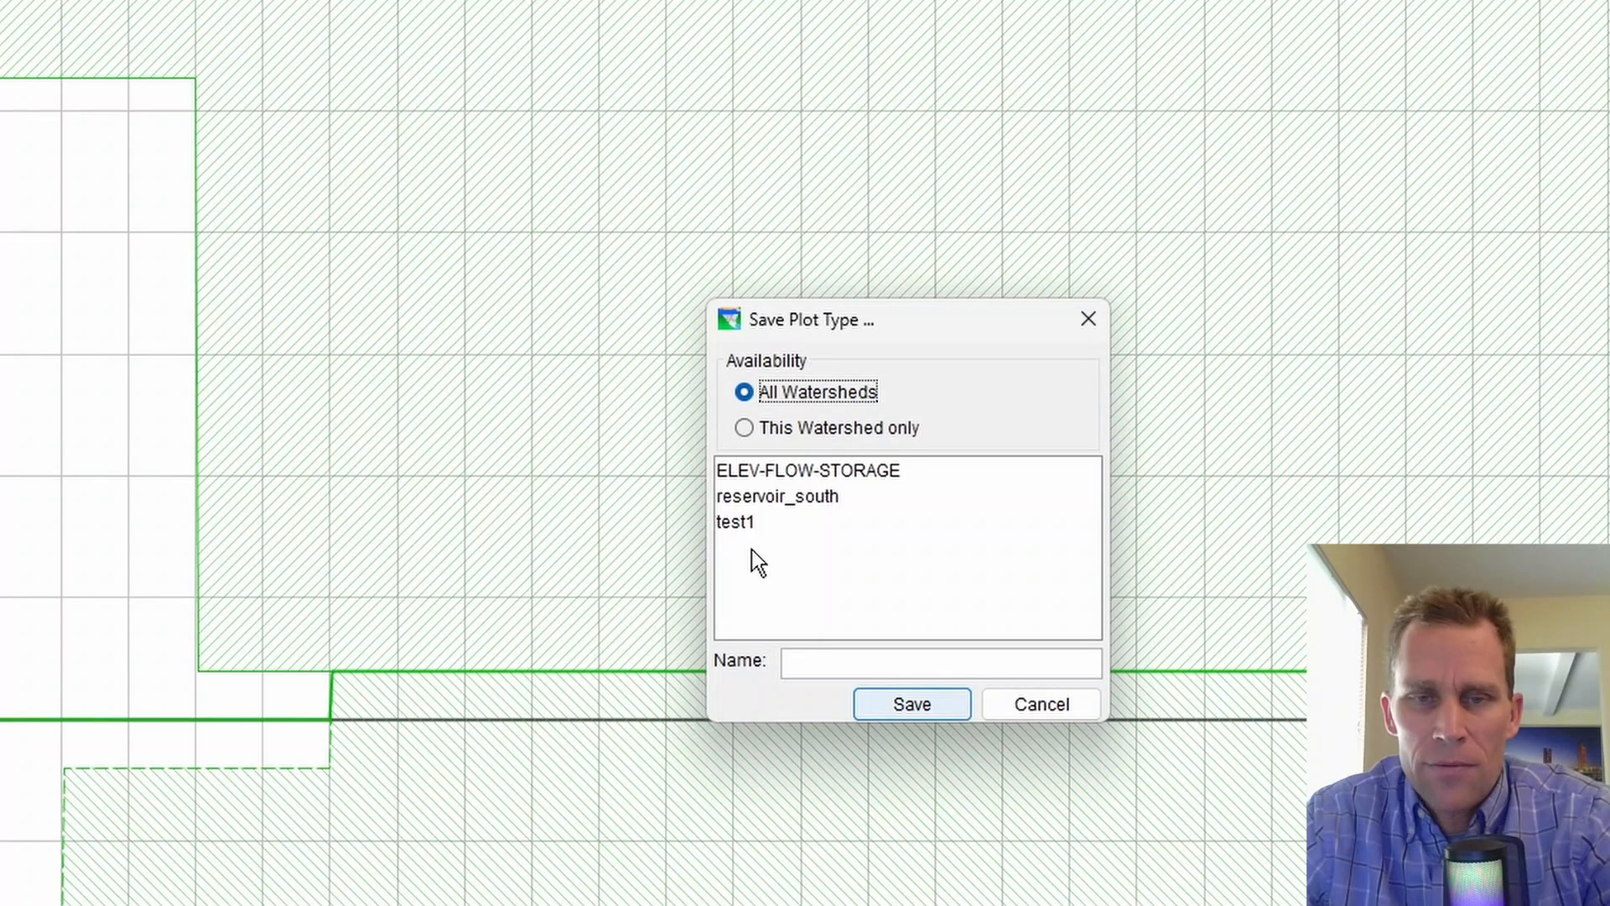
click(844, 668)
text(Rule)
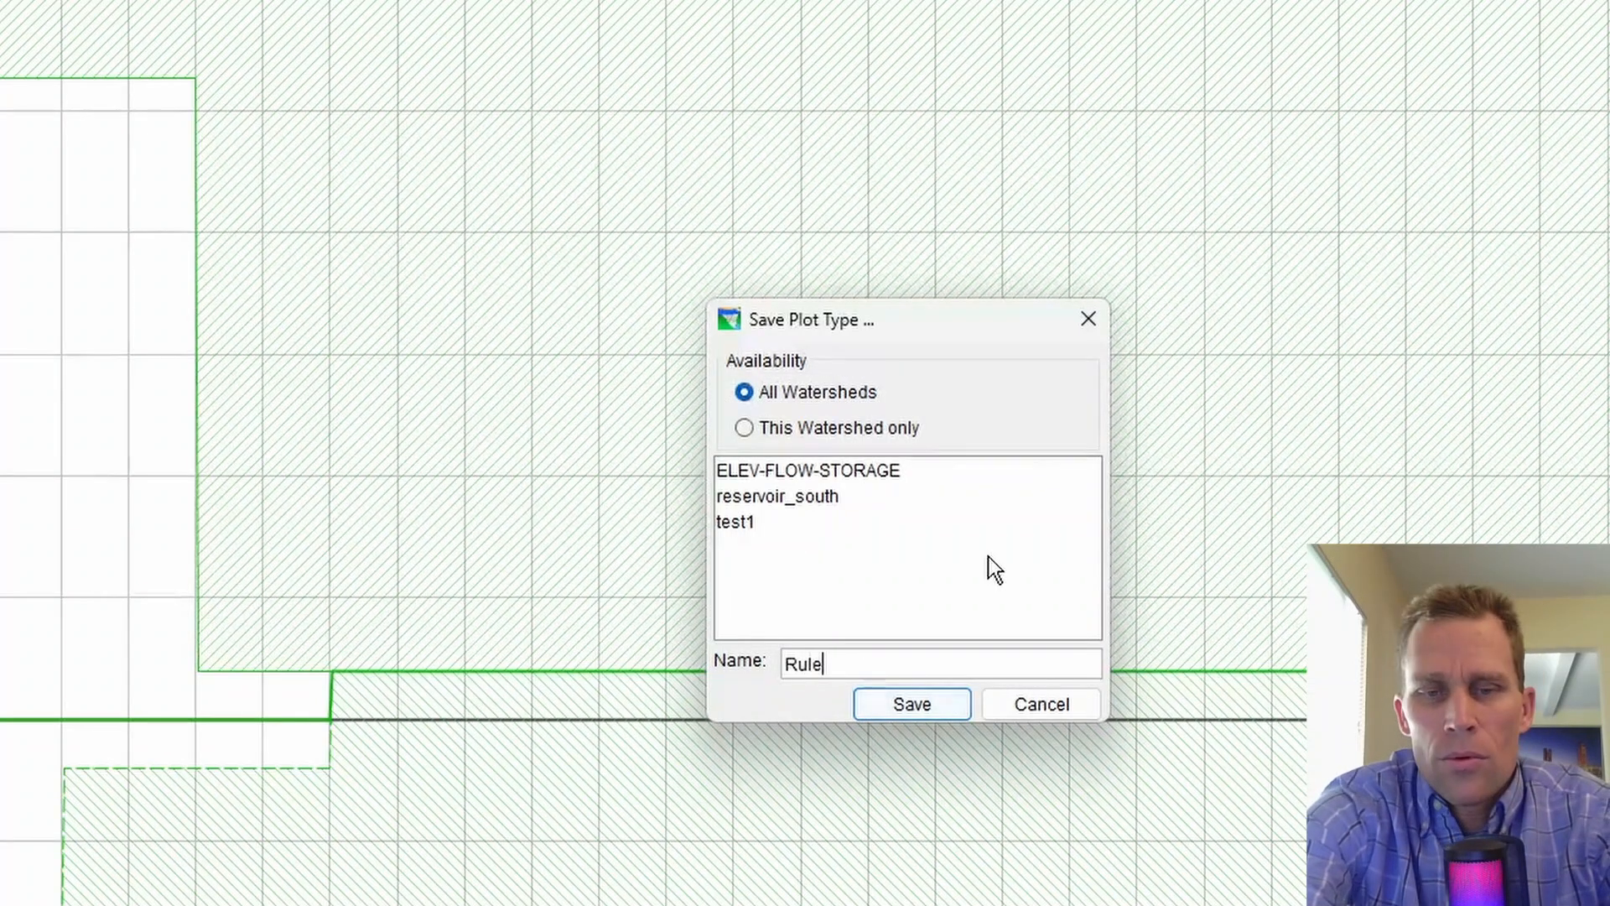
text( Prioriti)
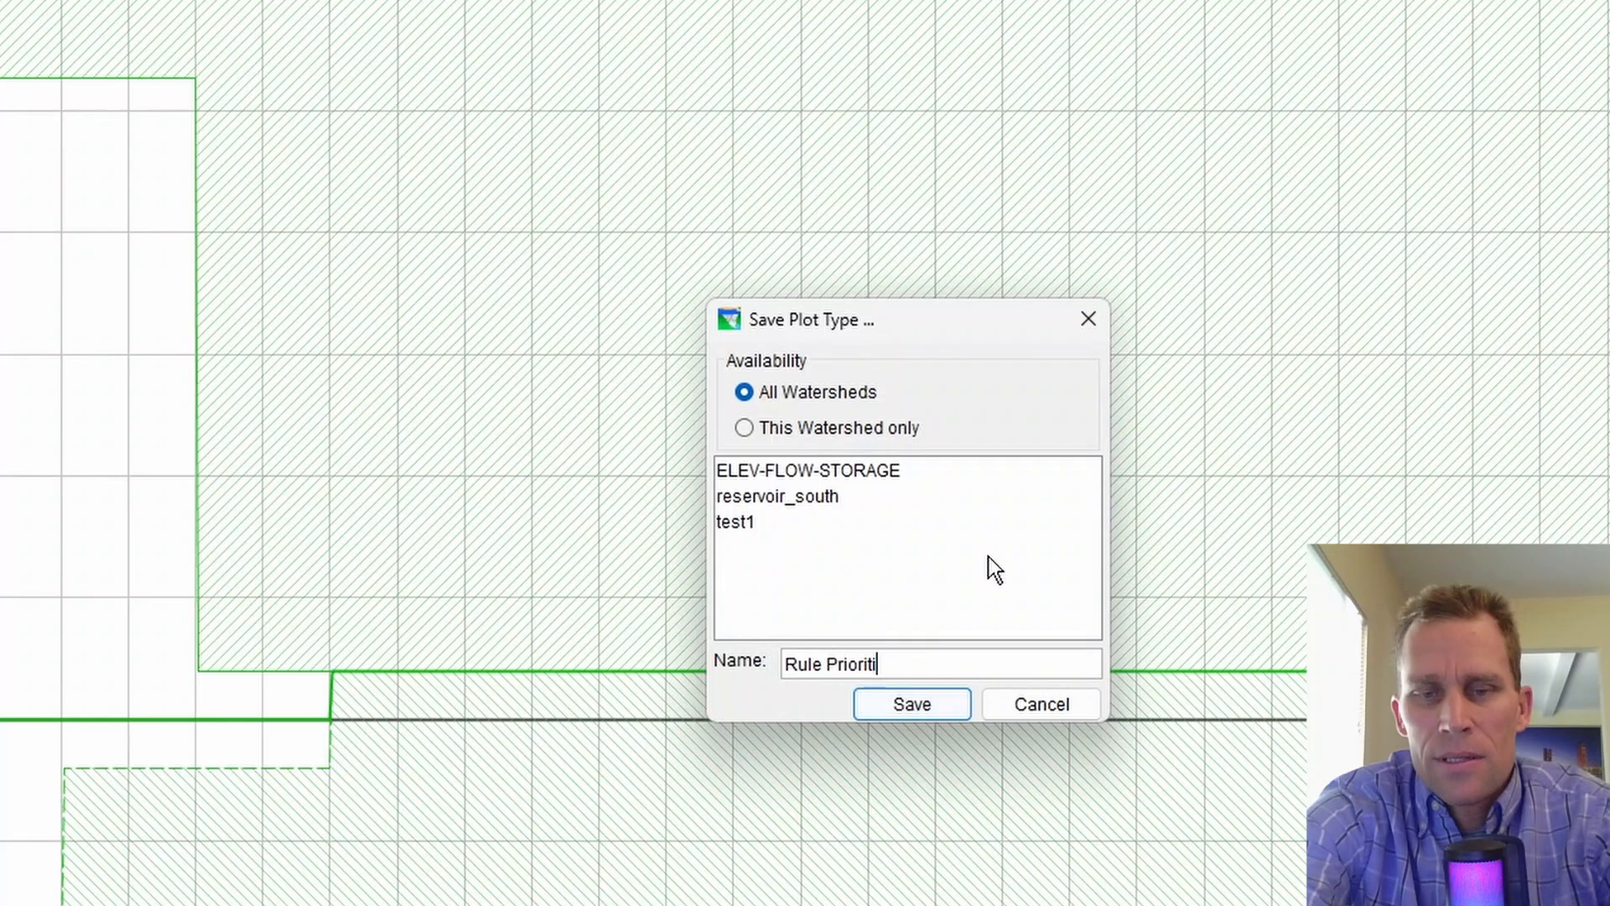
text(zation)
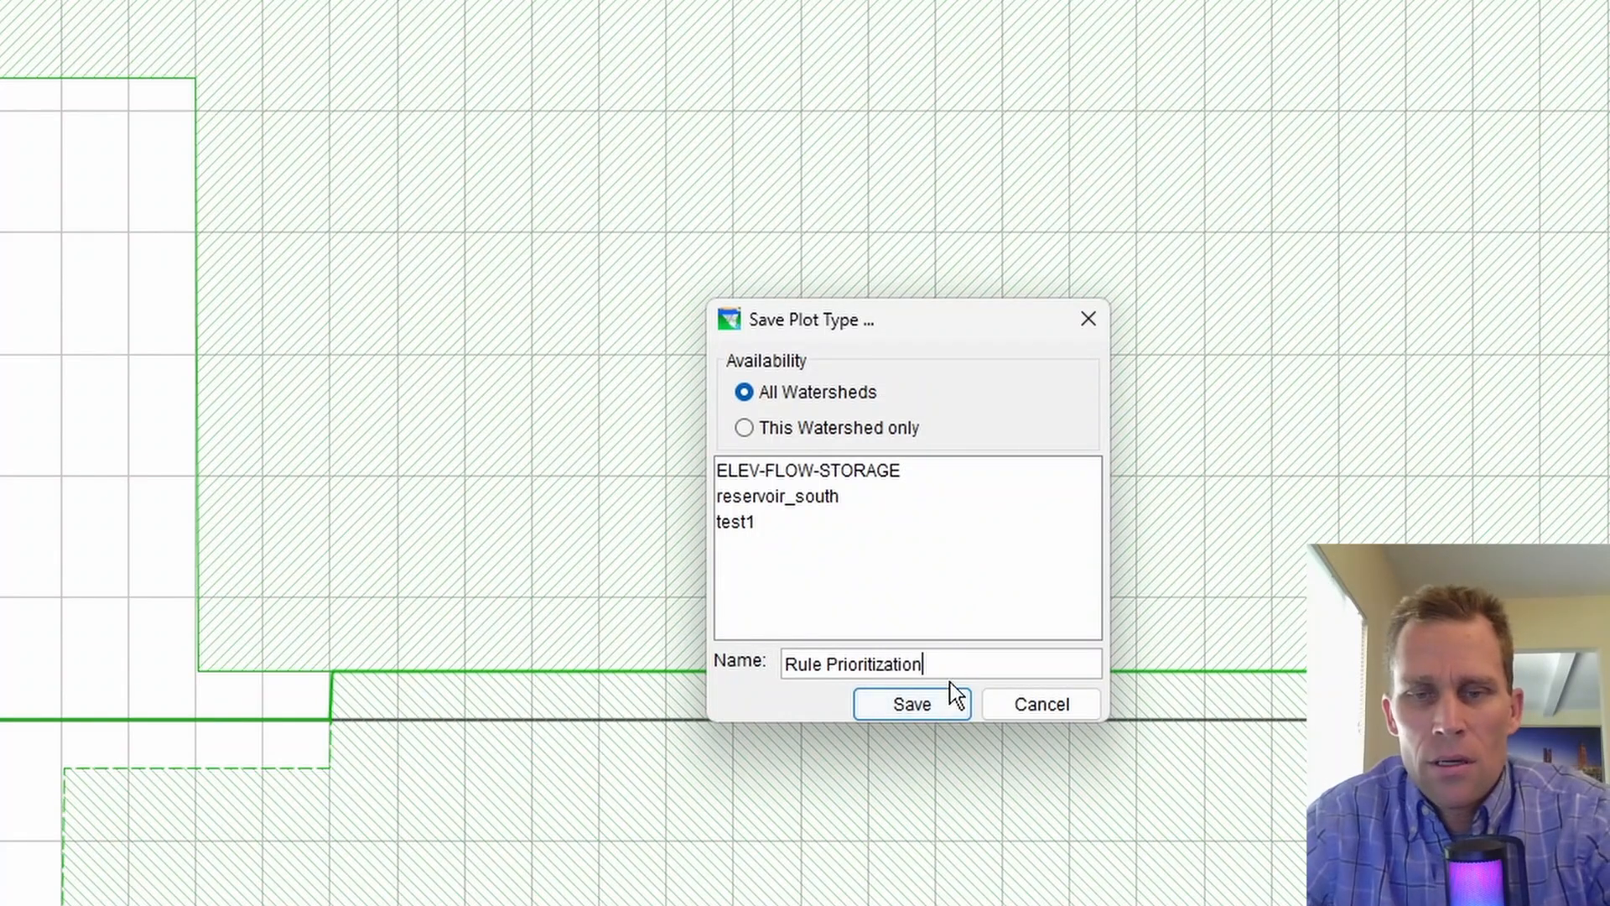
click(950, 703)
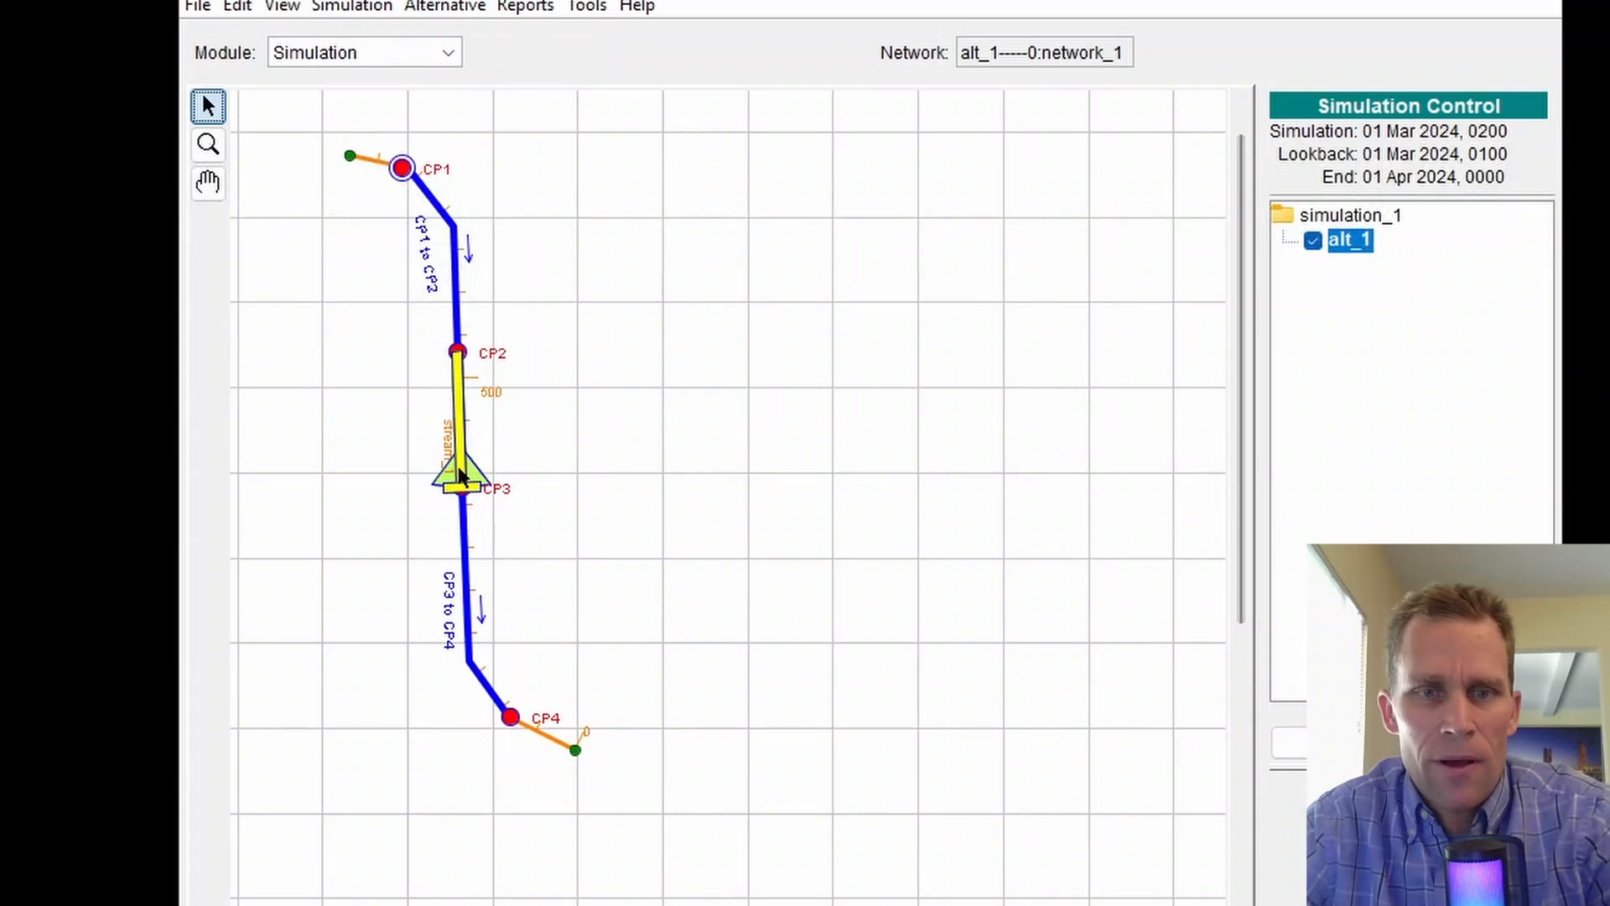
Step: Open the saved Rule Prioritization user plot for reservoir_1 and maximize it
right_click(474, 482)
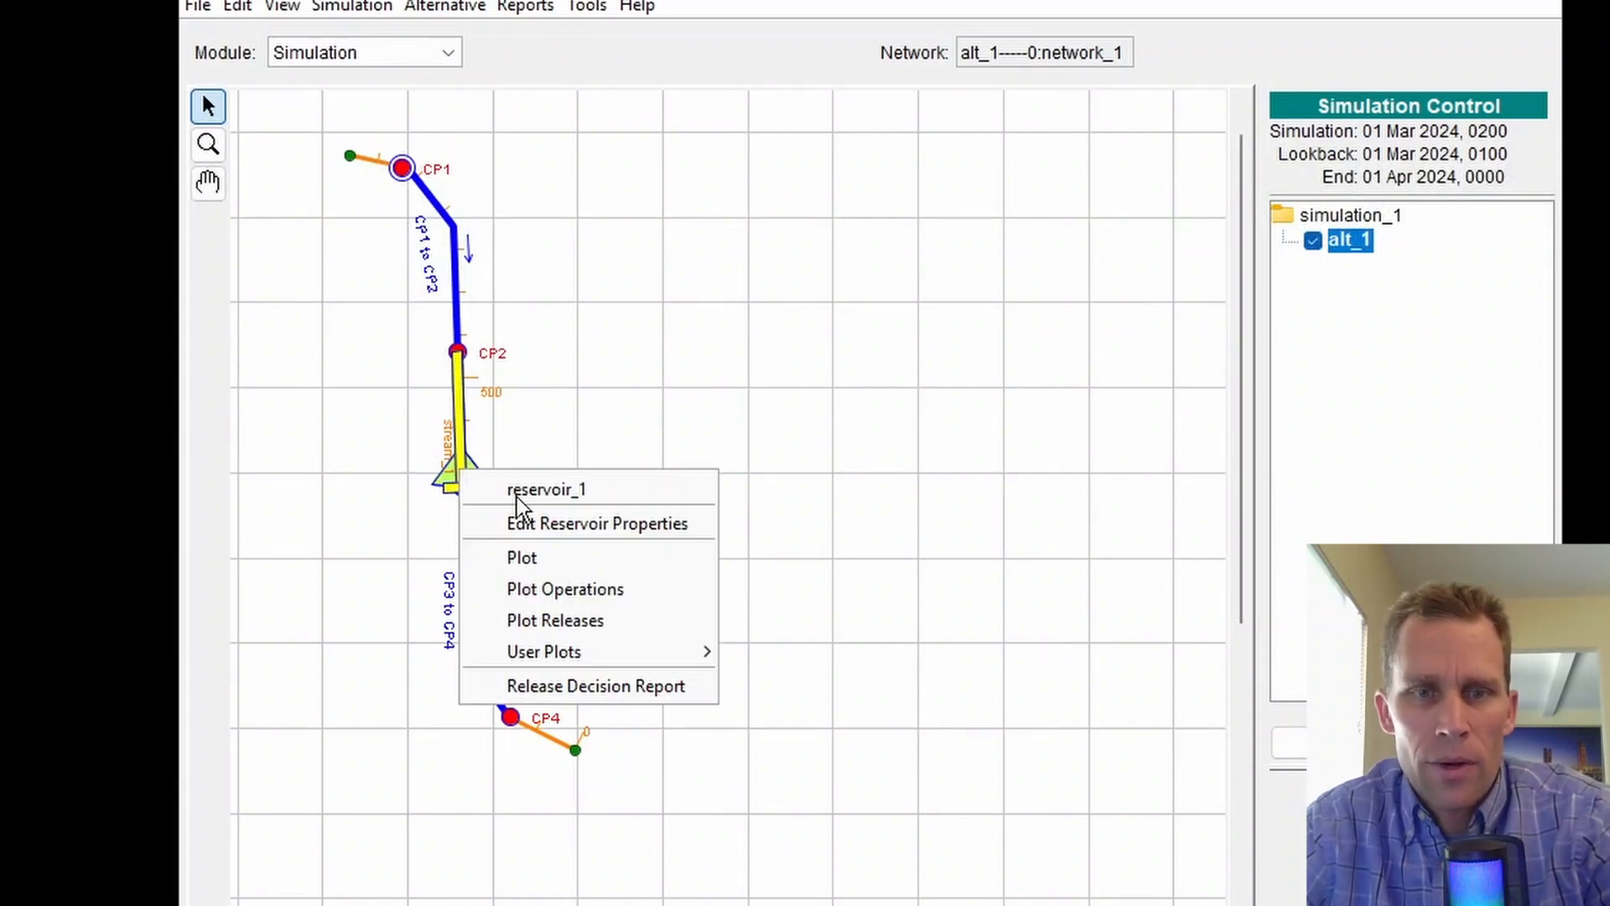
mouse_move(601, 659)
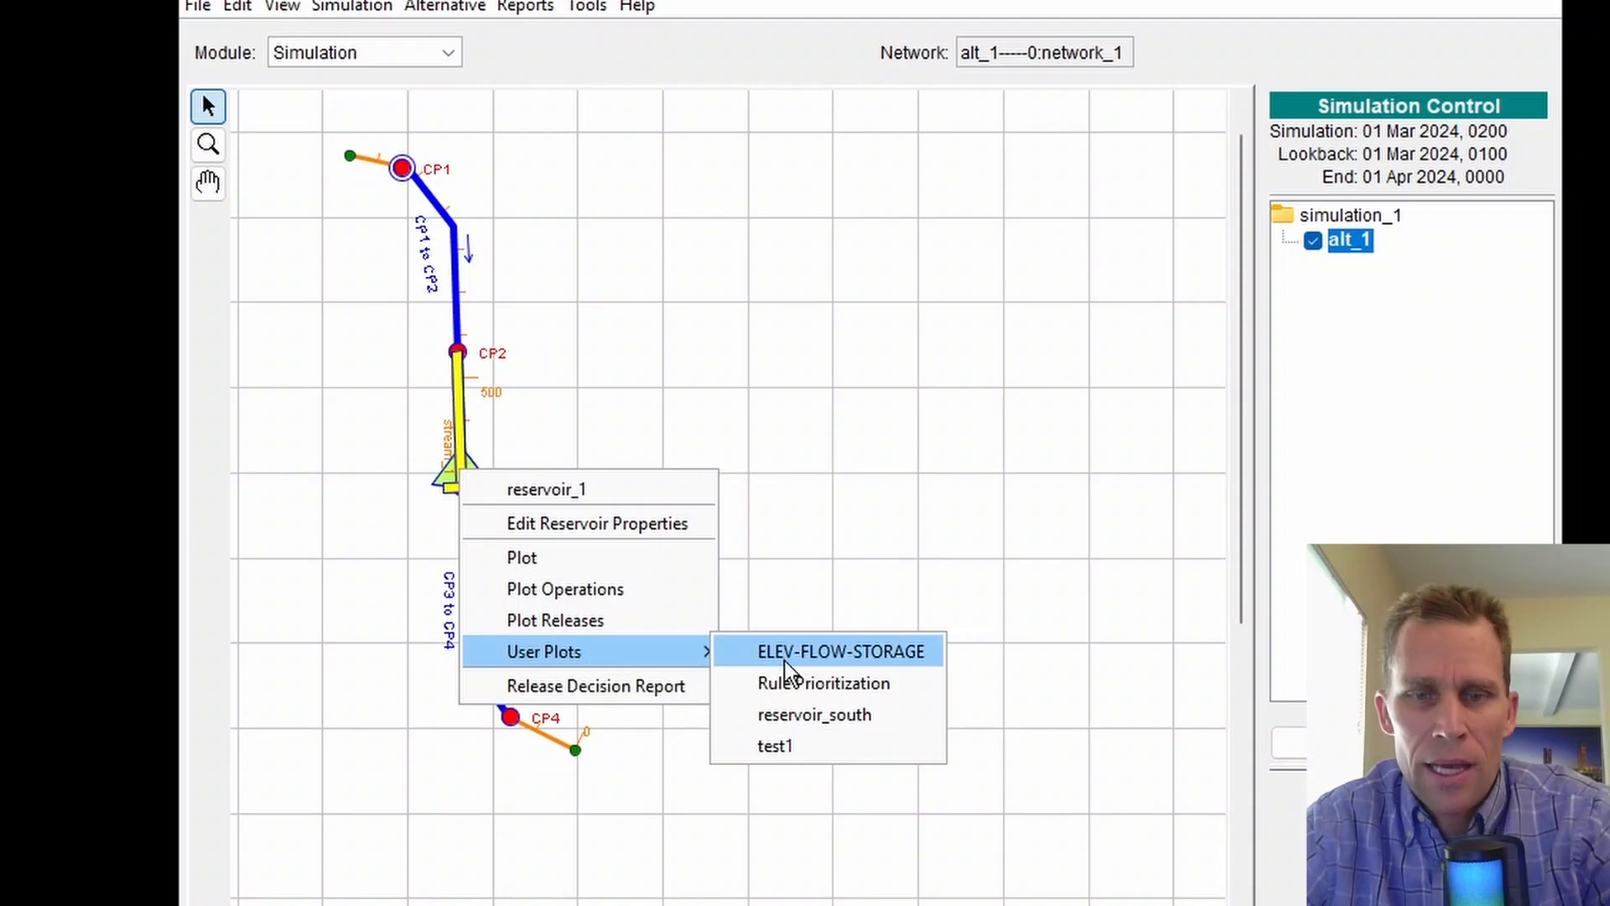
click(831, 686)
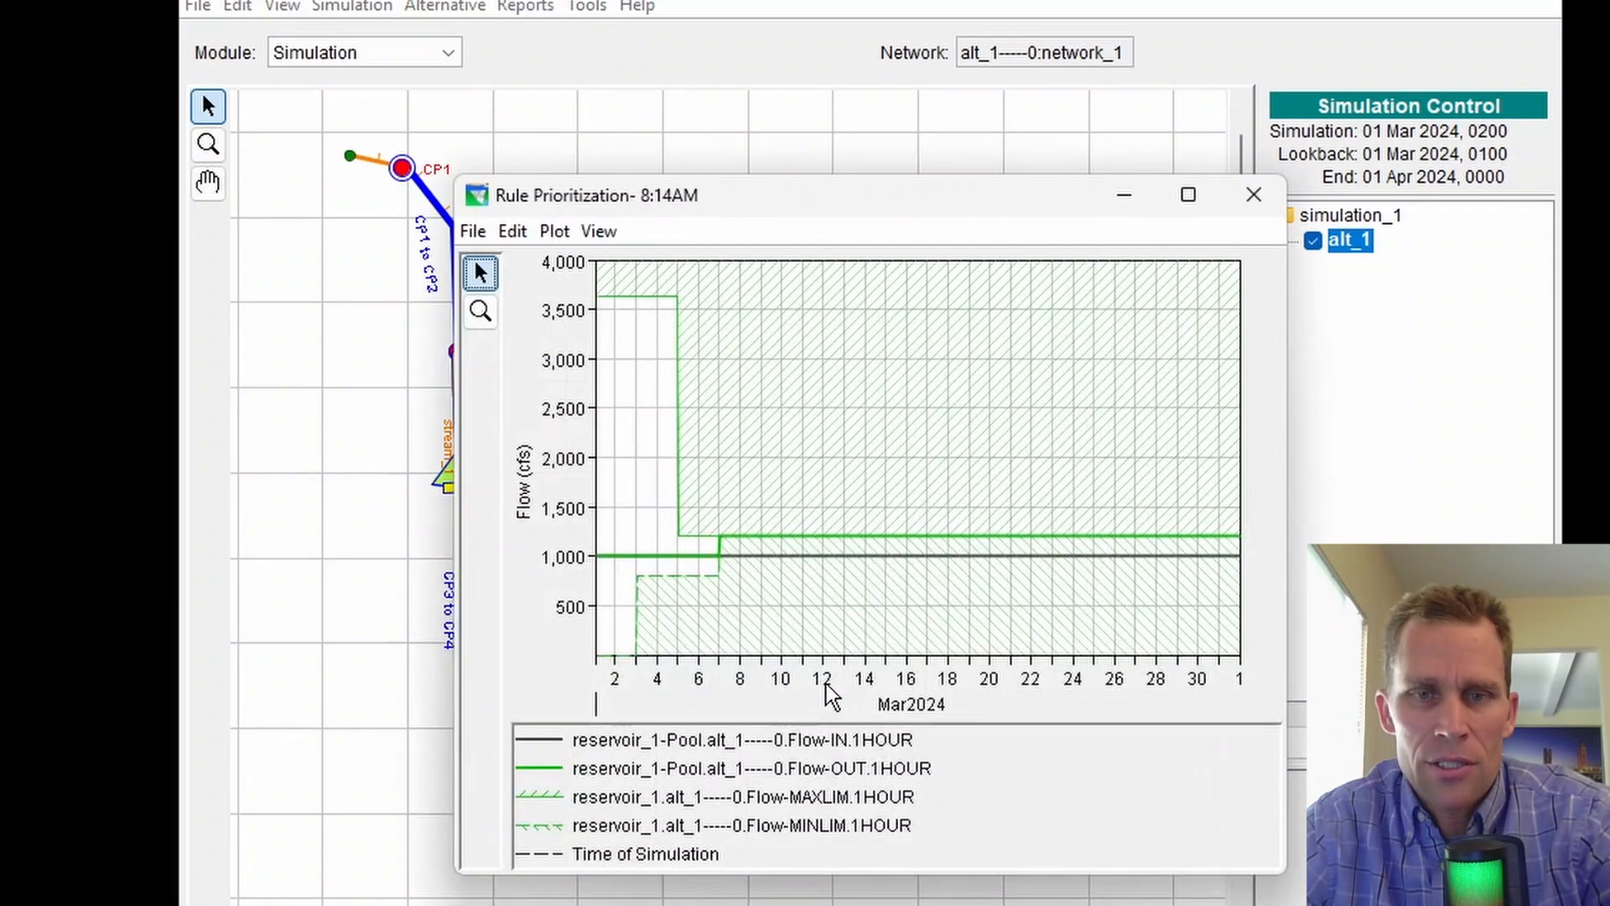
drag(840, 199, 862, 5)
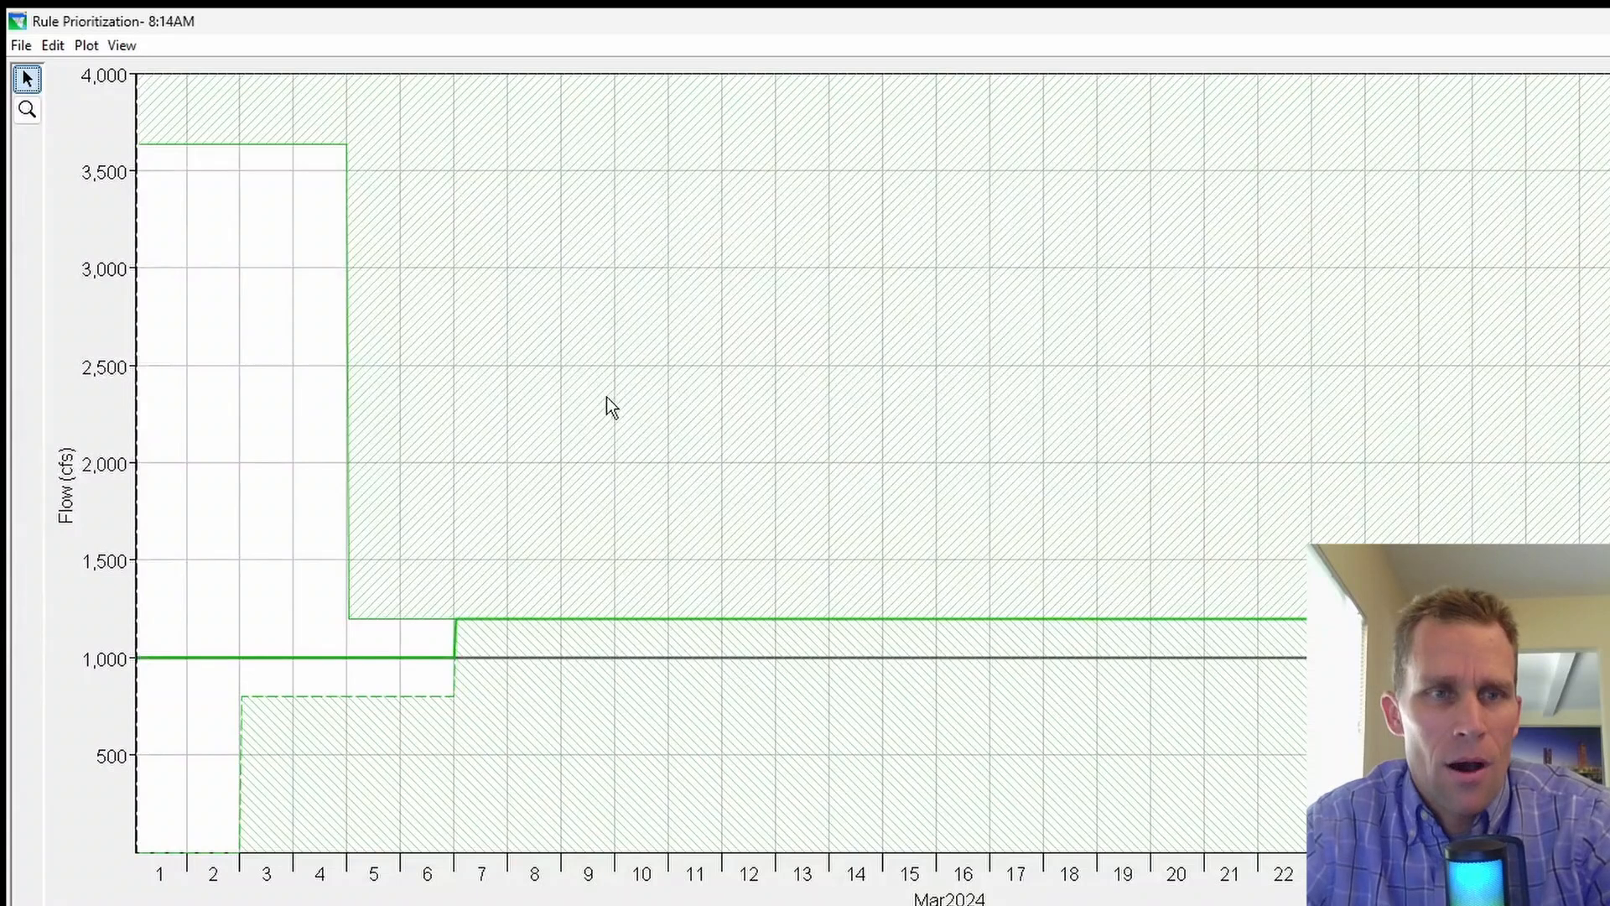
Step: Examine the maximum and minimum release limits on the plot around the March 3, March 5 and March 7 rule dates
click(27, 109)
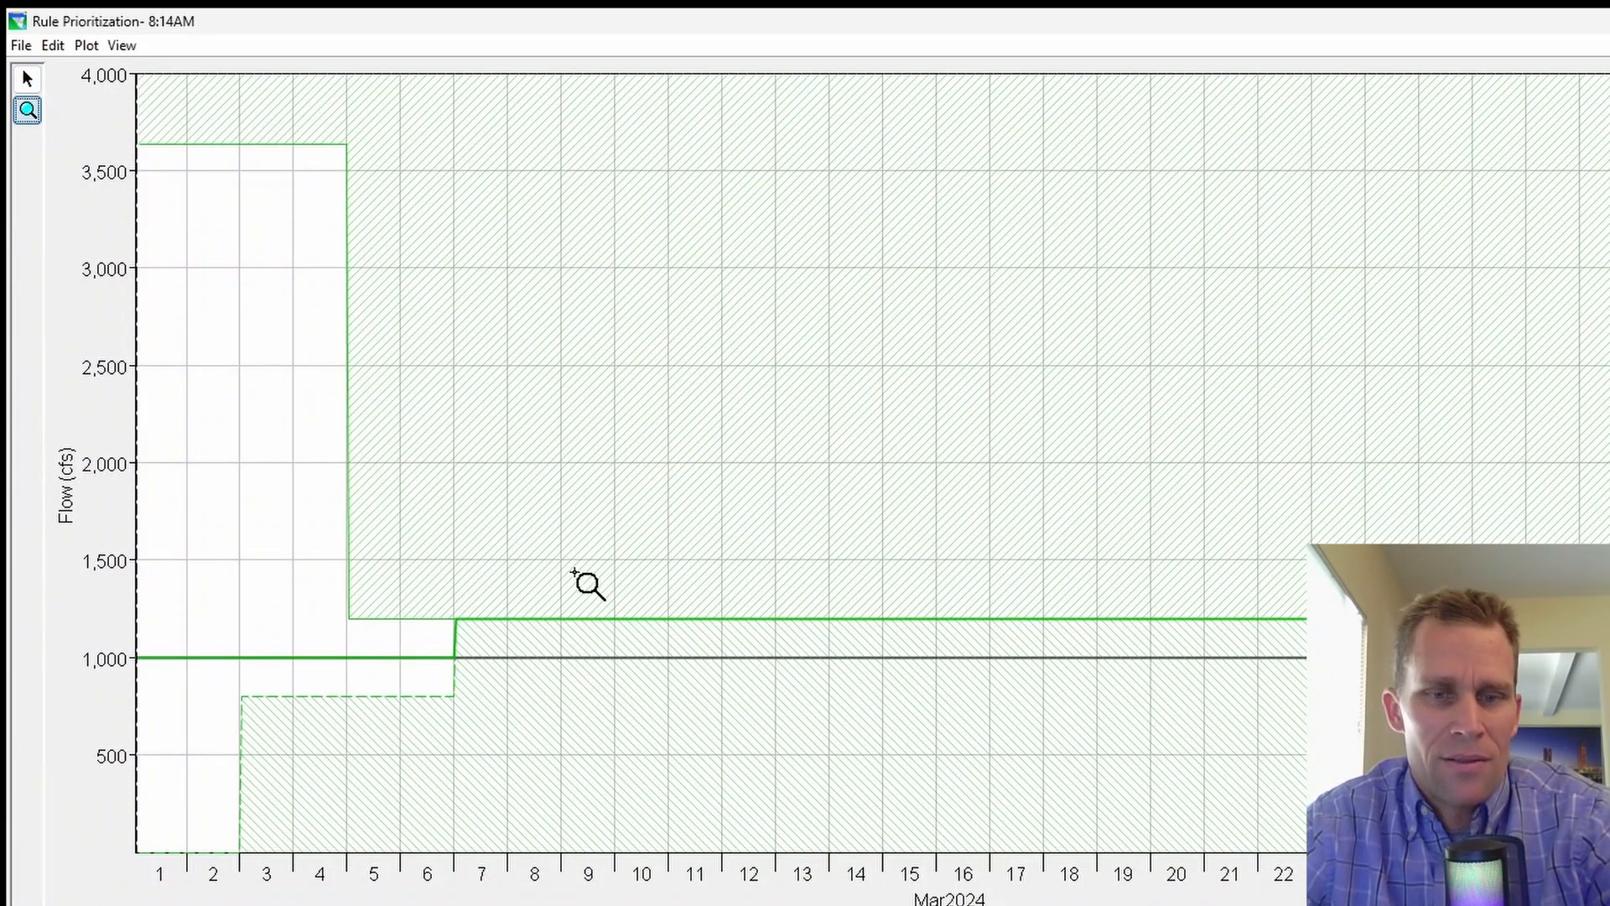
click(661, 561)
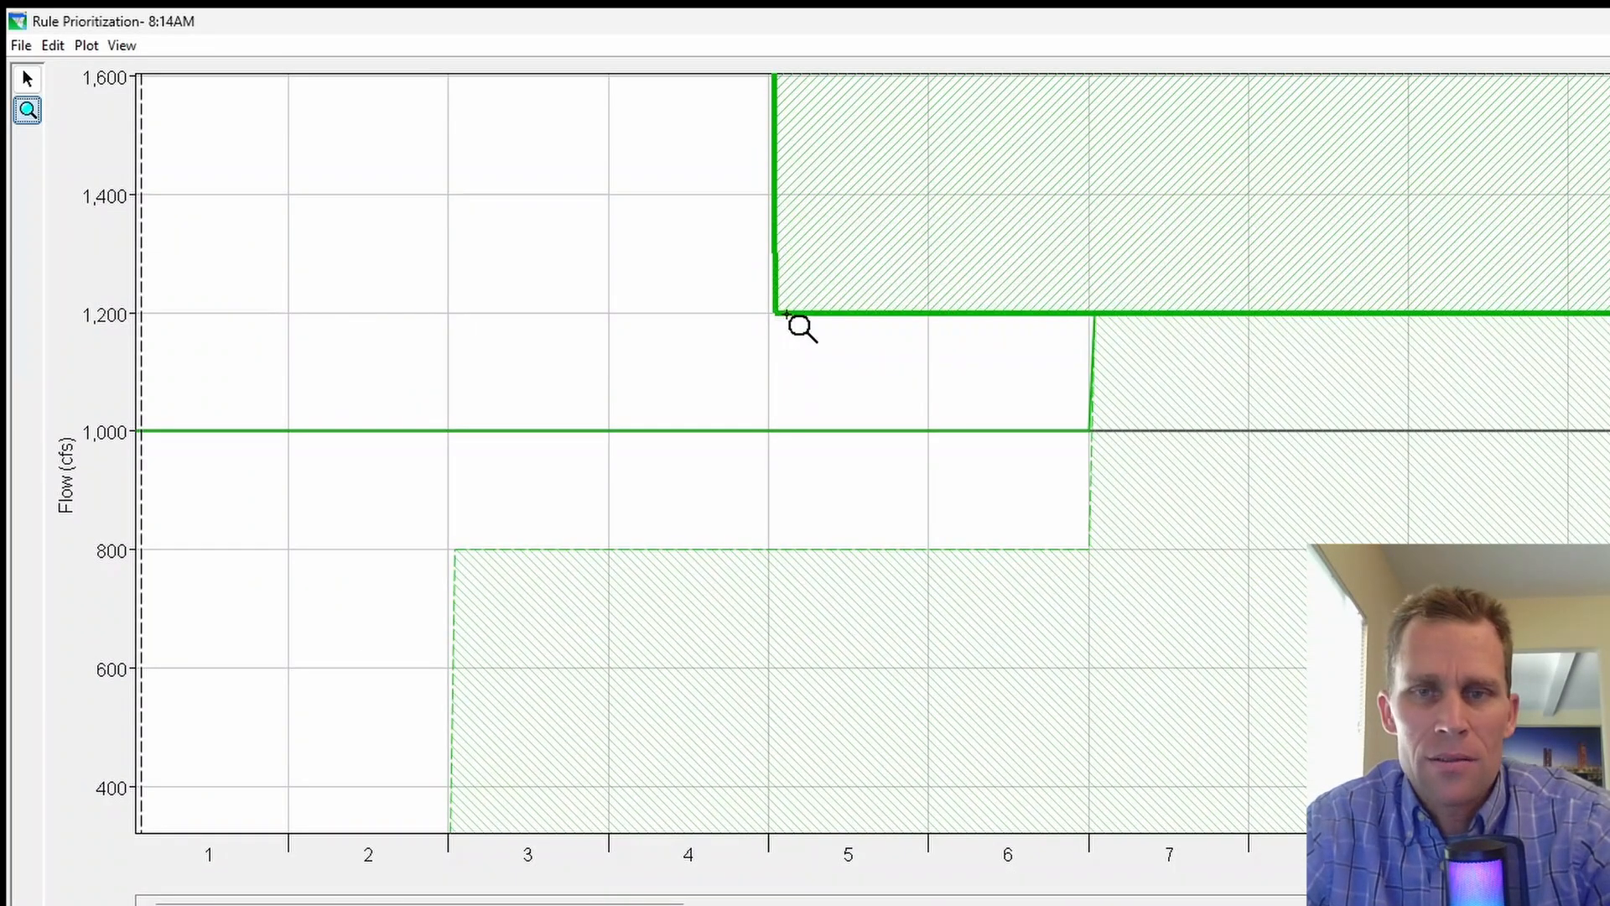
mouse_move(805, 315)
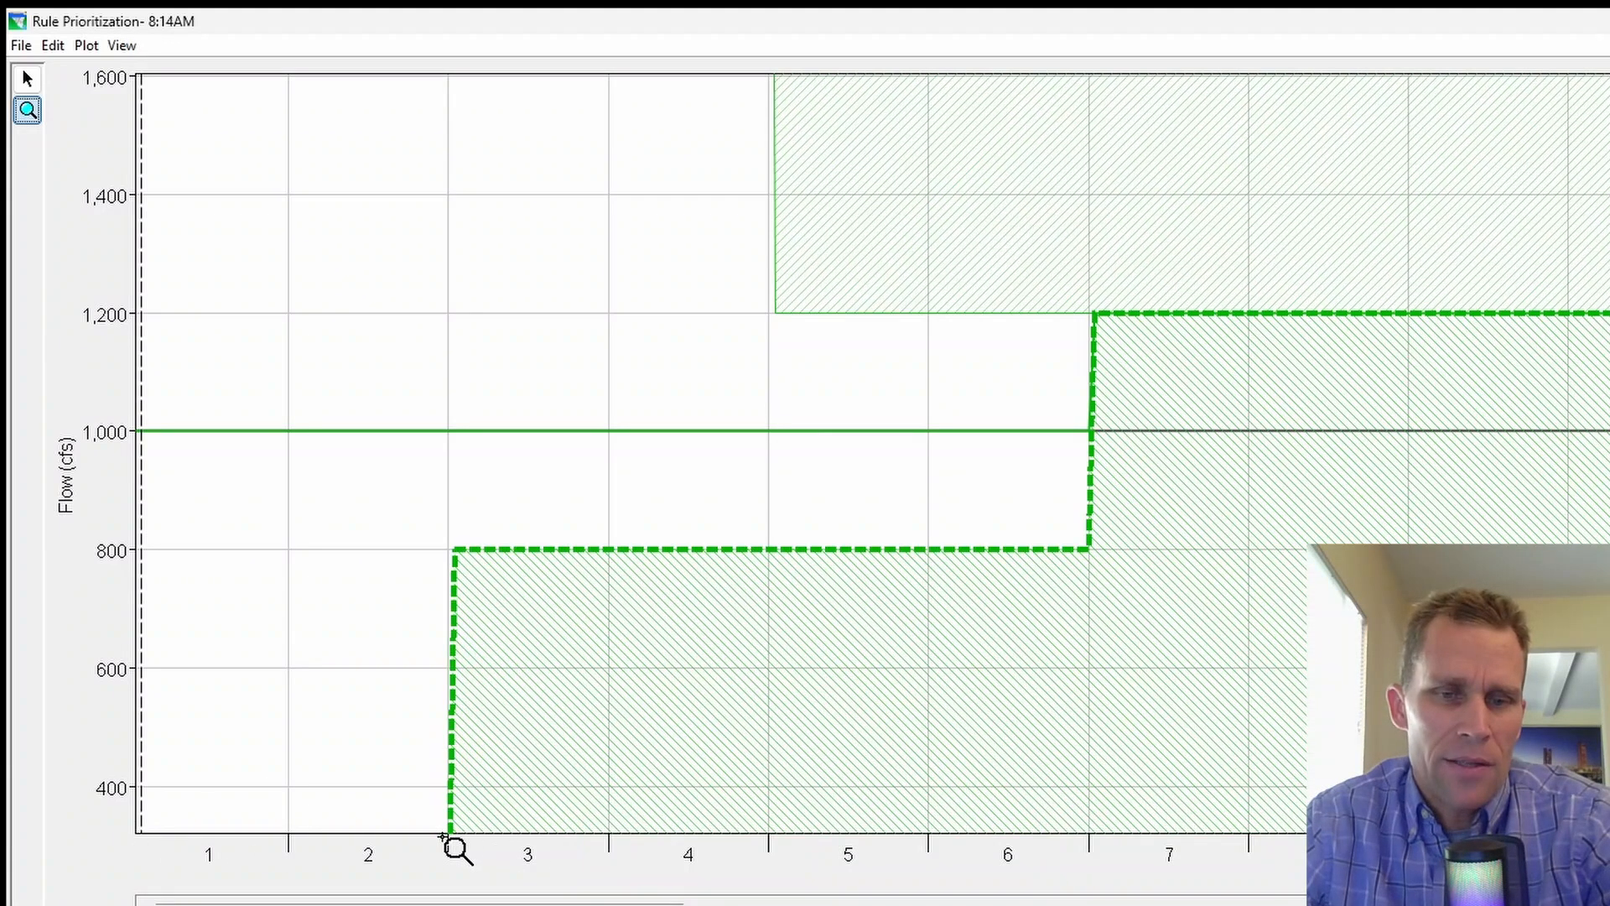
mouse_move(522, 560)
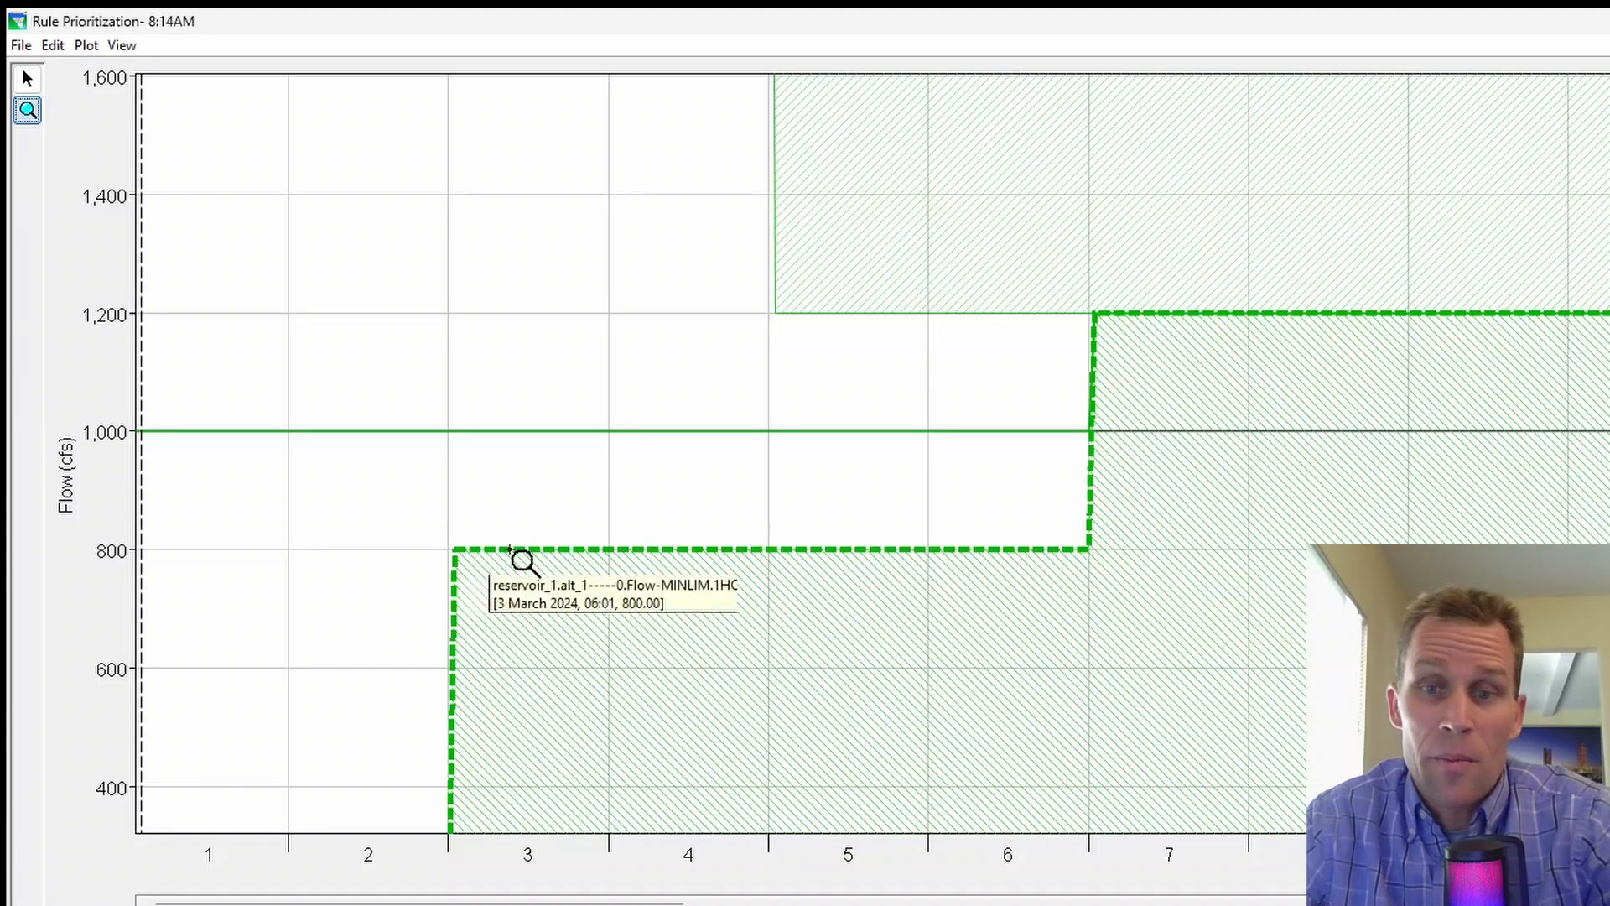
mouse_move(1101, 557)
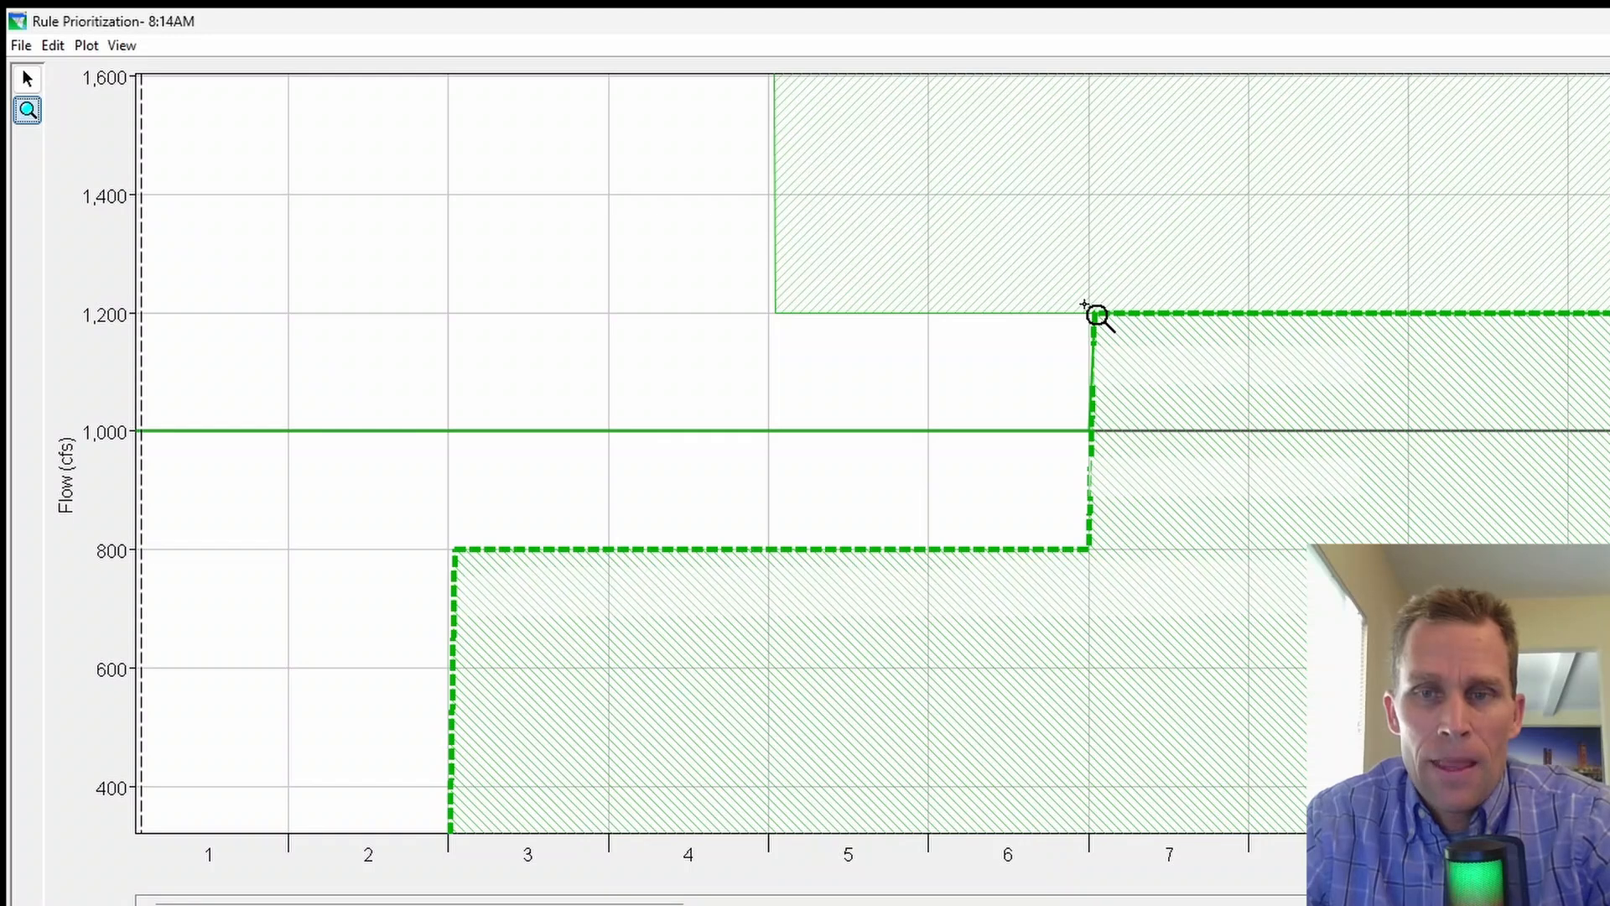
Step: Compare reservoir_1's outflow with its inflow and the maximum and minimum release limits from March 6 to March 8
mouse_move(1131, 326)
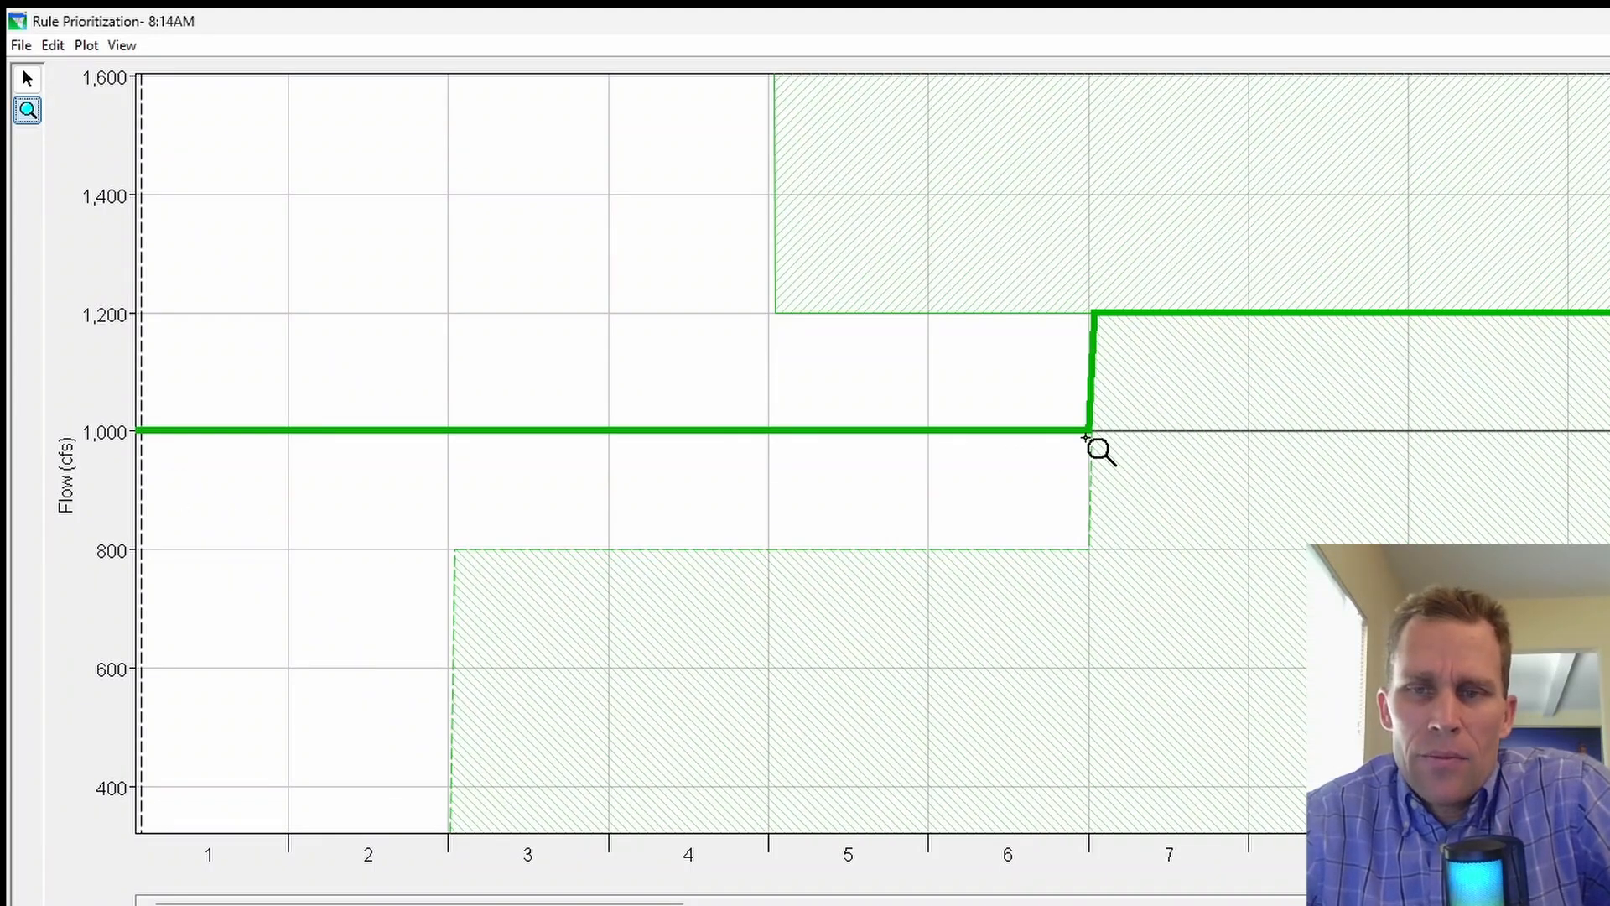
mouse_move(1090, 445)
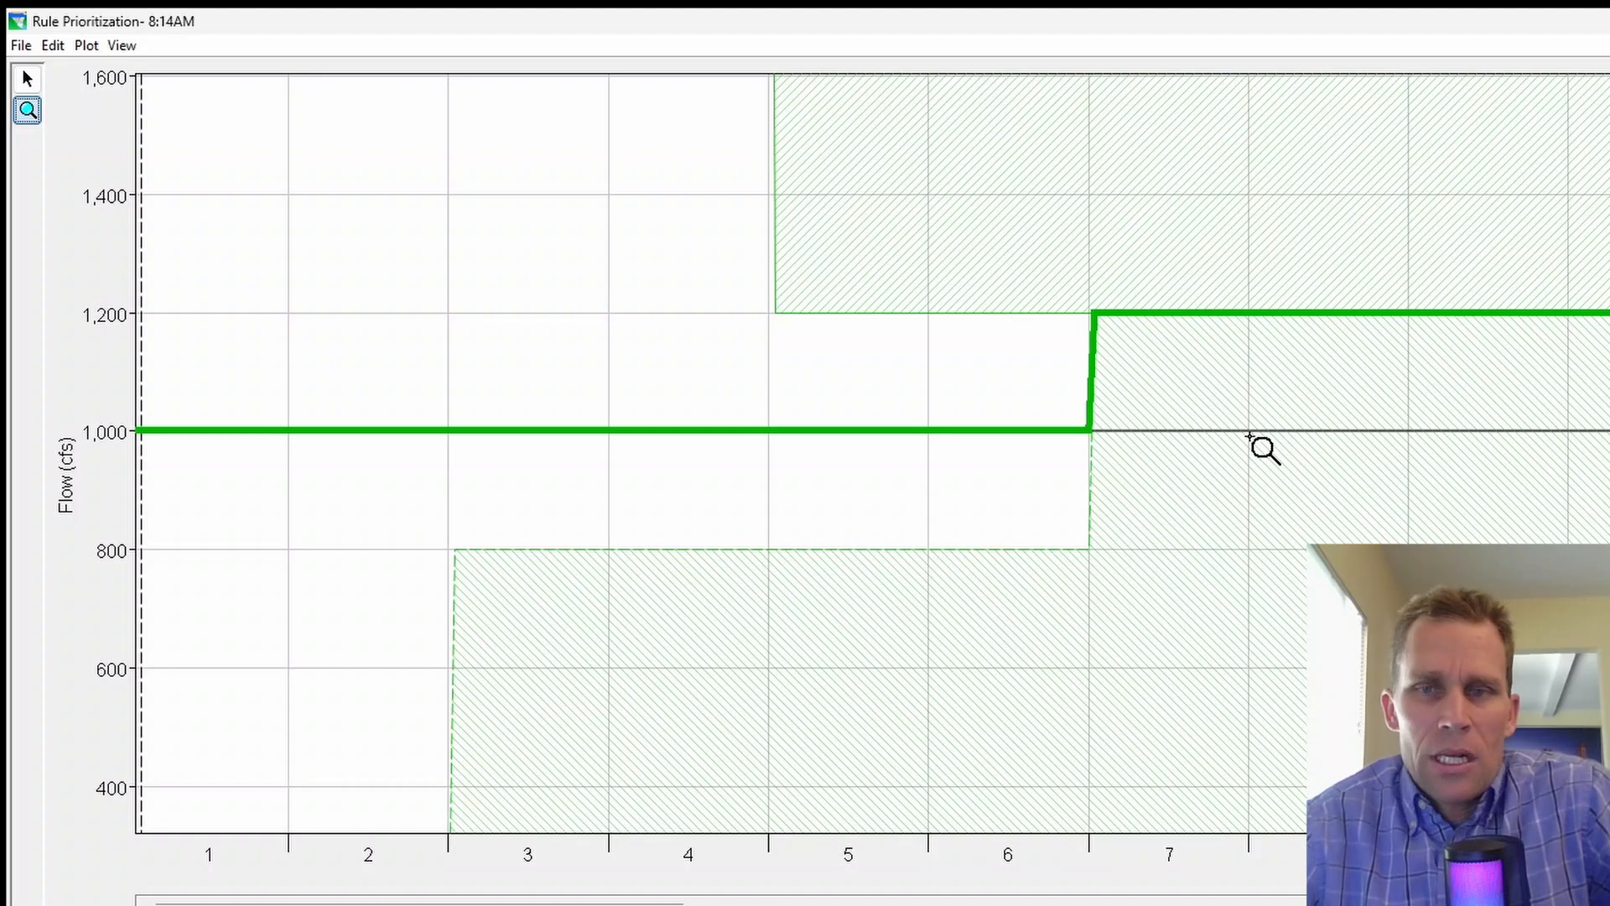
mouse_move(1250, 436)
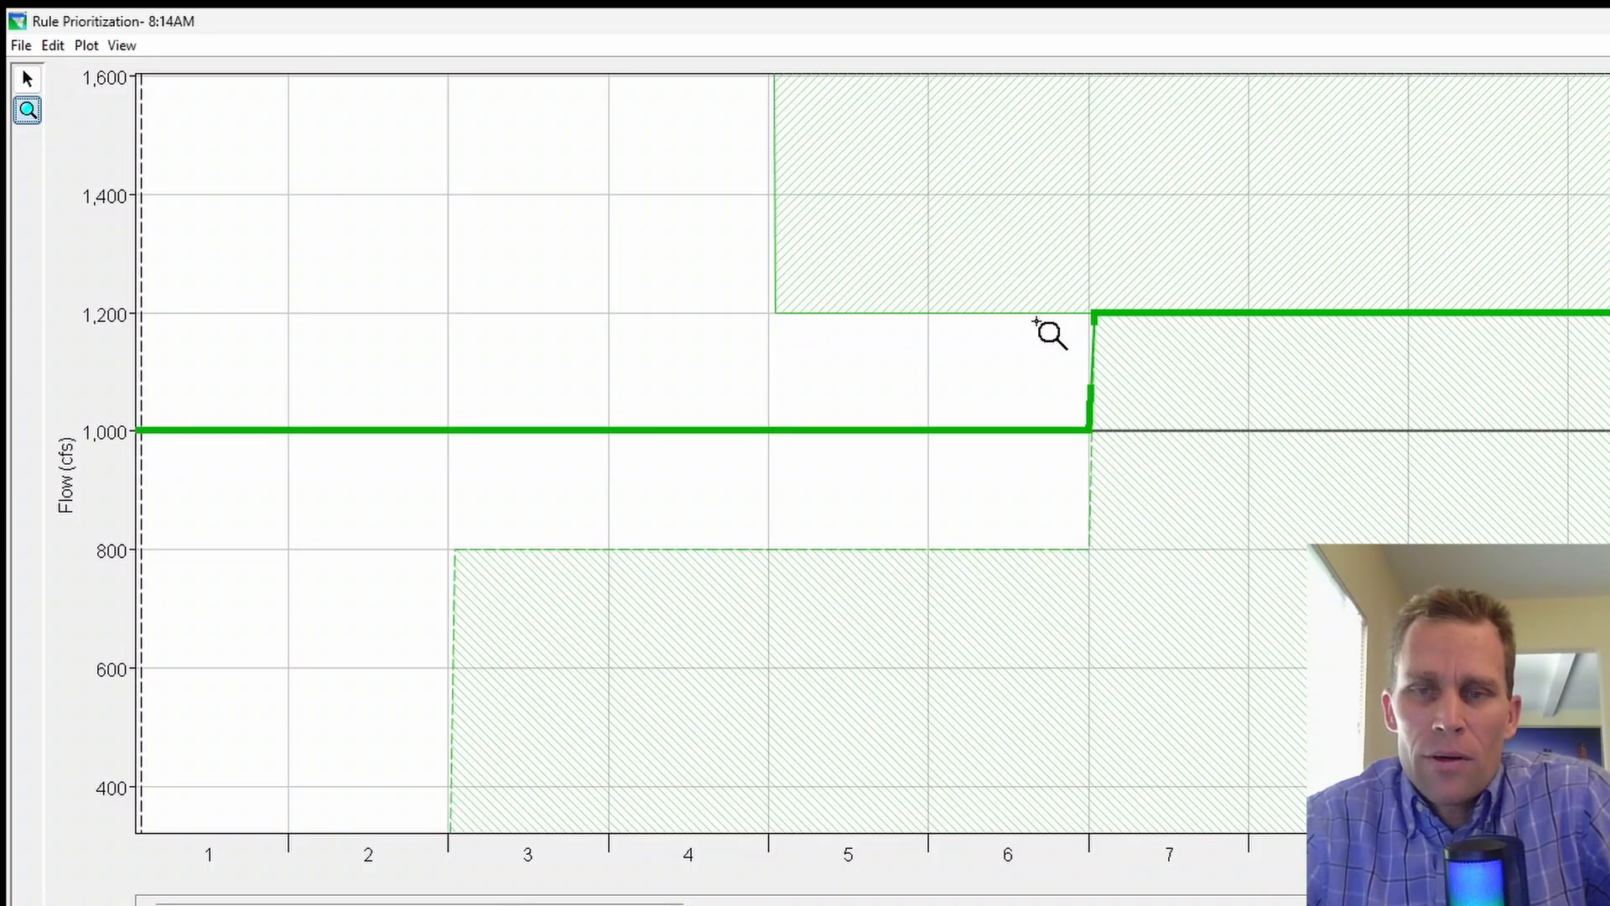
mouse_move(1049, 331)
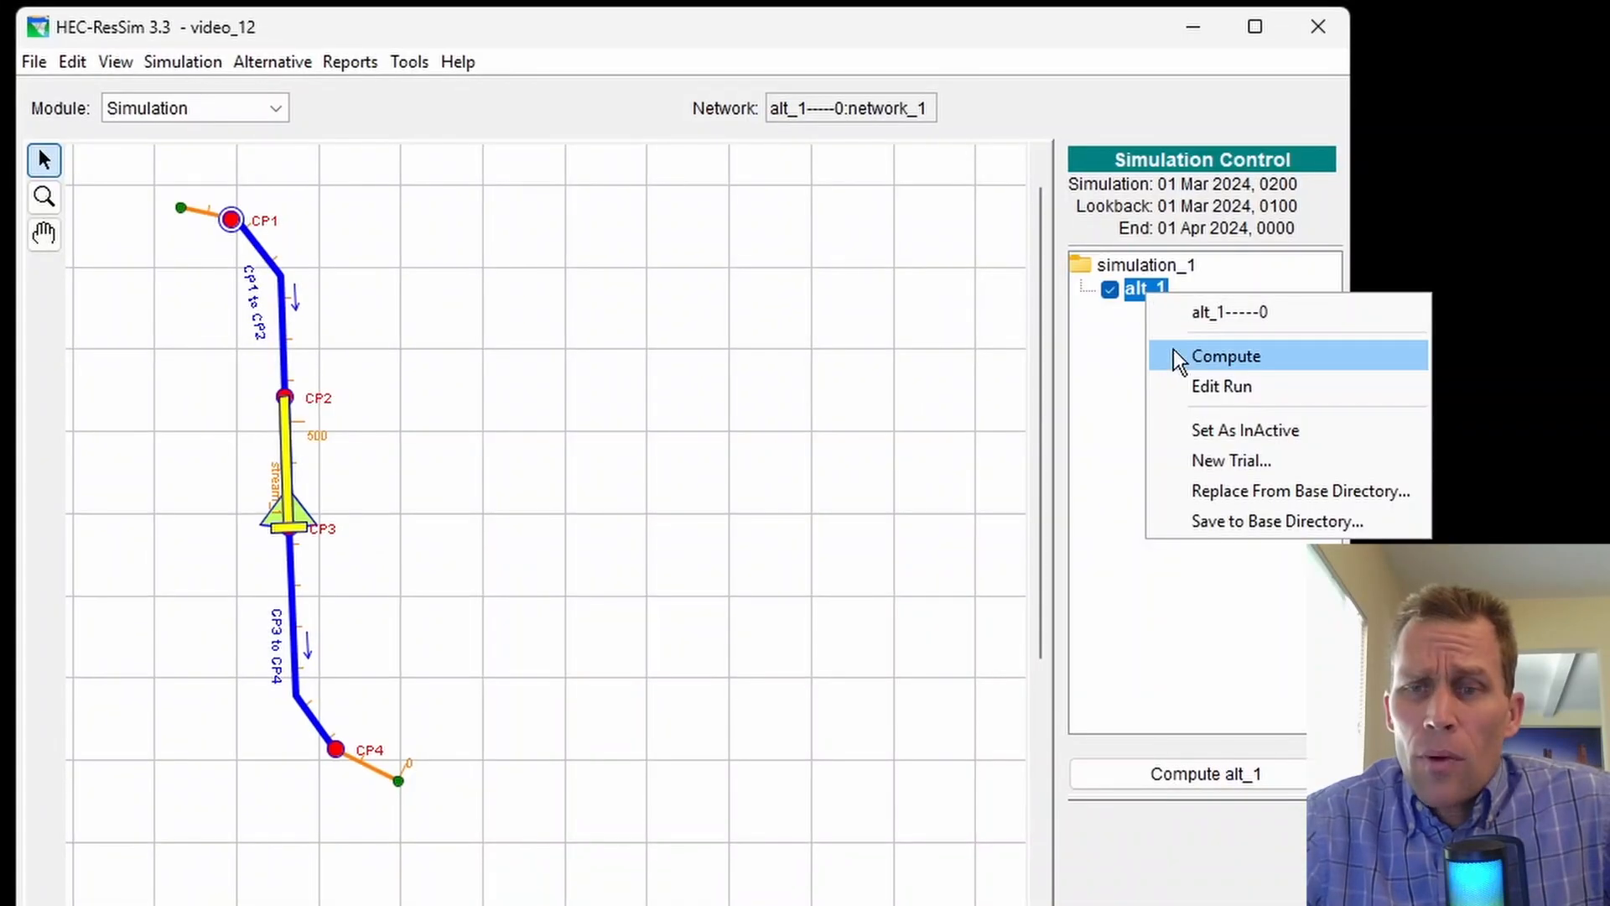
Step: Edit the alt_1 run and open reservoir_1's operations in the Reservoir Editor
click(1208, 386)
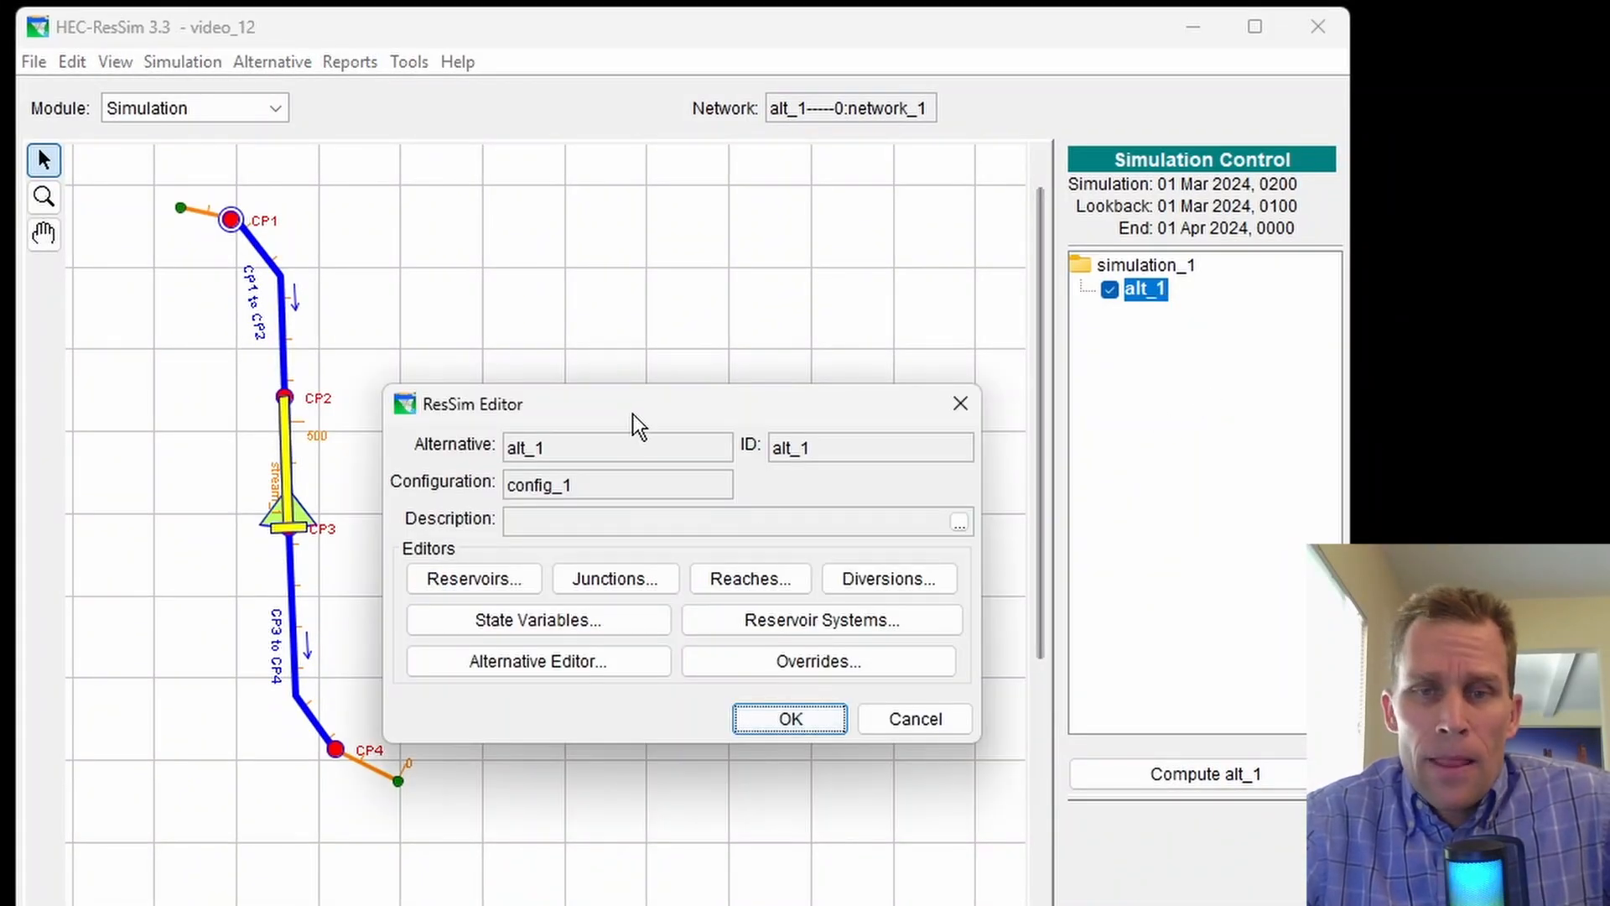
drag(632, 411, 744, 352)
click(603, 503)
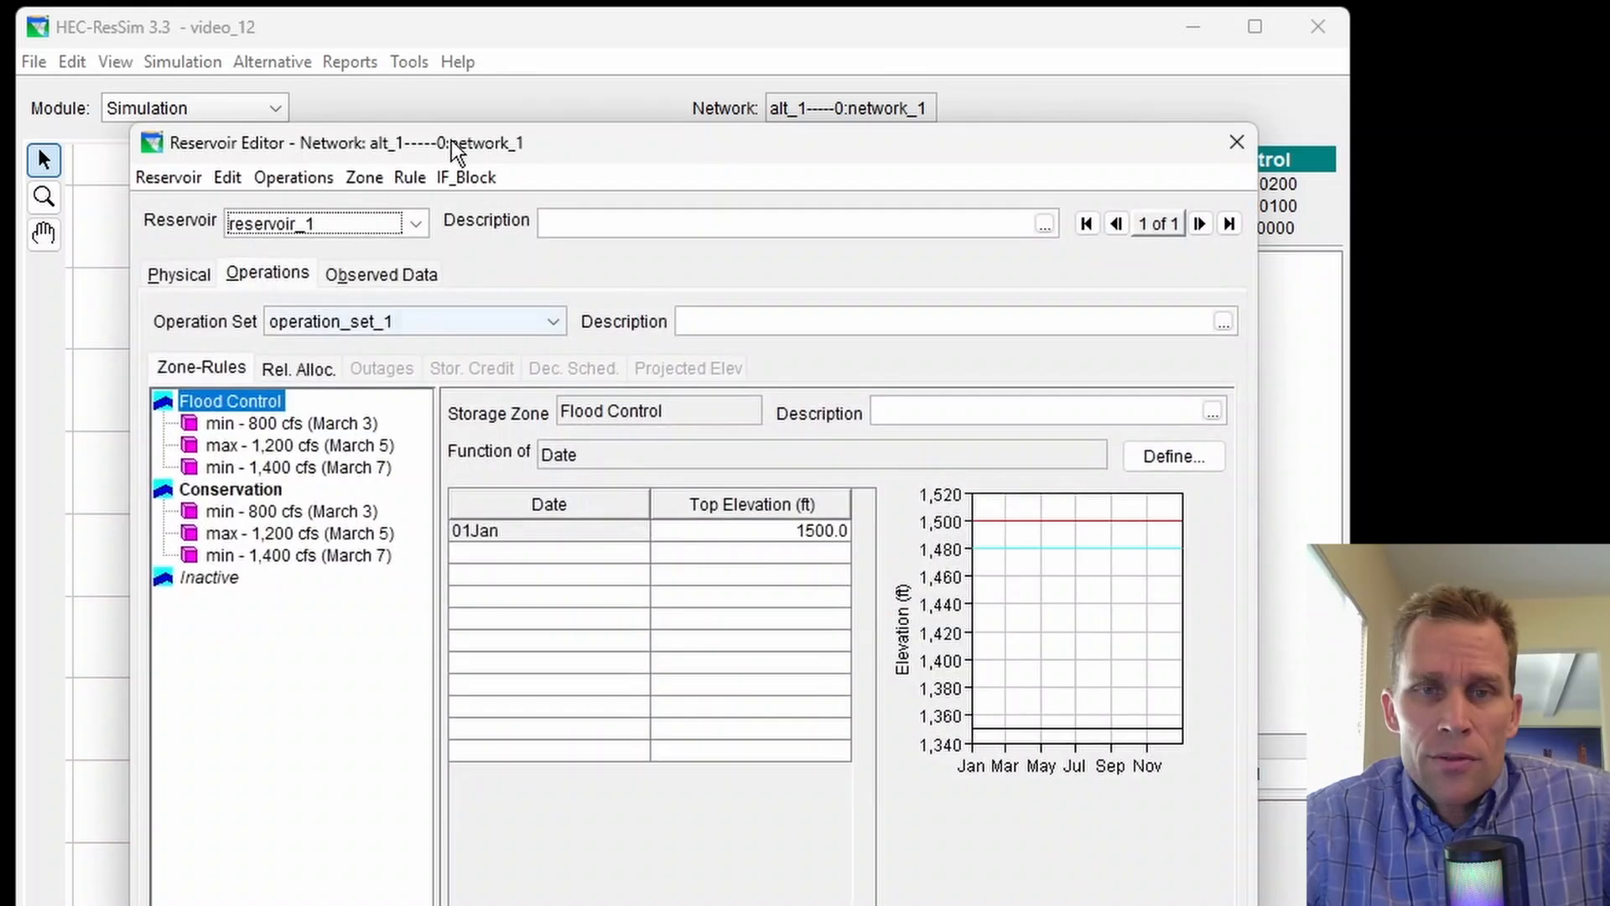
drag(451, 143, 649, 104)
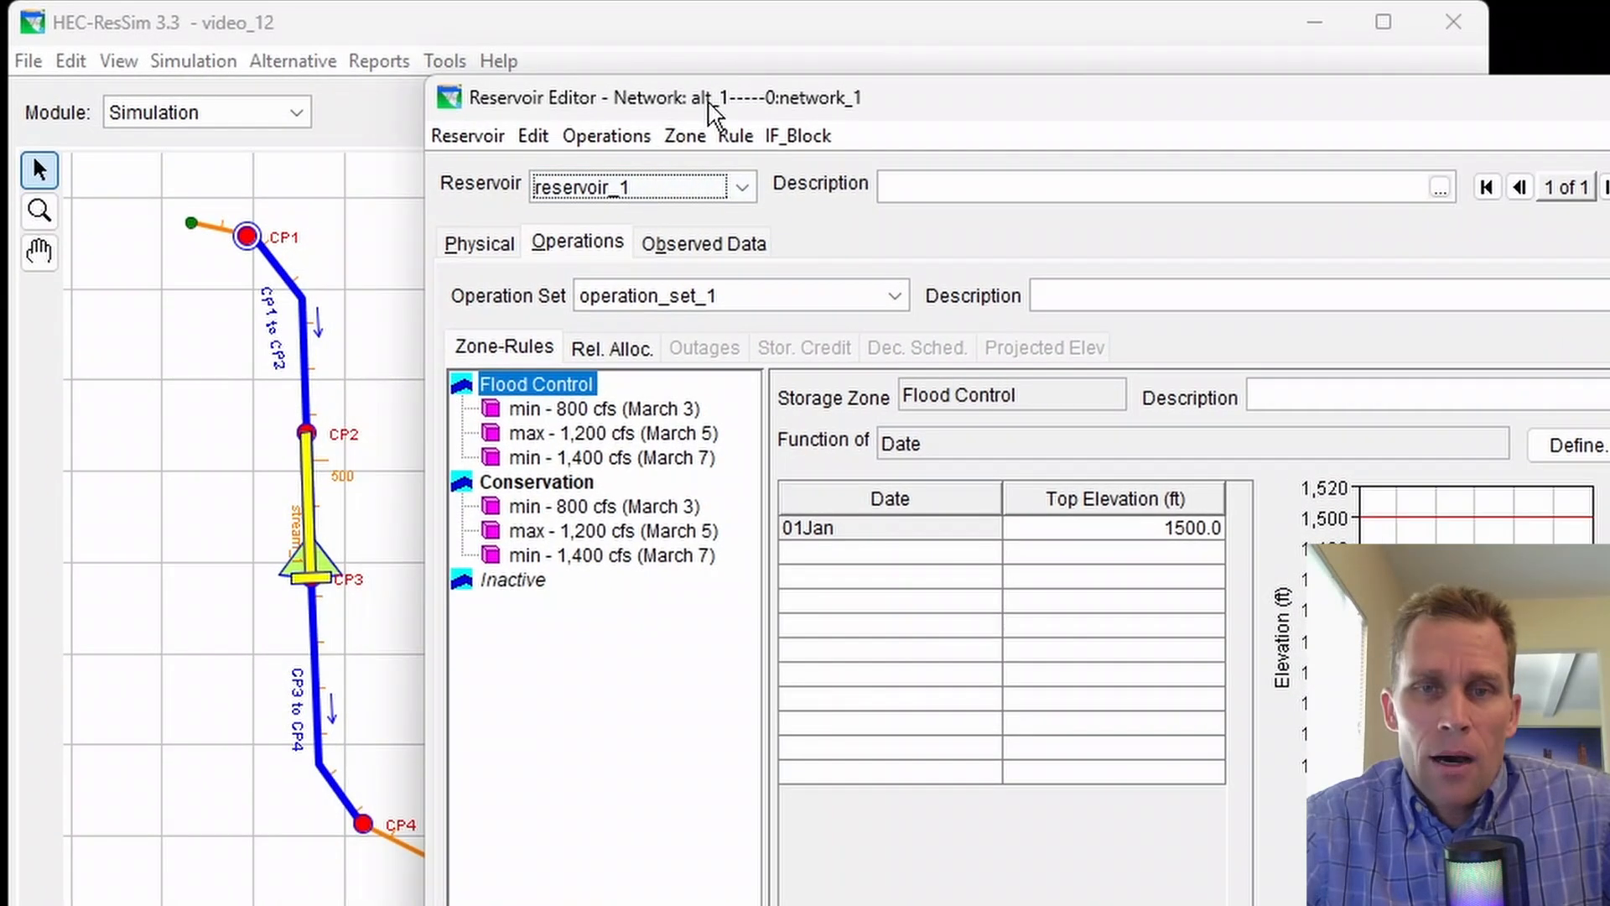
click(560, 245)
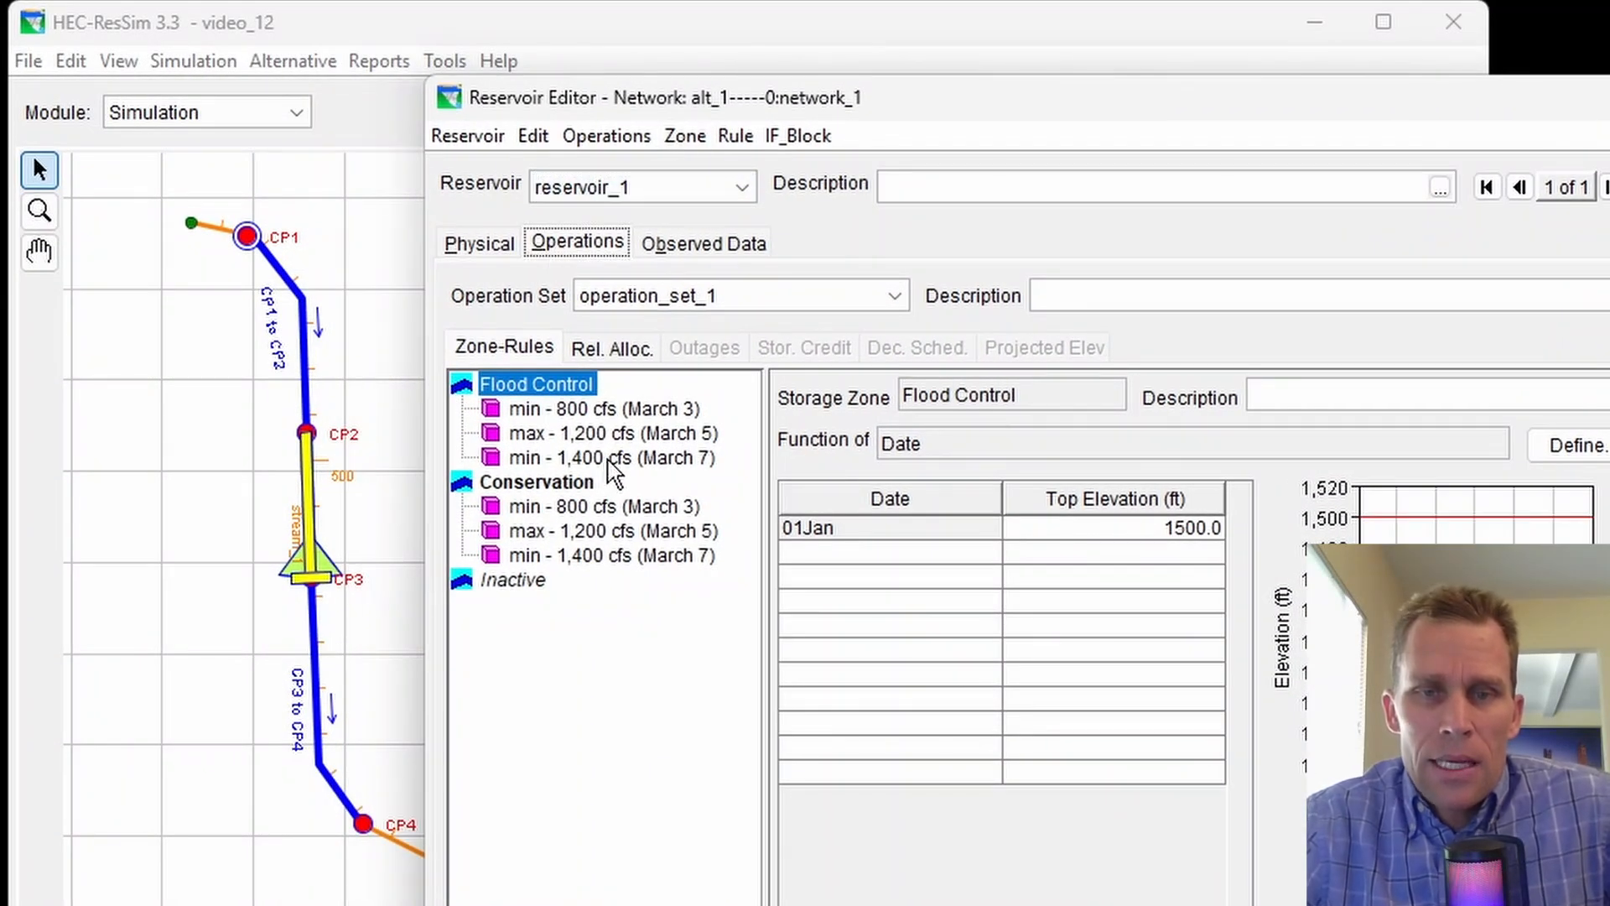
Step: Raise the min - 1,400 cfs (March 7) rule one priority level in the Flood Control zone, above max - 1,200 cfs (March 5)
click(609, 459)
right_click(615, 475)
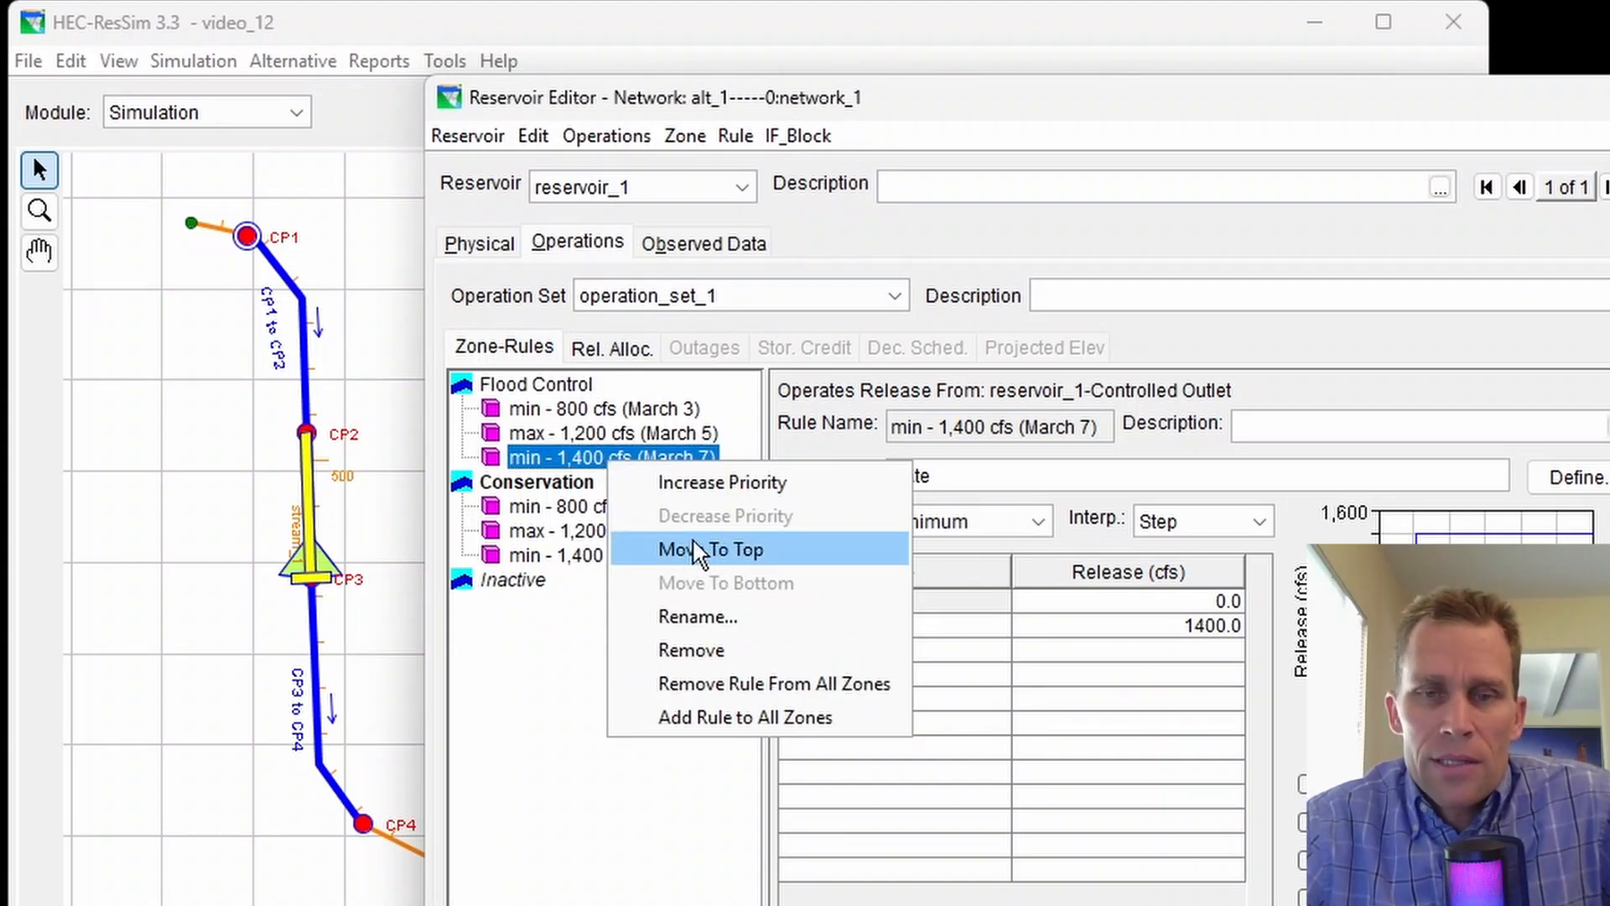
click(711, 495)
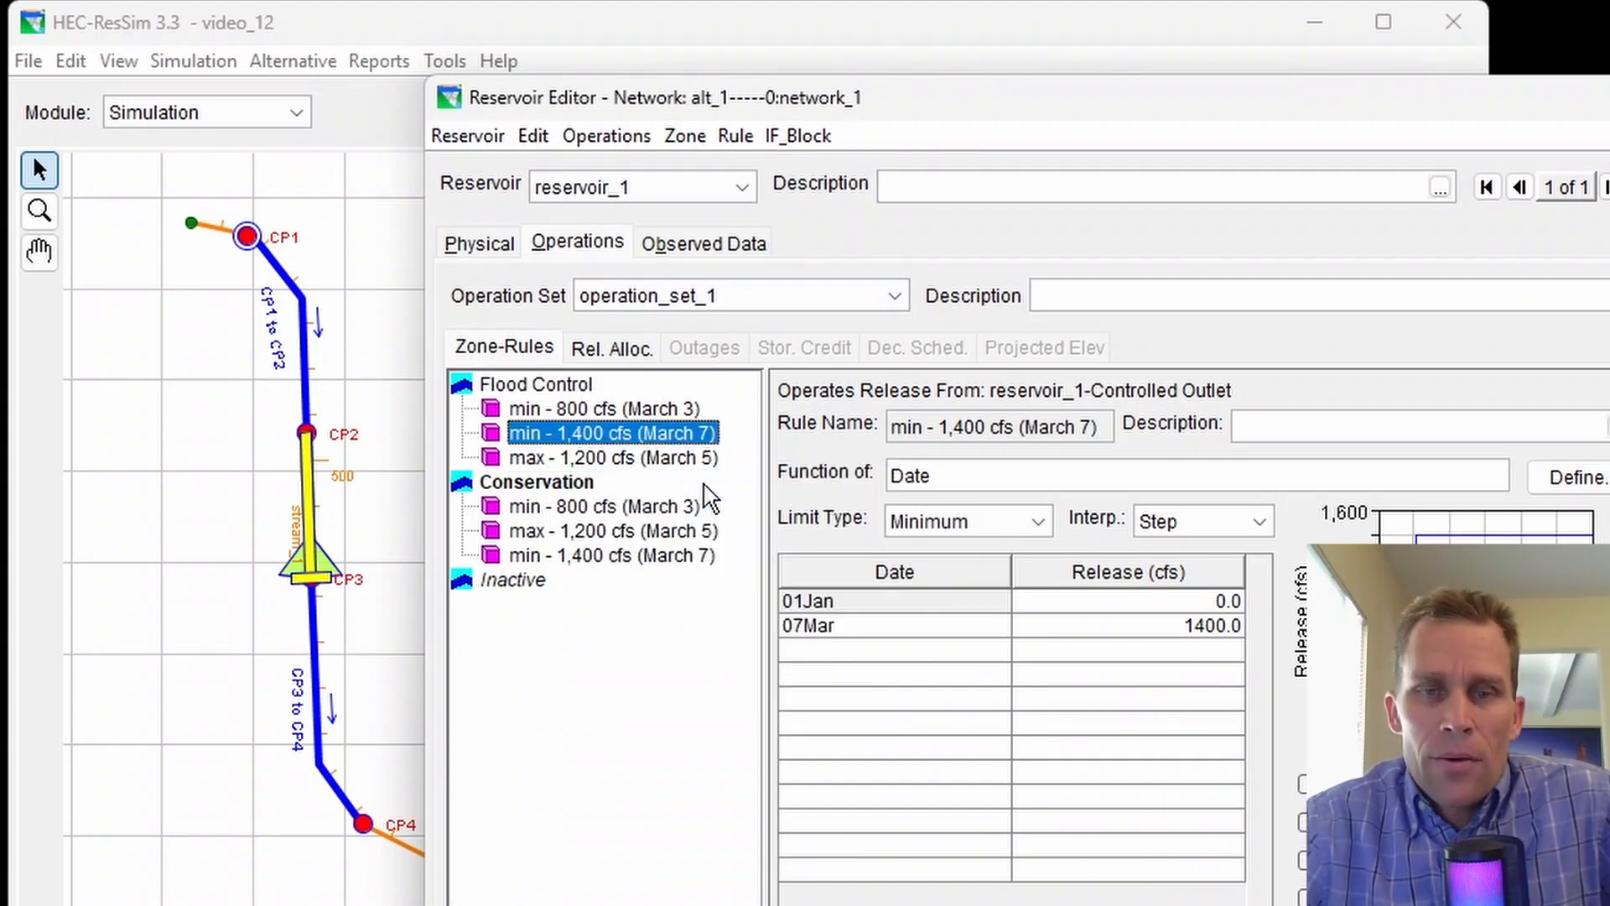
right_click(575, 435)
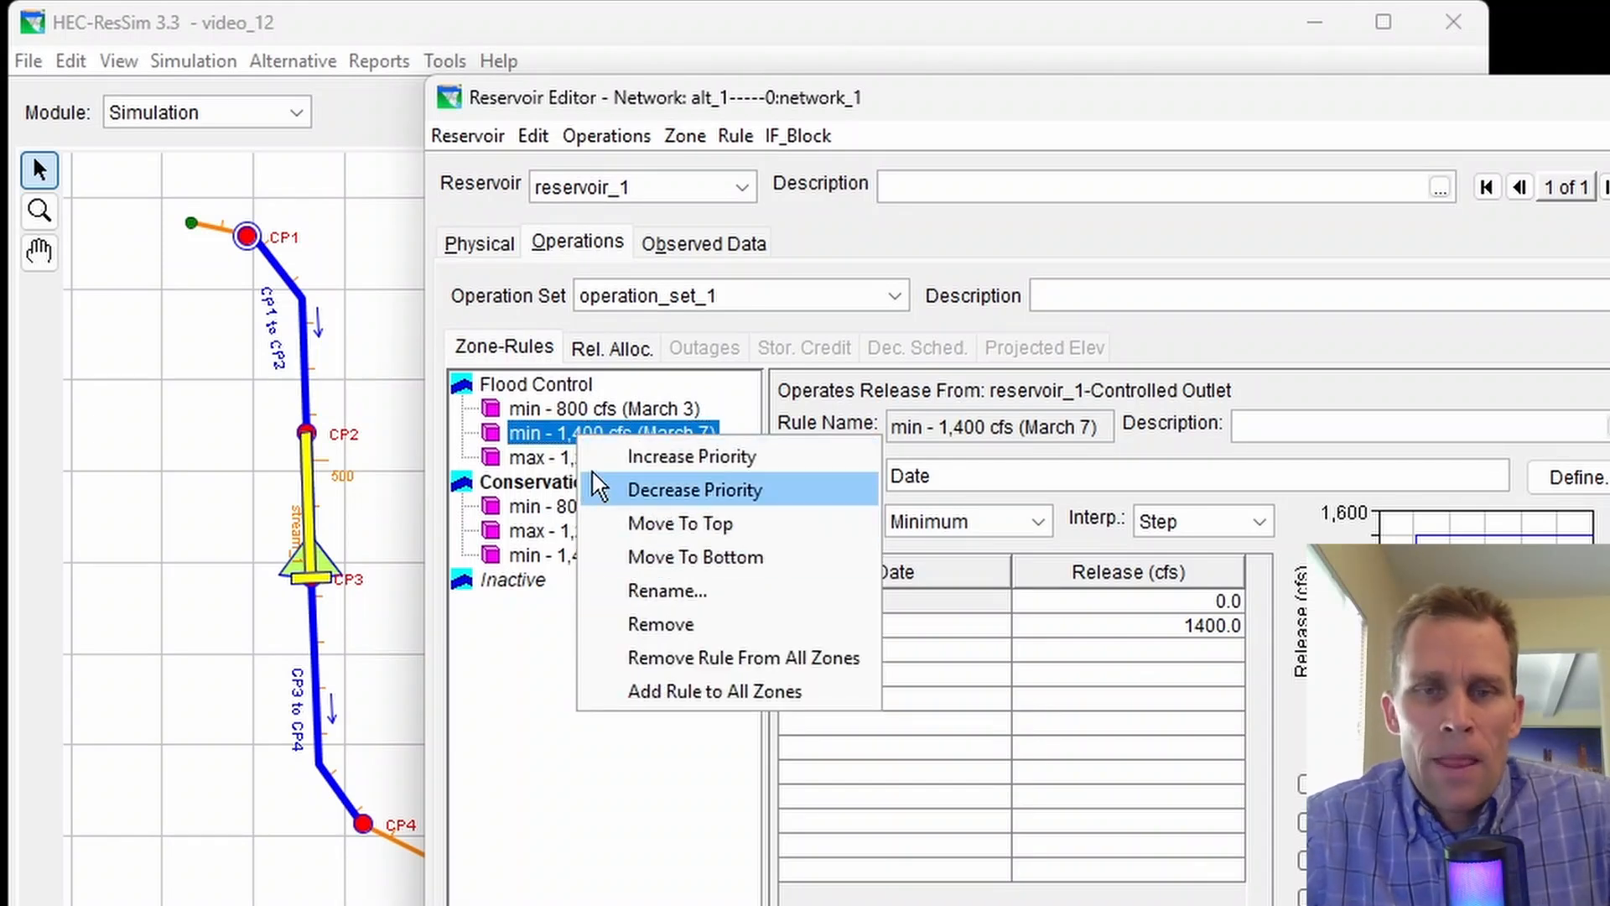
click(573, 444)
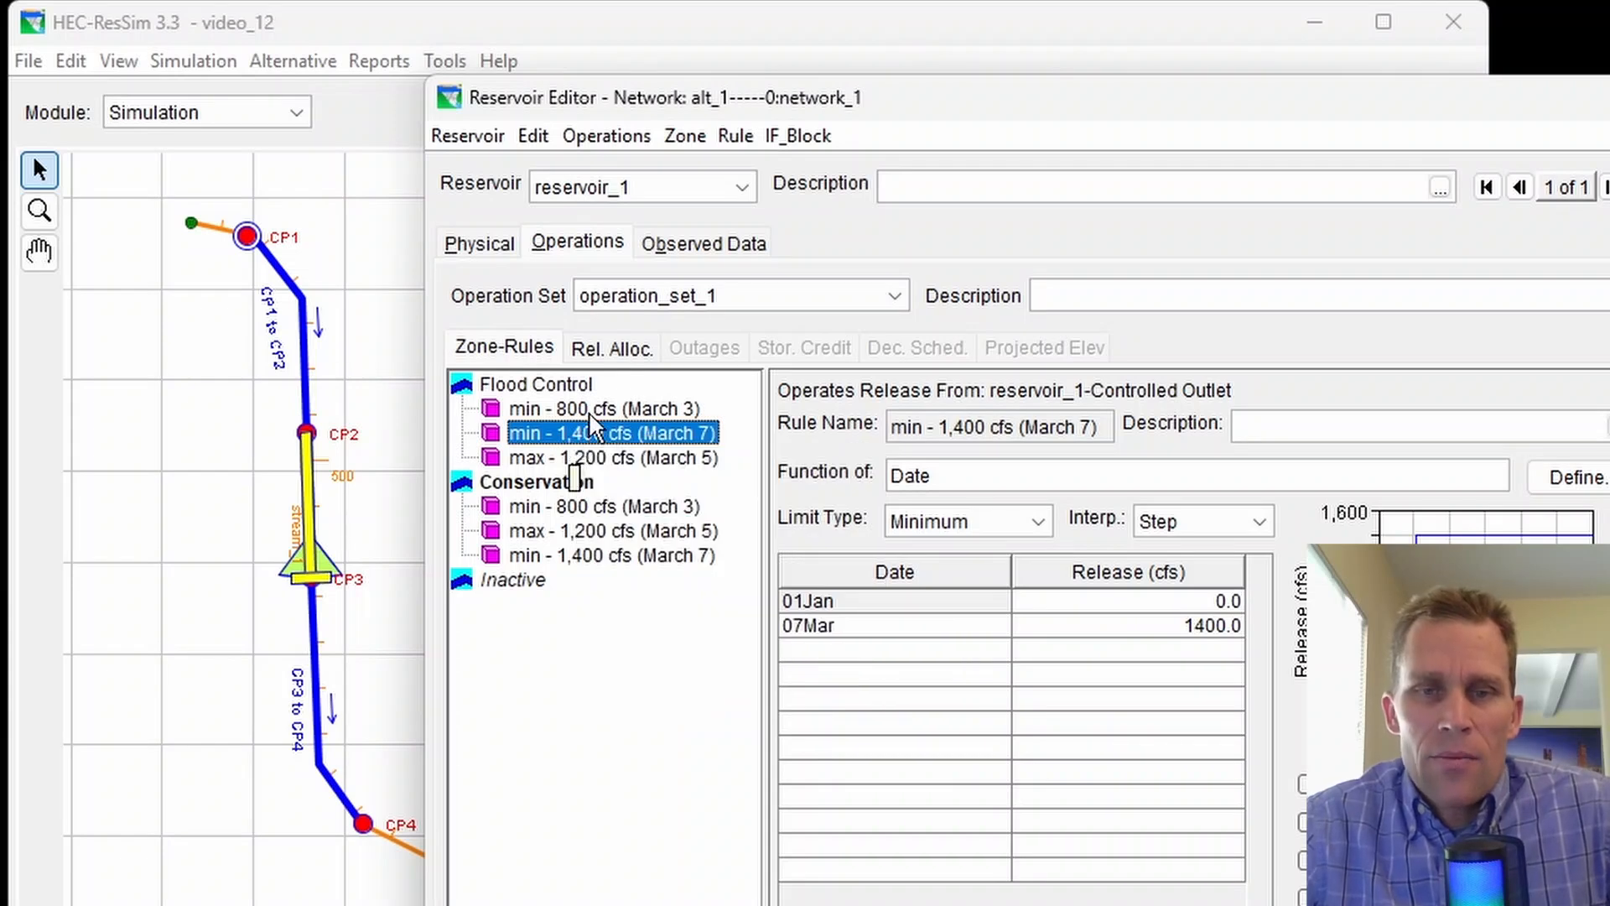
right_click(595, 432)
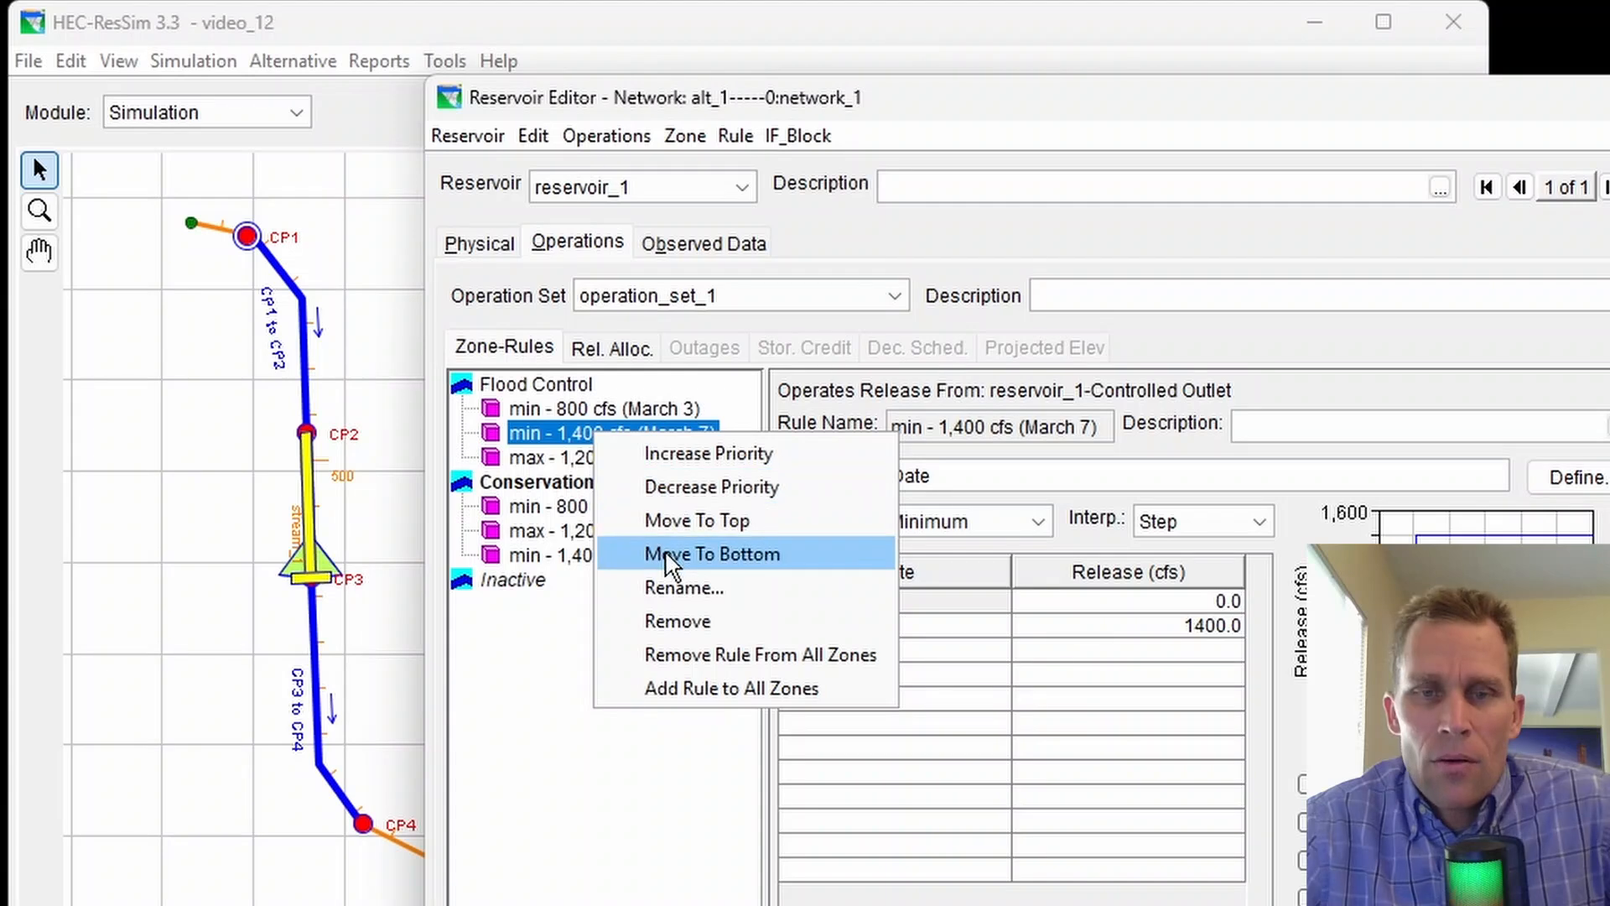
click(585, 445)
Step: Raise the min - 1,400 cfs (March 7) rule one priority level in the Conservation zone, above max - 1,200 cfs (March 5)
drag(565, 450, 598, 560)
right_click(599, 562)
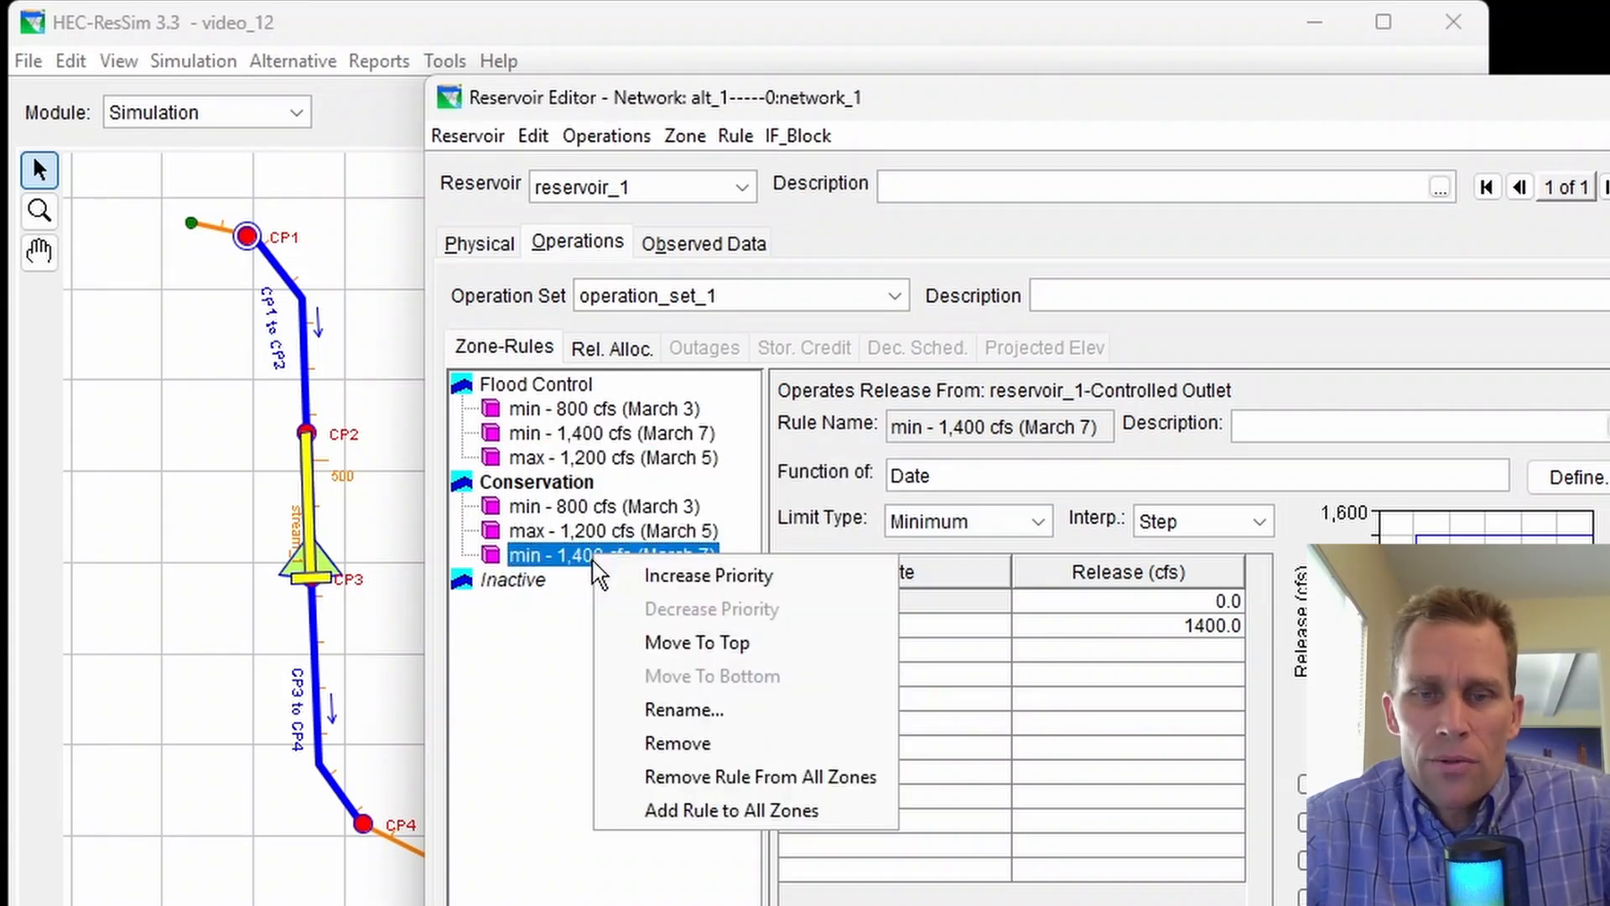
click(682, 579)
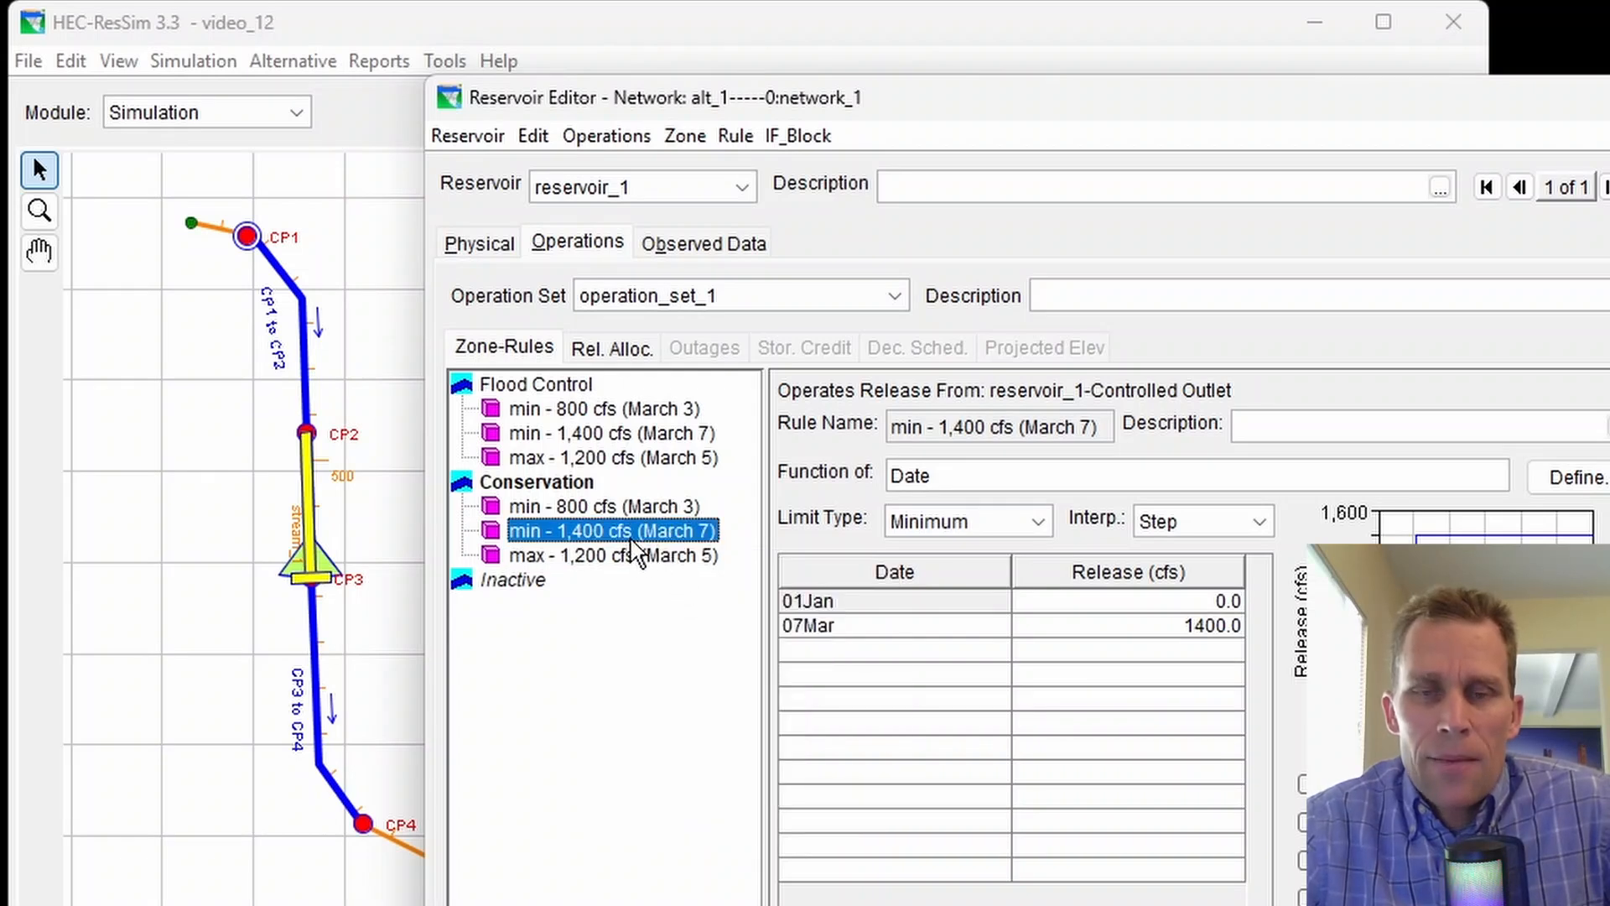
Step: Review the limit types, dates and releases of the three reordered rules in the Conservation zone
click(607, 507)
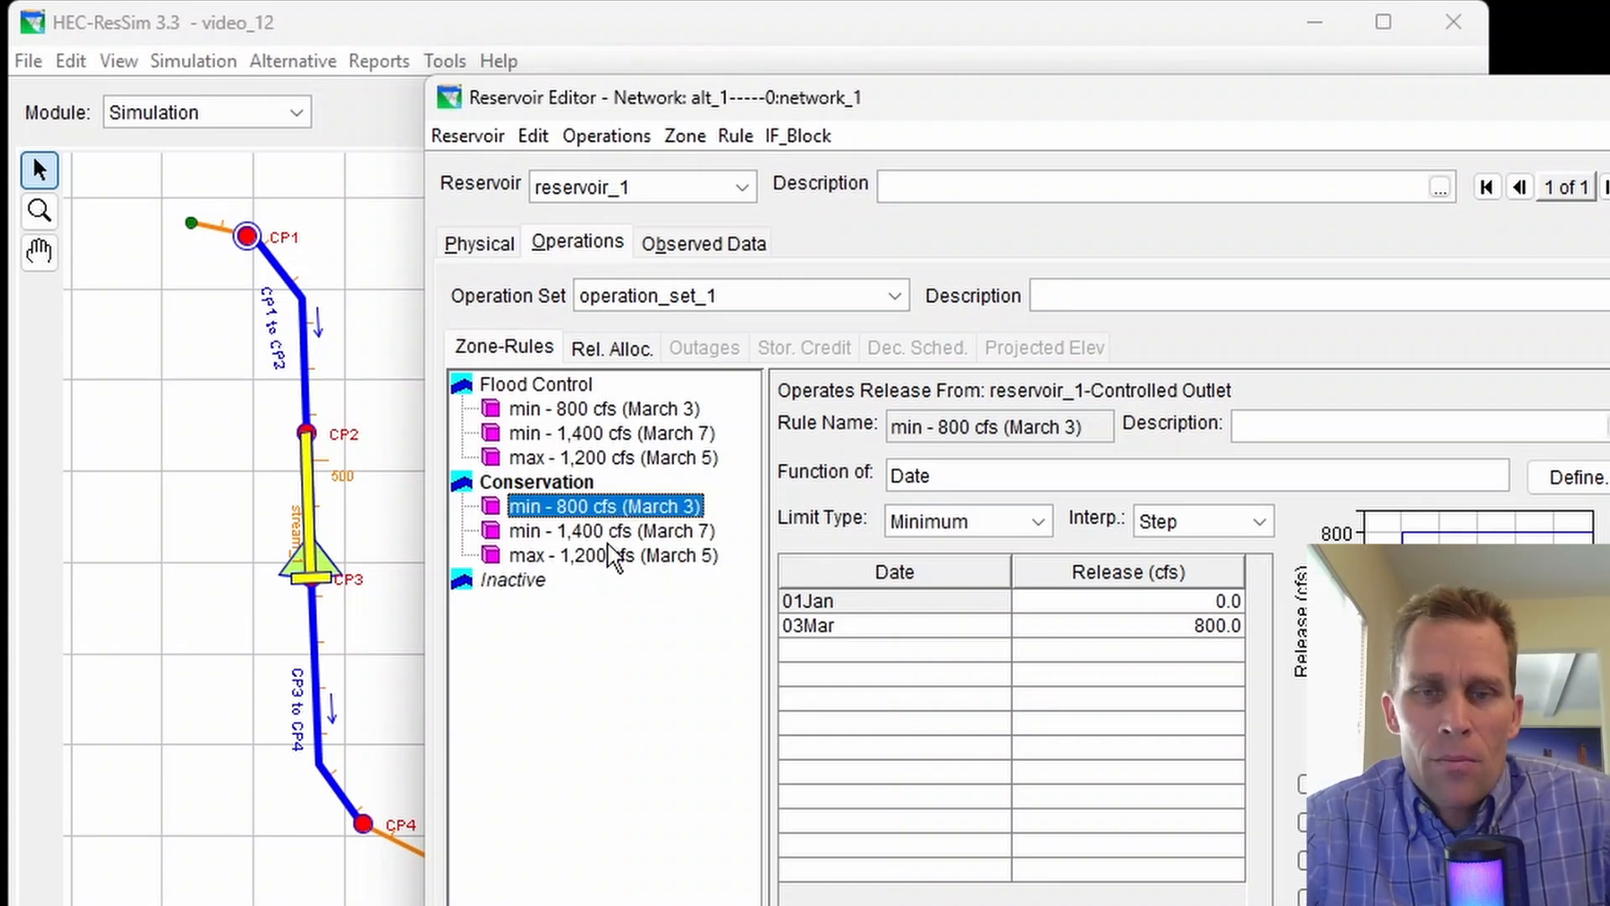
click(622, 557)
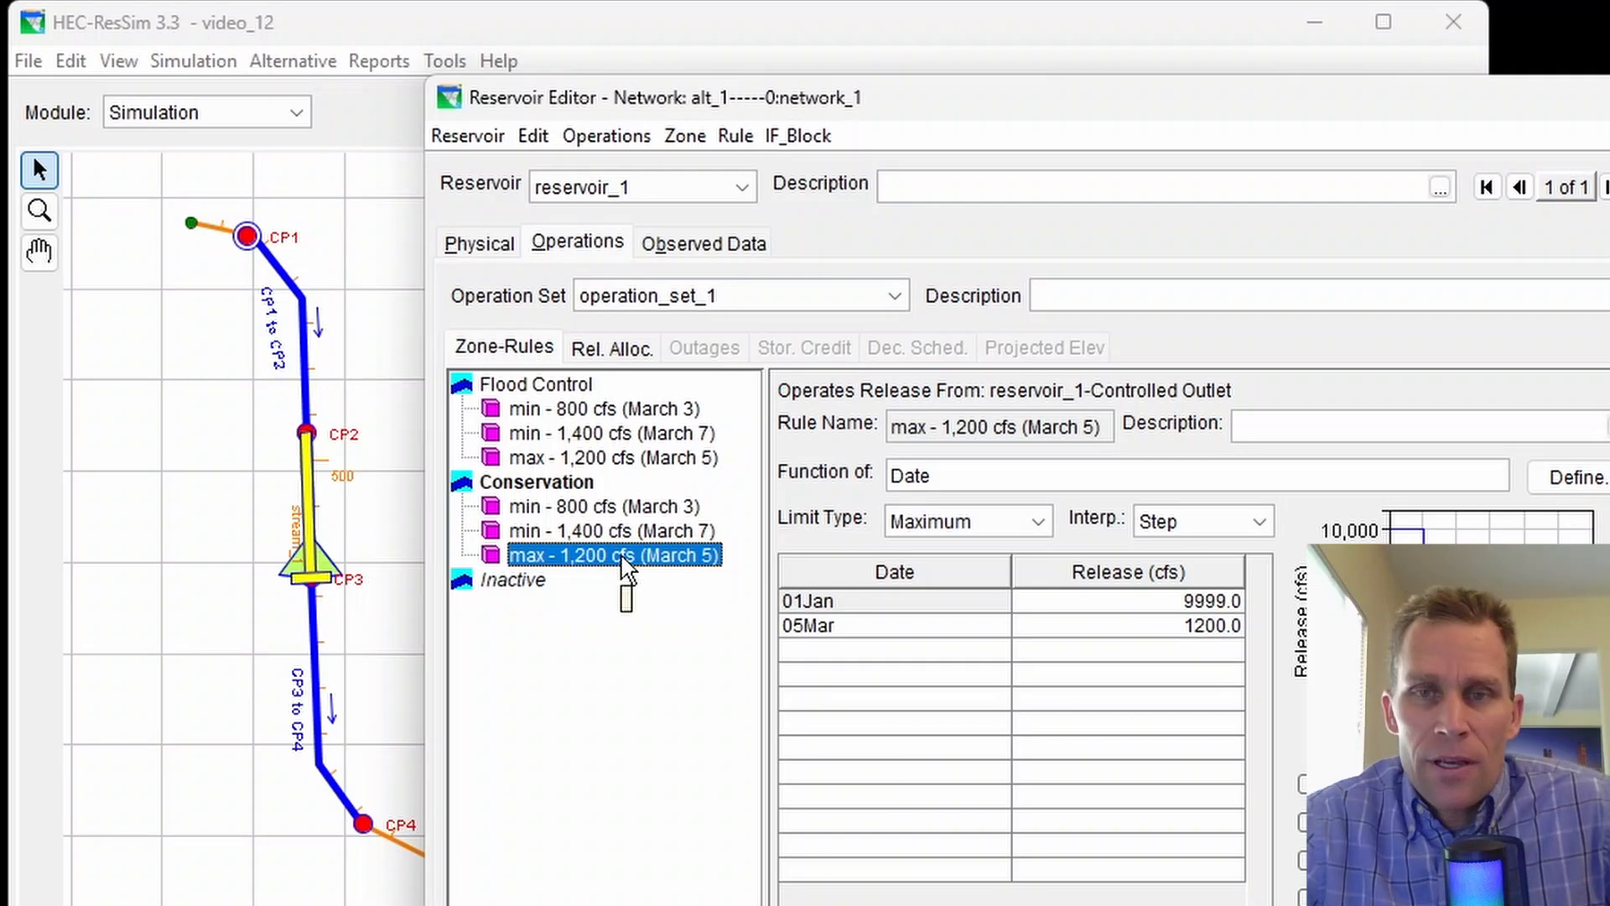
click(631, 533)
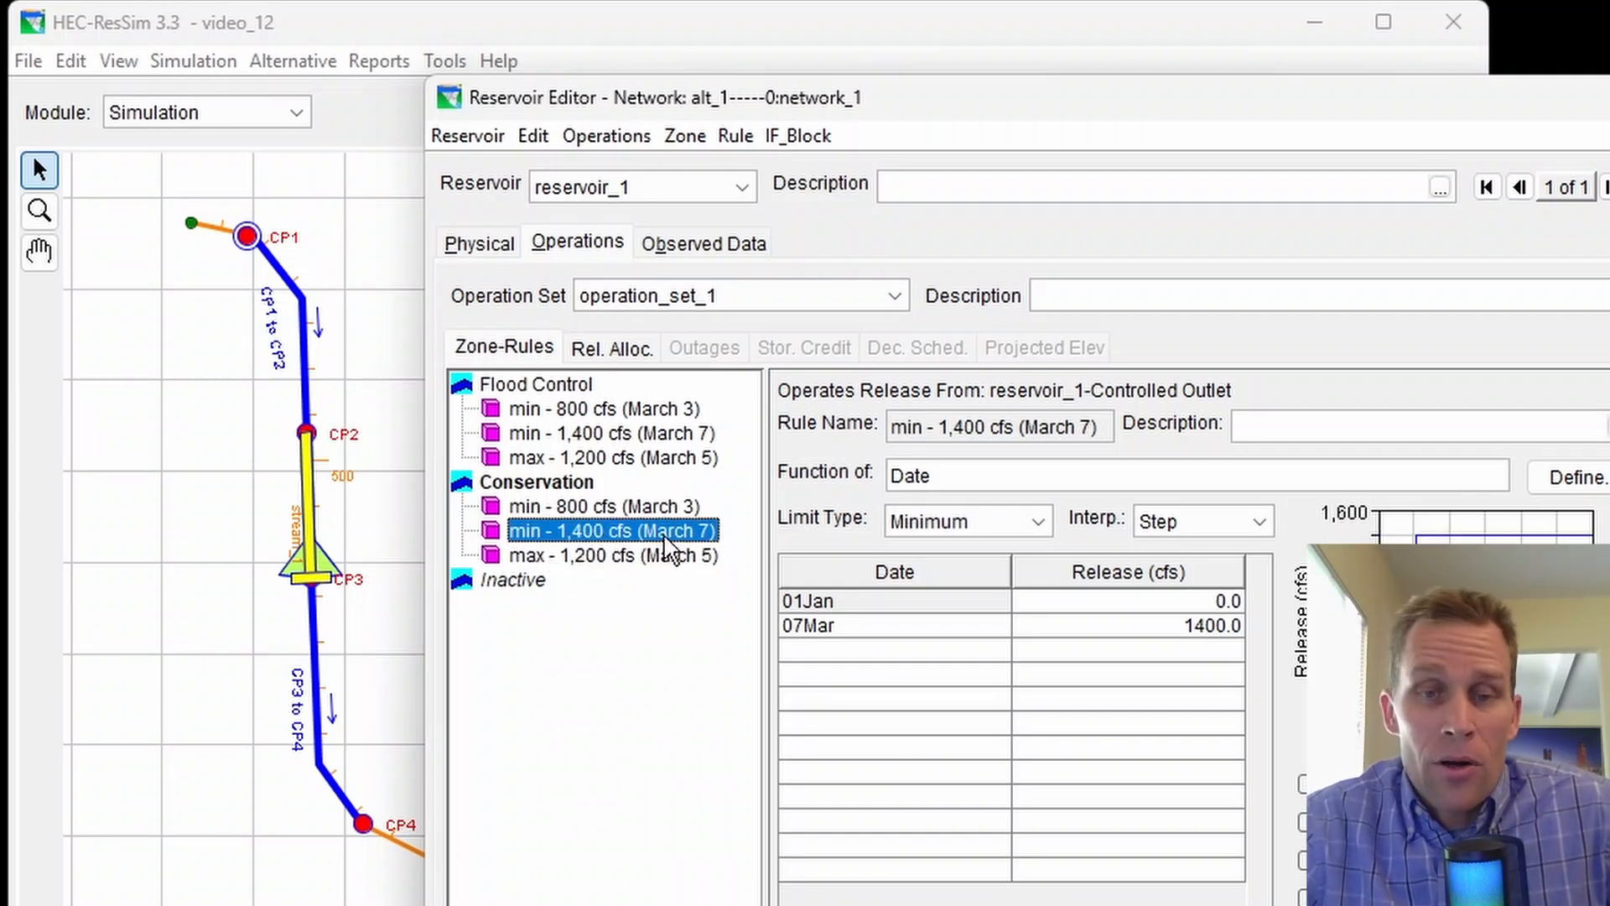
click(608, 556)
click(618, 535)
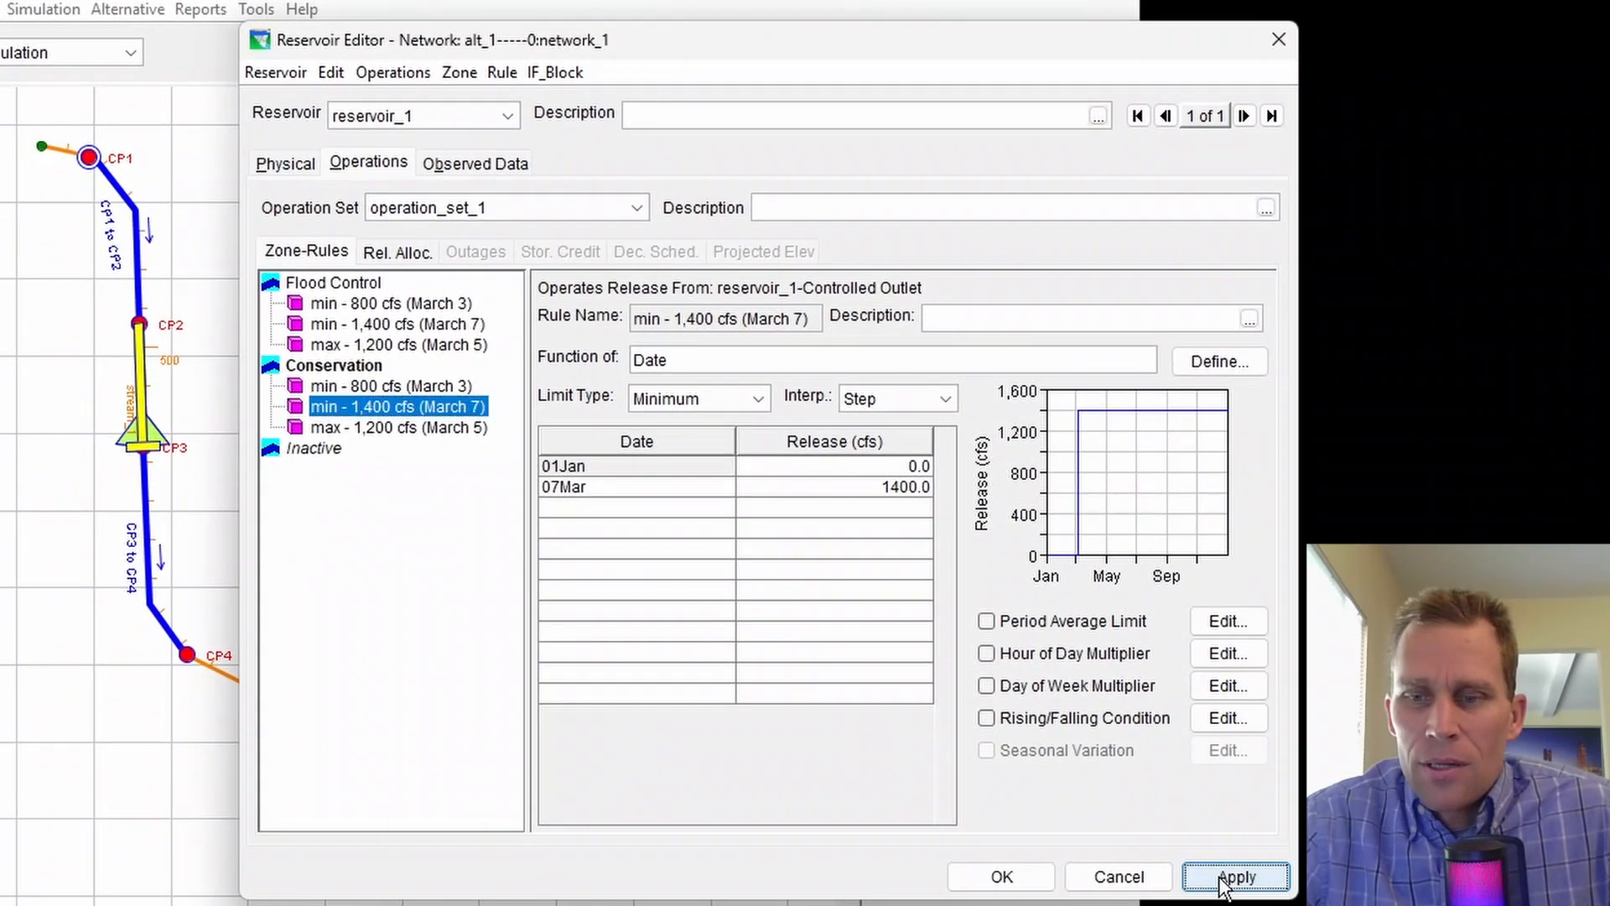
Step: Apply the new rule order, accept the run edits and recompute alt_1
click(1224, 882)
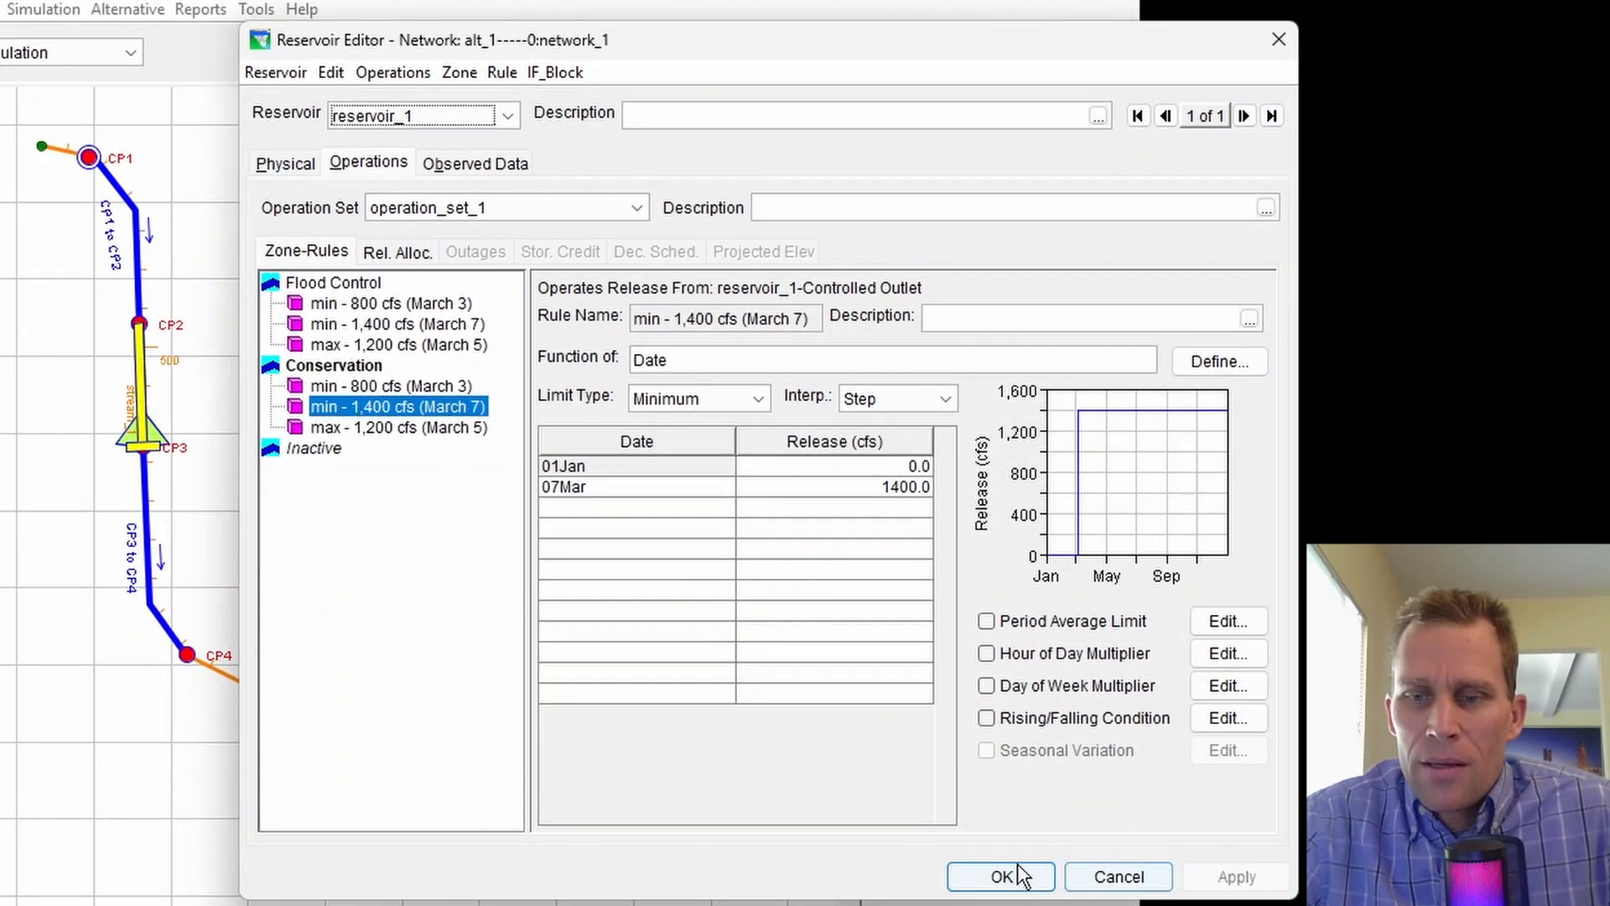
click(1003, 877)
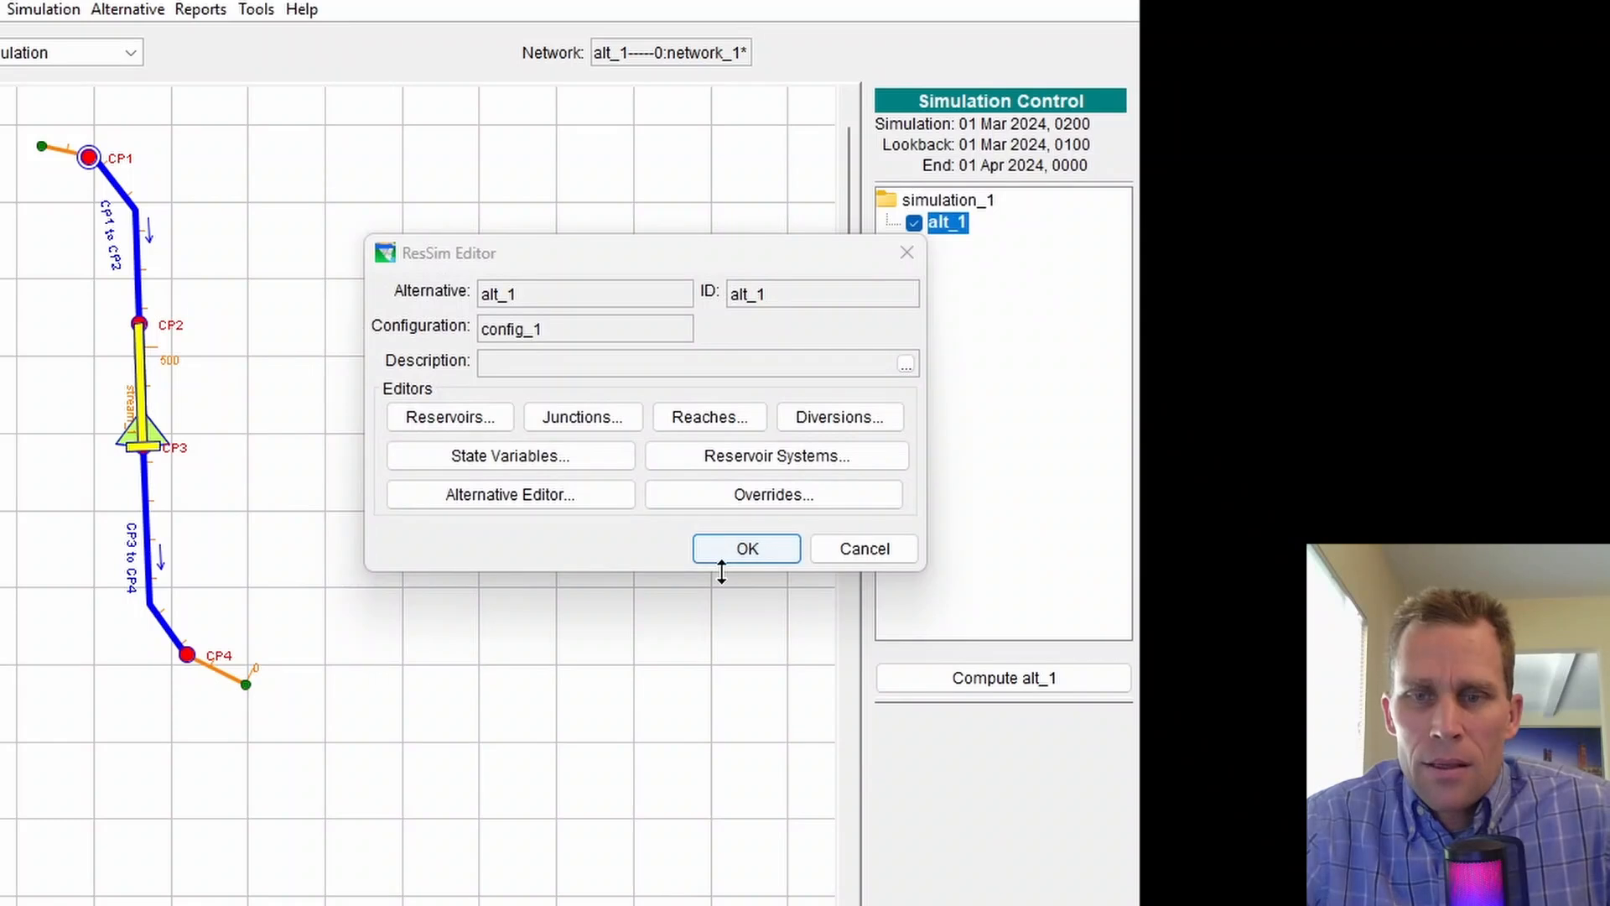
click(747, 554)
click(962, 684)
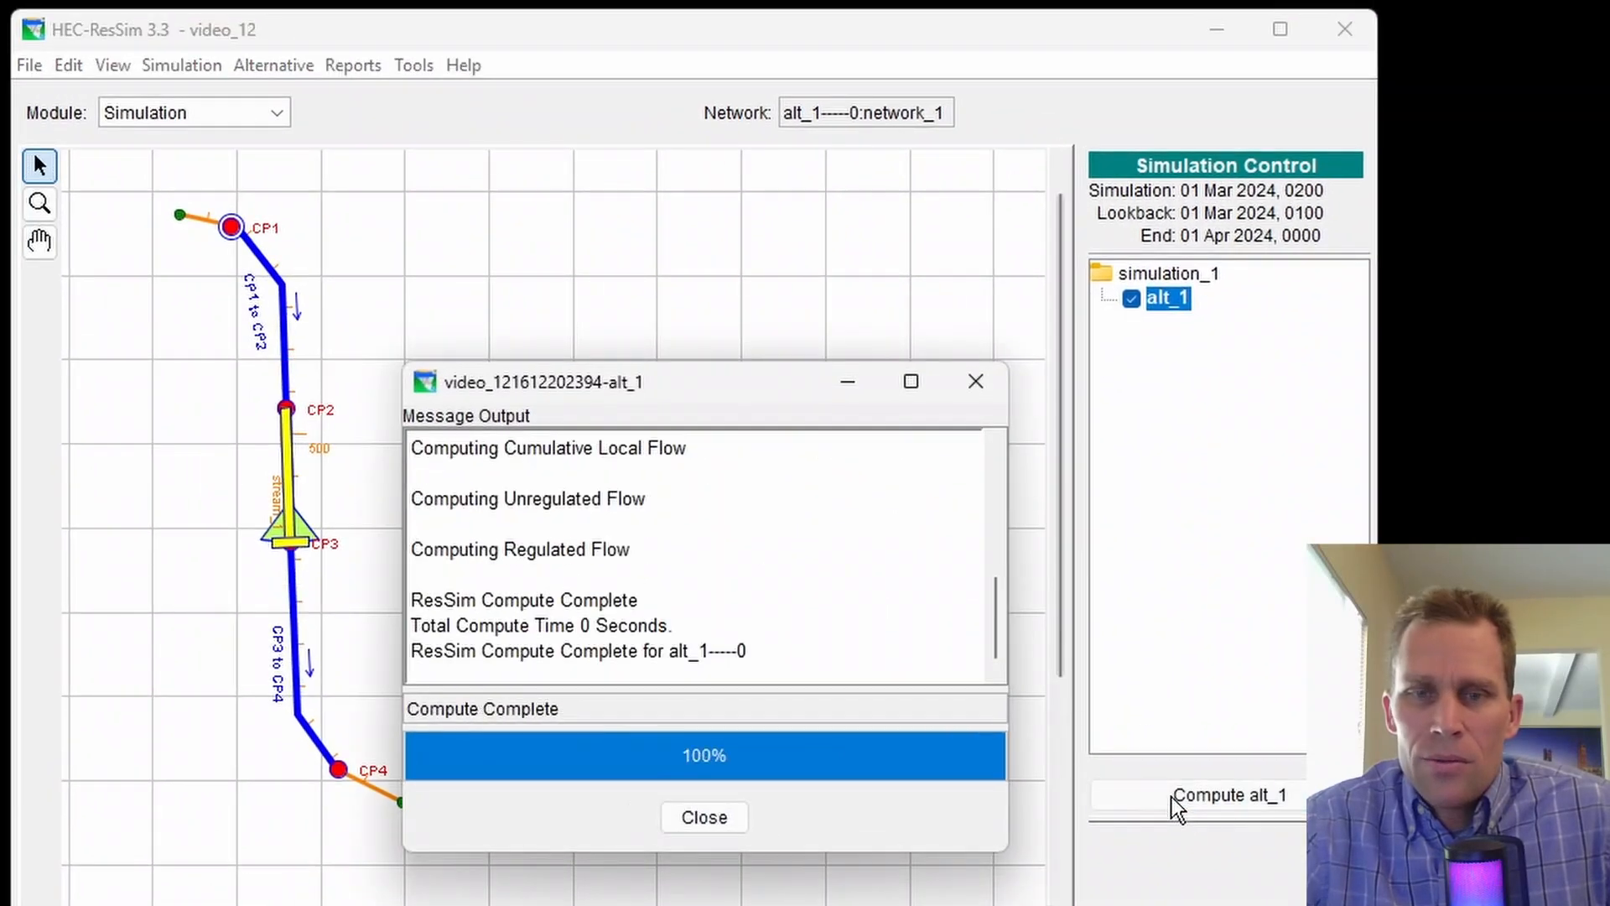
click(705, 818)
Step: Open the Rule Prioritization user plot for reservoir_1 from the recomputed run and maximize it
right_click(297, 539)
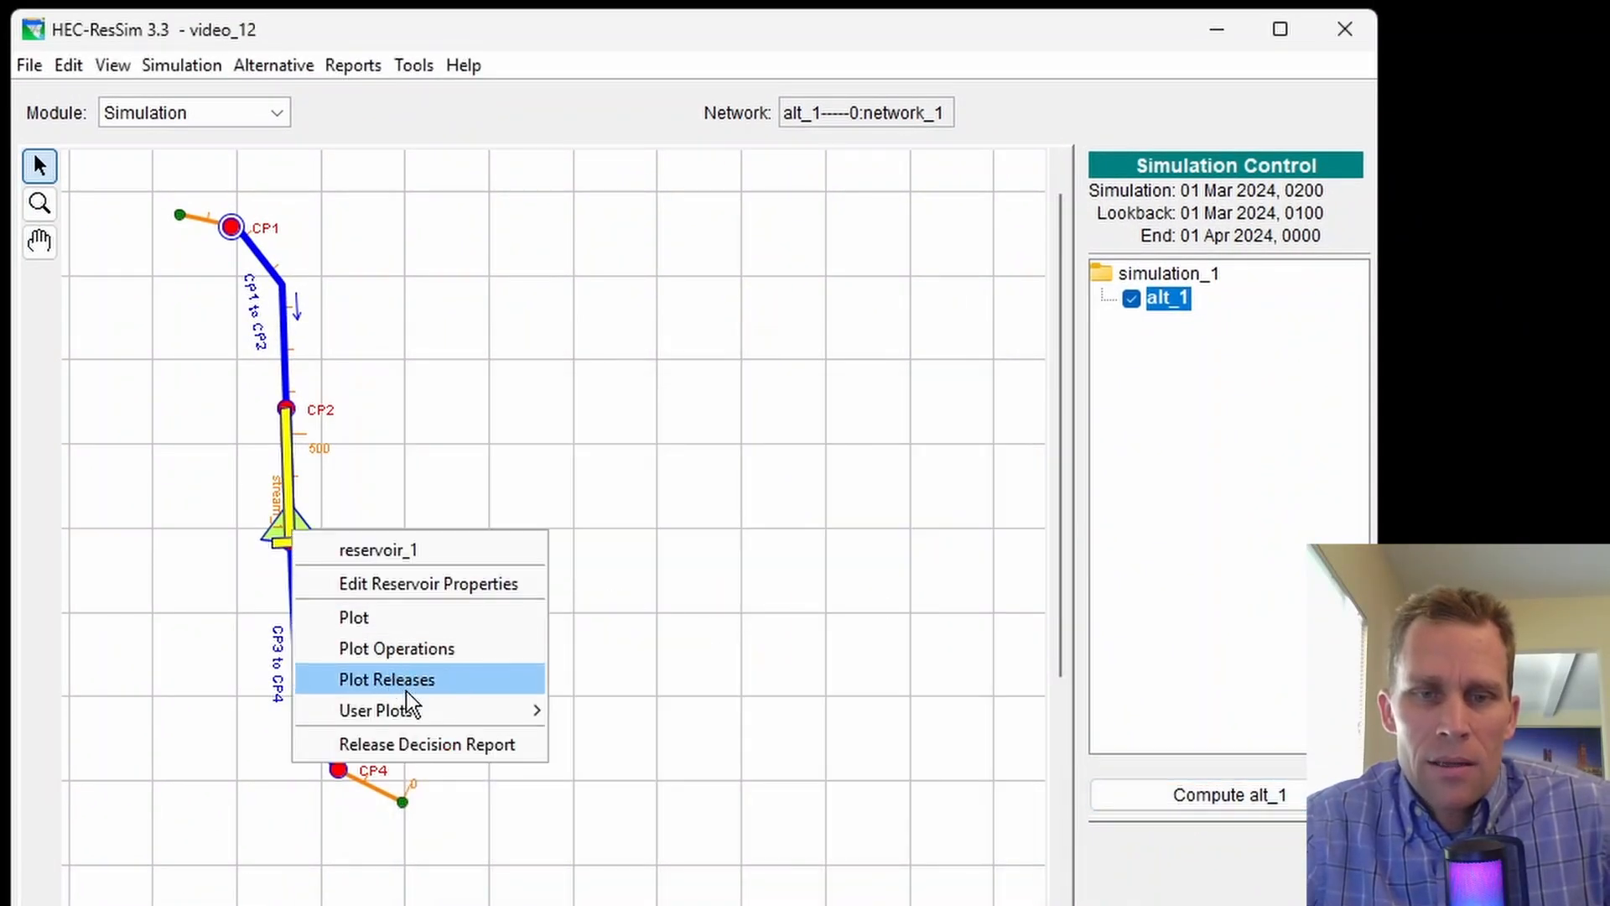
mouse_move(411, 713)
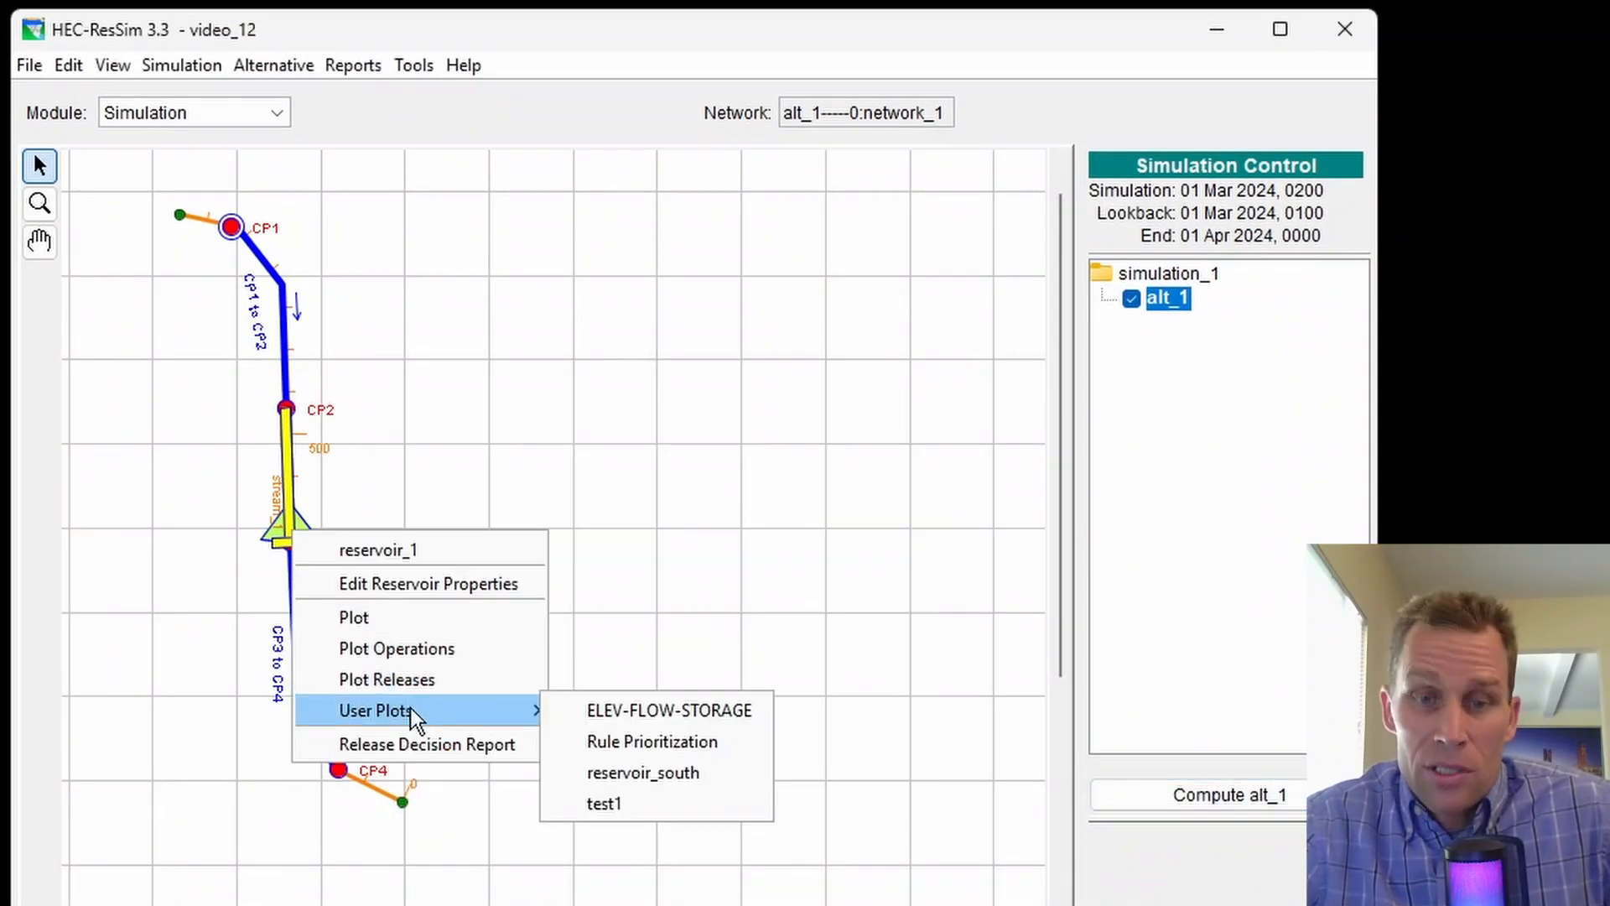
click(643, 747)
double_click(667, 263)
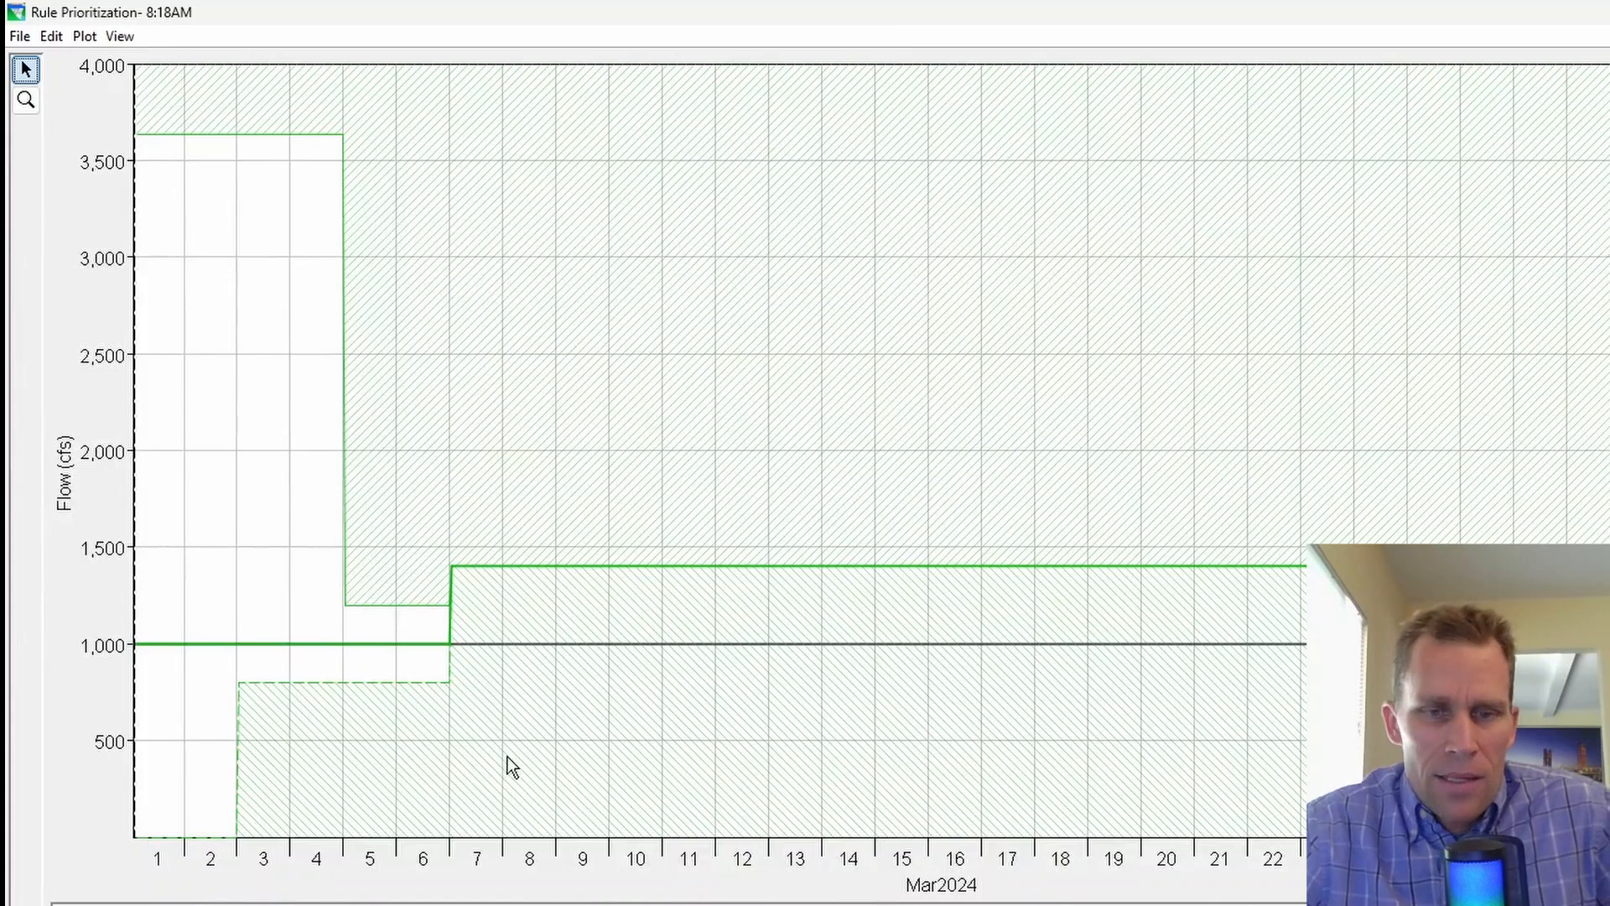
Step: Examine reservoir_1's outflow, inflow and release limits on the new plot for the first week of March, especially around March 7
click(26, 100)
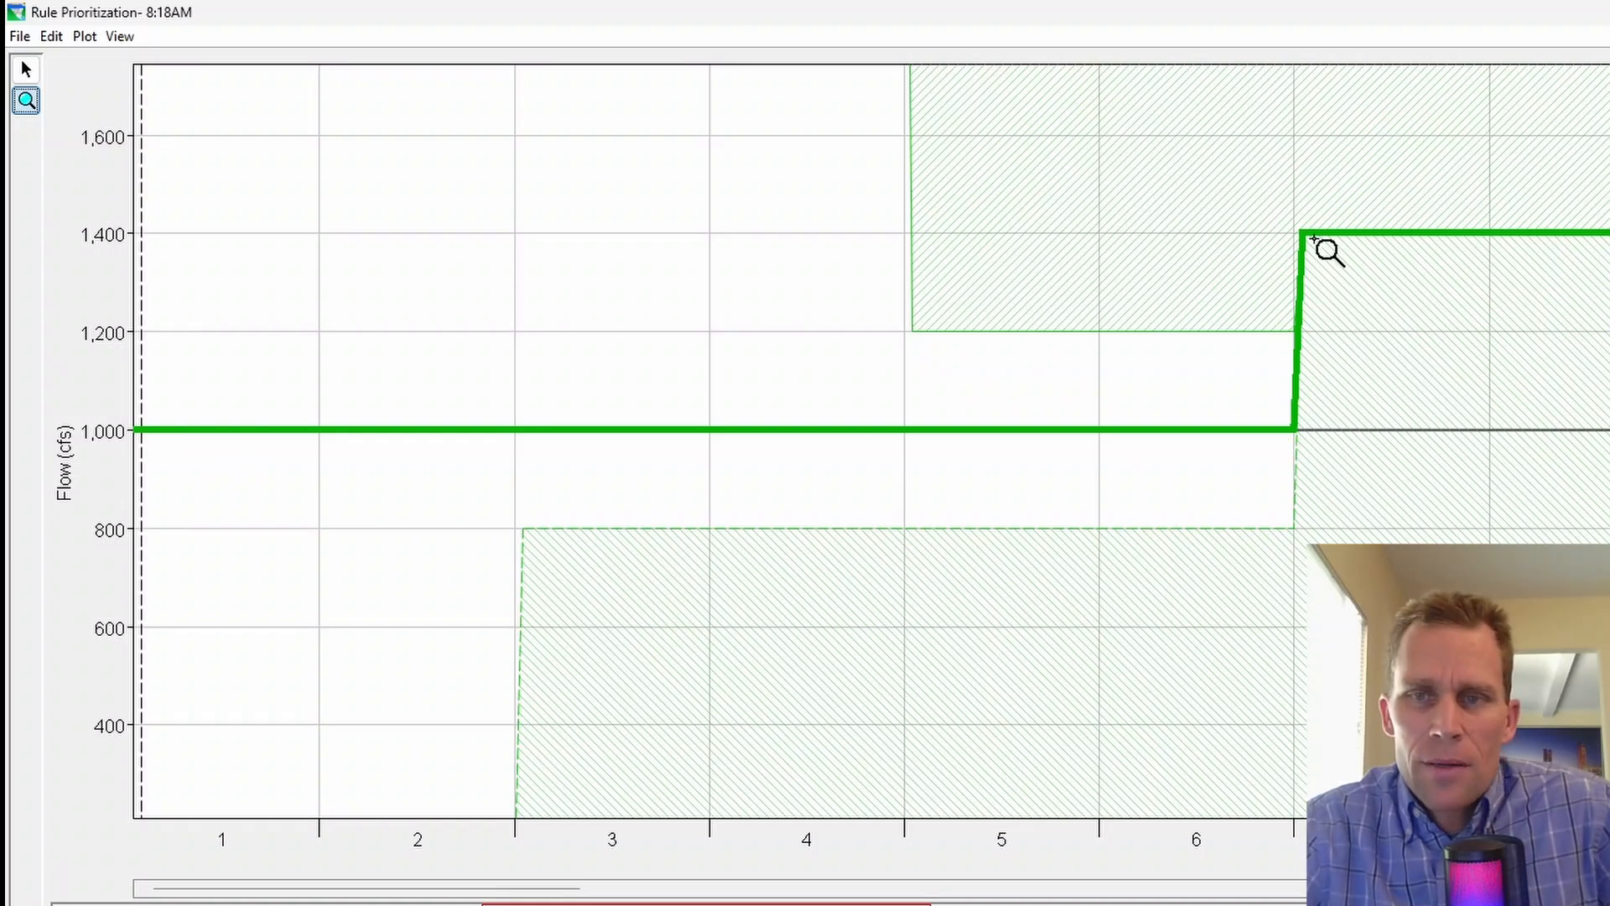
mouse_move(1452, 248)
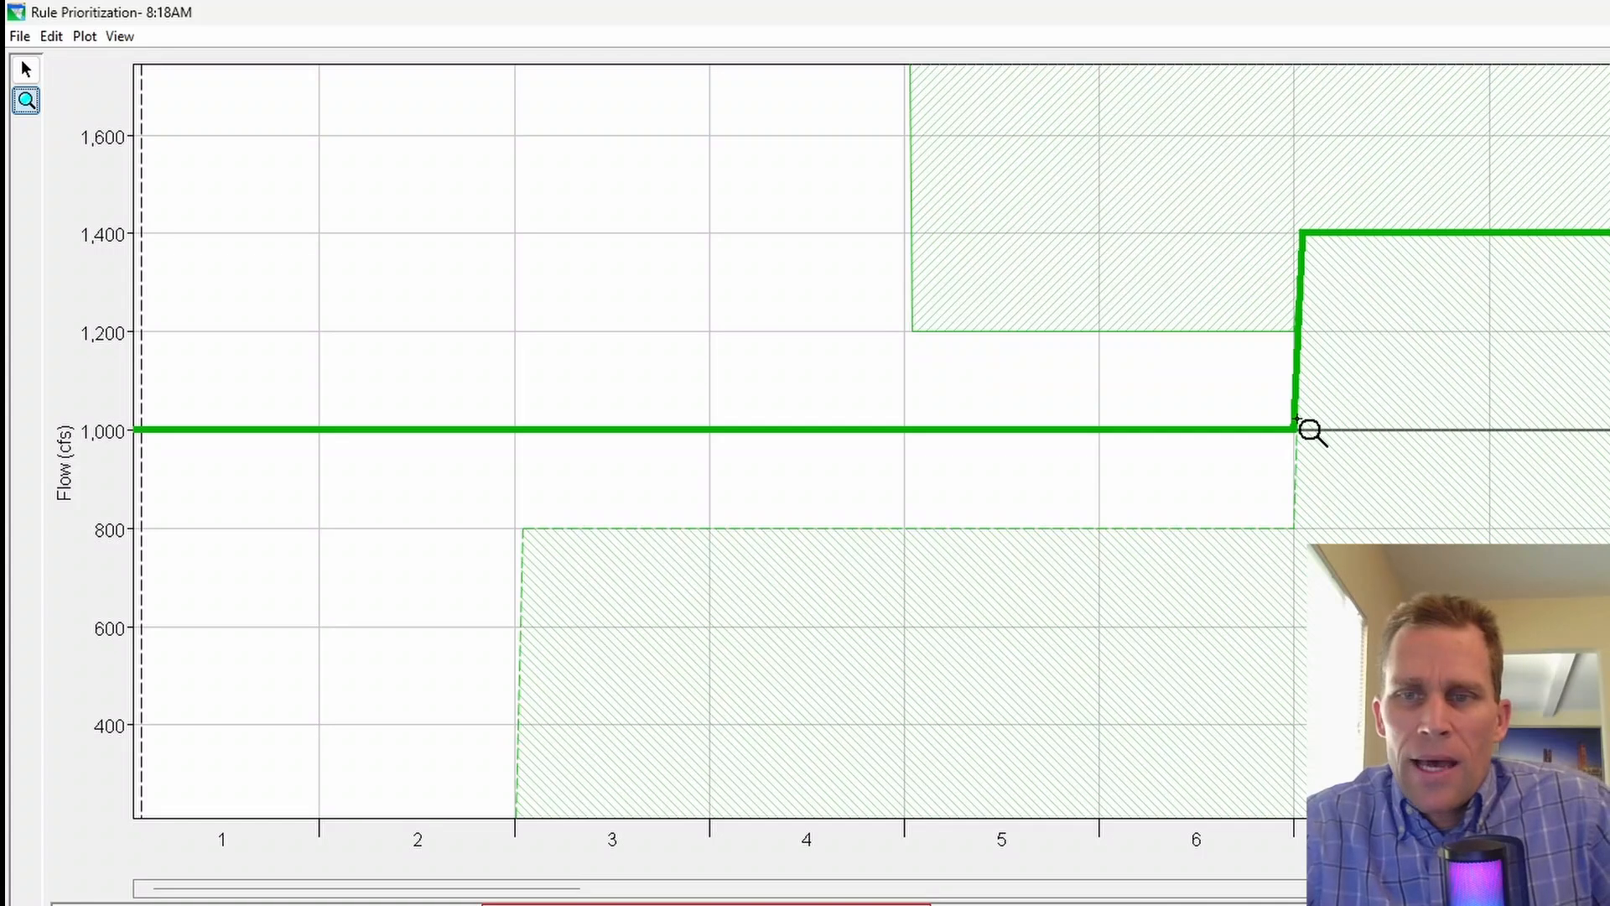
mouse_move(1231, 438)
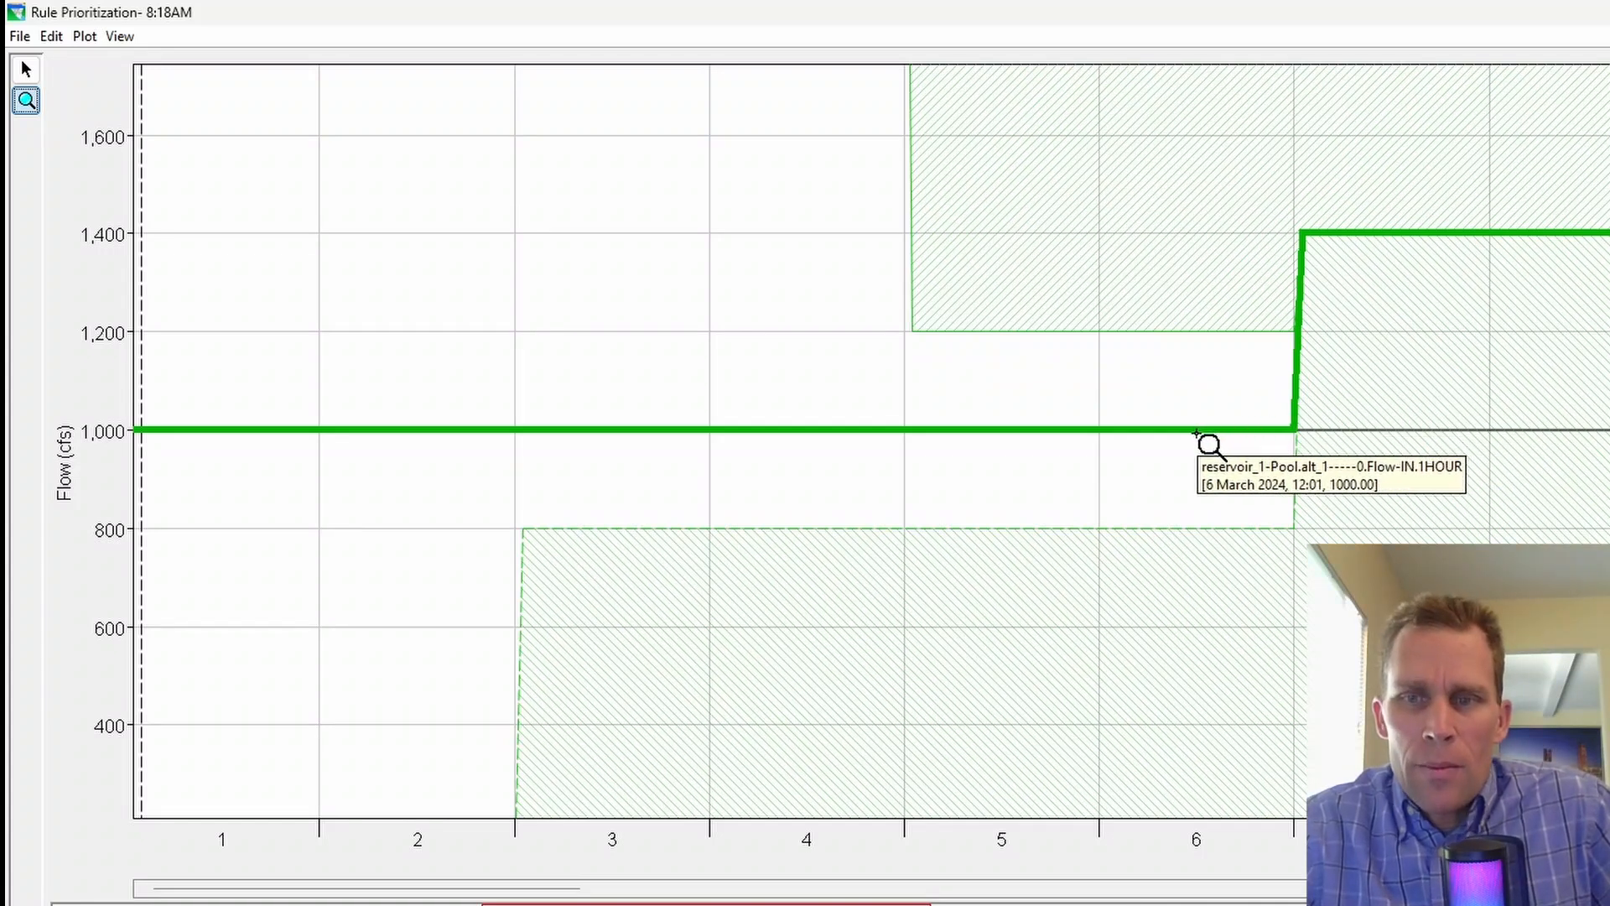
mouse_move(1305, 239)
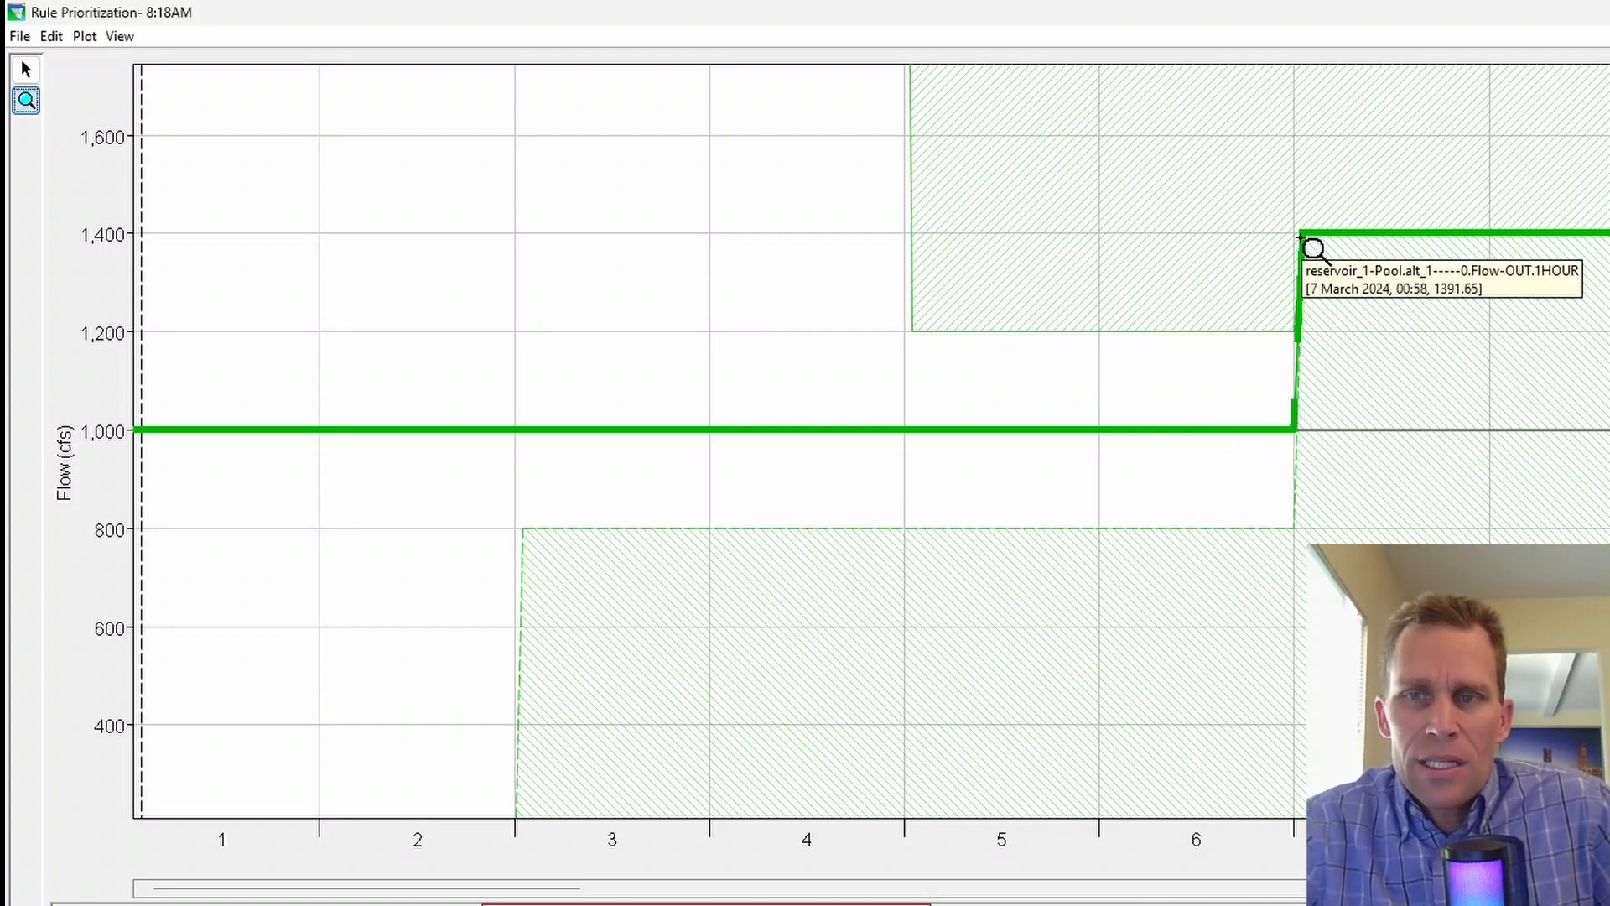
mouse_move(1535, 239)
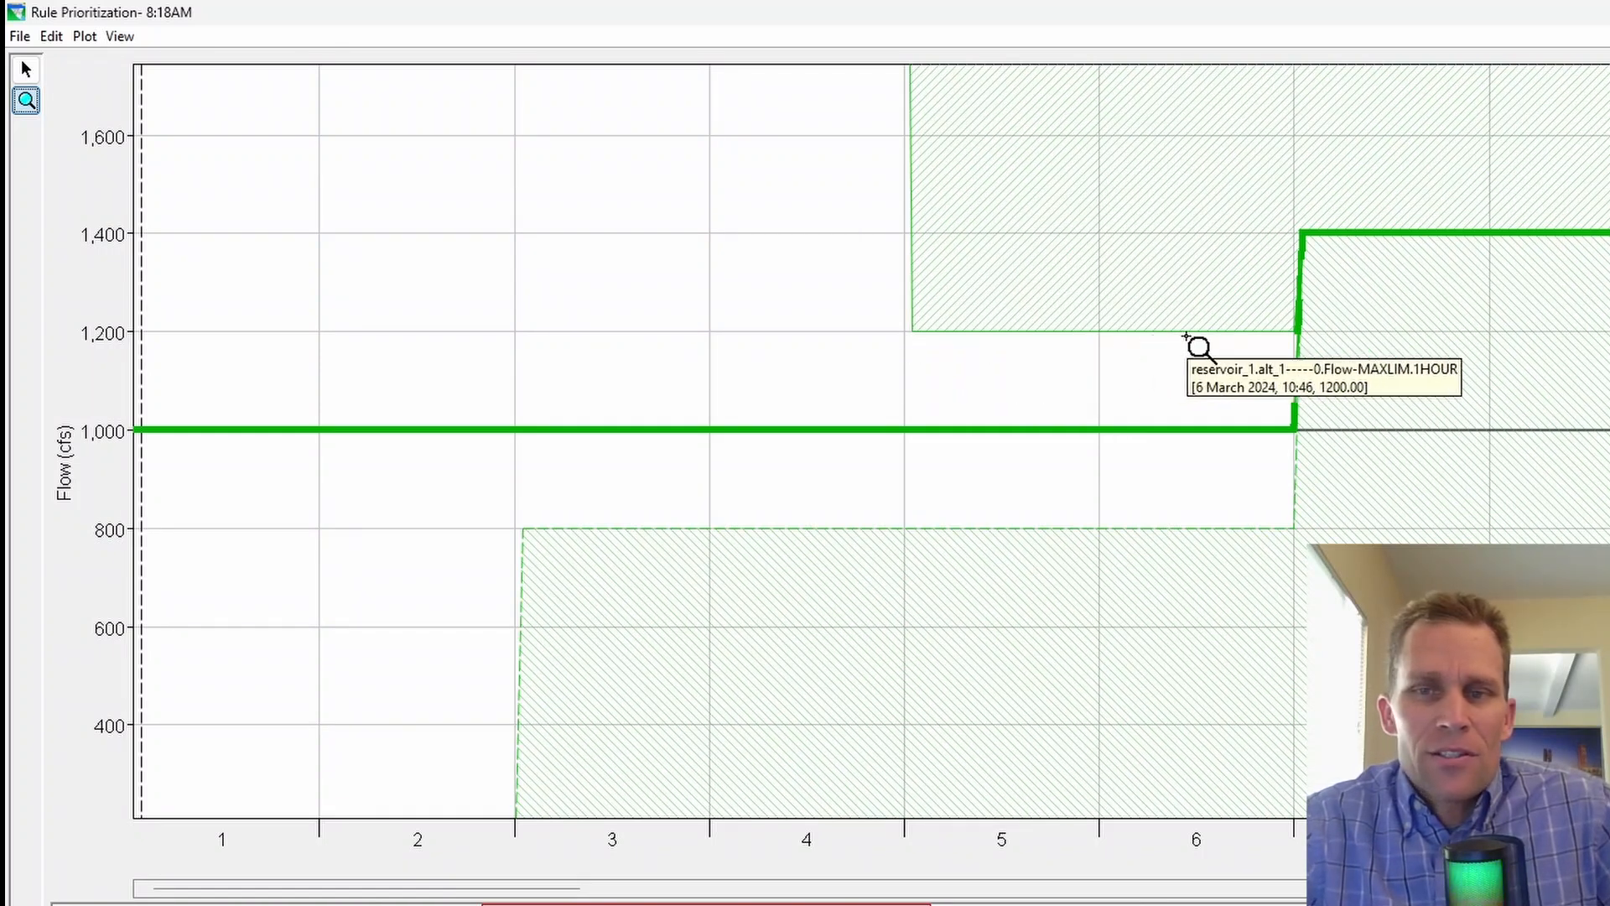
mouse_move(1233, 333)
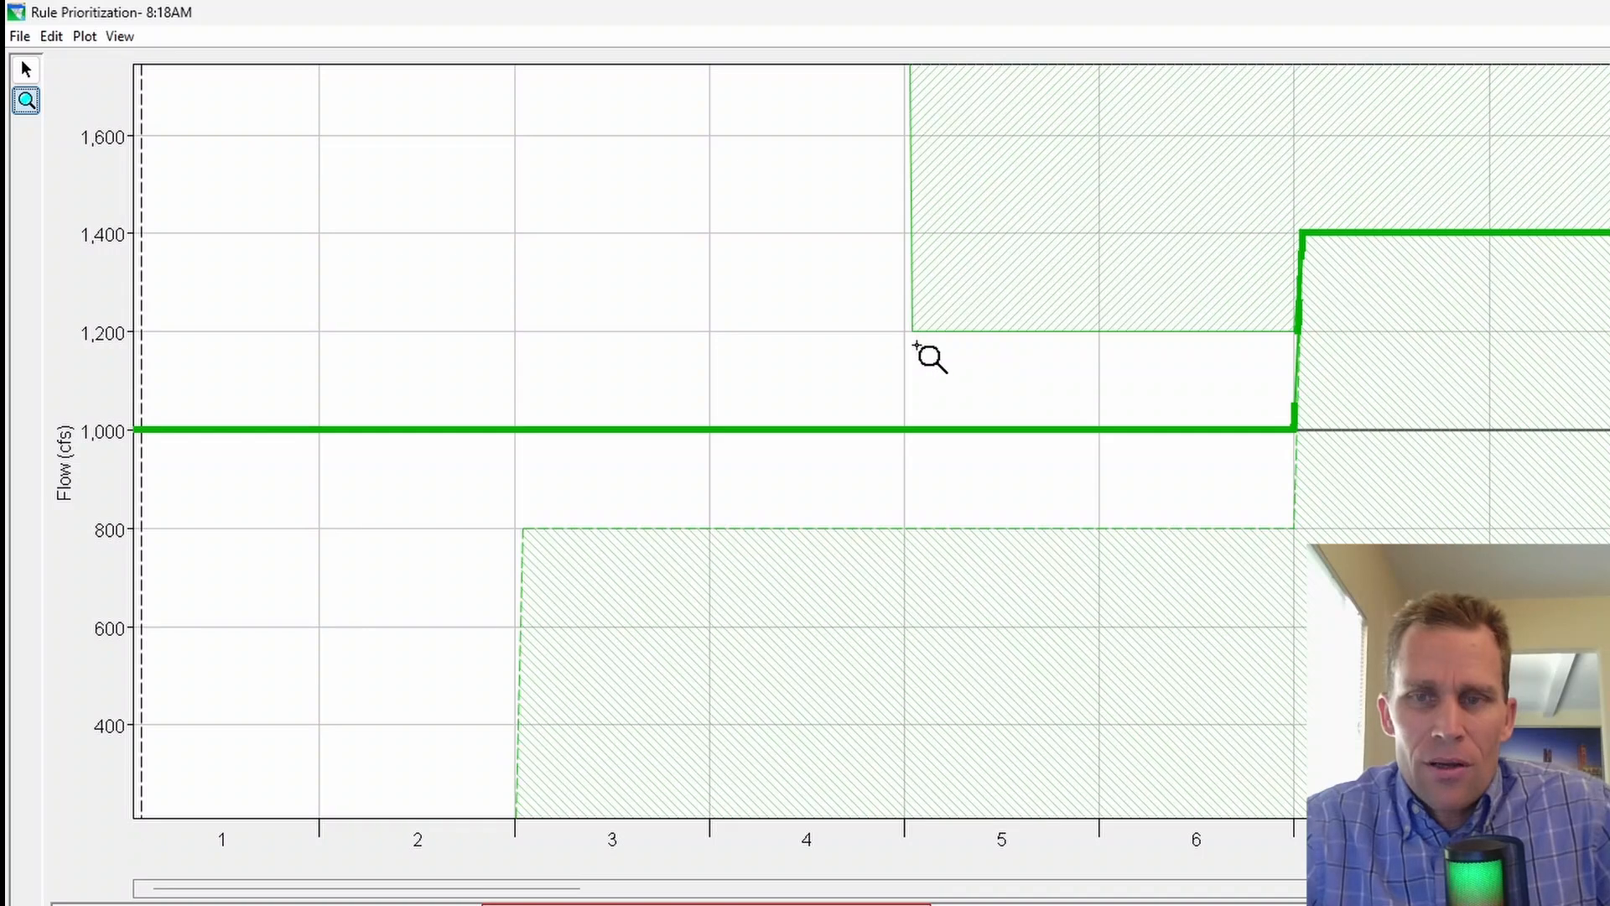